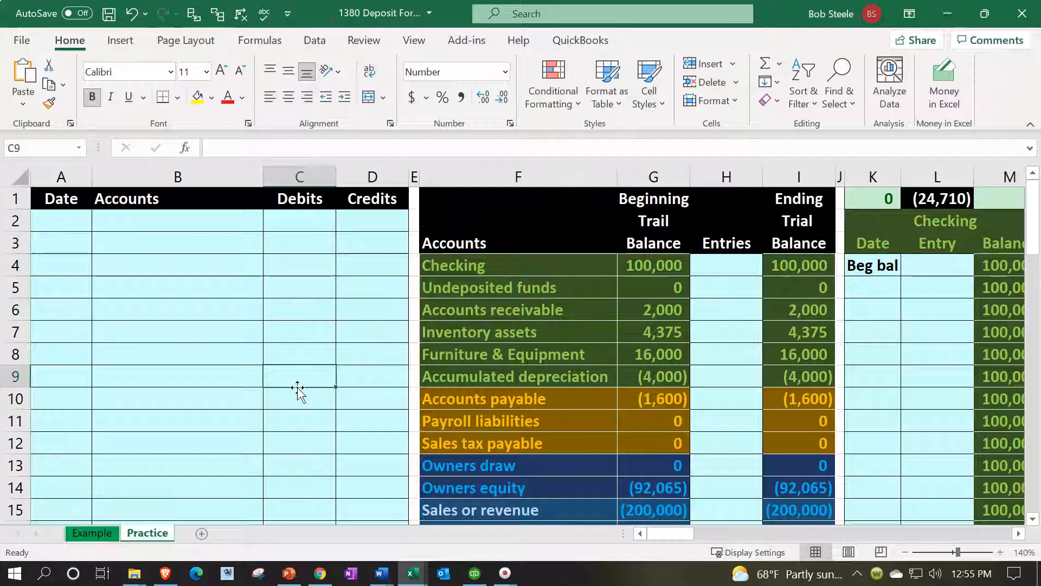
Examine the Customer Payment and deposit form pictures below the tables on the Example sheet
{"action": "left_click", "coordinate": [110, 534]}
{"action": "left_click", "coordinate": [147, 539]}
{"action": "left_click", "coordinate": [109, 538]}
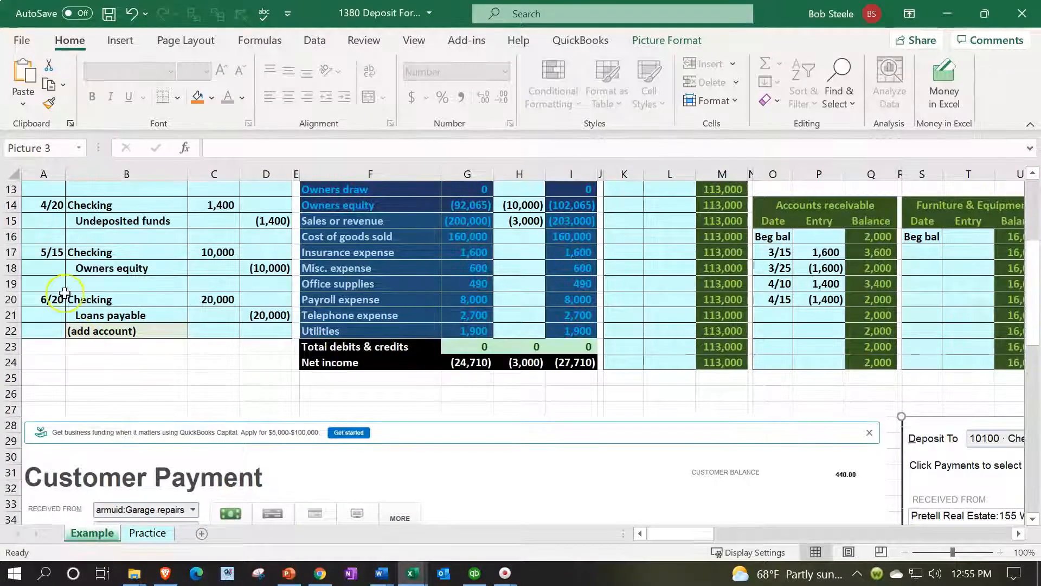
{"action": "scroll", "coordinate": [64, 293], "scroll_direction": "up", "scroll_amount": 4}
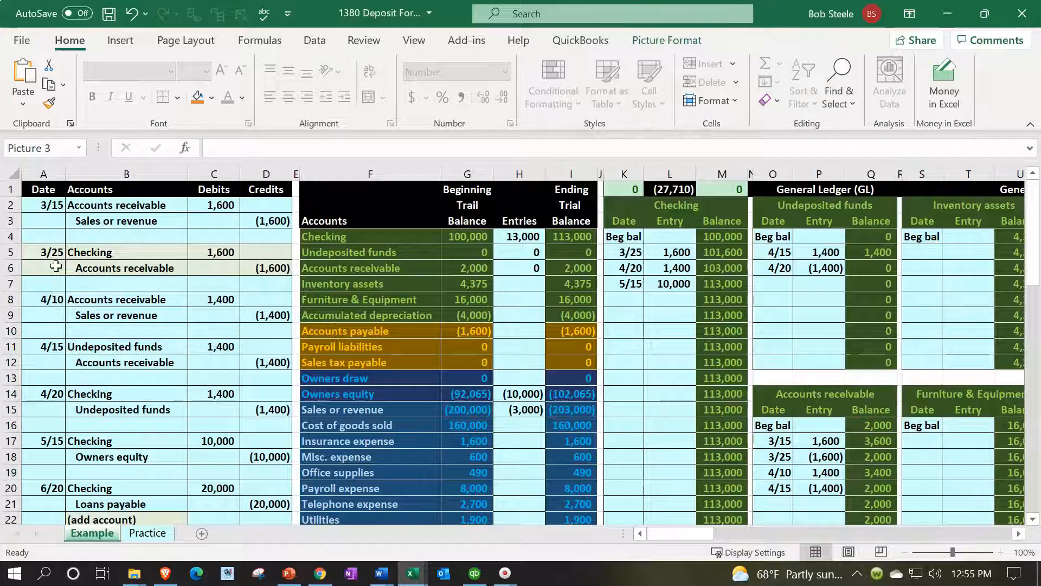
{"action": "left_click", "coordinate": [355, 254]}
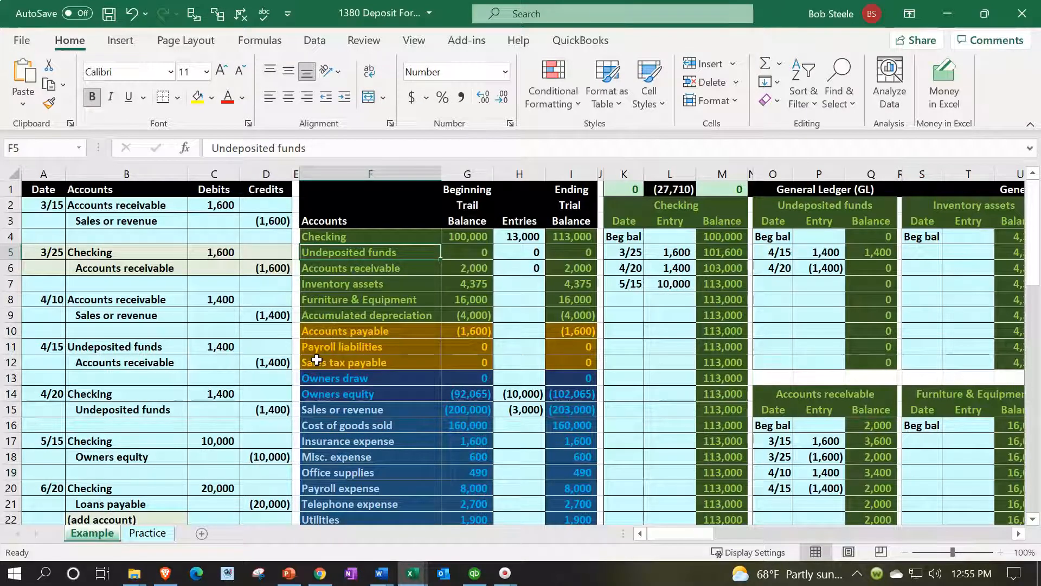
{"action": "scroll", "coordinate": [317, 360], "scroll_direction": "down", "scroll_amount": 6}
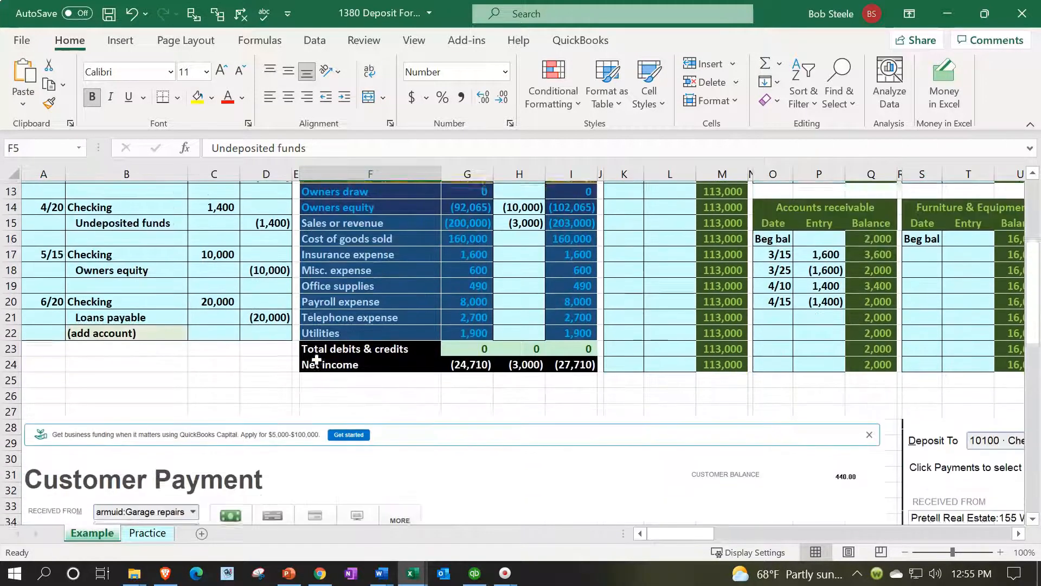
{"action": "left_click_drag", "start_coordinate": [670, 534], "coordinate": [738, 536]}
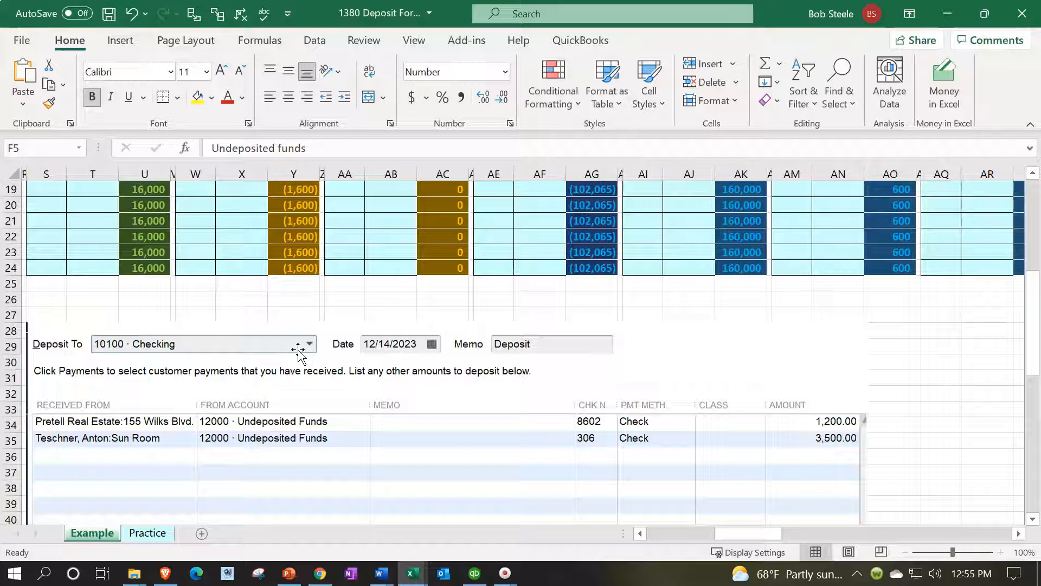
{"action": "scroll", "coordinate": [298, 352], "scroll_direction": "down", "scroll_amount": 1}
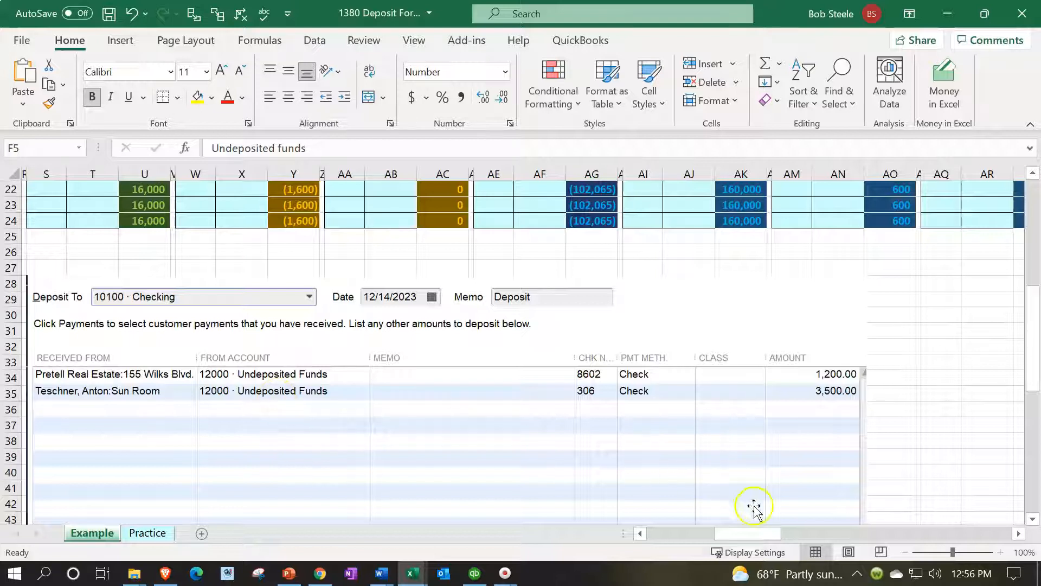
{"action": "left_click_drag", "start_coordinate": [767, 537], "coordinate": [683, 542]}
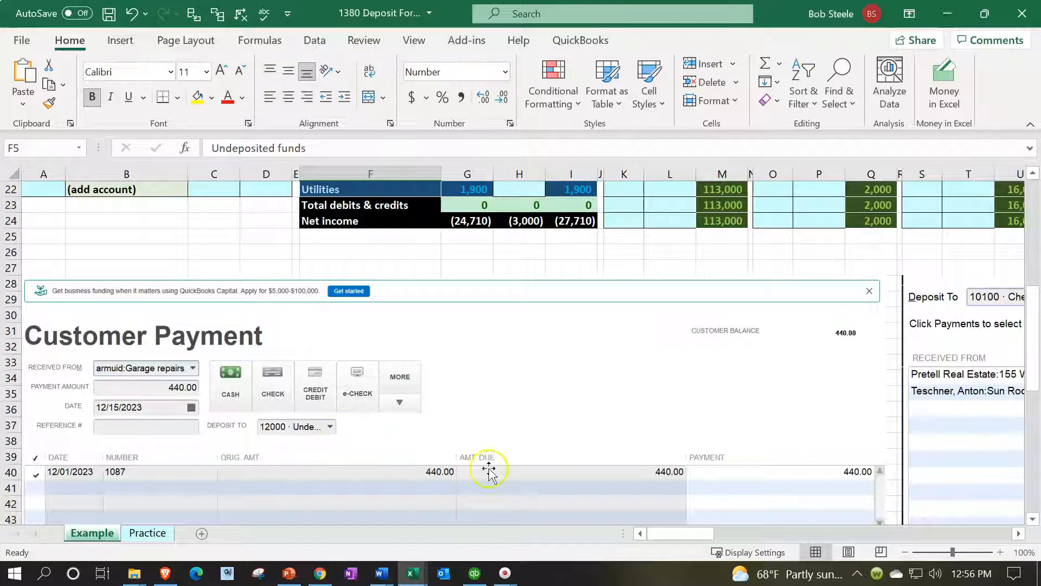
{"action": "left_click_drag", "start_coordinate": [675, 537], "coordinate": [714, 534]}
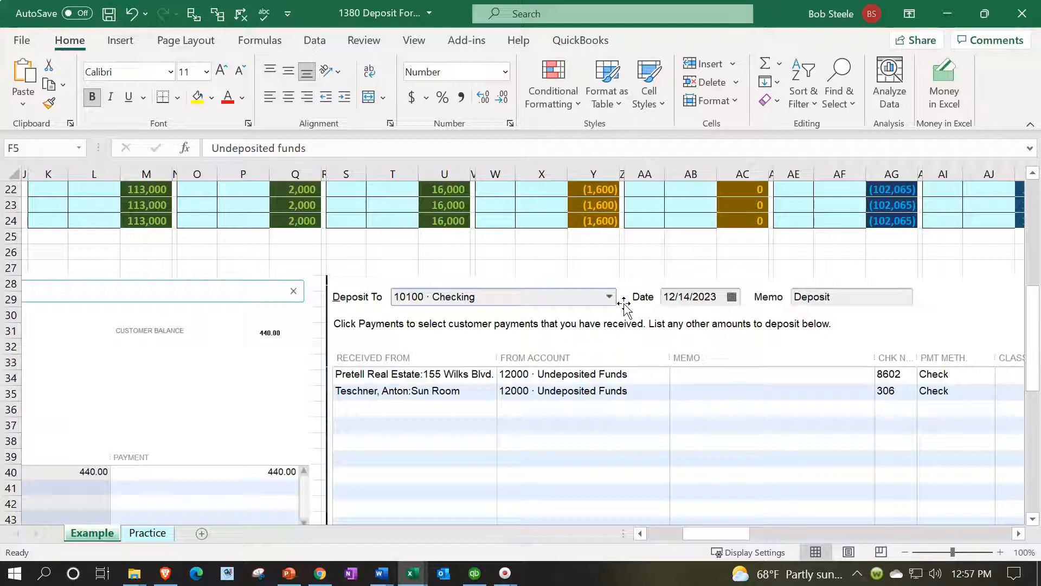
{"action": "left_click", "coordinate": [730, 536]}
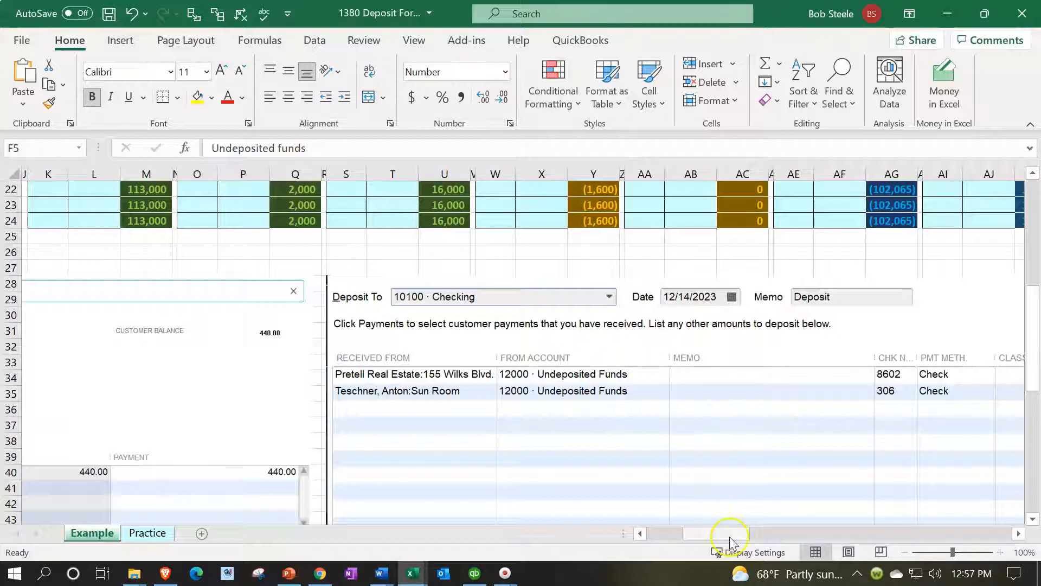
{"action": "left_click_drag", "start_coordinate": [731, 540], "coordinate": [688, 539]}
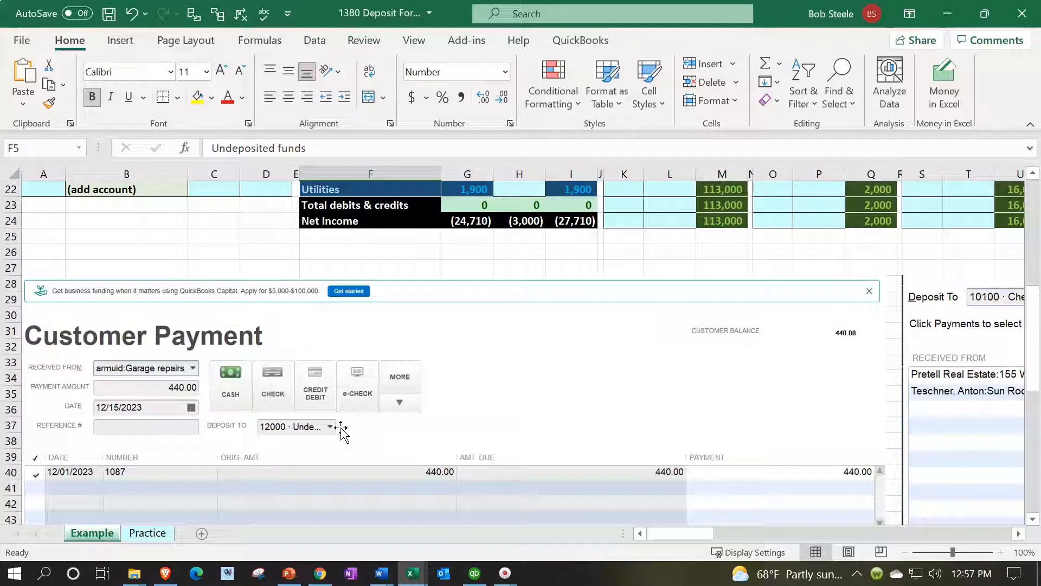
{"action": "left_click_drag", "start_coordinate": [664, 534], "coordinate": [639, 547]}
{"action": "scroll", "coordinate": [329, 404], "scroll_direction": "down", "scroll_amount": 1}
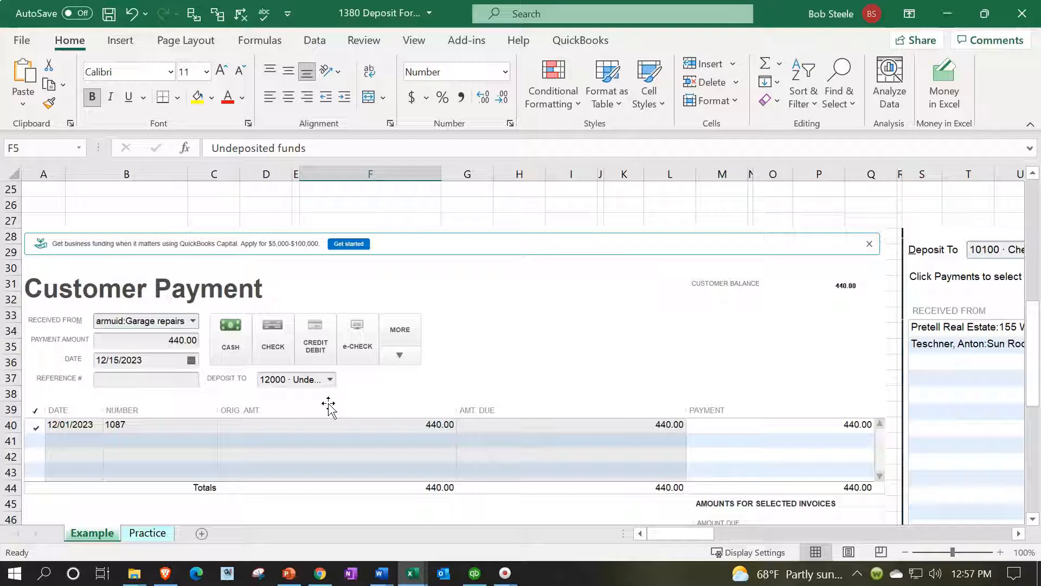
{"action": "left_click_drag", "start_coordinate": [688, 534], "coordinate": [746, 534]}
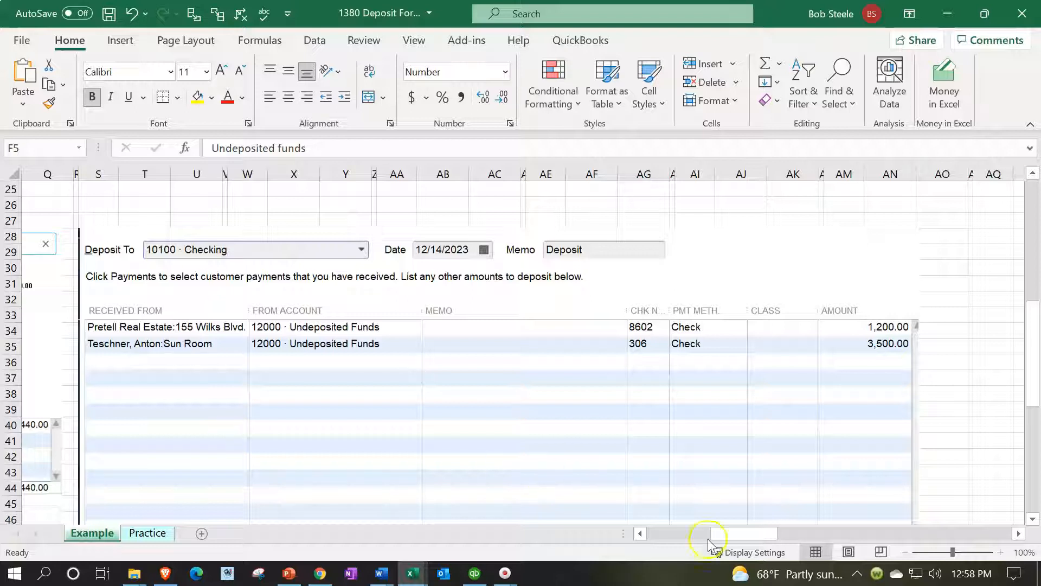
{"action": "left_click_drag", "start_coordinate": [741, 537], "coordinate": [653, 535]}
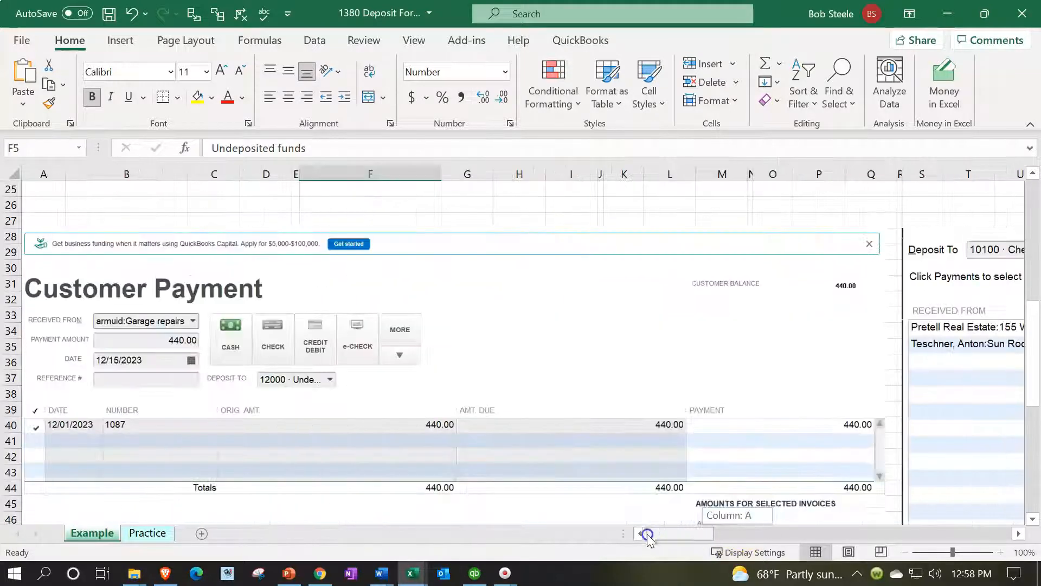
Move the check register picture on the Example sheet a few rows down, clear of the deposit form picture
{"action": "scroll", "coordinate": [418, 425], "scroll_direction": "down", "scroll_amount": 3}
{"action": "scroll", "coordinate": [419, 426], "scroll_direction": "down", "scroll_amount": 4}
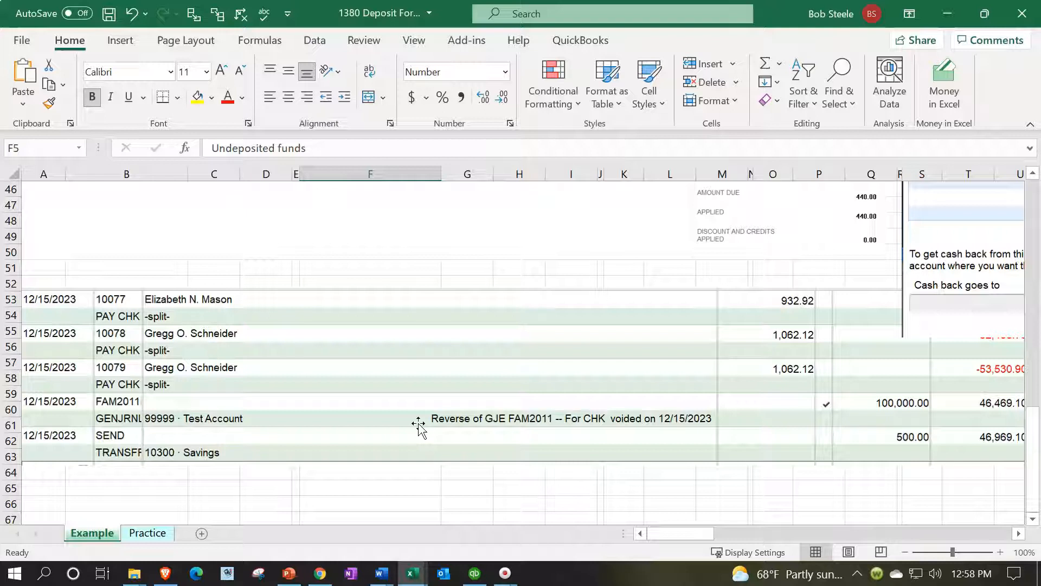
{"action": "left_click_drag", "start_coordinate": [405, 314], "coordinate": [404, 372]}
{"action": "scroll", "coordinate": [404, 372], "scroll_direction": "down", "scroll_amount": 1}
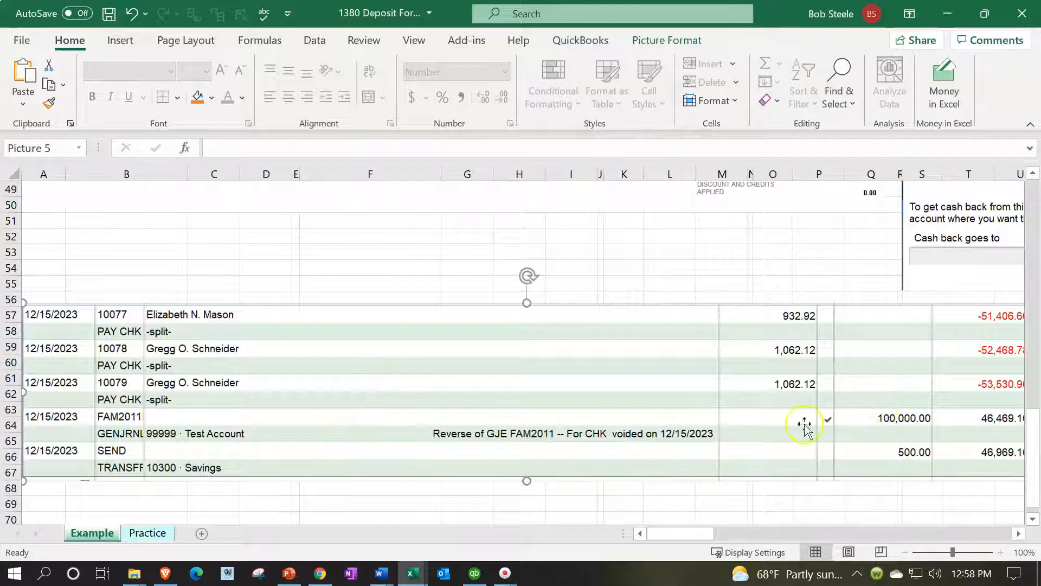
Review the journal entries dated 3/15 through 6/20 at the start of the Example sheet
{"action": "scroll", "coordinate": [438, 464], "scroll_direction": "up", "scroll_amount": 6}
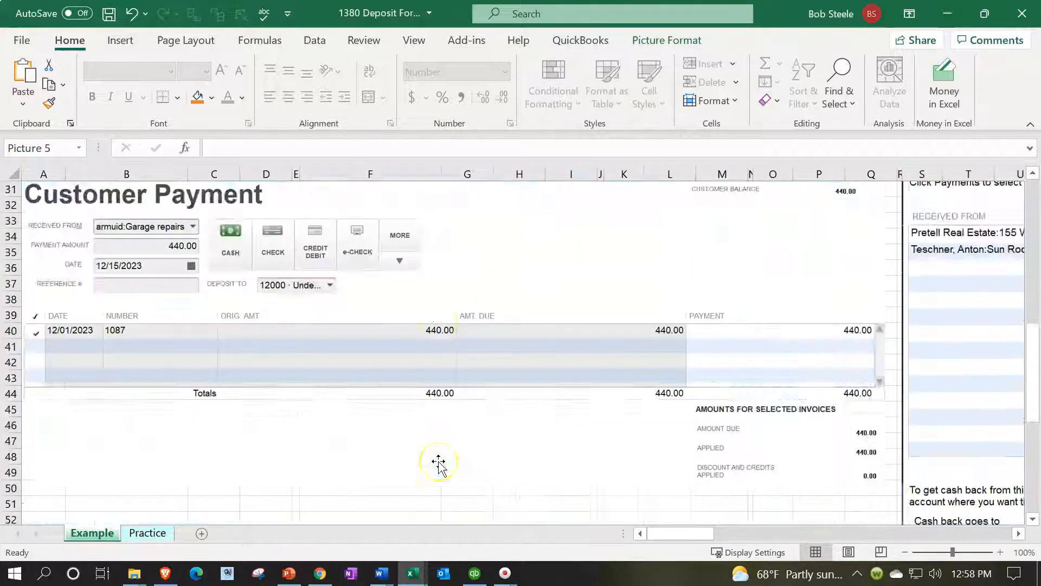
{"action": "scroll", "coordinate": [438, 463], "scroll_direction": "up", "scroll_amount": 10}
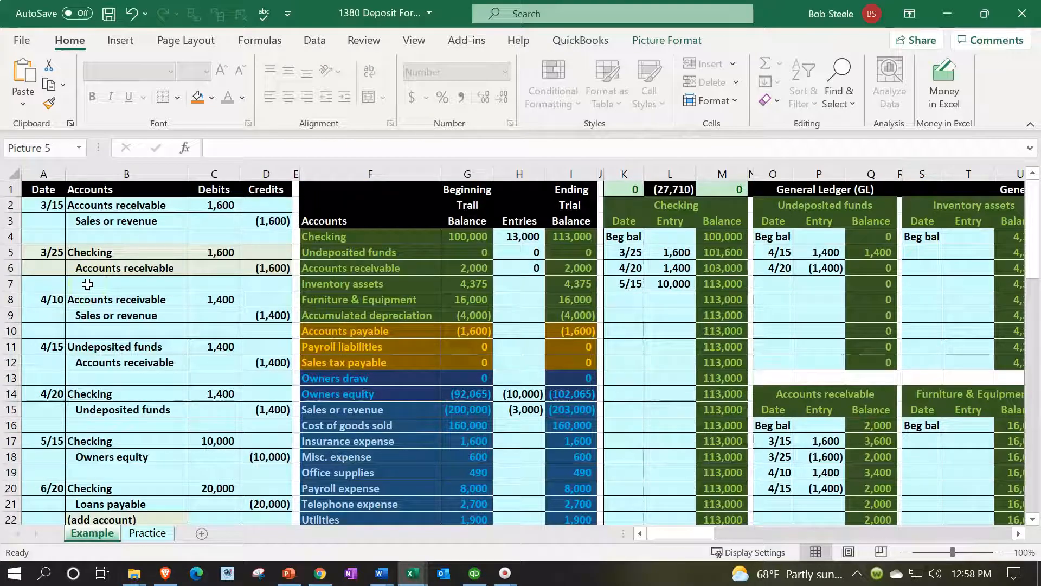
{"action": "left_click", "coordinate": [53, 202]}
{"action": "left_click_drag", "start_coordinate": [167, 245], "coordinate": [241, 314]}
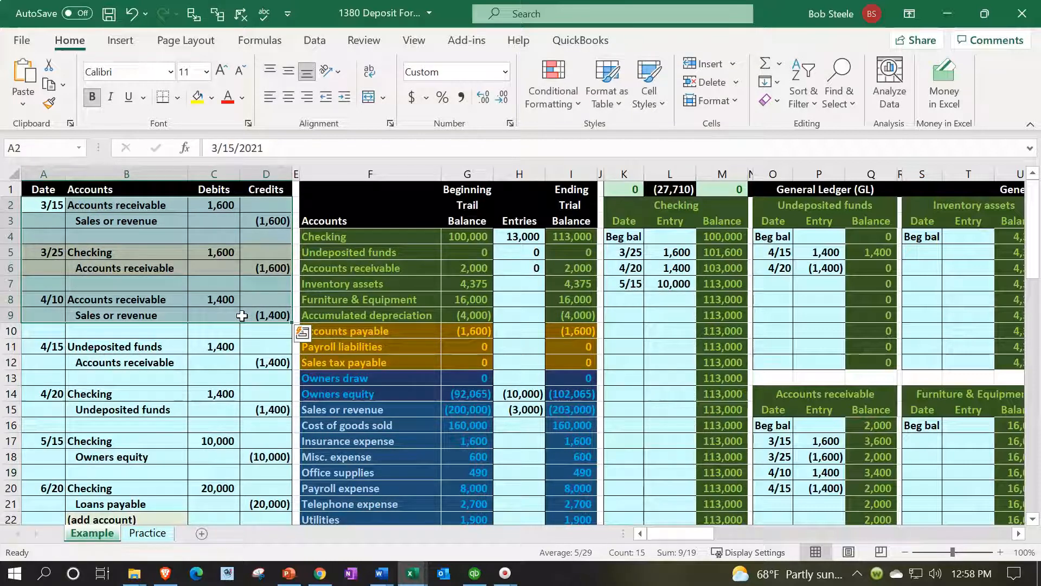
{"action": "left_click_drag", "start_coordinate": [48, 209], "coordinate": [243, 272]}
{"action": "left_click_drag", "start_coordinate": [49, 299], "coordinate": [233, 409]}
{"action": "scroll", "coordinate": [233, 409], "scroll_direction": "down", "scroll_amount": 1}
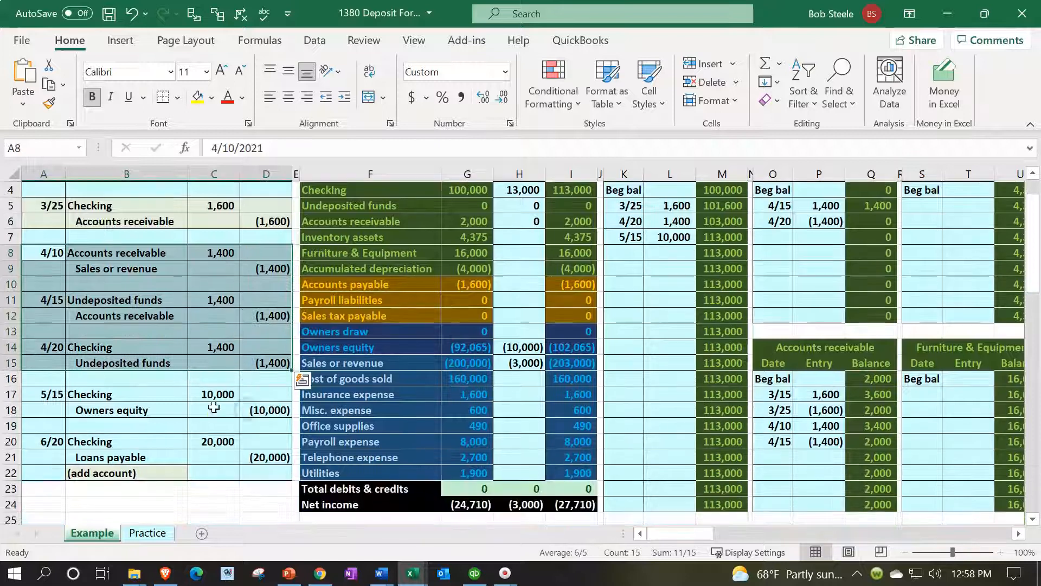
{"action": "left_click_drag", "start_coordinate": [50, 394], "coordinate": [234, 441]}
{"action": "scroll", "coordinate": [214, 433], "scroll_direction": "up", "scroll_amount": 1}
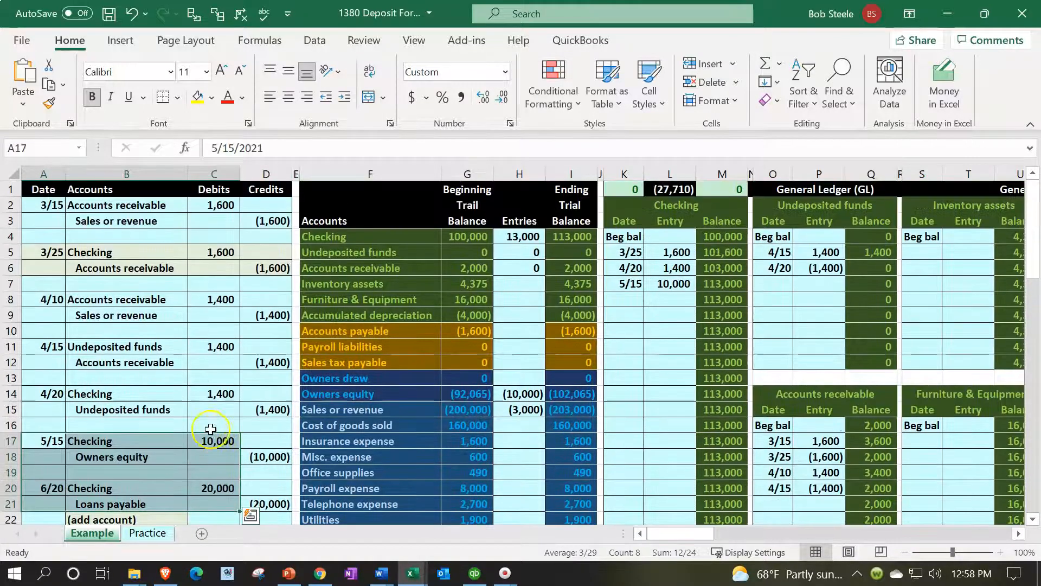
{"action": "scroll", "coordinate": [206, 421], "scroll_direction": "up", "scroll_amount": 1}
{"action": "scroll", "coordinate": [211, 423], "scroll_direction": "up", "scroll_amount": 1}
{"action": "scroll", "coordinate": [260, 435], "scroll_direction": "up", "scroll_amount": 1}
On the Practice sheet, enter the date 3/15 in cell A2 for the first journal entry
{"action": "left_click", "coordinate": [163, 533]}
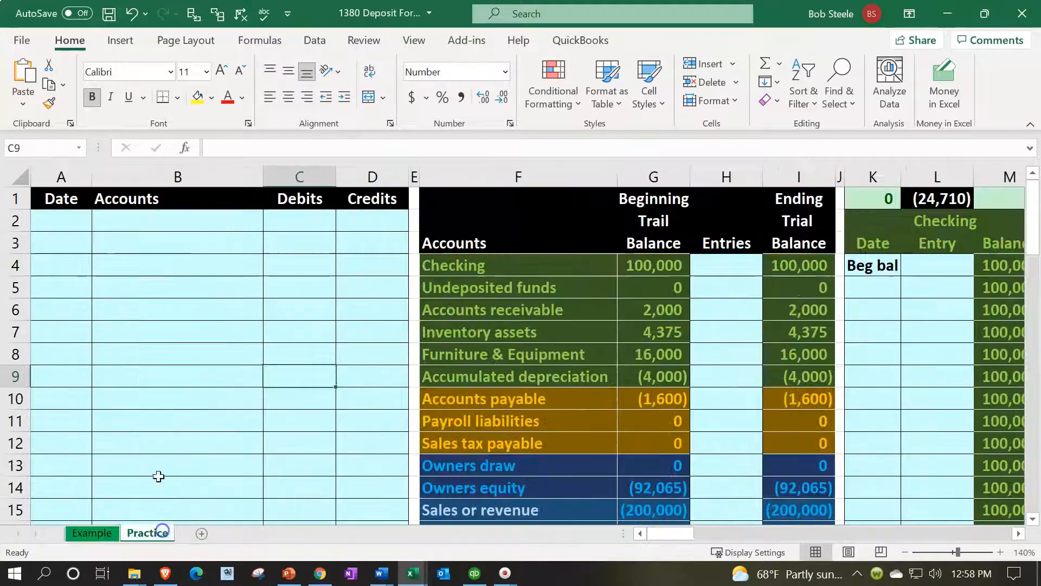
{"action": "left_click", "coordinate": [134, 330]}
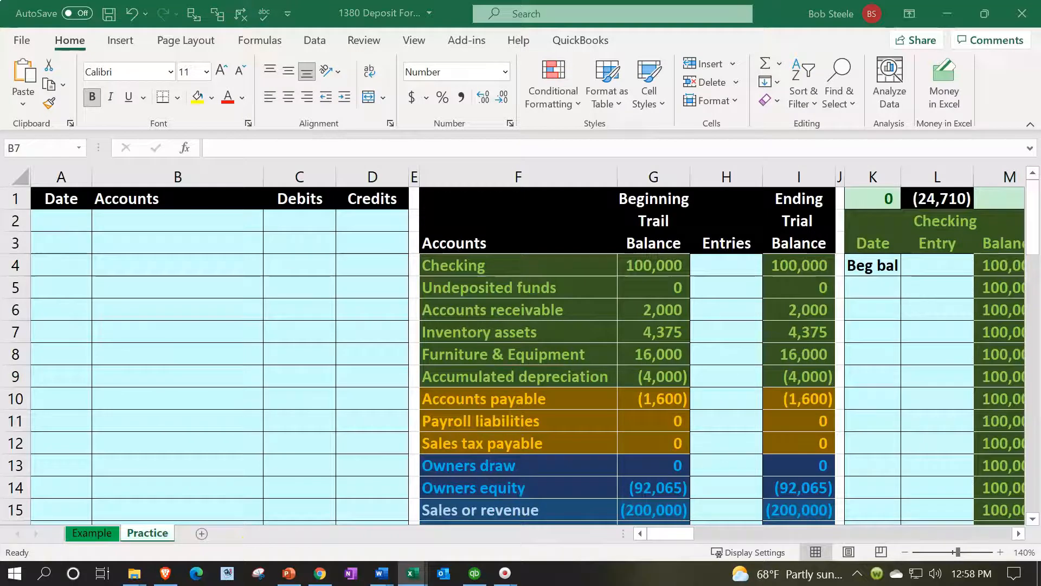
{"action": "left_click", "coordinate": [86, 221]}
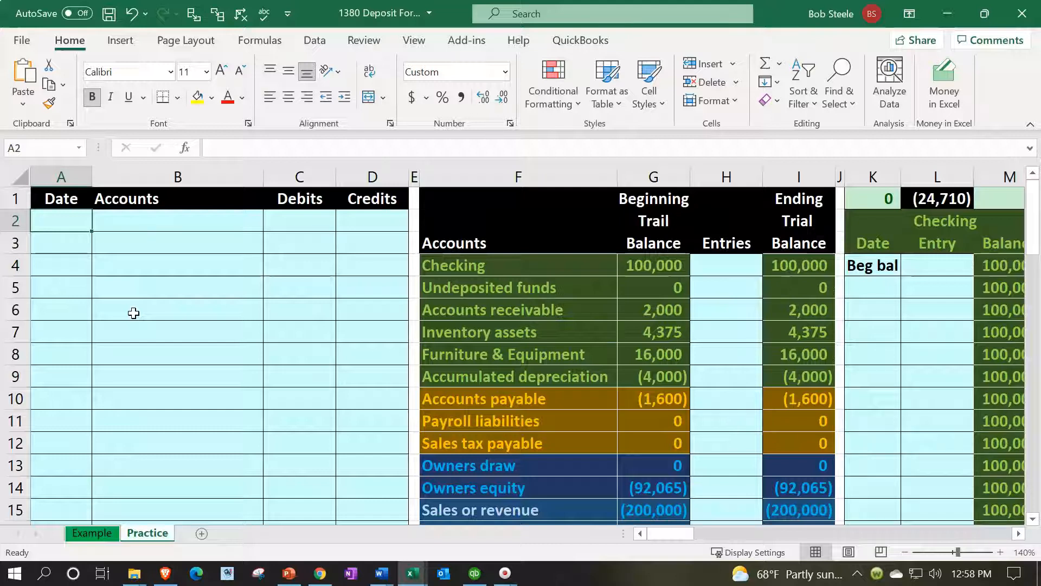
{"action": "type", "text": "3"}
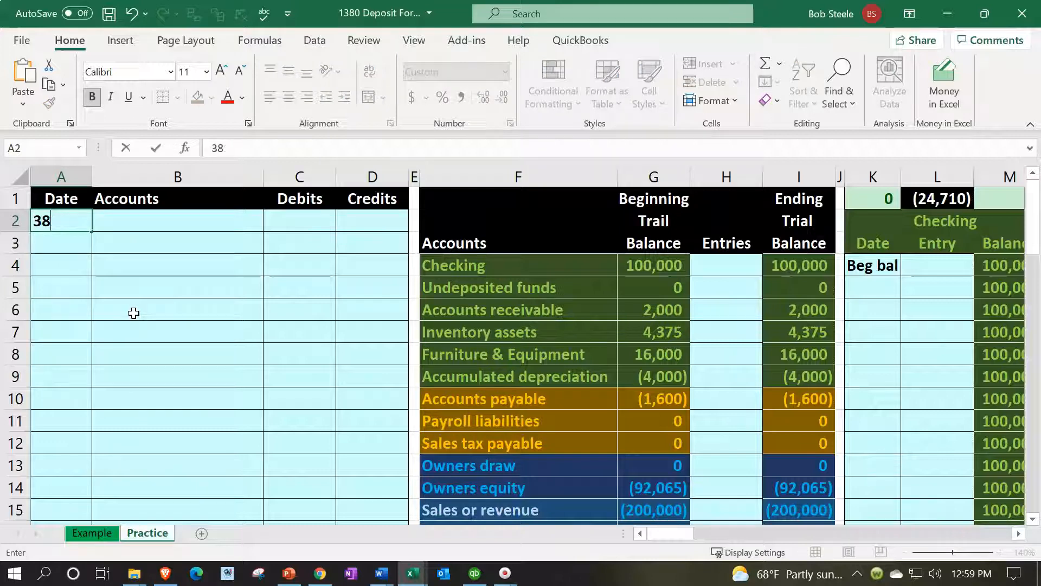
{"action": "type", "text": "/15"}
{"action": "key", "text": "Tab"}
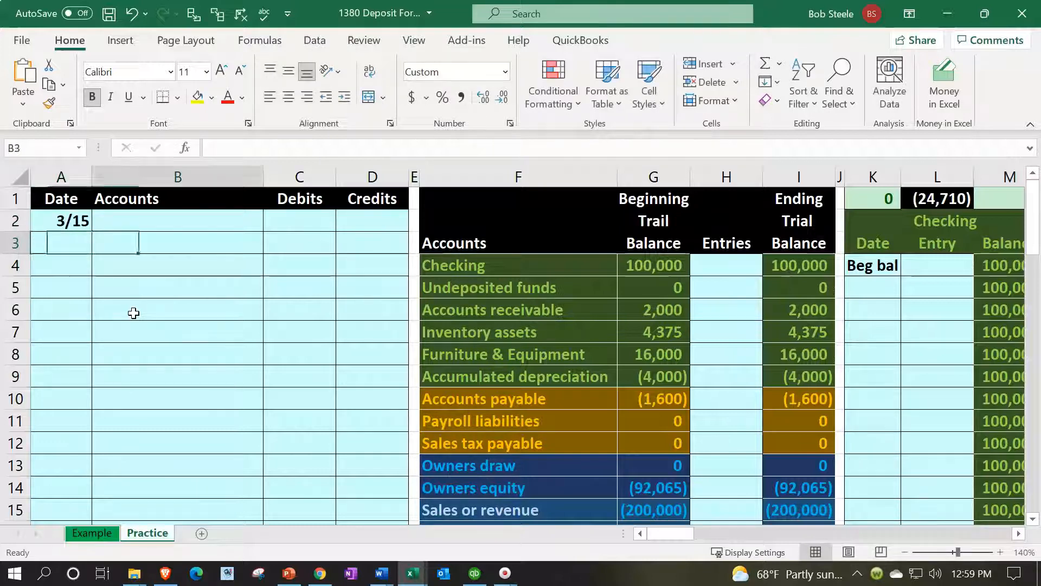
Link B2 to the Accounts receivable account name in the trial balance with the formula =F6
{"action": "type", "text": "="}
{"action": "key", "text": "Right"}
{"action": "key", "text": "Right"}
{"action": "key", "text": "Right"}
{"action": "key", "text": "Right"}
{"action": "key", "text": "Down"}
{"action": "key", "text": "Down"}
{"action": "key", "text": "Down"}
{"action": "key", "text": "Down"}
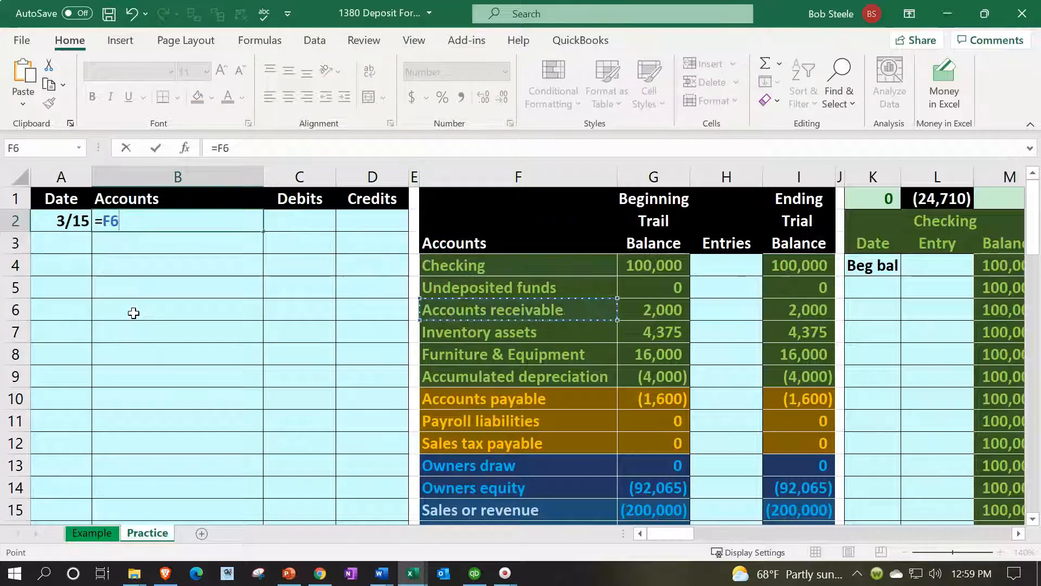
{"action": "key", "text": "Return"}
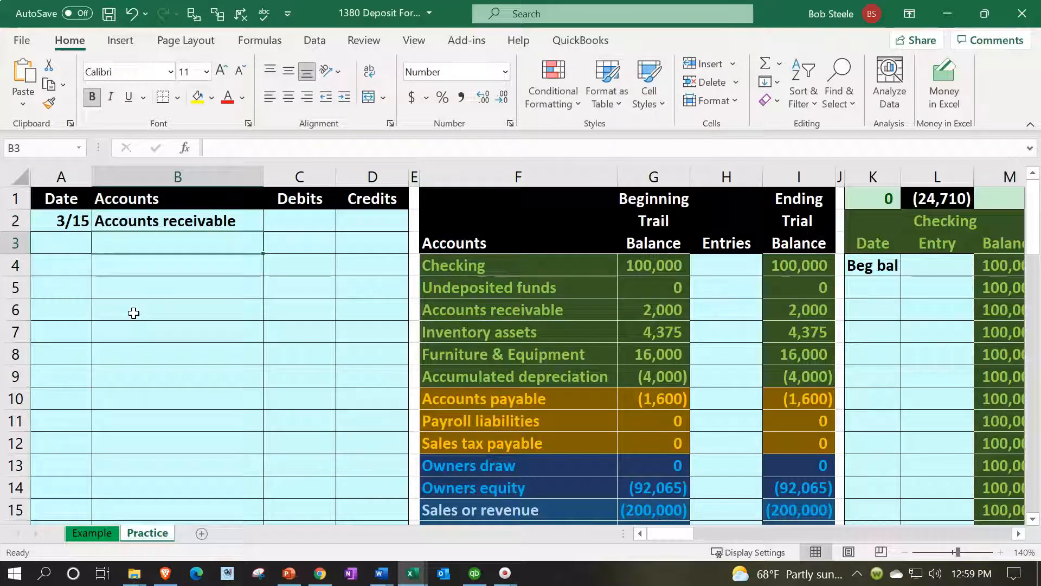
Link B3 to the Sales or revenue account name in the trial balance with the formula =F15
{"action": "type", "text": "="}
{"action": "key", "text": "Down"}
{"action": "key", "text": "Down"}
{"action": "key", "text": "Down"}
{"action": "key", "text": "Down"}
{"action": "key", "text": "Down"}
{"action": "key", "text": "Down"}
{"action": "key", "text": "Down"}
{"action": "key", "text": "Down"}
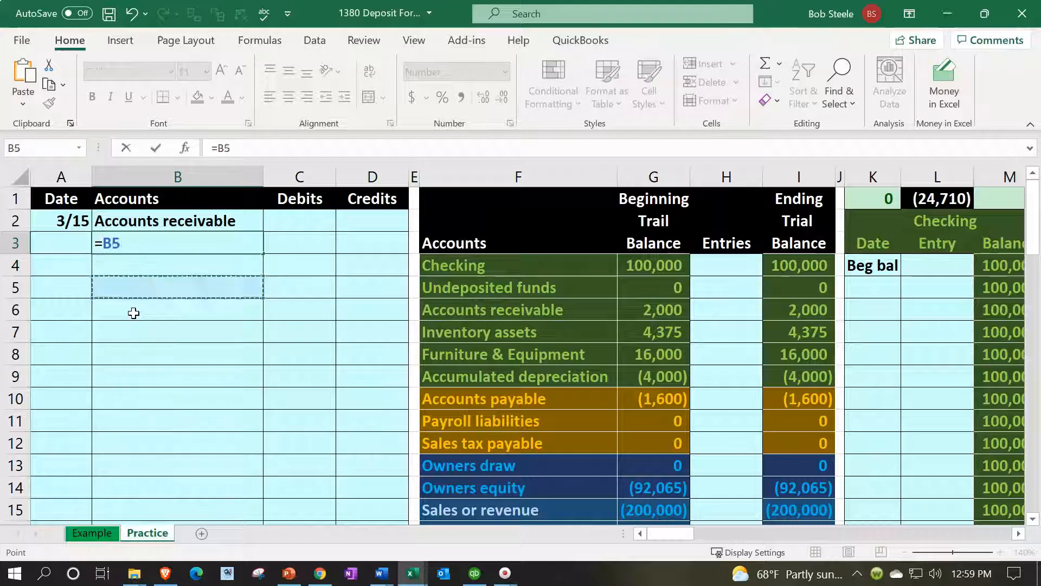
{"action": "key", "text": "Down"}
{"action": "key", "text": "Down"}
{"action": "key", "text": "Down"}
{"action": "key", "text": "Right"}
{"action": "key", "text": "Right"}
{"action": "key", "text": "Right"}
{"action": "key", "text": "Right"}
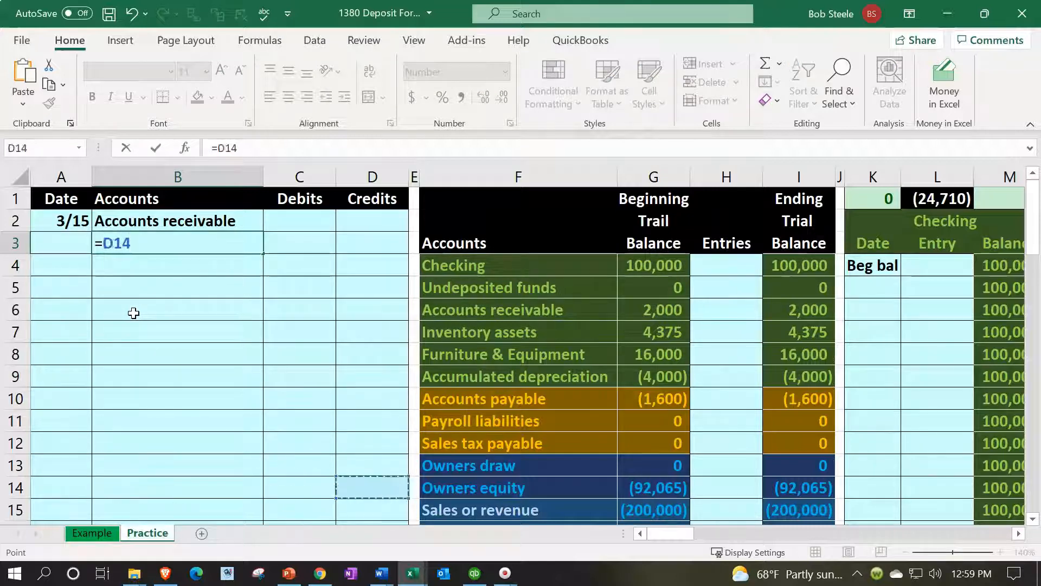
{"action": "key", "text": "Down"}
{"action": "key", "text": "Return"}
Enter a debit of 1,600 in C2 and the matching credit in D3 as the negative of C2
{"action": "key", "text": "Up"}
{"action": "key", "text": "Up"}
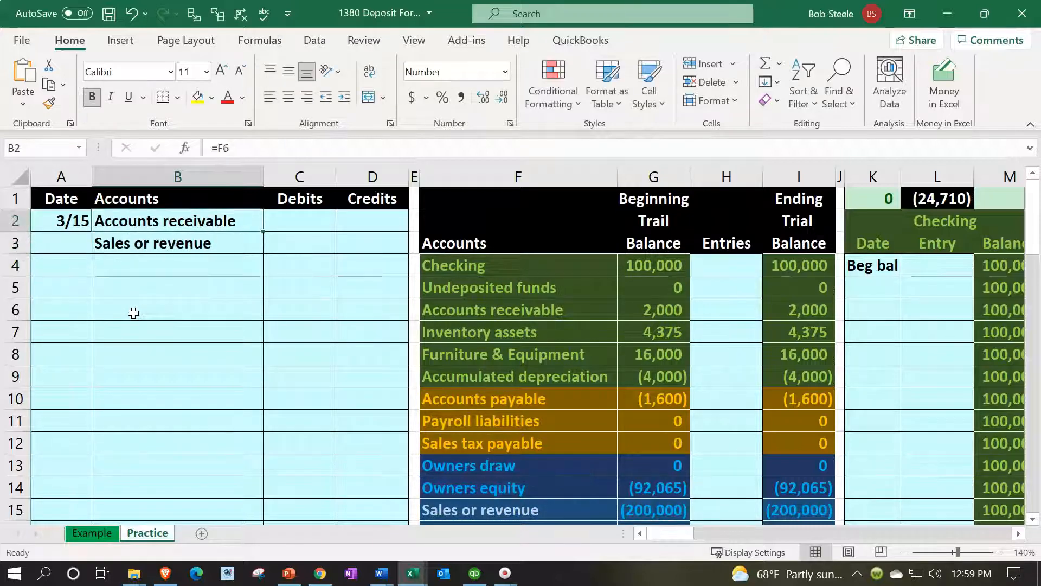
{"action": "key", "text": "Right"}
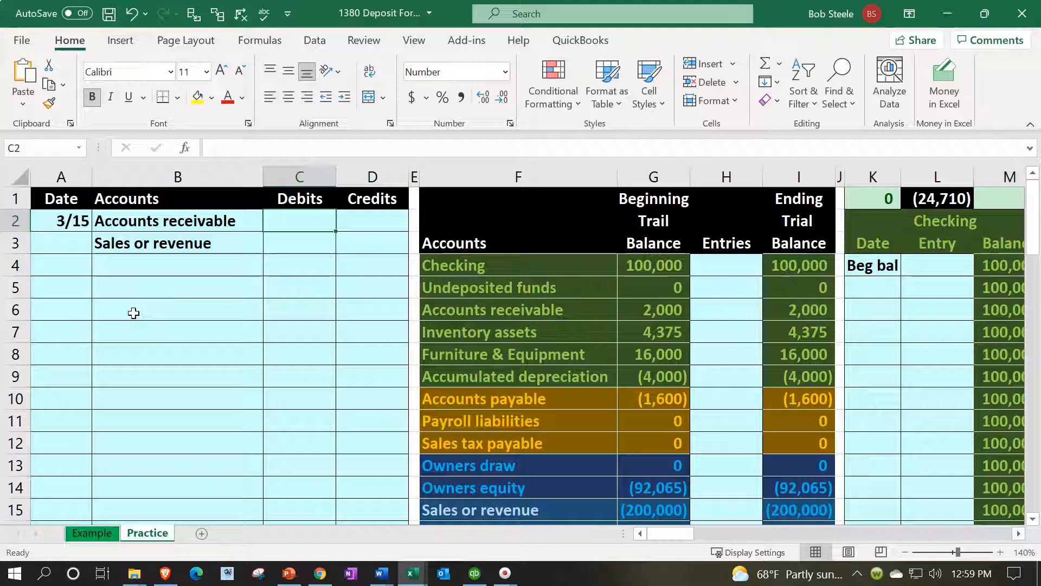
{"action": "type", "text": "16"}
{"action": "key", "text": "Return"}
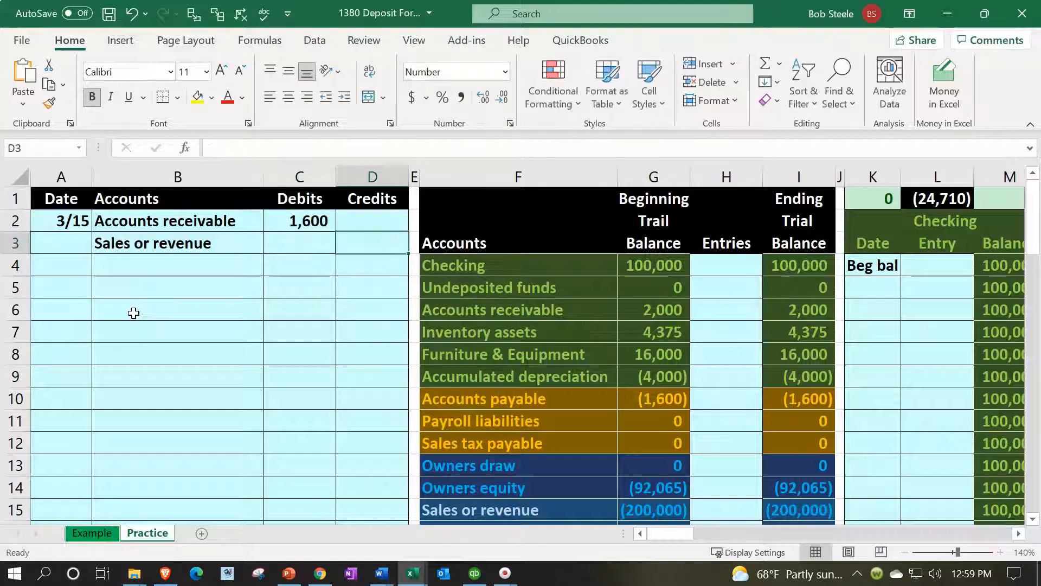
{"action": "key", "text": "Right"}
{"action": "type", "text": "-"}
{"action": "key", "text": "Left"}
{"action": "key", "text": "Up"}
{"action": "key", "text": "Return"}
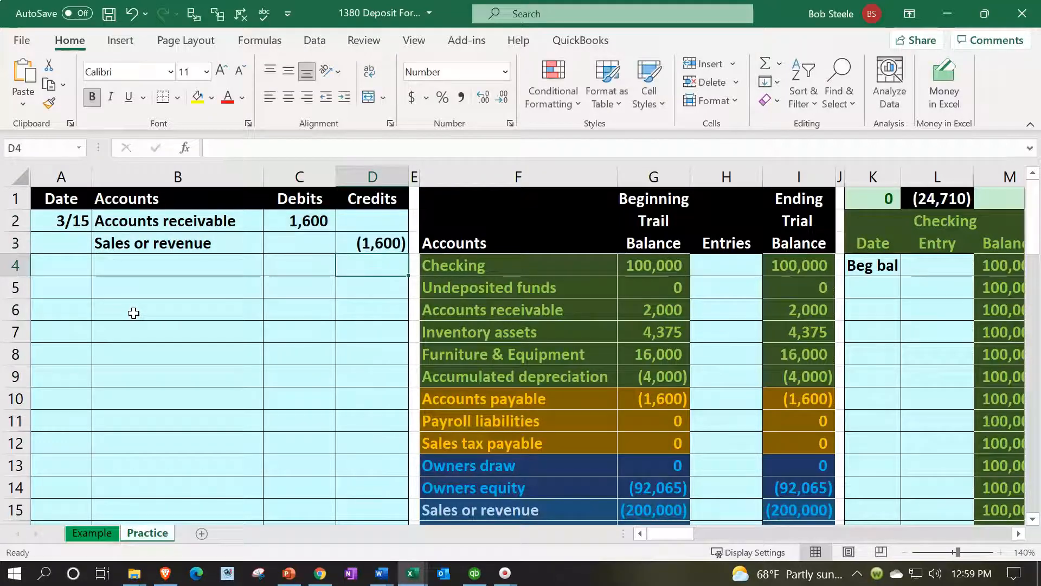
Indent the Sales or revenue account name in B3 one level
{"action": "left_click", "coordinate": [163, 245]}
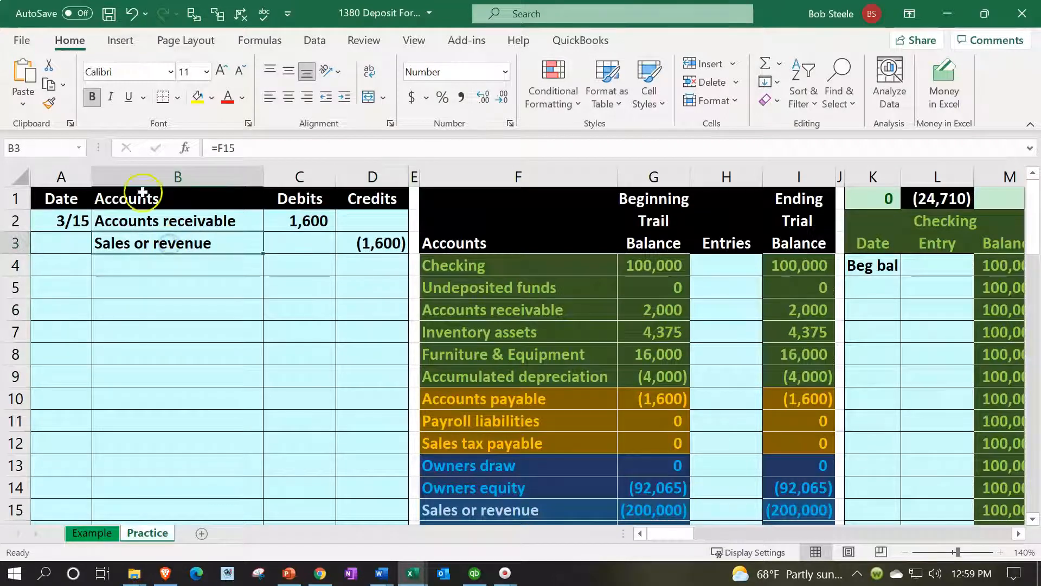
{"action": "left_click", "coordinate": [345, 100]}
{"action": "left_click", "coordinate": [496, 310]}
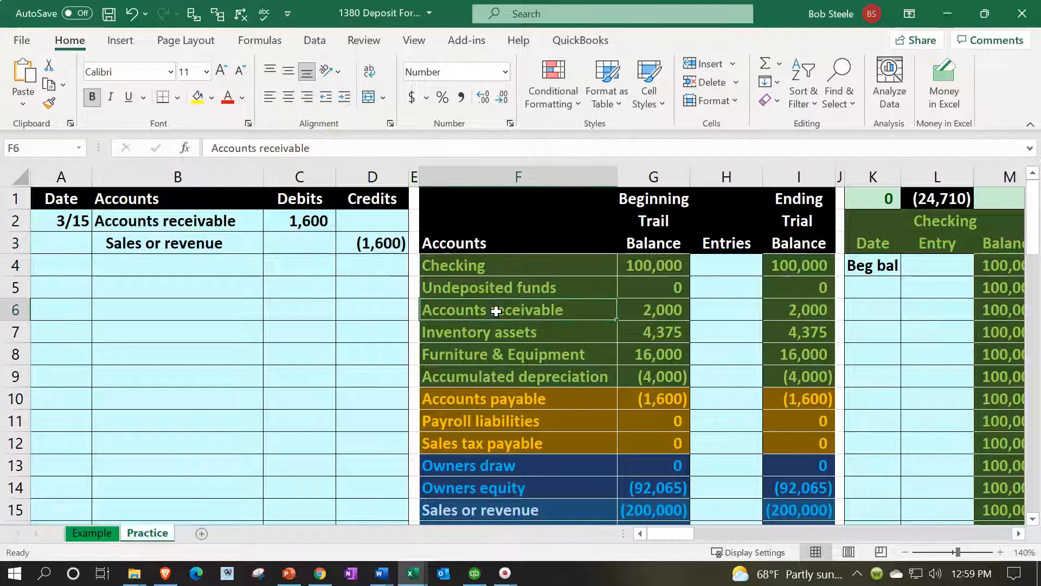
Post the Accounts receivable debit to the trial balance Entries column by linking H6 to C2
{"action": "key", "text": "Right"}
{"action": "key", "text": "Right"}
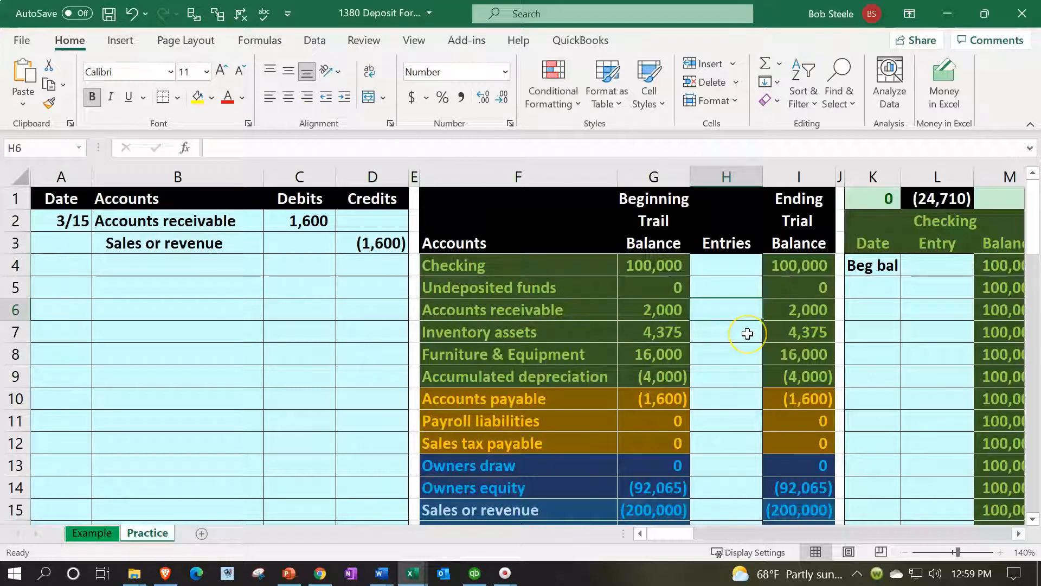
{"action": "type", "text": "="}
{"action": "key", "text": "Left"}
{"action": "key", "text": "Left"}
{"action": "key", "text": "Left"}
{"action": "key", "text": "Left"}
{"action": "key", "text": "Left"}
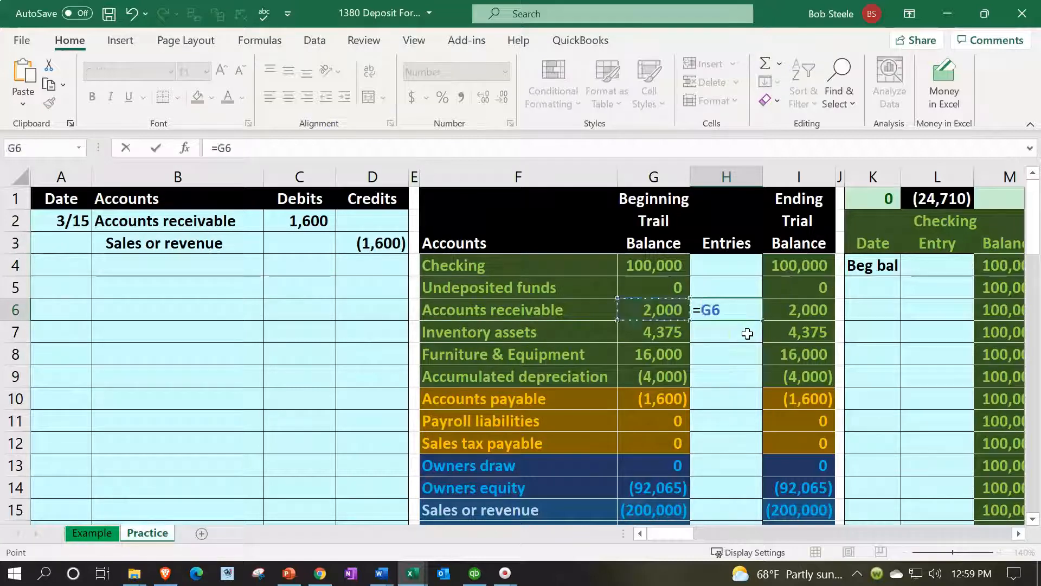
{"action": "key", "text": "Up"}
{"action": "key", "text": "Up"}
{"action": "key", "text": "Up"}
{"action": "key", "text": "Up"}
{"action": "key", "text": "Return"}
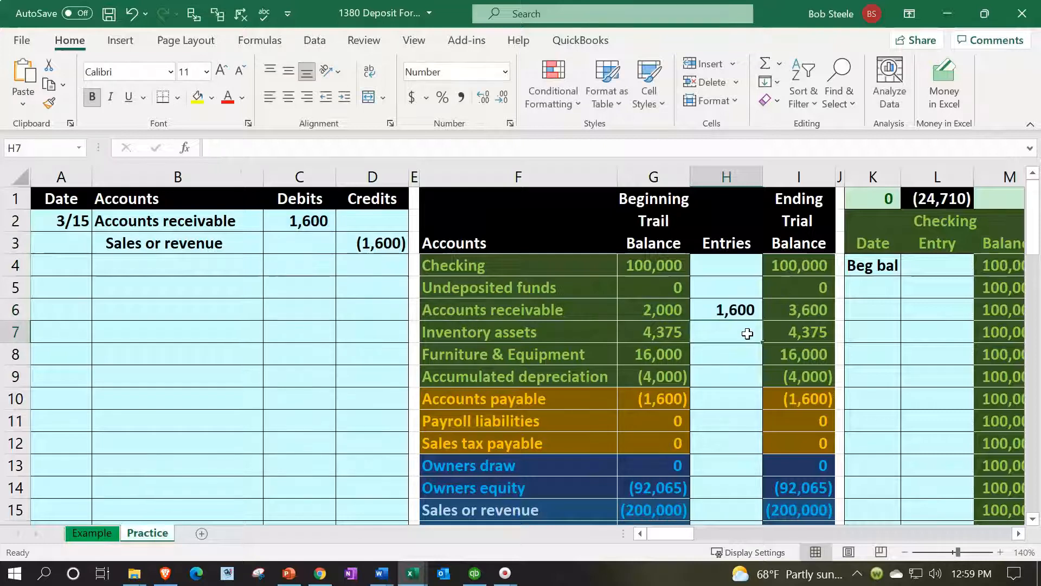
Post the Sales or revenue credit to the trial balance Entries column by linking H15 to D3
{"action": "left_click_drag", "start_coordinate": [255, 244], "coordinate": [361, 256]}
{"action": "scroll", "coordinate": [380, 362], "scroll_direction": "down", "scroll_amount": 1}
{"action": "left_click", "coordinate": [742, 437]}
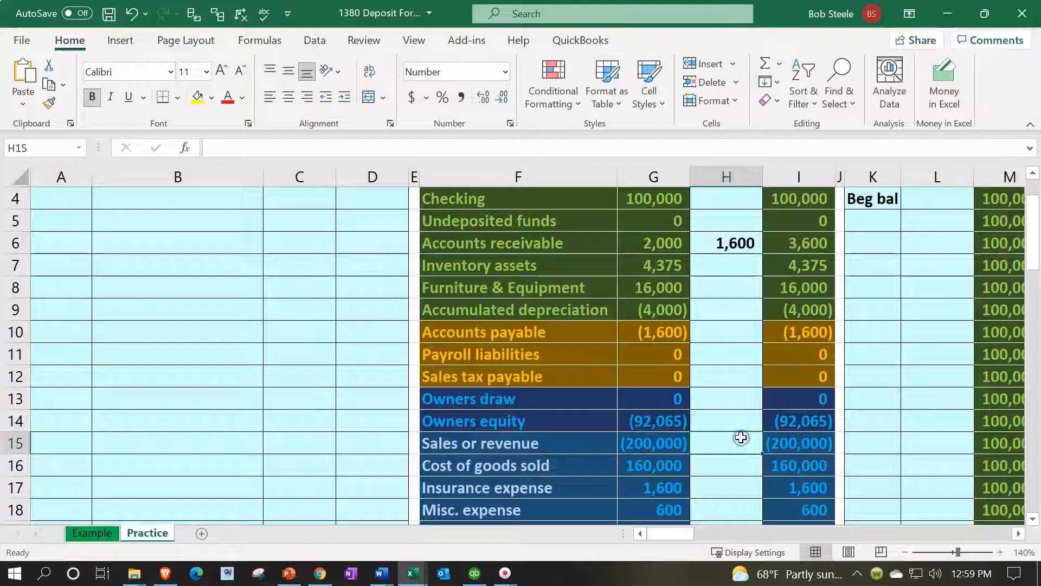
{"action": "type", "text": "="}
{"action": "scroll", "coordinate": [739, 434], "scroll_direction": "up", "scroll_amount": 1}
{"action": "left_click", "coordinate": [373, 235]}
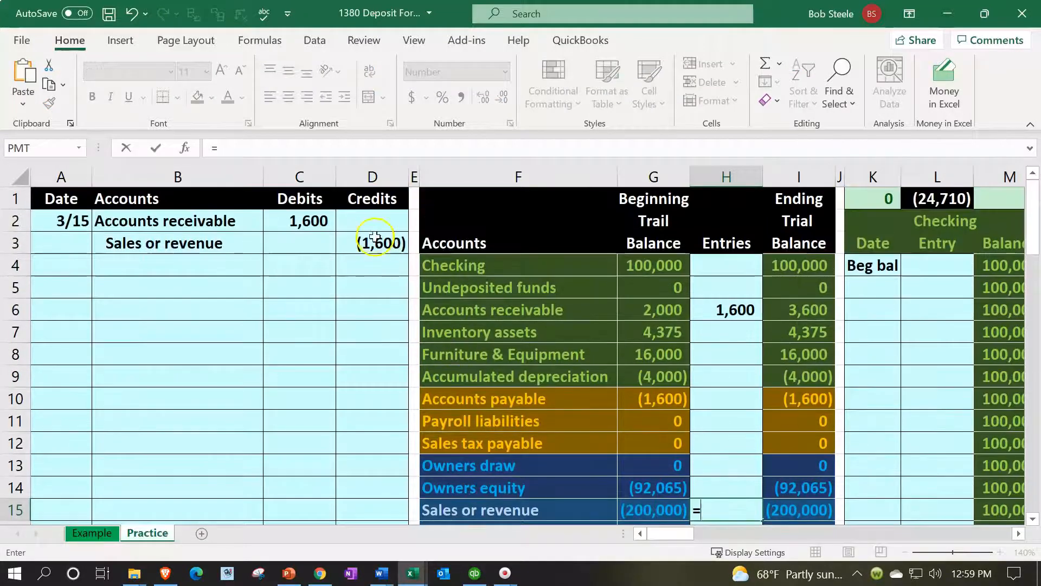
{"action": "key", "text": "Return"}
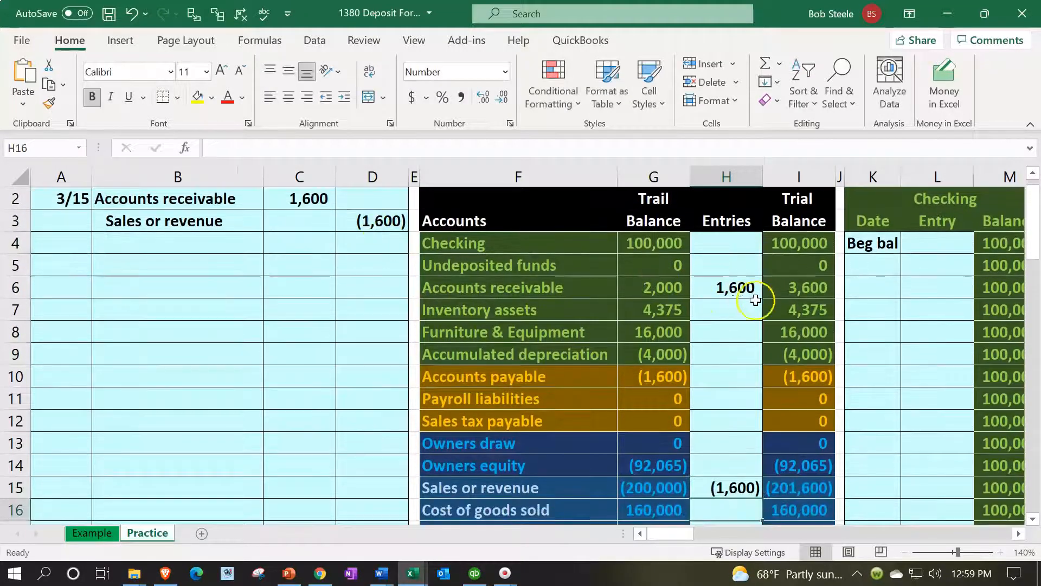
Examine the ending balances of Accounts receivable and Sales or revenue, the net income formula in I24, and the journal entry
{"action": "left_click", "coordinate": [788, 288]}
{"action": "scroll", "coordinate": [789, 299], "scroll_direction": "down", "scroll_amount": 1}
{"action": "left_click", "coordinate": [800, 424]}
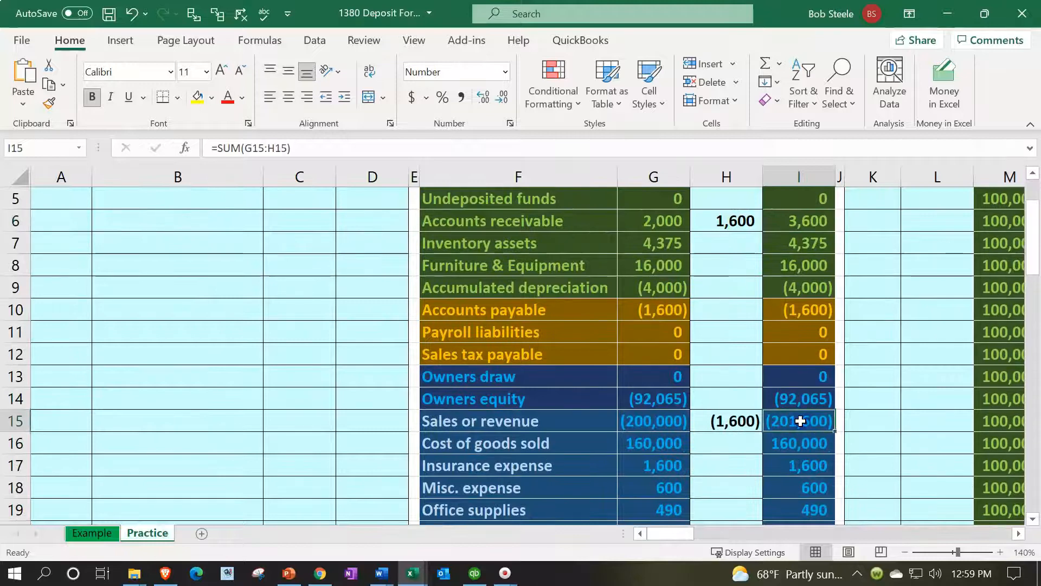
{"action": "scroll", "coordinate": [800, 421], "scroll_direction": "down", "scroll_amount": 2}
{"action": "double_click", "coordinate": [811, 490]}
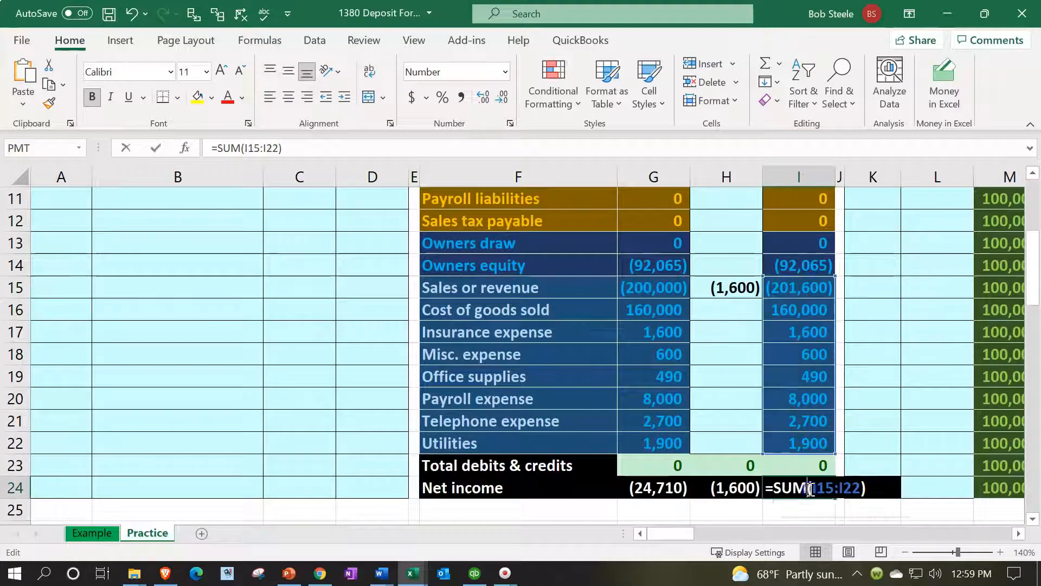
{"action": "key", "text": "Return"}
{"action": "scroll", "coordinate": [810, 487], "scroll_direction": "up", "scroll_amount": 3}
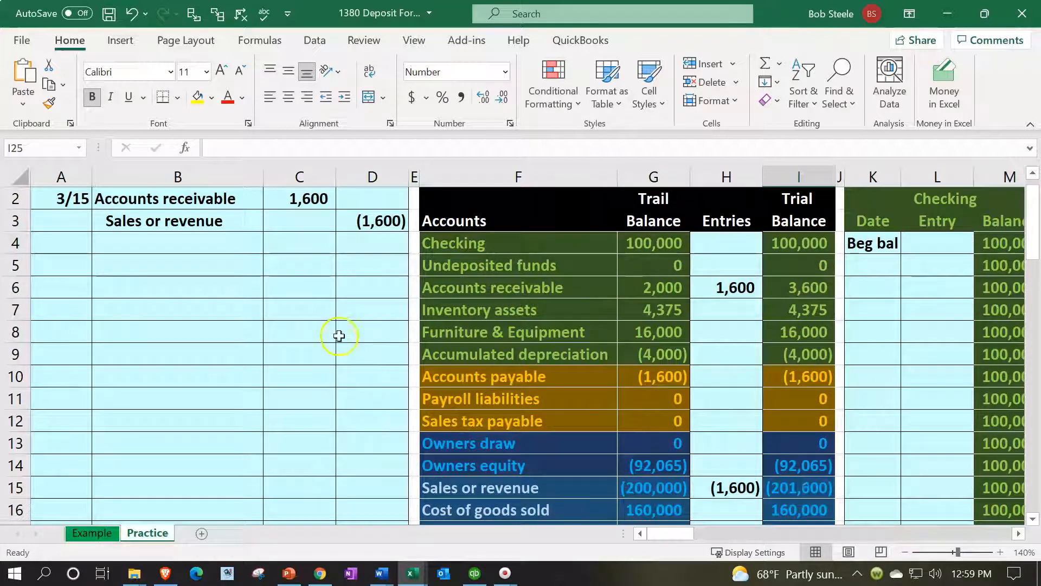
{"action": "left_click", "coordinate": [323, 276]}
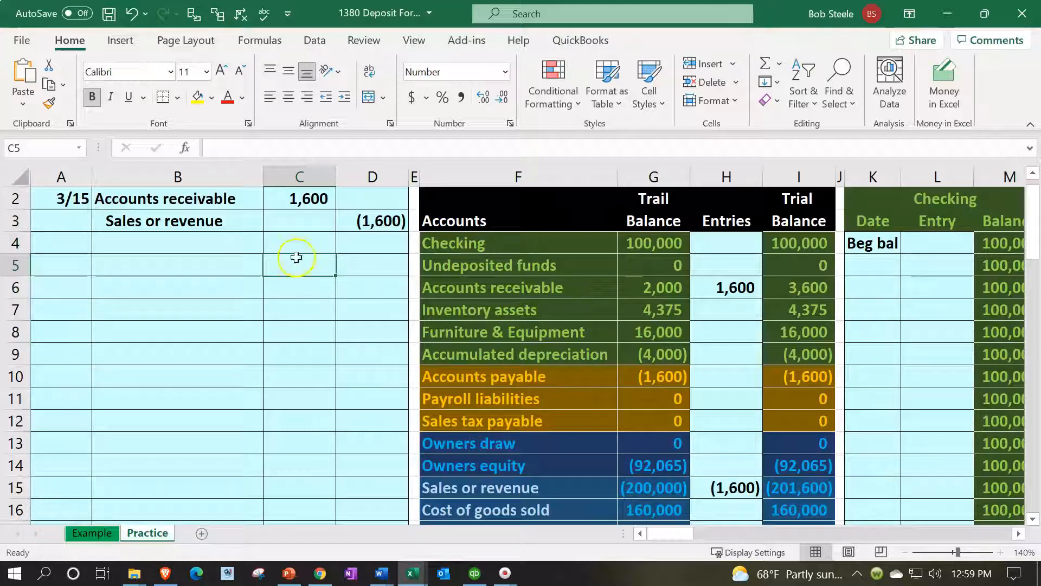
{"action": "left_click_drag", "start_coordinate": [231, 203], "coordinate": [277, 203]}
{"action": "left_click", "coordinate": [319, 306]}
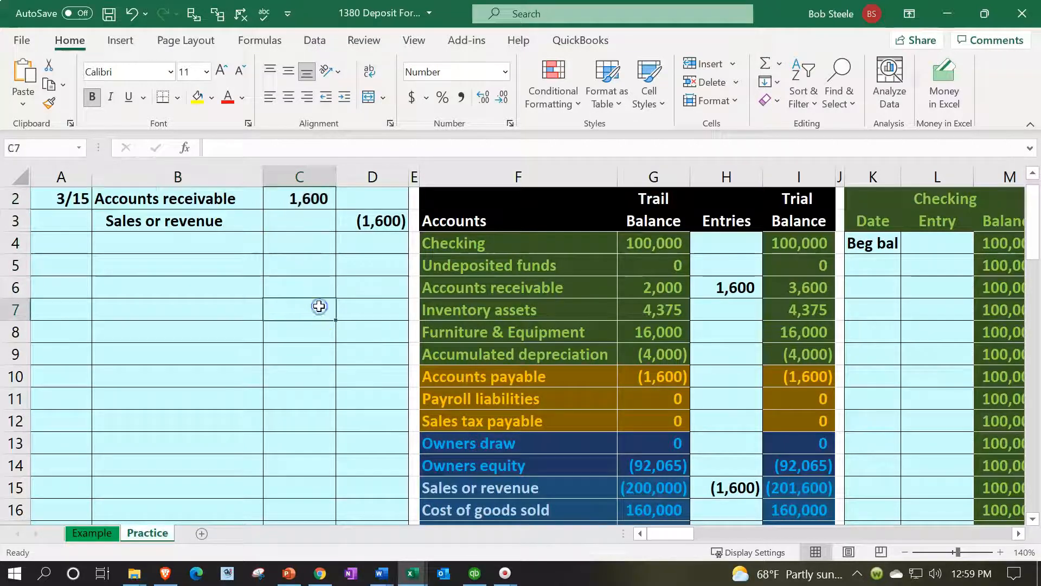
Enter the date 3/15 in O17, below the beginning balance of the Accounts receivable ledger
{"action": "key", "text": "Right"}
{"action": "key", "text": "Right"}
{"action": "key", "text": "Right"}
{"action": "key", "text": "Right"}
{"action": "key", "text": "Right"}
{"action": "key", "text": "Right"}
{"action": "key", "text": "Right"}
{"action": "key", "text": "Right"}
{"action": "key", "text": "Right"}
{"action": "key", "text": "Right"}
{"action": "key", "text": "Right"}
{"action": "key", "text": "Right"}
{"action": "key", "text": "Right"}
{"action": "key", "text": "Right"}
{"action": "key", "text": "Right"}
{"action": "key", "text": "Right"}
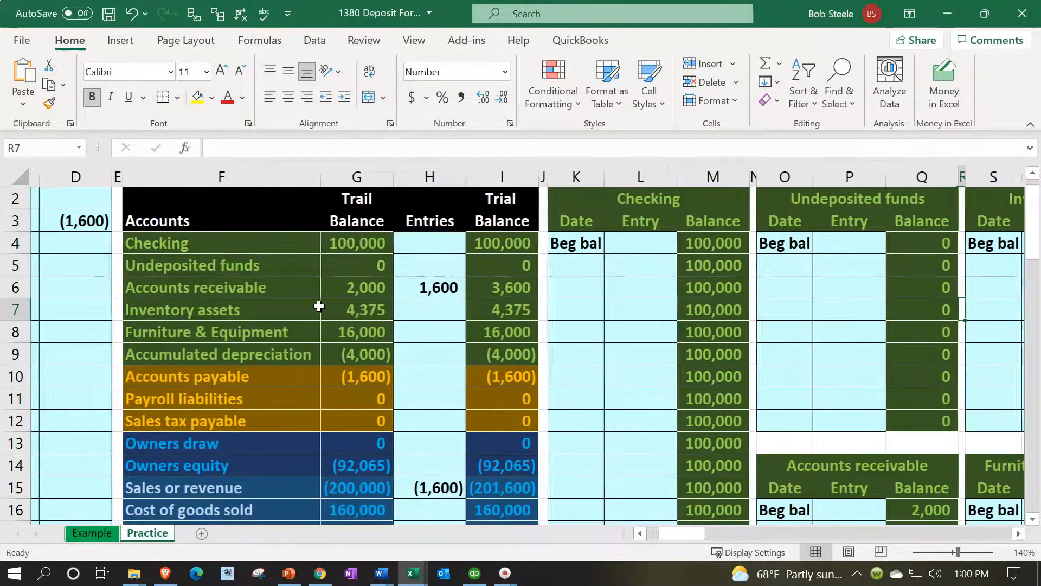
{"action": "key", "text": "Down"}
{"action": "key", "text": "Down"}
{"action": "key", "text": "Down"}
{"action": "key", "text": "Down"}
{"action": "key", "text": "Down"}
{"action": "key", "text": "Down"}
{"action": "key", "text": "Down"}
{"action": "key", "text": "Down"}
{"action": "key", "text": "Down"}
{"action": "key", "text": "Down"}
{"action": "key", "text": "Down"}
{"action": "key", "text": "Down"}
{"action": "key", "text": "Down"}
{"action": "key", "text": "Down"}
{"action": "key", "text": "Left"}
{"action": "key", "text": "Left"}
{"action": "key", "text": "Left"}
{"action": "key", "text": "Left"}
{"action": "key", "text": "Up"}
{"action": "key", "text": "Up"}
{"action": "key", "text": "Up"}
{"action": "key", "text": "Up"}
{"action": "type", "text": "3/1"}
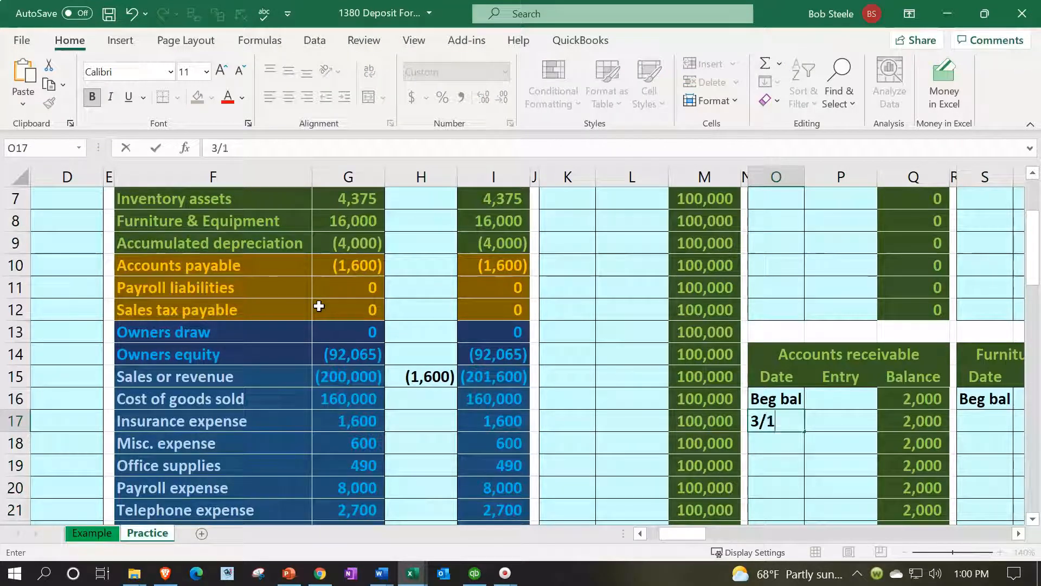
{"action": "type", "text": "5"}
{"action": "key", "text": "Right"}
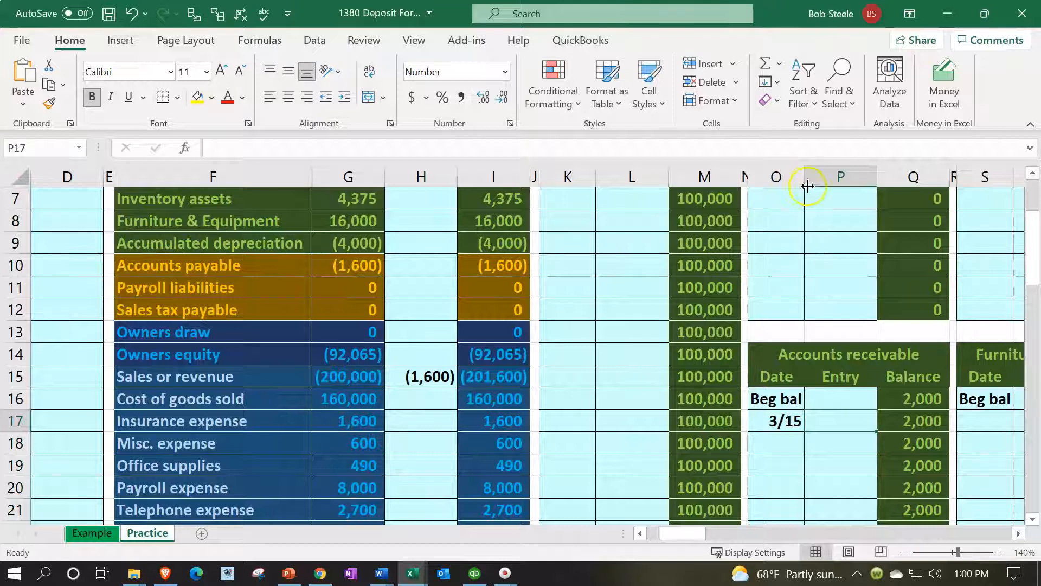
Link the 3/15 Accounts receivable ledger entry in P17 to the journal entry debit in C2
{"action": "type", "text": "="}
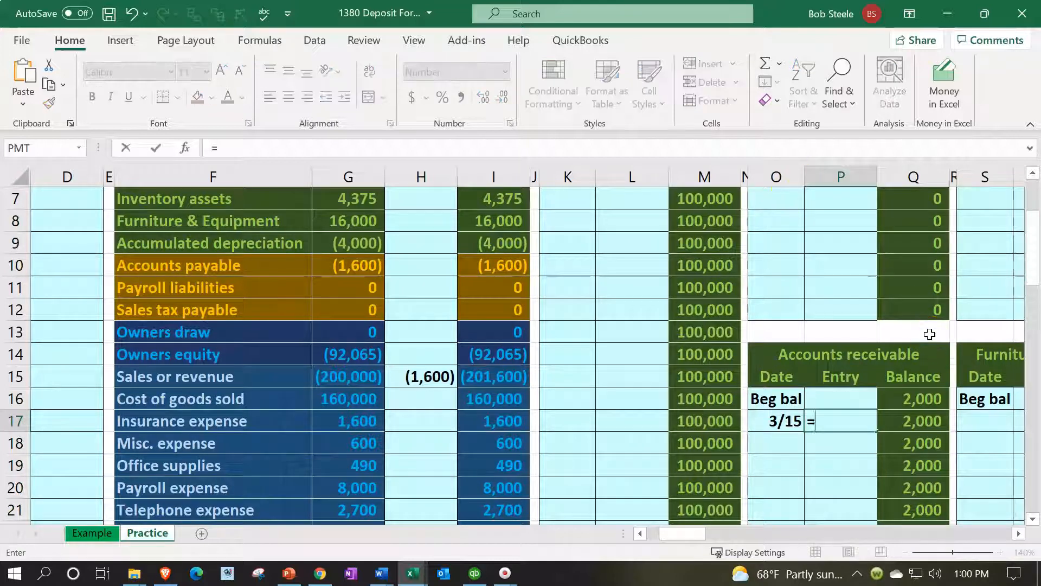
{"action": "key", "text": "Left"}
{"action": "key", "text": "Left"}
{"action": "key", "text": "Left"}
{"action": "key", "text": "Left"}
{"action": "key", "text": "Left"}
{"action": "key", "text": "Left"}
{"action": "key", "text": "Left"}
{"action": "key", "text": "Left"}
{"action": "key", "text": "Left"}
{"action": "key", "text": "Left"}
{"action": "key", "text": "Left"}
{"action": "key", "text": "Left"}
{"action": "key", "text": "Left"}
{"action": "key", "text": "Left"}
{"action": "key", "text": "Left"}
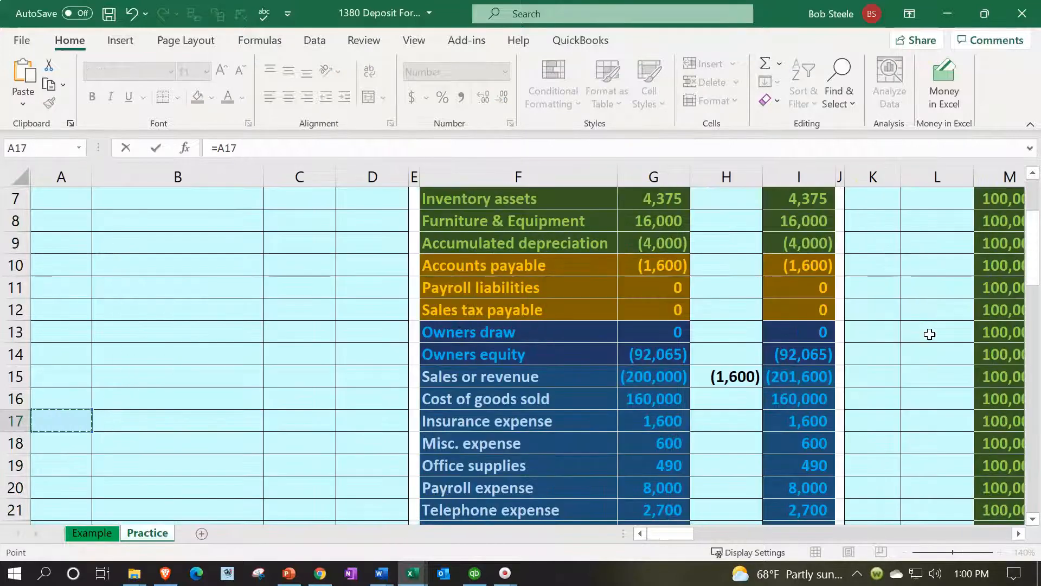
{"action": "key", "text": "Up"}
Compare the Accounts receivable ledger balance in Q17 with its ending trial balance, and inspect the ledger check formula in K1
{"action": "key", "text": "Up"}
{"action": "key", "text": "Up"}
{"action": "key", "text": "Up"}
{"action": "key", "text": "Up"}
{"action": "key", "text": "Up"}
{"action": "key", "text": "Up"}
{"action": "key", "text": "Up"}
{"action": "key", "text": "Up"}
{"action": "key", "text": "Up"}
{"action": "key", "text": "Up"}
{"action": "key", "text": "Up"}
{"action": "key", "text": "Up"}
{"action": "key", "text": "Up"}
{"action": "key", "text": "Up"}
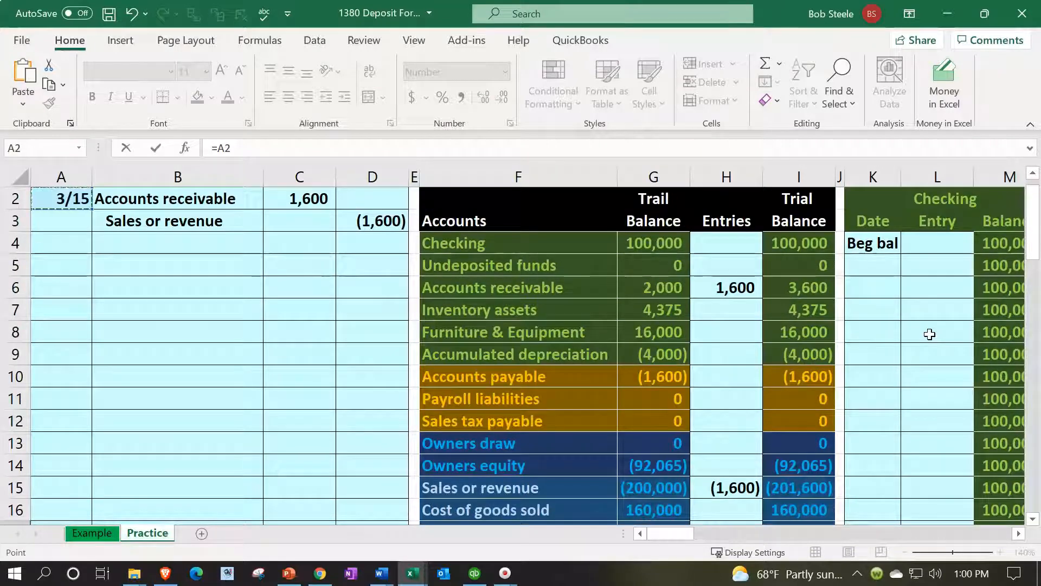
{"action": "key", "text": "Right"}
{"action": "key", "text": "Right"}
{"action": "key", "text": "Return"}
{"action": "key", "text": "Right"}
{"action": "key", "text": "Up"}
{"action": "key", "text": "Up"}
{"action": "key", "text": "Right"}
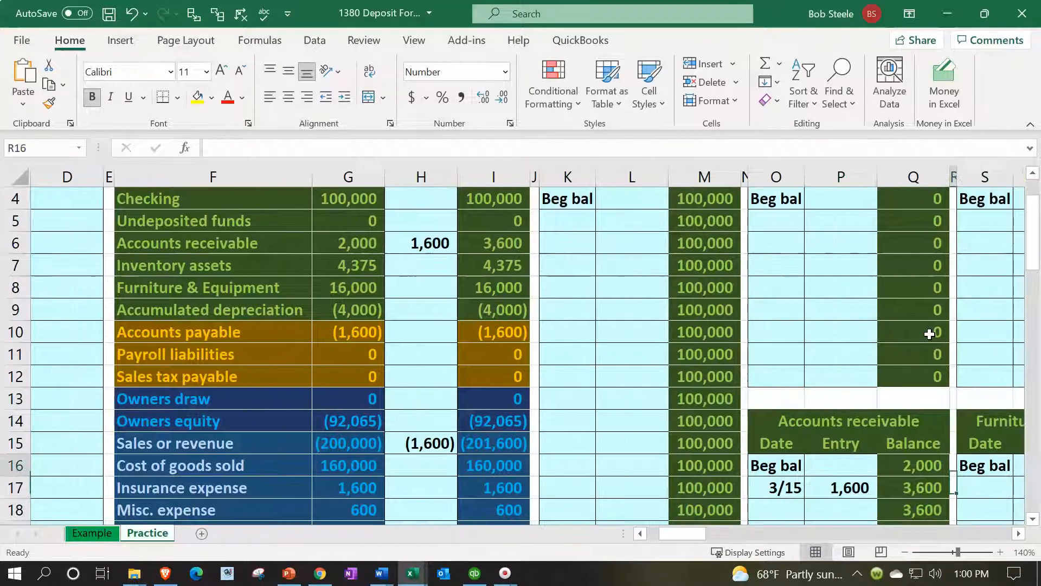
{"action": "key", "text": "Left"}
{"action": "key", "text": "Down"}
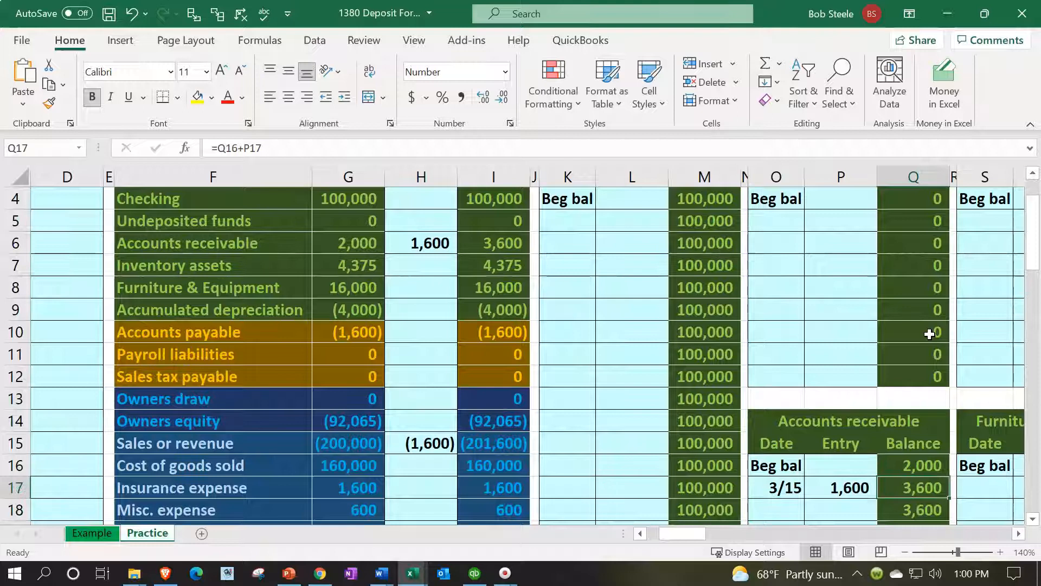
{"action": "scroll", "coordinate": [597, 400], "scroll_direction": "up", "scroll_amount": 1}
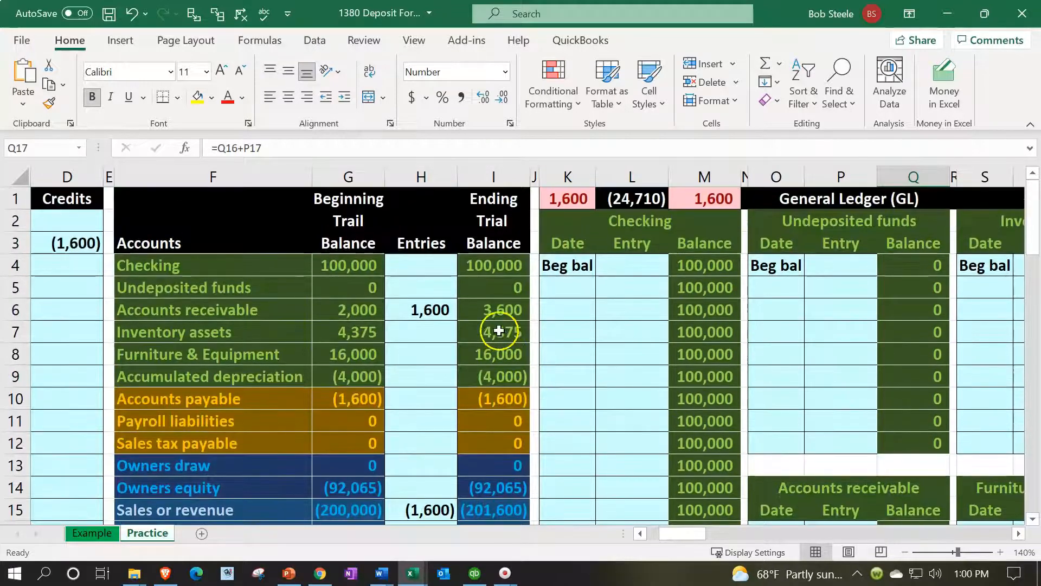
{"action": "left_click", "coordinate": [497, 308]}
{"action": "left_click", "coordinate": [555, 204]}
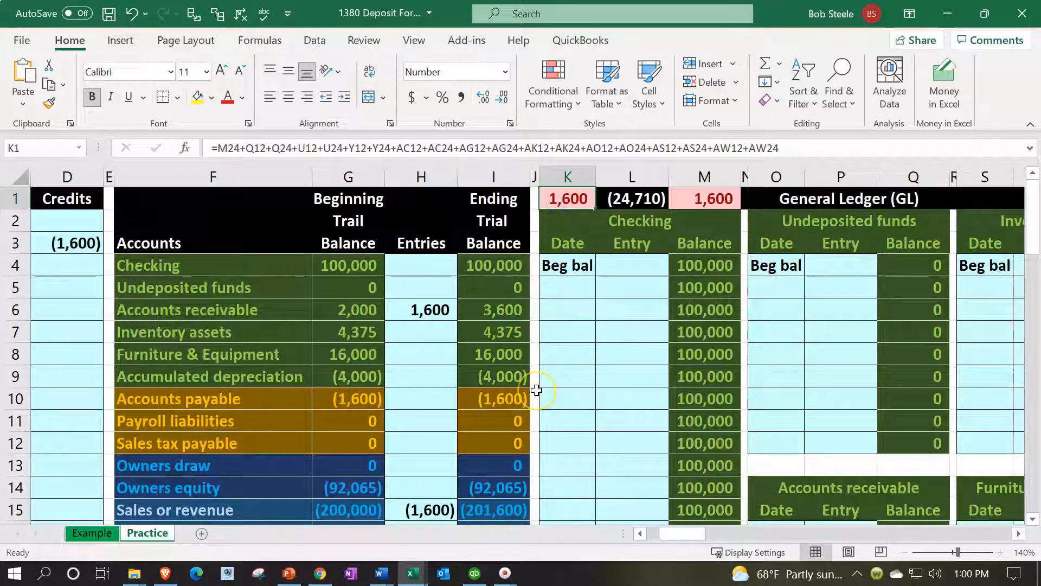
Enter the date 3/15 in AI5, below the beginning balance of the Sales or revenue ledger
{"action": "key", "text": "ctrl+Home"}
{"action": "key", "text": "Down"}
{"action": "key", "text": "Down"}
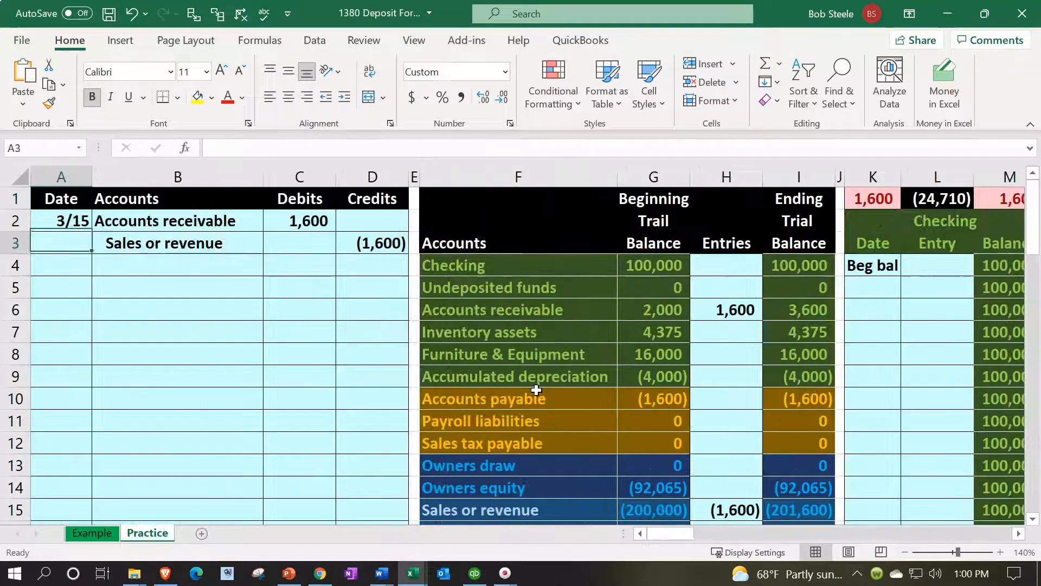
{"action": "key", "text": "Right"}
{"action": "key", "text": "Right"}
{"action": "key", "text": "Right"}
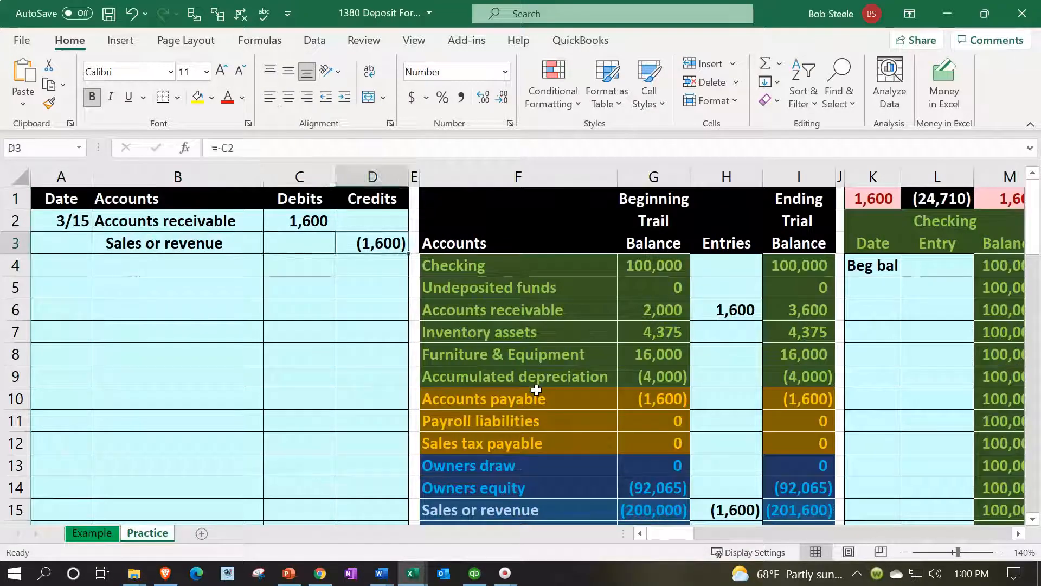
{"action": "left_click", "coordinate": [707, 244]}
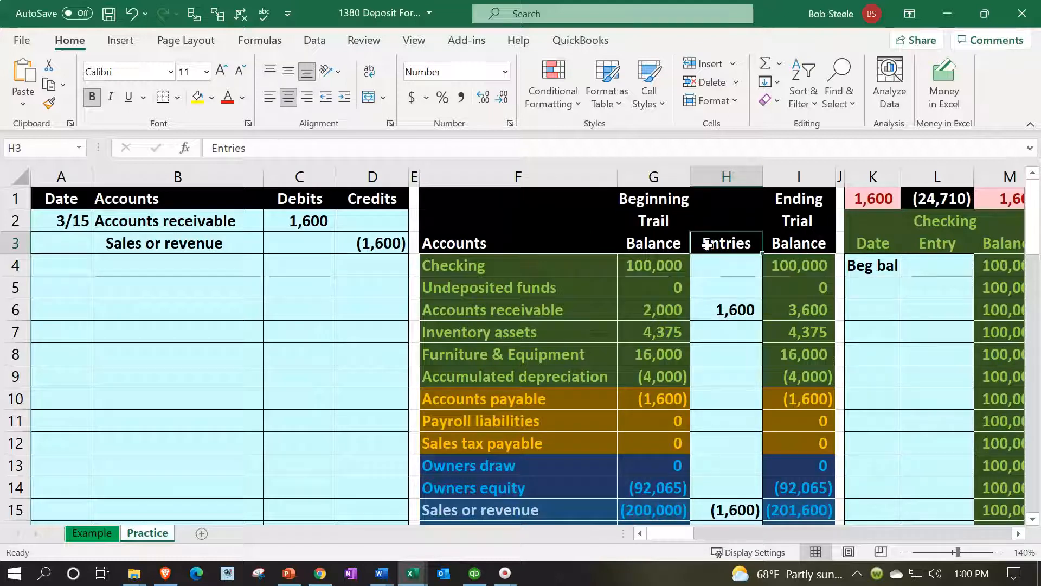
{"action": "key", "text": "Right"}
{"action": "key", "text": "Right"}
{"action": "key", "text": "Right"}
{"action": "key", "text": "Right"}
{"action": "key", "text": "Right"}
{"action": "key", "text": "Right"}
{"action": "key", "text": "Right"}
{"action": "key", "text": "Right"}
{"action": "key", "text": "Right"}
{"action": "key", "text": "Right"}
{"action": "key", "text": "Right"}
{"action": "key", "text": "Right"}
{"action": "key", "text": "Right"}
{"action": "key", "text": "Right"}
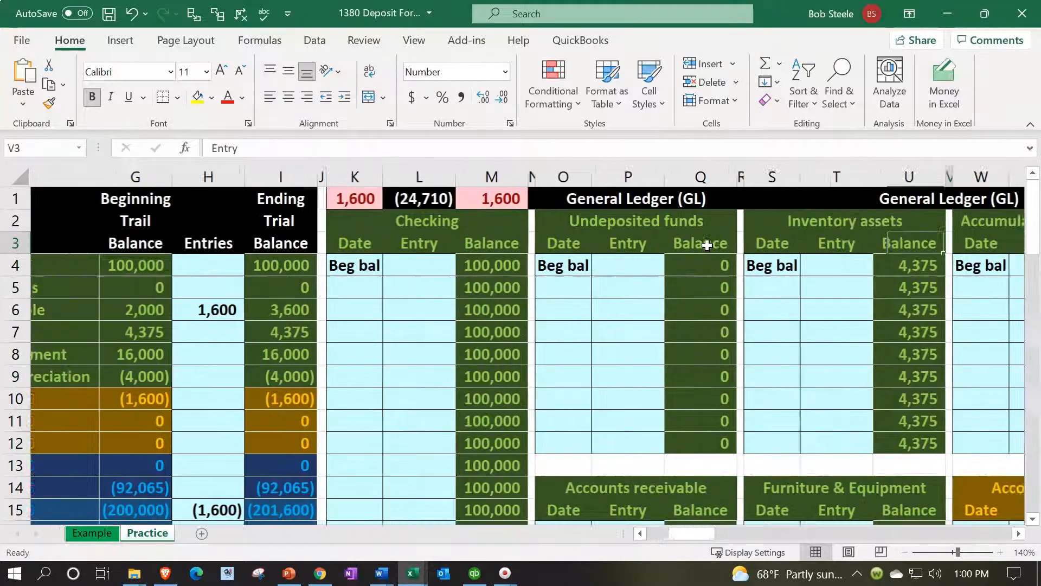
{"action": "key", "text": "Right"}
{"action": "key", "text": "Right"}
{"action": "key", "text": "Right"}
{"action": "key", "text": "Right"}
{"action": "key", "text": "Right"}
{"action": "key", "text": "Right"}
{"action": "key", "text": "Right"}
{"action": "key", "text": "Right"}
{"action": "key", "text": "Right"}
{"action": "key", "text": "Right"}
{"action": "key", "text": "Right"}
{"action": "key", "text": "Right"}
{"action": "key", "text": "Right"}
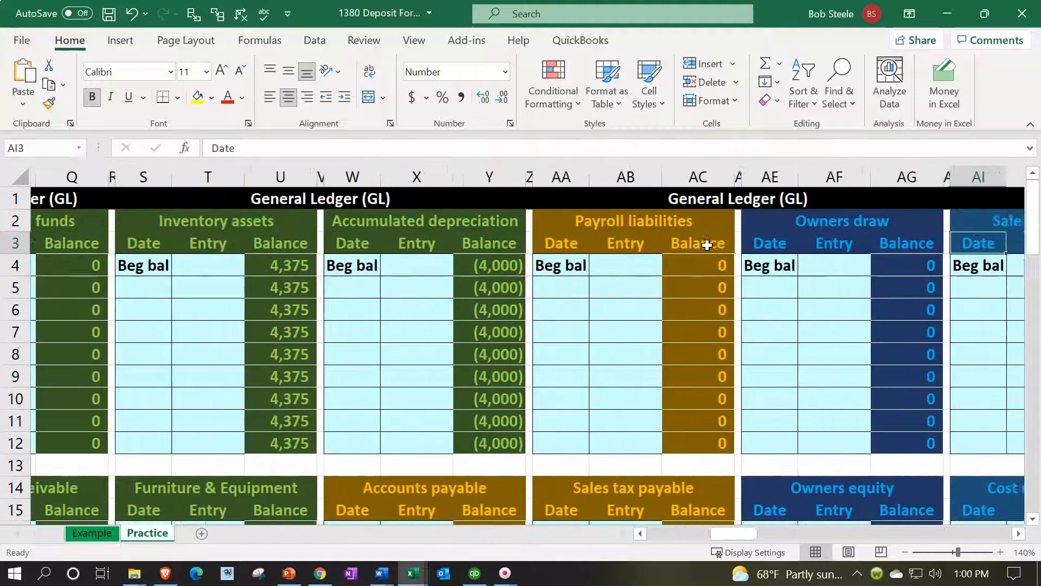
{"action": "key", "text": "Right"}
{"action": "key", "text": "Right"}
{"action": "key", "text": "Right"}
{"action": "key", "text": "Right"}
{"action": "key", "text": "Right"}
{"action": "key", "text": "Left"}
{"action": "key", "text": "Left"}
{"action": "key", "text": "Left"}
{"action": "key", "text": "Left"}
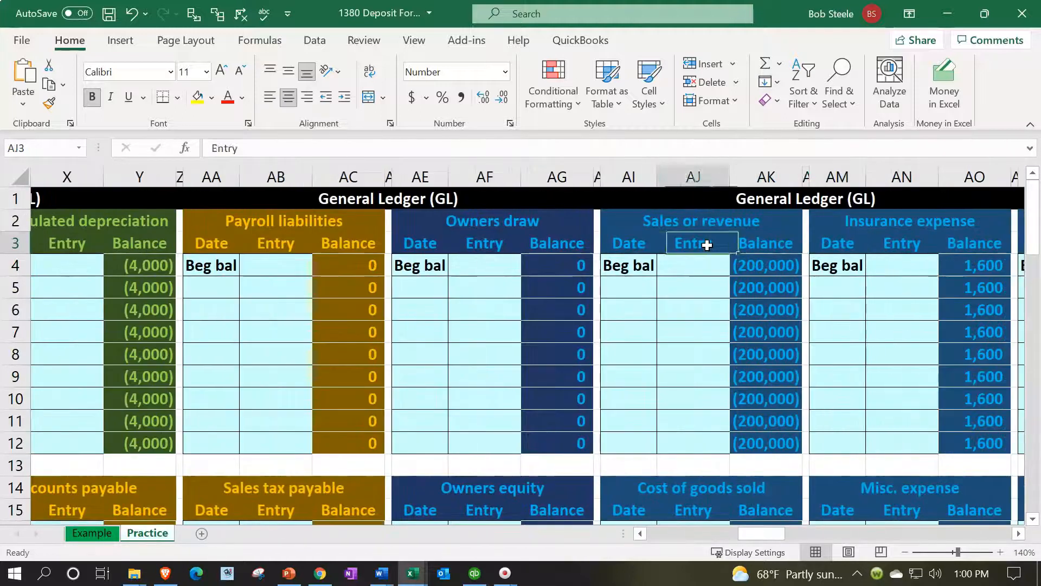
{"action": "key", "text": "Left"}
{"action": "key", "text": "Down"}
{"action": "key", "text": "Down"}
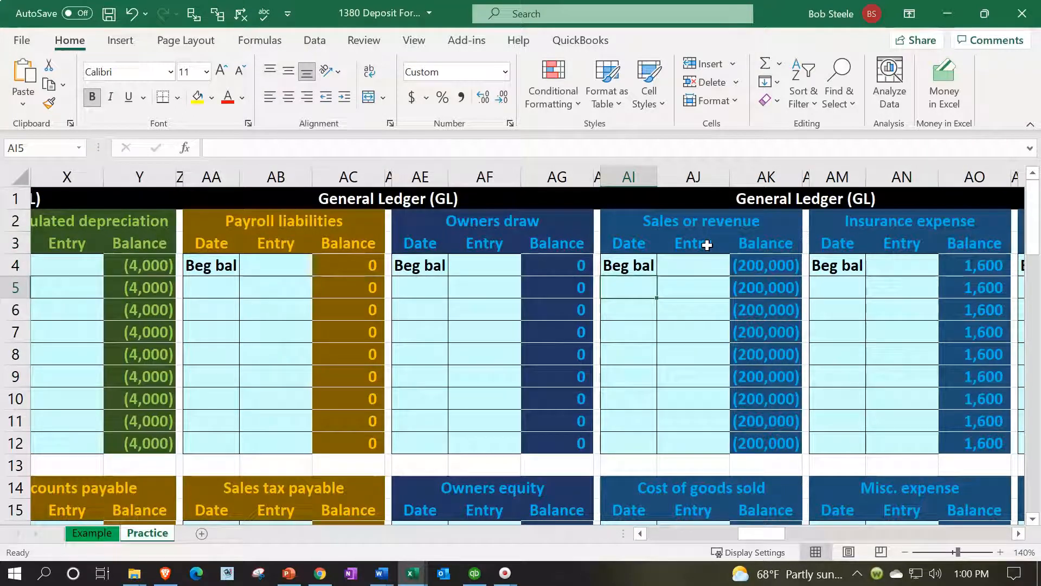
{"action": "type", "text": "3/15"}
{"action": "key", "text": "Tab"}
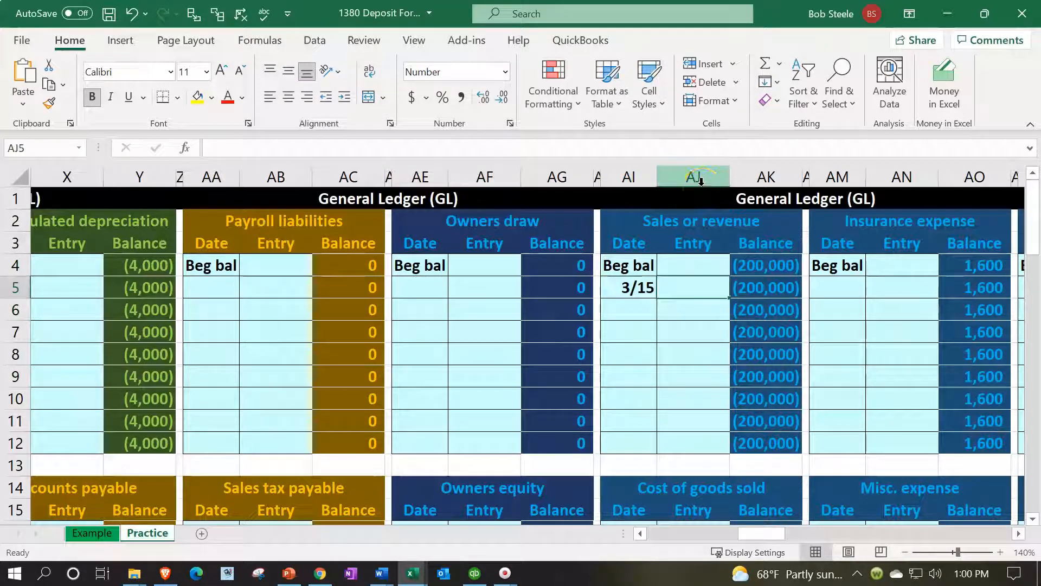
Link the 3/15 Sales or revenue ledger entry in AJ5 to the journal entry credit in D3
{"action": "type", "text": "="}
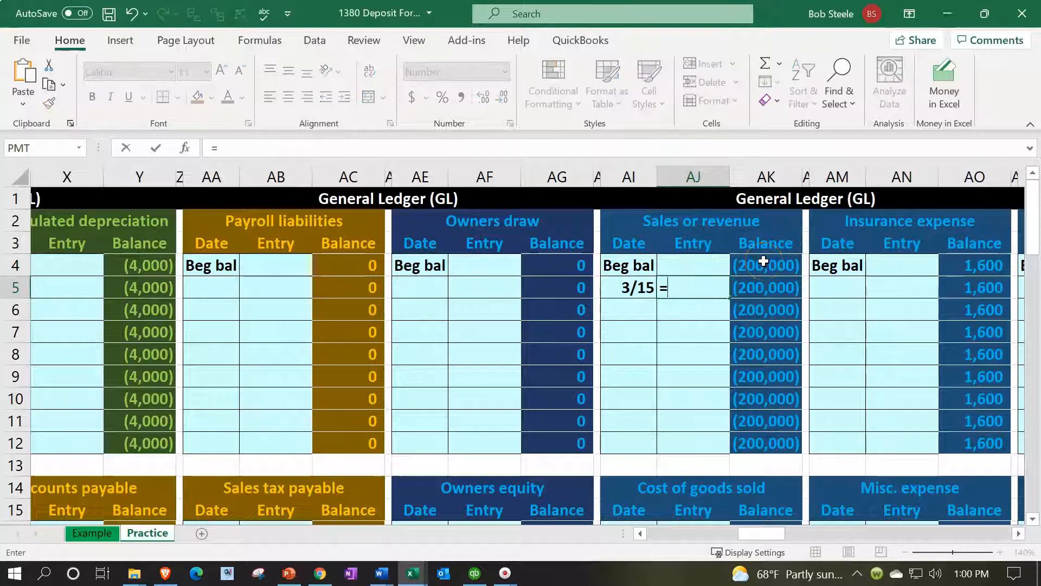
{"action": "key", "text": "Left"}
{"action": "key", "text": "Left"}
{"action": "key", "text": "Left"}
{"action": "key", "text": "Left"}
{"action": "key", "text": "Left"}
{"action": "key", "text": "Left"}
{"action": "key", "text": "Left"}
{"action": "key", "text": "Left"}
{"action": "key", "text": "Left"}
{"action": "key", "text": "Left"}
{"action": "key", "text": "Left"}
{"action": "key", "text": "Left"}
{"action": "key", "text": "Left"}
{"action": "key", "text": "Left"}
{"action": "key", "text": "Left"}
{"action": "key", "text": "Left"}
{"action": "key", "text": "Left"}
{"action": "key", "text": "Left"}
{"action": "key", "text": "Left"}
{"action": "key", "text": "Left"}
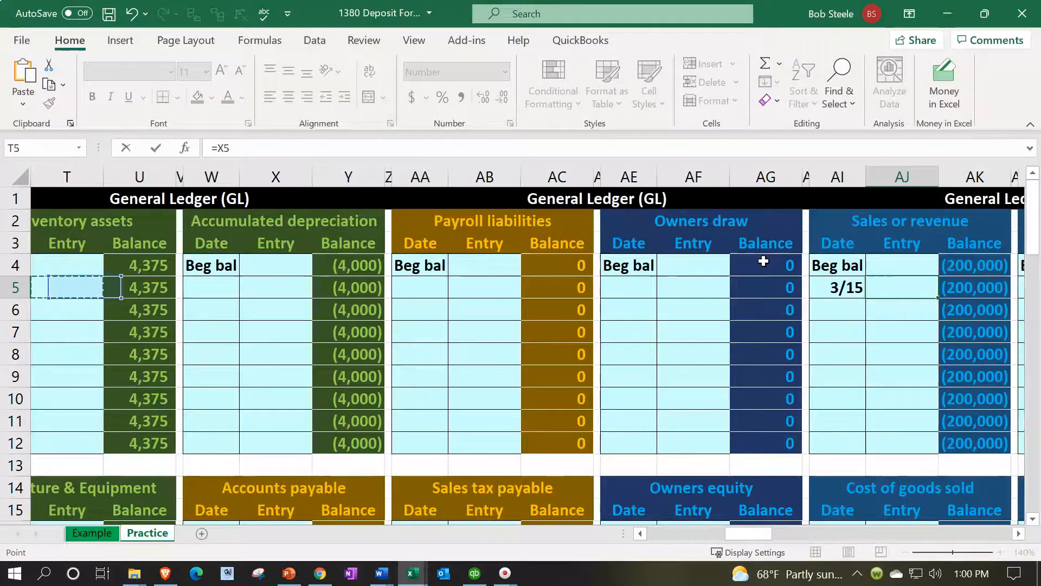
{"action": "key", "text": "Left"}
{"action": "key", "text": "Left"}
{"action": "key", "text": "Left"}
{"action": "key", "text": "Left"}
{"action": "key", "text": "Up"}
{"action": "key", "text": "Up"}
{"action": "key", "text": "Right"}
{"action": "key", "text": "Right"}
{"action": "key", "text": "Right"}
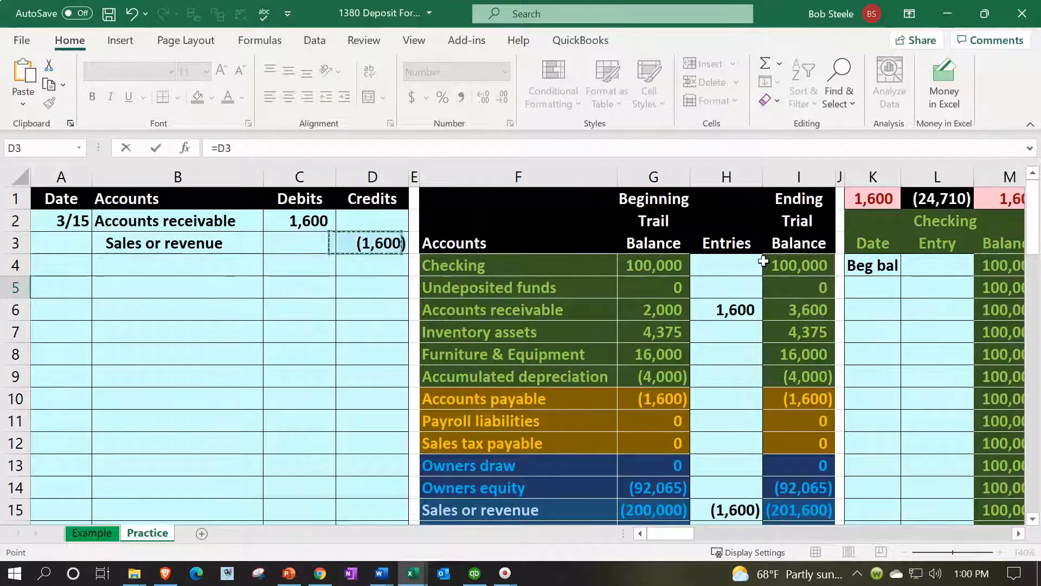
{"action": "key", "text": "Tab"}
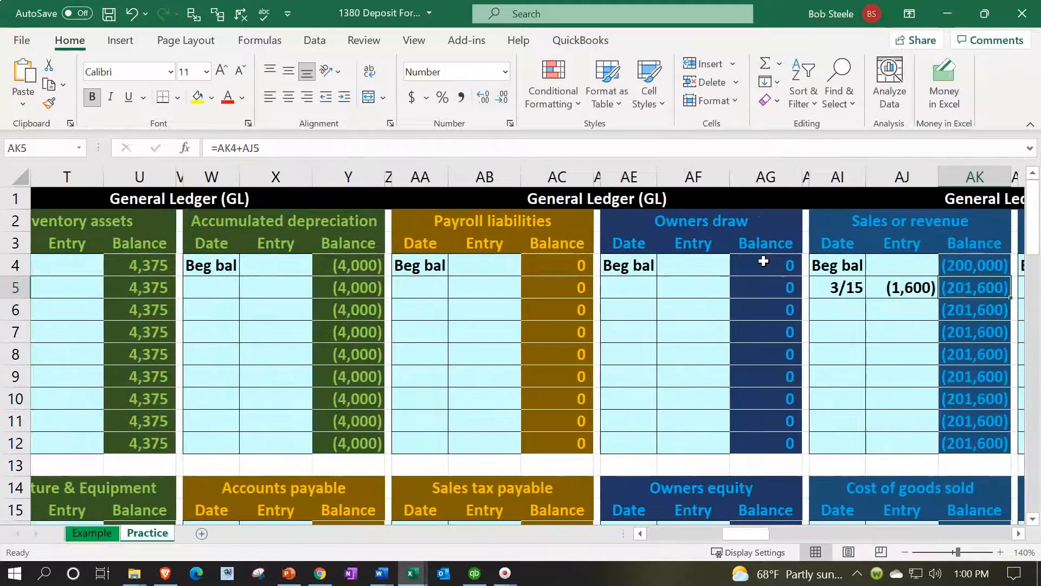
Return to the journal and trial balance area and check the general ledger balance total in K1
{"action": "key", "text": "Left"}
{"action": "key", "text": "Left"}
{"action": "key", "text": "Left"}
{"action": "key", "text": "Left"}
{"action": "key", "text": "Left"}
{"action": "key", "text": "Left"}
{"action": "key", "text": "Left"}
{"action": "key", "text": "Left"}
{"action": "key", "text": "Left"}
{"action": "key", "text": "Left"}
{"action": "key", "text": "Left"}
{"action": "key", "text": "Left"}
{"action": "key", "text": "Left"}
{"action": "key", "text": "Left"}
{"action": "key", "text": "Left"}
{"action": "key", "text": "Left"}
{"action": "key", "text": "Left"}
{"action": "key", "text": "Left"}
{"action": "key", "text": "Left"}
{"action": "key", "text": "Left"}
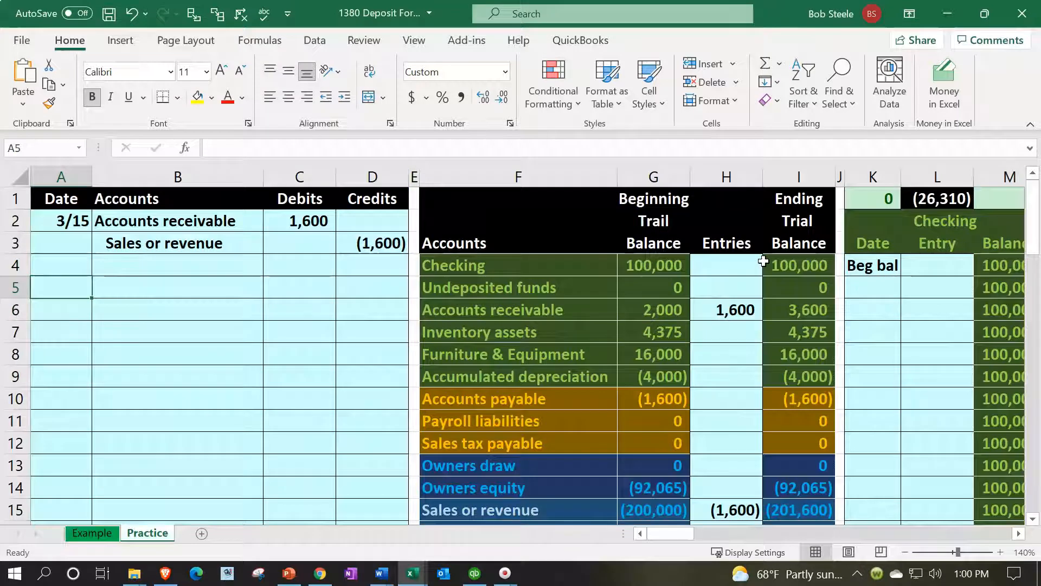
{"action": "left_click", "coordinate": [862, 199]}
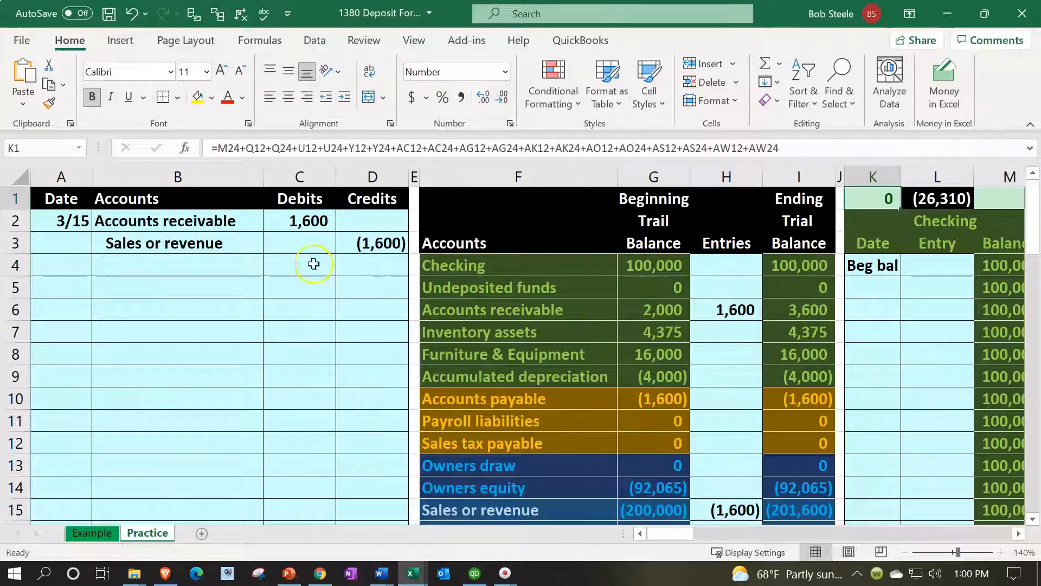
Enter the date 3/15 in BC17, below the beginning balance of the Customer 4 subsidiary ledger
{"action": "left_click_drag", "start_coordinate": [183, 220], "coordinate": [266, 221]}
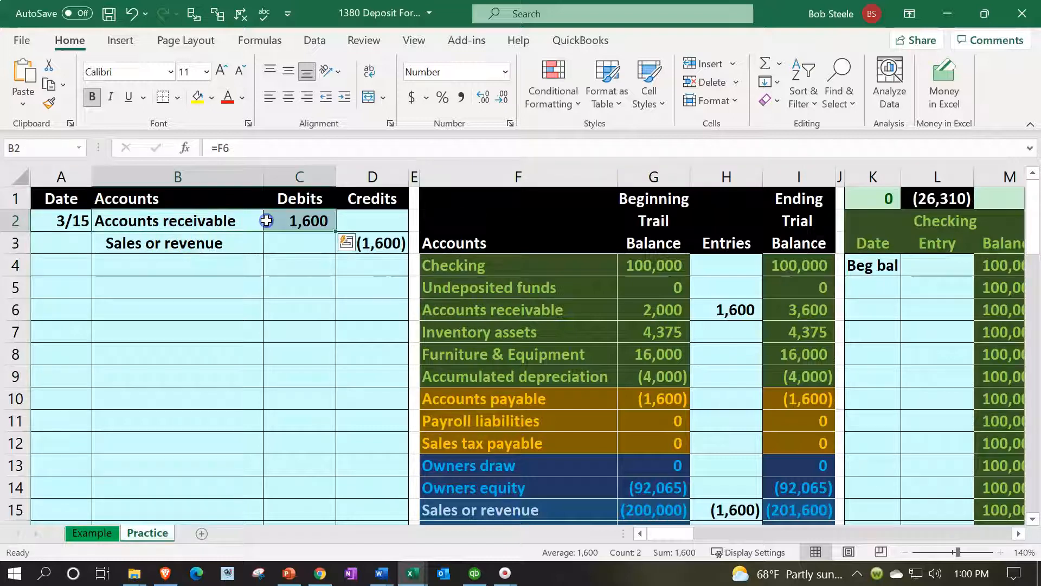
{"action": "left_click", "coordinate": [324, 375]}
{"action": "key", "text": "Right"}
{"action": "key", "text": "Right"}
{"action": "key", "text": "Right"}
{"action": "key", "text": "Right"}
{"action": "key", "text": "Right"}
{"action": "key", "text": "Right"}
{"action": "key", "text": "Right"}
{"action": "key", "text": "Right"}
{"action": "key", "text": "Right"}
{"action": "key", "text": "Right"}
{"action": "key", "text": "Right"}
{"action": "key", "text": "Right"}
{"action": "key", "text": "Right"}
{"action": "key", "text": "Right"}
{"action": "key", "text": "Right"}
{"action": "key", "text": "Right"}
{"action": "key", "text": "Right"}
{"action": "key", "text": "Right"}
{"action": "key", "text": "Right"}
{"action": "key", "text": "Right"}
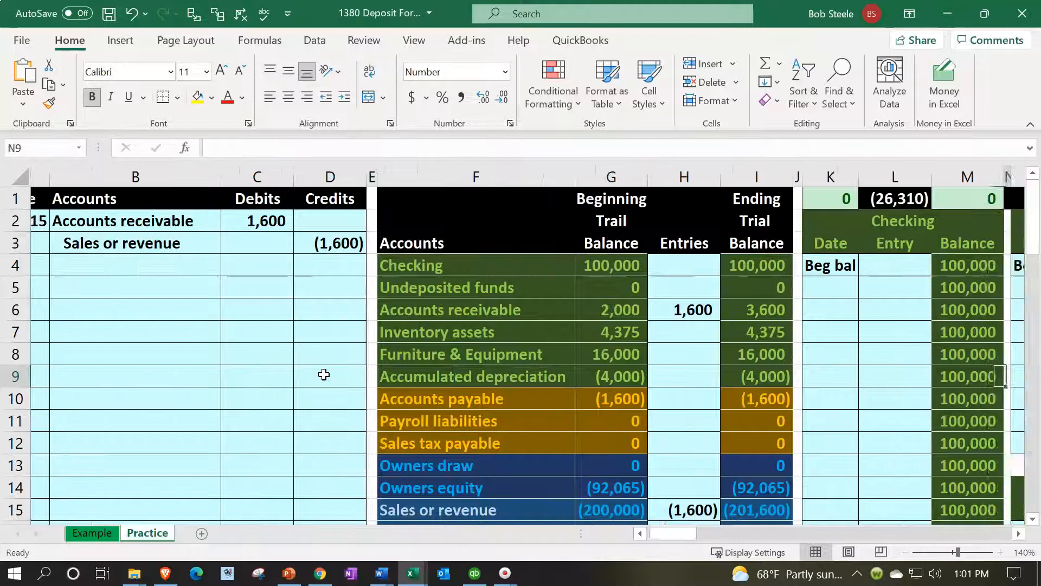
{"action": "key", "text": "Right"}
{"action": "key", "text": "Right"}
{"action": "key", "text": "Right"}
{"action": "key", "text": "Right"}
{"action": "key", "text": "Right"}
{"action": "key", "text": "Right"}
{"action": "key", "text": "Right"}
{"action": "key", "text": "Right"}
{"action": "key", "text": "Right"}
{"action": "key", "text": "Right"}
{"action": "key", "text": "Right"}
{"action": "key", "text": "Right"}
{"action": "key", "text": "Right"}
{"action": "key", "text": "Right"}
{"action": "key", "text": "Right"}
{"action": "key", "text": "Right"}
{"action": "key", "text": "Right"}
{"action": "key", "text": "Right"}
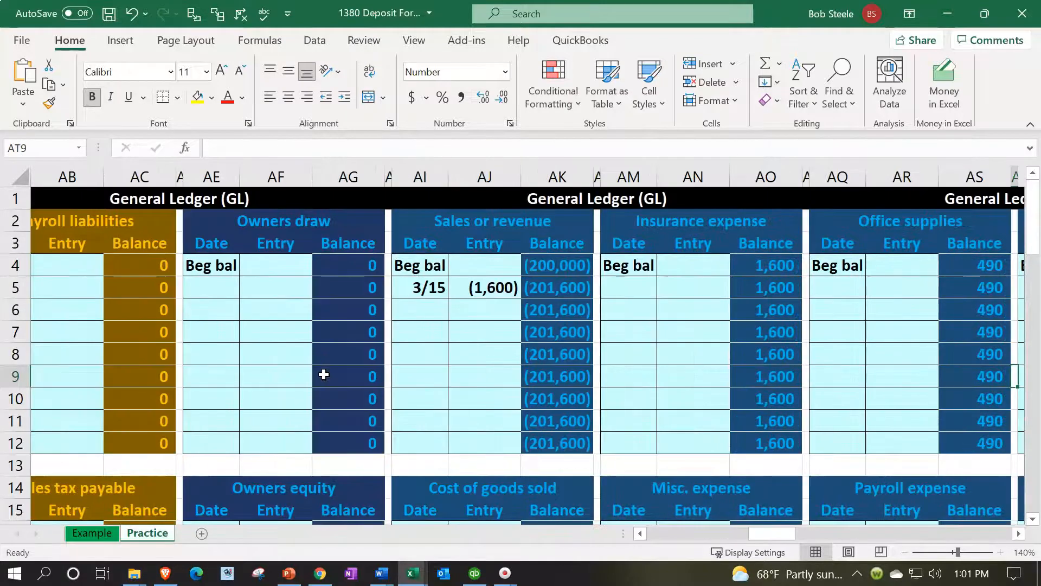
{"action": "key", "text": "Right"}
{"action": "key", "text": "Right"}
{"action": "key", "text": "Right"}
{"action": "key", "text": "Right"}
{"action": "key", "text": "Right"}
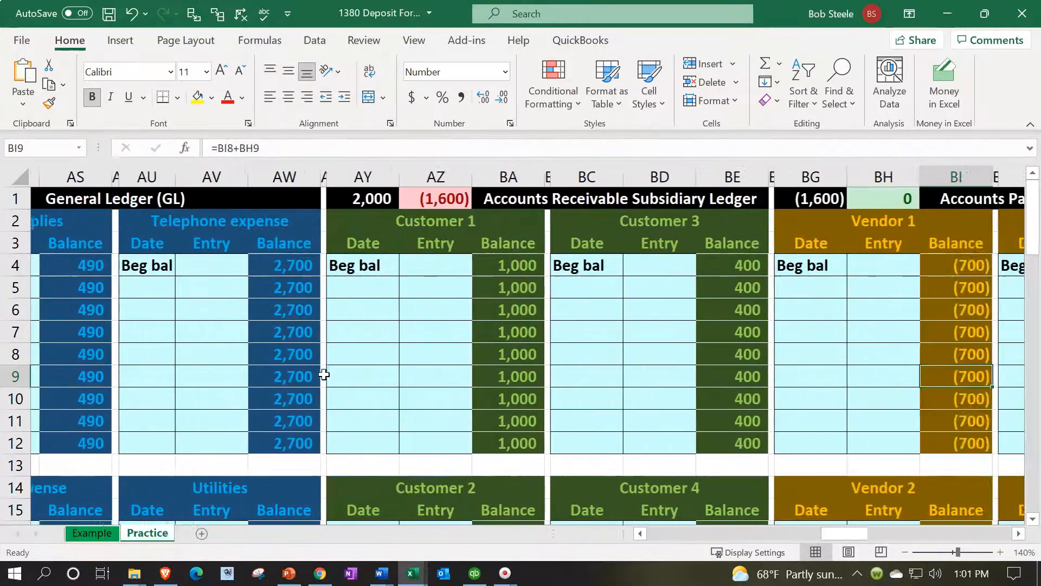
{"action": "scroll", "coordinate": [324, 374], "scroll_direction": "down", "scroll_amount": 3}
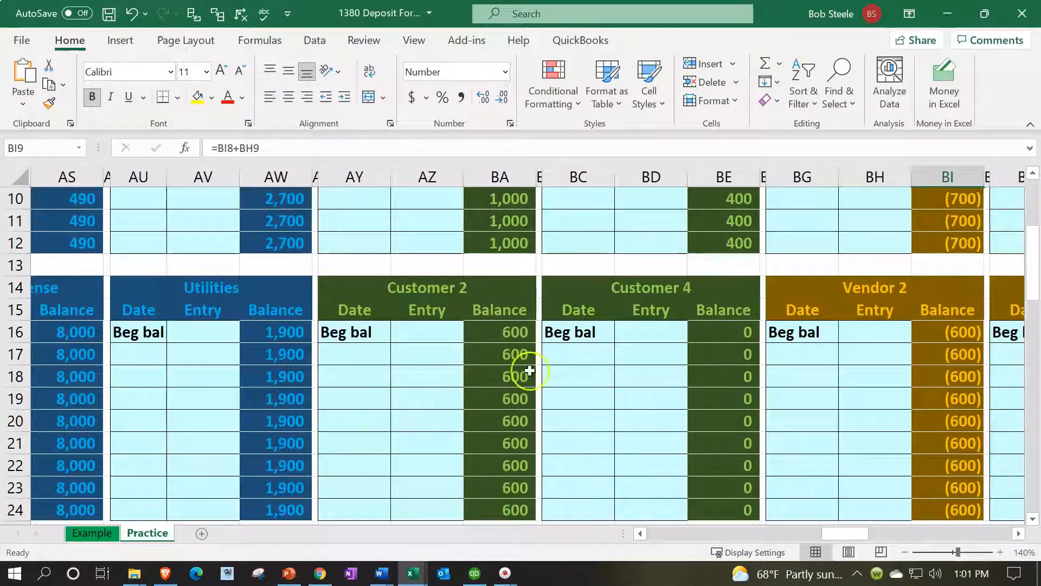
{"action": "left_click", "coordinate": [574, 354]}
{"action": "type", "text": "3/15"}
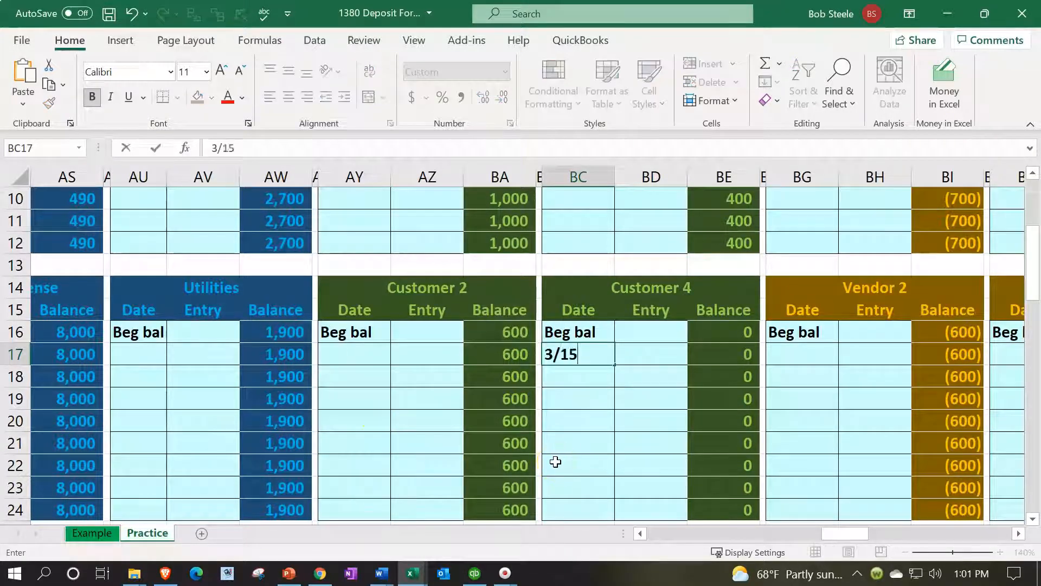
{"action": "key", "text": "Tab"}
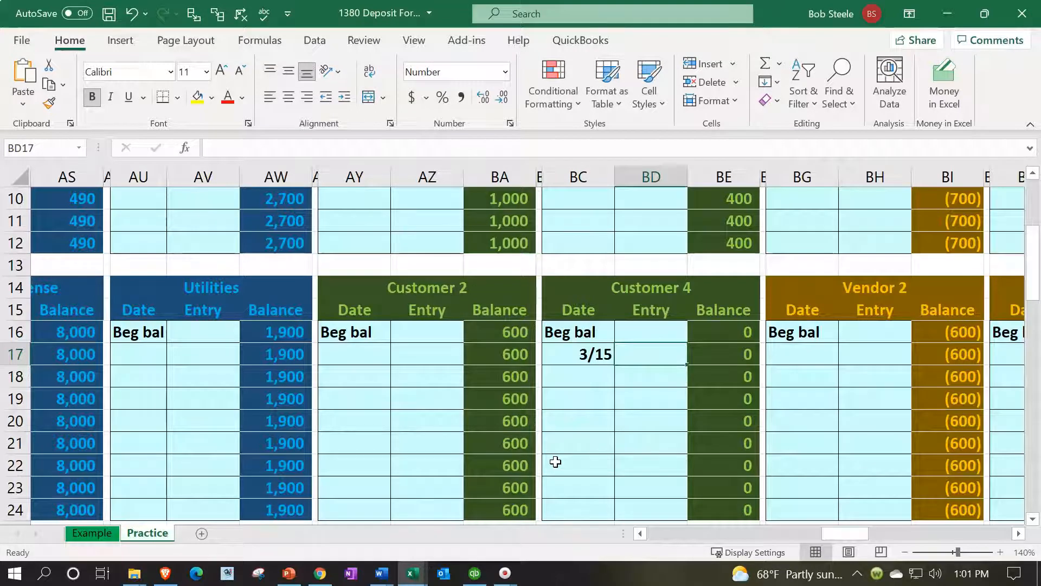
Link the 3/15 Customer 4 ledger entry in BD17 to the Accounts receivable debit in C2
{"action": "type", "text": "="}
{"action": "key", "text": "Left"}
{"action": "key", "text": "Left"}
{"action": "key", "text": "Left"}
{"action": "key", "text": "Left"}
{"action": "key", "text": "Left"}
{"action": "key", "text": "Left"}
{"action": "key", "text": "Left"}
{"action": "key", "text": "Left"}
{"action": "key", "text": "Left"}
{"action": "key", "text": "Left"}
{"action": "key", "text": "Left"}
{"action": "key", "text": "Left"}
{"action": "key", "text": "Left"}
{"action": "key", "text": "Left"}
{"action": "key", "text": "Left"}
{"action": "key", "text": "Left"}
{"action": "key", "text": "Left"}
{"action": "key", "text": "Left"}
{"action": "key", "text": "Left"}
{"action": "key", "text": "Left"}
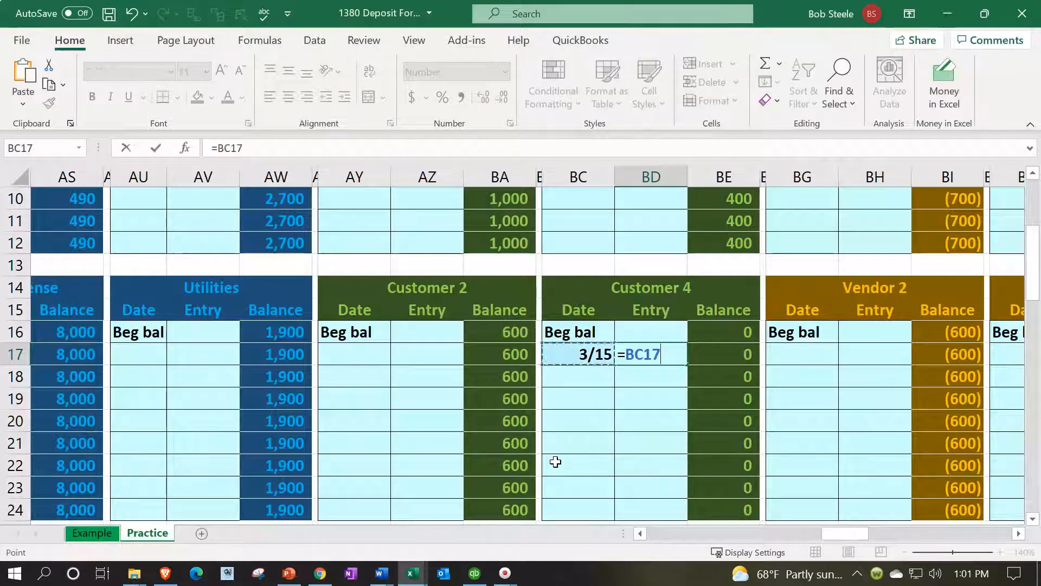
{"action": "key", "text": "Left"}
{"action": "key", "text": "Left"}
{"action": "key", "text": "Left"}
{"action": "key", "text": "Left"}
{"action": "key", "text": "Left"}
{"action": "key", "text": "Left"}
{"action": "key", "text": "Left"}
{"action": "key", "text": "Left"}
{"action": "key", "text": "Left"}
{"action": "key", "text": "Left"}
{"action": "key", "text": "Left"}
{"action": "key", "text": "Left"}
{"action": "key", "text": "Left"}
{"action": "key", "text": "Left"}
{"action": "key", "text": "Left"}
{"action": "key", "text": "Left"}
{"action": "key", "text": "Left"}
{"action": "key", "text": "Left"}
{"action": "key", "text": "Left"}
{"action": "key", "text": "Left"}
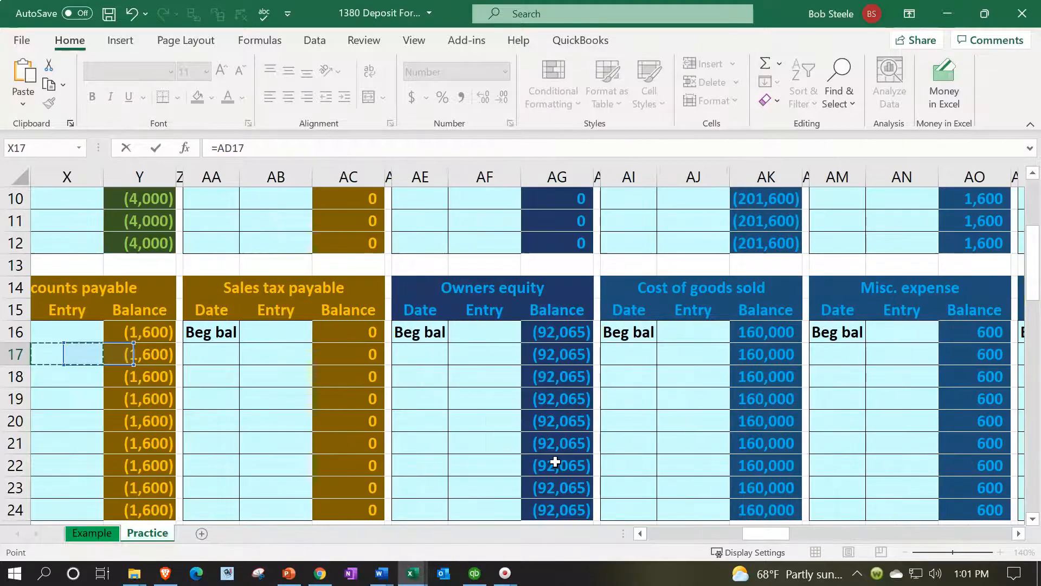
{"action": "key", "text": "Up"}
{"action": "key", "text": "Up"}
{"action": "key", "text": "Up"}
{"action": "key", "text": "Up"}
{"action": "key", "text": "Up"}
{"action": "key", "text": "Up"}
{"action": "key", "text": "Up"}
{"action": "key", "text": "Up"}
{"action": "key", "text": "Up"}
{"action": "key", "text": "Up"}
{"action": "key", "text": "Up"}
{"action": "key", "text": "Up"}
{"action": "key", "text": "Up"}
{"action": "key", "text": "Up"}
{"action": "key", "text": "Up"}
{"action": "key", "text": "Up"}
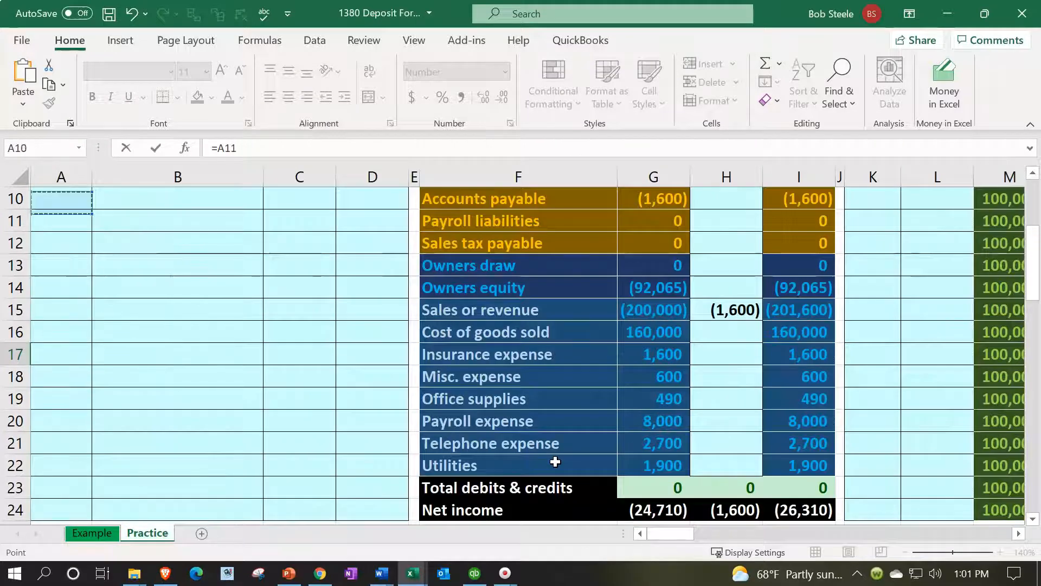
{"action": "key", "text": "Right"}
{"action": "key", "text": "Right"}
{"action": "key", "text": "Down"}
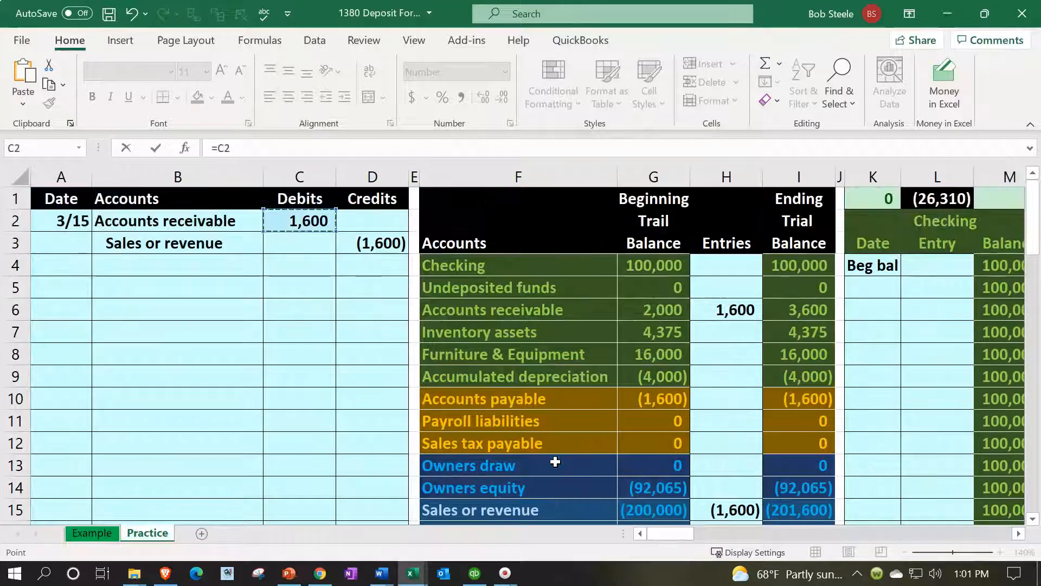
{"action": "key", "text": "Return"}
Inspect the Customer 4 entry formula in BD17 and the Accounts Receivable Subsidiary Ledger total formula in AY1
{"action": "key", "text": "Right"}
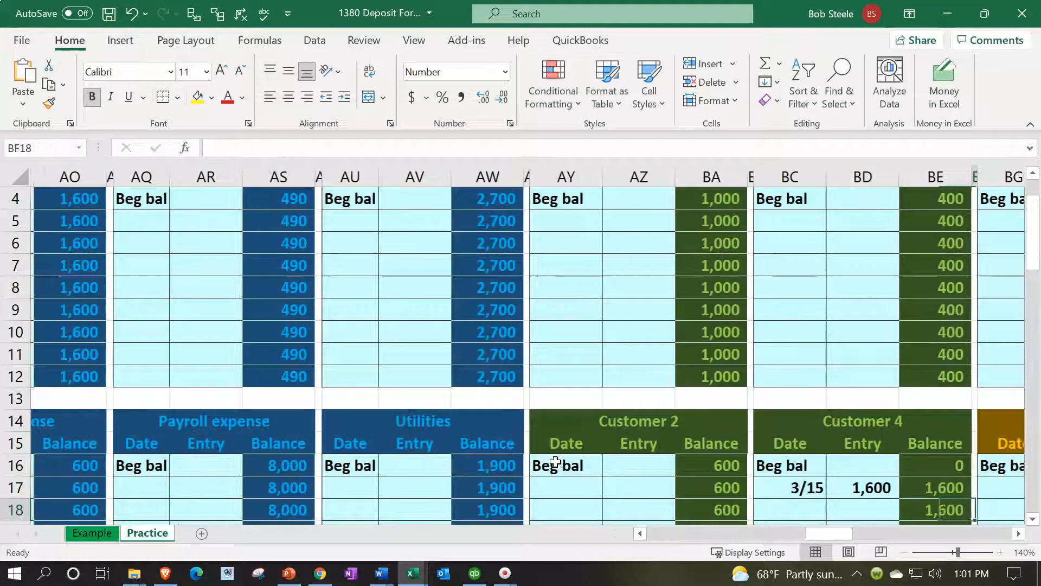
{"action": "key", "text": "Up"}
{"action": "key", "text": "Left"}
{"action": "scroll", "coordinate": [556, 462], "scroll_direction": "down", "scroll_amount": 1}
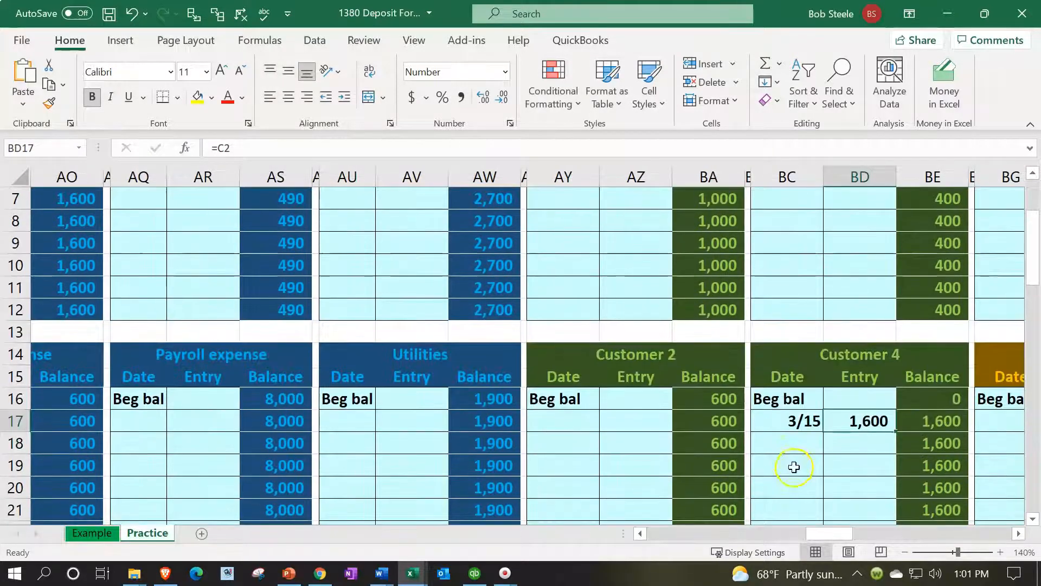
{"action": "double_click", "coordinate": [851, 422]}
{"action": "key", "text": "Return"}
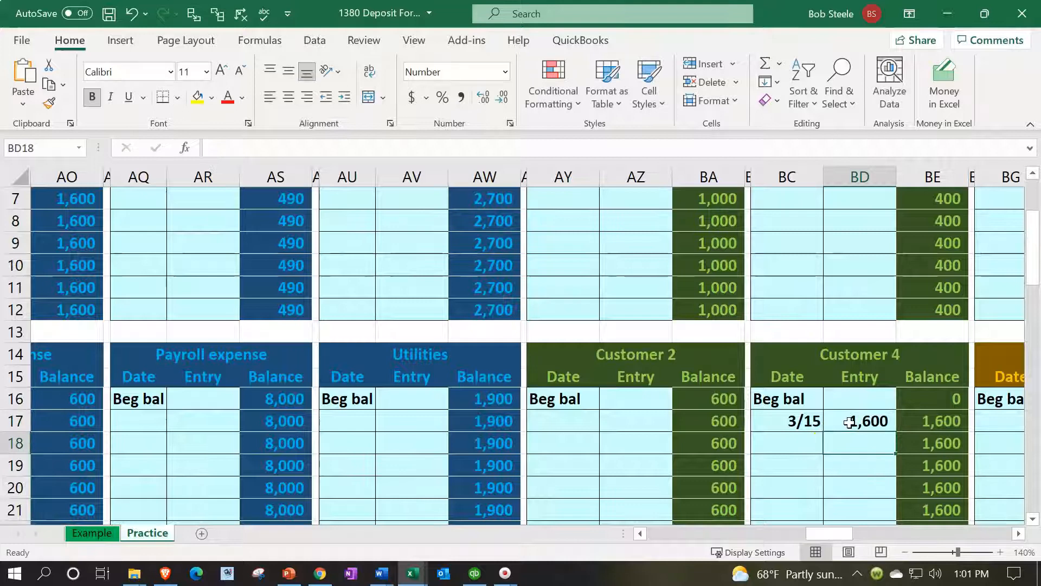
{"action": "scroll", "coordinate": [849, 422], "scroll_direction": "down", "scroll_amount": 1}
{"action": "scroll", "coordinate": [850, 423], "scroll_direction": "up", "scroll_amount": 3}
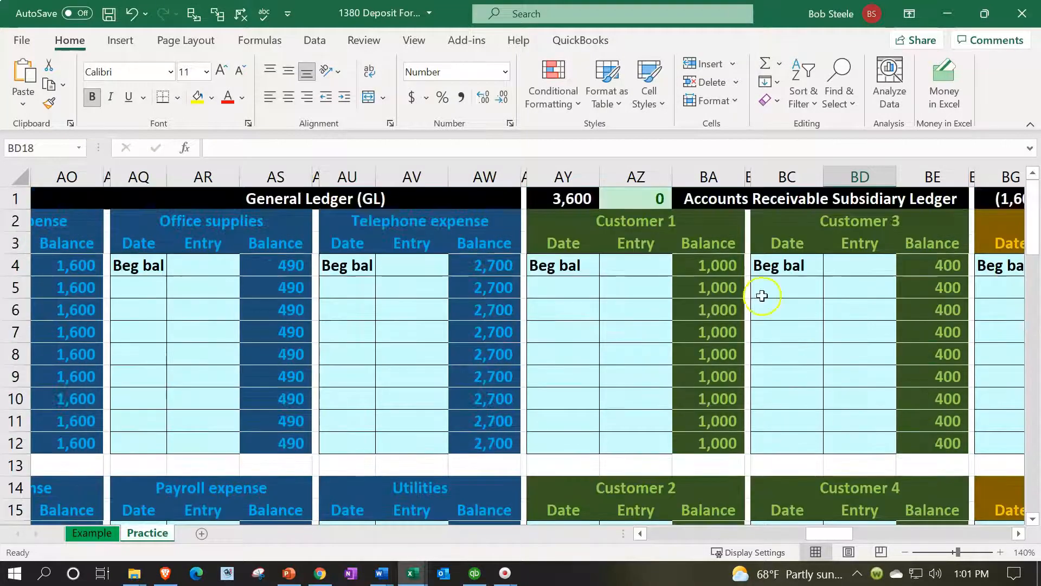
{"action": "left_click", "coordinate": [583, 199]}
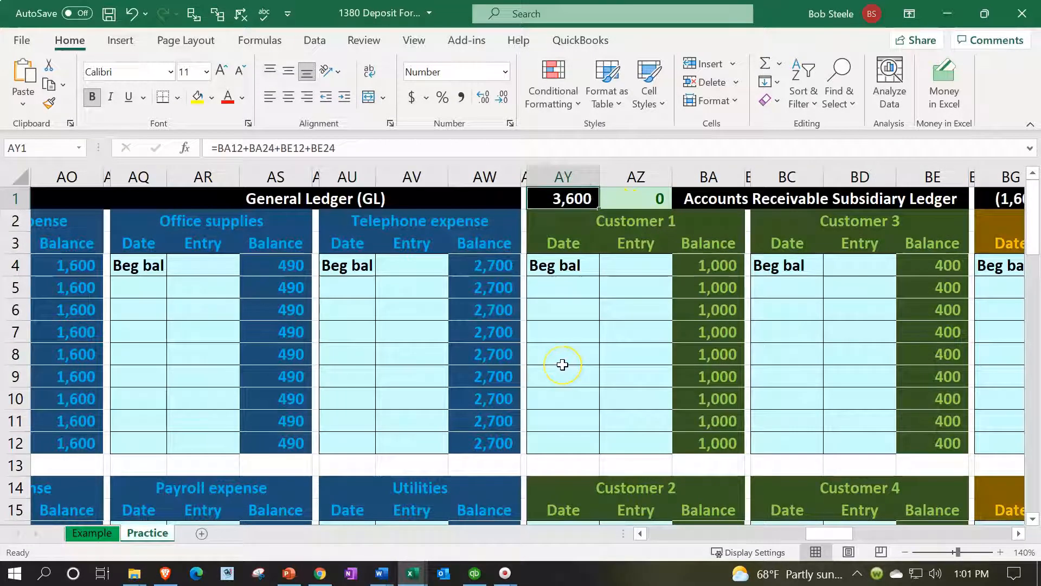
Return to the journal, select A5, and examine the Customer Payment form pictured below the worksheet
{"action": "key", "text": "Left"}
{"action": "key", "text": "Left"}
{"action": "key", "text": "Left"}
{"action": "key", "text": "Left"}
{"action": "key", "text": "Left"}
{"action": "key", "text": "Left"}
{"action": "key", "text": "Left"}
{"action": "key", "text": "Left"}
{"action": "key", "text": "Left"}
{"action": "key", "text": "Left"}
{"action": "key", "text": "Left"}
{"action": "key", "text": "Left"}
{"action": "key", "text": "Left"}
{"action": "key", "text": "Left"}
{"action": "key", "text": "Left"}
{"action": "key", "text": "Left"}
{"action": "key", "text": "Left"}
{"action": "key", "text": "Left"}
{"action": "key", "text": "Left"}
{"action": "key", "text": "Left"}
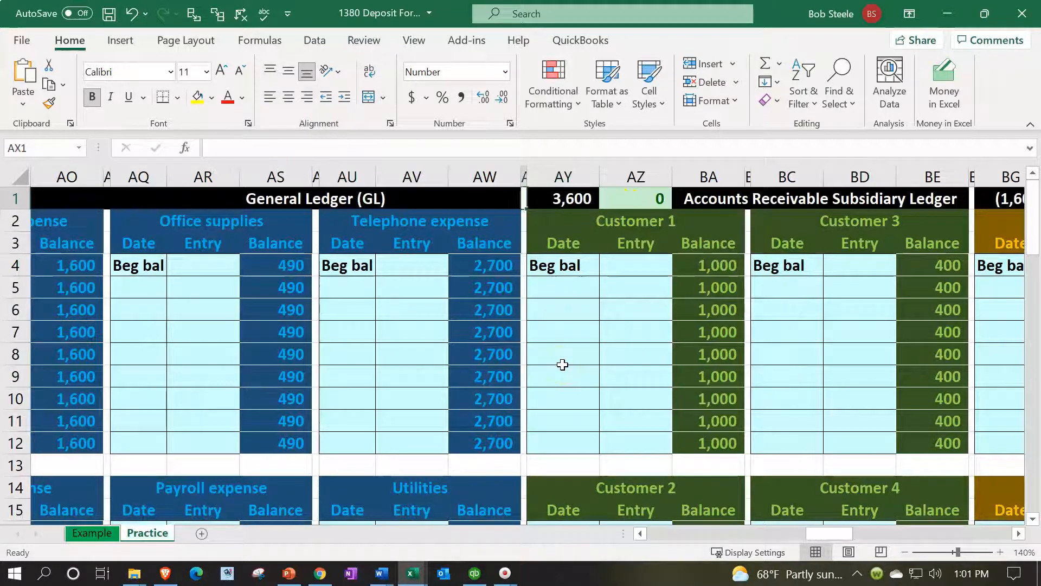
{"action": "key", "text": "Left"}
{"action": "key", "text": "Left"}
{"action": "key", "text": "Left"}
{"action": "key", "text": "Left"}
{"action": "key", "text": "Left"}
{"action": "key", "text": "Left"}
{"action": "key", "text": "Left"}
{"action": "key", "text": "Left"}
{"action": "key", "text": "Left"}
{"action": "key", "text": "Left"}
{"action": "key", "text": "Left"}
{"action": "key", "text": "Left"}
{"action": "key", "text": "Left"}
{"action": "key", "text": "Left"}
{"action": "key", "text": "Left"}
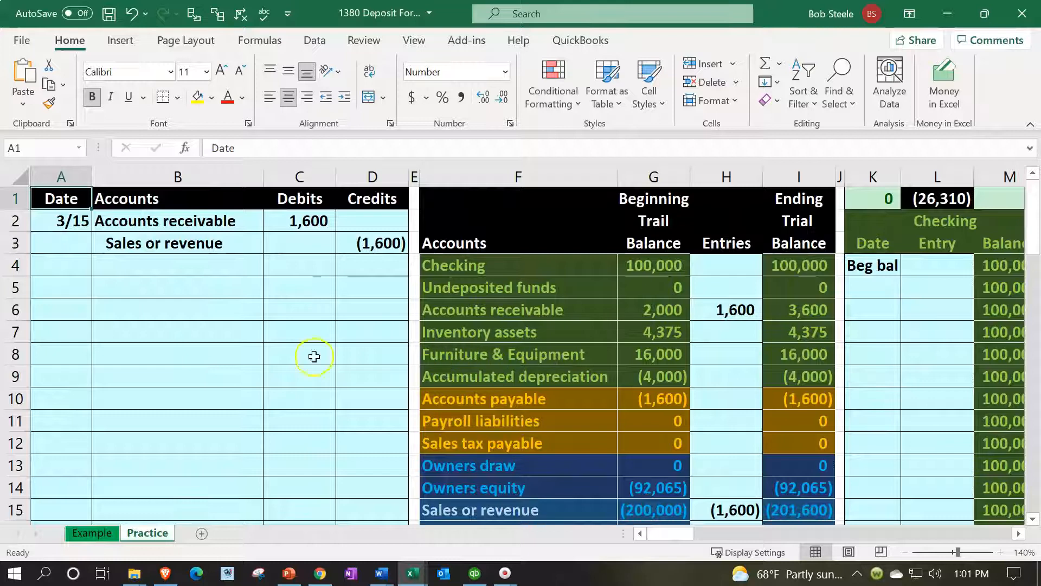
{"action": "left_click", "coordinate": [82, 282]}
{"action": "scroll", "coordinate": [171, 356], "scroll_direction": "down", "scroll_amount": 8}
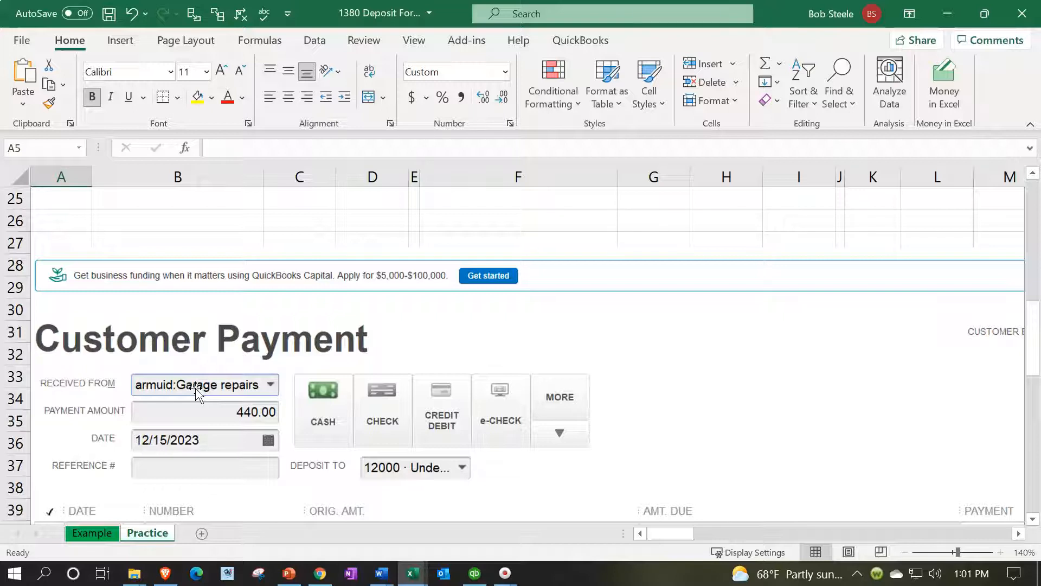
{"action": "scroll", "coordinate": [233, 383], "scroll_direction": "down", "scroll_amount": 1}
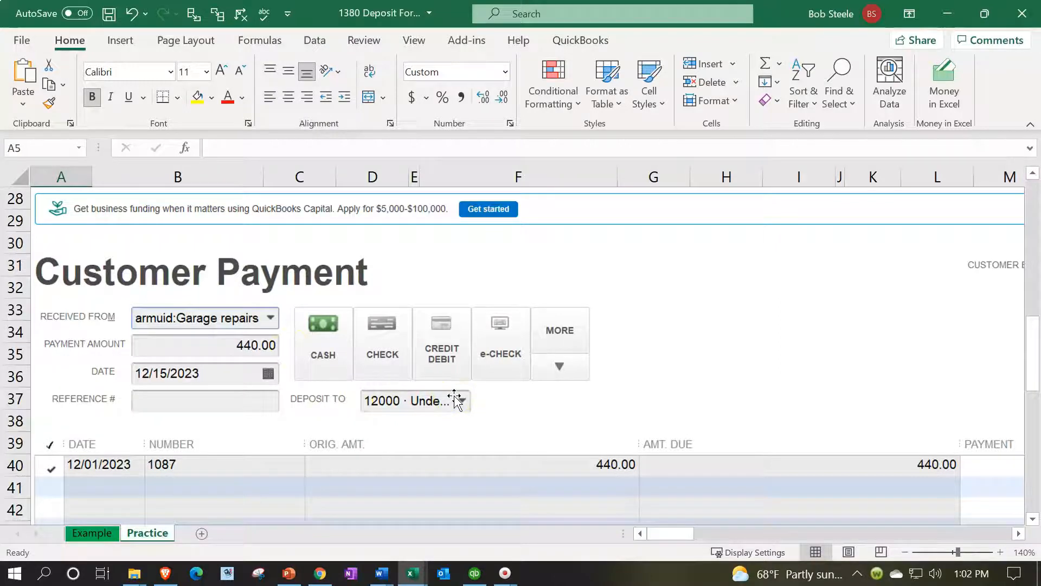
{"action": "scroll", "coordinate": [452, 395], "scroll_direction": "up", "scroll_amount": 9}
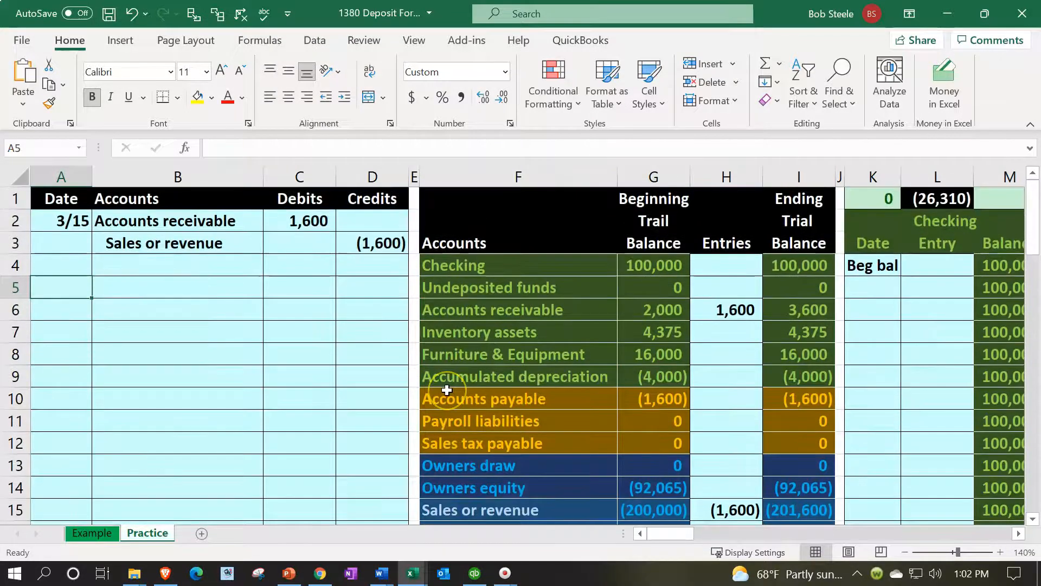
Enter the date 3/25 in A5 and link the debit account in B5 to Checking in F4
{"action": "type", "text": "3/2"}
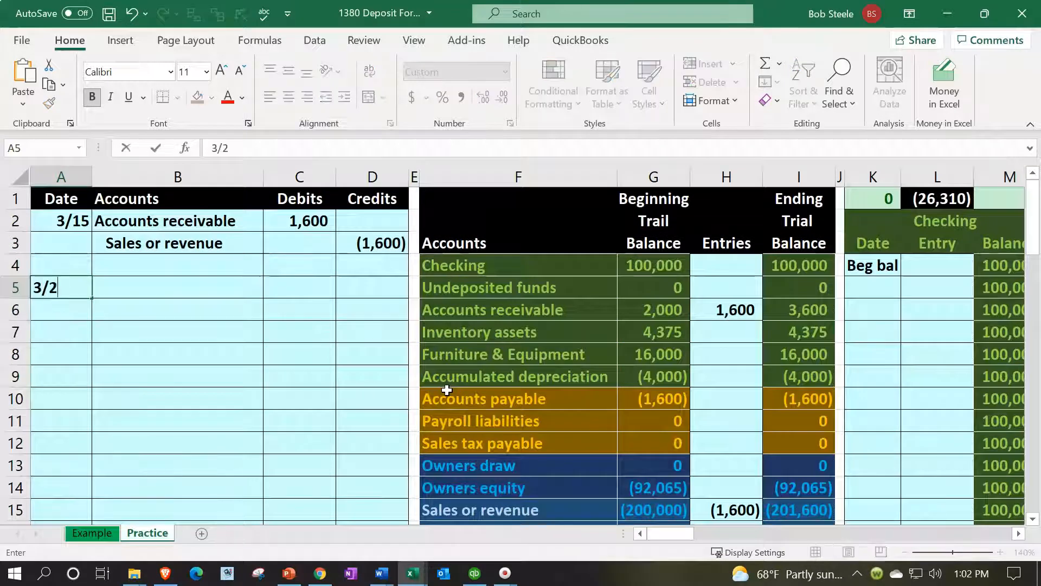
{"action": "type", "text": "5"}
{"action": "key", "text": "Return"}
{"action": "key", "text": "Up"}
{"action": "key", "text": "Right"}
{"action": "type", "text": "="}
{"action": "key", "text": "Right"}
{"action": "key", "text": "Right"}
{"action": "key", "text": "Right"}
{"action": "key", "text": "Right"}
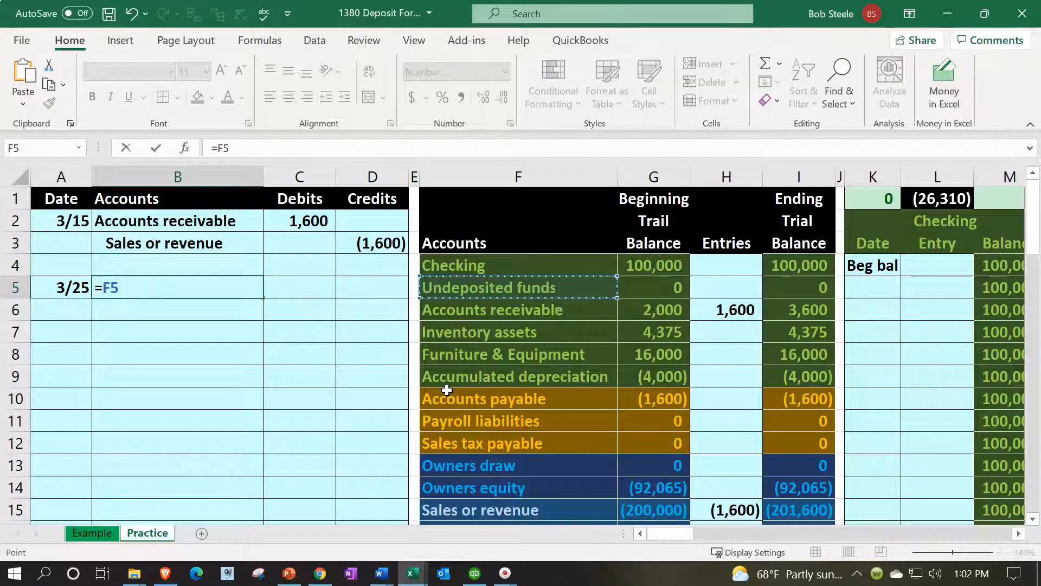
{"action": "key", "text": "Up"}
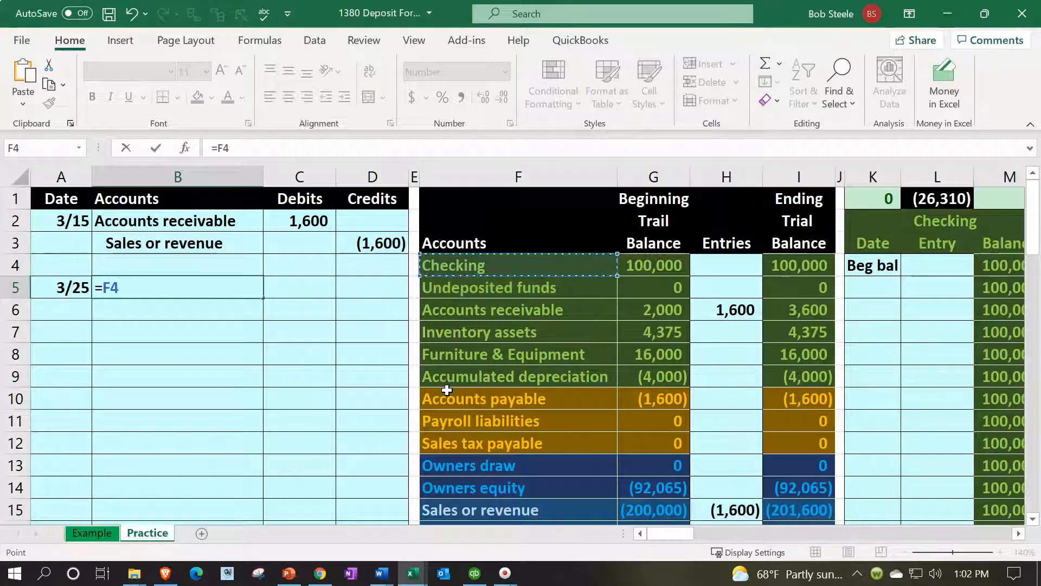
{"action": "key", "text": "Return"}
Link the Checking debit amount in C5 to the Accounts receivable debit in C2
{"action": "key", "text": "Right"}
{"action": "key", "text": "Up"}
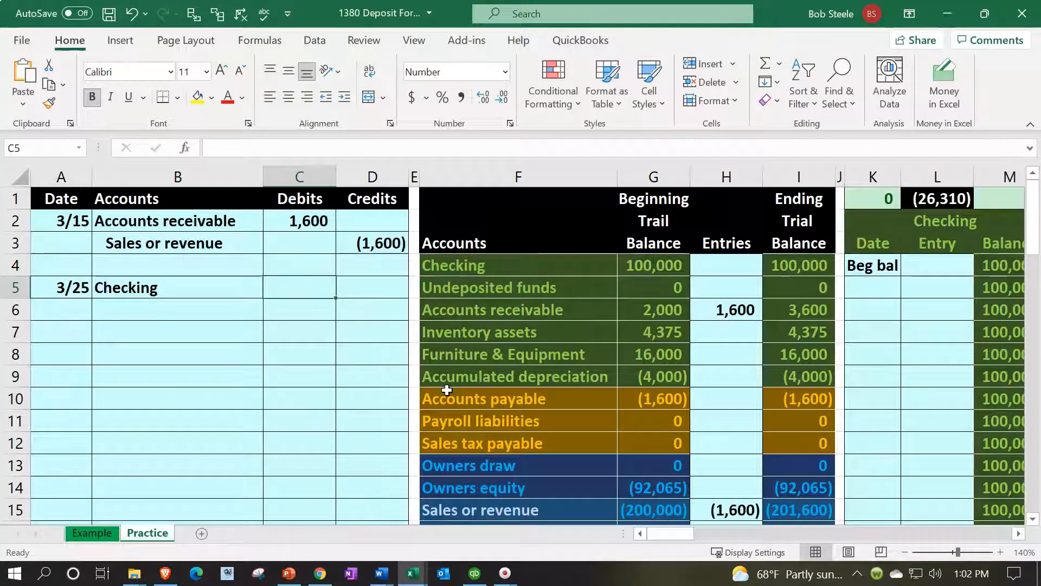
{"action": "type", "text": "="}
{"action": "key", "text": "Up"}
{"action": "key", "text": "Up"}
{"action": "key", "text": "Up"}
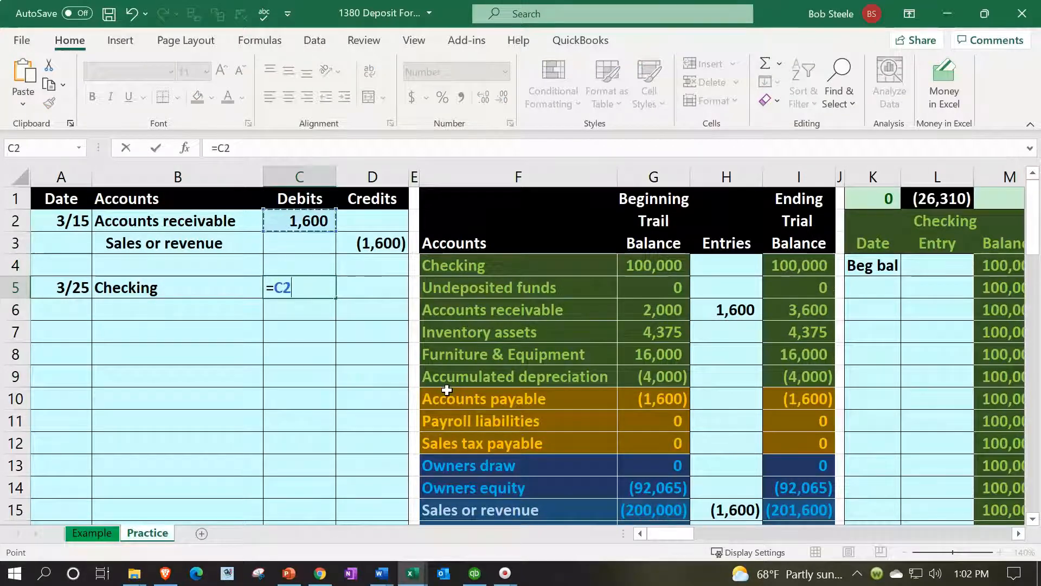
{"action": "key", "text": "Return"}
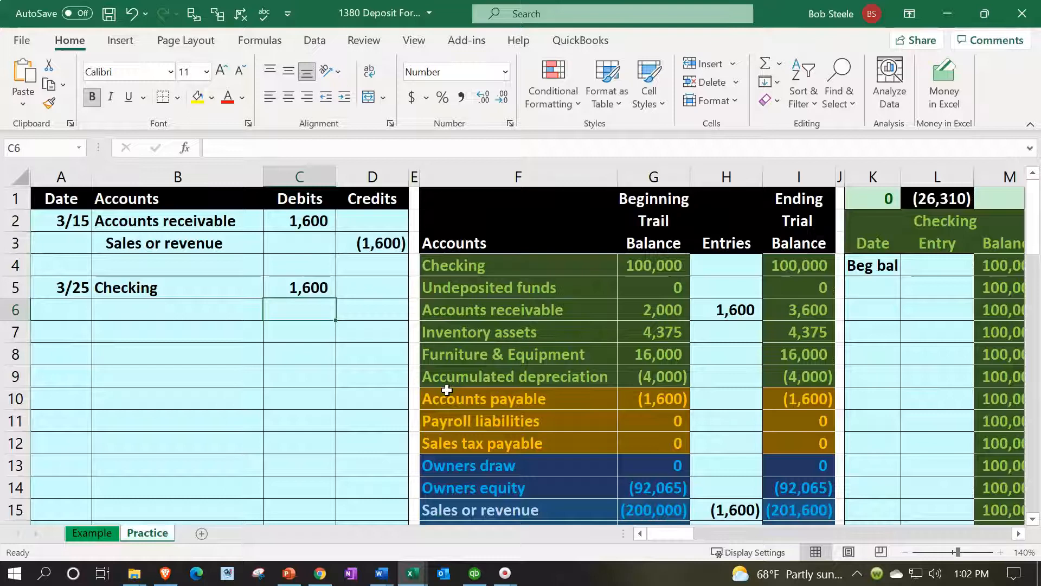
{"action": "key", "text": "Up"}
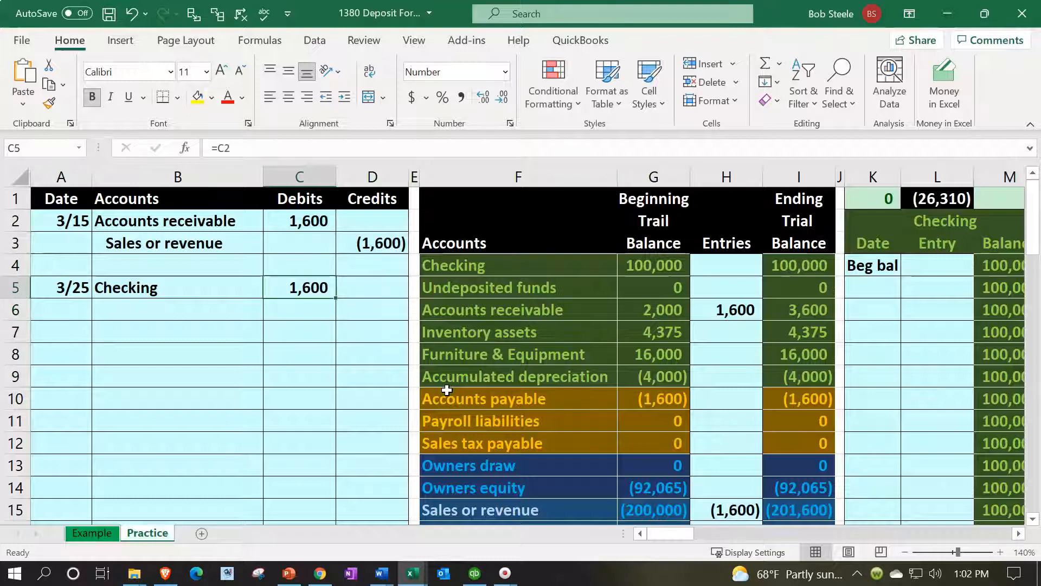
Enter the credit amount in D6 as the negative of the Checking debit in C5
{"action": "key", "text": "Down"}
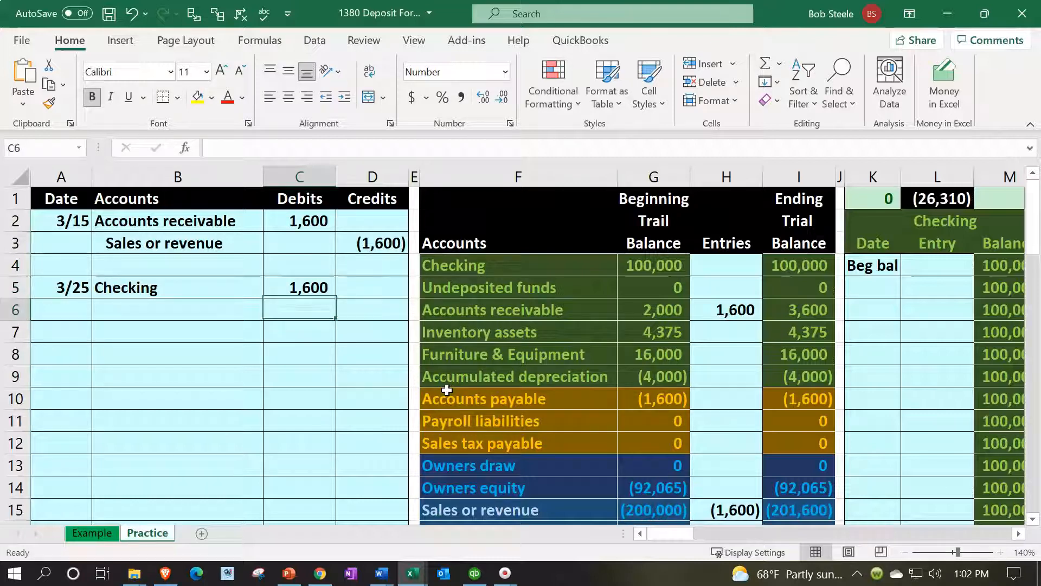
{"action": "key", "text": "Right"}
{"action": "type", "text": "-"}
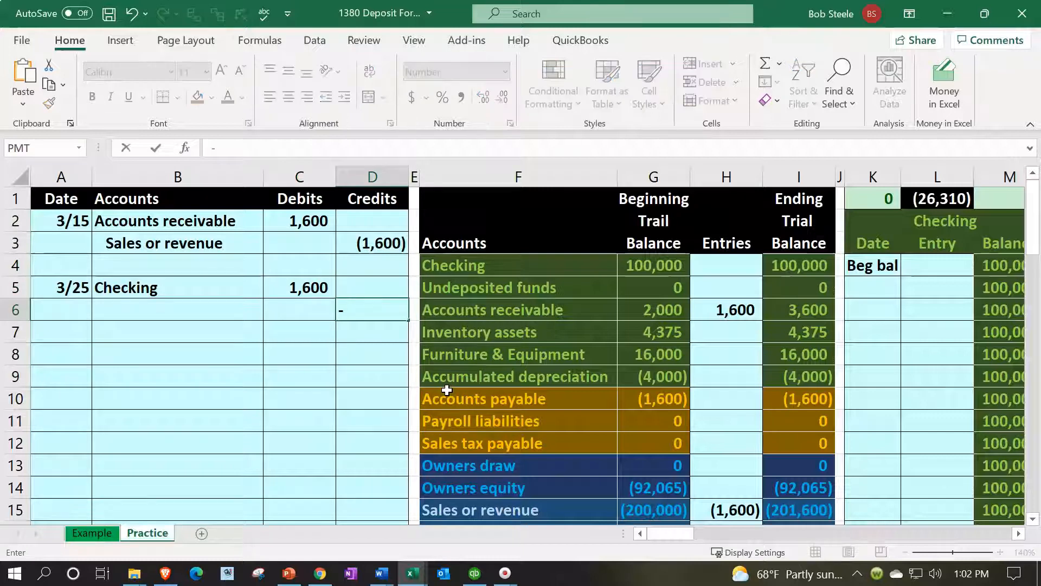
{"action": "key", "text": "Left"}
{"action": "key", "text": "Up"}
{"action": "key", "text": "Return"}
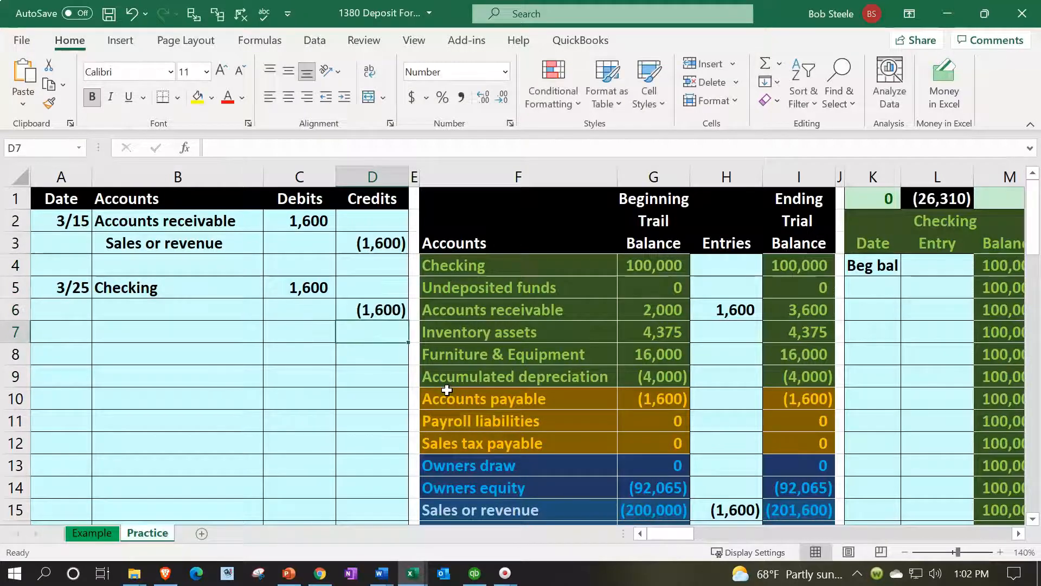
Link the credit account in B6 to Accounts receivable in B2 and increase its indent
{"action": "key", "text": "Left"}
{"action": "key", "text": "Up"}
{"action": "key", "text": "Left"}
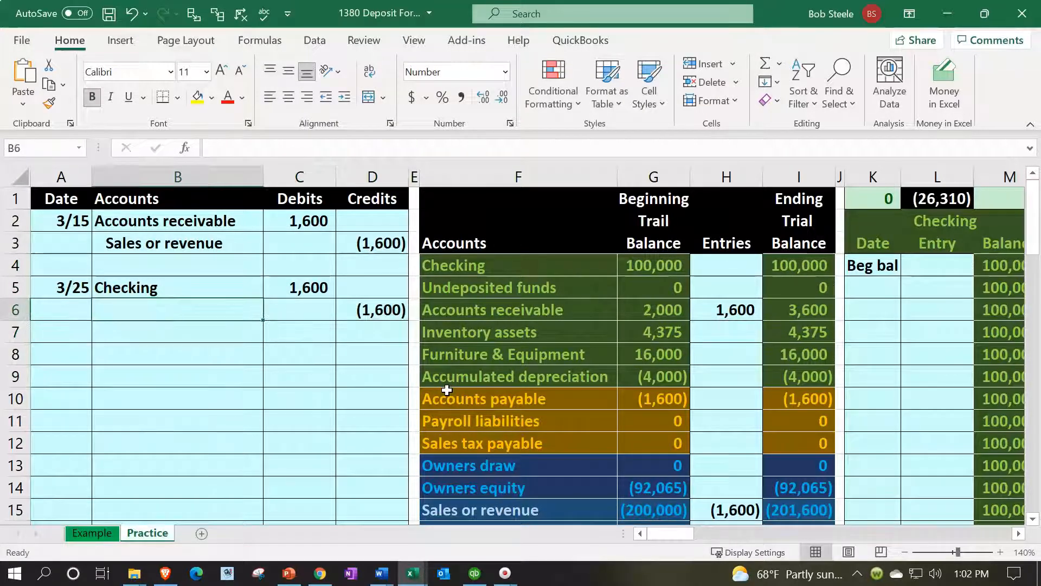
{"action": "type", "text": "+"}
{"action": "key", "text": "Up"}
{"action": "key", "text": "Up"}
{"action": "key", "text": "Up"}
{"action": "key", "text": "Up"}
{"action": "key", "text": "Return"}
{"action": "key", "text": "Up"}
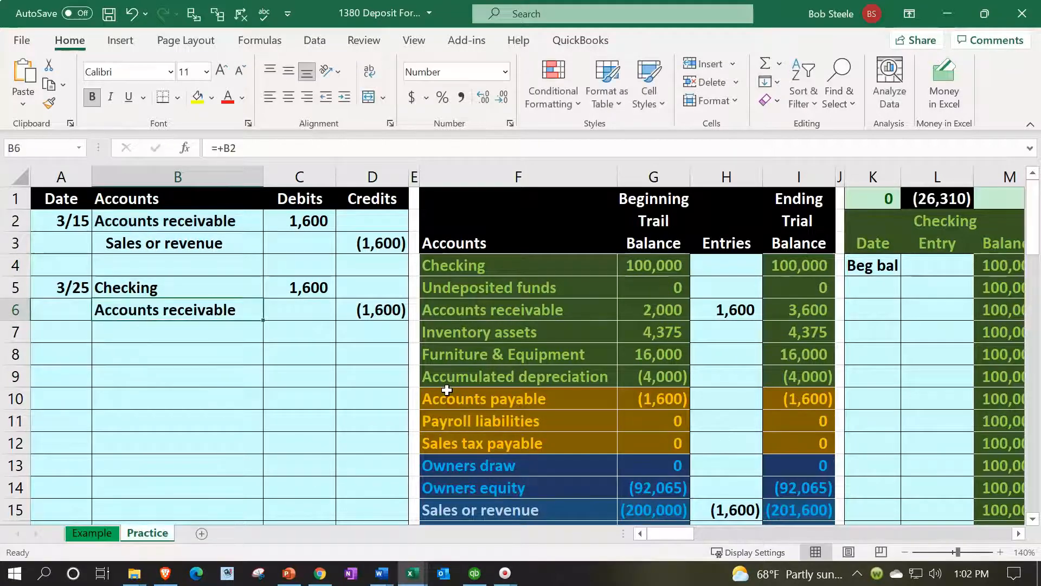
{"action": "left_click", "coordinate": [339, 99]}
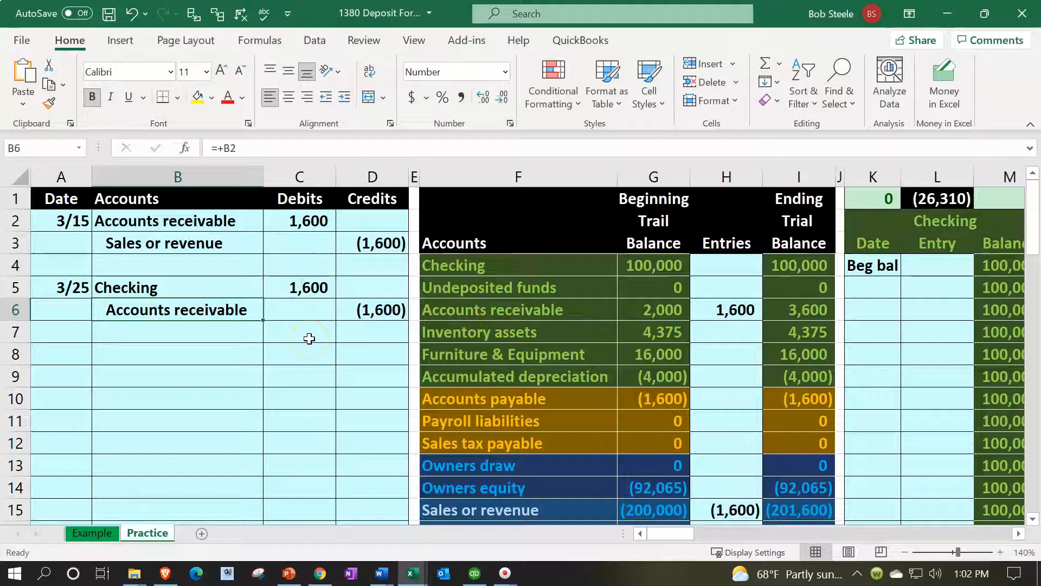
Post the 3/25 Checking debit to the trial balance by linking the Checking entry in H4 to C5
{"action": "key", "text": "Right"}
{"action": "key", "text": "Right"}
{"action": "key", "text": "Right"}
{"action": "key", "text": "Right"}
{"action": "key", "text": "Right"}
{"action": "key", "text": "Right"}
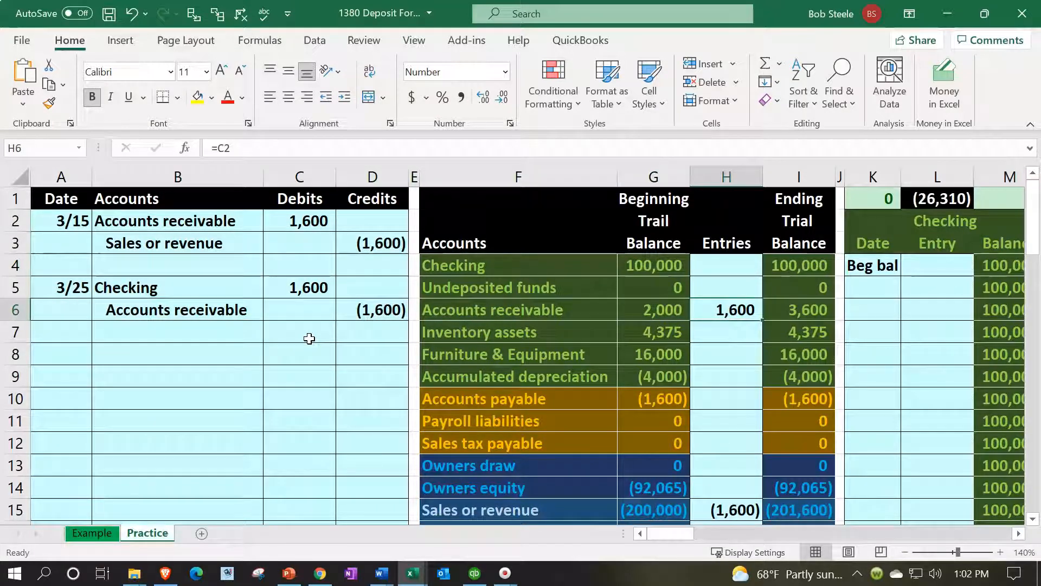
{"action": "key", "text": "Up"}
{"action": "key", "text": "Up"}
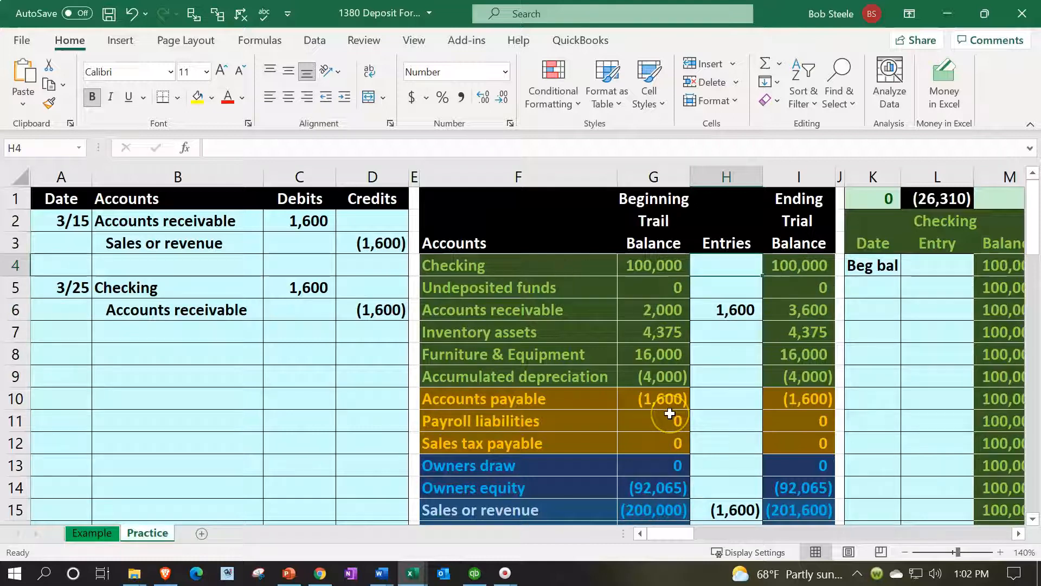
{"action": "type", "text": "="}
{"action": "key", "text": "Left"}
{"action": "key", "text": "Left"}
{"action": "key", "text": "Left"}
{"action": "key", "text": "Left"}
{"action": "key", "text": "Left"}
{"action": "key", "text": "Down"}
{"action": "key", "text": "Return"}
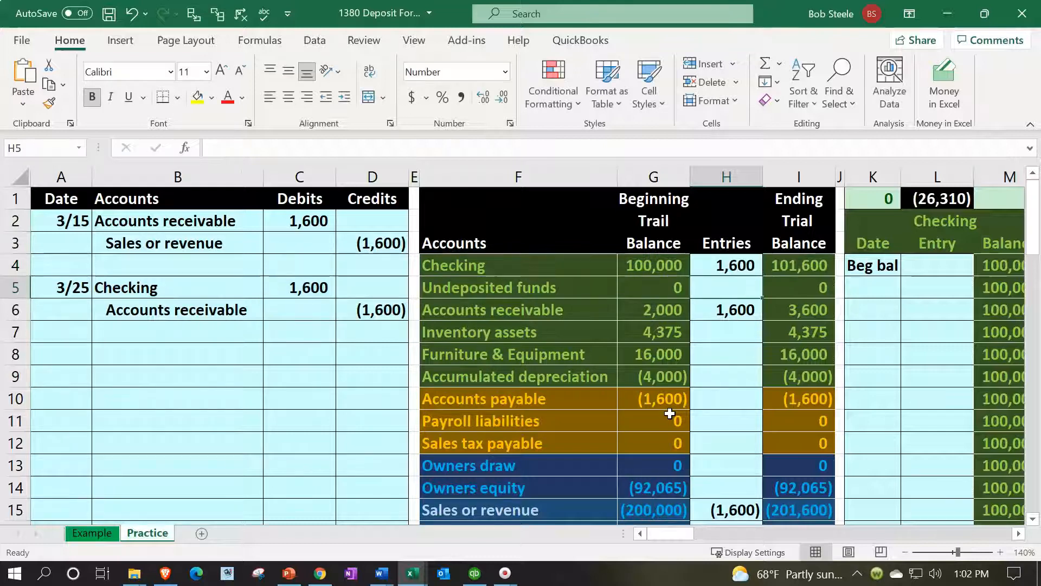
{"action": "left_click", "coordinate": [795, 264]}
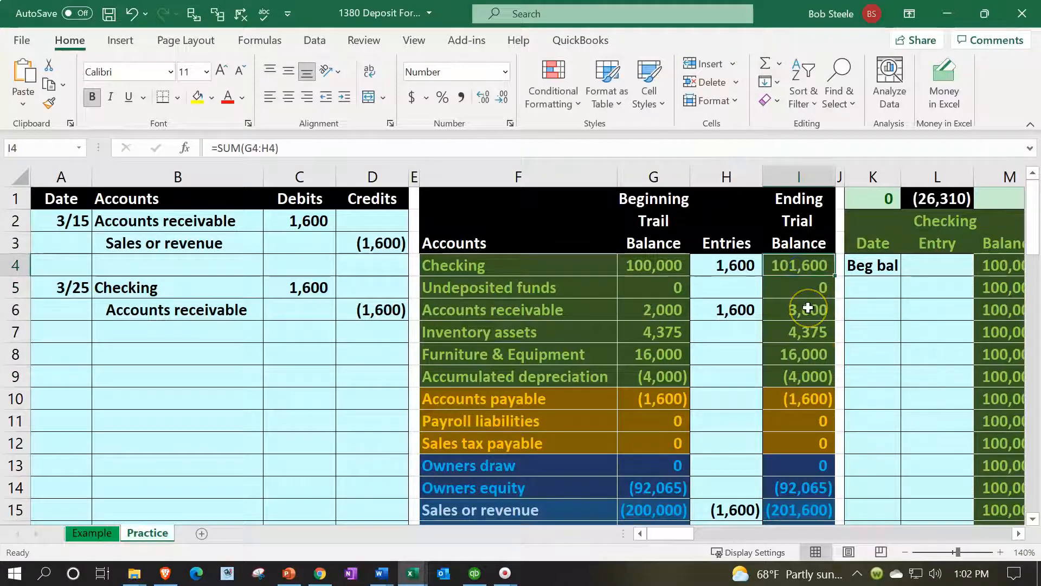
Add the credit in D6 to the Accounts receivable entry in H6, making the formula =C2+D6
{"action": "left_click", "coordinate": [735, 313]}
{"action": "type", "text": "=C2"}
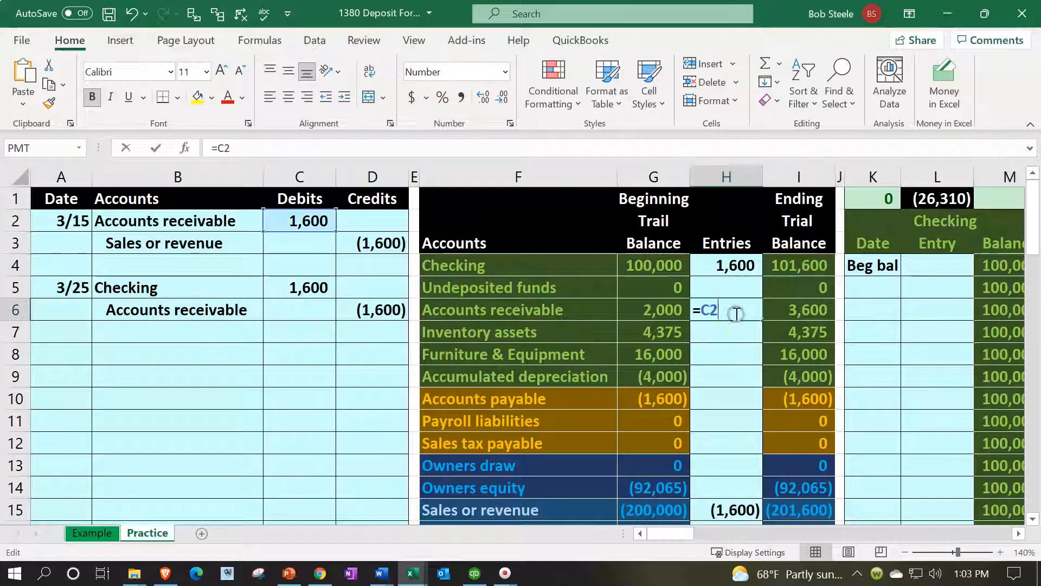
{"action": "type", "text": "+"}
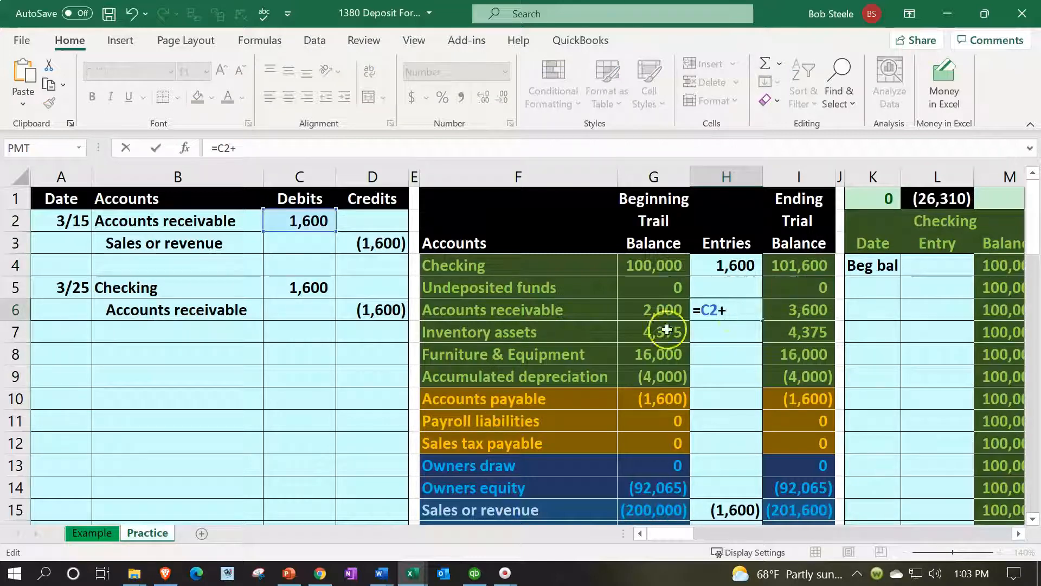
{"action": "left_click", "coordinate": [384, 312]}
{"action": "key", "text": "Return"}
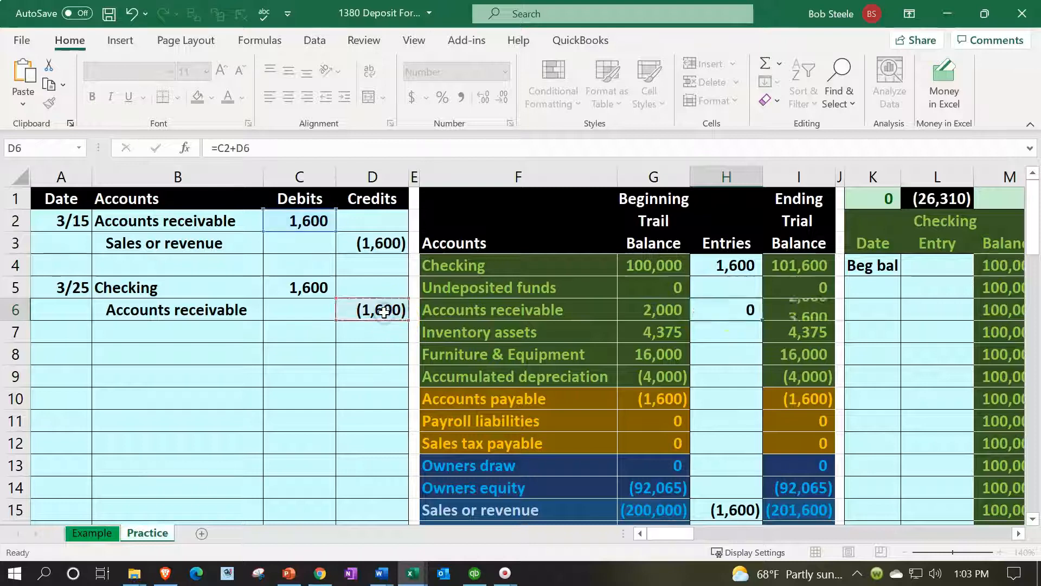
{"action": "double_click", "coordinate": [710, 303]}
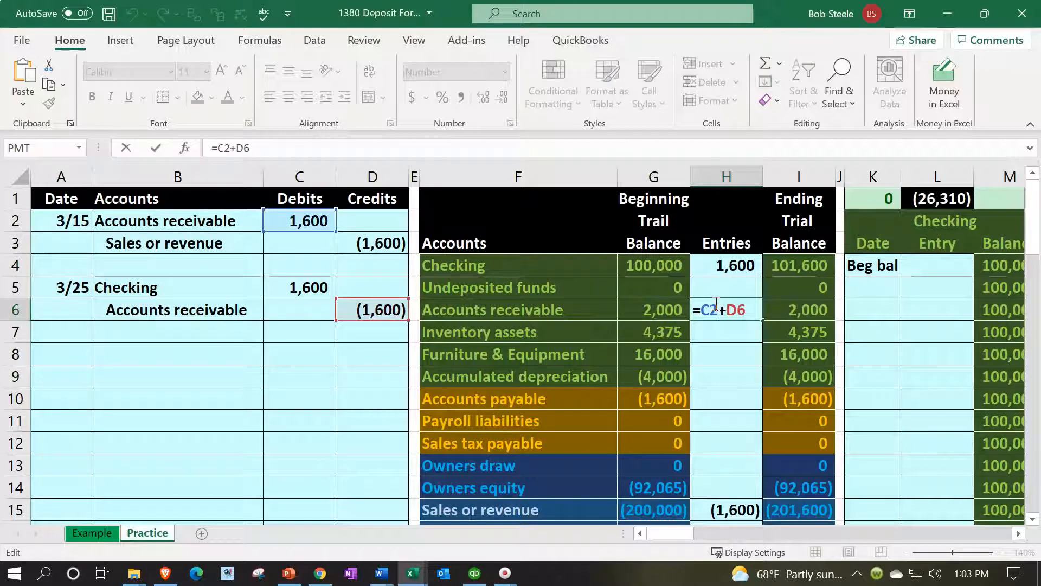
{"action": "key", "text": "Return"}
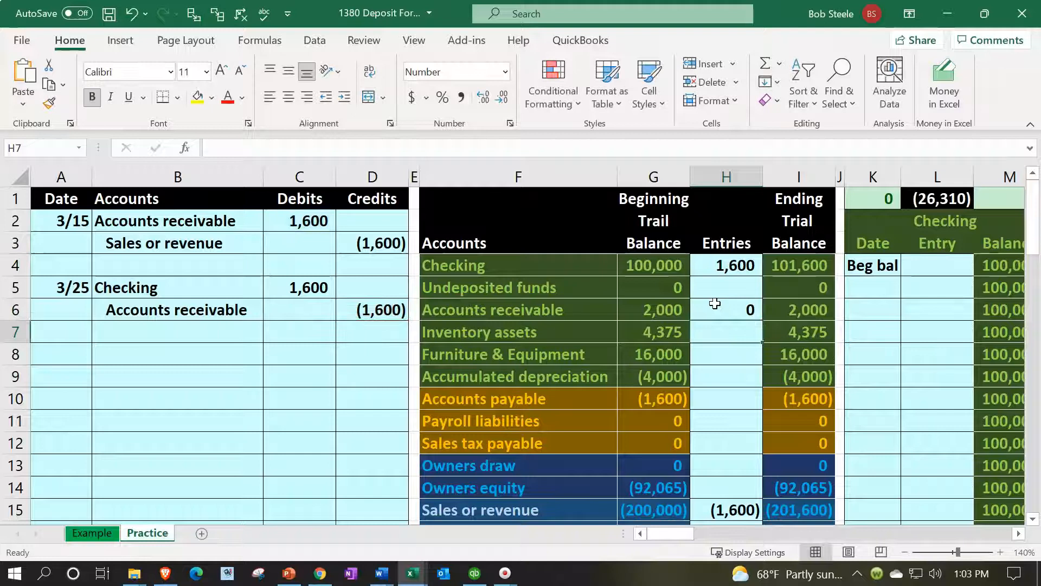
Enter the date 3/25 in K5 of the Checking ledger
{"action": "left_click_drag", "start_coordinate": [230, 287], "coordinate": [271, 287]}
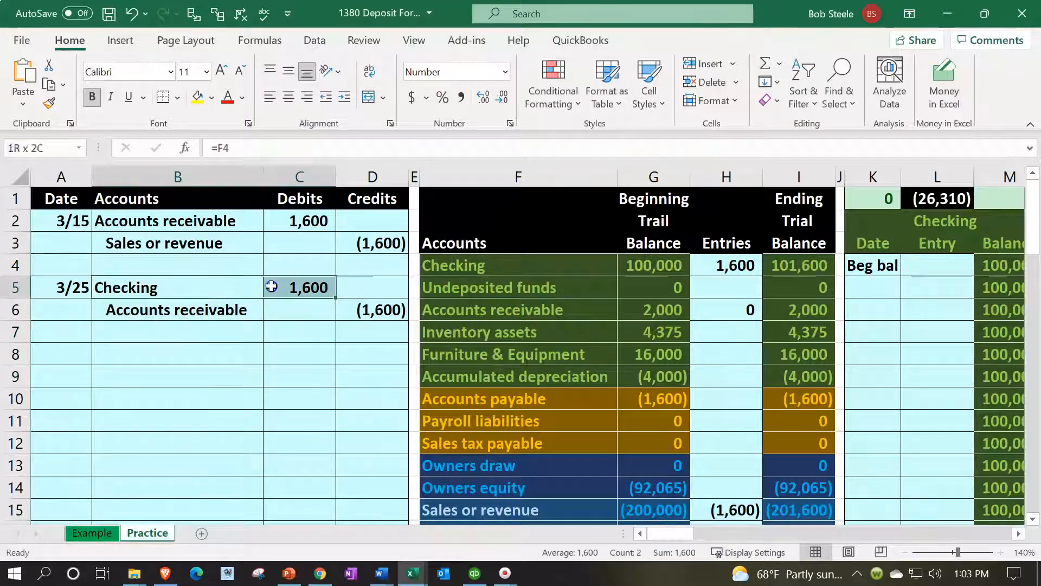
{"action": "key", "text": "Right"}
{"action": "key", "text": "Right"}
{"action": "key", "text": "Right"}
{"action": "key", "text": "Right"}
{"action": "key", "text": "Right"}
{"action": "key", "text": "Right"}
{"action": "key", "text": "Right"}
{"action": "key", "text": "Right"}
{"action": "key", "text": "Right"}
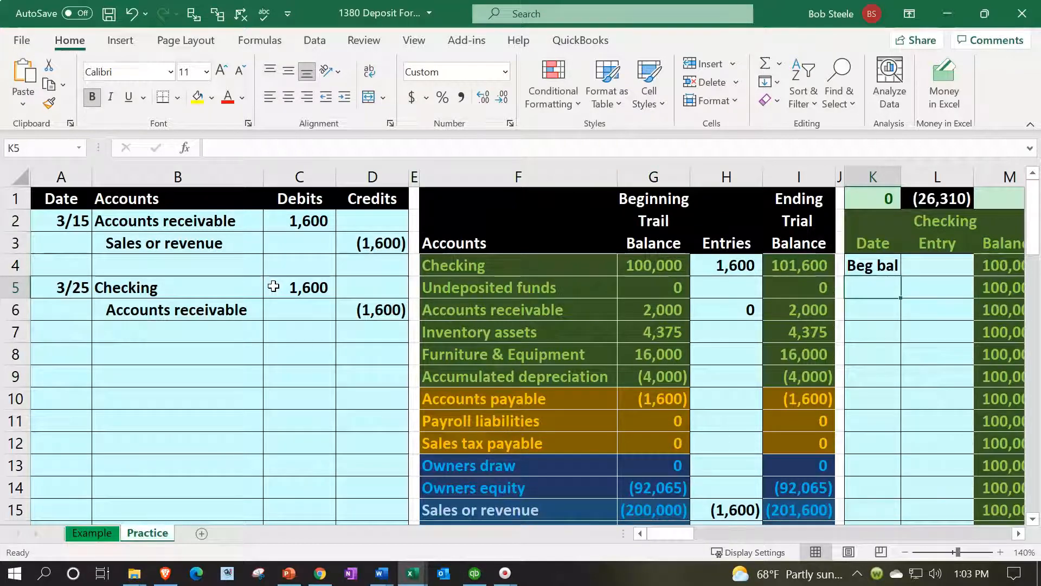
{"action": "type", "text": "3/2"}
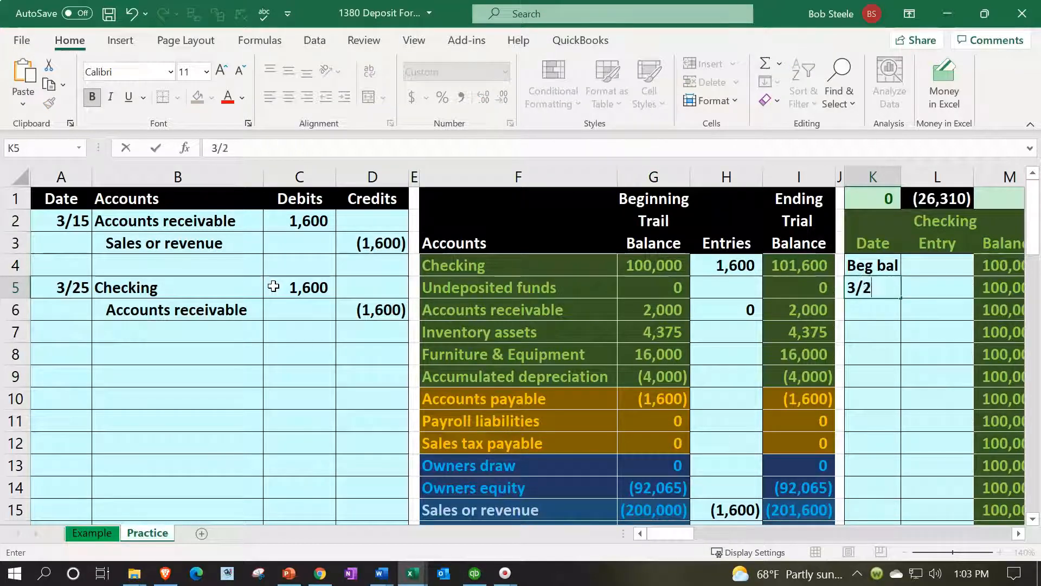
{"action": "type", "text": "5"}
{"action": "key", "text": "Right"}
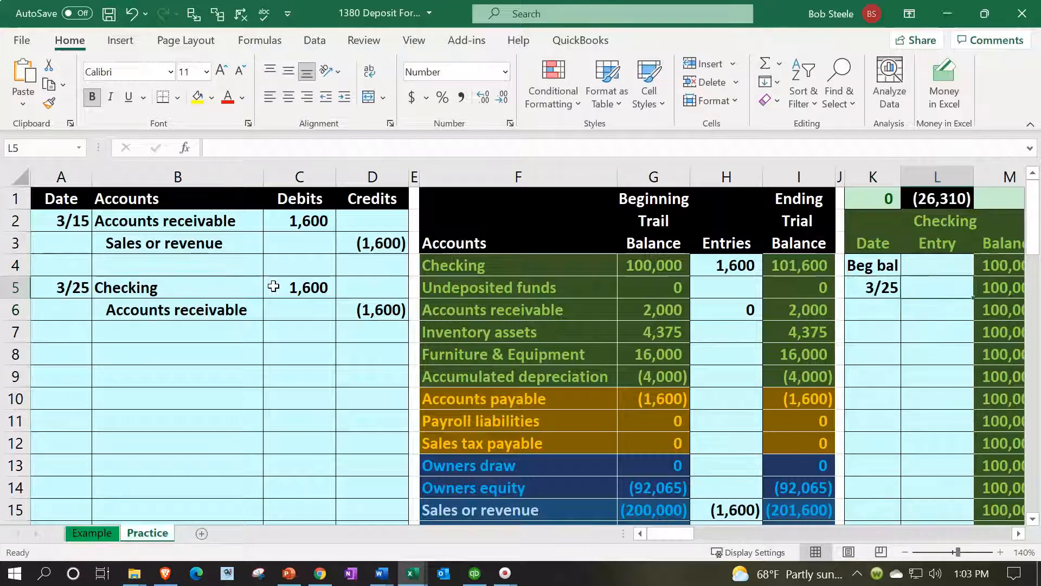
Link the 3/25 Checking ledger entry in L5 to the Checking debit in C5
{"action": "type", "text": "="}
{"action": "key", "text": "Left"}
{"action": "key", "text": "Left"}
{"action": "key", "text": "Left"}
{"action": "key", "text": "Left"}
{"action": "key", "text": "Left"}
{"action": "key", "text": "Left"}
{"action": "key", "text": "Left"}
{"action": "key", "text": "Left"}
{"action": "key", "text": "Left"}
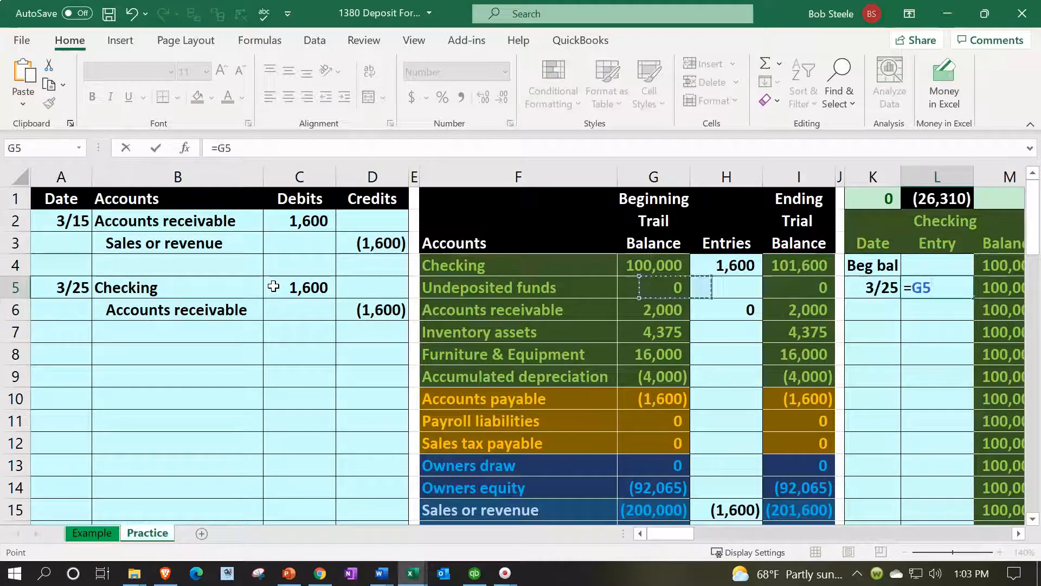
{"action": "key", "text": "Tab"}
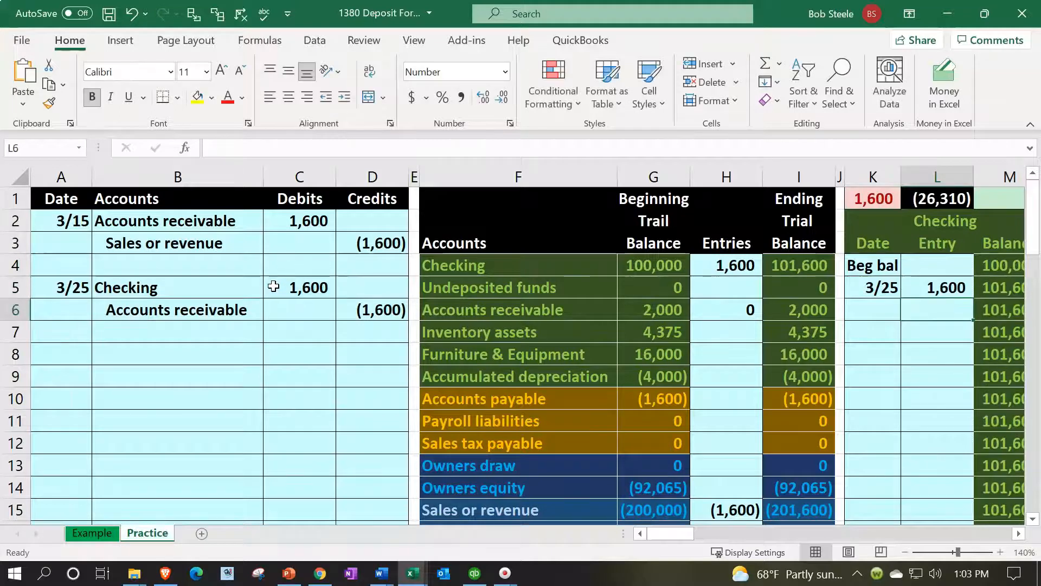
Check the ledger control total in K1 above the Checking ledger
{"action": "key", "text": "Left"}
{"action": "key", "text": "Left"}
{"action": "key", "text": "Left"}
{"action": "key", "text": "Left"}
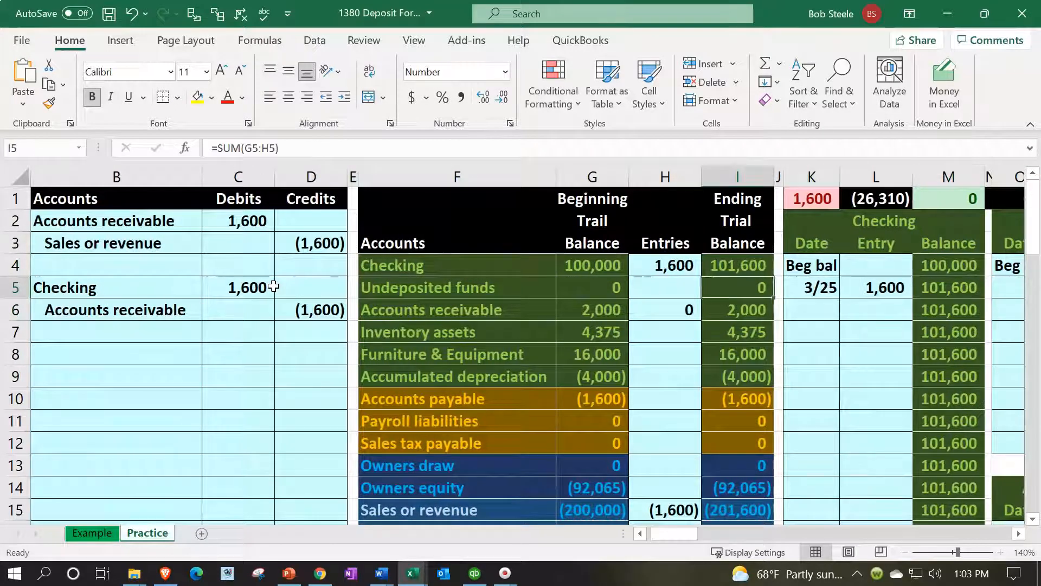
{"action": "key", "text": "Up"}
{"action": "key", "text": "Up"}
{"action": "key", "text": "Up"}
{"action": "key", "text": "Up"}
{"action": "key", "text": "Right"}
{"action": "key", "text": "Right"}
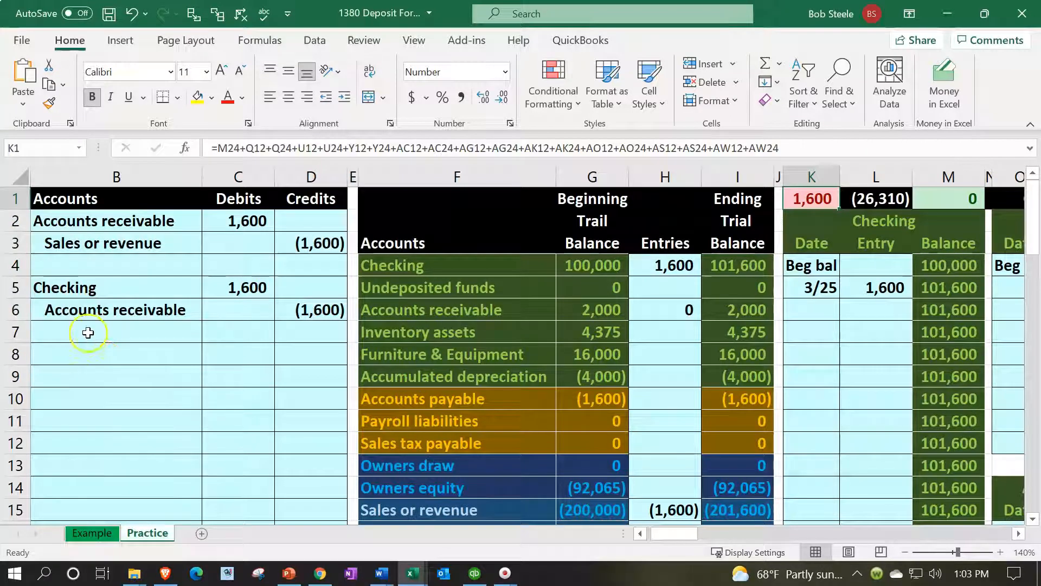
Enter the date 3/25 in O18 of the Accounts receivable ledger, below the 3/15 entry
{"action": "left_click", "coordinate": [92, 306]}
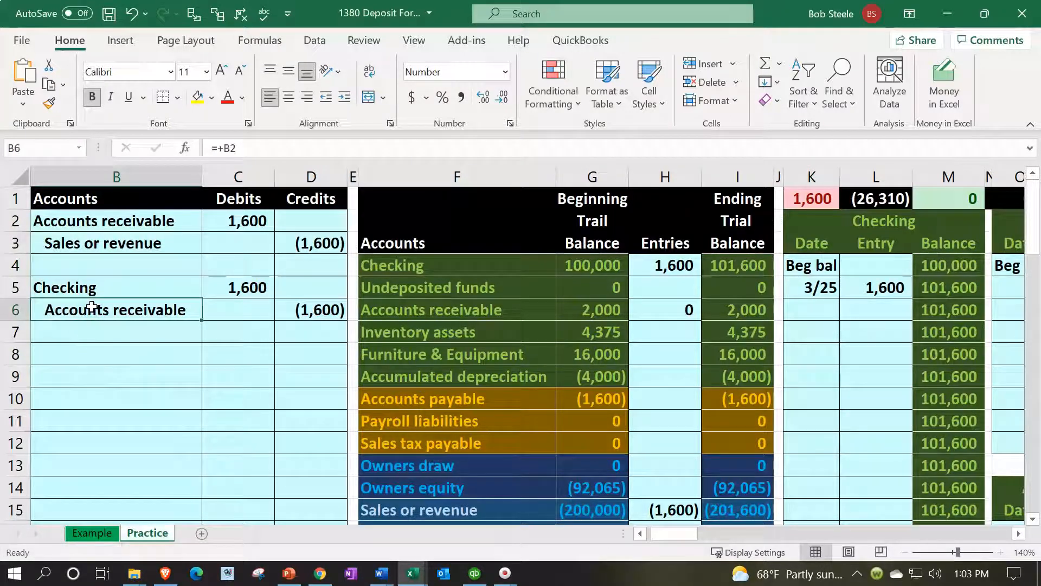
{"action": "key", "text": "Right"}
{"action": "key", "text": "Right"}
{"action": "key", "text": "Right"}
{"action": "key", "text": "Right"}
{"action": "key", "text": "Right"}
{"action": "key", "text": "Right"}
{"action": "key", "text": "Right"}
{"action": "key", "text": "Right"}
{"action": "key", "text": "Right"}
{"action": "key", "text": "Right"}
{"action": "key", "text": "Right"}
{"action": "key", "text": "Right"}
{"action": "key", "text": "Right"}
{"action": "key", "text": "Right"}
{"action": "key", "text": "Right"}
{"action": "key", "text": "Right"}
{"action": "key", "text": "Right"}
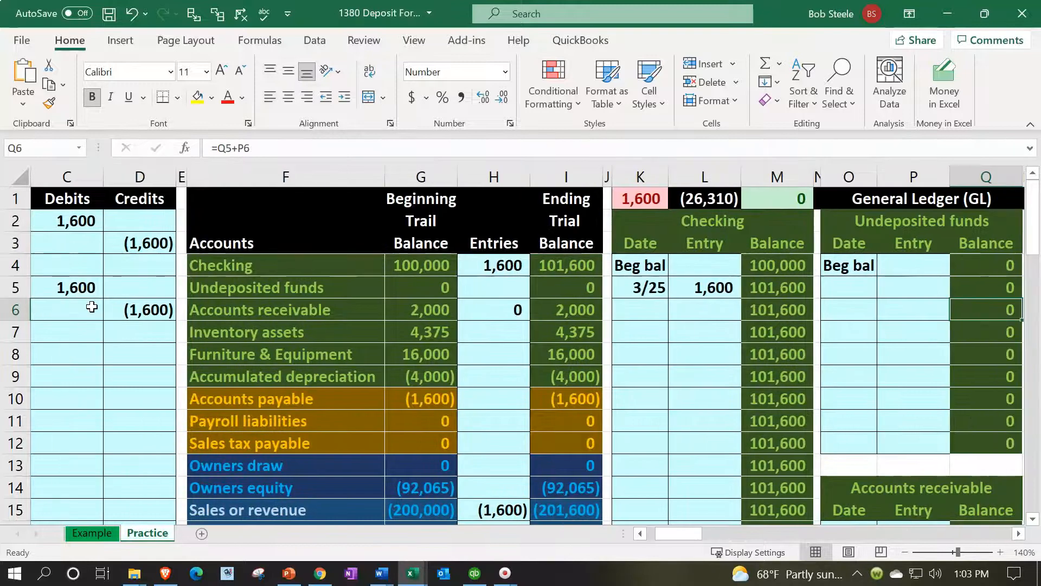
{"action": "key", "text": "Right"}
{"action": "key", "text": "Right"}
{"action": "key", "text": "Down"}
{"action": "key", "text": "Down"}
{"action": "key", "text": "Down"}
{"action": "key", "text": "Down"}
{"action": "key", "text": "Down"}
{"action": "key", "text": "Down"}
{"action": "key", "text": "Down"}
{"action": "key", "text": "Down"}
{"action": "key", "text": "Down"}
{"action": "key", "text": "Down"}
{"action": "key", "text": "Down"}
{"action": "key", "text": "Down"}
{"action": "key", "text": "Down"}
{"action": "key", "text": "Down"}
{"action": "key", "text": "Down"}
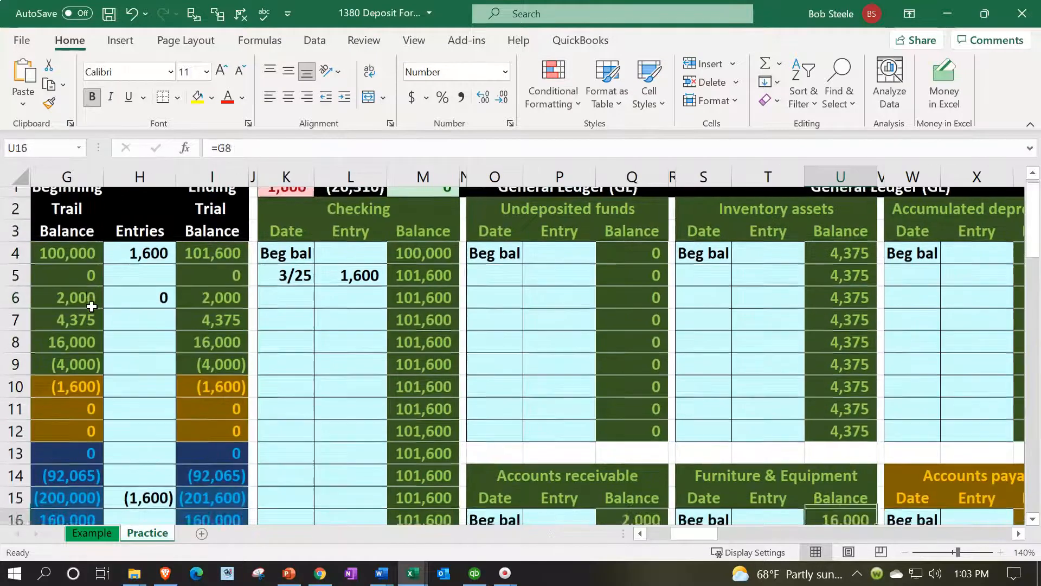
{"action": "key", "text": "Left"}
{"action": "key", "text": "Left"}
{"action": "key", "text": "Left"}
{"action": "key", "text": "Left"}
{"action": "key", "text": "Left"}
{"action": "key", "text": "Left"}
{"action": "key", "text": "Up"}
{"action": "key", "text": "Up"}
{"action": "key", "text": "Up"}
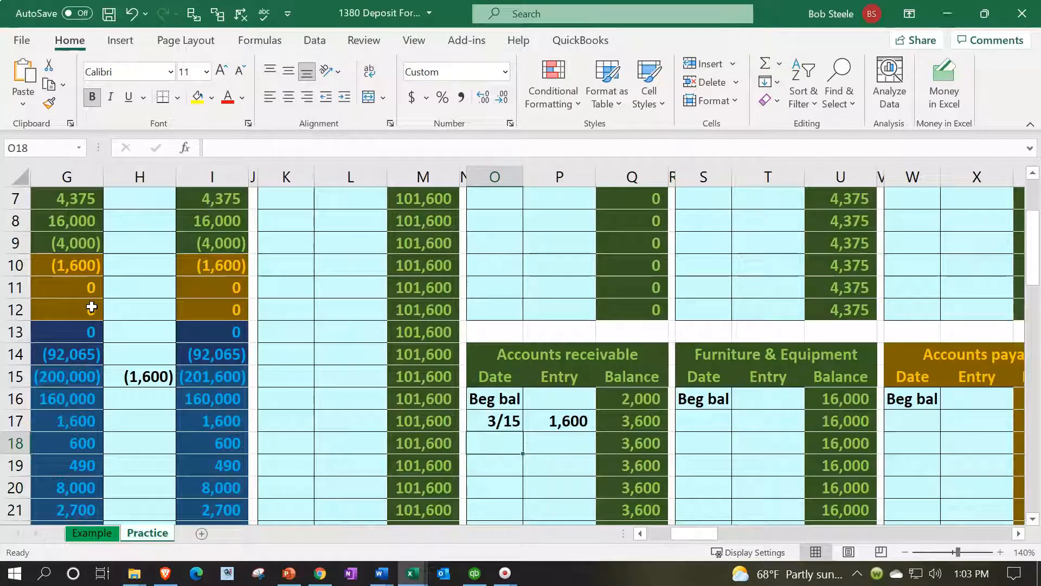
{"action": "type", "text": "3/25"}
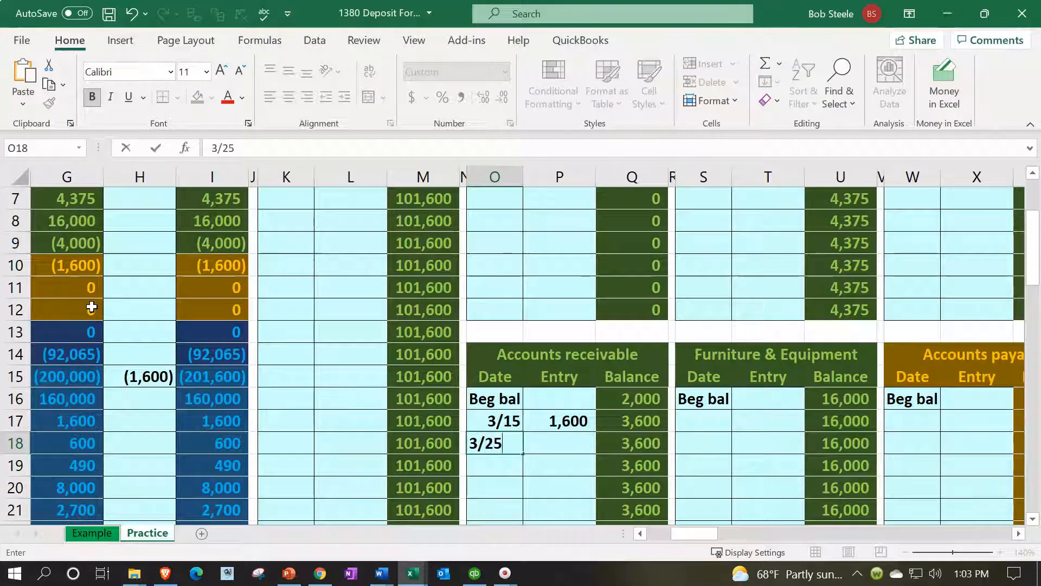
{"action": "key", "text": "Return"}
Link the 3/25 Accounts receivable ledger entry in P18 to the journal credit in D6
{"action": "key", "text": "Up"}
{"action": "key", "text": "Right"}
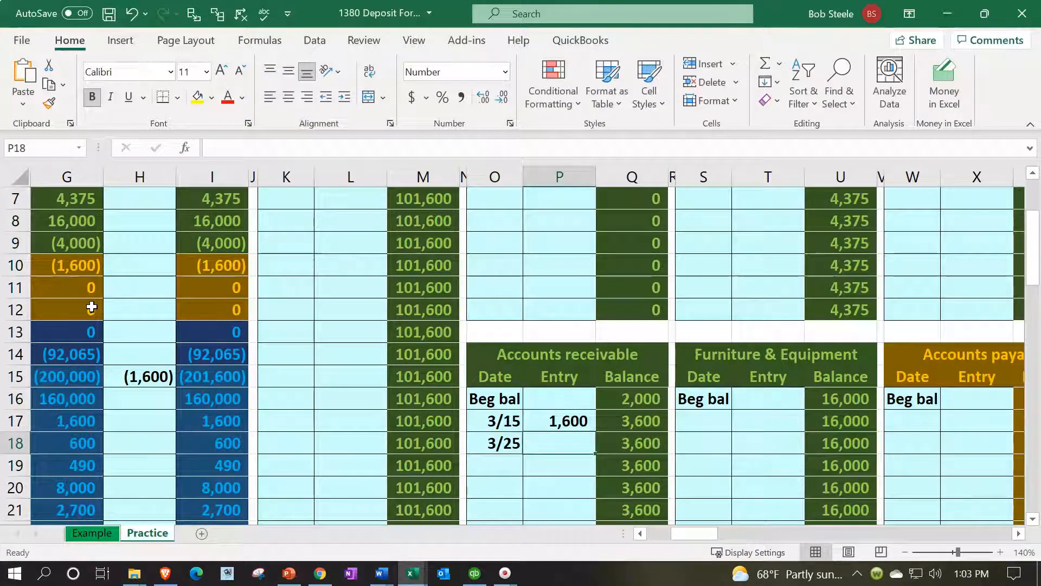
{"action": "type", "text": "="}
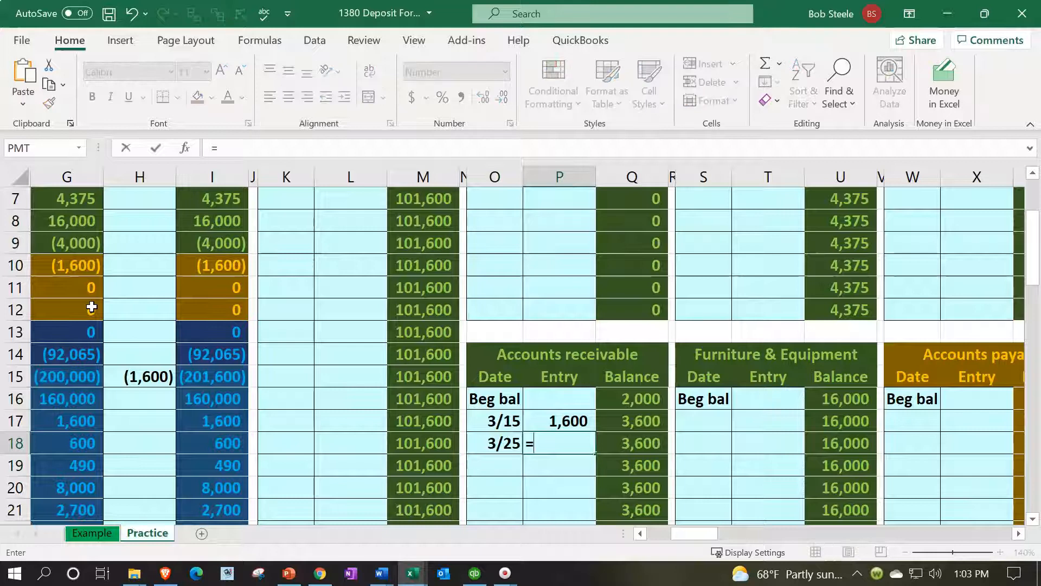
{"action": "key", "text": "Left"}
{"action": "key", "text": "Left"}
{"action": "key", "text": "Left"}
{"action": "key", "text": "Left"}
{"action": "key", "text": "Left"}
{"action": "key", "text": "Left"}
{"action": "key", "text": "Left"}
{"action": "key", "text": "Left"}
{"action": "key", "text": "Left"}
{"action": "key", "text": "Left"}
{"action": "key", "text": "Left"}
{"action": "key", "text": "Left"}
{"action": "key", "text": "Left"}
{"action": "key", "text": "Left"}
{"action": "key", "text": "Left"}
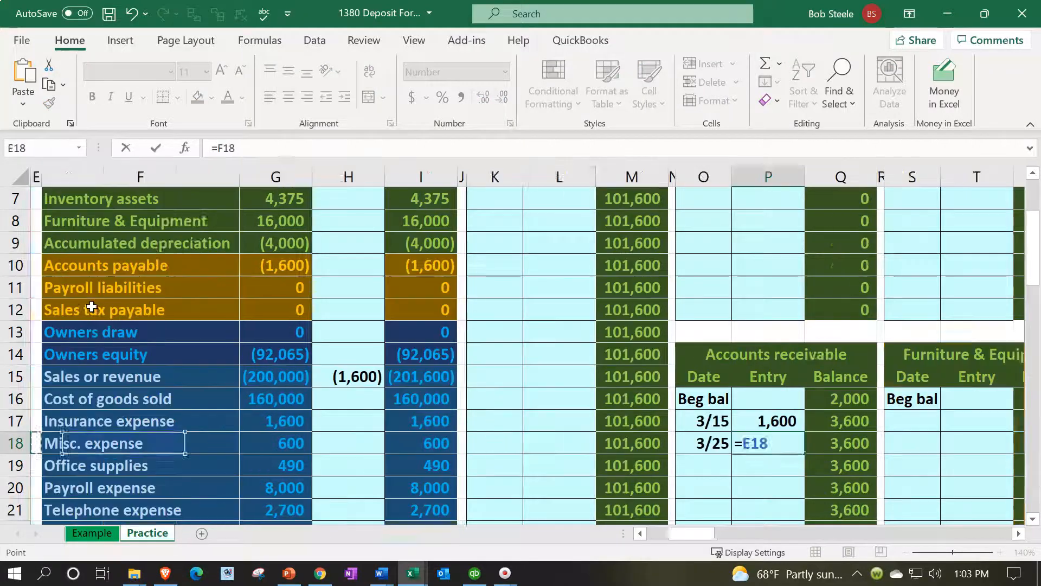
{"action": "key", "text": "Up"}
{"action": "key", "text": "Up"}
{"action": "key", "text": "Up"}
{"action": "key", "text": "Up"}
{"action": "key", "text": "Up"}
{"action": "key", "text": "Up"}
{"action": "key", "text": "Up"}
{"action": "key", "text": "Up"}
{"action": "key", "text": "Up"}
{"action": "key", "text": "Up"}
{"action": "key", "text": "Up"}
{"action": "key", "text": "Up"}
{"action": "key", "text": "Up"}
{"action": "key", "text": "Up"}
{"action": "key", "text": "Up"}
{"action": "key", "text": "Up"}
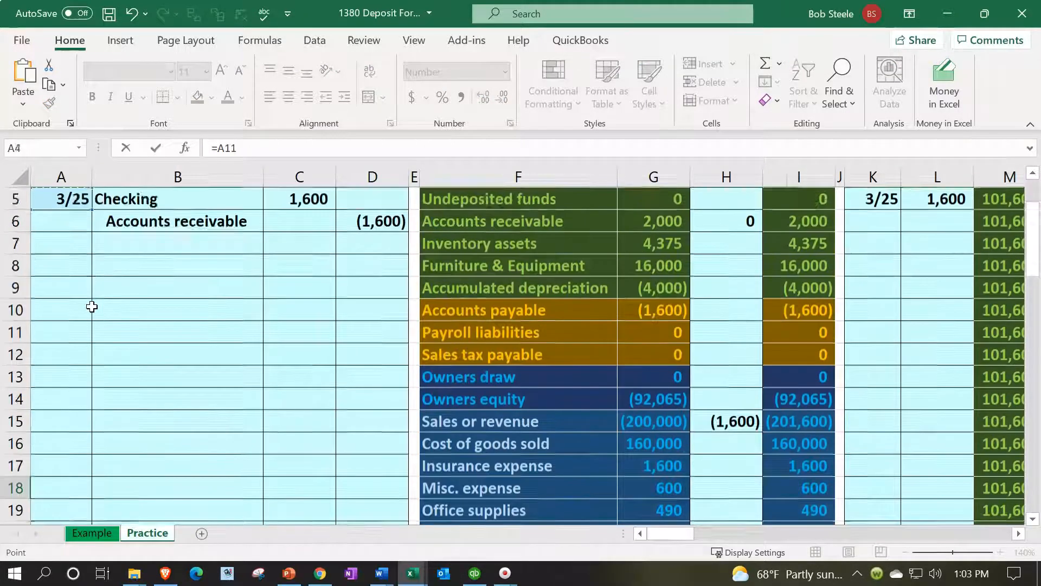
{"action": "key", "text": "Right"}
{"action": "key", "text": "Right"}
{"action": "key", "text": "Right"}
{"action": "key", "text": "Down"}
{"action": "key", "text": "Down"}
{"action": "key", "text": "Down"}
{"action": "key", "text": "Down"}
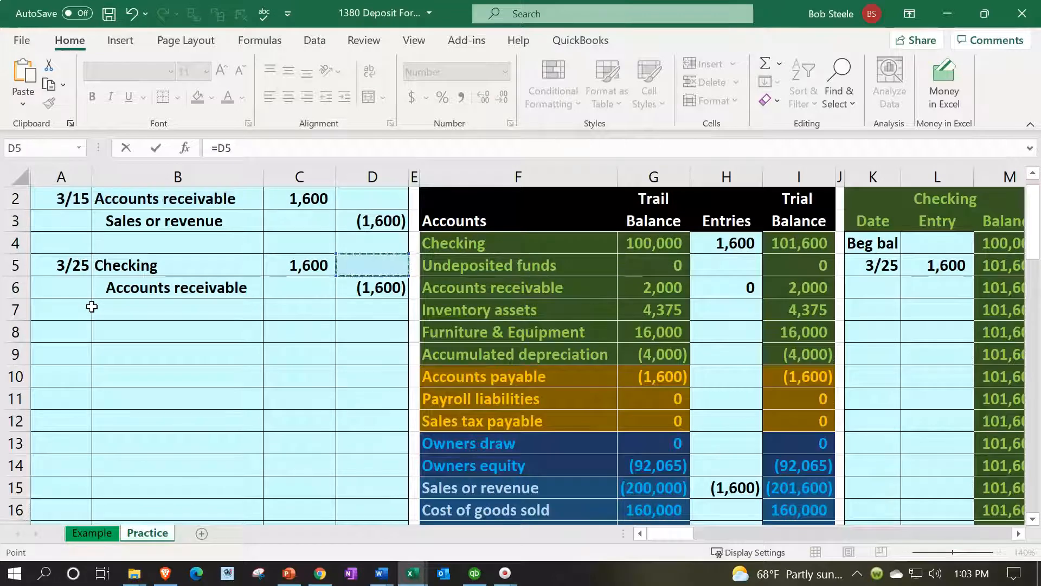
{"action": "key", "text": "Return"}
{"action": "key", "text": "Right"}
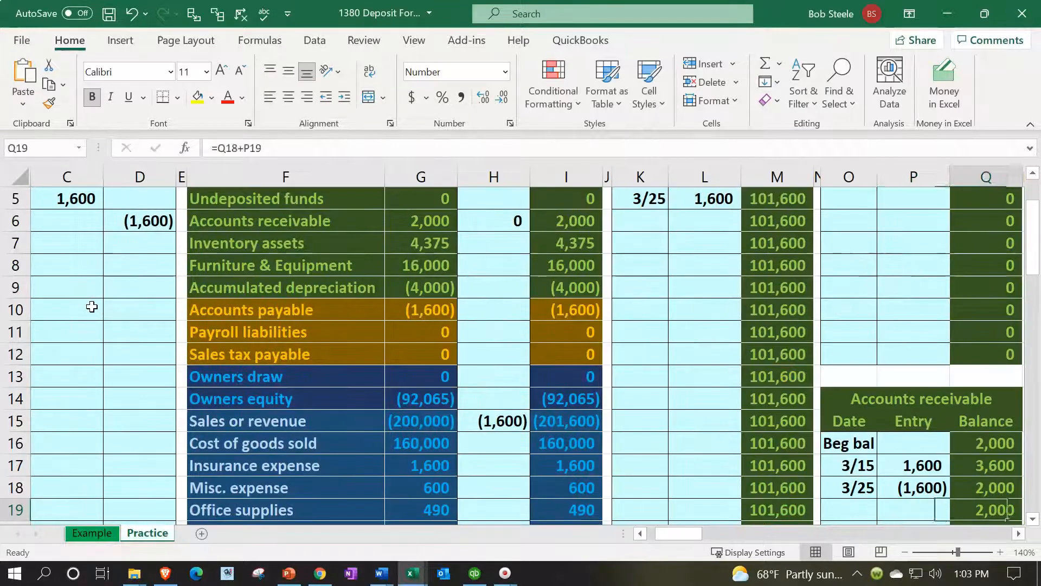
Compare the Accounts receivable ledger balance with its ending trial balance in I6 and check the control total in K1
{"action": "key", "text": "Up"}
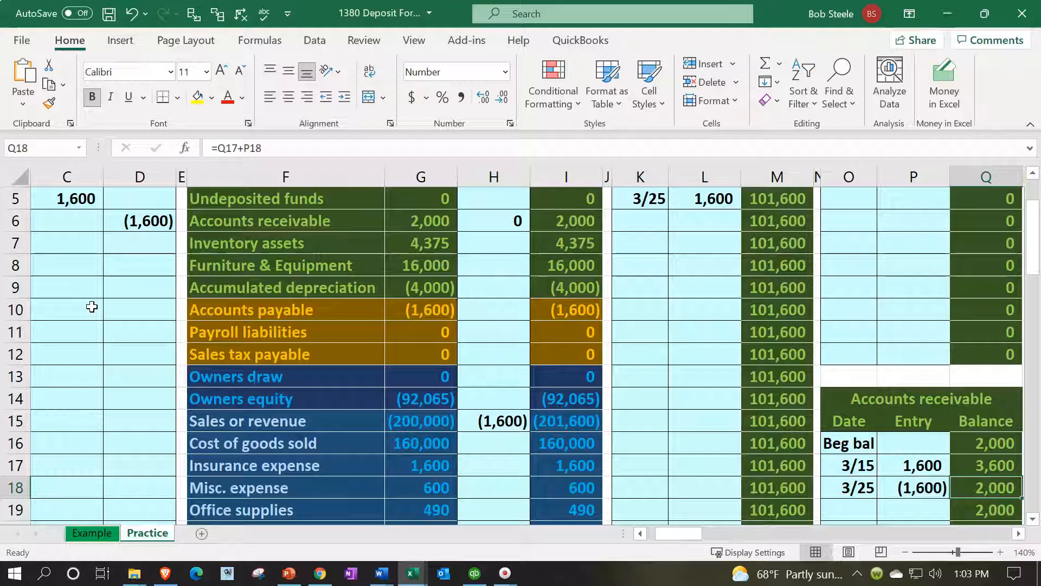
{"action": "left_click", "coordinate": [570, 221]}
{"action": "scroll", "coordinate": [578, 326], "scroll_direction": "up", "scroll_amount": 2}
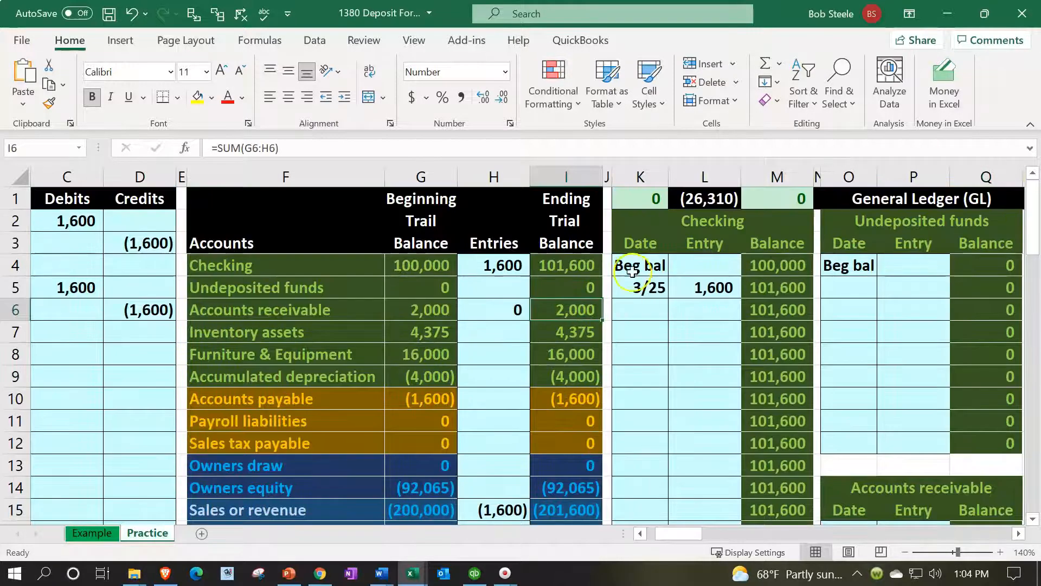
{"action": "left_click", "coordinate": [644, 202]}
{"action": "scroll", "coordinate": [619, 423], "scroll_direction": "down", "scroll_amount": 3}
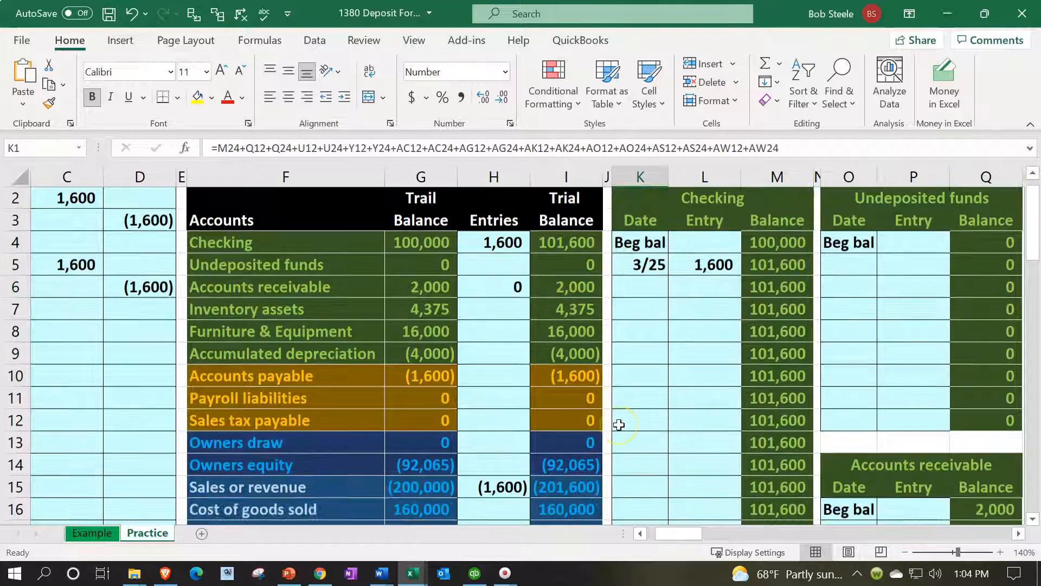
{"action": "scroll", "coordinate": [619, 424], "scroll_direction": "up", "scroll_amount": 3}
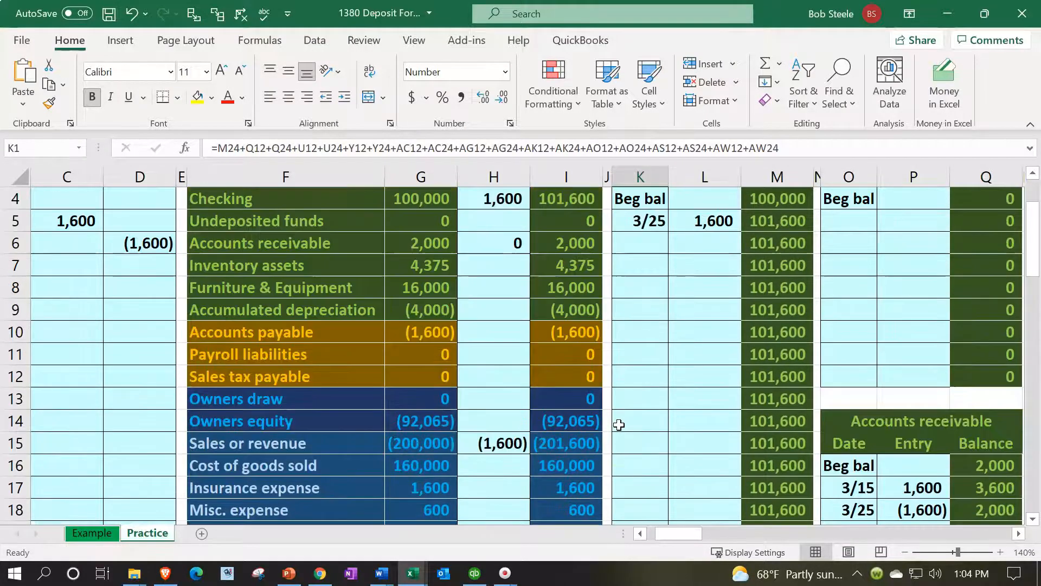
Enter the date 3/25 in BC18 of the Customer 4 subsidiary ledger, below the 3/15 entry
{"action": "left_click", "coordinate": [667, 355]}
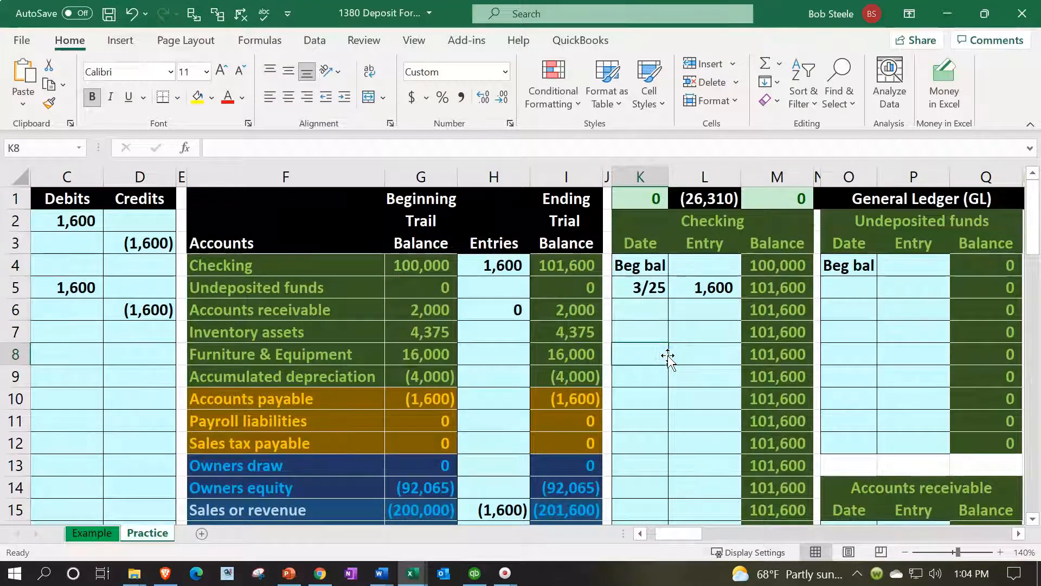
{"action": "key", "text": "Right"}
{"action": "key", "text": "Right"}
{"action": "key", "text": "Right"}
{"action": "key", "text": "Right"}
{"action": "key", "text": "Right"}
{"action": "key", "text": "Right"}
{"action": "key", "text": "Right"}
{"action": "key", "text": "Right"}
{"action": "key", "text": "Right"}
{"action": "key", "text": "Right"}
{"action": "key", "text": "Right"}
{"action": "key", "text": "Right"}
{"action": "key", "text": "Right"}
{"action": "key", "text": "Right"}
{"action": "key", "text": "Right"}
{"action": "key", "text": "Right"}
{"action": "key", "text": "Right"}
{"action": "key", "text": "Right"}
{"action": "key", "text": "Right"}
{"action": "key", "text": "Right"}
{"action": "key", "text": "Right"}
{"action": "key", "text": "Right"}
{"action": "key", "text": "Right"}
{"action": "key", "text": "Right"}
{"action": "key", "text": "Right"}
{"action": "key", "text": "Right"}
{"action": "key", "text": "Right"}
{"action": "key", "text": "Right"}
{"action": "key", "text": "Right"}
{"action": "key", "text": "Right"}
{"action": "key", "text": "Right"}
{"action": "key", "text": "Right"}
{"action": "key", "text": "Right"}
{"action": "key", "text": "Right"}
{"action": "key", "text": "Right"}
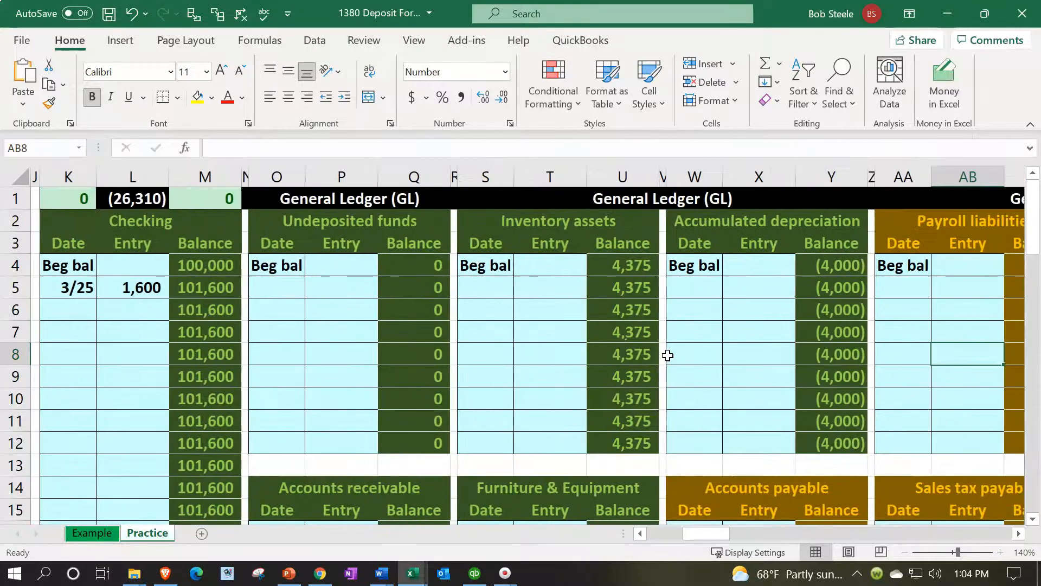
{"action": "key", "text": "Right"}
{"action": "key", "text": "Right"}
{"action": "key", "text": "Right"}
{"action": "key", "text": "Right"}
{"action": "key", "text": "Right"}
{"action": "key", "text": "Right"}
{"action": "key", "text": "Right"}
{"action": "key", "text": "Right"}
{"action": "key", "text": "Right"}
{"action": "key", "text": "Right"}
{"action": "key", "text": "Right"}
{"action": "key", "text": "Right"}
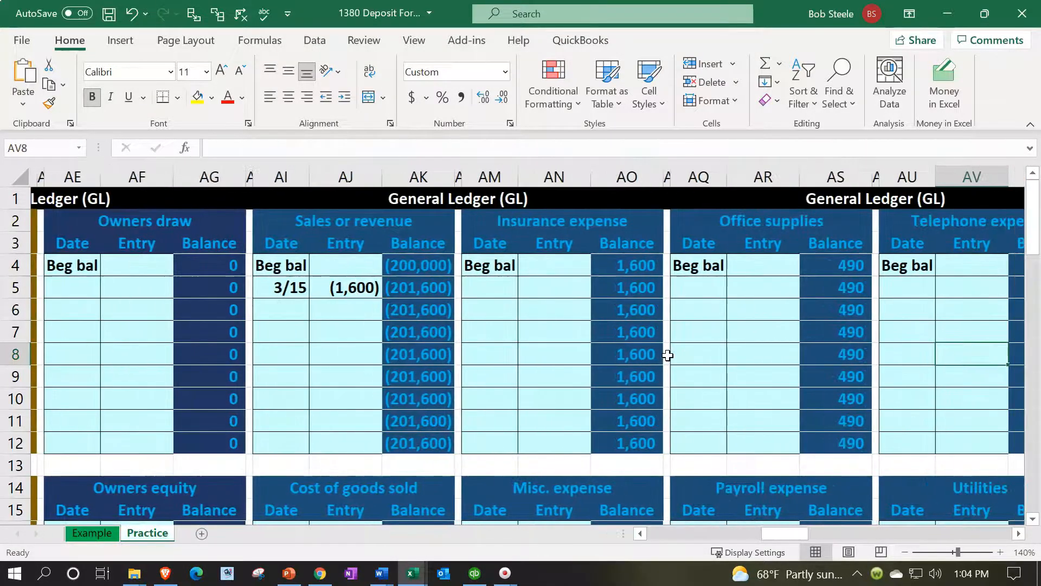
{"action": "key", "text": "Right"}
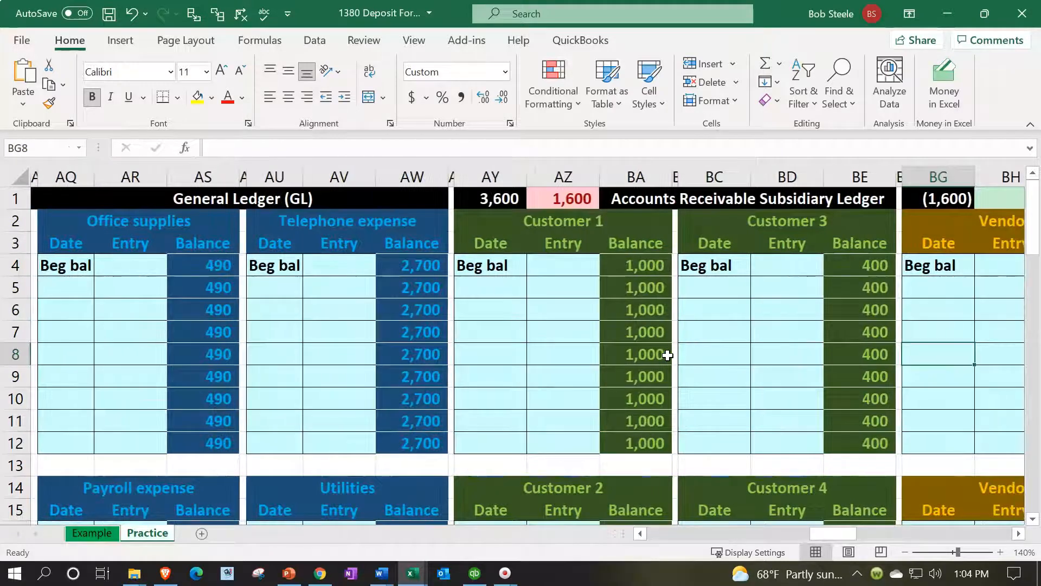
{"action": "scroll", "coordinate": [667, 356], "scroll_direction": "down", "scroll_amount": 2}
{"action": "left_click", "coordinate": [693, 442]}
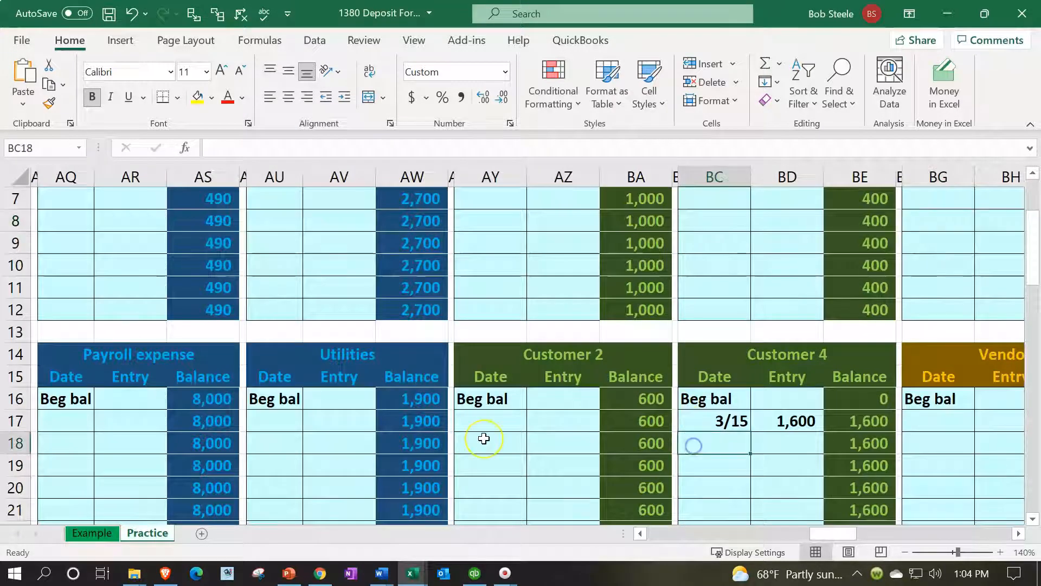
{"action": "type", "text": "3/25"}
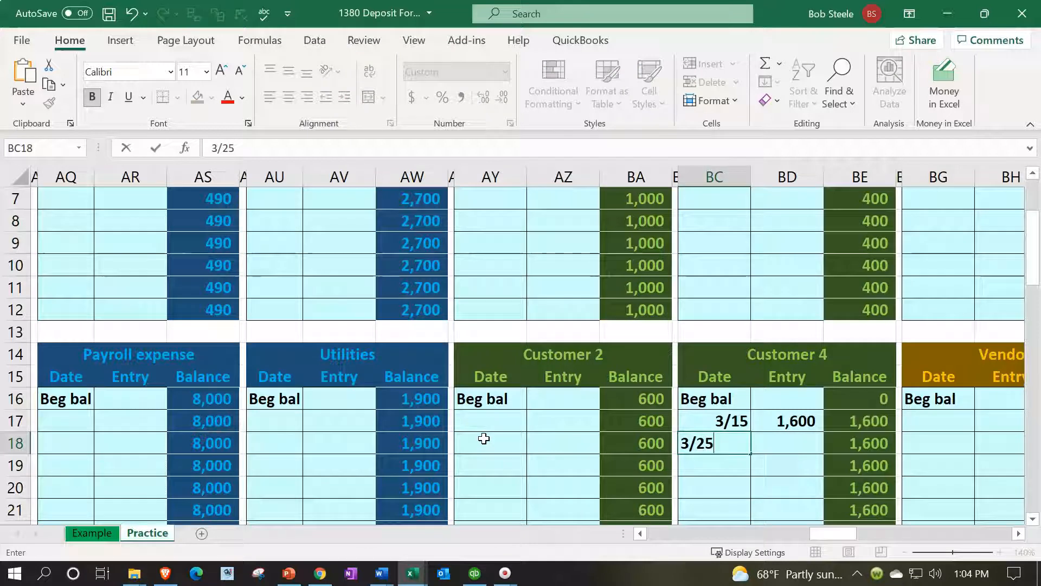
{"action": "key", "text": "Tab"}
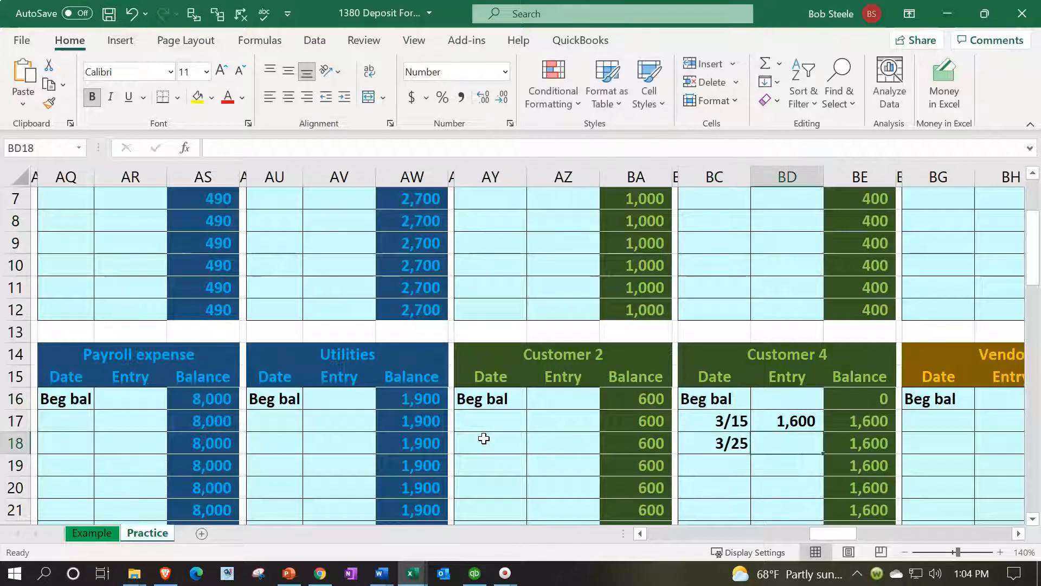
Link the 3/25 Customer 4 ledger entry in BD18 to the Accounts receivable journal credit in D6
{"action": "type", "text": "="}
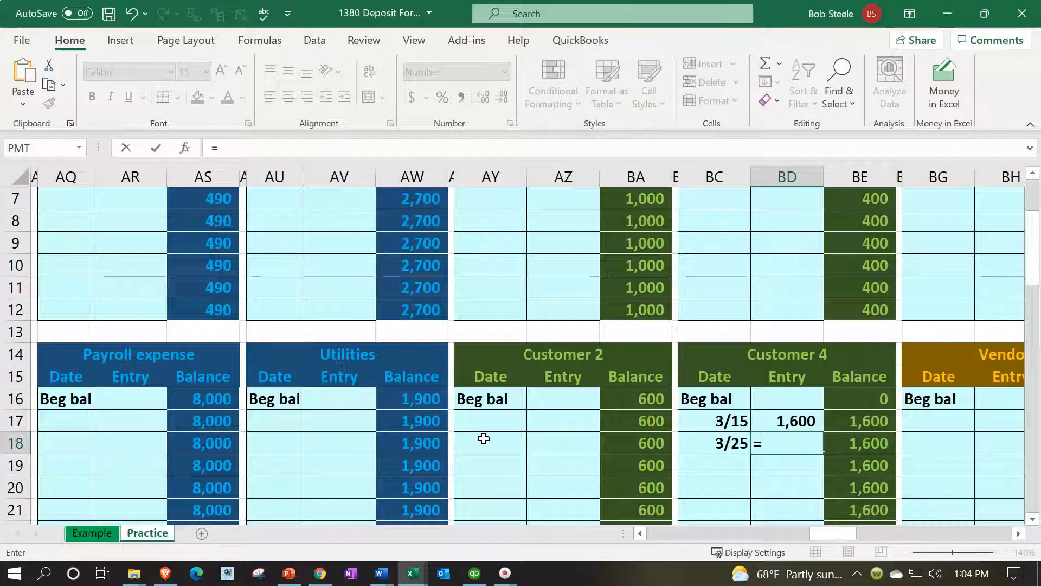
{"action": "key", "text": "Left"}
{"action": "key", "text": "Left"}
{"action": "key", "text": "Left"}
{"action": "key", "text": "Left"}
{"action": "key", "text": "Left"}
{"action": "key", "text": "Left"}
{"action": "key", "text": "Left"}
{"action": "key", "text": "Left"}
{"action": "key", "text": "Left"}
{"action": "key", "text": "Left"}
{"action": "key", "text": "Left"}
{"action": "key", "text": "Left"}
{"action": "key", "text": "Left"}
{"action": "key", "text": "Left"}
{"action": "key", "text": "Left"}
{"action": "key", "text": "Left"}
{"action": "key", "text": "Left"}
{"action": "key", "text": "Left"}
{"action": "key", "text": "Left"}
{"action": "key", "text": "Left"}
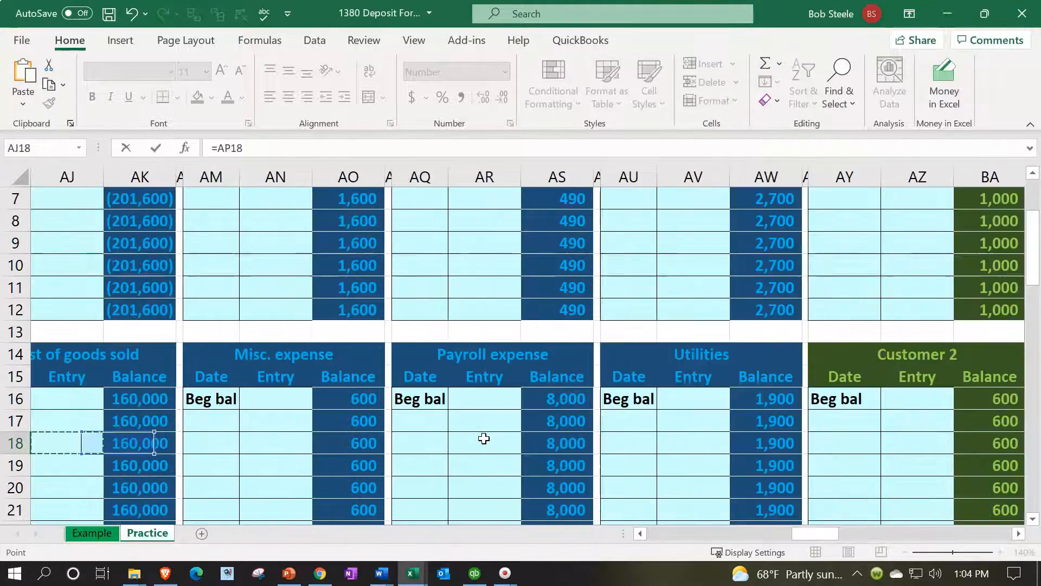
{"action": "key", "text": "Left"}
{"action": "key", "text": "Left"}
{"action": "key", "text": "Left"}
{"action": "key", "text": "Left"}
{"action": "key", "text": "Left"}
{"action": "key", "text": "Left"}
{"action": "key", "text": "Left"}
{"action": "key", "text": "Left"}
{"action": "key", "text": "Left"}
{"action": "key", "text": "Left"}
{"action": "key", "text": "Left"}
{"action": "key", "text": "Left"}
{"action": "key", "text": "Left"}
{"action": "key", "text": "Left"}
{"action": "key", "text": "Left"}
{"action": "key", "text": "Left"}
{"action": "key", "text": "Left"}
{"action": "key", "text": "Left"}
{"action": "key", "text": "Left"}
{"action": "key", "text": "Left"}
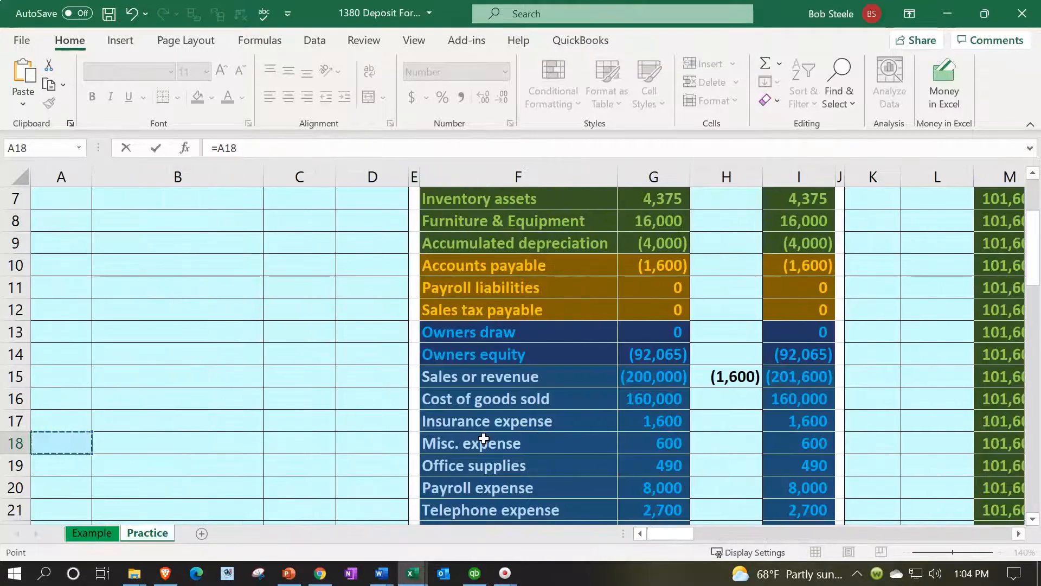
{"action": "key", "text": "Up"}
{"action": "key", "text": "Up"}
{"action": "key", "text": "Up"}
{"action": "key", "text": "Up"}
{"action": "key", "text": "Up"}
{"action": "key", "text": "Up"}
{"action": "key", "text": "Up"}
{"action": "key", "text": "Up"}
{"action": "key", "text": "Up"}
{"action": "key", "text": "Up"}
{"action": "key", "text": "Up"}
{"action": "key", "text": "Up"}
{"action": "key", "text": "Up"}
{"action": "key", "text": "Up"}
{"action": "key", "text": "Up"}
{"action": "key", "text": "Up"}
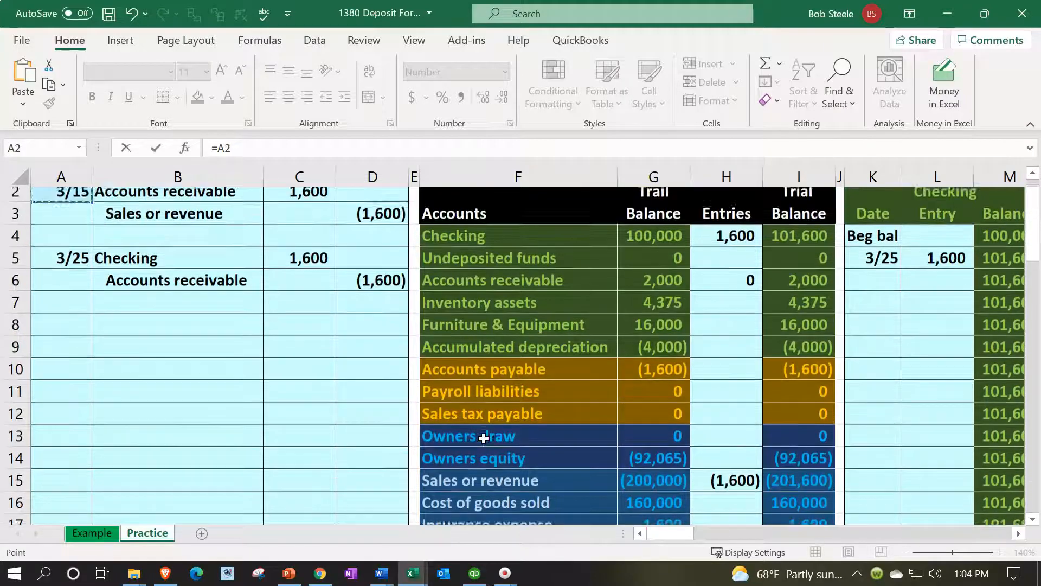
{"action": "key", "text": "Down"}
{"action": "key", "text": "Down"}
{"action": "key", "text": "Down"}
{"action": "key", "text": "Down"}
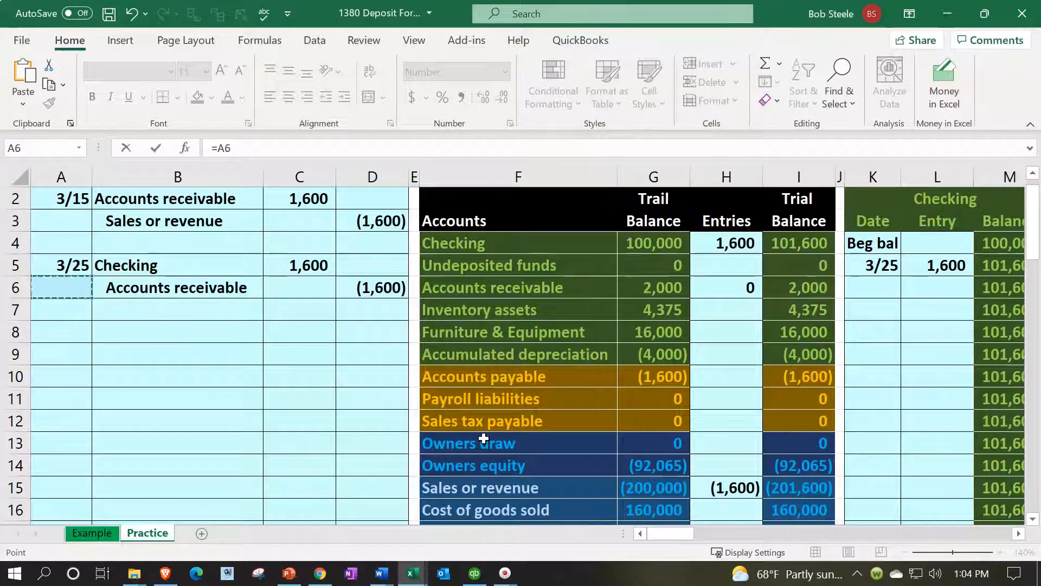
{"action": "key", "text": "Right"}
{"action": "key", "text": "Right"}
{"action": "key", "text": "Right"}
{"action": "key", "text": "Return"}
Check the Customer 4 balance in BE18 and the Accounts Receivable Subsidiary Ledger total and control difference in AY1 and AZ1
{"action": "key", "text": "Right"}
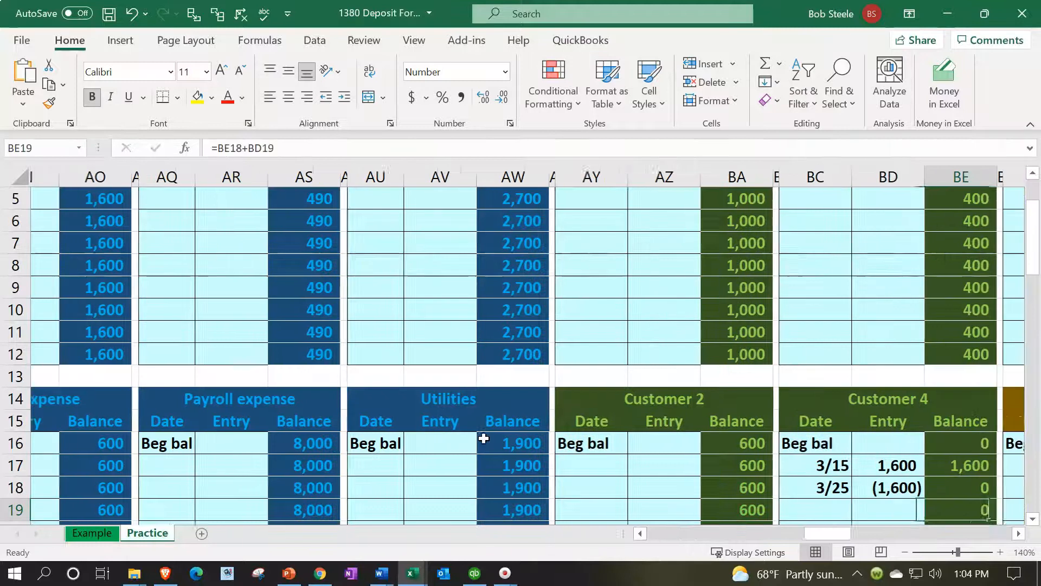
{"action": "key", "text": "Right"}
{"action": "key", "text": "Right"}
{"action": "key", "text": "Right"}
{"action": "key", "text": "Up"}
{"action": "key", "text": "Up"}
{"action": "key", "text": "Up"}
{"action": "key", "text": "Up"}
{"action": "key", "text": "Left"}
{"action": "key", "text": "Left"}
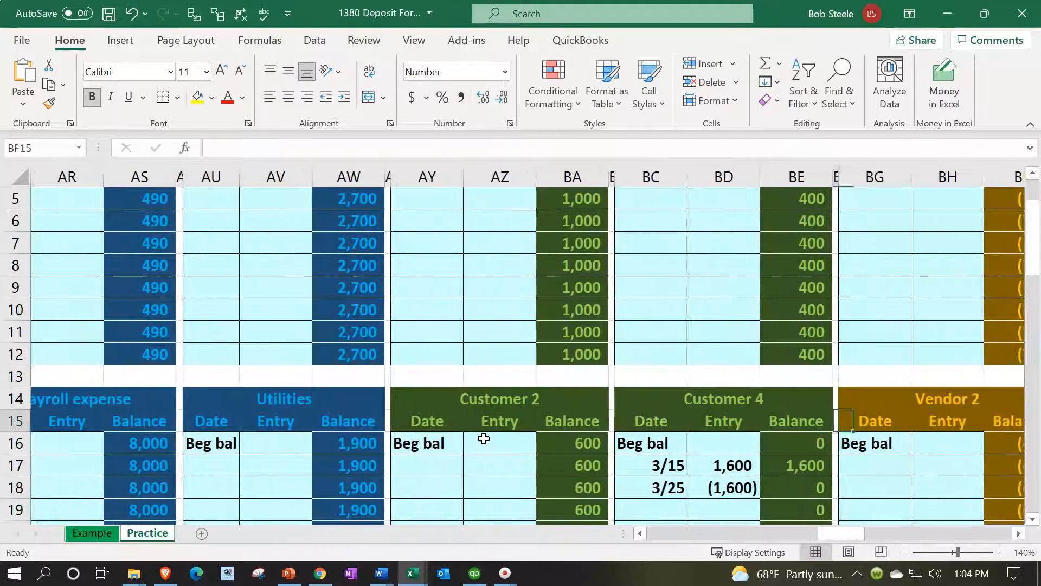
{"action": "key", "text": "Left"}
{"action": "key", "text": "Down"}
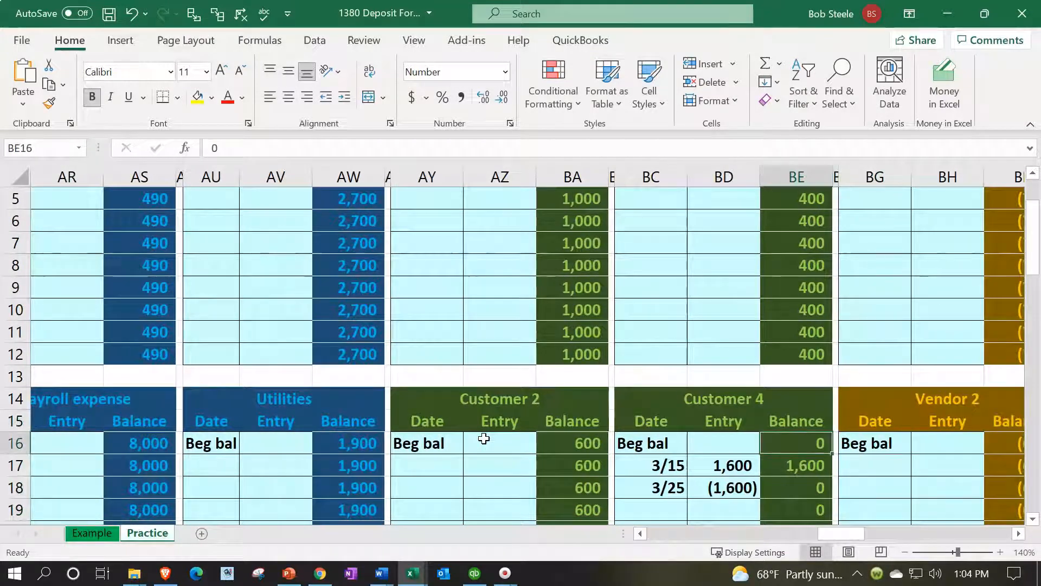
{"action": "left_click", "coordinate": [791, 491]}
{"action": "scroll", "coordinate": [794, 490], "scroll_direction": "up", "scroll_amount": 2}
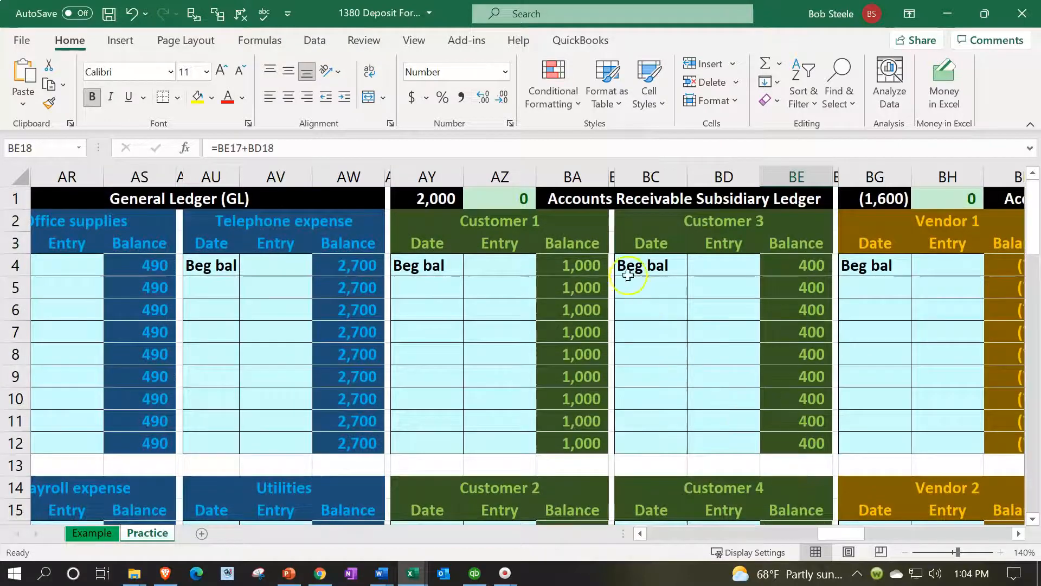
{"action": "left_click", "coordinate": [446, 201]}
{"action": "key", "text": "Right"}
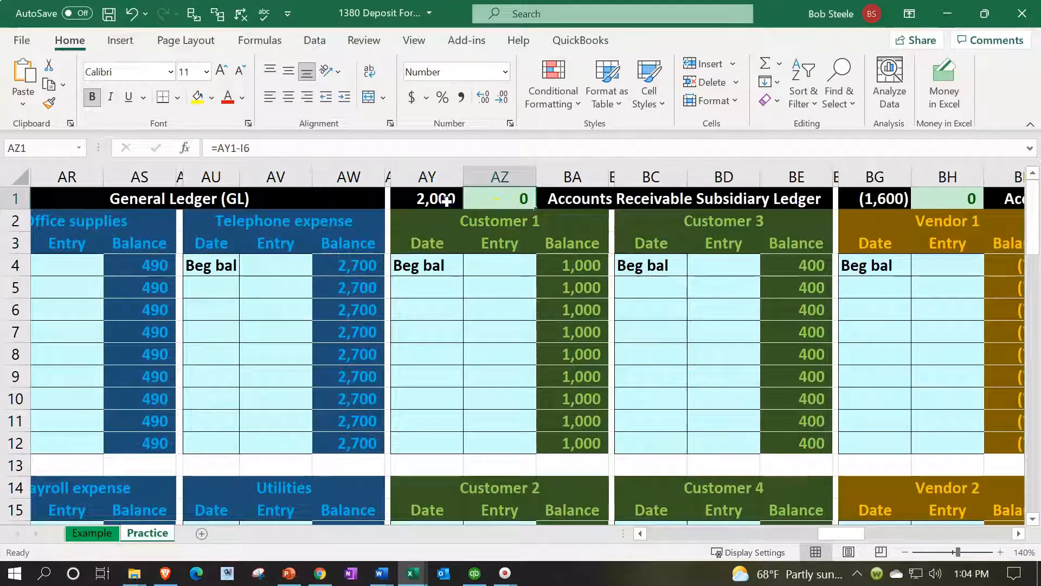
{"action": "key", "text": "Left"}
{"action": "key", "text": "Left"}
{"action": "key", "text": "Left"}
{"action": "key", "text": "Left"}
{"action": "key", "text": "Left"}
{"action": "key", "text": "Left"}
{"action": "key", "text": "Left"}
{"action": "key", "text": "Left"}
{"action": "key", "text": "Left"}
{"action": "key", "text": "Left"}
{"action": "key", "text": "Left"}
{"action": "key", "text": "Left"}
{"action": "key", "text": "Left"}
{"action": "key", "text": "Left"}
{"action": "key", "text": "Left"}
{"action": "key", "text": "Left"}
{"action": "key", "text": "Left"}
{"action": "key", "text": "Left"}
{"action": "key", "text": "Left"}
{"action": "key", "text": "Left"}
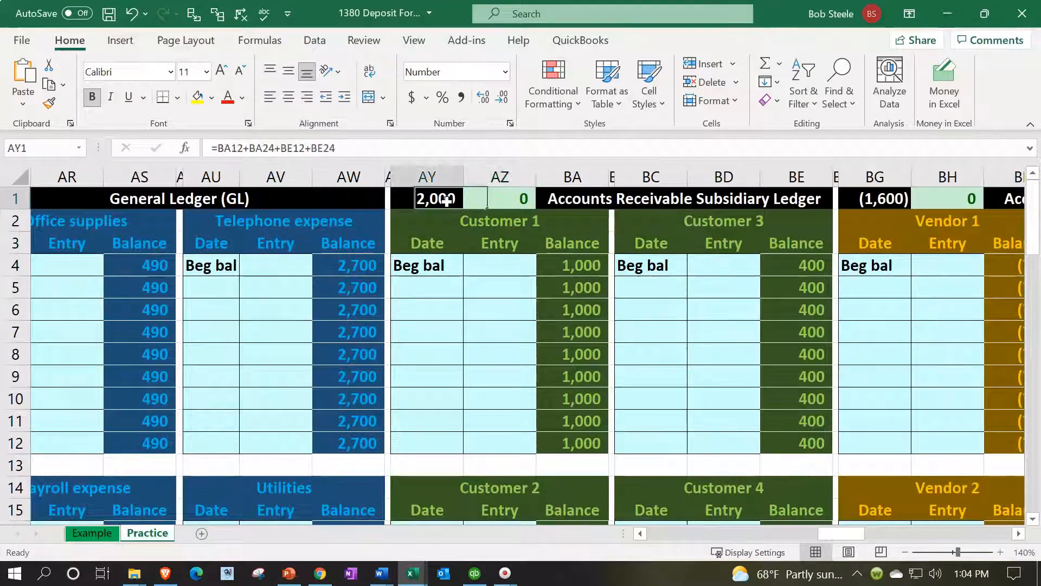
Fill the 3/25 journal entry in A5:D6 with the lightest green theme color
{"action": "key", "text": "ctrl+Home"}
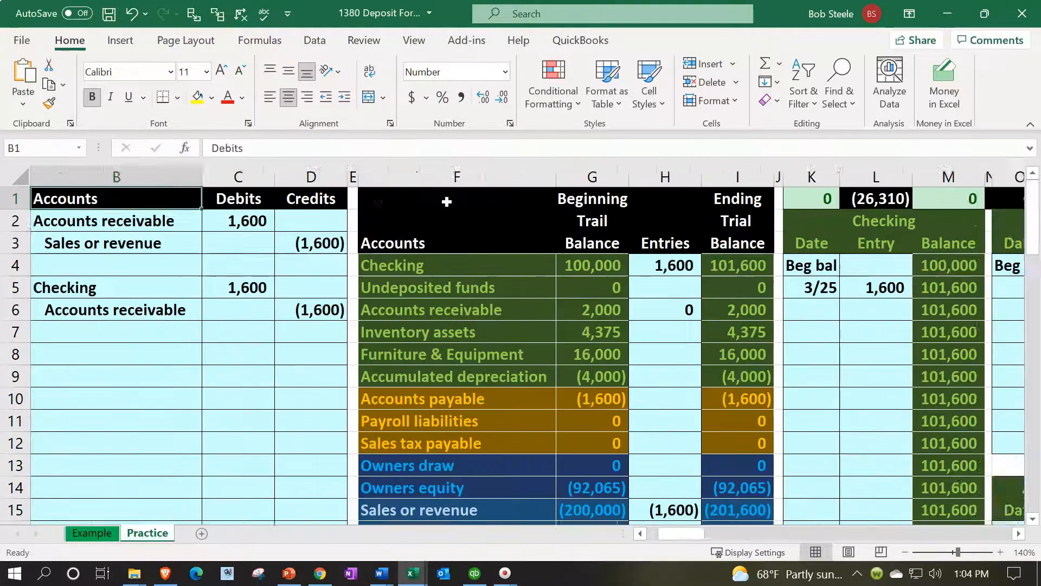
{"action": "left_click_drag", "start_coordinate": [64, 287], "coordinate": [350, 298]}
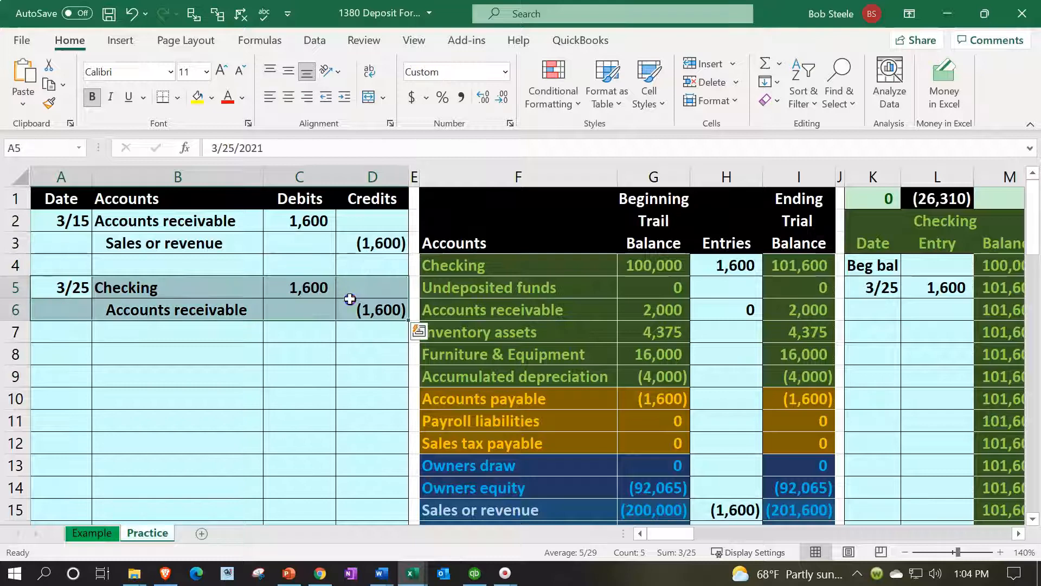
{"action": "right_click", "coordinate": [350, 298]}
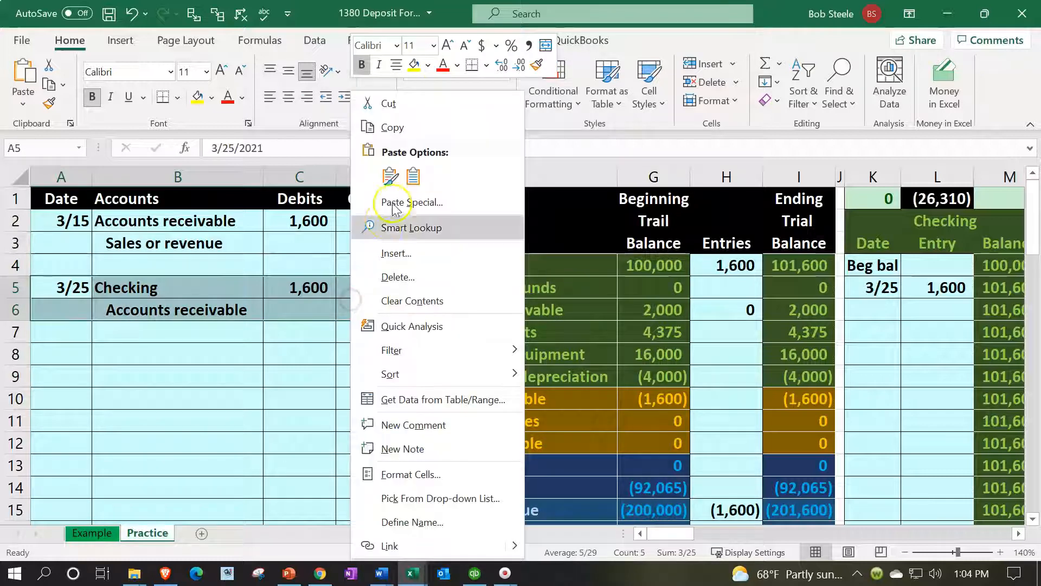
{"action": "left_click", "coordinate": [428, 64]}
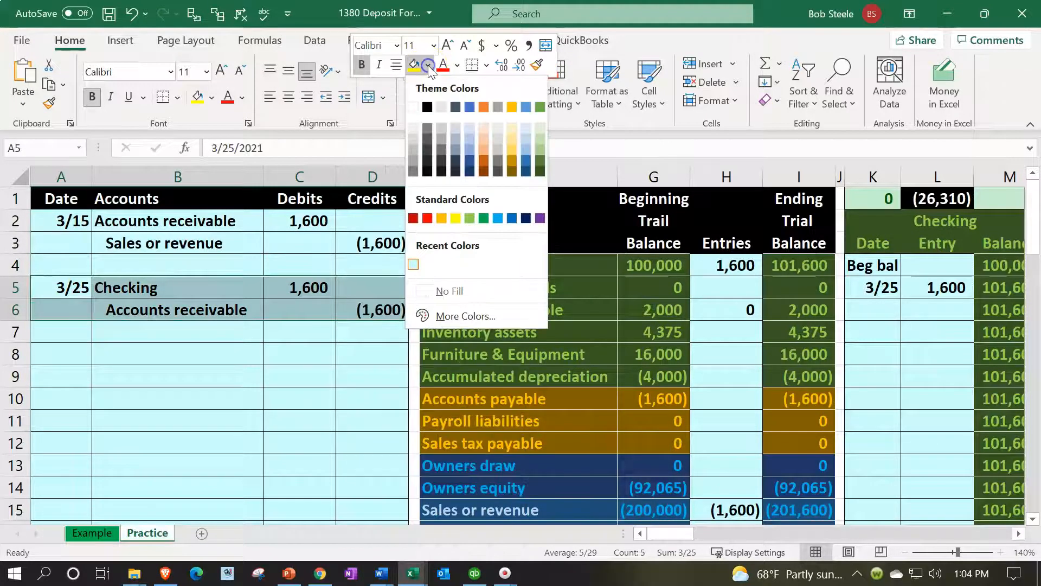
{"action": "left_click", "coordinate": [540, 127]}
{"action": "left_click", "coordinate": [85, 351]}
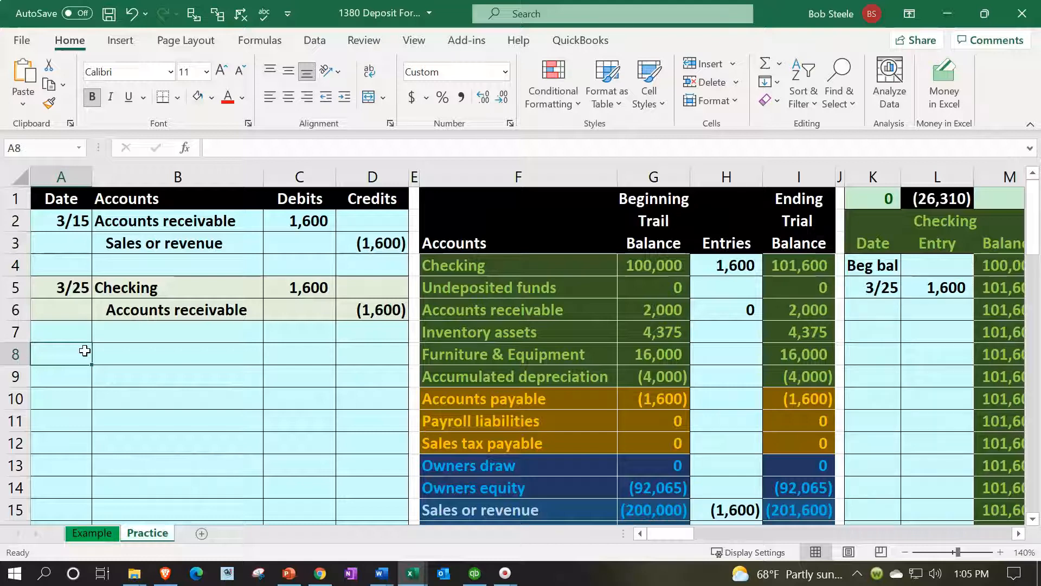
{"action": "left_click", "coordinate": [486, 293]}
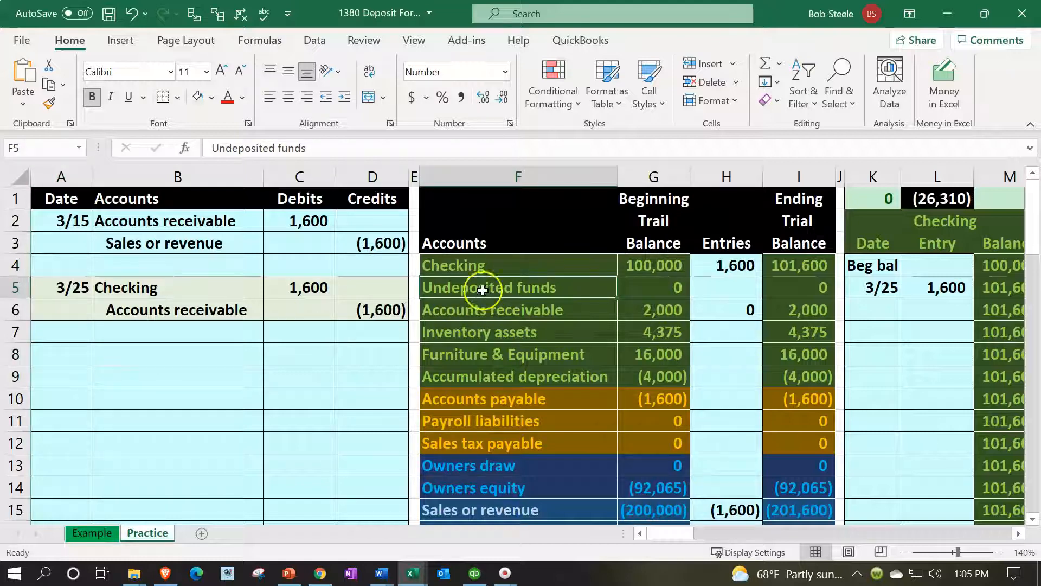
{"action": "left_click", "coordinate": [474, 271]}
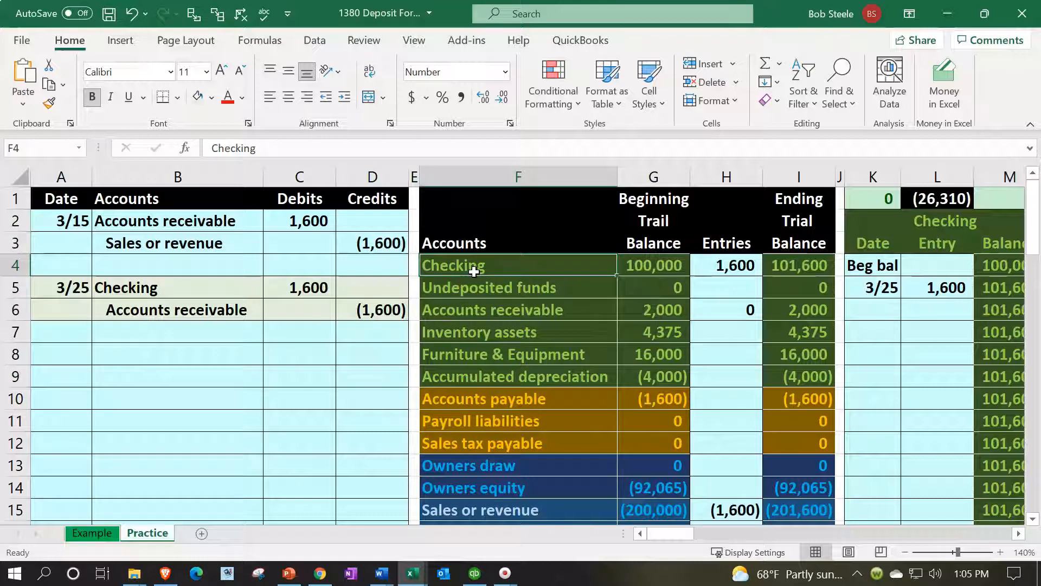
Start a 4/10 journal entry in row 8, linking B8 to Accounts receivable in B2 and B9 to Sales or revenue in B3
{"action": "left_click", "coordinate": [80, 355]}
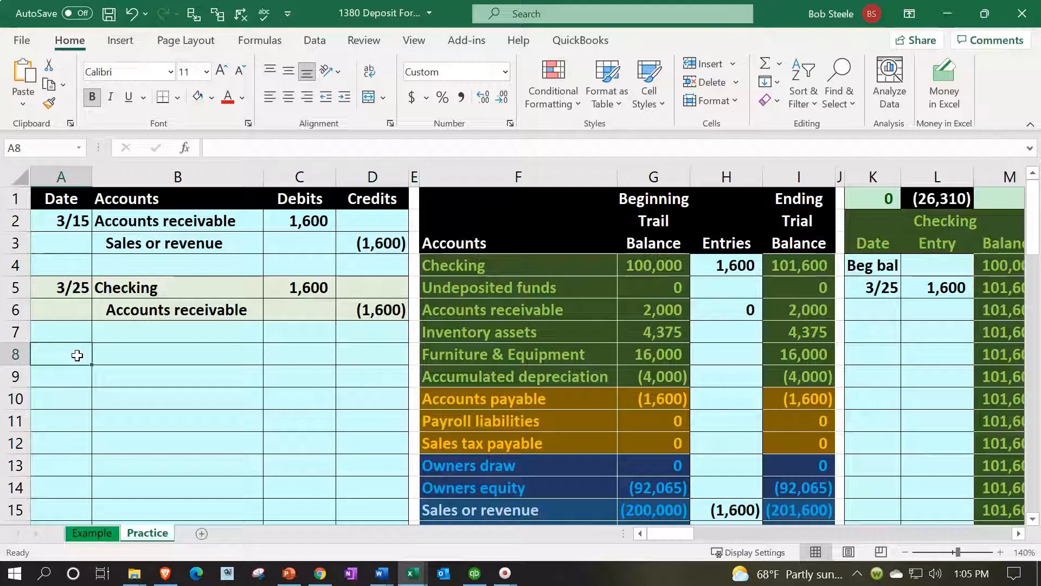
{"action": "type", "text": "4/10"}
{"action": "key", "text": "Tab"}
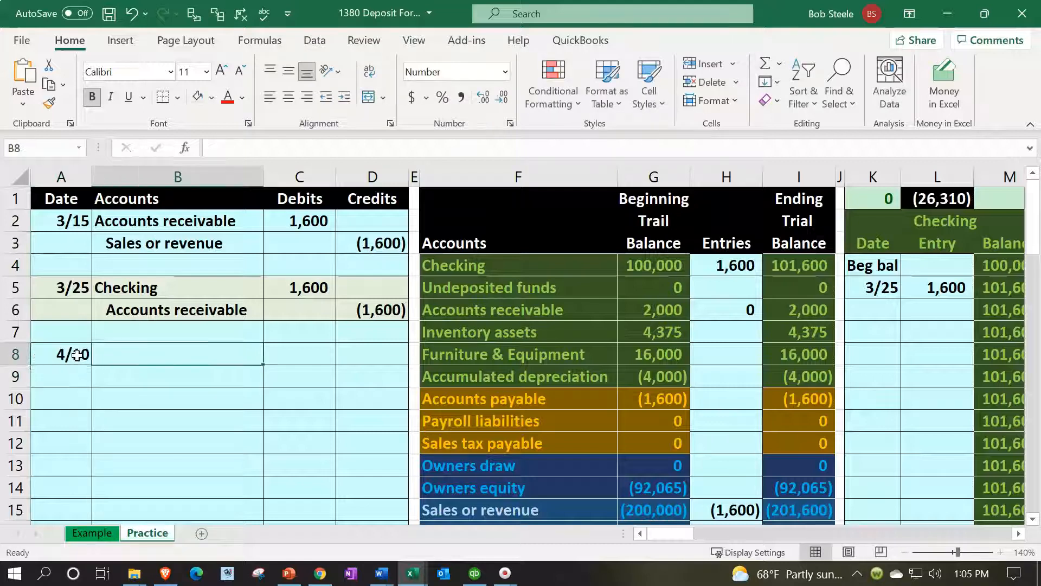
{"action": "type", "text": "="}
{"action": "key", "text": "Up"}
{"action": "key", "text": "Up"}
{"action": "key", "text": "Up"}
{"action": "key", "text": "Up"}
{"action": "key", "text": "Up"}
{"action": "key", "text": "Up"}
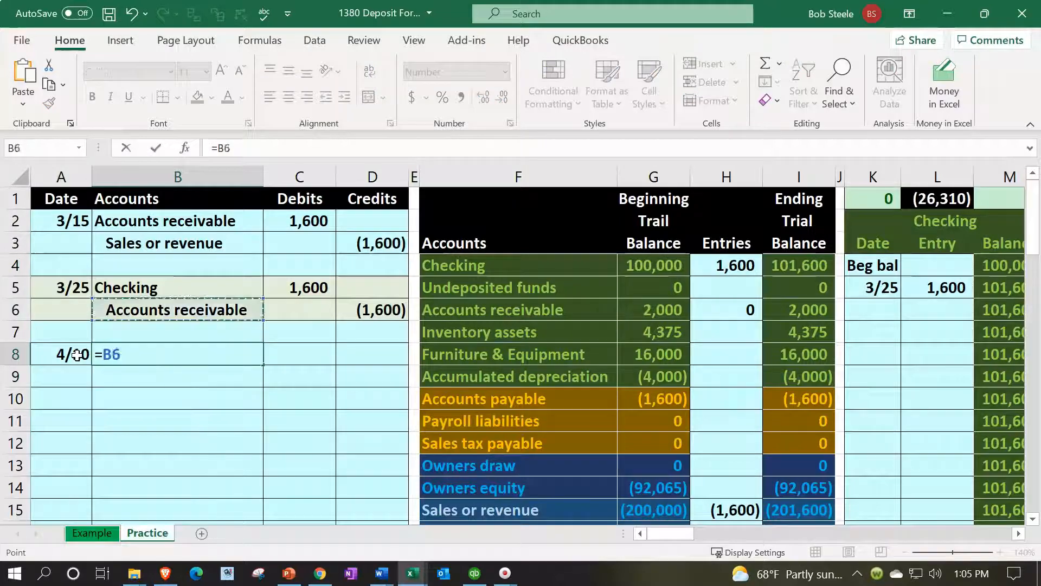
{"action": "key", "text": "Return"}
{"action": "type", "text": "="}
{"action": "key", "text": "Up"}
{"action": "key", "text": "Up"}
{"action": "key", "text": "Up"}
{"action": "key", "text": "Up"}
{"action": "key", "text": "Up"}
{"action": "key", "text": "Up"}
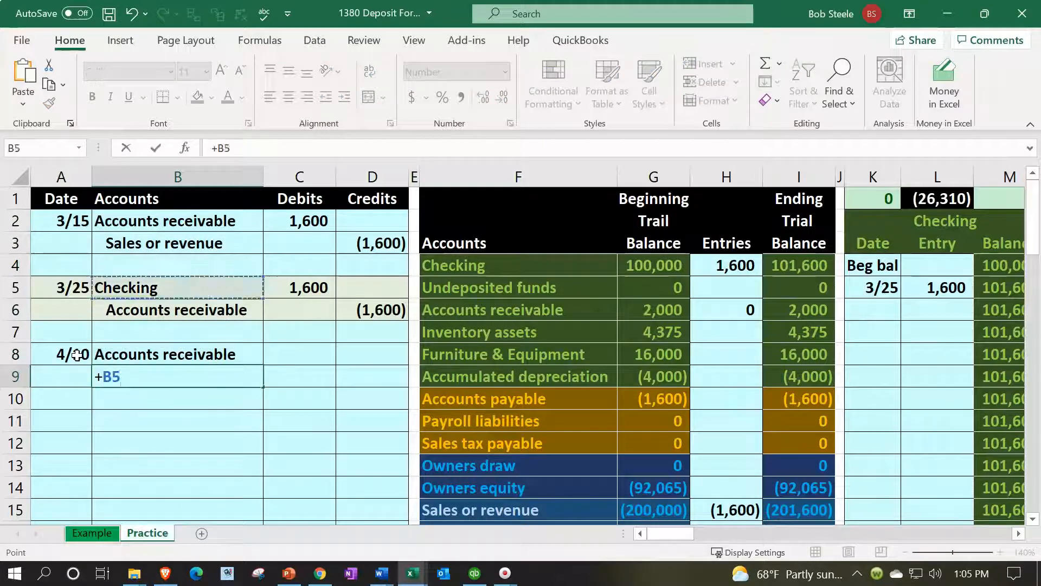
{"action": "key", "text": "Return"}
Enter a debit of 1400 in C8 and link the credit in D9 to the negative of C8
{"action": "key", "text": "Right"}
{"action": "key", "text": "Up"}
{"action": "key", "text": "Up"}
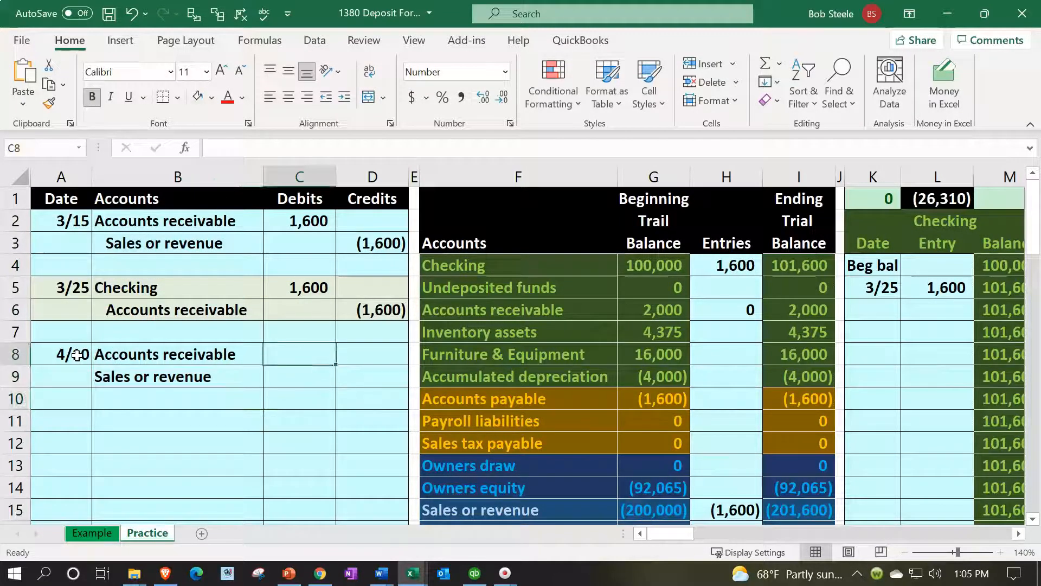
{"action": "type", "text": "1400"}
{"action": "key", "text": "Return"}
{"action": "key", "text": "Right"}
{"action": "type", "text": "=-"}
{"action": "key", "text": "Left"}
{"action": "key", "text": "Up"}
{"action": "key", "text": "Return"}
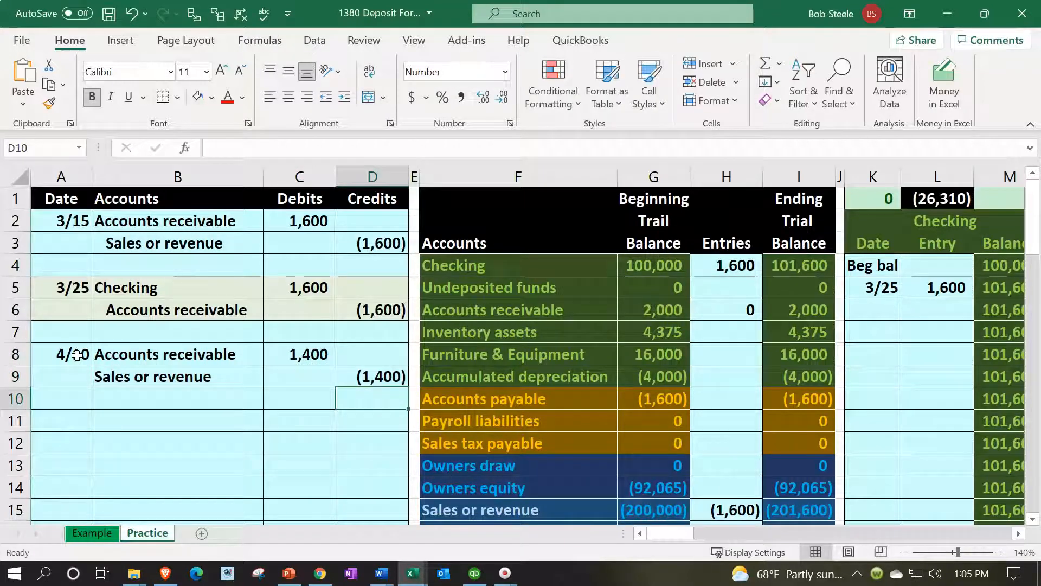
Indent the Sales or revenue account name in B9
{"action": "left_click", "coordinate": [124, 369]}
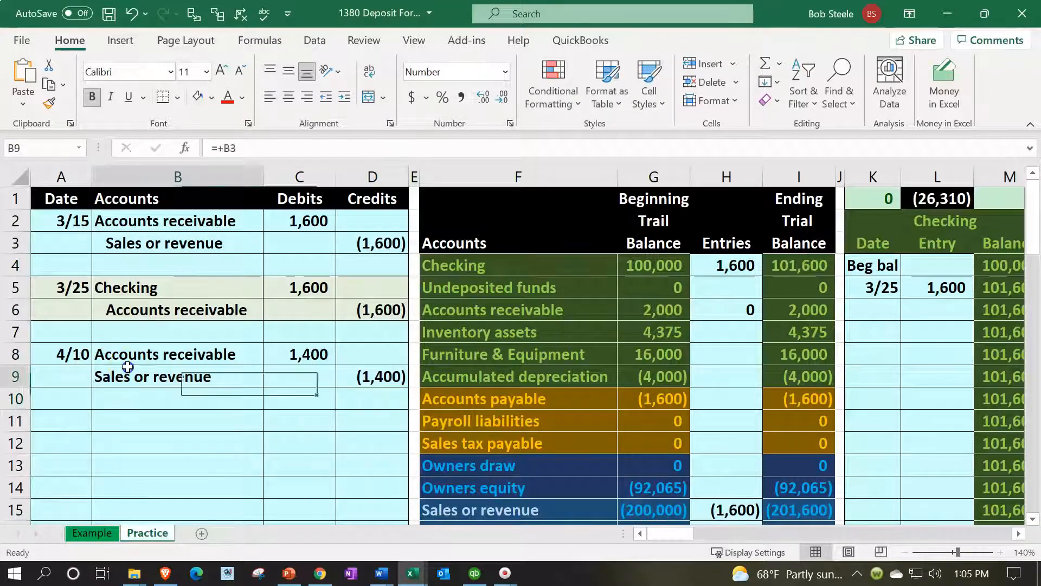
{"action": "left_click", "coordinate": [345, 95]}
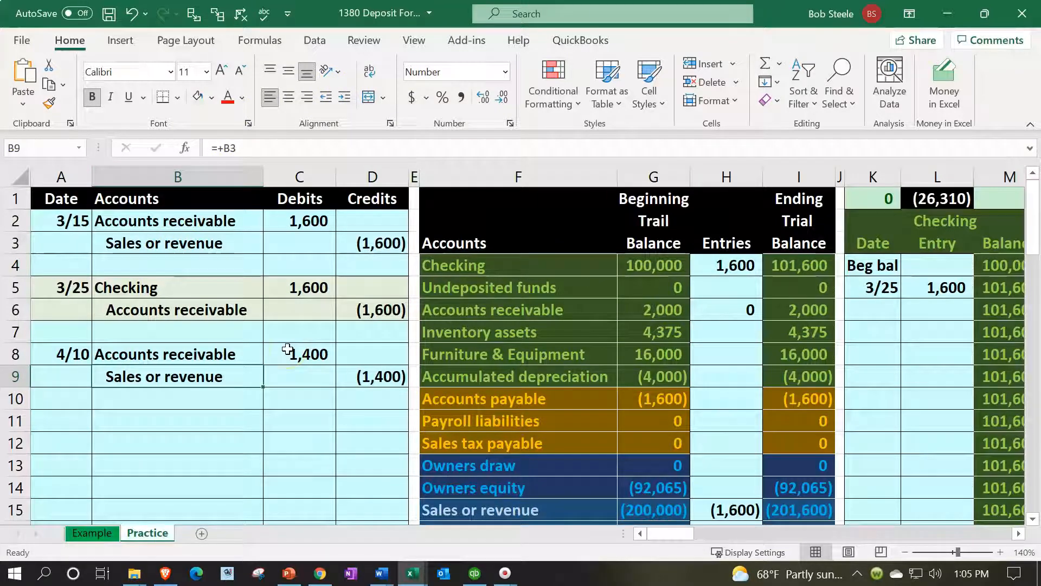
Add the 4/10 debit in C8 to the Accounts receivable entries formula in H6 of the trial balance
{"action": "left_click", "coordinate": [241, 349]}
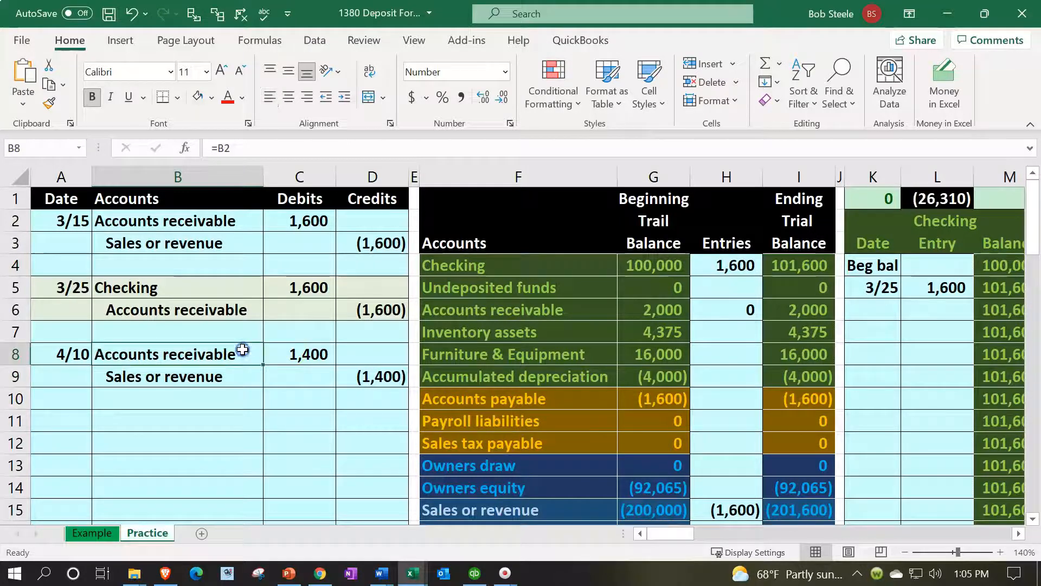
{"action": "key", "text": "Right"}
{"action": "key", "text": "Right"}
{"action": "key", "text": "Right"}
{"action": "key", "text": "Right"}
{"action": "key", "text": "Right"}
{"action": "key", "text": "Right"}
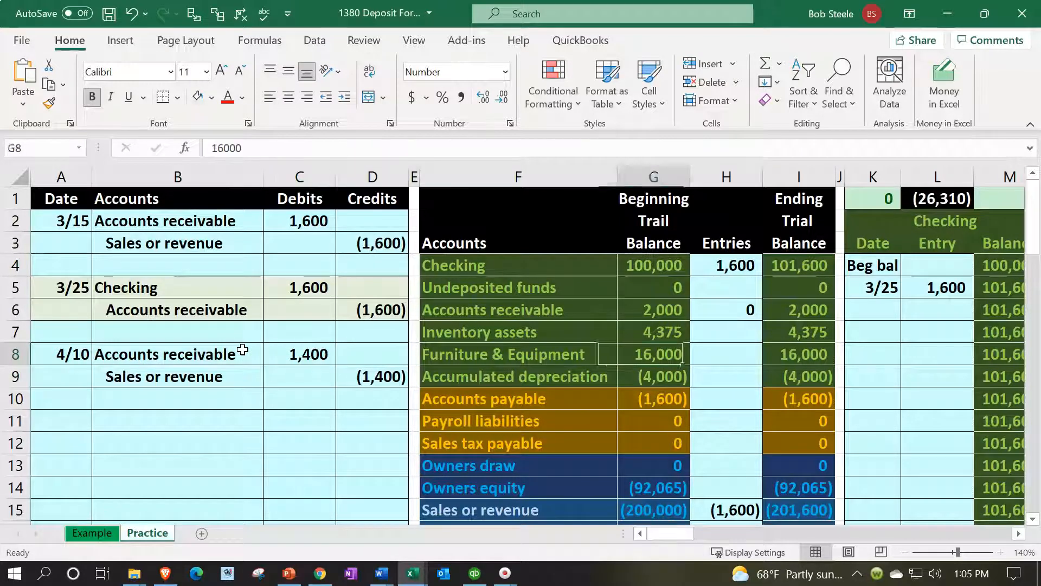
{"action": "key", "text": "Up"}
{"action": "key", "text": "Up"}
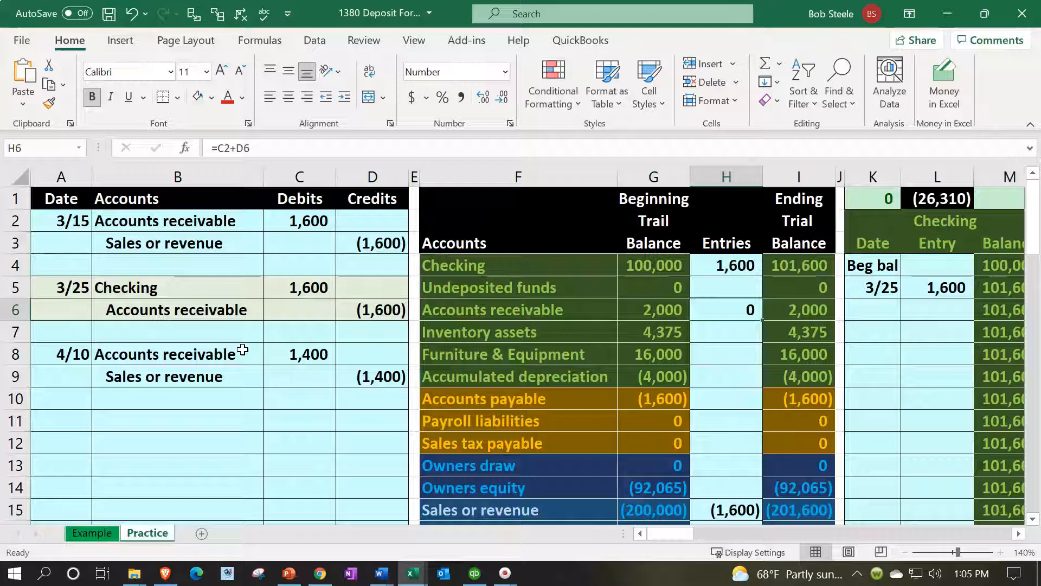
{"action": "key", "text": "F2"}
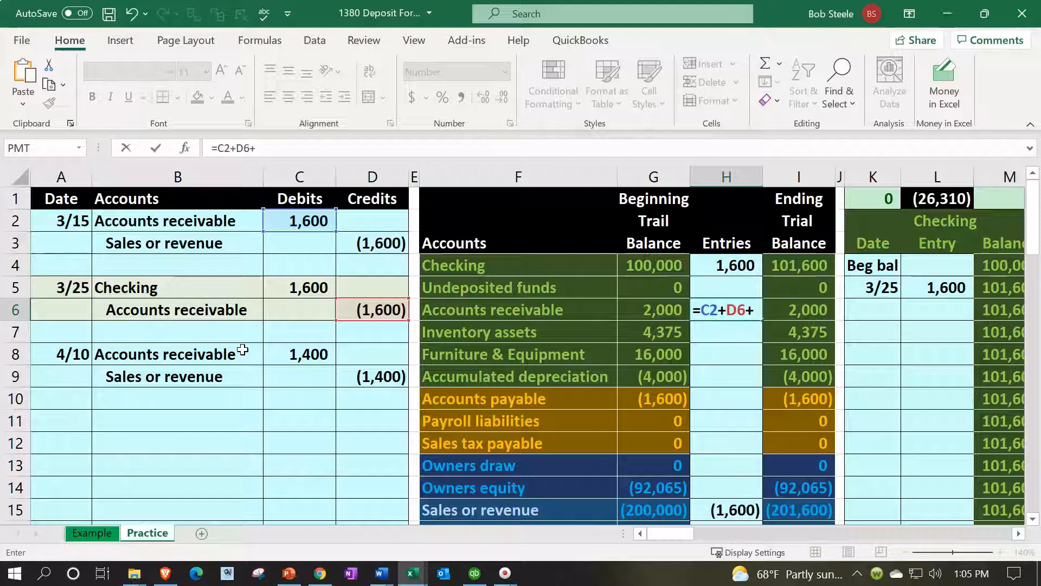
{"action": "key", "text": "Down"}
{"action": "key", "text": "Down"}
{"action": "key", "text": "Left"}
{"action": "key", "text": "Left"}
{"action": "key", "text": "Left"}
{"action": "key", "text": "Left"}
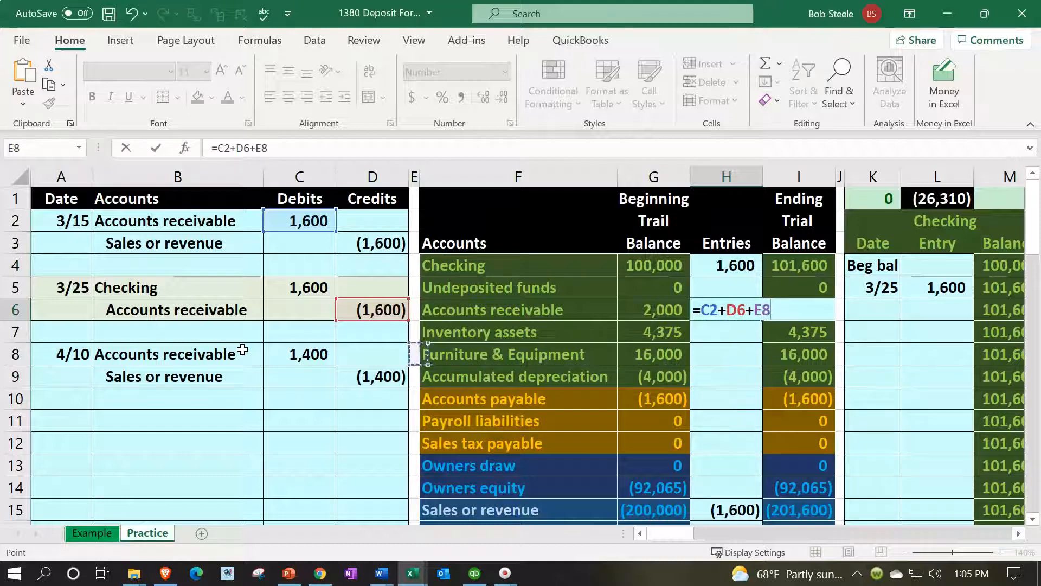
{"action": "key", "text": "Left"}
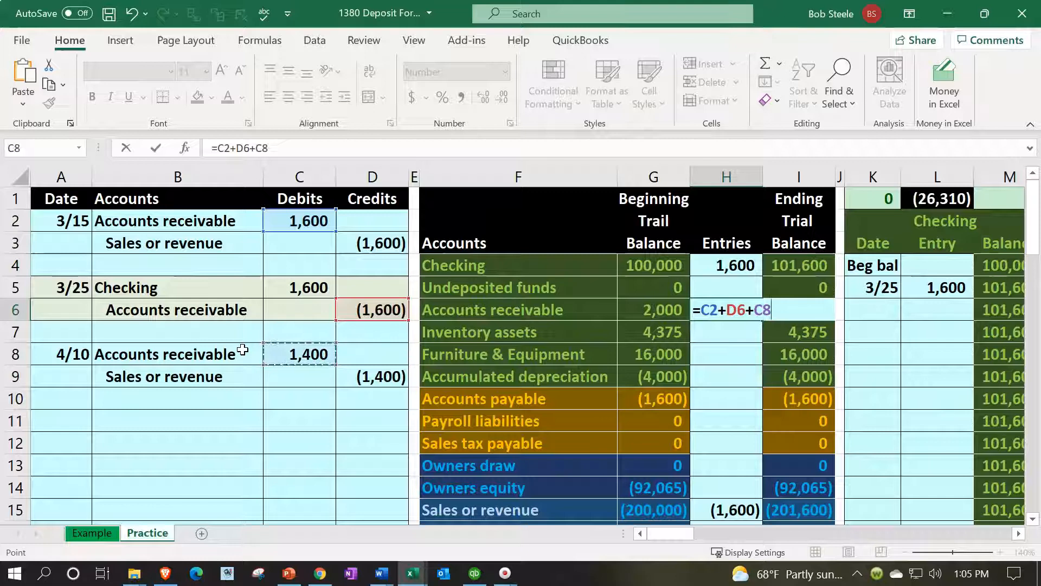
{"action": "key", "text": "Return"}
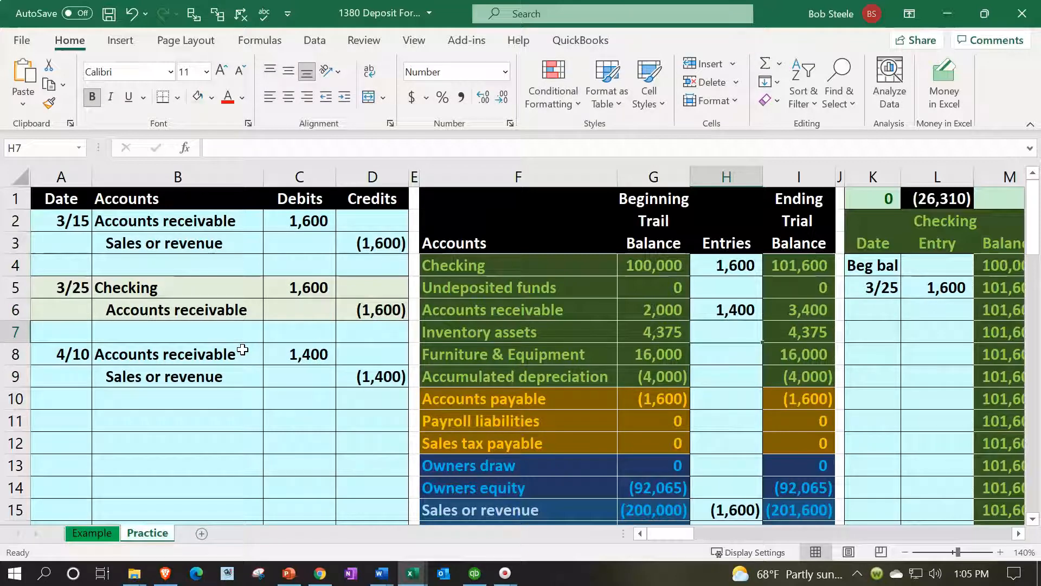
Add the 4/10 credit in D9 to the Sales or revenue entries formula in H15 and check the ending total in I23
{"action": "key", "text": "Up"}
{"action": "key", "text": "Right"}
{"action": "key", "text": "Down"}
{"action": "key", "text": "Down"}
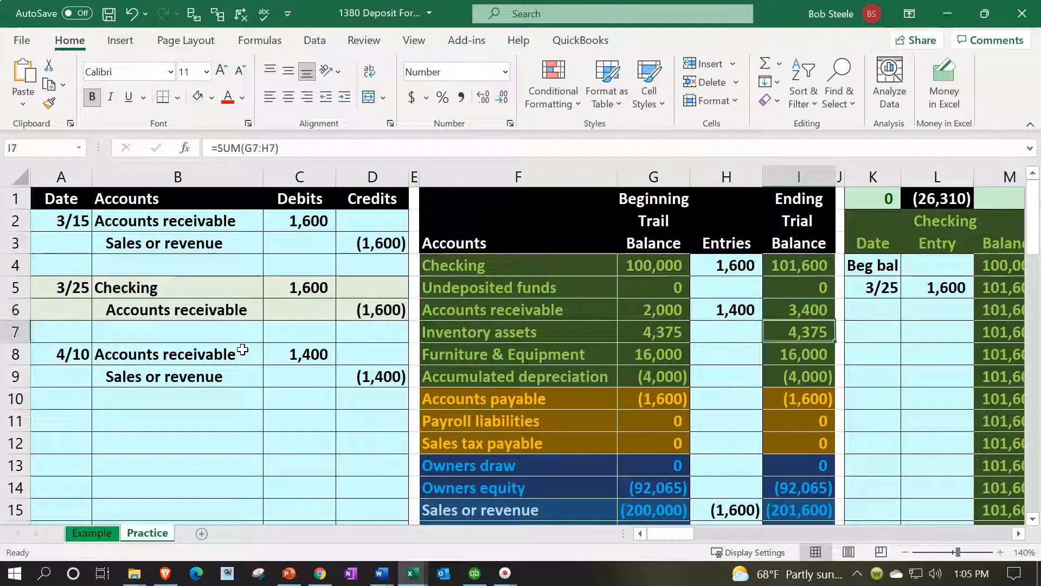
{"action": "key", "text": "Left"}
{"action": "key", "text": "Left"}
{"action": "key", "text": "Left"}
{"action": "key", "text": "Left"}
{"action": "key", "text": "Left"}
{"action": "key", "text": "Down"}
{"action": "key", "text": "Left"}
{"action": "key", "text": "Left"}
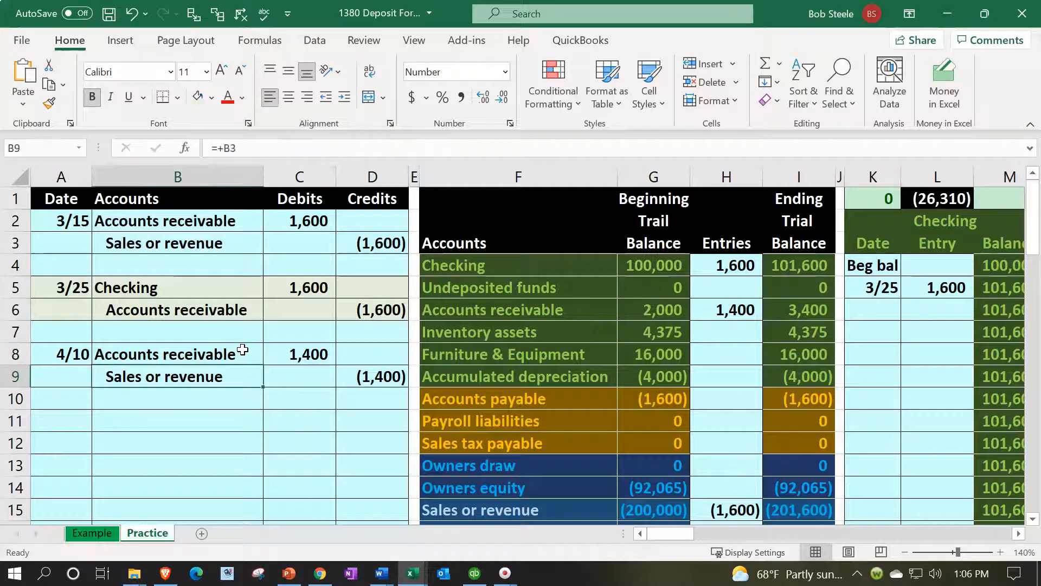
{"action": "key", "text": "Right"}
{"action": "key", "text": "Right"}
{"action": "key", "text": "Down"}
{"action": "key", "text": "Down"}
{"action": "key", "text": "Down"}
{"action": "key", "text": "Down"}
{"action": "key", "text": "Down"}
{"action": "key", "text": "Down"}
{"action": "key", "text": "Down"}
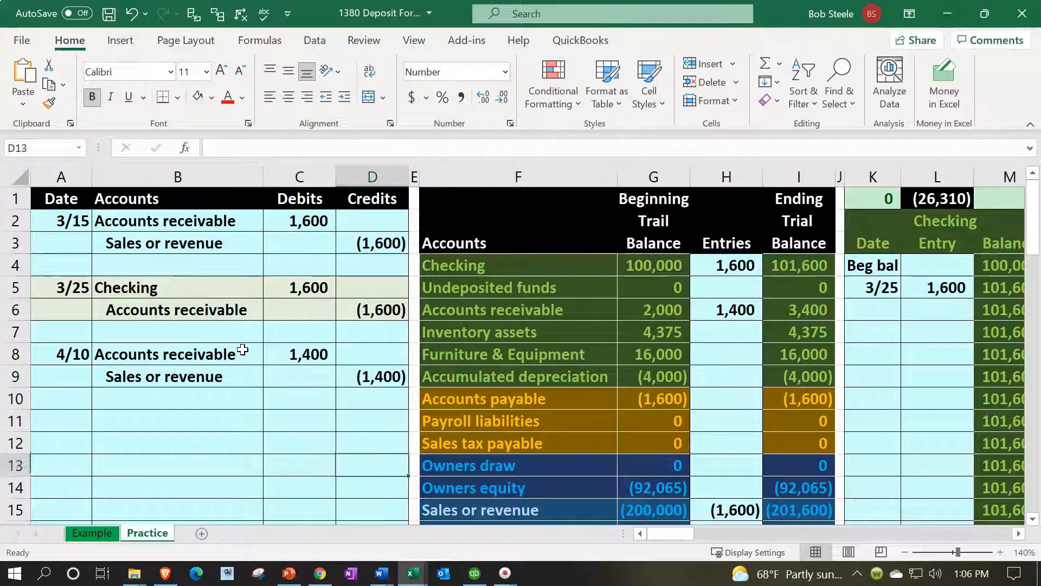
{"action": "key", "text": "Right"}
{"action": "key", "text": "Right"}
{"action": "key", "text": "Right"}
{"action": "key", "text": "Right"}
{"action": "key", "text": "Up"}
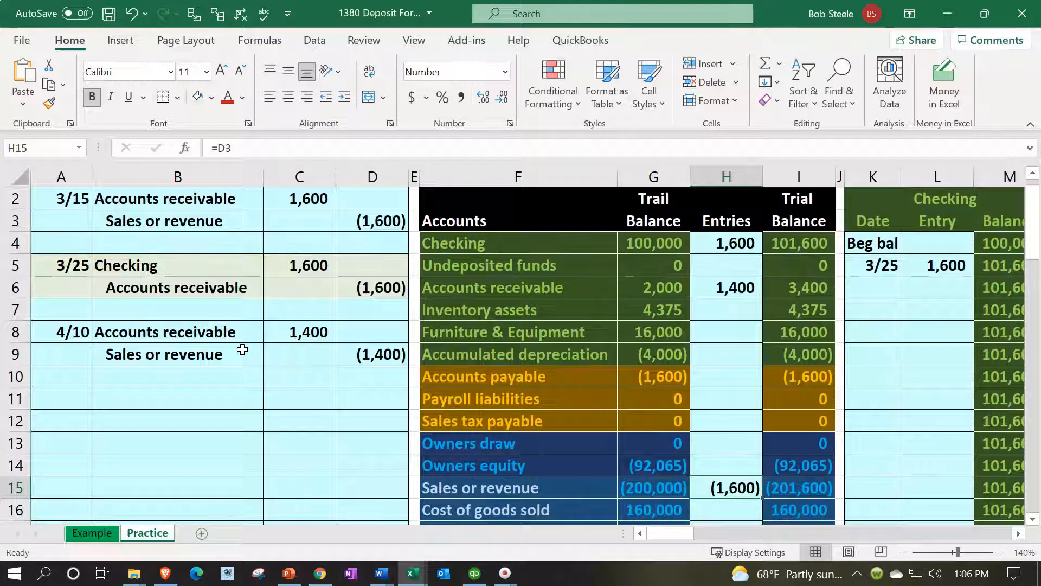
{"action": "key", "text": "F2"}
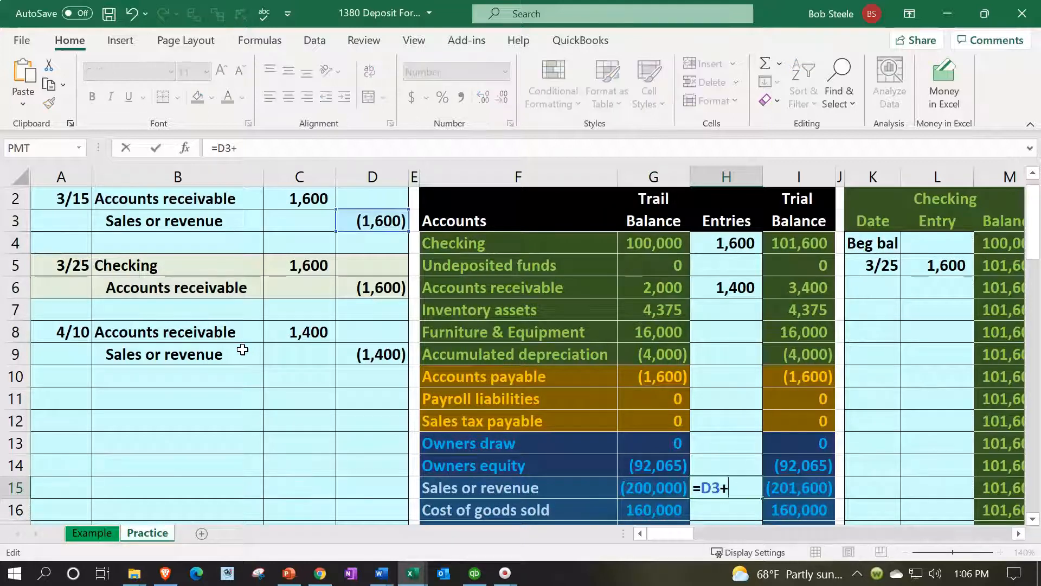
{"action": "key", "text": "Up"}
{"action": "key", "text": "Up"}
{"action": "key", "text": "Left"}
{"action": "key", "text": "Left"}
{"action": "key", "text": "Left"}
{"action": "key", "text": "Left"}
{"action": "key", "text": "Up"}
{"action": "key", "text": "Up"}
{"action": "key", "text": "Up"}
{"action": "key", "text": "Up"}
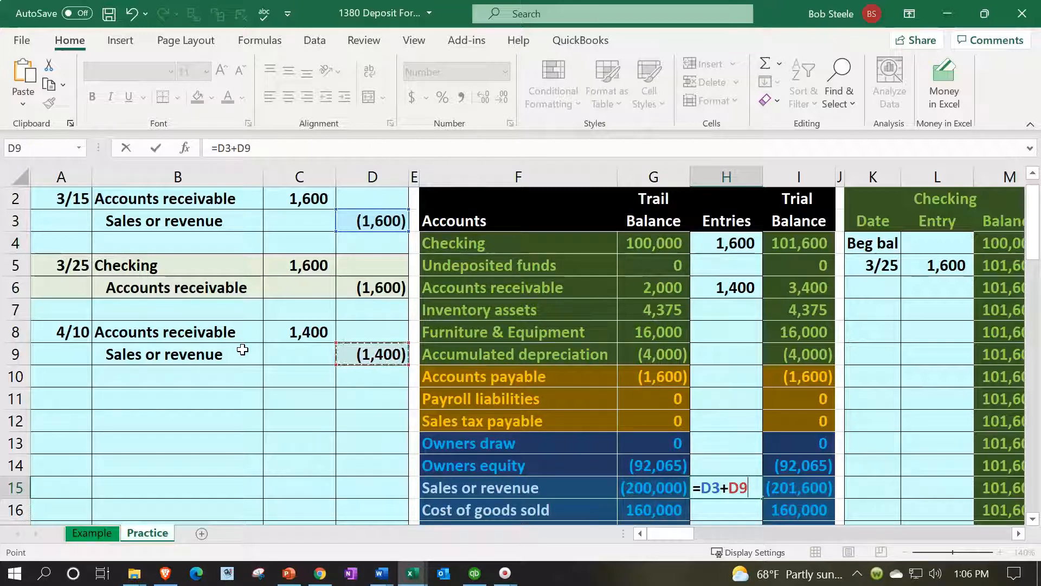
{"action": "key", "text": "Return"}
{"action": "key", "text": "Right"}
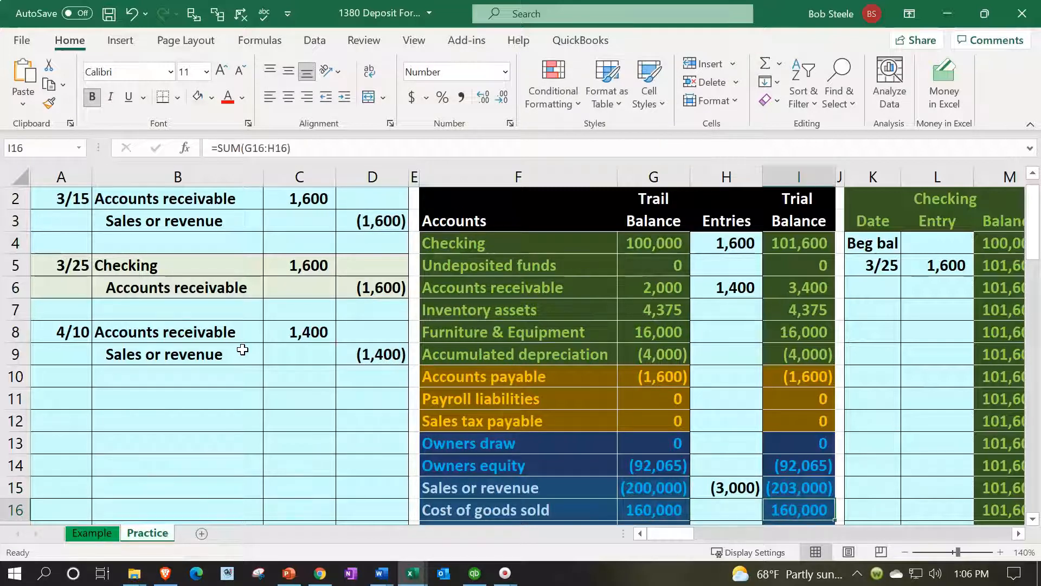
{"action": "key", "text": "Up"}
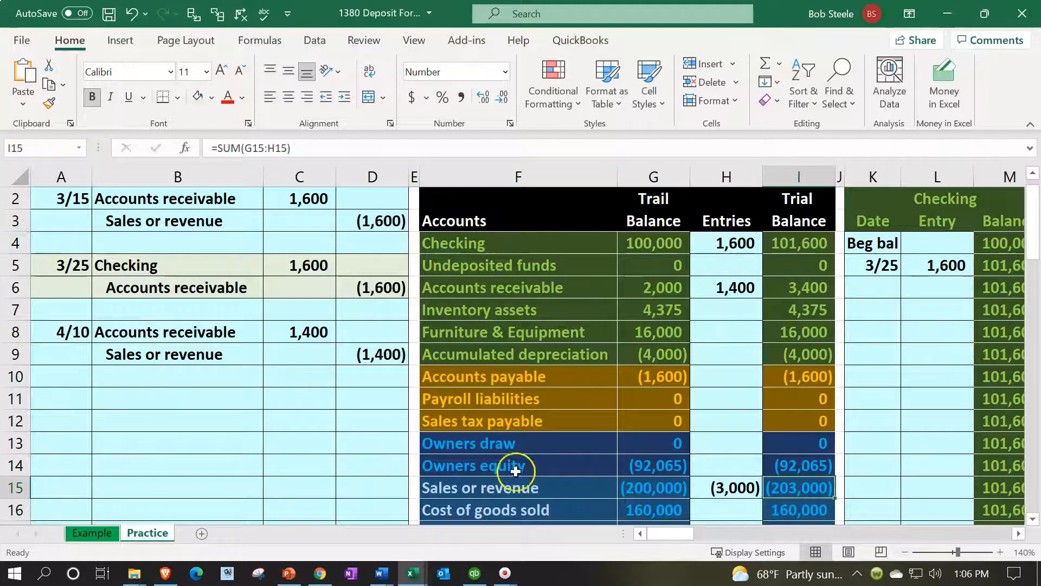
{"action": "scroll", "coordinate": [521, 461], "scroll_direction": "down", "scroll_amount": 3}
{"action": "left_click", "coordinate": [814, 459]}
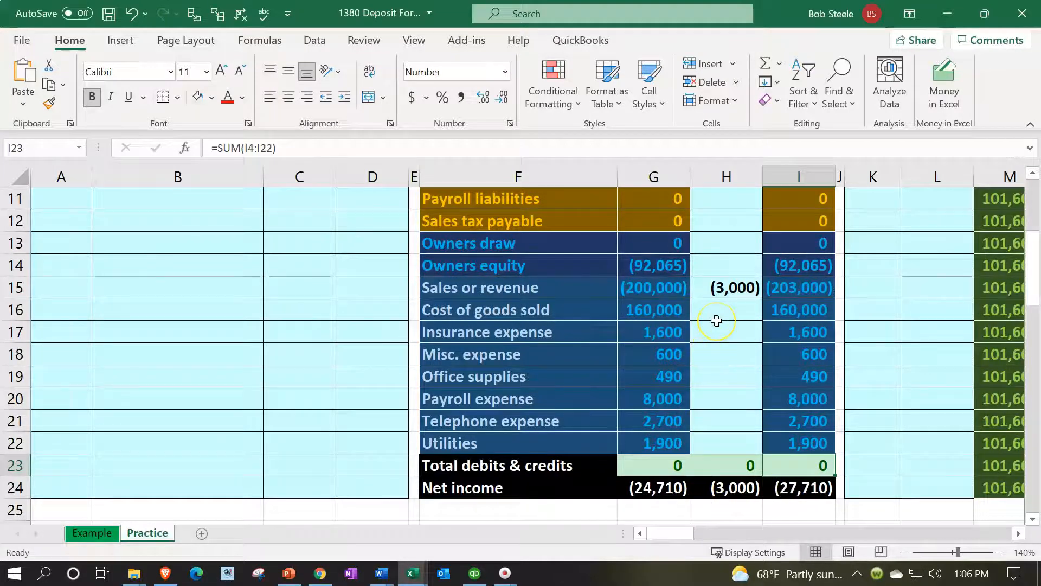
{"action": "scroll", "coordinate": [717, 320], "scroll_direction": "up", "scroll_amount": 3}
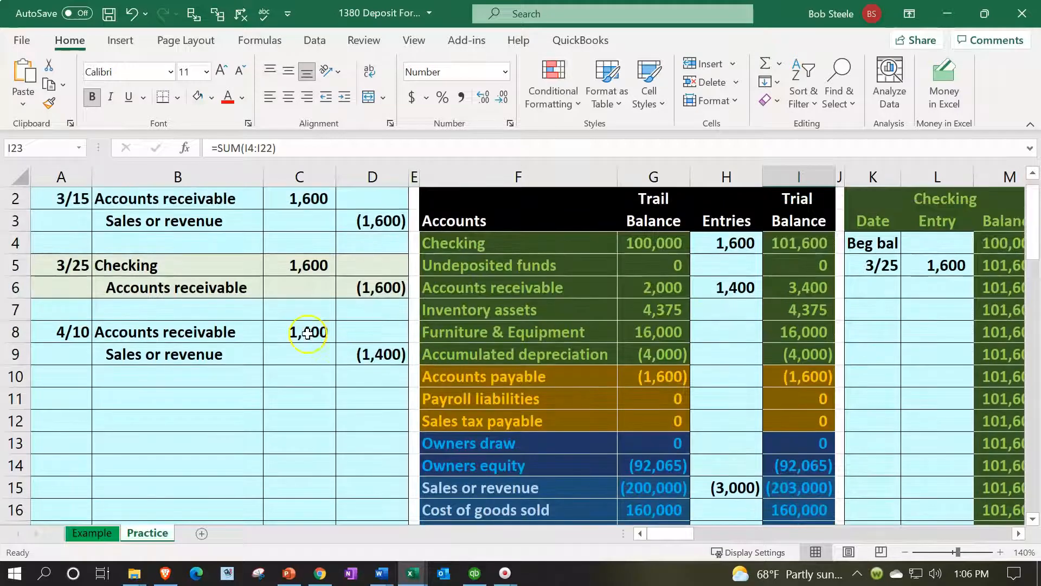
Enter the date 4/10 in O19, the next open row of the Accounts receivable ledger
{"action": "left_click", "coordinate": [308, 333]}
{"action": "key", "text": "Right"}
{"action": "key", "text": "Right"}
{"action": "key", "text": "Right"}
{"action": "key", "text": "Right"}
{"action": "key", "text": "Right"}
{"action": "key", "text": "Right"}
{"action": "key", "text": "Right"}
{"action": "key", "text": "Right"}
{"action": "key", "text": "Right"}
{"action": "key", "text": "Right"}
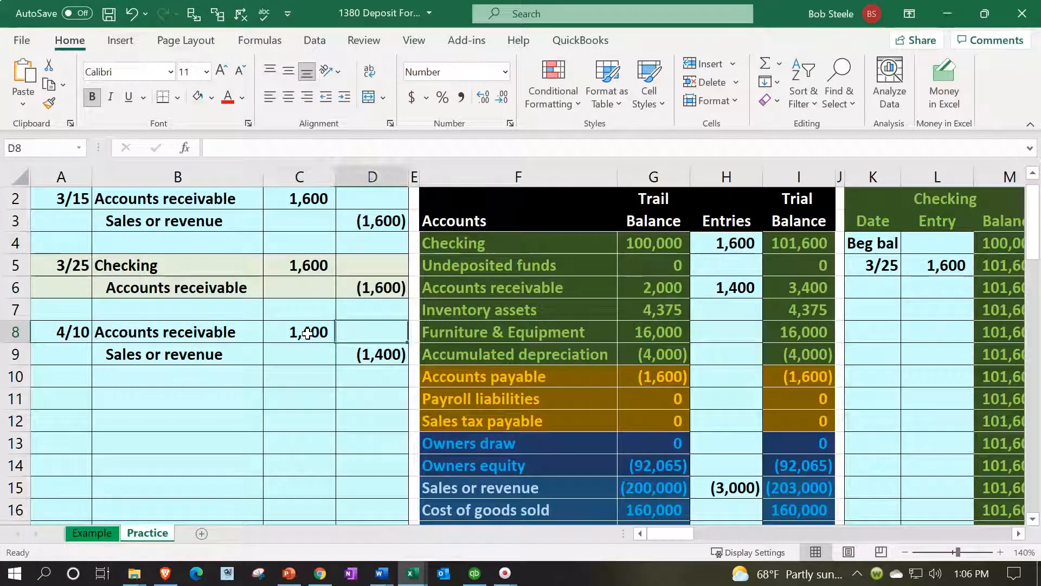
{"action": "key", "text": "Right"}
{"action": "key", "text": "Right"}
{"action": "key", "text": "Right"}
{"action": "key", "text": "Right"}
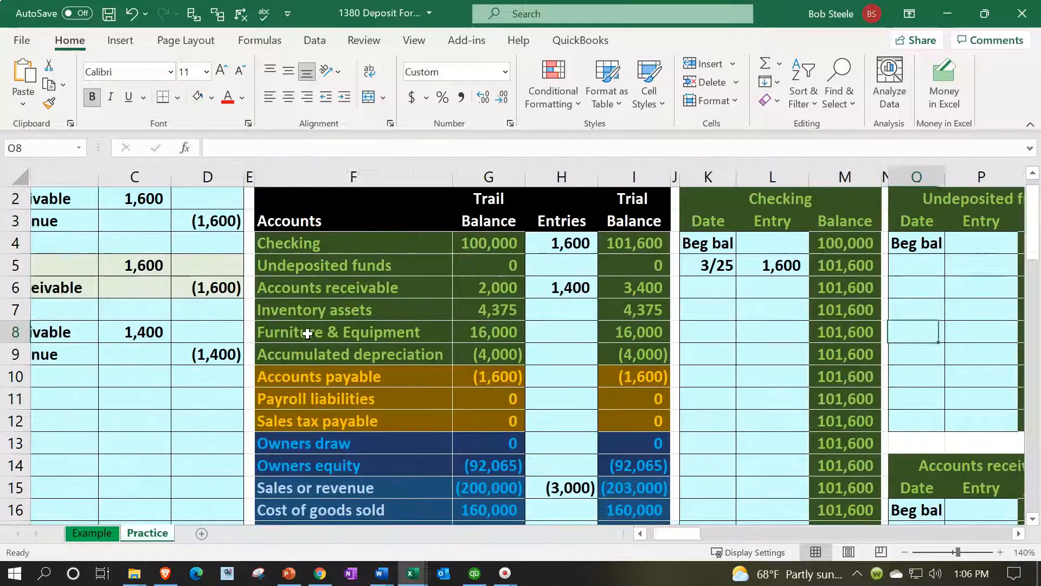
{"action": "key", "text": "Down"}
{"action": "key", "text": "Down"}
{"action": "key", "text": "Down"}
{"action": "key", "text": "Down"}
{"action": "key", "text": "Down"}
{"action": "key", "text": "Down"}
{"action": "key", "text": "Down"}
{"action": "key", "text": "Down"}
{"action": "key", "text": "Down"}
{"action": "key", "text": "Down"}
{"action": "key", "text": "Down"}
{"action": "key", "text": "Down"}
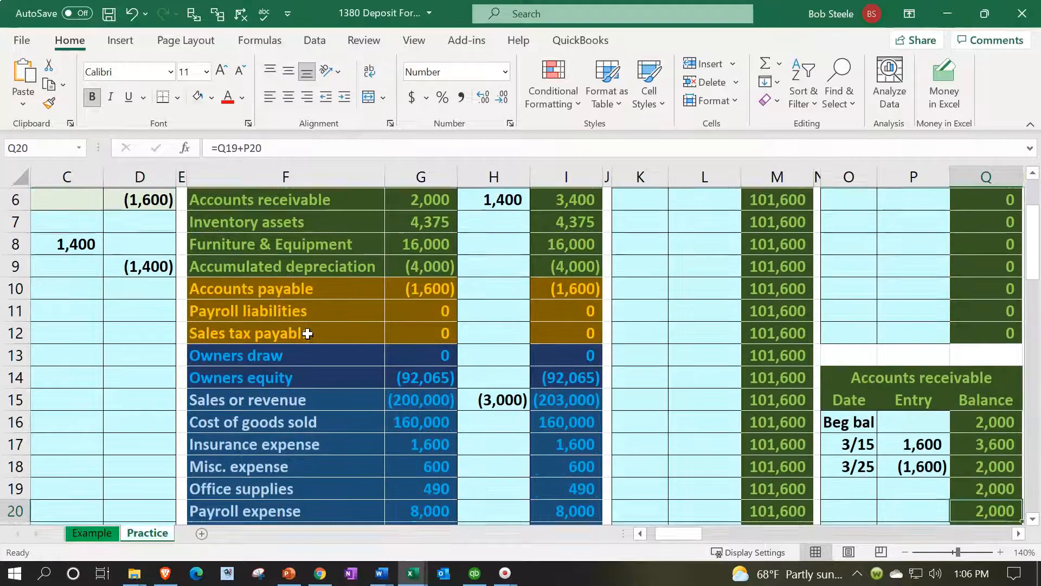
{"action": "key", "text": "Left"}
{"action": "key", "text": "Left"}
{"action": "key", "text": "Up"}
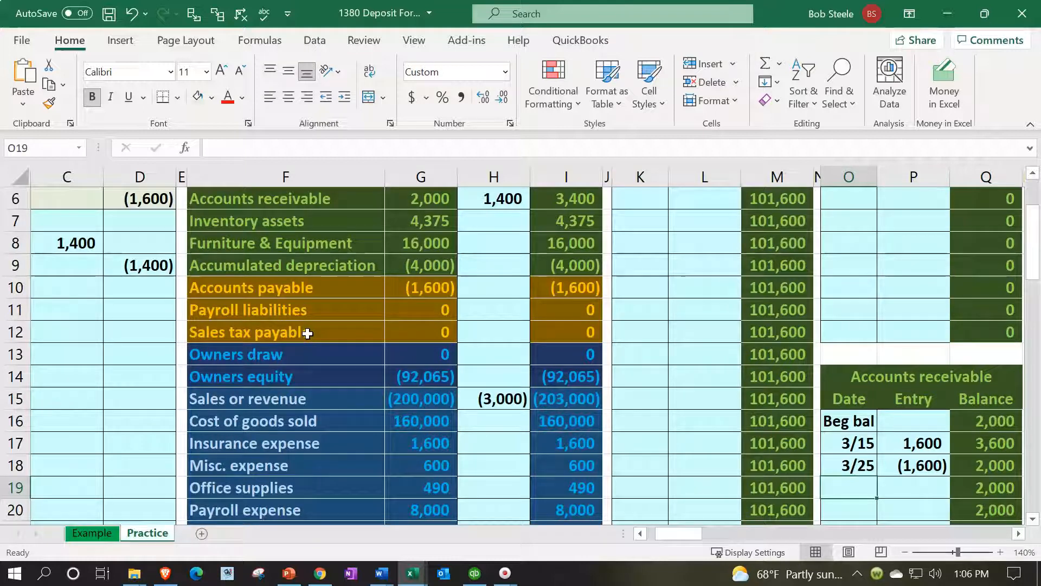
{"action": "type", "text": "4/10"}
{"action": "key", "text": "Tab"}
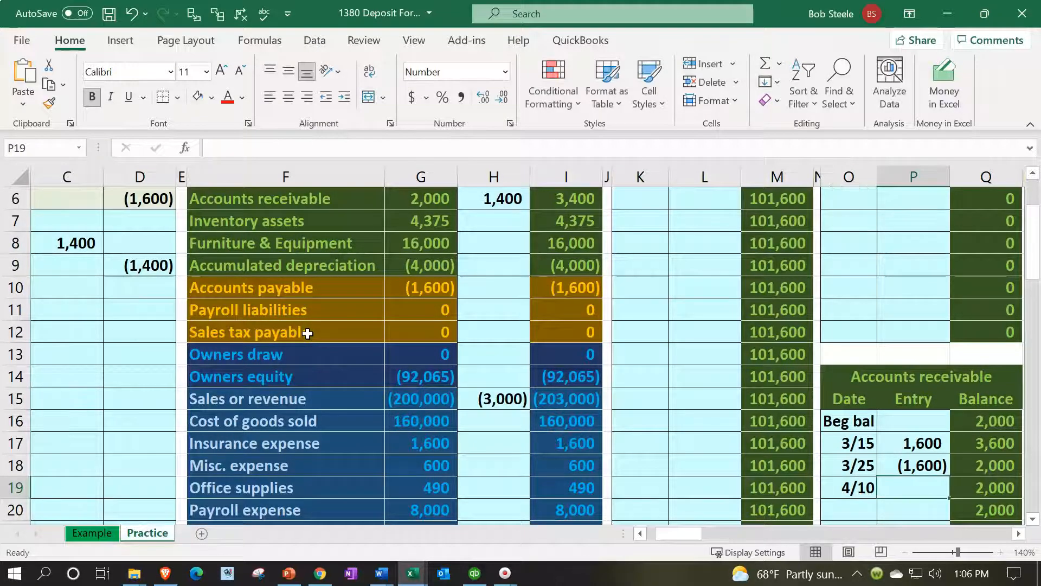
Link the Accounts receivable ledger entry in P19 to the 4/10 debit in C8
{"action": "type", "text": "="}
{"action": "key", "text": "Left"}
{"action": "key", "text": "Left"}
{"action": "key", "text": "Left"}
{"action": "key", "text": "Left"}
{"action": "key", "text": "Left"}
{"action": "key", "text": "Left"}
{"action": "key", "text": "Left"}
{"action": "key", "text": "Left"}
{"action": "key", "text": "Left"}
{"action": "key", "text": "Left"}
{"action": "key", "text": "Left"}
{"action": "key", "text": "Left"}
{"action": "key", "text": "Left"}
{"action": "key", "text": "Left"}
{"action": "key", "text": "Left"}
{"action": "key", "text": "Up"}
{"action": "key", "text": "Up"}
{"action": "key", "text": "Up"}
{"action": "key", "text": "Up"}
{"action": "key", "text": "Up"}
{"action": "key", "text": "Up"}
{"action": "key", "text": "Up"}
{"action": "key", "text": "Up"}
{"action": "key", "text": "Up"}
{"action": "key", "text": "Right"}
{"action": "key", "text": "Right"}
{"action": "key", "text": "Up"}
{"action": "key", "text": "Up"}
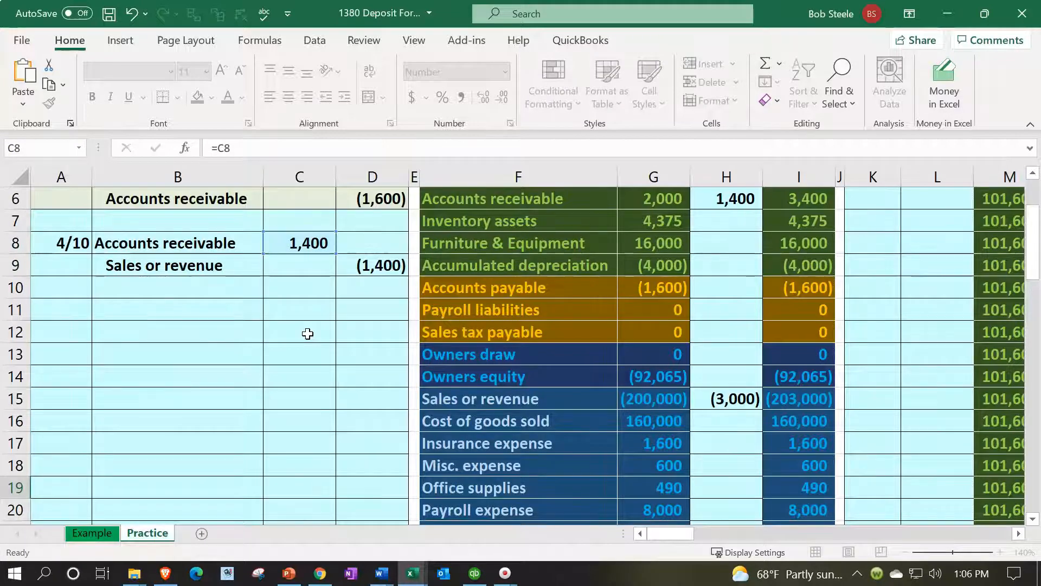
{"action": "key", "text": "Return"}
Compare the Accounts receivable ledger balance in Q19 with its ending trial balance and inspect the ledger check total in K1
{"action": "key", "text": "Right"}
{"action": "key", "text": "Right"}
{"action": "key", "text": "Up"}
{"action": "key", "text": "Up"}
{"action": "key", "text": "Up"}
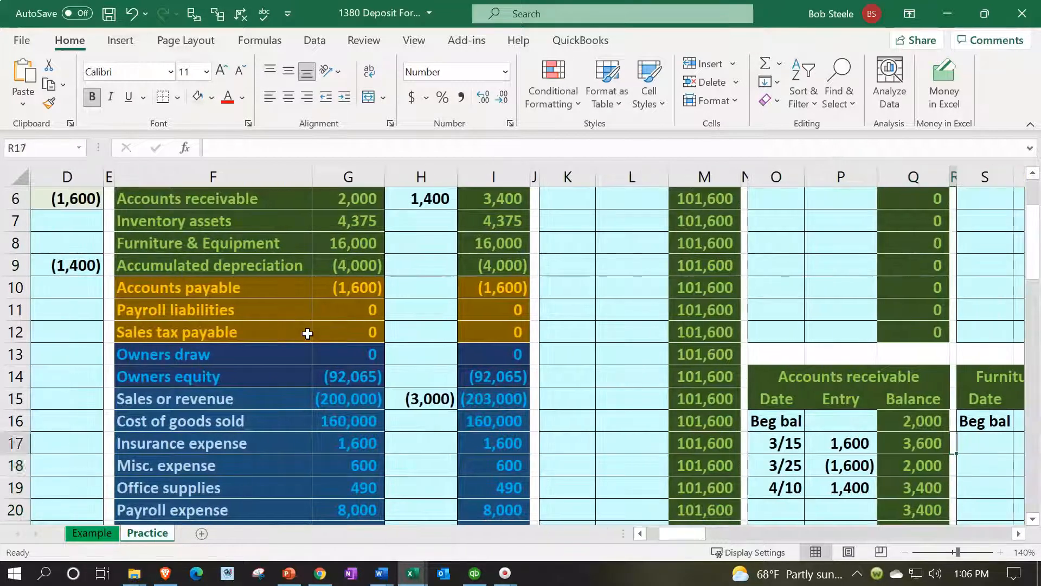
{"action": "key", "text": "Left"}
{"action": "key", "text": "Down"}
{"action": "key", "text": "Left"}
{"action": "key", "text": "Down"}
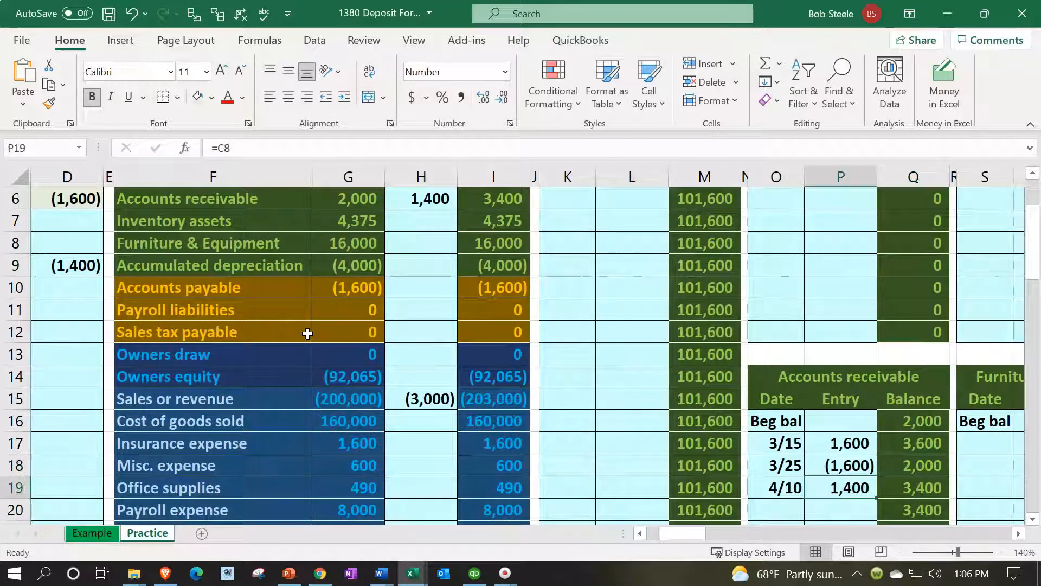
{"action": "key", "text": "Right"}
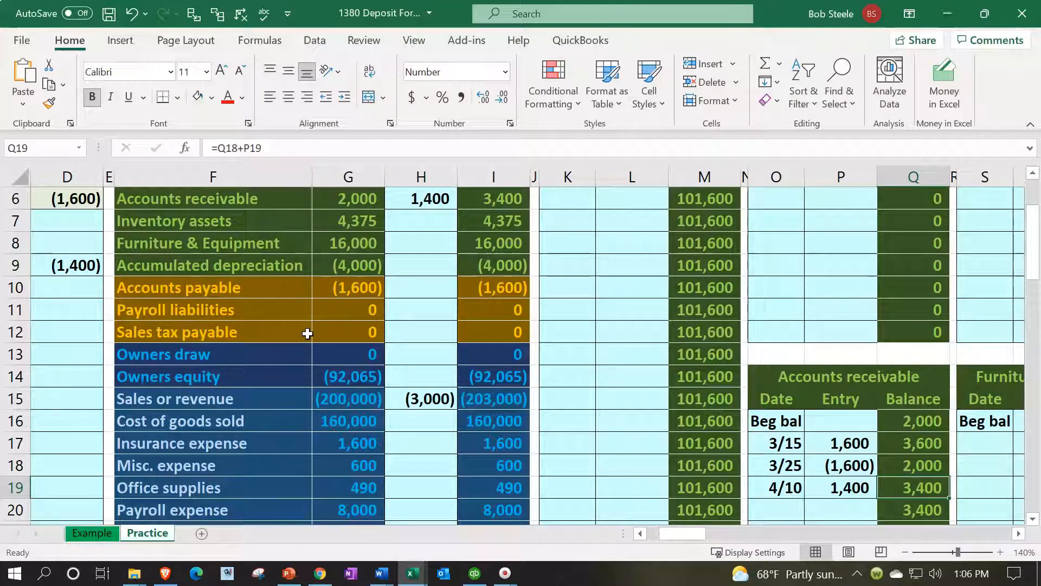
{"action": "key", "text": "Left"}
{"action": "key", "text": "Left"}
{"action": "key", "text": "Left"}
{"action": "key", "text": "Left"}
{"action": "key", "text": "Left"}
{"action": "key", "text": "Left"}
{"action": "key", "text": "Left"}
{"action": "key", "text": "Left"}
{"action": "key", "text": "Left"}
{"action": "key", "text": "Left"}
{"action": "key", "text": "Left"}
{"action": "key", "text": "Left"}
{"action": "key", "text": "Left"}
{"action": "key", "text": "Left"}
{"action": "key", "text": "Left"}
{"action": "key", "text": "Left"}
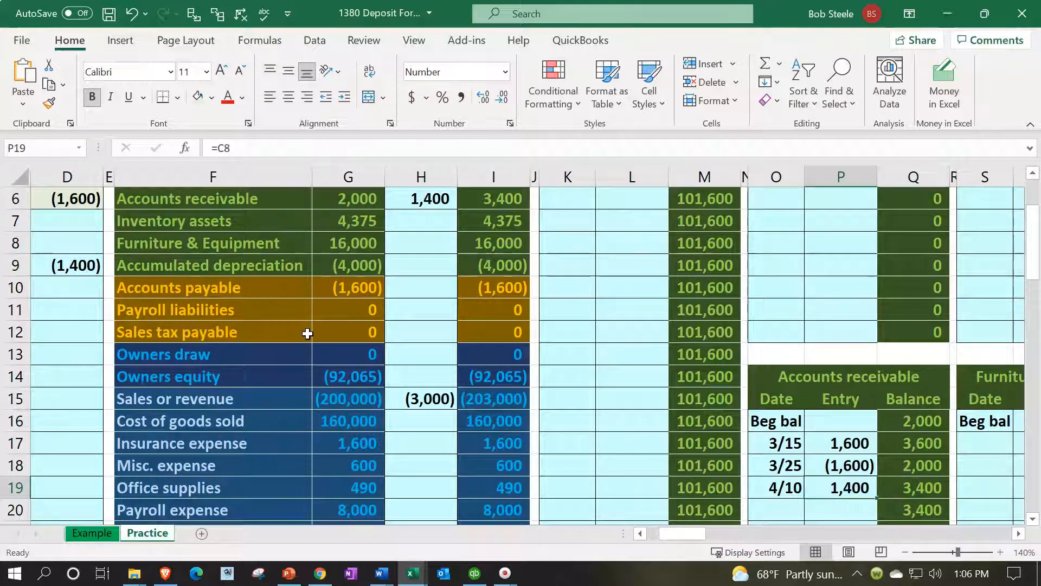
{"action": "key", "text": "Up"}
{"action": "key", "text": "Up"}
{"action": "key", "text": "Up"}
{"action": "key", "text": "Up"}
{"action": "key", "text": "Up"}
{"action": "key", "text": "Up"}
{"action": "key", "text": "Up"}
{"action": "key", "text": "Up"}
{"action": "key", "text": "Up"}
{"action": "key", "text": "Up"}
{"action": "key", "text": "Up"}
{"action": "key", "text": "Up"}
{"action": "key", "text": "Up"}
{"action": "key", "text": "Up"}
{"action": "key", "text": "Up"}
{"action": "key", "text": "Up"}
{"action": "key", "text": "Up"}
{"action": "key", "text": "Up"}
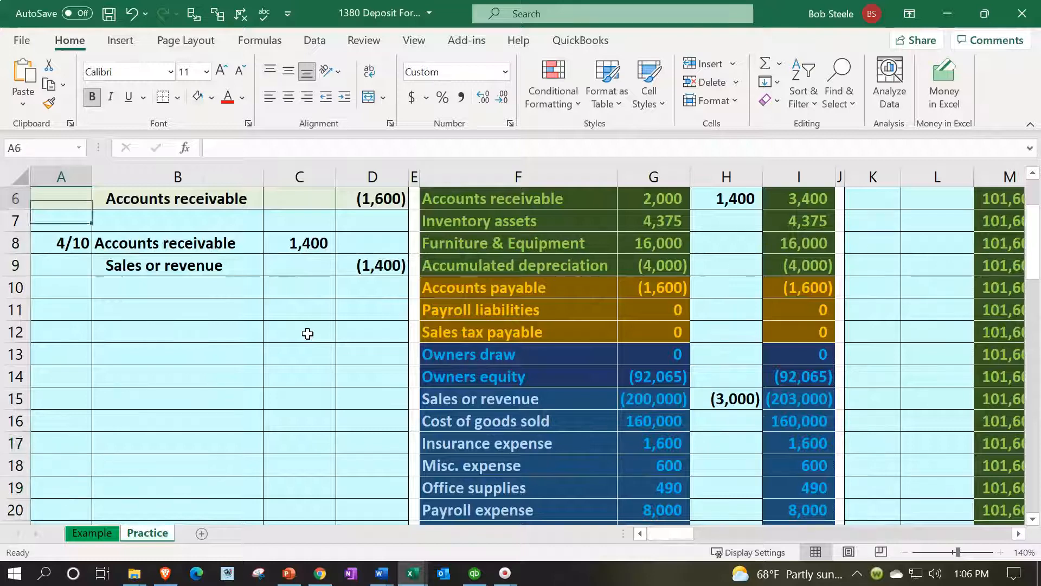
{"action": "left_click", "coordinate": [794, 297]}
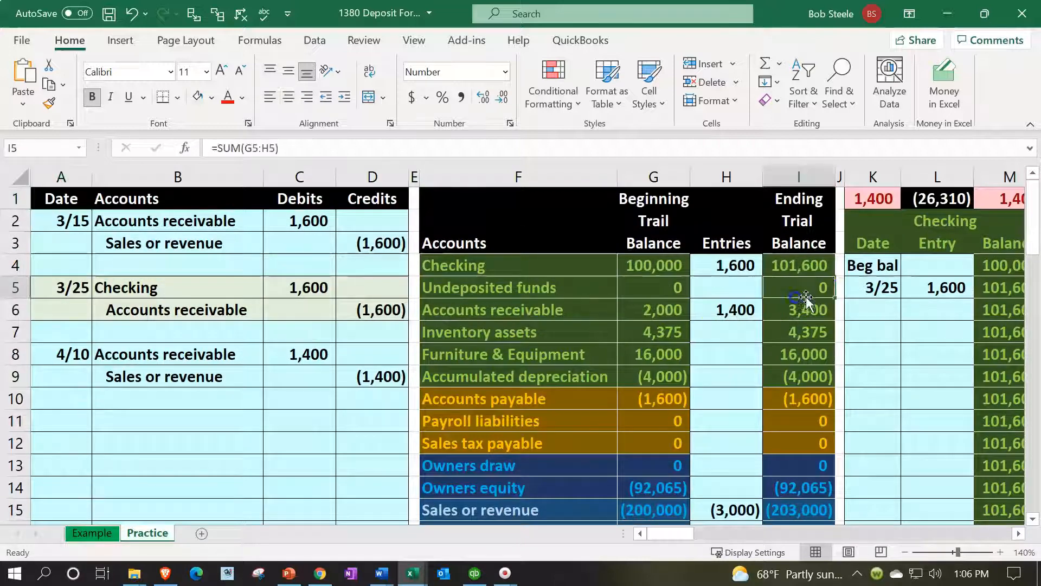
{"action": "left_click", "coordinate": [858, 203]}
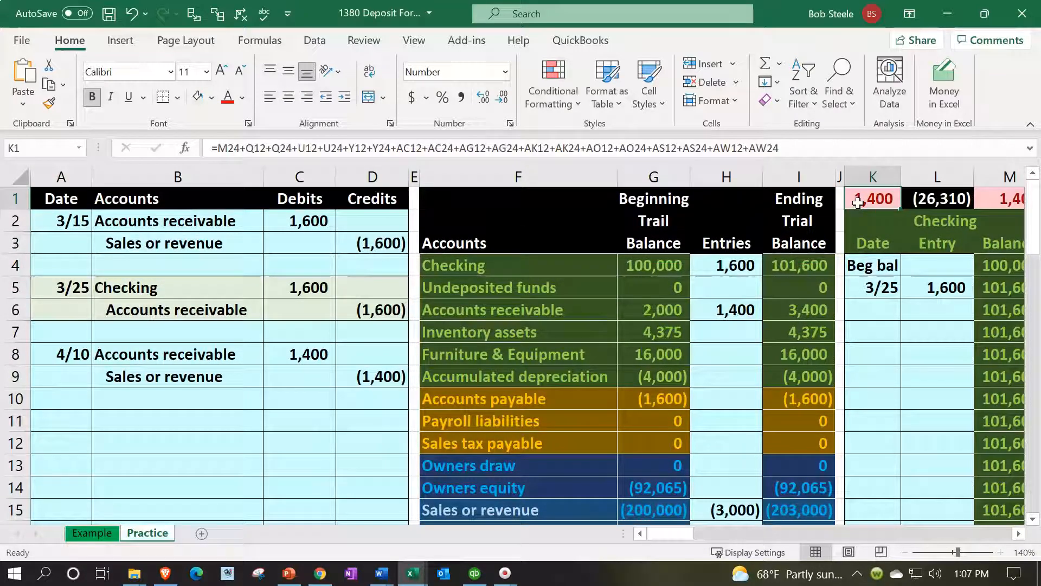
Enter the date 4/10 in AI6, the next open row of the Sales or revenue ledger
{"action": "left_click", "coordinate": [238, 386]}
{"action": "left_click_drag", "start_coordinate": [293, 379], "coordinate": [355, 379]}
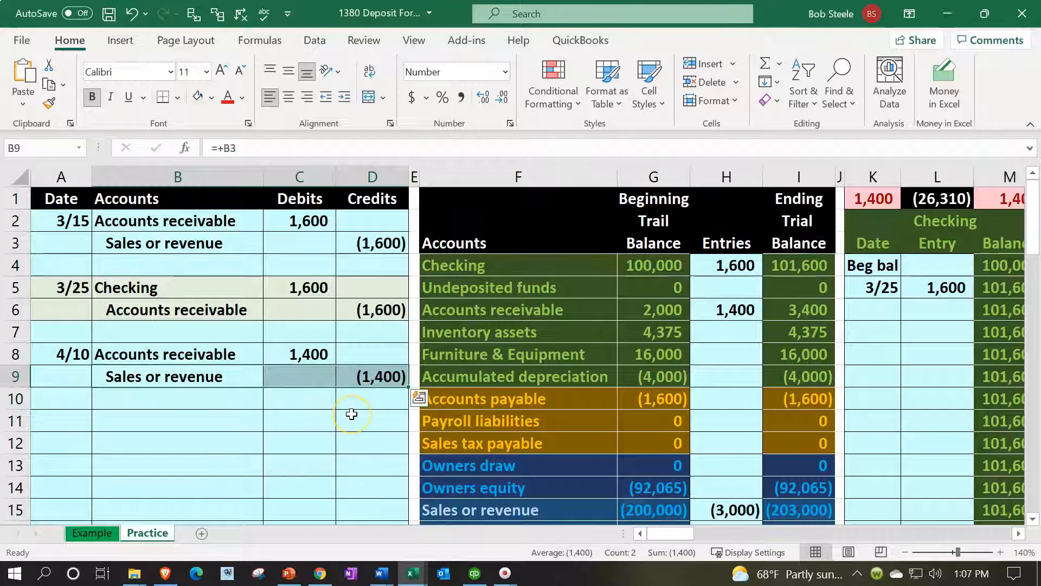
{"action": "key", "text": "Right"}
{"action": "key", "text": "Right"}
{"action": "key", "text": "Right"}
{"action": "key", "text": "Right"}
{"action": "key", "text": "Right"}
{"action": "key", "text": "Right"}
{"action": "key", "text": "Right"}
{"action": "key", "text": "Right"}
{"action": "key", "text": "Right"}
{"action": "key", "text": "Right"}
{"action": "key", "text": "Right"}
{"action": "key", "text": "Right"}
{"action": "key", "text": "Right"}
{"action": "key", "text": "Right"}
{"action": "key", "text": "Right"}
{"action": "key", "text": "Right"}
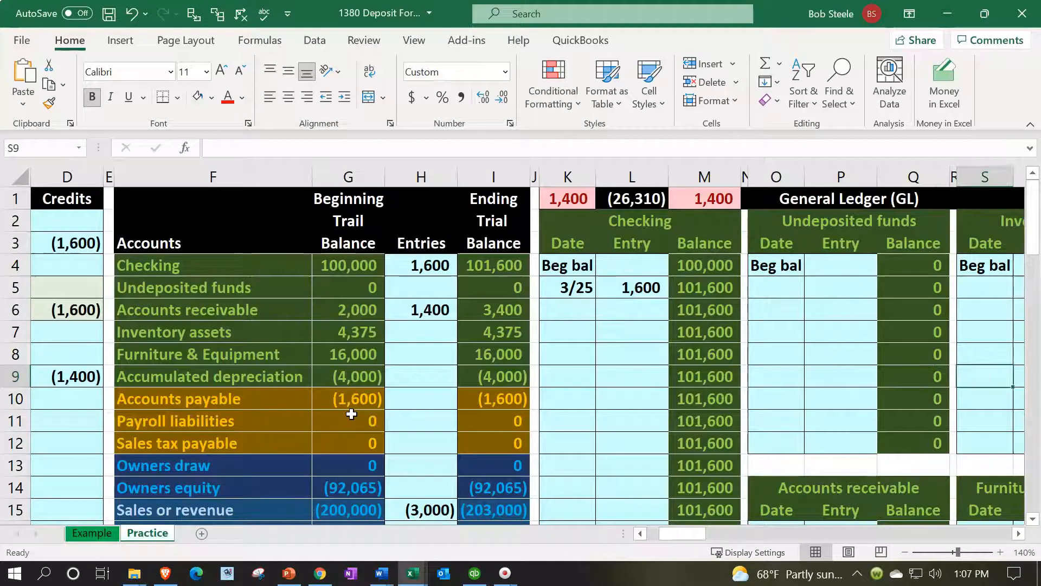
{"action": "key", "text": "Right"}
{"action": "key", "text": "Right"}
{"action": "key", "text": "Right"}
{"action": "key", "text": "Right"}
{"action": "key", "text": "Right"}
{"action": "key", "text": "Right"}
{"action": "key", "text": "Right"}
{"action": "key", "text": "Right"}
{"action": "key", "text": "Right"}
{"action": "key", "text": "Right"}
{"action": "key", "text": "Right"}
{"action": "key", "text": "Right"}
{"action": "key", "text": "Right"}
{"action": "key", "text": "Right"}
{"action": "key", "text": "Right"}
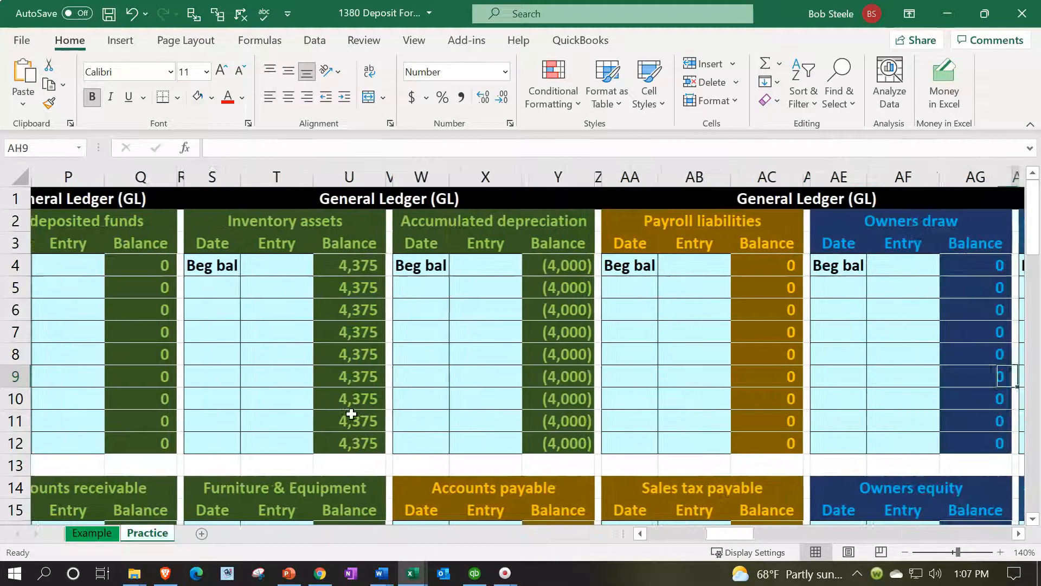
{"action": "key", "text": "Right"}
{"action": "key", "text": "Right"}
{"action": "key", "text": "Right"}
{"action": "key", "text": "Right"}
{"action": "key", "text": "Right"}
{"action": "key", "text": "Right"}
{"action": "key", "text": "Right"}
{"action": "key", "text": "Right"}
{"action": "key", "text": "Right"}
{"action": "key", "text": "Left"}
{"action": "key", "text": "Left"}
{"action": "key", "text": "Left"}
{"action": "key", "text": "Left"}
{"action": "key", "text": "Left"}
{"action": "key", "text": "Left"}
{"action": "key", "text": "Left"}
{"action": "key", "text": "Left"}
{"action": "key", "text": "Up"}
{"action": "key", "text": "Up"}
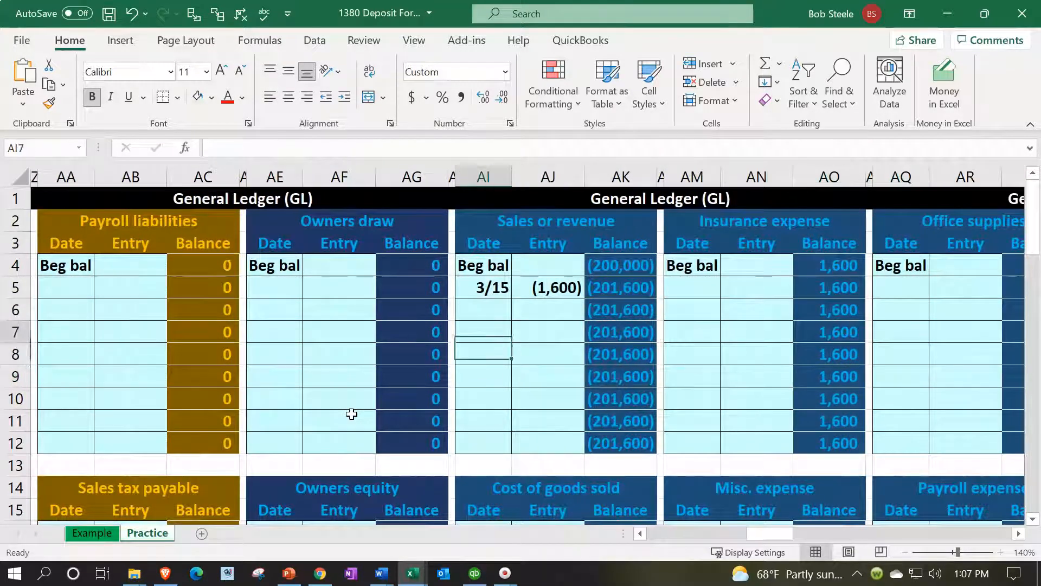
{"action": "key", "text": "Up"}
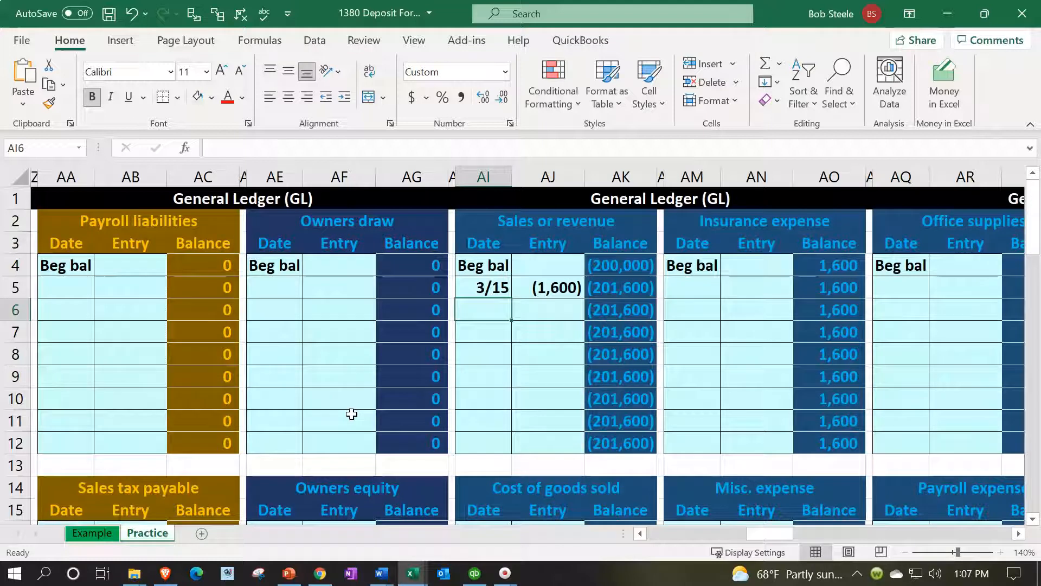
{"action": "type", "text": "4"}
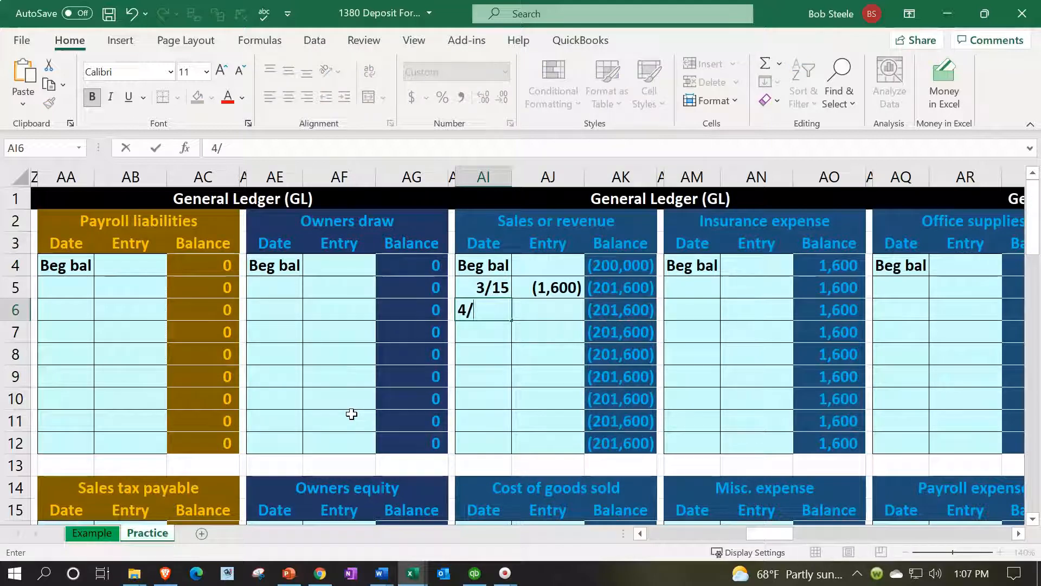
{"action": "type", "text": "/10"}
{"action": "key", "text": "Return"}
Link the Sales or revenue ledger entry in AJ6 to the 4/10 credit in D9 and check the balance in AK6
{"action": "key", "text": "Up"}
{"action": "key", "text": "Right"}
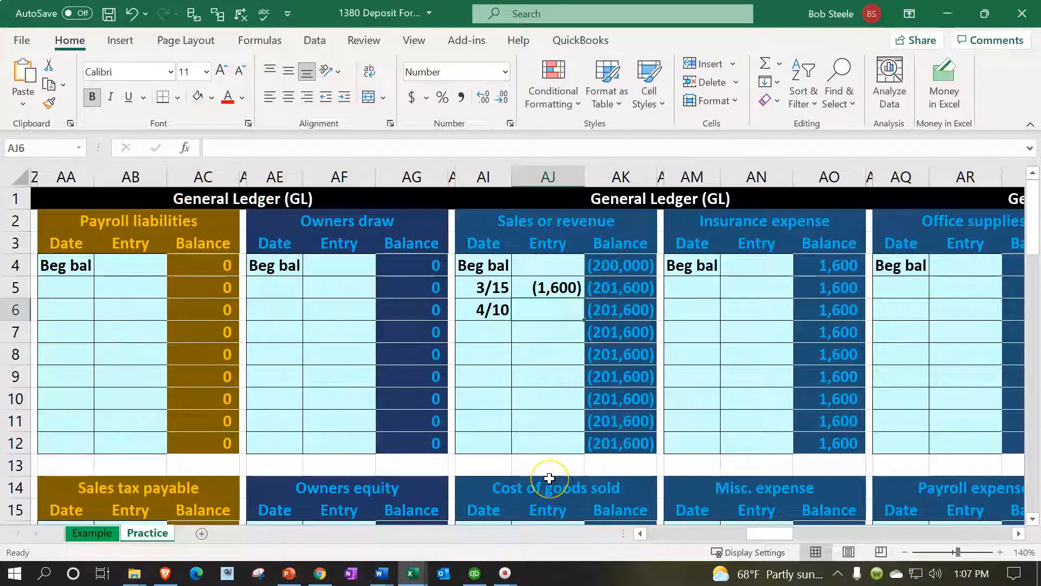
{"action": "type", "text": "="}
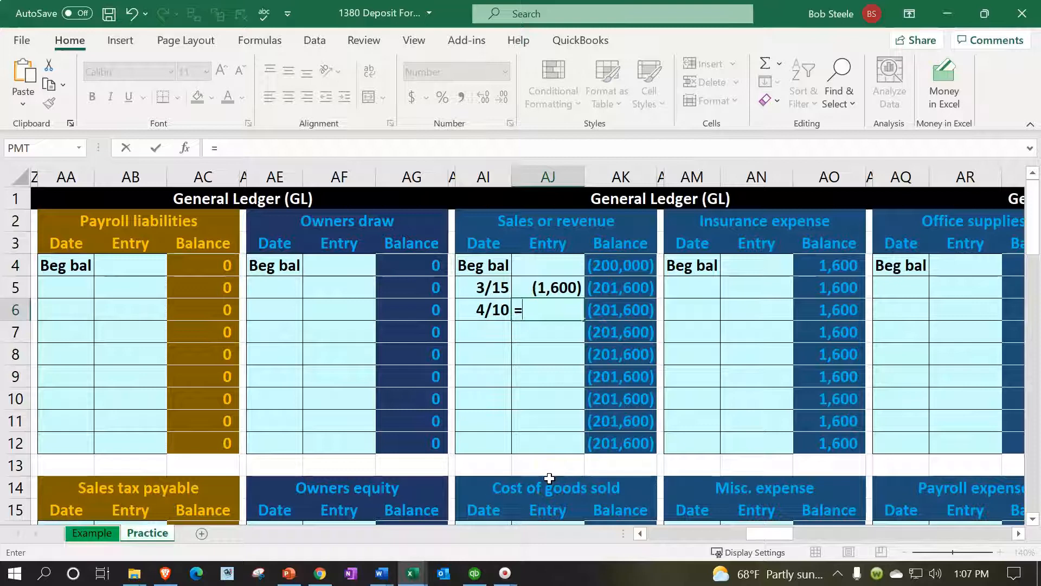
{"action": "key", "text": "Left"}
{"action": "key", "text": "Left"}
{"action": "key", "text": "Left"}
{"action": "key", "text": "Left"}
{"action": "key", "text": "Left"}
{"action": "key", "text": "Left"}
{"action": "key", "text": "Left"}
{"action": "key", "text": "Left"}
{"action": "key", "text": "Left"}
{"action": "key", "text": "Left"}
{"action": "key", "text": "Left"}
{"action": "key", "text": "Left"}
{"action": "key", "text": "Left"}
{"action": "key", "text": "Left"}
{"action": "key", "text": "Left"}
{"action": "key", "text": "Left"}
{"action": "key", "text": "Left"}
{"action": "key", "text": "Left"}
{"action": "key", "text": "Left"}
{"action": "key", "text": "Left"}
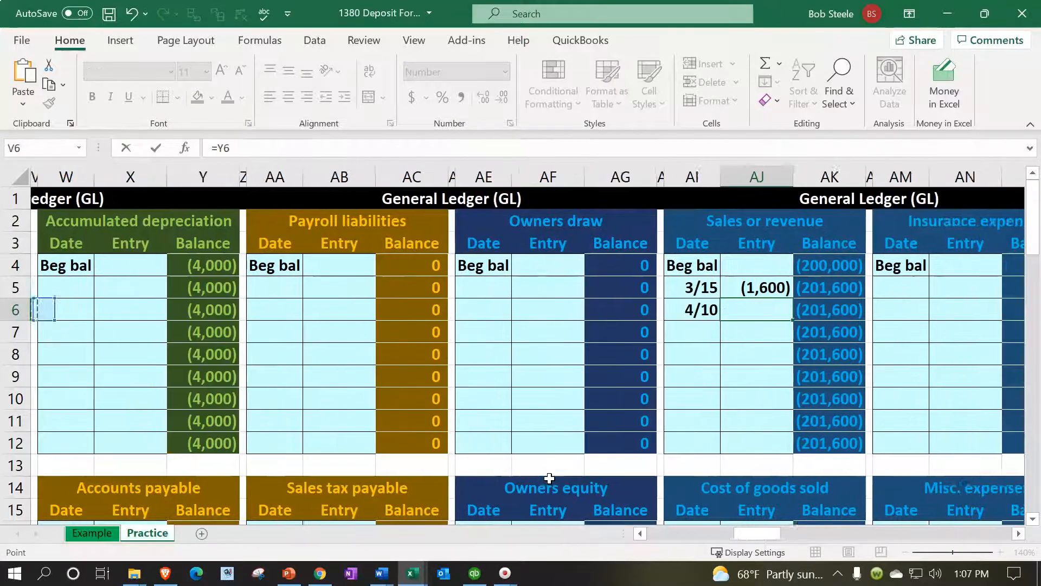
{"action": "key", "text": "Left"}
{"action": "key", "text": "Left"}
{"action": "key", "text": "Left"}
{"action": "key", "text": "Left"}
{"action": "key", "text": "Left"}
{"action": "key", "text": "Left"}
{"action": "key", "text": "Left"}
{"action": "key", "text": "Left"}
{"action": "key", "text": "Left"}
{"action": "key", "text": "Left"}
{"action": "key", "text": "Left"}
{"action": "key", "text": "Left"}
{"action": "key", "text": "Left"}
{"action": "key", "text": "Down"}
{"action": "key", "text": "Down"}
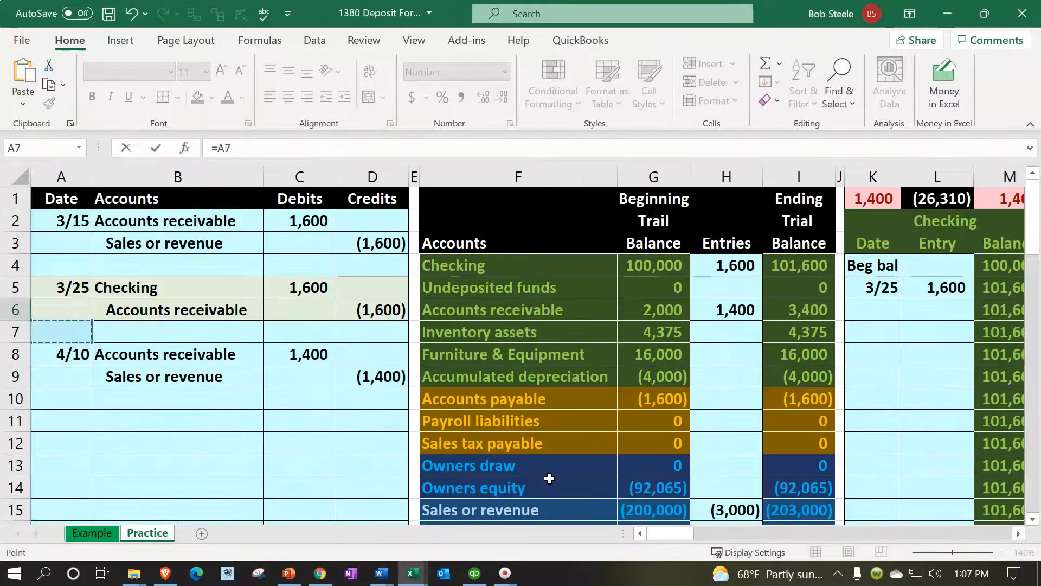
{"action": "key", "text": "Down"}
{"action": "key", "text": "Right"}
{"action": "key", "text": "Right"}
{"action": "key", "text": "Right"}
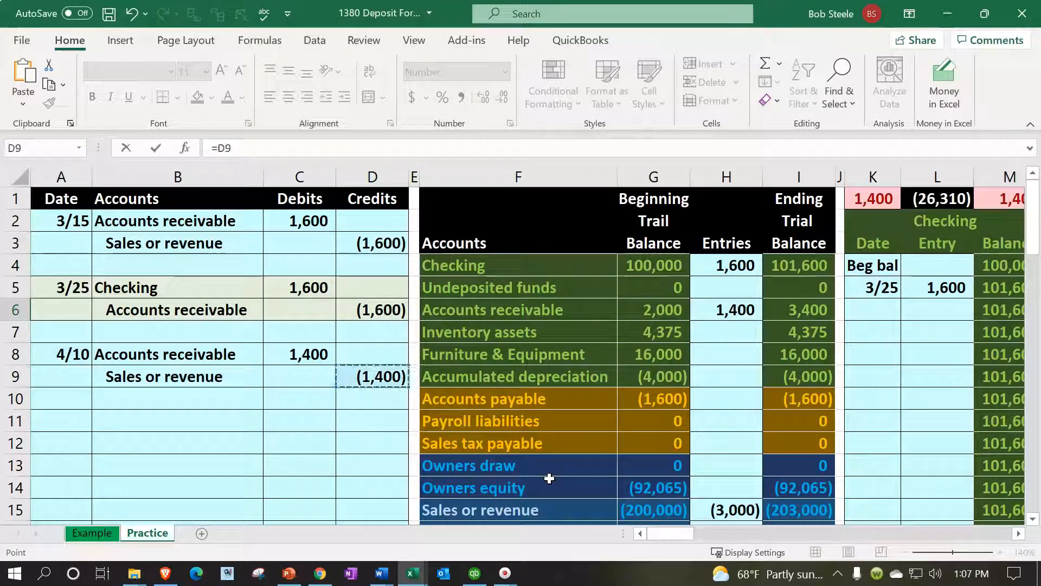
{"action": "key", "text": "Return"}
{"action": "key", "text": "Up"}
{"action": "key", "text": "Right"}
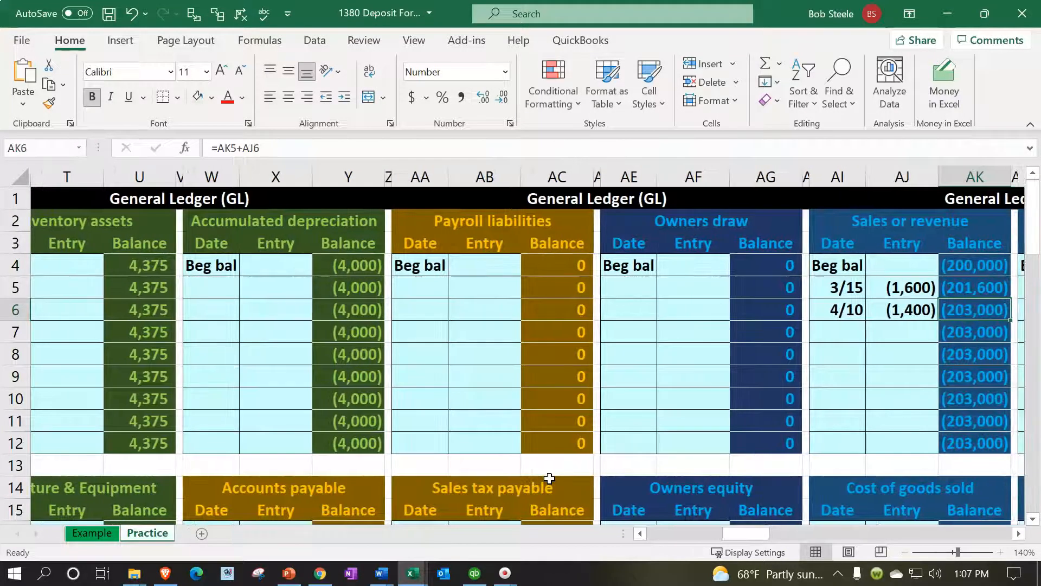
Inspect the ledger check total in K1 and the Sales or revenue entries formula in H15
{"action": "key", "text": "Left"}
{"action": "key", "text": "Left"}
{"action": "key", "text": "Left"}
{"action": "key", "text": "Left"}
{"action": "key", "text": "Left"}
{"action": "key", "text": "Left"}
{"action": "key", "text": "Left"}
{"action": "key", "text": "Left"}
{"action": "key", "text": "Left"}
{"action": "key", "text": "Left"}
{"action": "key", "text": "Left"}
{"action": "key", "text": "Left"}
{"action": "key", "text": "Left"}
{"action": "key", "text": "Left"}
{"action": "key", "text": "Left"}
{"action": "key", "text": "Left"}
{"action": "key", "text": "Left"}
{"action": "key", "text": "Left"}
{"action": "key", "text": "Left"}
{"action": "key", "text": "Left"}
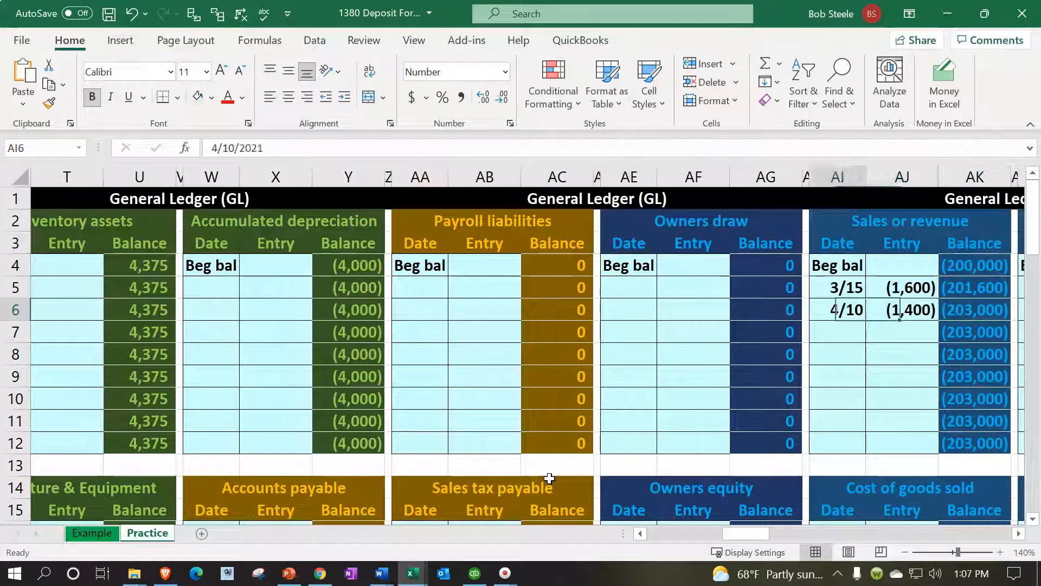
{"action": "key", "text": "Left"}
{"action": "key", "text": "Left"}
{"action": "key", "text": "Left"}
{"action": "key", "text": "Left"}
{"action": "key", "text": "Left"}
{"action": "key", "text": "Left"}
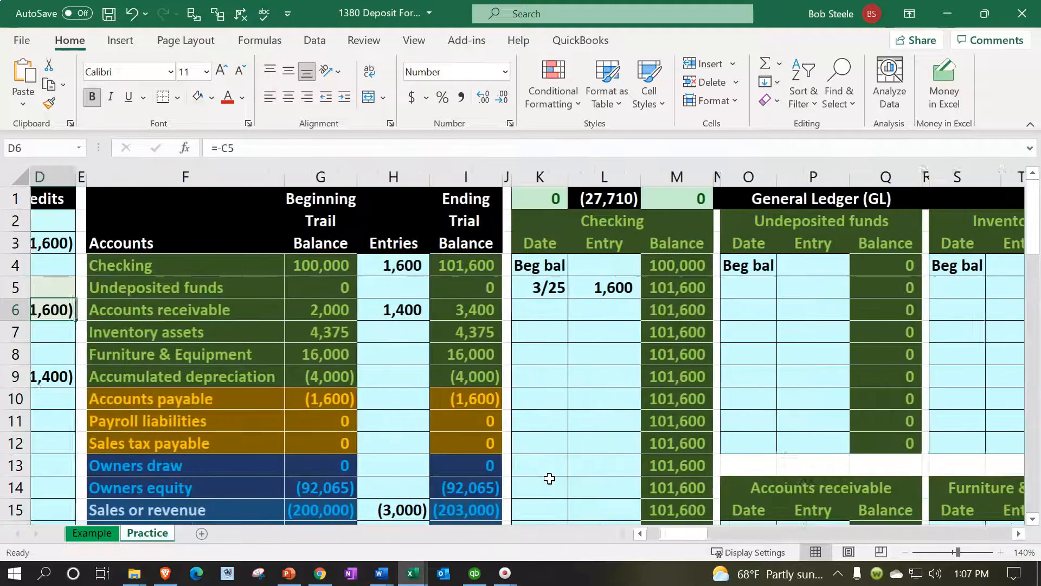
{"action": "left_click", "coordinate": [567, 198]}
{"action": "scroll", "coordinate": [516, 380], "scroll_direction": "down", "scroll_amount": 1}
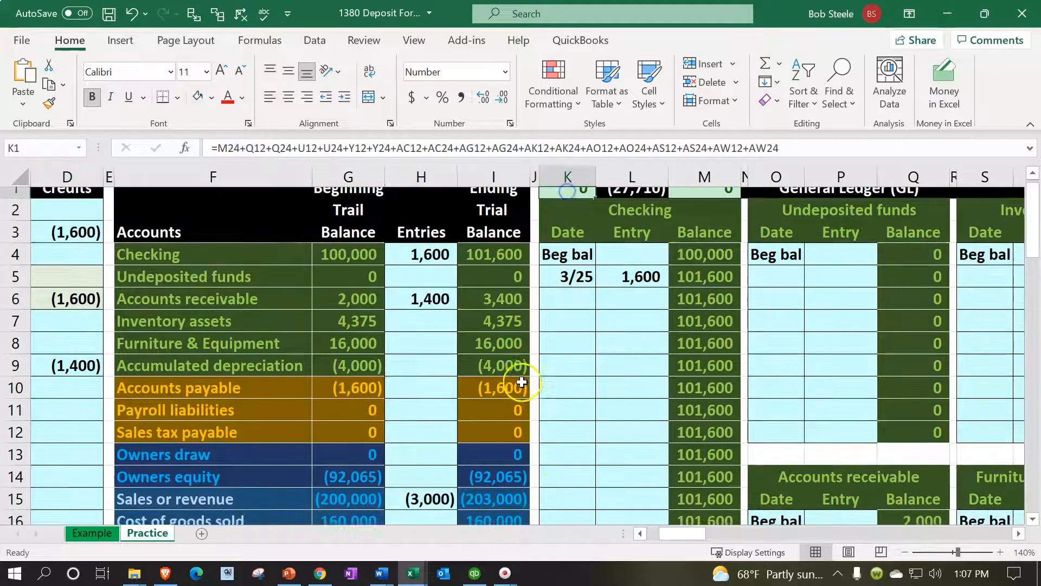
{"action": "left_click", "coordinate": [516, 442]}
{"action": "key", "text": "Left"}
{"action": "key", "text": "Left"}
{"action": "key", "text": "Left"}
{"action": "key", "text": "Left"}
{"action": "key", "text": "Left"}
{"action": "key", "text": "Left"}
{"action": "key", "text": "Left"}
{"action": "key", "text": "Left"}
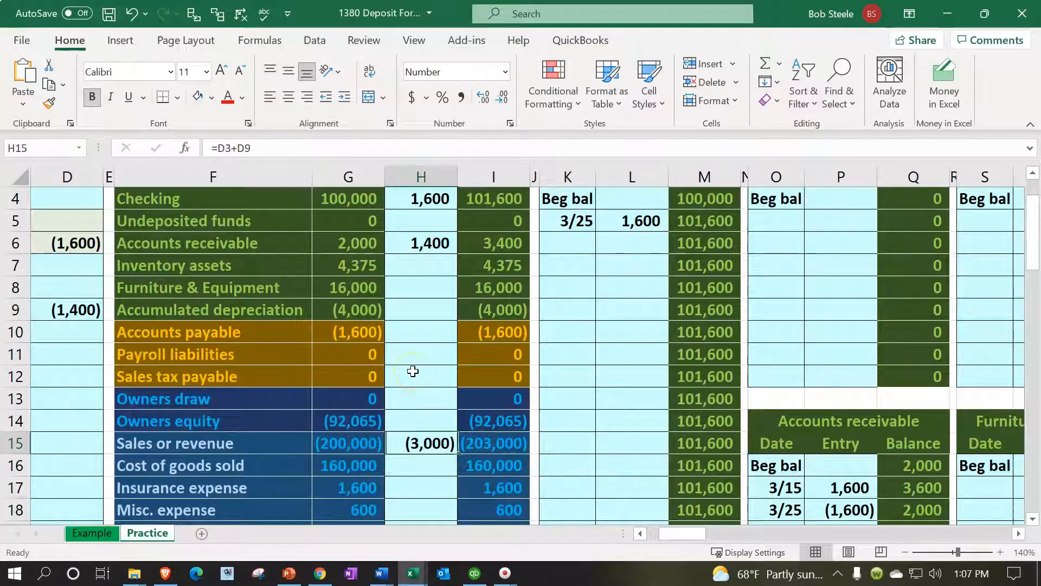
Enter the date 4/10 in AY5, the first open row of the Customer 1 subsidiary ledger
{"action": "key", "text": "Up"}
{"action": "key", "text": "Up"}
{"action": "key", "text": "Up"}
{"action": "key", "text": "Up"}
{"action": "key", "text": "Up"}
{"action": "key", "text": "Up"}
{"action": "key", "text": "Up"}
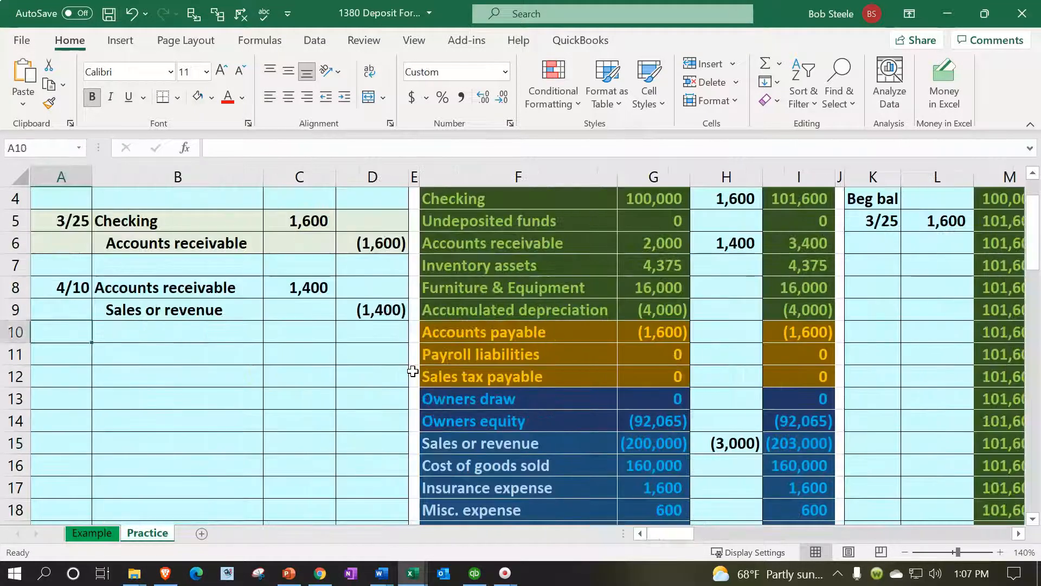
{"action": "key", "text": "Right"}
{"action": "key", "text": "Right"}
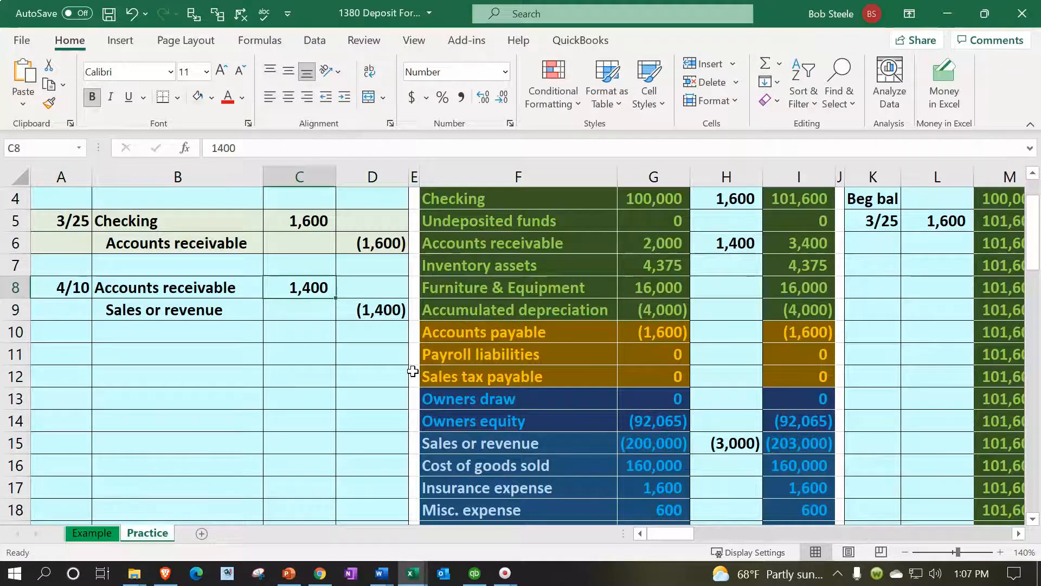
{"action": "key", "text": "Right"}
{"action": "key", "text": "Right"}
{"action": "key", "text": "Right"}
{"action": "key", "text": "Right"}
{"action": "key", "text": "Right"}
{"action": "key", "text": "Right"}
{"action": "key", "text": "Right"}
{"action": "key", "text": "Right"}
{"action": "key", "text": "Right"}
{"action": "key", "text": "Right"}
{"action": "key", "text": "Right"}
{"action": "key", "text": "Right"}
{"action": "key", "text": "Right"}
{"action": "key", "text": "Right"}
{"action": "key", "text": "Right"}
{"action": "key", "text": "Right"}
{"action": "key", "text": "Right"}
{"action": "key", "text": "Right"}
{"action": "key", "text": "Right"}
{"action": "key", "text": "Right"}
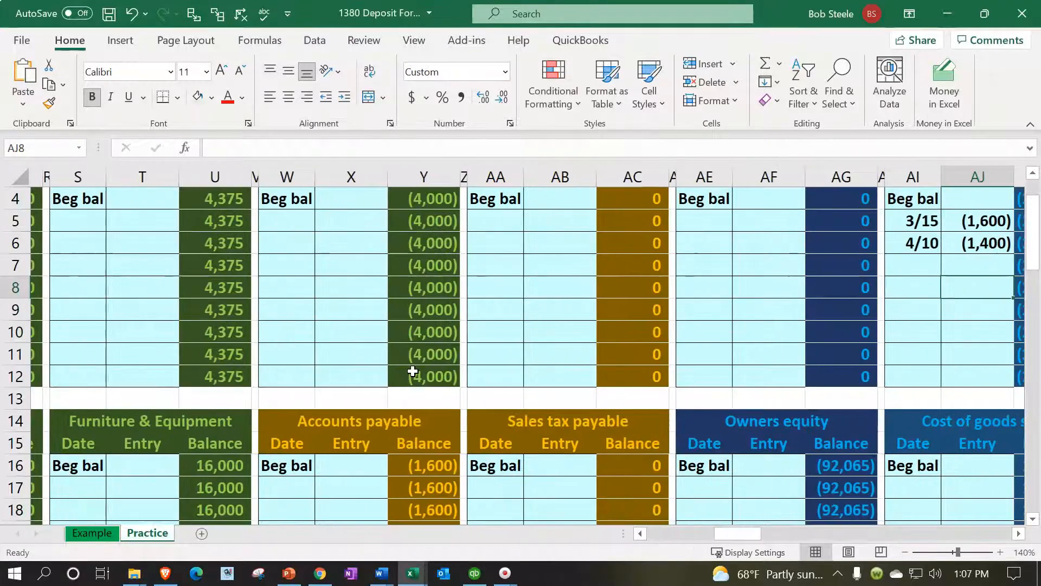
{"action": "key", "text": "Right"}
{"action": "key", "text": "Right"}
{"action": "key", "text": "Right"}
{"action": "key", "text": "Right"}
{"action": "key", "text": "Right"}
{"action": "key", "text": "Right"}
{"action": "key", "text": "Right"}
{"action": "key", "text": "Right"}
{"action": "key", "text": "Right"}
{"action": "key", "text": "Right"}
{"action": "key", "text": "Right"}
{"action": "key", "text": "Right"}
{"action": "key", "text": "Right"}
{"action": "key", "text": "Right"}
{"action": "key", "text": "Right"}
{"action": "key", "text": "Right"}
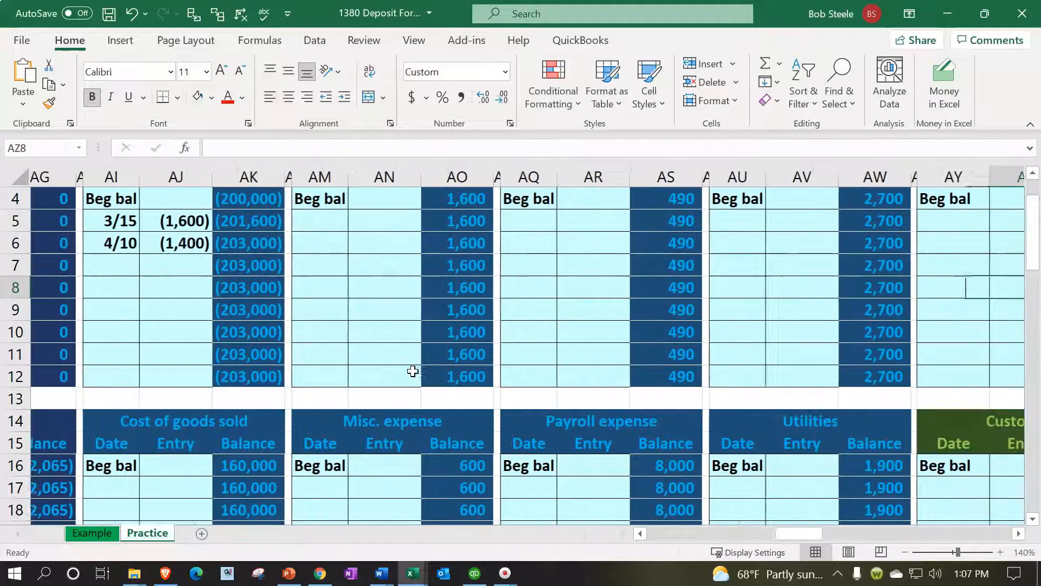
{"action": "key", "text": "Right"}
{"action": "key", "text": "Right"}
{"action": "key", "text": "Right"}
{"action": "key", "text": "Up"}
{"action": "key", "text": "Up"}
{"action": "key", "text": "Up"}
{"action": "key", "text": "Up"}
{"action": "key", "text": "Up"}
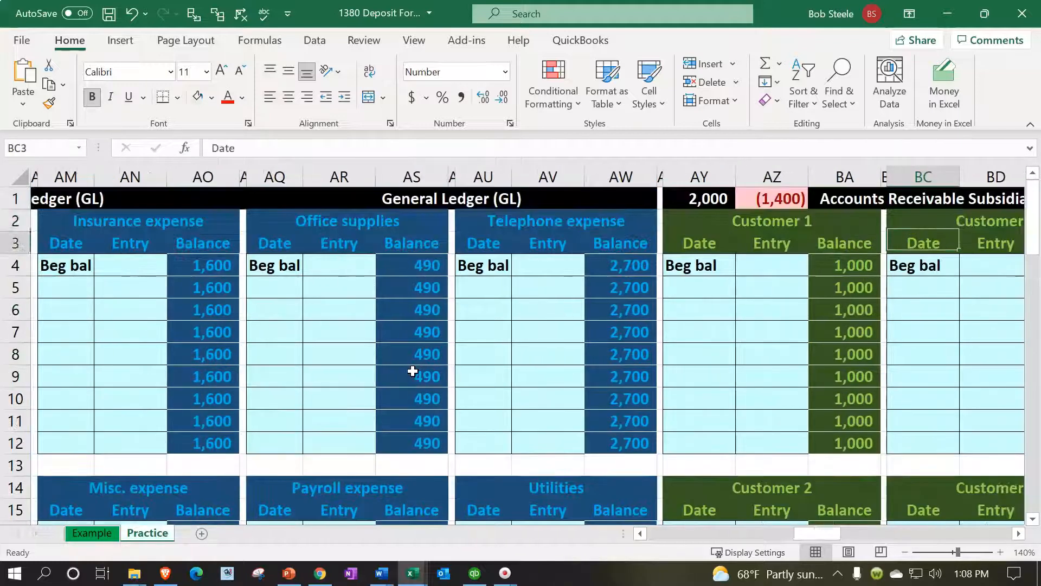
{"action": "key", "text": "Down"}
{"action": "key", "text": "Down"}
{"action": "key", "text": "Left"}
{"action": "key", "text": "Left"}
{"action": "key", "text": "Left"}
{"action": "key", "text": "Left"}
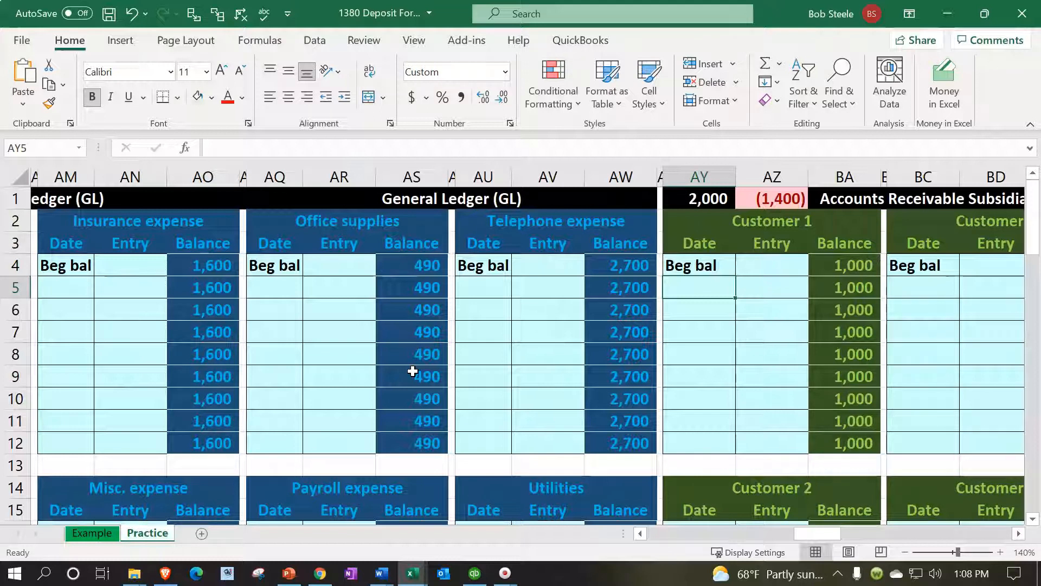
{"action": "type", "text": "4/10"}
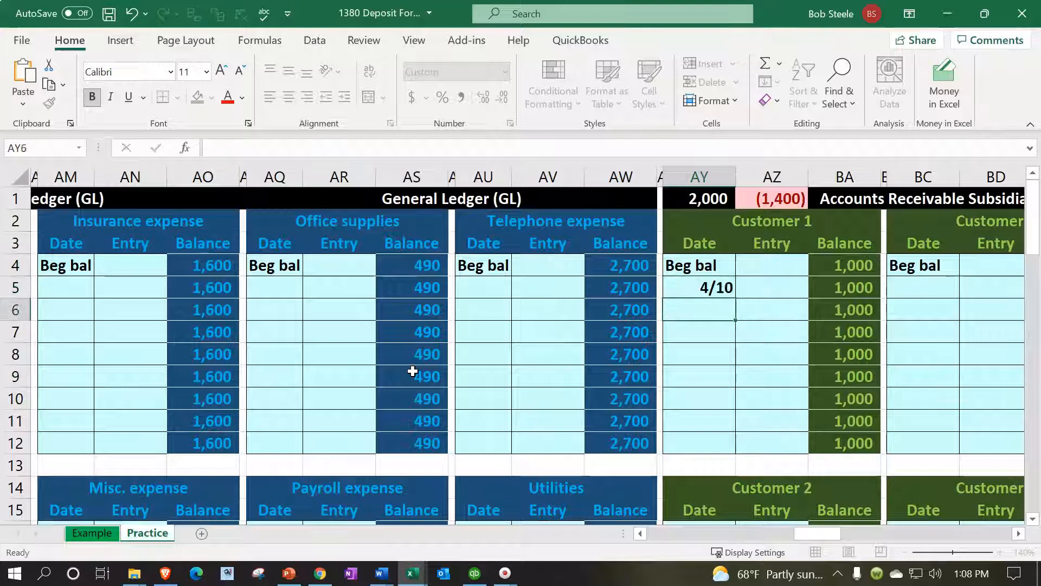
Link the Customer 1 subsidiary ledger entry in AZ5 to the 4/10 accounts receivable debit in C8
{"action": "key", "text": "Tab"}
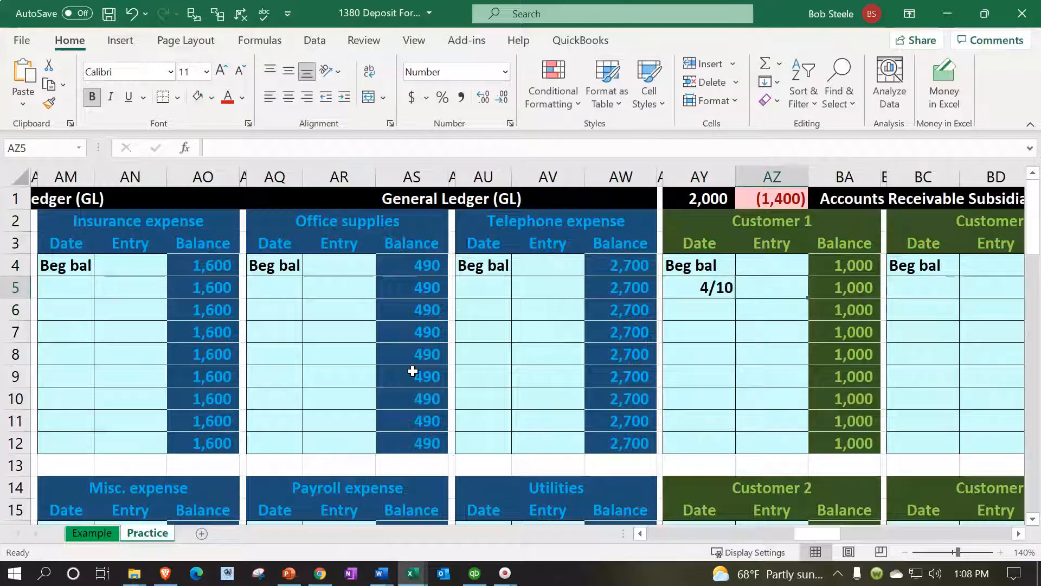
{"action": "type", "text": "="}
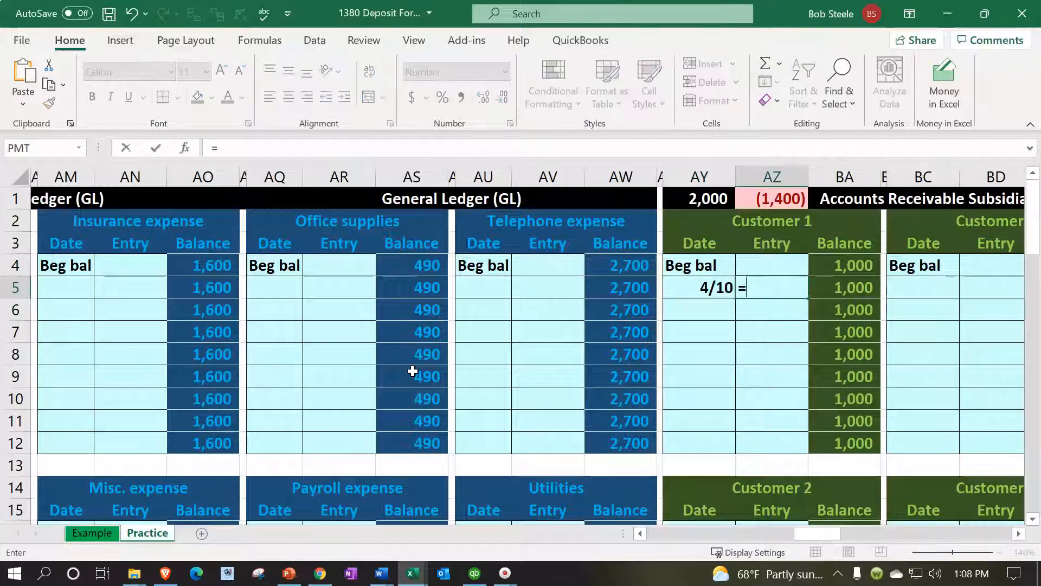
{"action": "key", "text": "Left"}
{"action": "key", "text": "Left"}
{"action": "key", "text": "Left"}
{"action": "key", "text": "Left"}
{"action": "key", "text": "Left"}
{"action": "key", "text": "Left"}
{"action": "key", "text": "Left"}
{"action": "key", "text": "Left"}
{"action": "key", "text": "Left"}
{"action": "key", "text": "Left"}
{"action": "key", "text": "Left"}
{"action": "key", "text": "Left"}
{"action": "key", "text": "Left"}
{"action": "key", "text": "Left"}
{"action": "key", "text": "Left"}
{"action": "key", "text": "Left"}
{"action": "key", "text": "Left"}
{"action": "key", "text": "Left"}
{"action": "key", "text": "Left"}
{"action": "key", "text": "Left"}
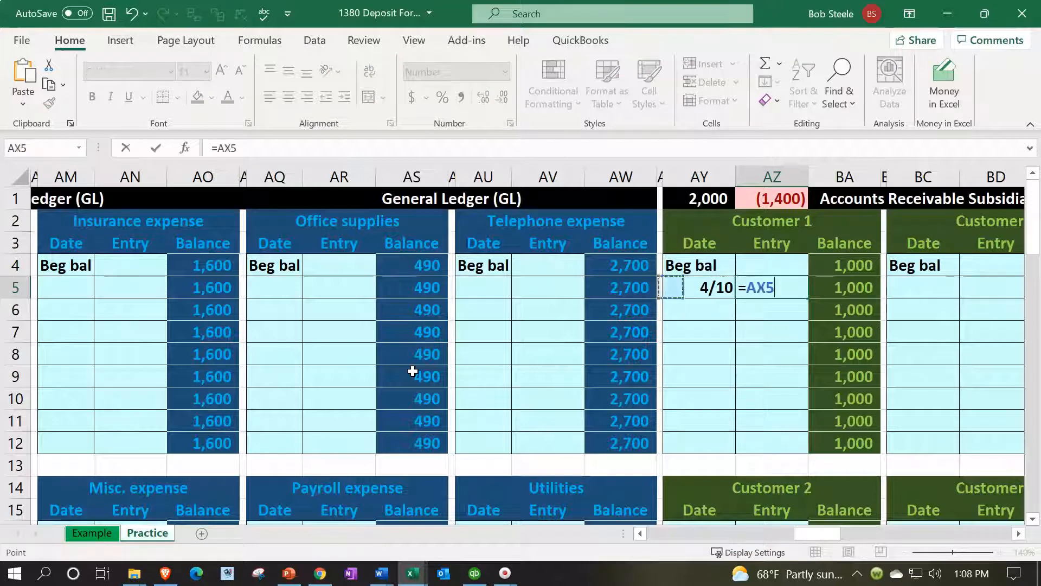
{"action": "key", "text": "Left"}
{"action": "key", "text": "Left"}
{"action": "key", "text": "Left"}
{"action": "key", "text": "Left"}
{"action": "key", "text": "Left"}
{"action": "key", "text": "Left"}
{"action": "key", "text": "Left"}
{"action": "key", "text": "Left"}
{"action": "key", "text": "Left"}
{"action": "key", "text": "Left"}
{"action": "key", "text": "Left"}
{"action": "key", "text": "Left"}
{"action": "key", "text": "Left"}
{"action": "key", "text": "Left"}
{"action": "key", "text": "Left"}
{"action": "key", "text": "Left"}
{"action": "key", "text": "Left"}
{"action": "key", "text": "Left"}
{"action": "key", "text": "Left"}
{"action": "key", "text": "Left"}
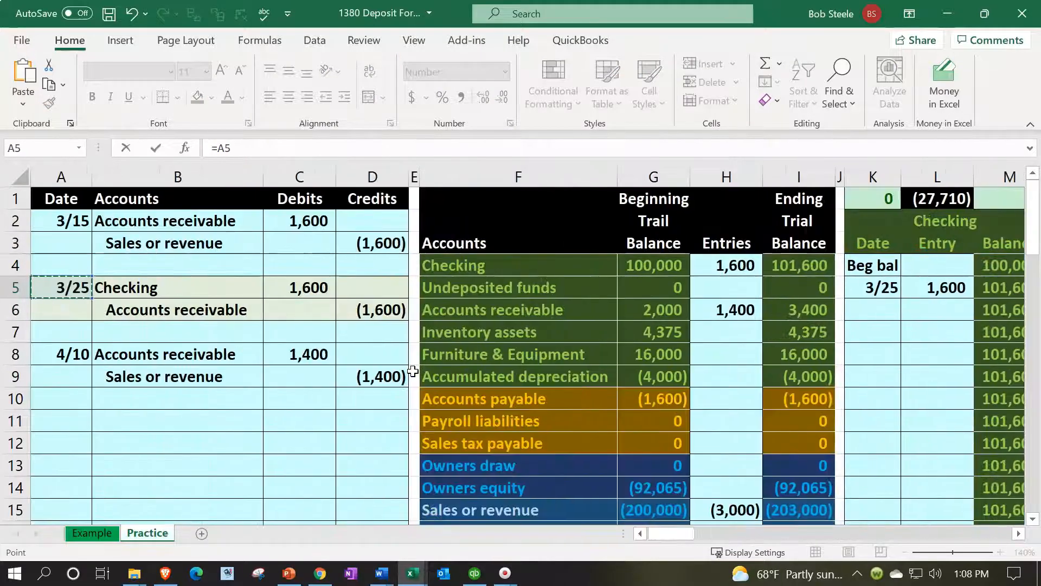
{"action": "key", "text": "Down"}
{"action": "key", "text": "Down"}
{"action": "key", "text": "Down"}
{"action": "key", "text": "Right"}
{"action": "key", "text": "Right"}
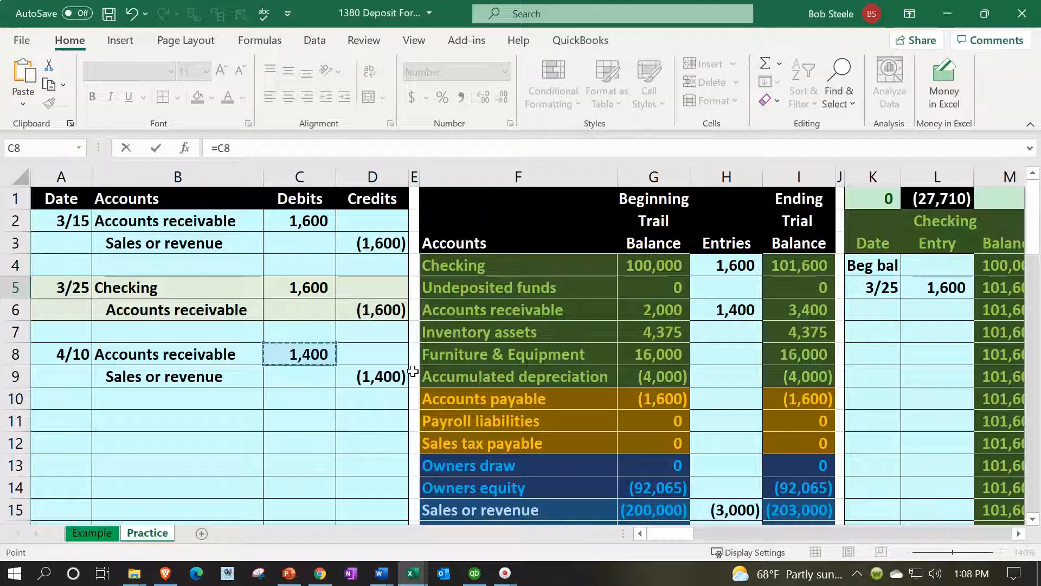
{"action": "key", "text": "Return"}
Check the Customer 1 balance in BA5, the subsidiary ledger total in AY1 and its difference formula in AZ1
{"action": "key", "text": "Right"}
{"action": "key", "text": "Right"}
{"action": "key", "text": "Right"}
{"action": "key", "text": "Right"}
{"action": "key", "text": "Right"}
{"action": "key", "text": "Right"}
{"action": "key", "text": "Left"}
{"action": "key", "text": "Left"}
{"action": "key", "text": "Left"}
{"action": "key", "text": "Left"}
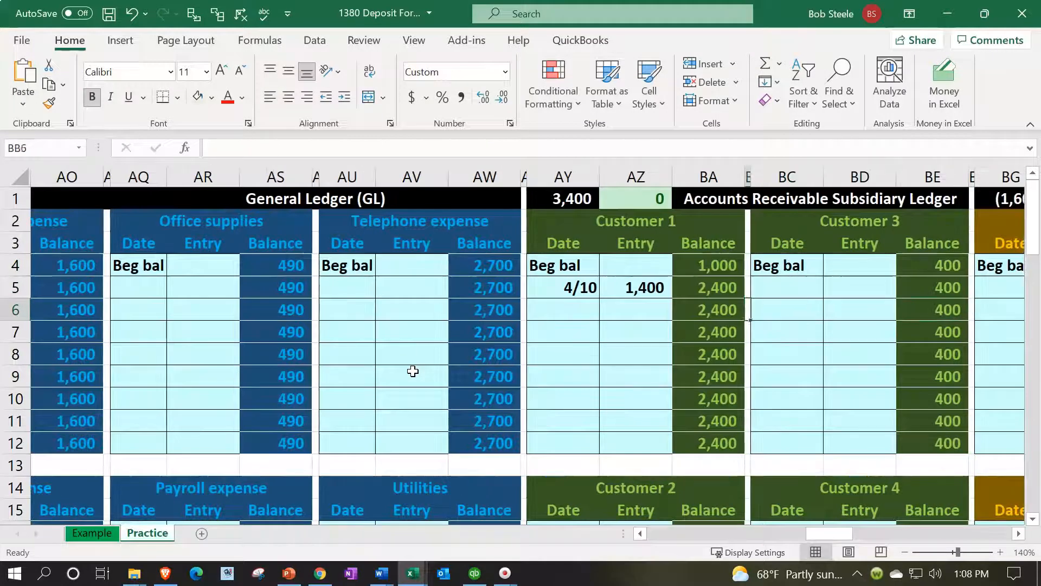
{"action": "key", "text": "Up"}
{"action": "key", "text": "Left"}
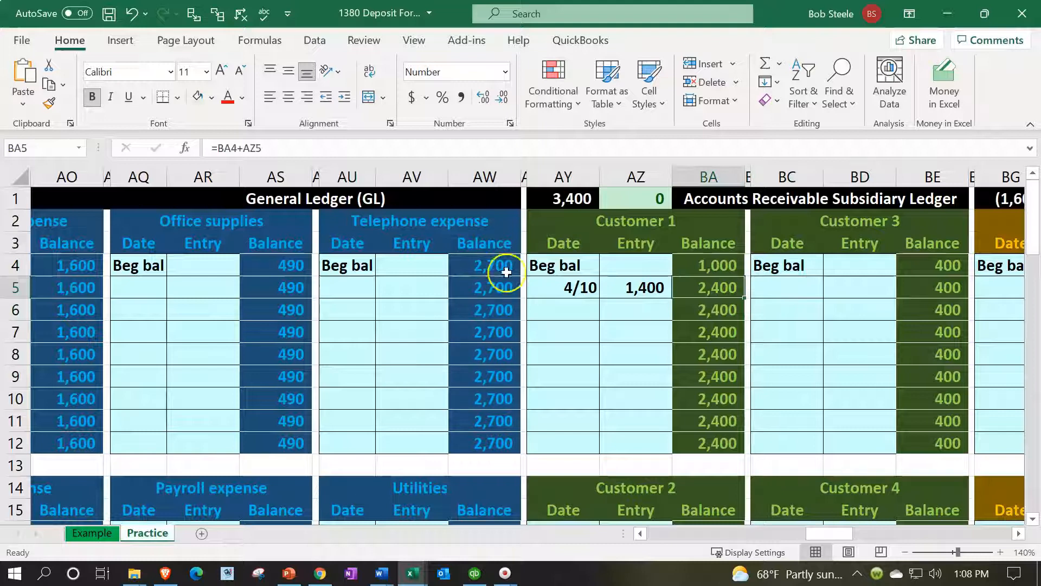
{"action": "double_click", "coordinate": [552, 204]}
{"action": "key", "text": "Return"}
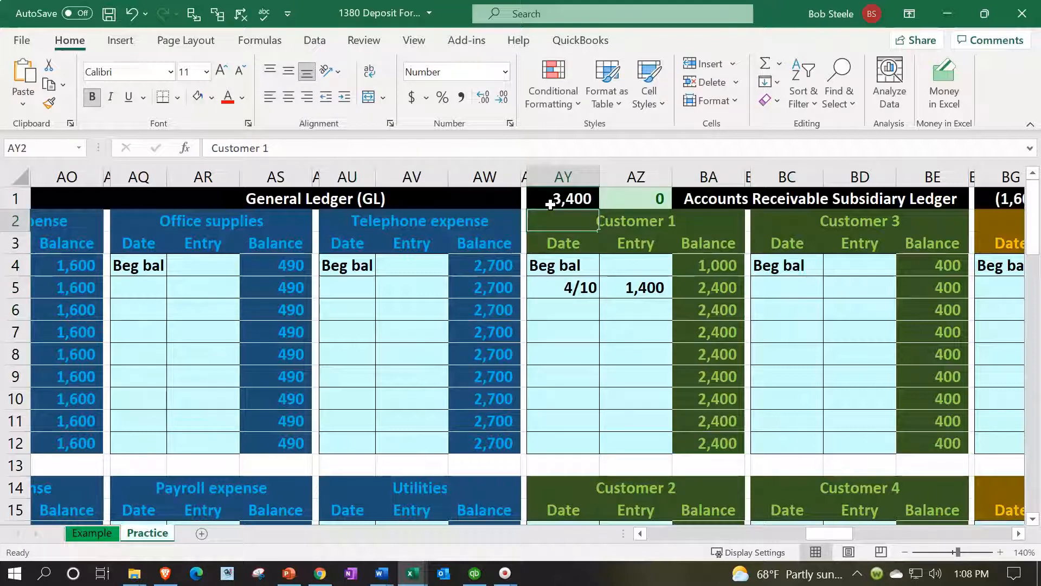
{"action": "key", "text": "Up"}
{"action": "key", "text": "Right"}
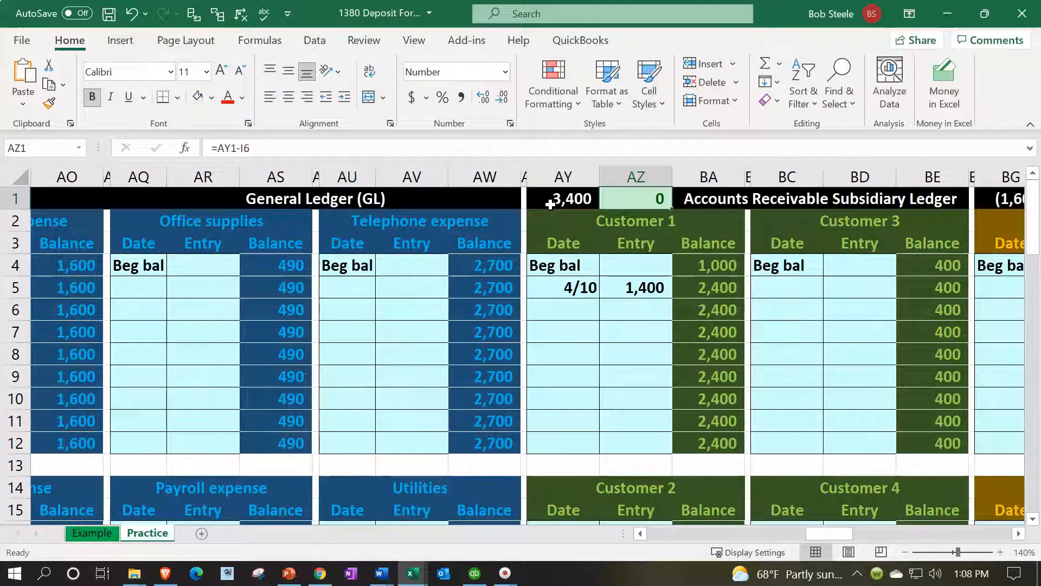
{"action": "left_click", "coordinate": [550, 204]}
Select A11, the next open journal row, and review the Customer Payment form below the worksheet tables
{"action": "key", "text": "Left"}
{"action": "key", "text": "Left"}
{"action": "key", "text": "Left"}
{"action": "key", "text": "Left"}
{"action": "key", "text": "Left"}
{"action": "key", "text": "Left"}
{"action": "key", "text": "Left"}
{"action": "key", "text": "Left"}
{"action": "key", "text": "Left"}
{"action": "key", "text": "Left"}
{"action": "key", "text": "Left"}
{"action": "key", "text": "Left"}
{"action": "key", "text": "Left"}
{"action": "key", "text": "Left"}
{"action": "key", "text": "Left"}
{"action": "key", "text": "Left"}
{"action": "key", "text": "Left"}
{"action": "key", "text": "Left"}
{"action": "key", "text": "Left"}
{"action": "key", "text": "Left"}
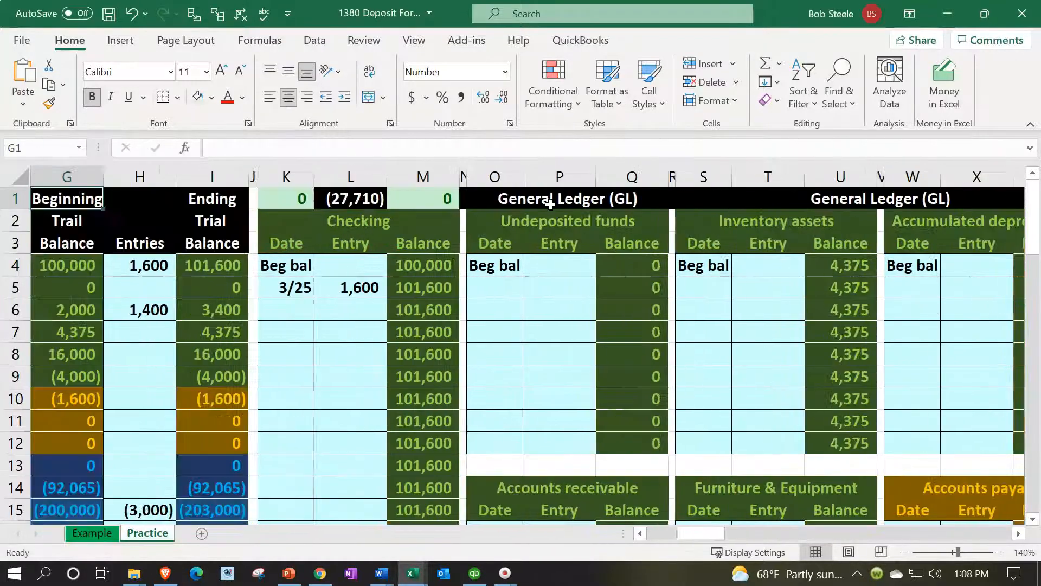
{"action": "key", "text": "Left"}
{"action": "key", "text": "Left"}
{"action": "key", "text": "Left"}
{"action": "key", "text": "Left"}
{"action": "key", "text": "Left"}
{"action": "key", "text": "Left"}
{"action": "key", "text": "Down"}
{"action": "key", "text": "Down"}
{"action": "key", "text": "Down"}
{"action": "key", "text": "Down"}
{"action": "key", "text": "Down"}
{"action": "key", "text": "Down"}
{"action": "key", "text": "Down"}
{"action": "key", "text": "Down"}
{"action": "key", "text": "Down"}
{"action": "key", "text": "Down"}
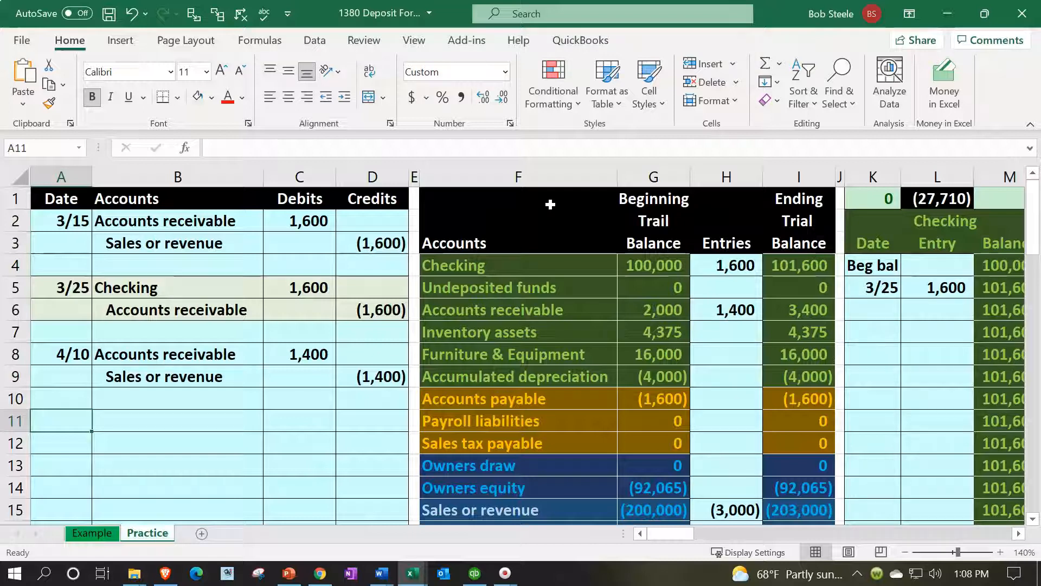
{"action": "scroll", "coordinate": [598, 353], "scroll_direction": "down", "scroll_amount": 8}
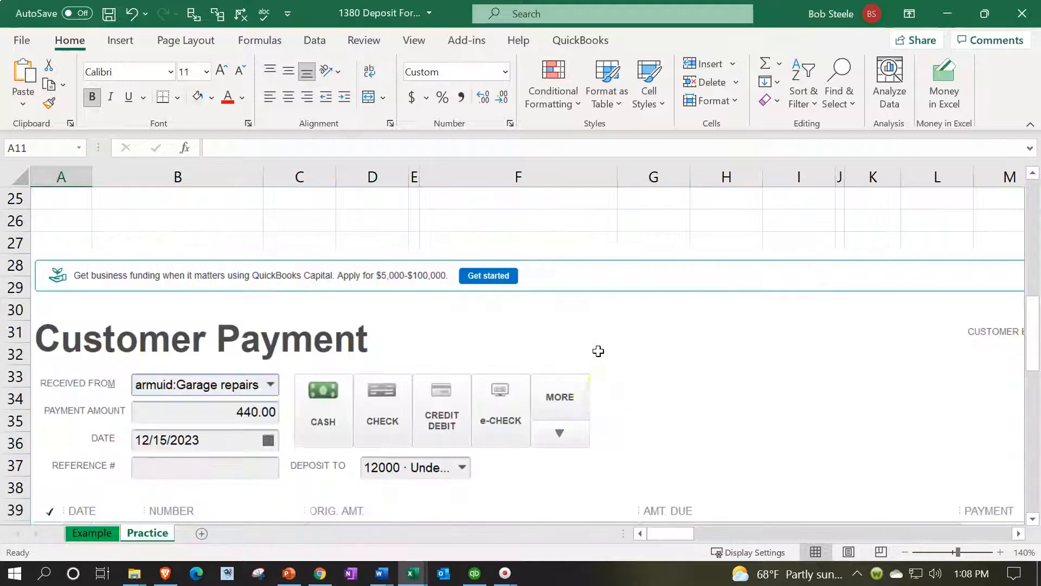
{"action": "scroll", "coordinate": [584, 381], "scroll_direction": "down", "scroll_amount": 1}
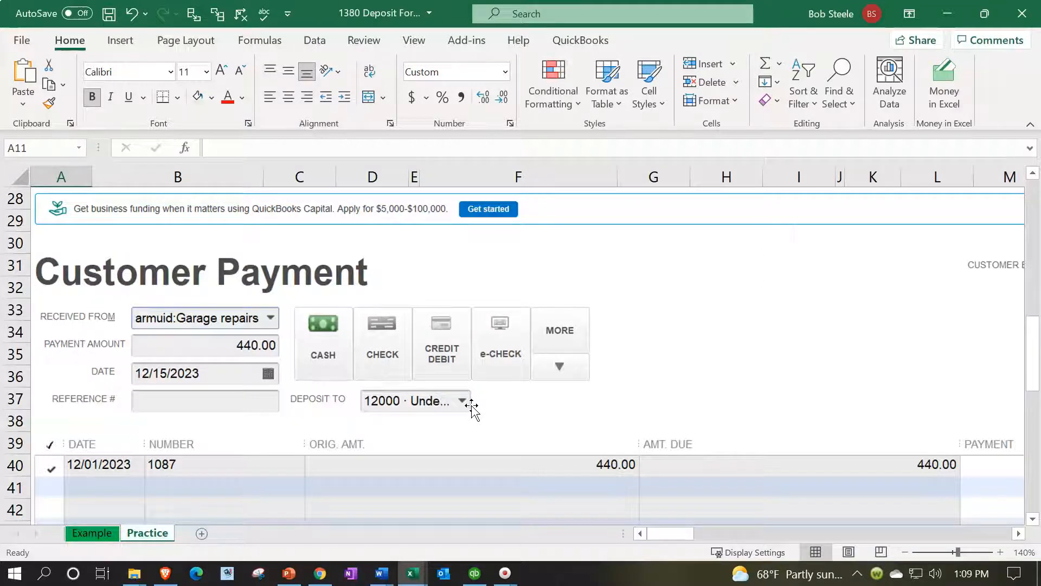
Enter the date 4/15 in A11 to start the customer payment journal entry
{"action": "scroll", "coordinate": [471, 405], "scroll_direction": "up", "scroll_amount": 8}
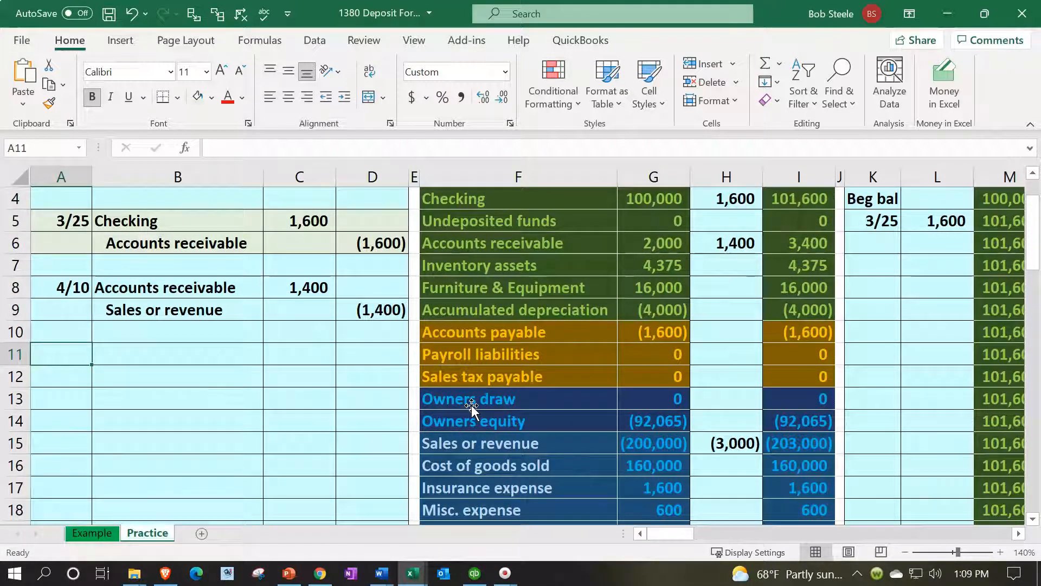
{"action": "type", "text": "4/15"}
{"action": "key", "text": "Tab"}
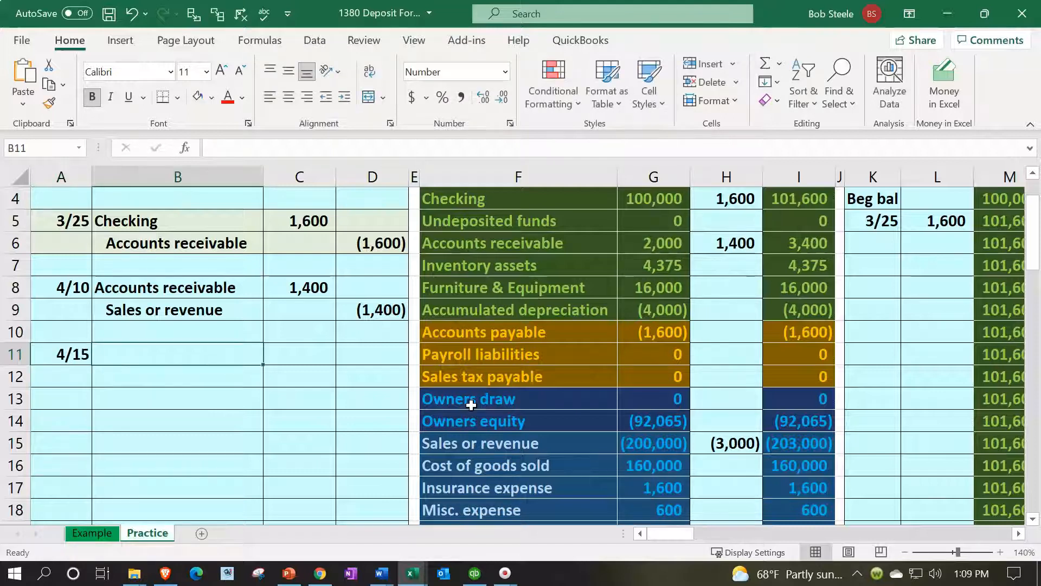
Link the debit account name in B11 to Undeposited funds in F5 of the trial balance
{"action": "type", "text": "="}
{"action": "key", "text": "Right"}
{"action": "key", "text": "Right"}
{"action": "key", "text": "Right"}
{"action": "key", "text": "Up"}
{"action": "key", "text": "Up"}
{"action": "key", "text": "Up"}
{"action": "key", "text": "Up"}
{"action": "key", "text": "Up"}
{"action": "key", "text": "Up"}
Link the credit account name in B12 to the Accounts receivable name in B8 of the 4/10 entry
{"action": "key", "text": "Right"}
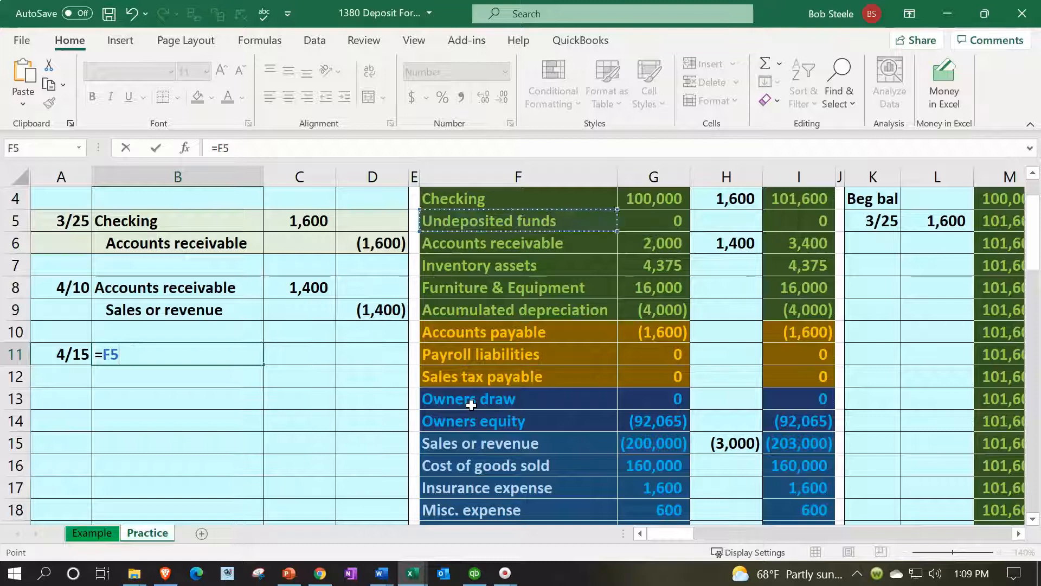
{"action": "key", "text": "Return"}
{"action": "key", "text": "Right"}
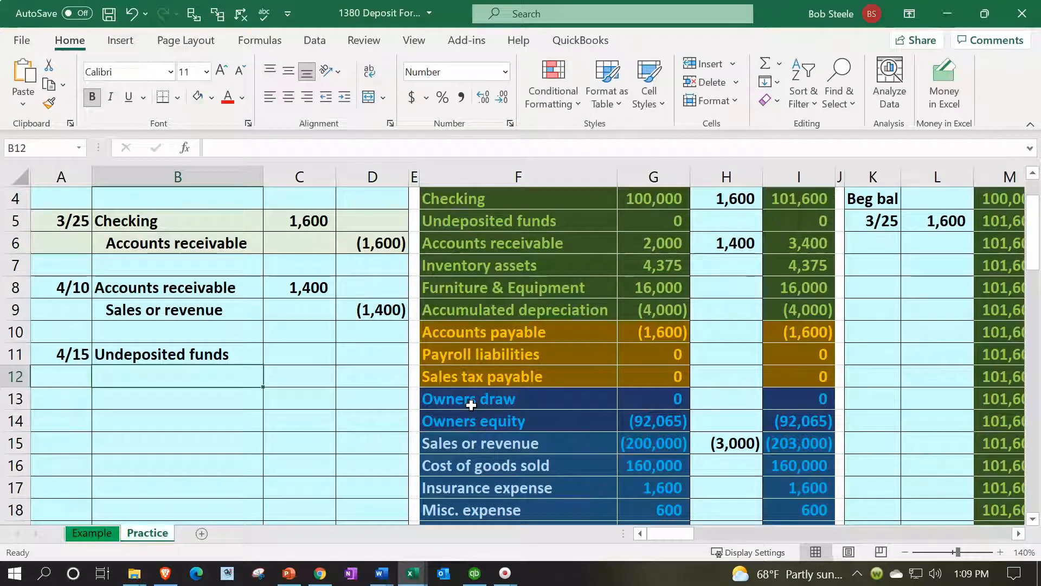
{"action": "type", "text": "="}
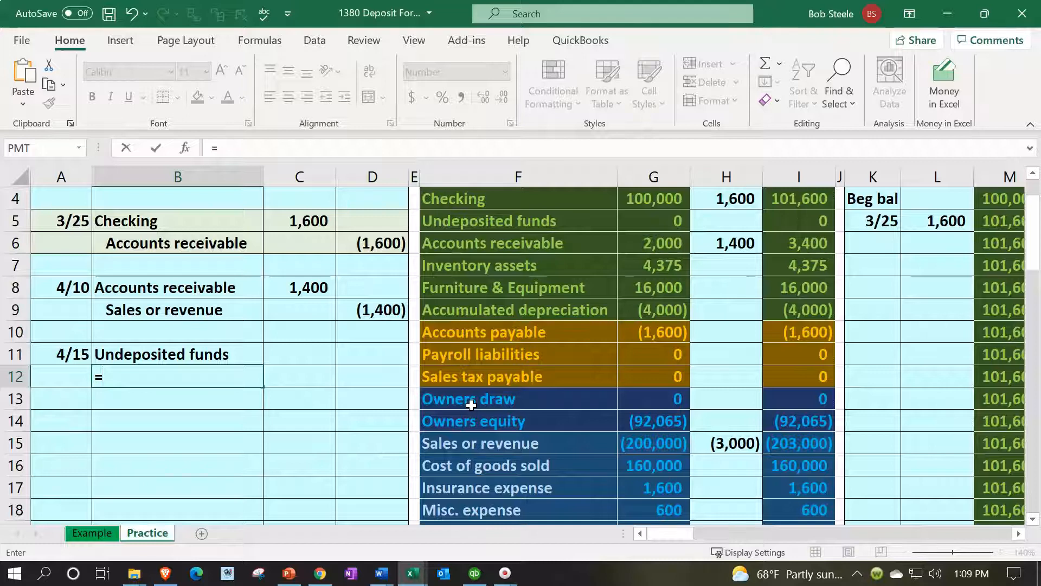
{"action": "key", "text": "Up"}
{"action": "key", "text": "Up"}
{"action": "key", "text": "Up"}
{"action": "key", "text": "Up"}
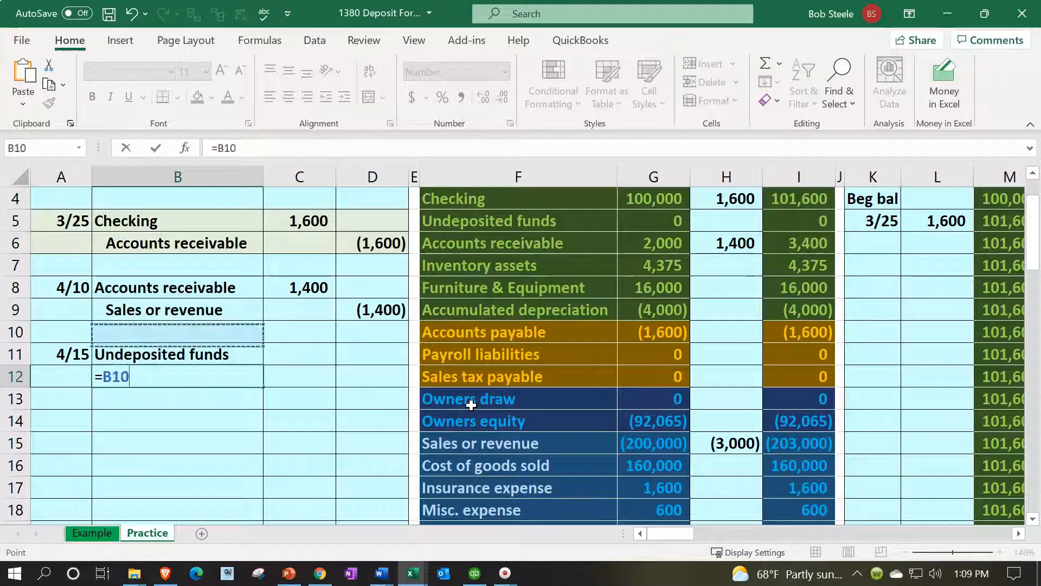
{"action": "key", "text": "Return"}
Link the Undeposited funds debit in C11 to the 4/10 accounts receivable amount in C8
{"action": "key", "text": "Right"}
{"action": "key", "text": "Up"}
{"action": "key", "text": "Up"}
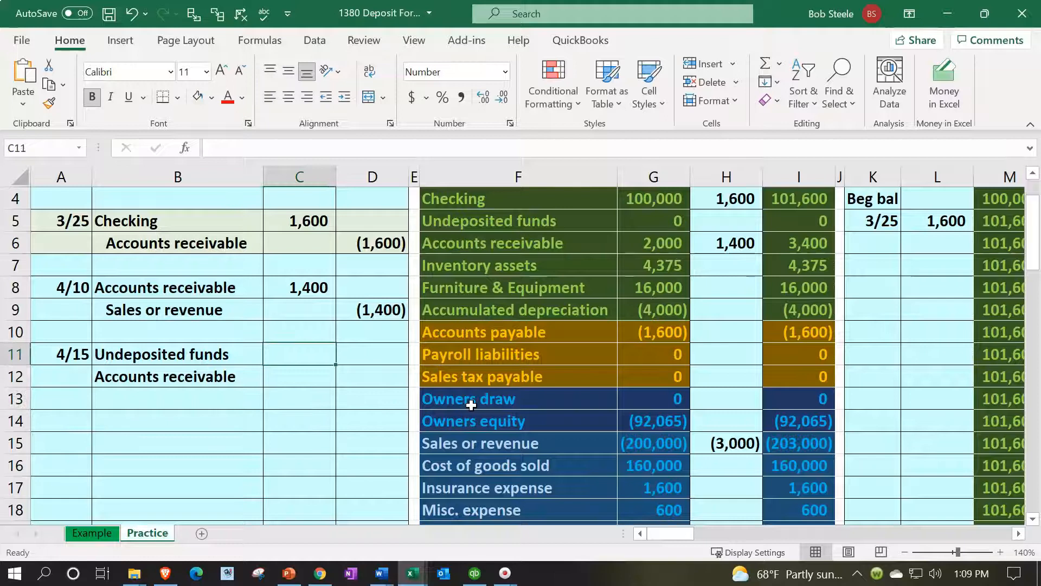
{"action": "type", "text": "="}
{"action": "key", "text": "Up"}
{"action": "key", "text": "Up"}
Set the Accounts receivable credit in D12 to the negative of the debit with =-C11
{"action": "key", "text": "Up"}
{"action": "key", "text": "Return"}
{"action": "key", "text": "Right"}
{"action": "type", "text": "=-"}
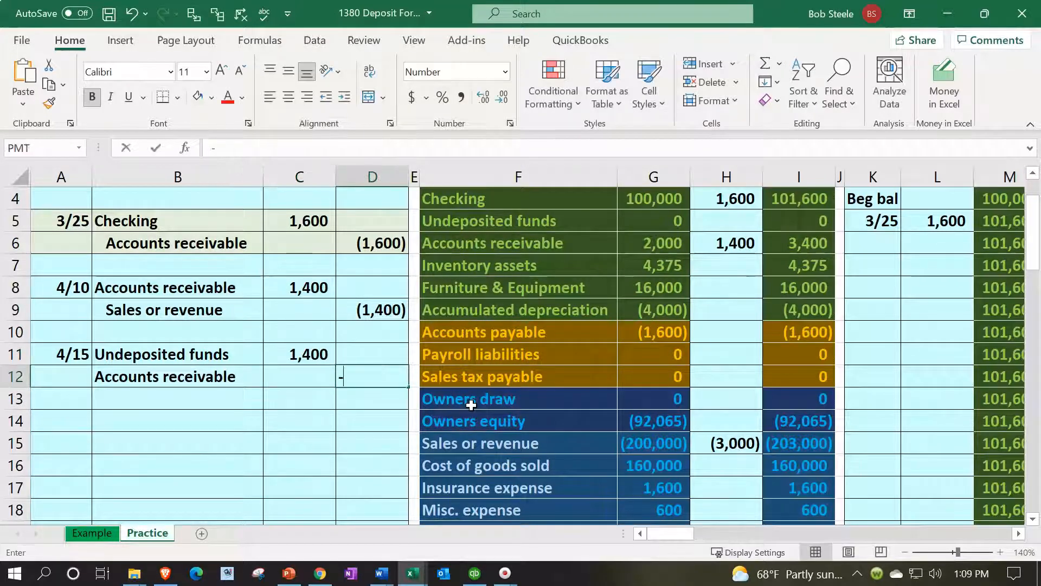
{"action": "key", "text": "Left"}
Indent the Accounts receivable credit account name in B12
{"action": "key", "text": "Up"}
{"action": "key", "text": "Return"}
{"action": "key", "text": "Left"}
{"action": "key", "text": "Left"}
{"action": "key", "text": "Up"}
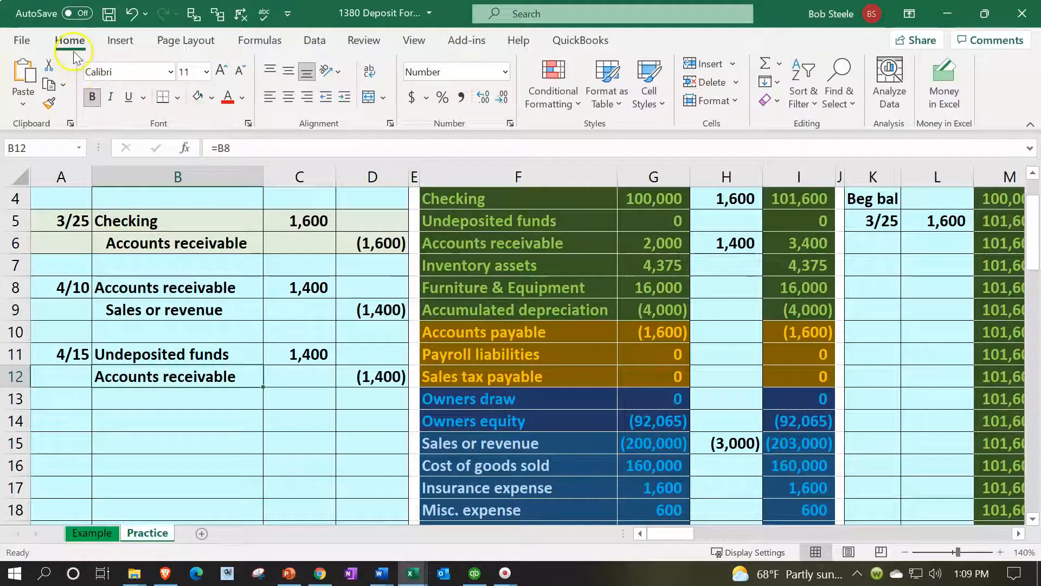
{"action": "left_click", "coordinate": [344, 96]}
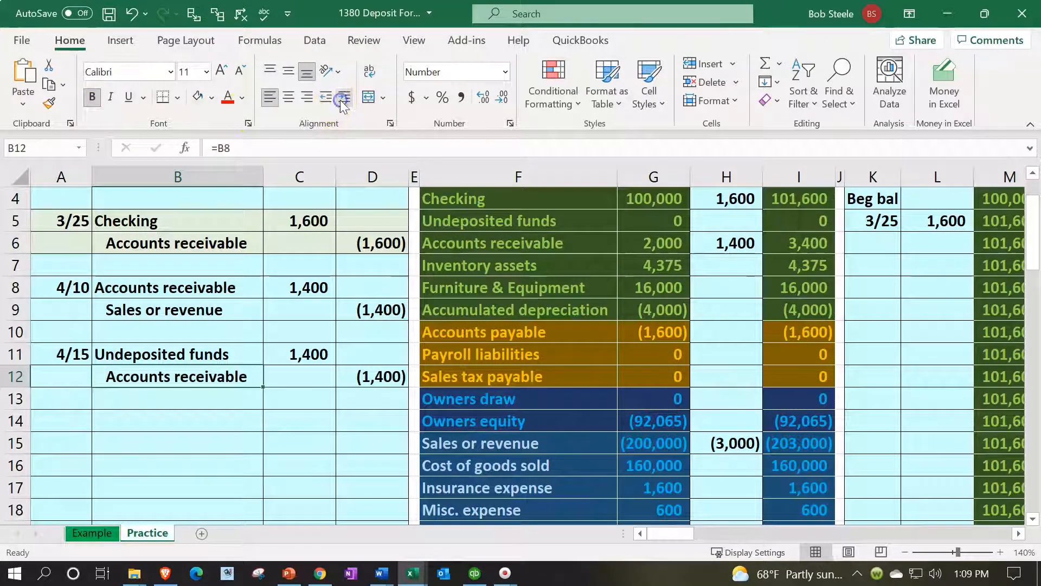
Post the 4/15 debit to the trial balance by linking the Undeposited funds entry in H5 to C11
{"action": "left_click", "coordinate": [92, 354]}
{"action": "left_click", "coordinate": [95, 354]}
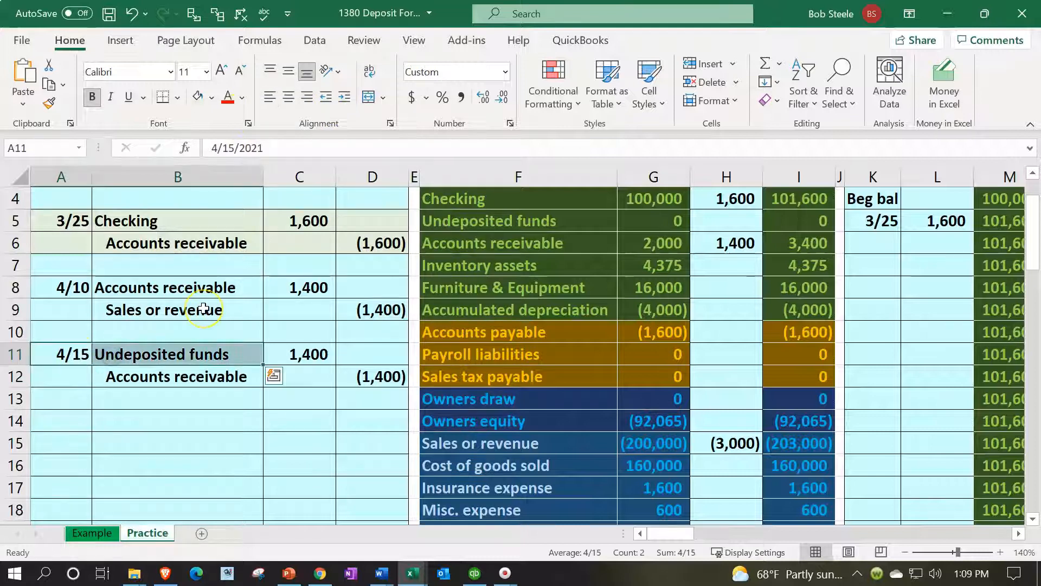
{"action": "key", "text": "Right"}
{"action": "key", "text": "Right"}
{"action": "key", "text": "Right"}
{"action": "key", "text": "Right"}
{"action": "key", "text": "Right"}
{"action": "key", "text": "Right"}
{"action": "key", "text": "Up"}
{"action": "key", "text": "Up"}
{"action": "key", "text": "Up"}
{"action": "key", "text": "Up"}
{"action": "key", "text": "Up"}
{"action": "key", "text": "Up"}
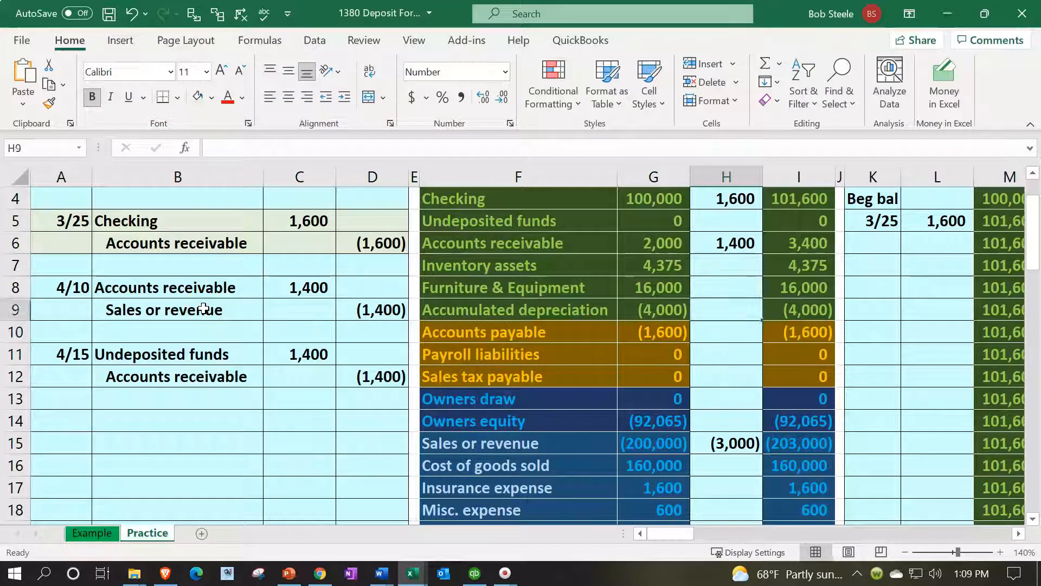
{"action": "type", "text": "="}
{"action": "key", "text": "Down"}
{"action": "key", "text": "Down"}
{"action": "key", "text": "Down"}
{"action": "key", "text": "Down"}
{"action": "key", "text": "Down"}
{"action": "key", "text": "Down"}
{"action": "key", "text": "Left"}
{"action": "key", "text": "Left"}
{"action": "key", "text": "Left"}
{"action": "key", "text": "Left"}
{"action": "key", "text": "Left"}
{"action": "key", "text": "Left"}
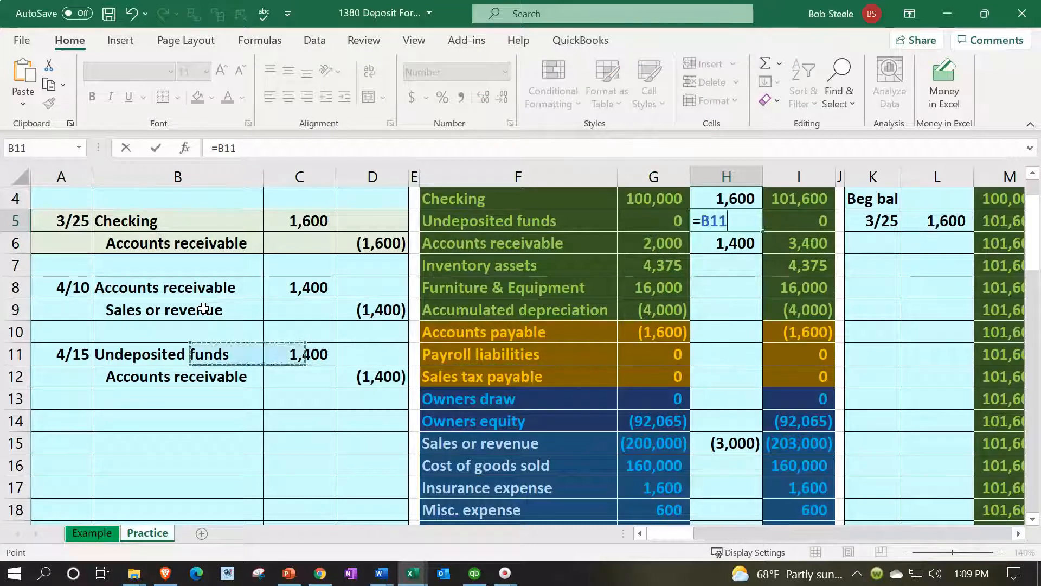
{"action": "key", "text": "Right"}
{"action": "key", "text": "Return"}
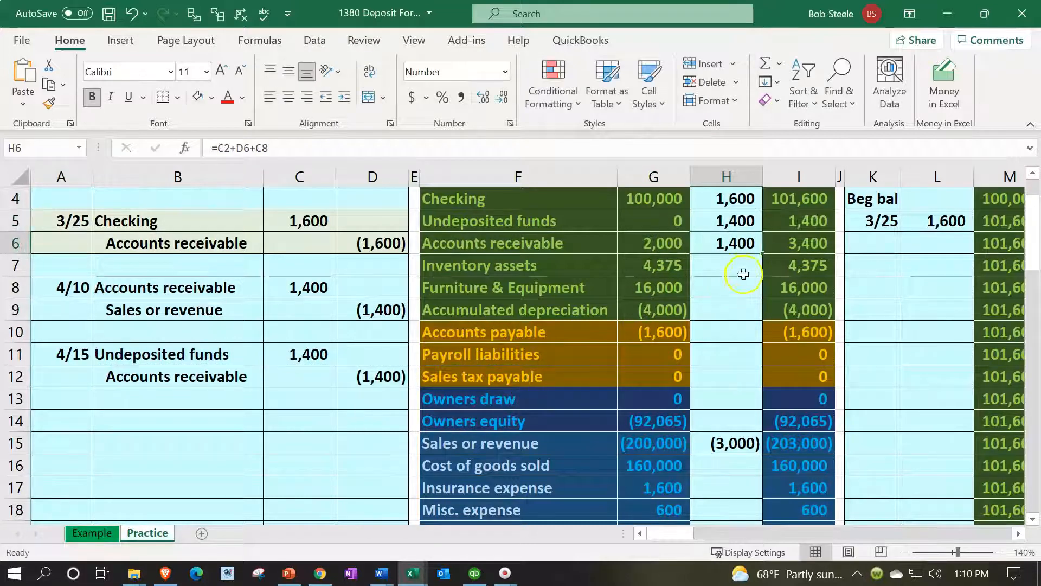
Check the Undeposited funds ending balance in I5 and review the 4/15 accounts receivable credit line in B12:D12
{"action": "left_click", "coordinate": [795, 227]}
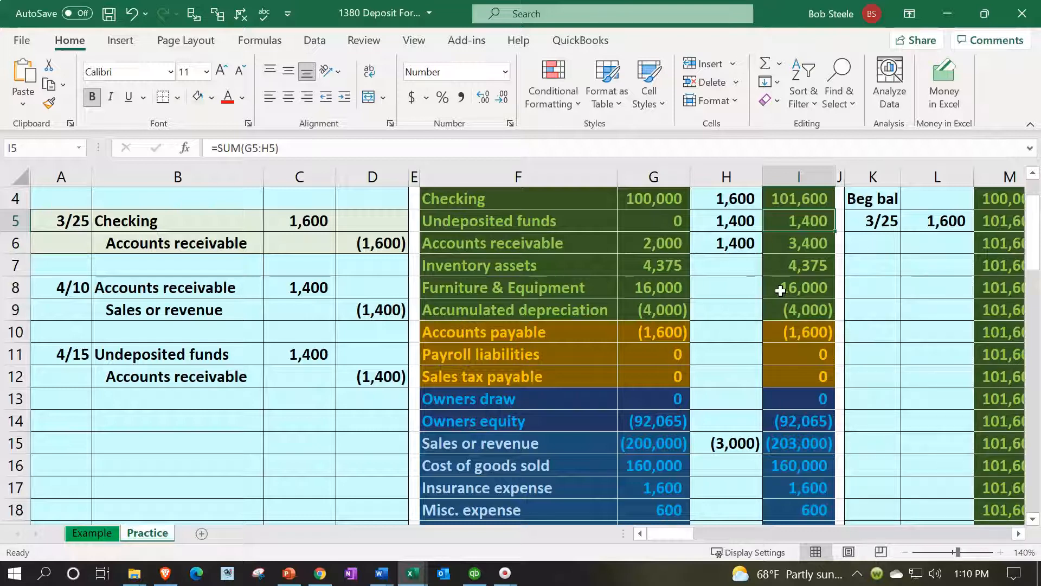
{"action": "key", "text": "Up"}
{"action": "key", "text": "Down"}
{"action": "key", "text": "Down"}
{"action": "key", "text": "Down"}
{"action": "key", "text": "Down"}
{"action": "key", "text": "Down"}
{"action": "key", "text": "Down"}
{"action": "key", "text": "Down"}
{"action": "key", "text": "Down"}
{"action": "key", "text": "Left"}
{"action": "key", "text": "Left"}
{"action": "key", "text": "Left"}
{"action": "key", "text": "Left"}
{"action": "key", "text": "Left"}
{"action": "key", "text": "Left"}
{"action": "key", "text": "Left"}
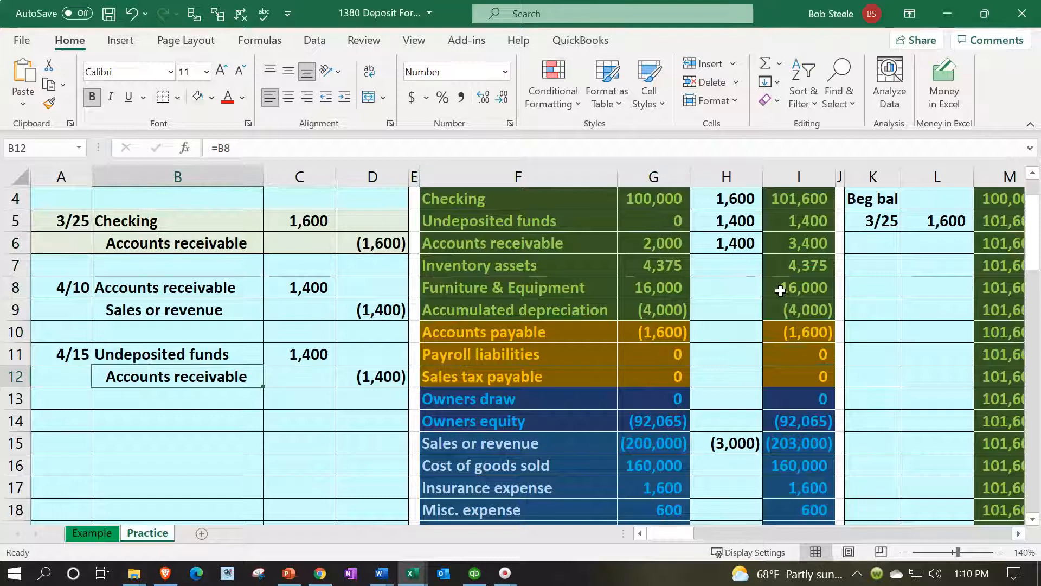
{"action": "key", "text": "shift+Right"}
{"action": "key", "text": "shift+Right"}
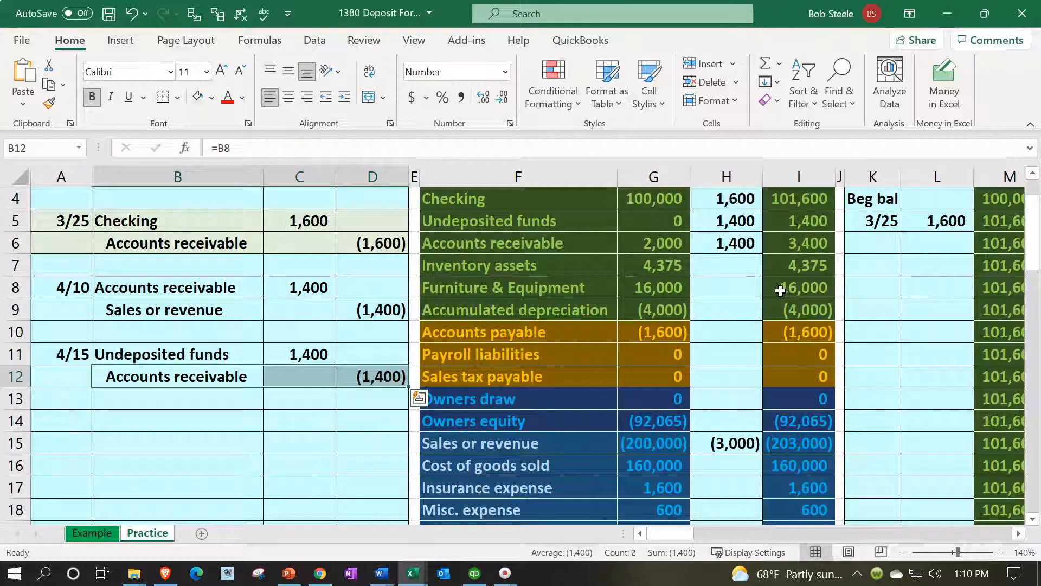
{"action": "key", "text": "Right"}
{"action": "key", "text": "Right"}
{"action": "key", "text": "Right"}
{"action": "key", "text": "Right"}
{"action": "key", "text": "Right"}
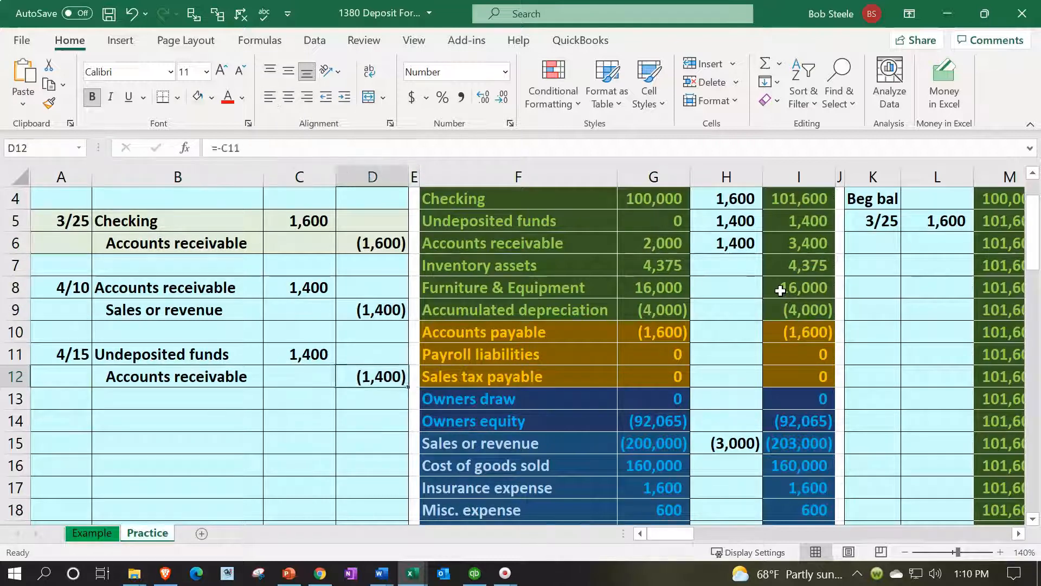
Add the 4/15 credit in D12 to the trial balance's Accounts receivable entry formula in H6
{"action": "key", "text": "Up"}
{"action": "key", "text": "Up"}
{"action": "key", "text": "Up"}
{"action": "key", "text": "Up"}
{"action": "key", "text": "Up"}
{"action": "key", "text": "Up"}
{"action": "key", "text": "Right"}
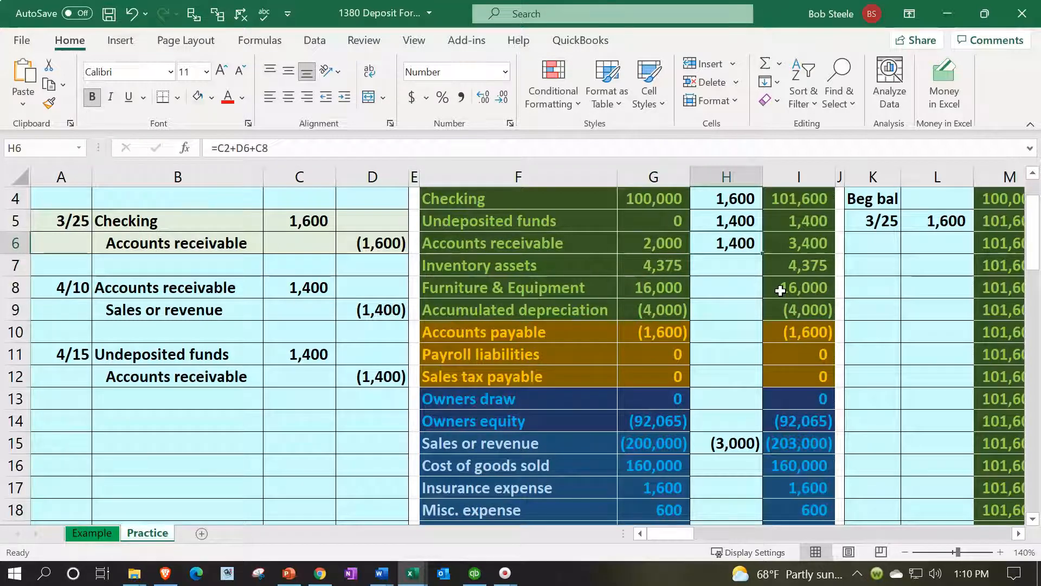
{"action": "key", "text": "F2"}
{"action": "type", "text": "+"}
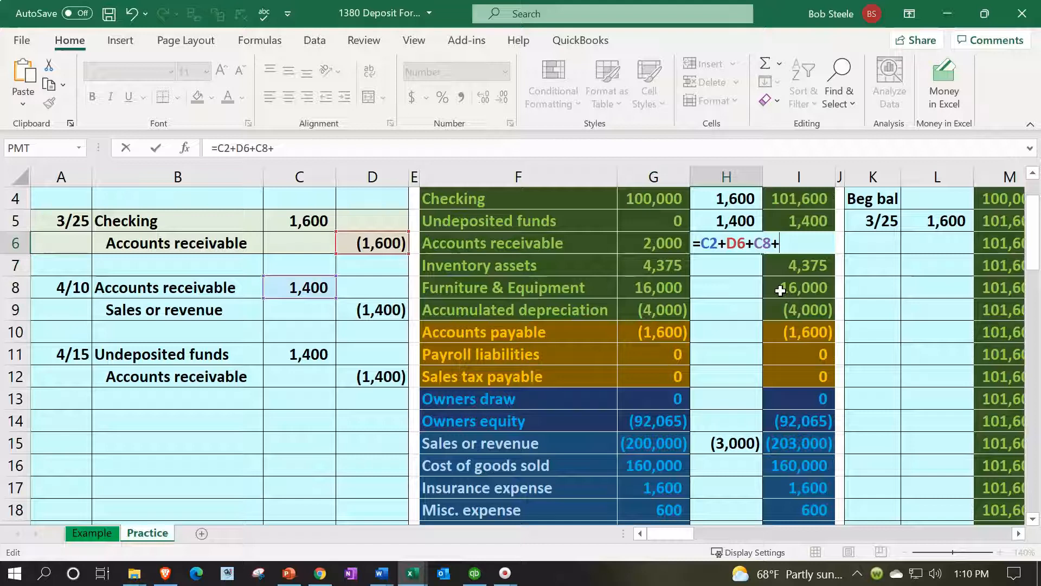
{"action": "key", "text": "Down"}
{"action": "key", "text": "Down"}
{"action": "key", "text": "Down"}
{"action": "key", "text": "Down"}
{"action": "key", "text": "Down"}
{"action": "key", "text": "Left"}
{"action": "key", "text": "Left"}
{"action": "key", "text": "Left"}
{"action": "key", "text": "Left"}
{"action": "key", "text": "Down"}
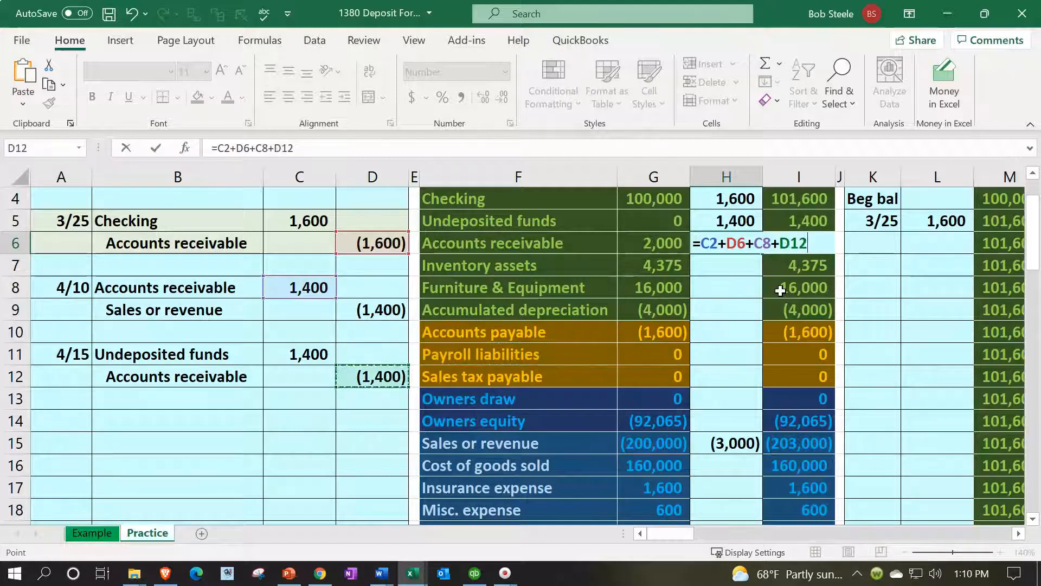
{"action": "key", "text": "Return"}
Check the ending trial balance's total debits and credits in I23 and net income in I24
{"action": "scroll", "coordinate": [781, 291], "scroll_direction": "down", "scroll_amount": 3}
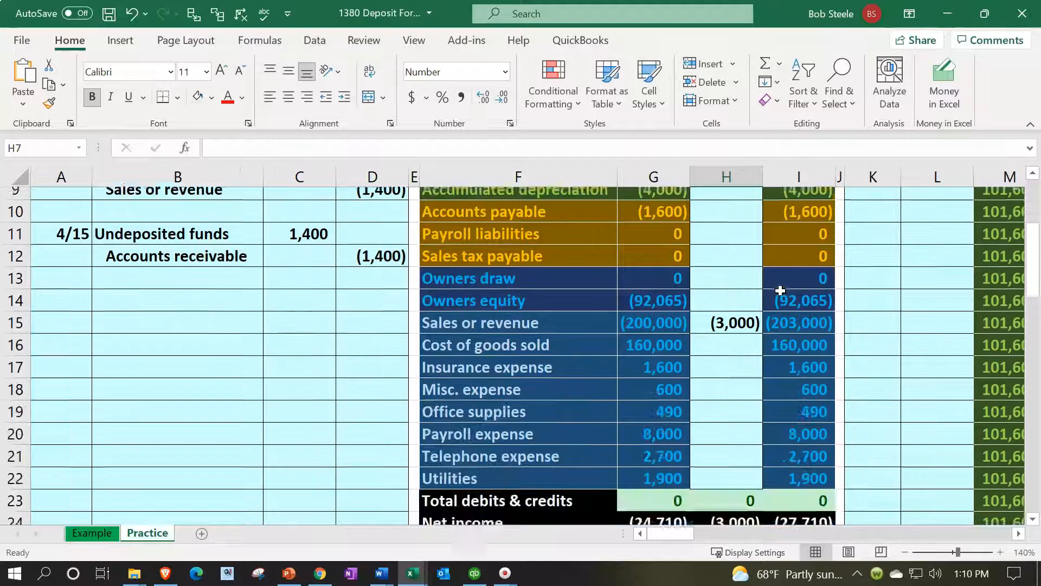
{"action": "left_click", "coordinate": [808, 426]}
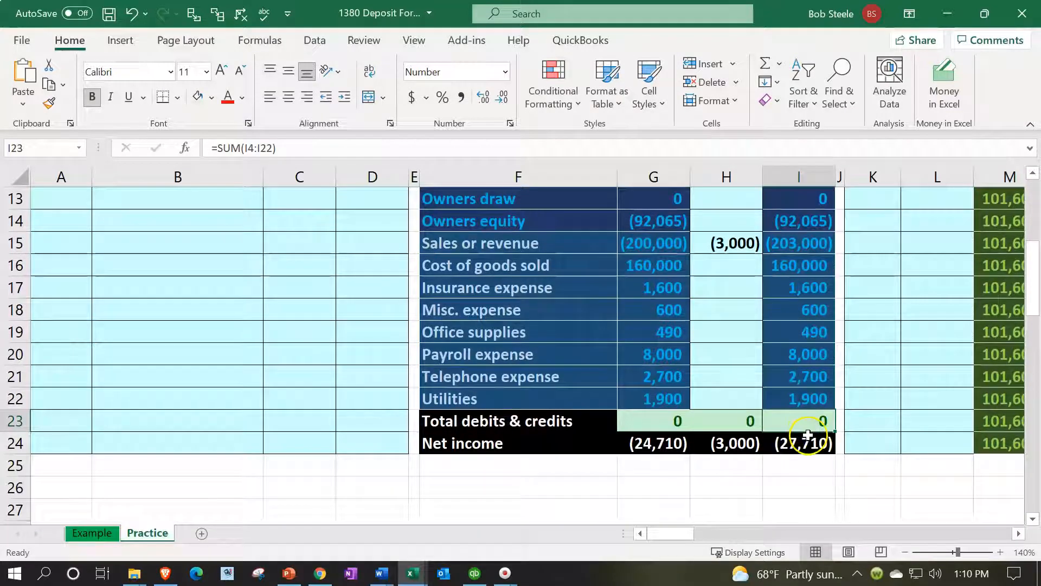
{"action": "left_click", "coordinate": [808, 440]}
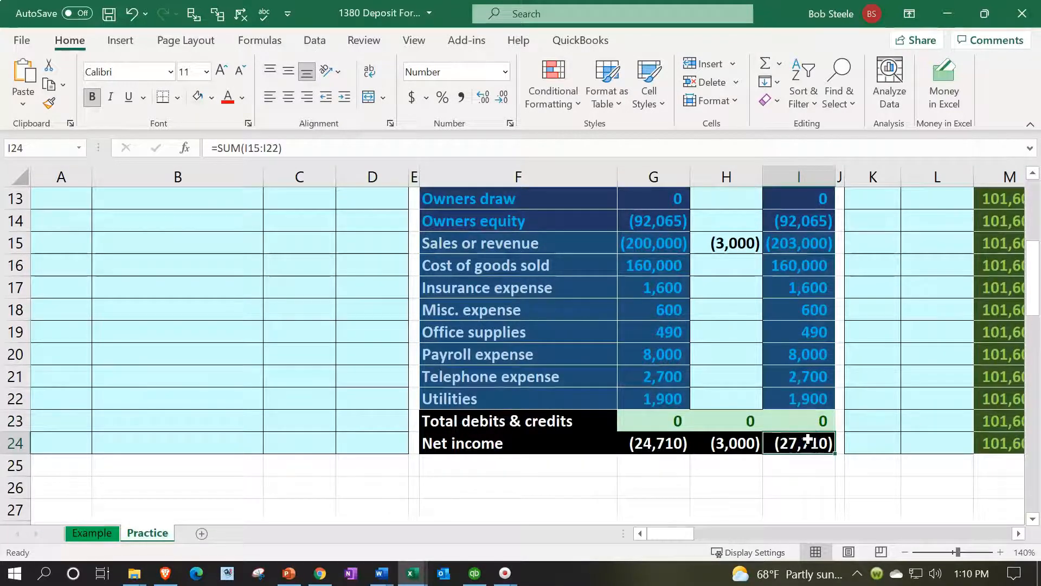
{"action": "scroll", "coordinate": [808, 441], "scroll_direction": "up", "scroll_amount": 4}
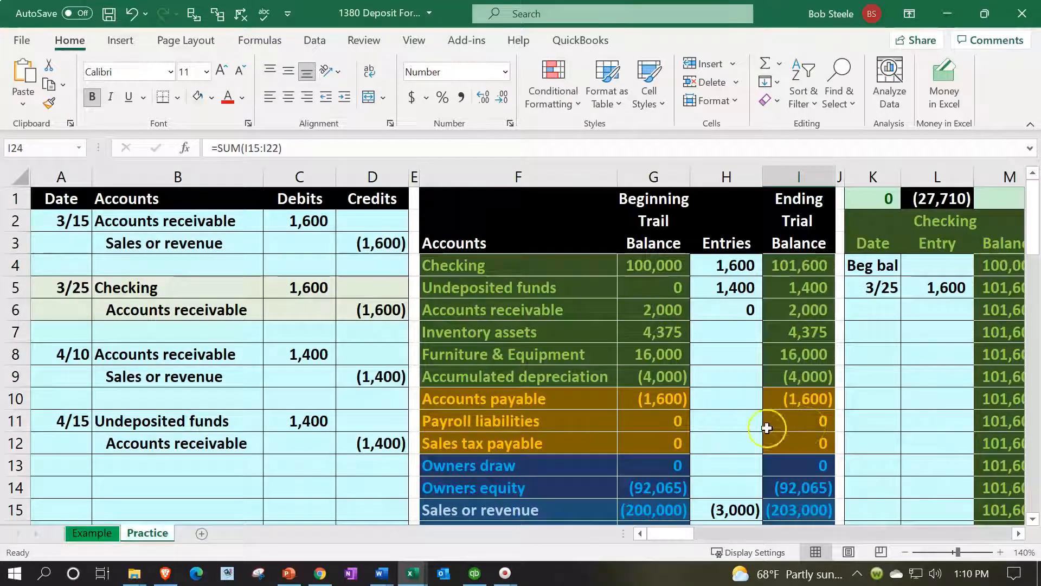
Enter the date 4/15 in O5, the first open row of the Undeposited funds general ledger account
{"action": "left_click_drag", "start_coordinate": [241, 423], "coordinate": [273, 421]}
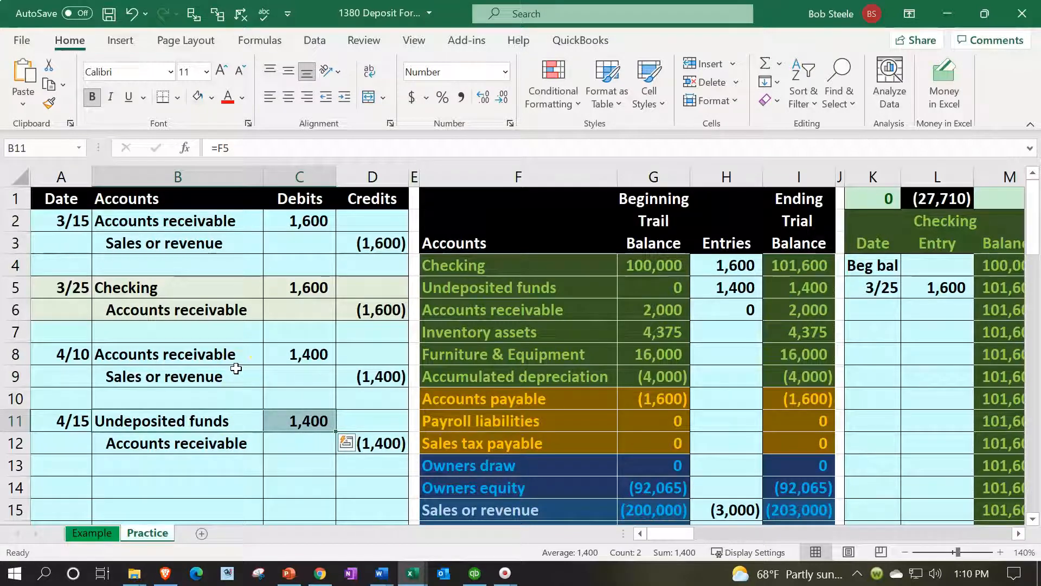
{"action": "key", "text": "Right"}
{"action": "key", "text": "Right"}
{"action": "key", "text": "Right"}
{"action": "key", "text": "Right"}
{"action": "key", "text": "Right"}
{"action": "key", "text": "Right"}
{"action": "key", "text": "Right"}
{"action": "key", "text": "Right"}
{"action": "key", "text": "Right"}
{"action": "key", "text": "Right"}
{"action": "key", "text": "Right"}
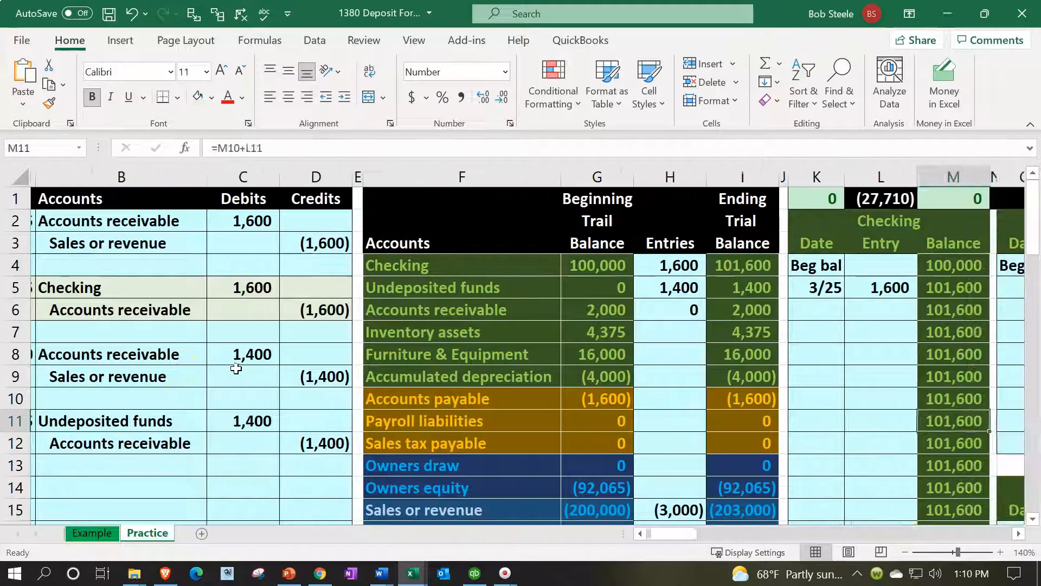
{"action": "key", "text": "Right"}
{"action": "key", "text": "Right"}
{"action": "key", "text": "Right"}
{"action": "key", "text": "Right"}
{"action": "key", "text": "Up"}
{"action": "key", "text": "Up"}
{"action": "key", "text": "Up"}
{"action": "key", "text": "Up"}
{"action": "key", "text": "Up"}
{"action": "key", "text": "Up"}
{"action": "key", "text": "Left"}
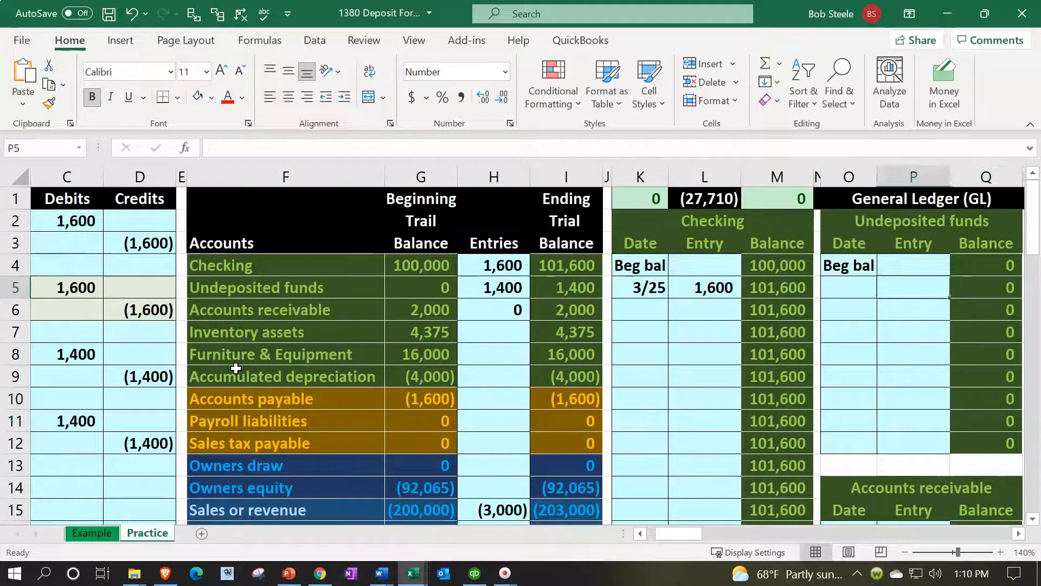
{"action": "key", "text": "Left"}
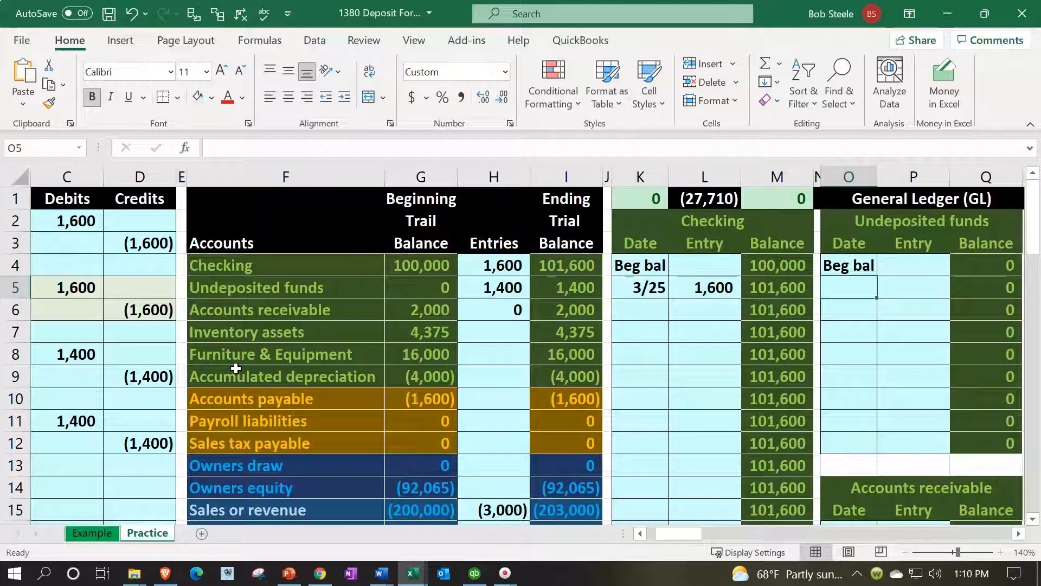
{"action": "type", "text": "4/15"}
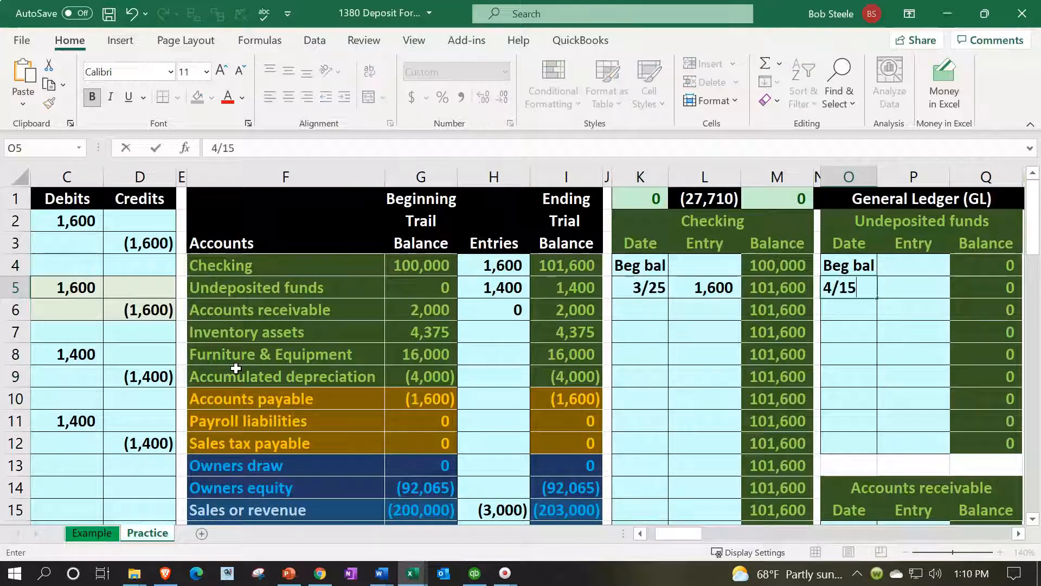
{"action": "key", "text": "Return"}
Link the Undeposited funds ledger entry in P5 to the 4/15 debit in C11
{"action": "key", "text": "Right"}
{"action": "key", "text": "Up"}
{"action": "type", "text": "="}
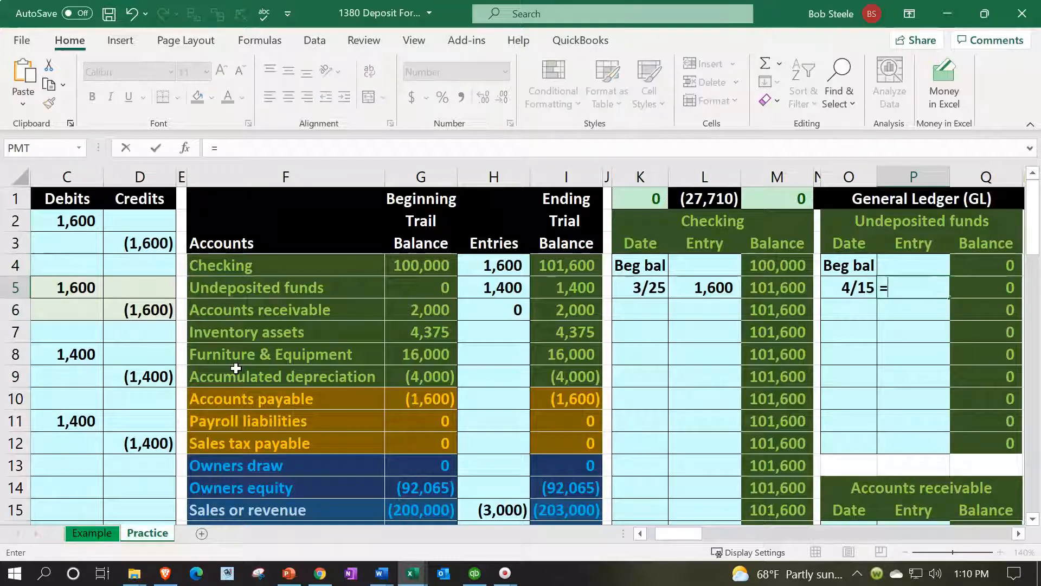
{"action": "key", "text": "Left"}
{"action": "key", "text": "Left"}
{"action": "key", "text": "Left"}
{"action": "key", "text": "Left"}
{"action": "key", "text": "Left"}
{"action": "key", "text": "Left"}
{"action": "key", "text": "Left"}
{"action": "key", "text": "Left"}
{"action": "key", "text": "Left"}
{"action": "key", "text": "Left"}
{"action": "key", "text": "Left"}
{"action": "key", "text": "Left"}
{"action": "key", "text": "Left"}
{"action": "key", "text": "Left"}
{"action": "key", "text": "Left"}
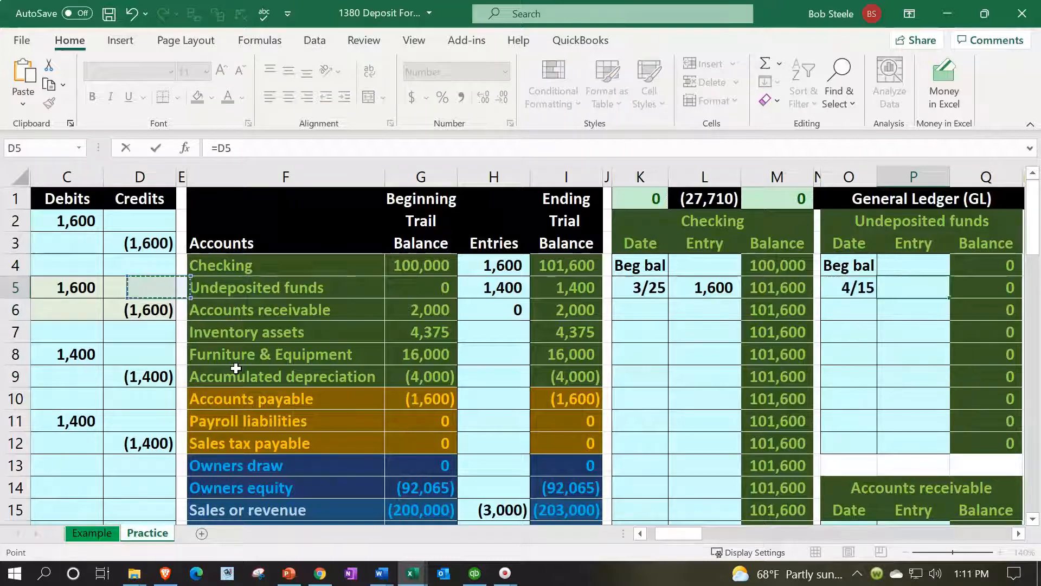
{"action": "key", "text": "Down"}
{"action": "key", "text": "Down"}
{"action": "key", "text": "Down"}
{"action": "key", "text": "Down"}
{"action": "key", "text": "Down"}
{"action": "key", "text": "Down"}
{"action": "key", "text": "Right"}
{"action": "key", "text": "Right"}
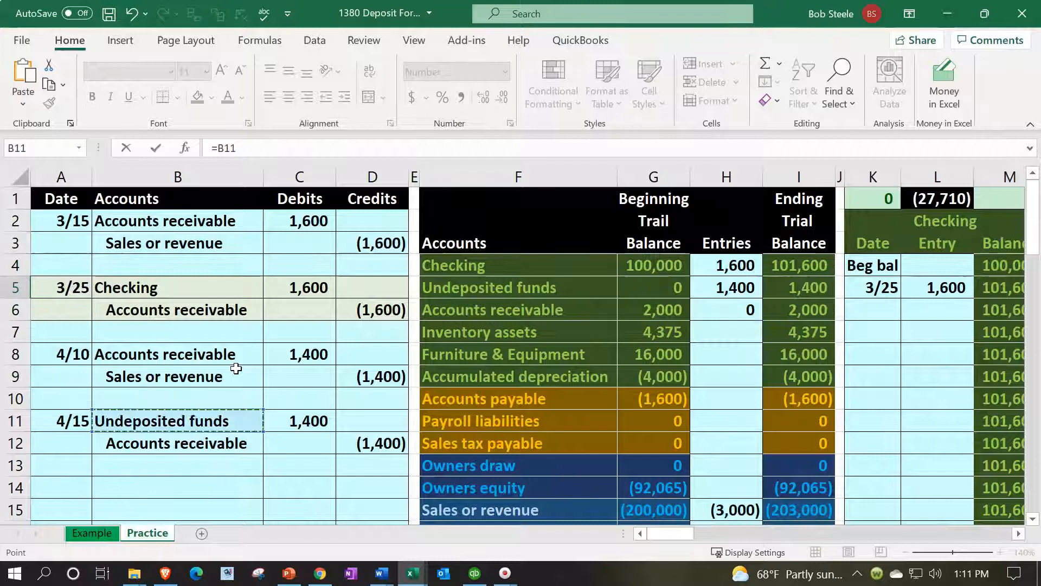
{"action": "key", "text": "Return"}
Review the posted Undeposited funds ledger and the check cell K1, and return to the journal at A6
{"action": "key", "text": "Right"}
{"action": "key", "text": "Right"}
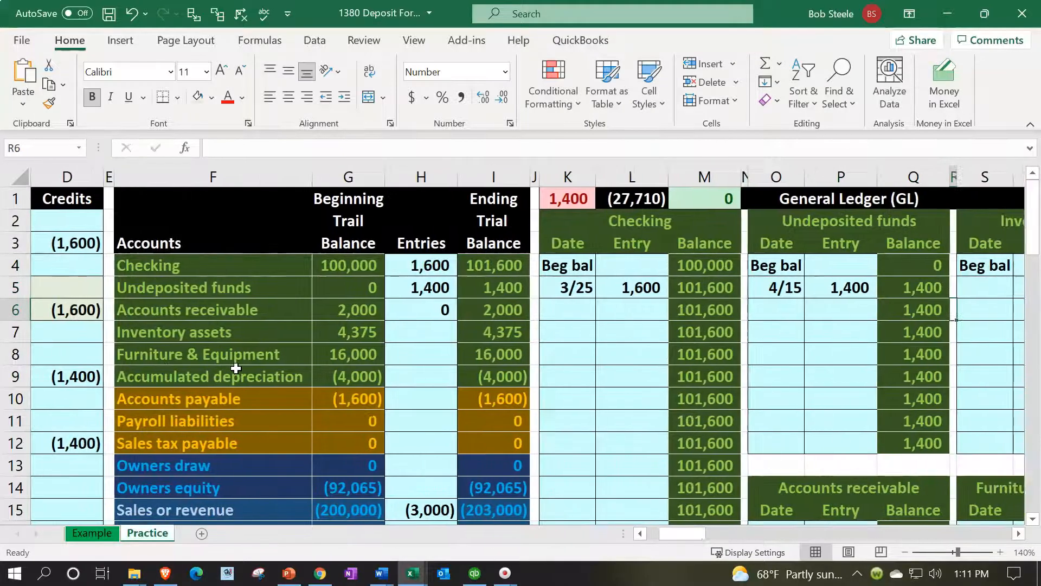
{"action": "key", "text": "Left"}
{"action": "key", "text": "Left"}
{"action": "key", "text": "Left"}
{"action": "key", "text": "Home"}
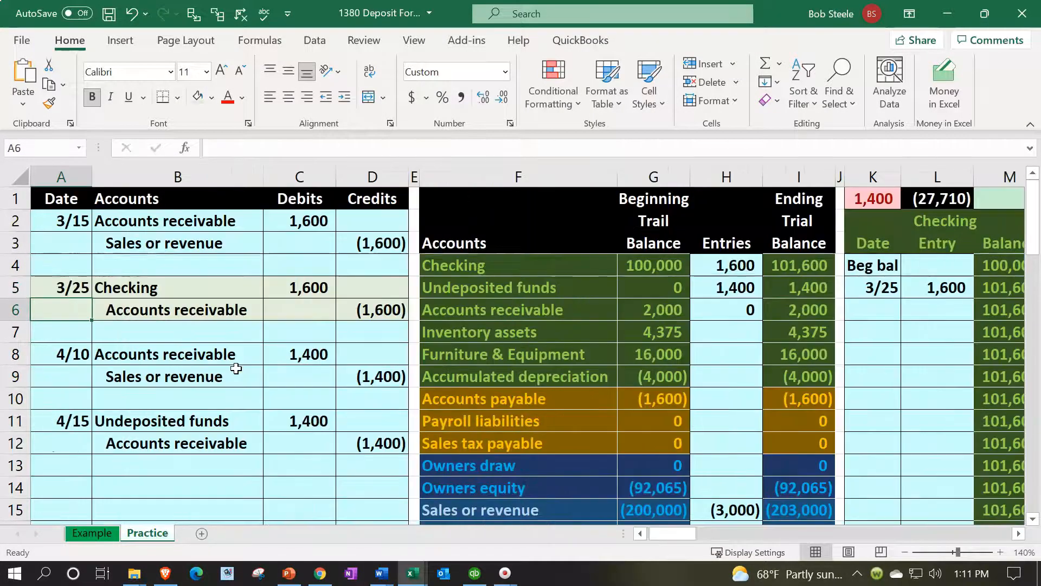
Check the ledger check cell K1, the Undeposited funds ending balance in I5, and the 4/15 accounts receivable credit in B12:D12
{"action": "left_click", "coordinate": [873, 199]}
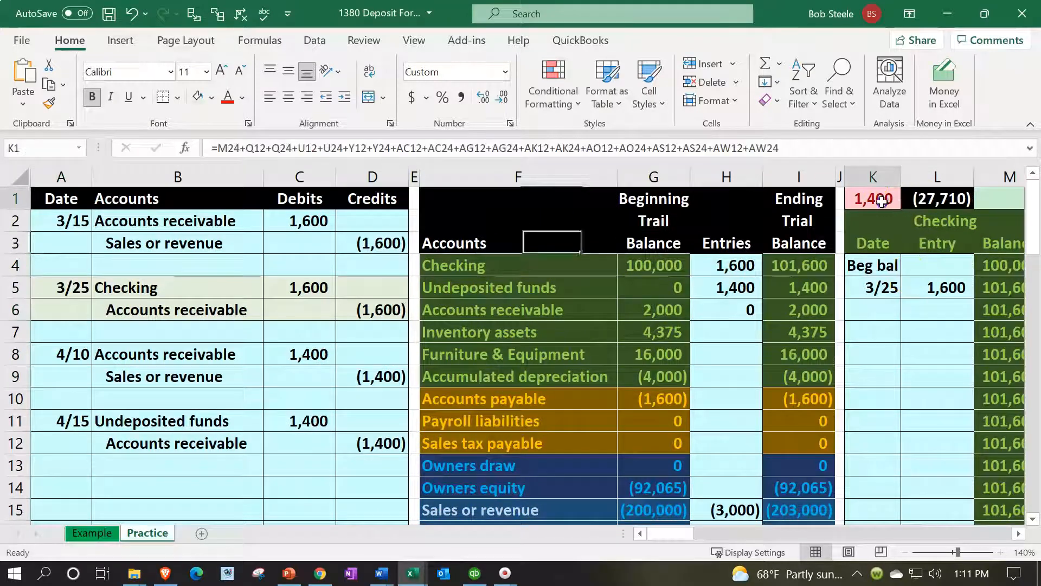
{"action": "left_click", "coordinate": [816, 295]}
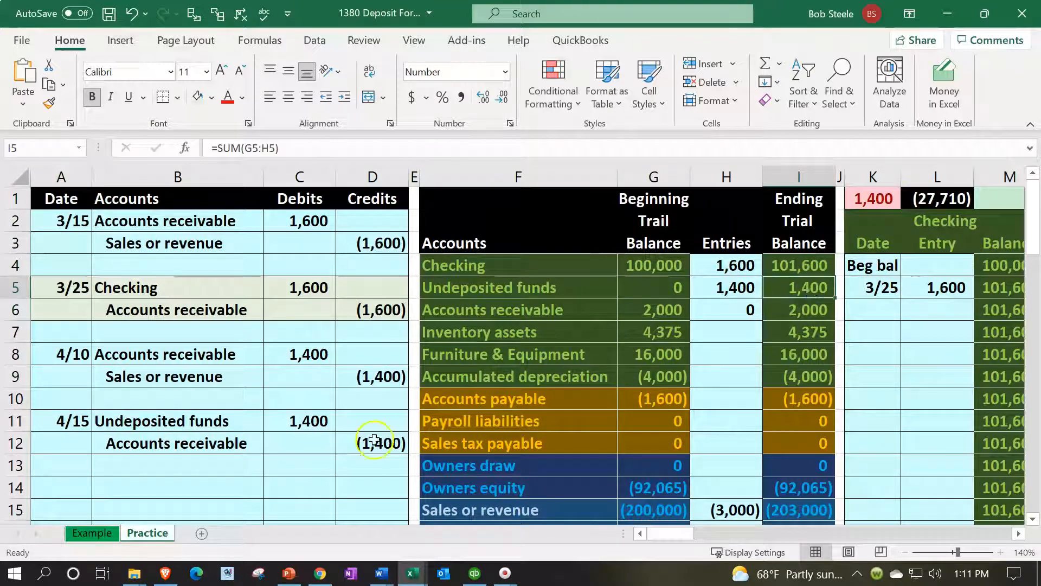
{"action": "left_click_drag", "start_coordinate": [246, 448], "coordinate": [348, 441]}
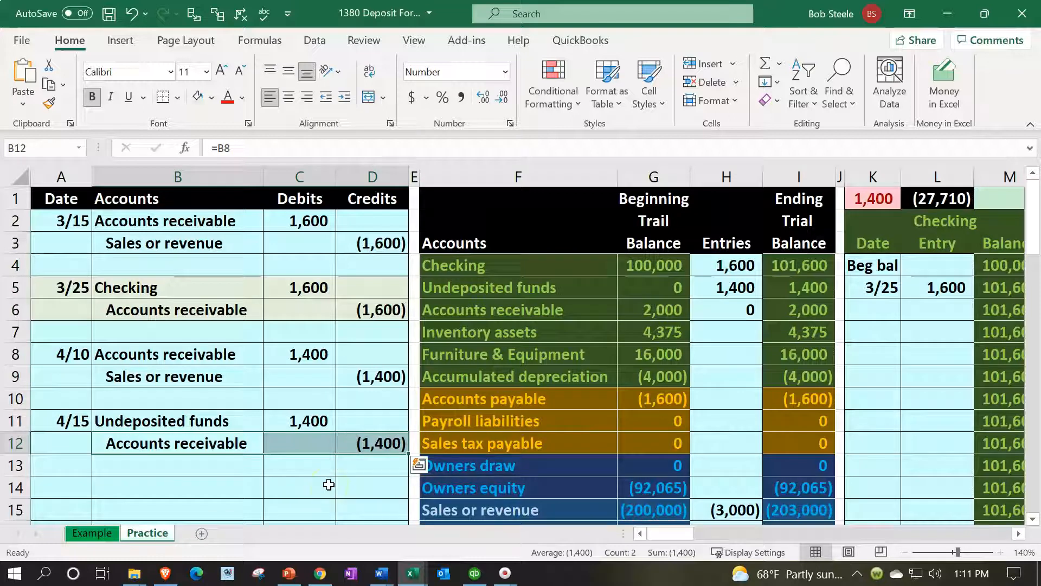
Enter the date 4/15 in O20, the first open row of the Accounts receivable general ledger account
{"action": "key", "text": "Left"}
{"action": "key", "text": "Right"}
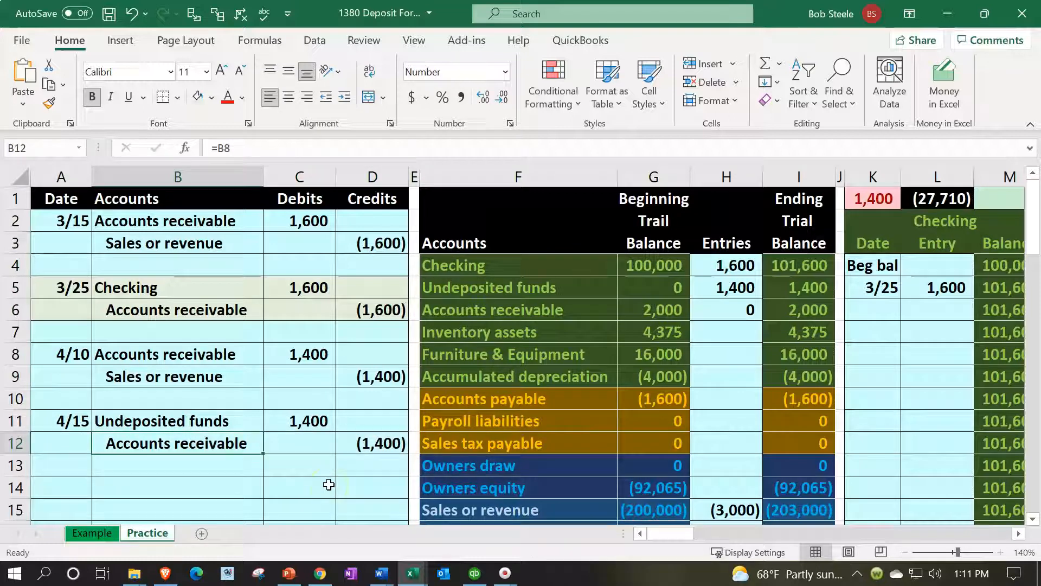
{"action": "key", "text": "Right"}
{"action": "key", "text": "Right"}
{"action": "key", "text": "Right"}
{"action": "key", "text": "Right"}
{"action": "key", "text": "Right"}
{"action": "key", "text": "Right"}
{"action": "key", "text": "Right"}
{"action": "key", "text": "Right"}
{"action": "key", "text": "Right"}
{"action": "key", "text": "Right"}
{"action": "key", "text": "Right"}
{"action": "key", "text": "Right"}
{"action": "key", "text": "Right"}
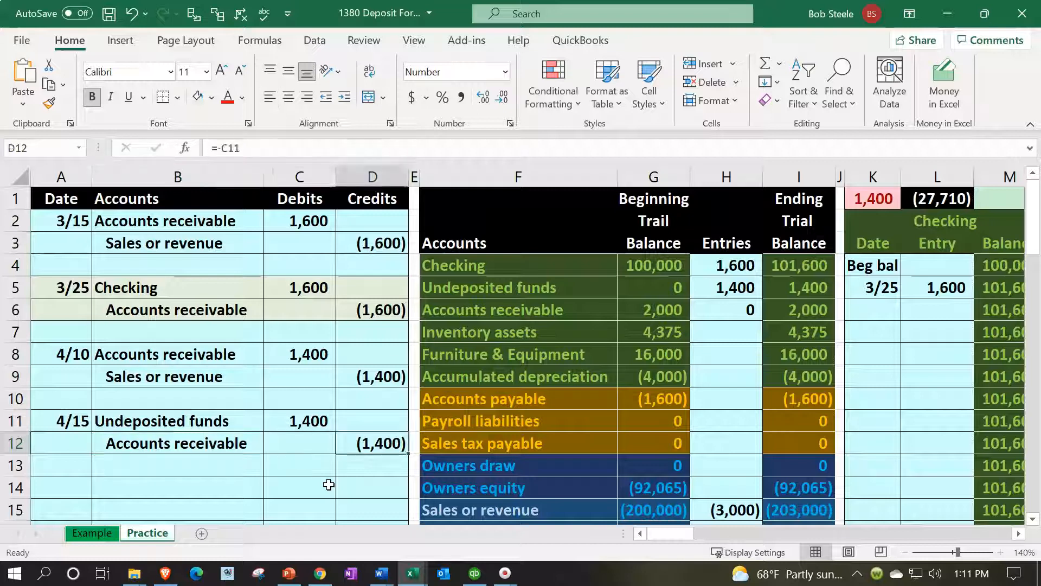
{"action": "key", "text": "Right"}
{"action": "key", "text": "Right"}
{"action": "key", "text": "Right"}
{"action": "key", "text": "Right"}
{"action": "key", "text": "Right"}
{"action": "key", "text": "Right"}
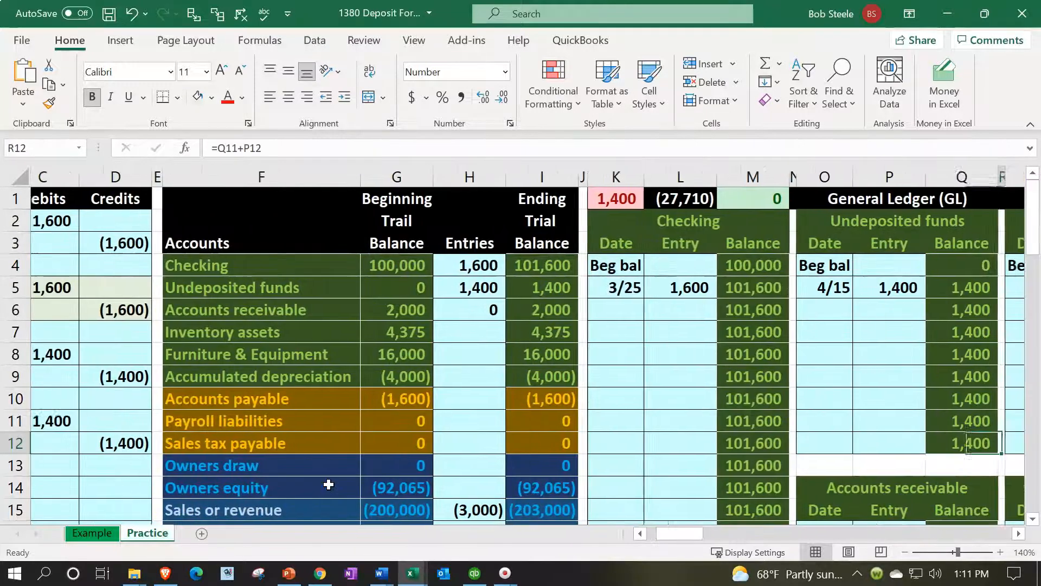
{"action": "key", "text": "Down"}
{"action": "key", "text": "Down"}
{"action": "key", "text": "Down"}
{"action": "key", "text": "Down"}
{"action": "key", "text": "Down"}
{"action": "key", "text": "Down"}
{"action": "key", "text": "Down"}
{"action": "key", "text": "Down"}
{"action": "key", "text": "Down"}
{"action": "key", "text": "Down"}
{"action": "key", "text": "Down"}
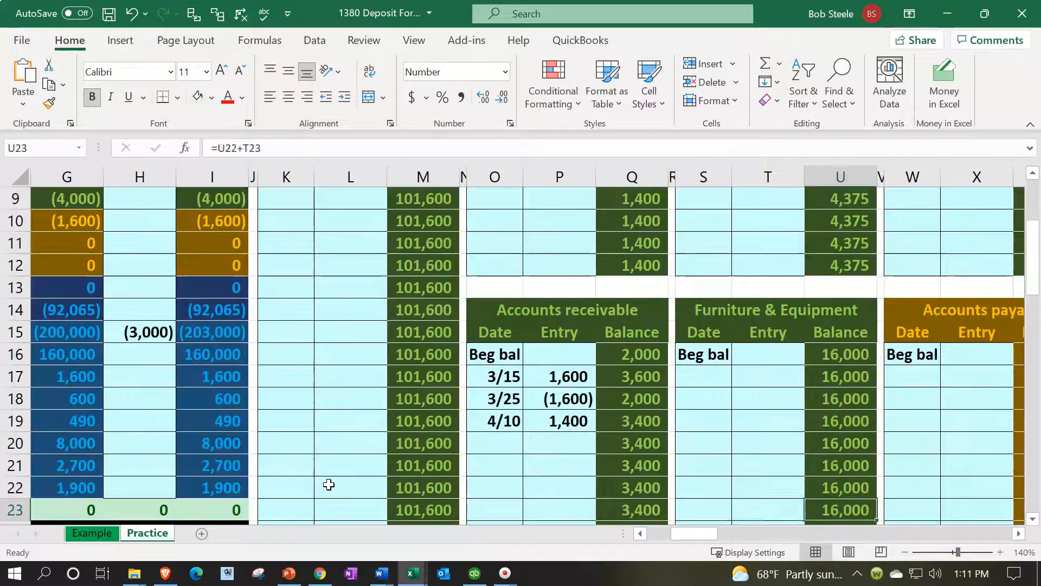
{"action": "key", "text": "Left"}
{"action": "key", "text": "Left"}
{"action": "key", "text": "Left"}
{"action": "key", "text": "Left"}
{"action": "key", "text": "Left"}
{"action": "key", "text": "Up"}
{"action": "key", "text": "Up"}
{"action": "key", "text": "Up"}
{"action": "key", "text": "Left"}
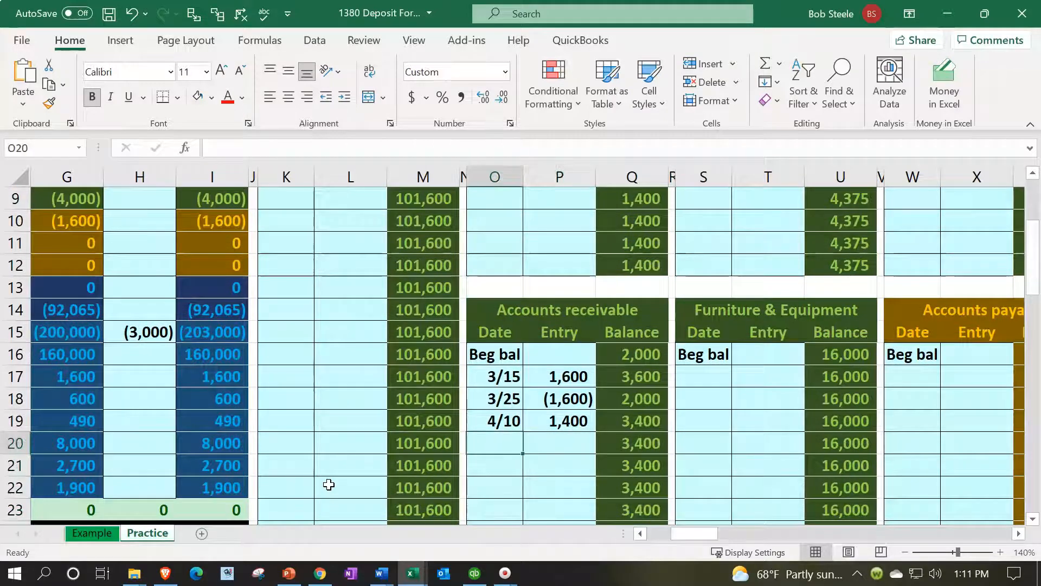
{"action": "type", "text": "4/15"}
{"action": "key", "text": "Return"}
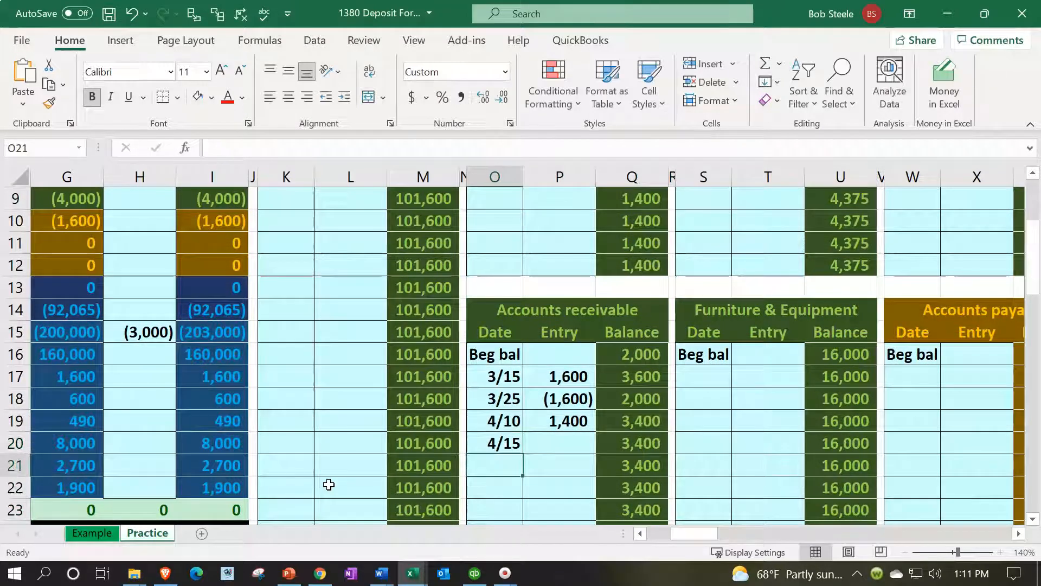
Link the Accounts receivable ledger entry in P20 to the 4/15 credit in D12
{"action": "key", "text": "Right"}
{"action": "key", "text": "Up"}
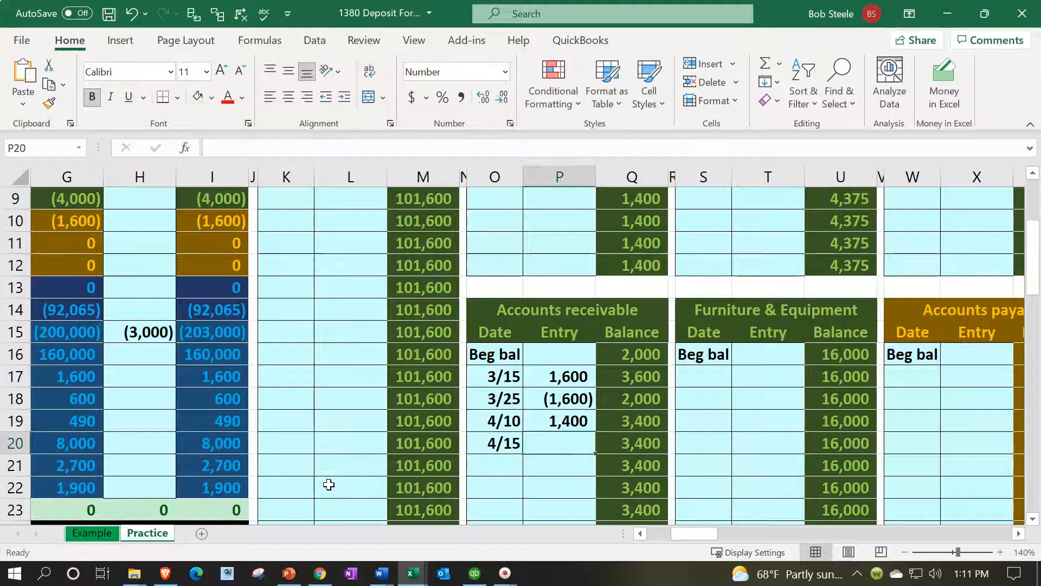
{"action": "type", "text": "="}
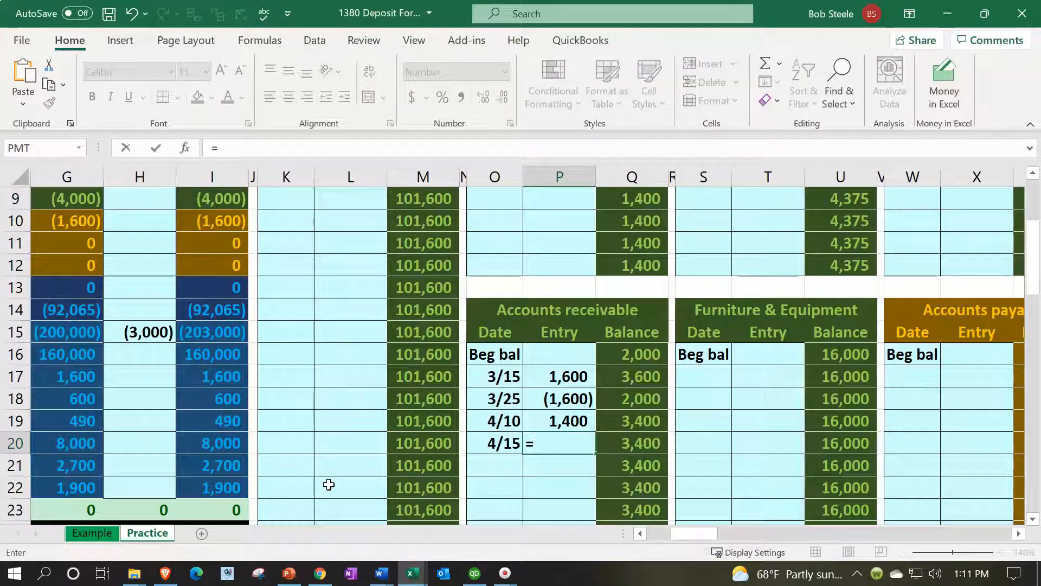
{"action": "key", "text": "Left"}
{"action": "key", "text": "Left"}
{"action": "key", "text": "Left"}
{"action": "key", "text": "Left"}
{"action": "key", "text": "Left"}
{"action": "key", "text": "Left"}
{"action": "key", "text": "Left"}
{"action": "key", "text": "Left"}
{"action": "key", "text": "Left"}
{"action": "key", "text": "Left"}
{"action": "key", "text": "Left"}
{"action": "key", "text": "Left"}
{"action": "key", "text": "Left"}
{"action": "key", "text": "Left"}
{"action": "key", "text": "Left"}
{"action": "key", "text": "Up"}
{"action": "key", "text": "Up"}
{"action": "key", "text": "Up"}
{"action": "key", "text": "Up"}
{"action": "key", "text": "Up"}
{"action": "key", "text": "Up"}
{"action": "key", "text": "Up"}
{"action": "key", "text": "Up"}
{"action": "key", "text": "Right"}
{"action": "key", "text": "Right"}
{"action": "key", "text": "Right"}
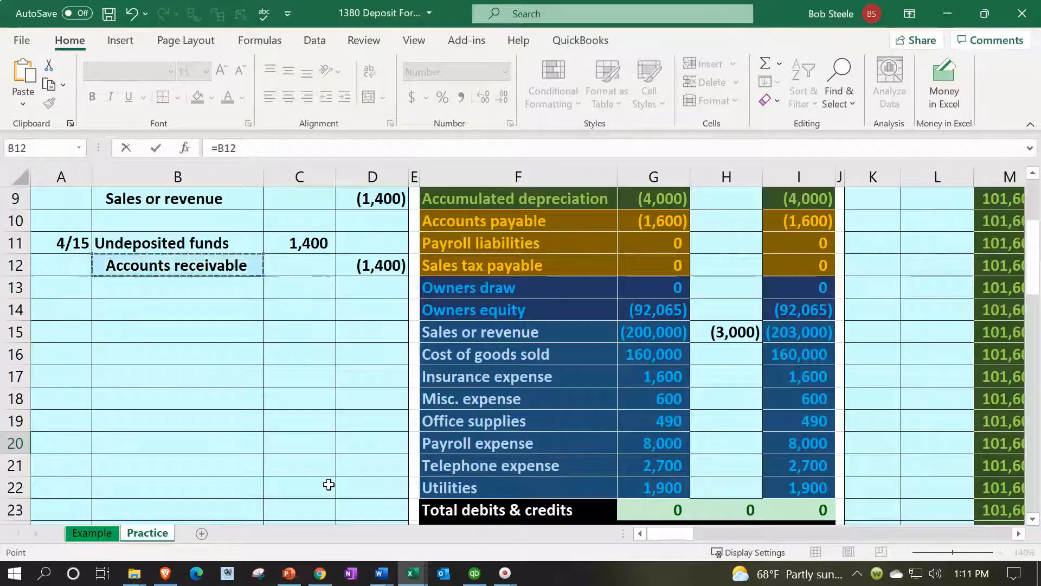
{"action": "key", "text": "Return"}
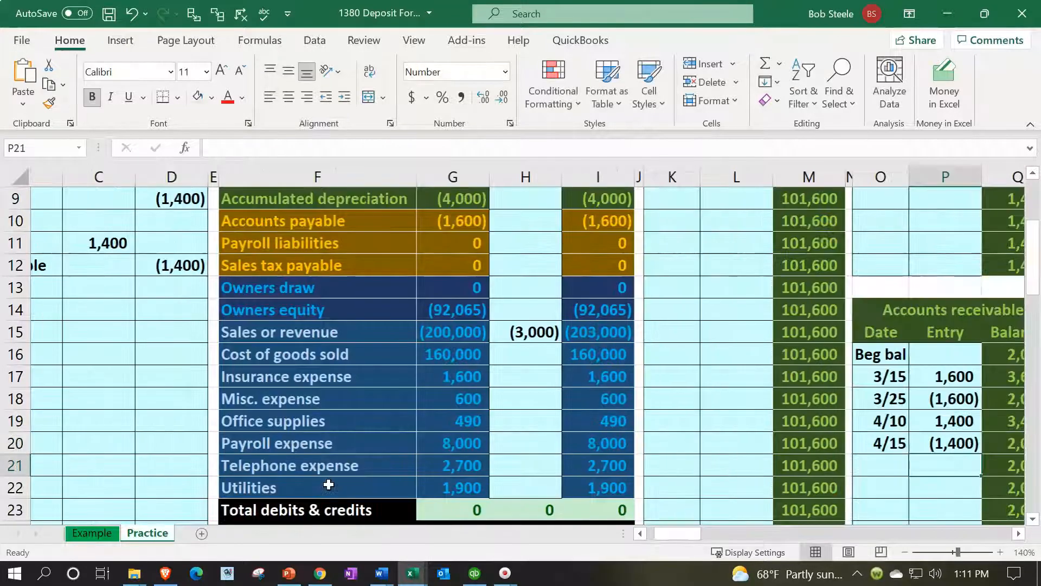
Compare the Accounts receivable ledger balance in Q20 with the trial balance in I6, and check K1 and the journal credit in row 12
{"action": "key", "text": "Right"}
{"action": "key", "text": "Up"}
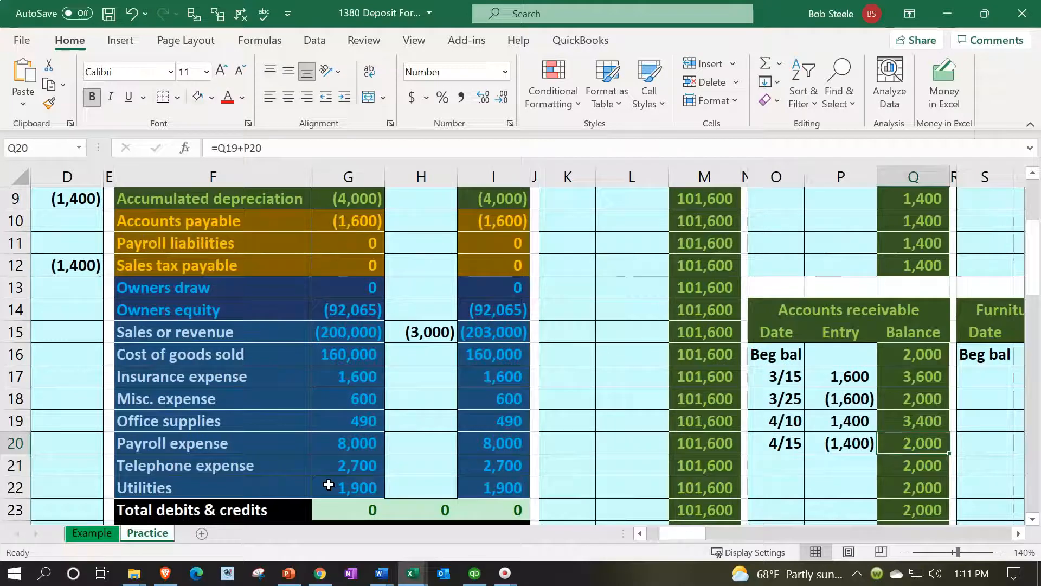
{"action": "key", "text": "Left"}
{"action": "key", "text": "Left"}
{"action": "key", "text": "Left"}
{"action": "key", "text": "Left"}
{"action": "key", "text": "Left"}
{"action": "key", "text": "Left"}
{"action": "key", "text": "Left"}
{"action": "key", "text": "Left"}
{"action": "key", "text": "Left"}
{"action": "key", "text": "Left"}
{"action": "key", "text": "Left"}
{"action": "key", "text": "Left"}
{"action": "key", "text": "Left"}
{"action": "key", "text": "Left"}
{"action": "key", "text": "Left"}
{"action": "key", "text": "Left"}
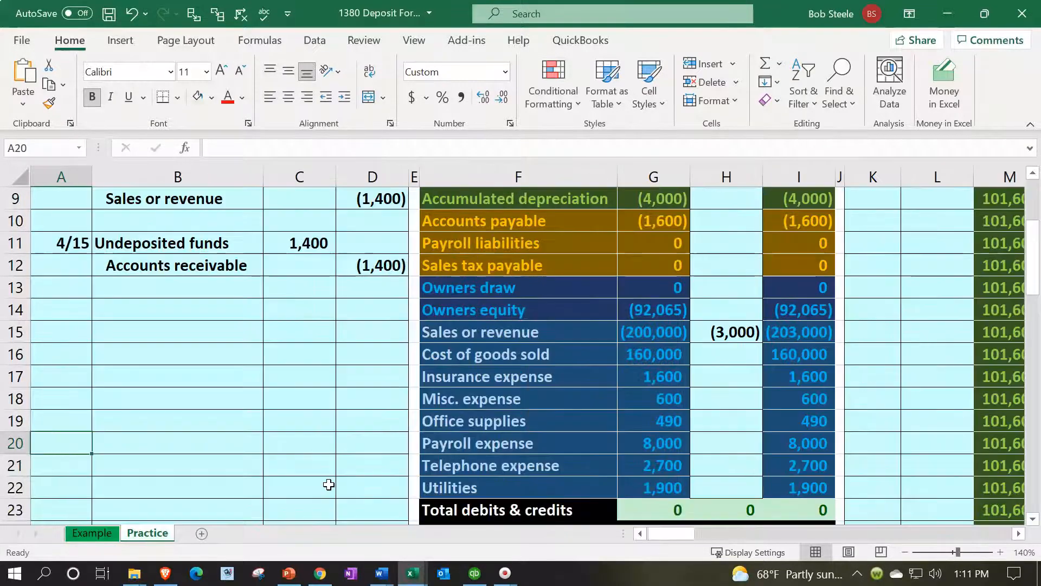
{"action": "scroll", "coordinate": [616, 409], "scroll_direction": "up", "scroll_amount": 3}
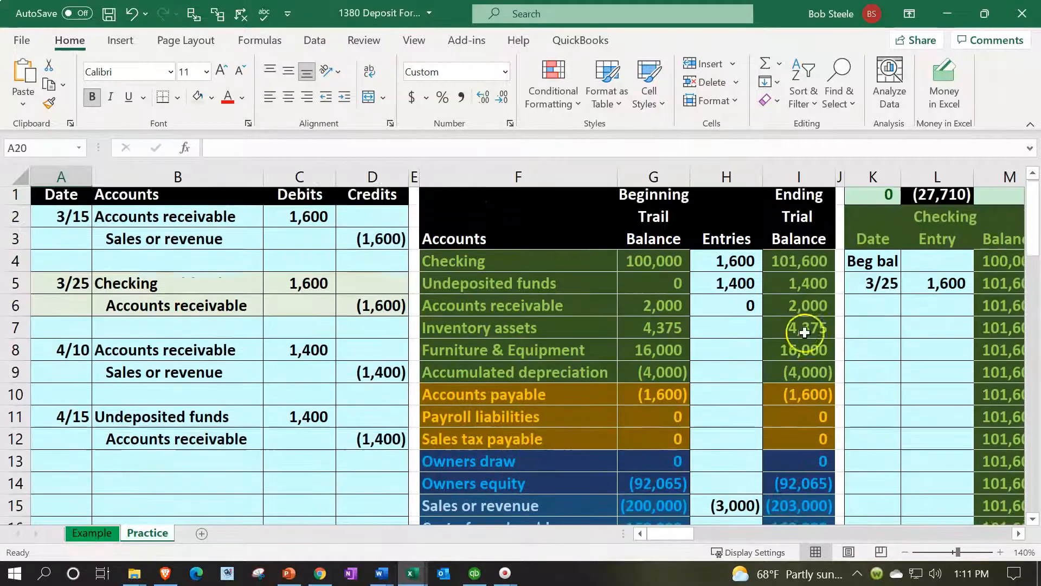
{"action": "left_click", "coordinate": [873, 200]}
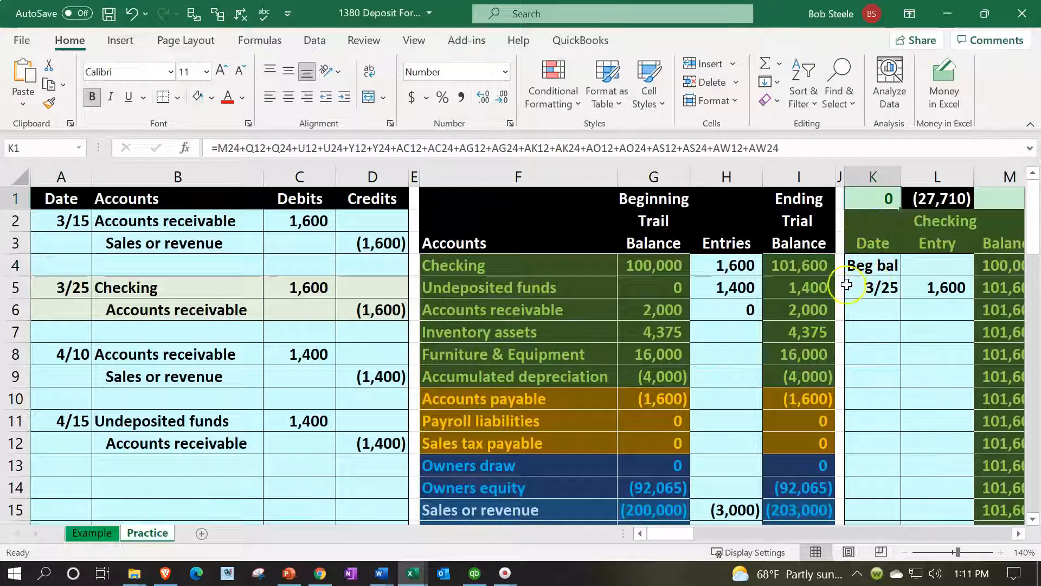
{"action": "left_click", "coordinate": [817, 307]}
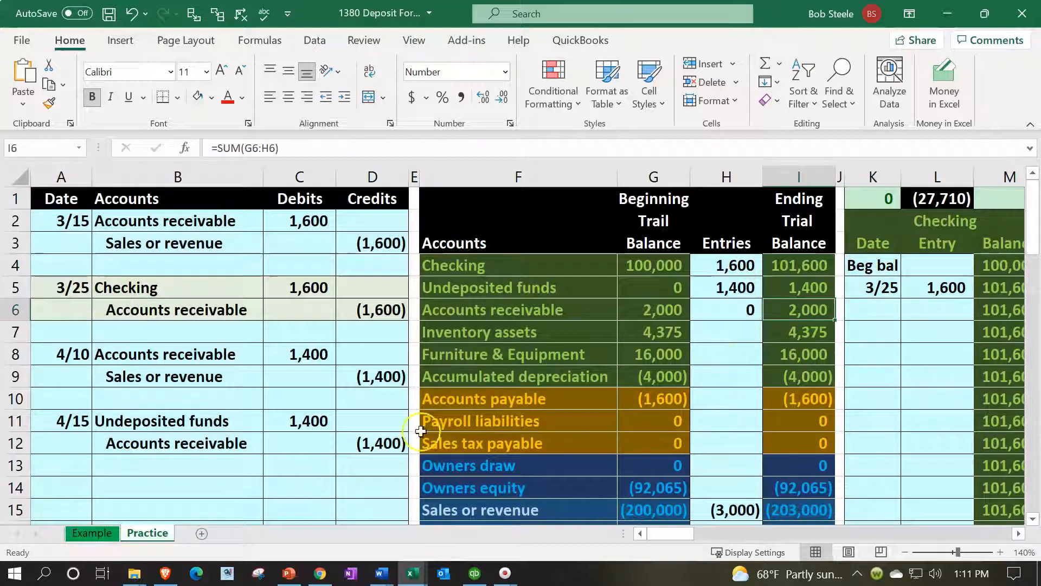
{"action": "left_click_drag", "start_coordinate": [203, 445], "coordinate": [356, 437]}
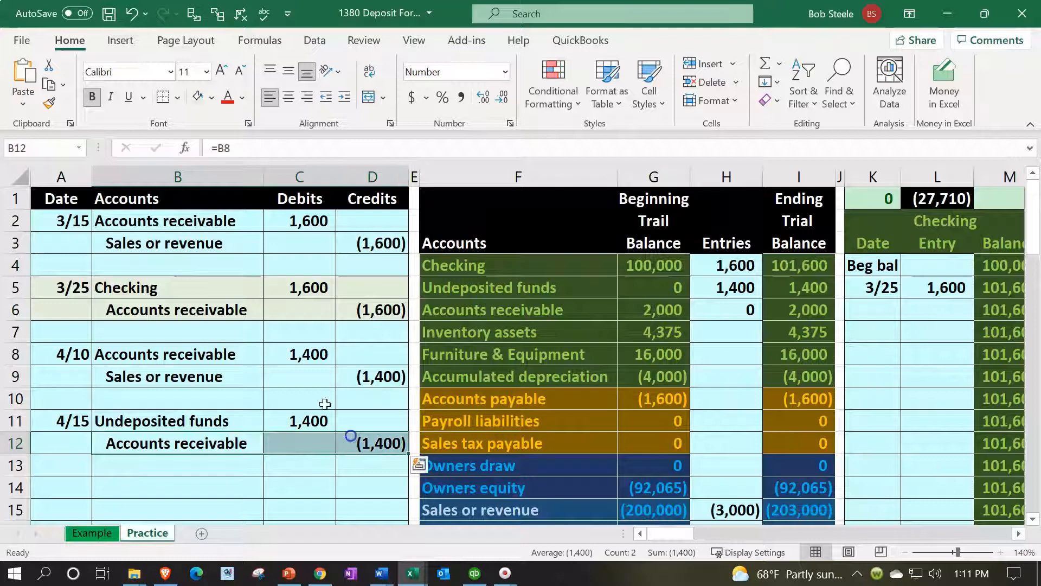
Enter the date 4/15 in AY6, the first open row of Customer 1 in the accounts receivable subsidiary ledger
{"action": "key", "text": "Right"}
{"action": "key", "text": "Right"}
{"action": "key", "text": "Right"}
{"action": "key", "text": "Right"}
{"action": "key", "text": "Right"}
{"action": "key", "text": "Right"}
{"action": "key", "text": "Right"}
{"action": "key", "text": "Right"}
{"action": "key", "text": "Right"}
{"action": "key", "text": "Right"}
{"action": "key", "text": "Right"}
{"action": "key", "text": "Right"}
{"action": "key", "text": "Right"}
{"action": "key", "text": "Right"}
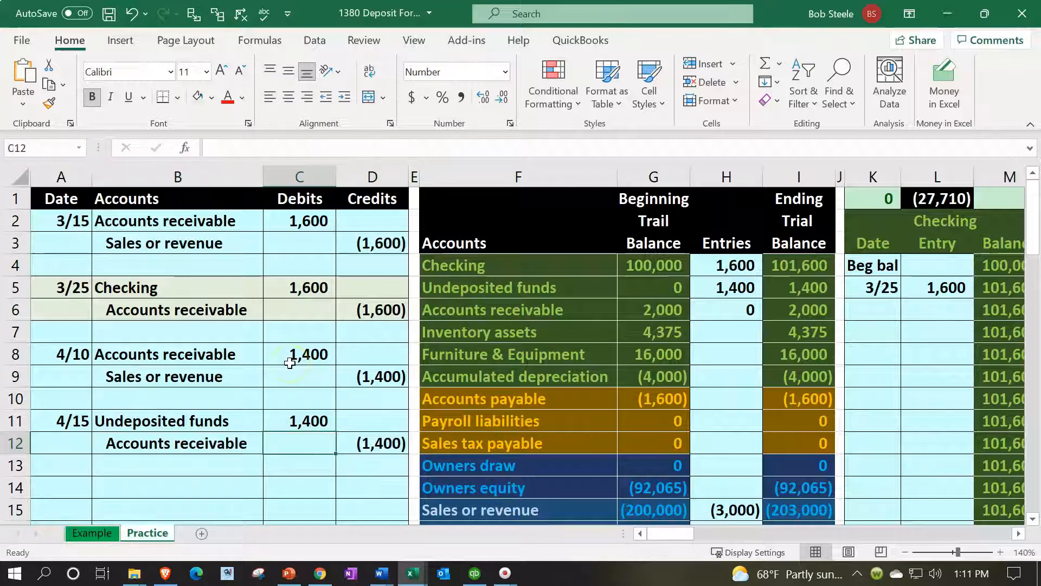
{"action": "key", "text": "Right"}
{"action": "key", "text": "Right"}
{"action": "key", "text": "Right"}
{"action": "key", "text": "Right"}
{"action": "key", "text": "Right"}
{"action": "key", "text": "Right"}
{"action": "key", "text": "Right"}
{"action": "key", "text": "Right"}
{"action": "key", "text": "Right"}
{"action": "key", "text": "Right"}
{"action": "key", "text": "Right"}
{"action": "key", "text": "Right"}
{"action": "key", "text": "Right"}
{"action": "key", "text": "Right"}
{"action": "key", "text": "Right"}
{"action": "key", "text": "Right"}
{"action": "key", "text": "Right"}
{"action": "key", "text": "Right"}
{"action": "key", "text": "Right"}
{"action": "key", "text": "Right"}
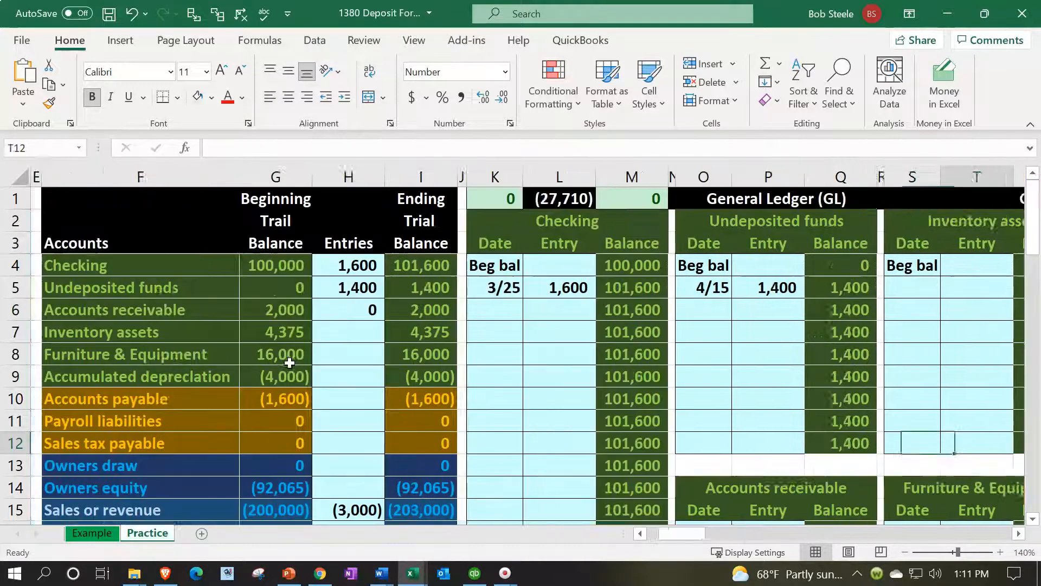
{"action": "key", "text": "Right"}
{"action": "key", "text": "Right"}
{"action": "key", "text": "Right"}
{"action": "key", "text": "Right"}
{"action": "key", "text": "Right"}
{"action": "key", "text": "Right"}
{"action": "key", "text": "Right"}
{"action": "key", "text": "Right"}
{"action": "key", "text": "Right"}
{"action": "key", "text": "Right"}
{"action": "key", "text": "Right"}
{"action": "key", "text": "Right"}
{"action": "key", "text": "Right"}
{"action": "key", "text": "Right"}
{"action": "key", "text": "Right"}
{"action": "key", "text": "Right"}
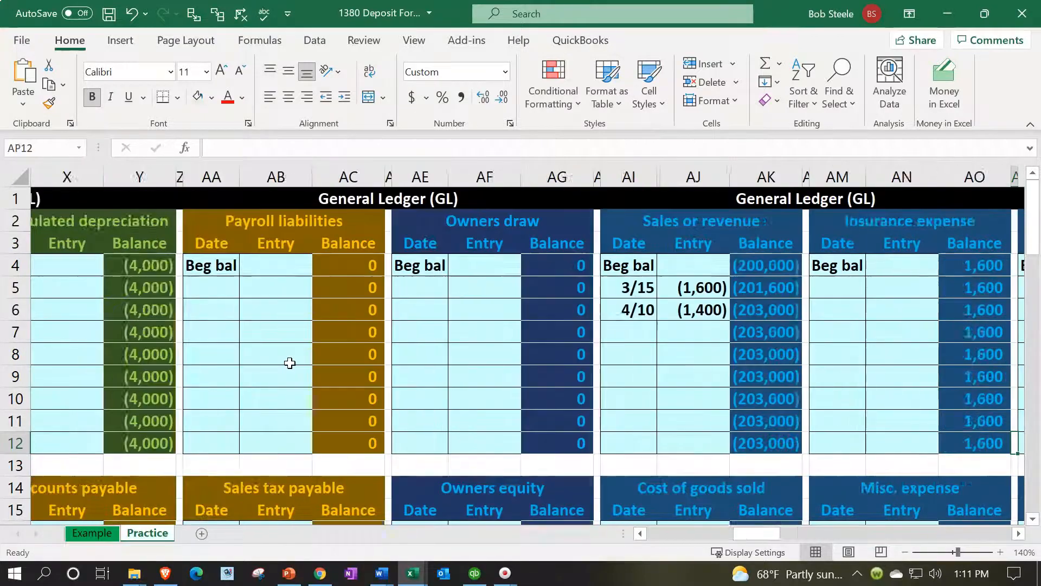
{"action": "key", "text": "Right"}
{"action": "key", "text": "Right"}
{"action": "key", "text": "Right"}
{"action": "key", "text": "Right"}
{"action": "key", "text": "Right"}
{"action": "key", "text": "Right"}
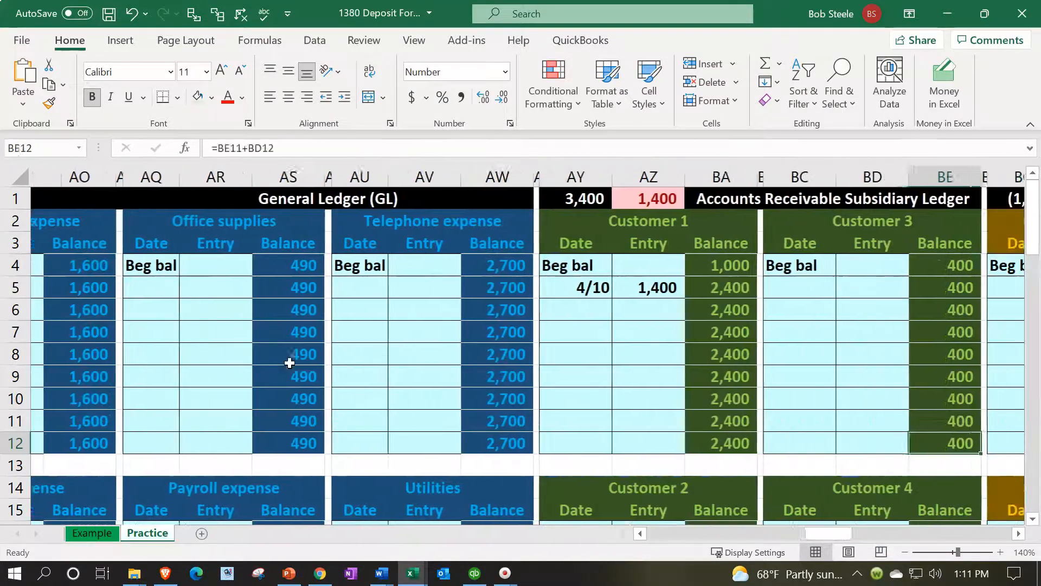
{"action": "key", "text": "Left"}
{"action": "key", "text": "Left"}
{"action": "key", "text": "Left"}
{"action": "key", "text": "Left"}
{"action": "key", "text": "Left"}
{"action": "key", "text": "Left"}
{"action": "key", "text": "Left"}
{"action": "key", "text": "Left"}
{"action": "key", "text": "Left"}
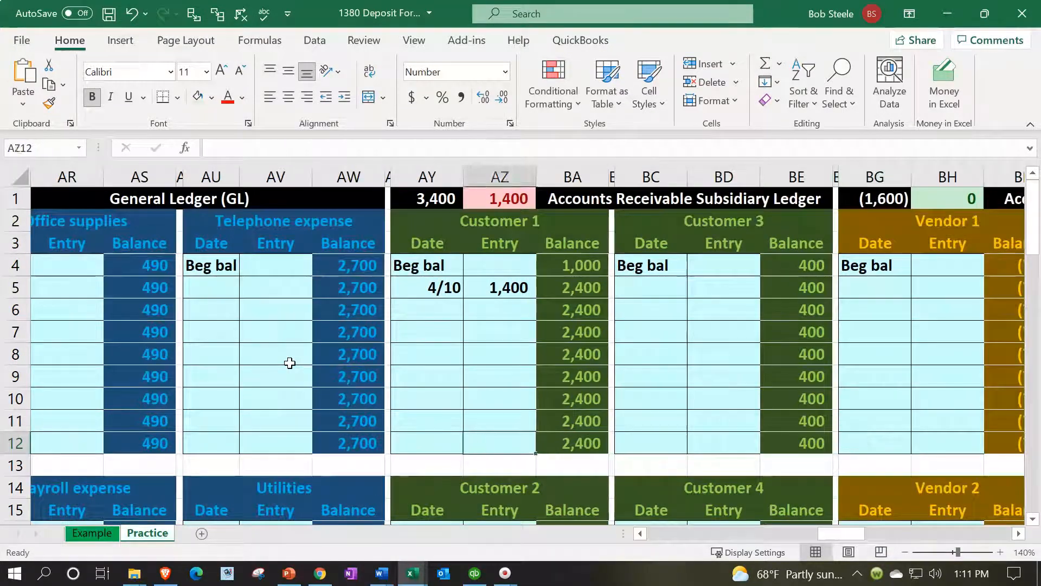
{"action": "key", "text": "Up"}
{"action": "key", "text": "Up"}
{"action": "key", "text": "Up"}
{"action": "key", "text": "Up"}
{"action": "key", "text": "Up"}
{"action": "key", "text": "Up"}
{"action": "key", "text": "Up"}
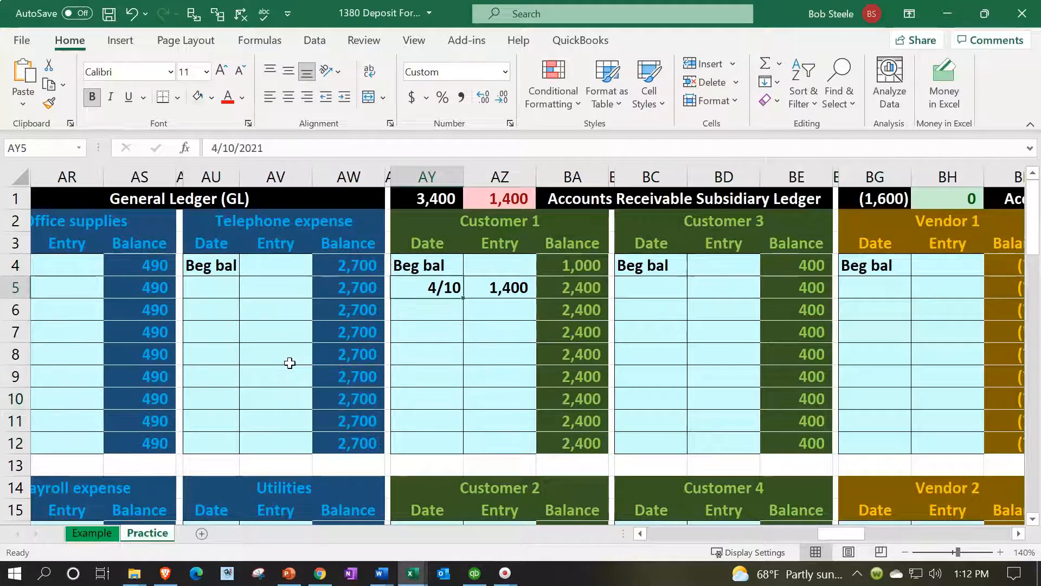
{"action": "key", "text": "Down"}
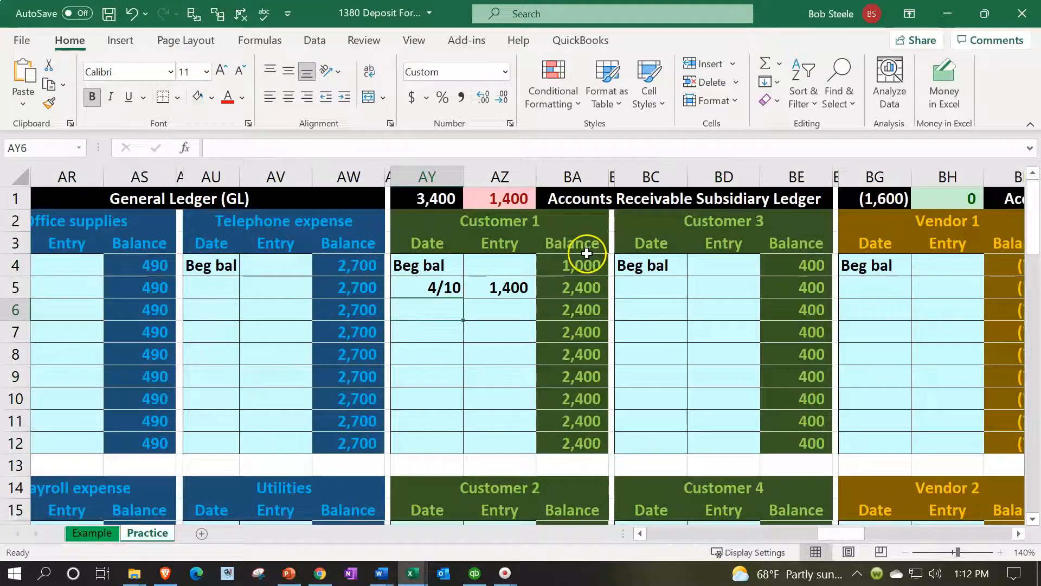
{"action": "type", "text": "4"}
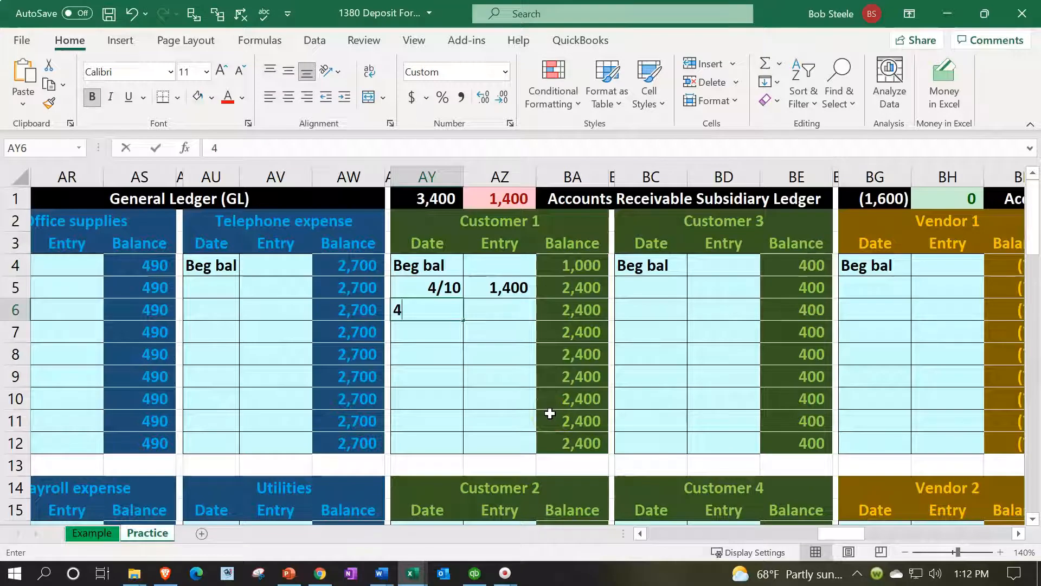
{"action": "type", "text": "/15"}
{"action": "key", "text": "Return"}
Link Customer 1's subsidiary ledger entry in AZ6 to the 4/15 accounts receivable credit in D12
{"action": "key", "text": "Up"}
{"action": "key", "text": "Right"}
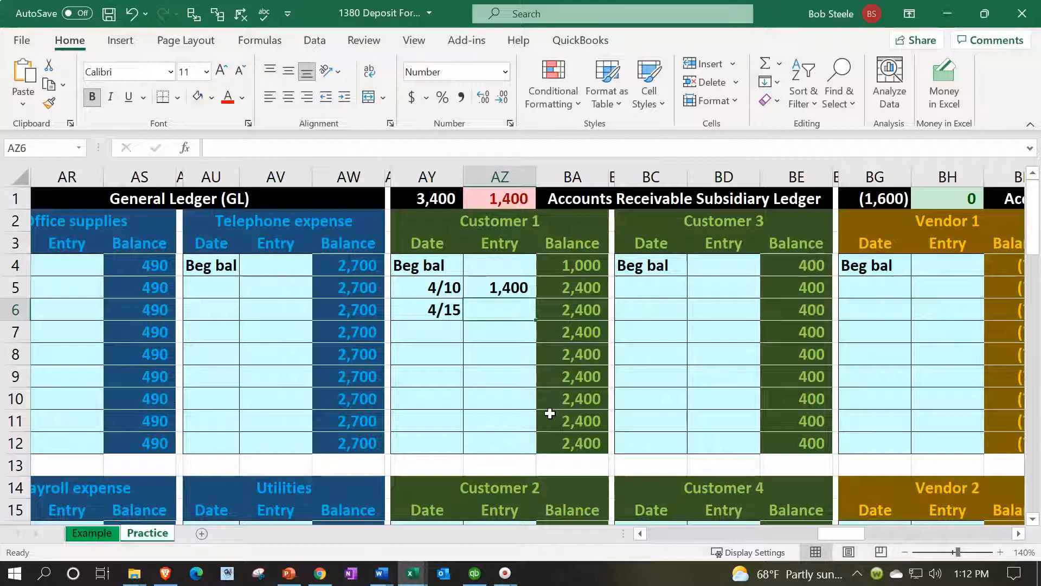
{"action": "type", "text": "="}
{"action": "key", "text": "Left"}
{"action": "key", "text": "Left"}
{"action": "key", "text": "Left"}
{"action": "key", "text": "Left"}
{"action": "key", "text": "Left"}
{"action": "key", "text": "Left"}
{"action": "key", "text": "Left"}
{"action": "key", "text": "Left"}
{"action": "key", "text": "Left"}
{"action": "key", "text": "Left"}
{"action": "key", "text": "Left"}
{"action": "key", "text": "Left"}
{"action": "key", "text": "Left"}
{"action": "key", "text": "Left"}
{"action": "key", "text": "Left"}
{"action": "key", "text": "Left"}
{"action": "key", "text": "Left"}
{"action": "key", "text": "Left"}
{"action": "key", "text": "Left"}
{"action": "key", "text": "Left"}
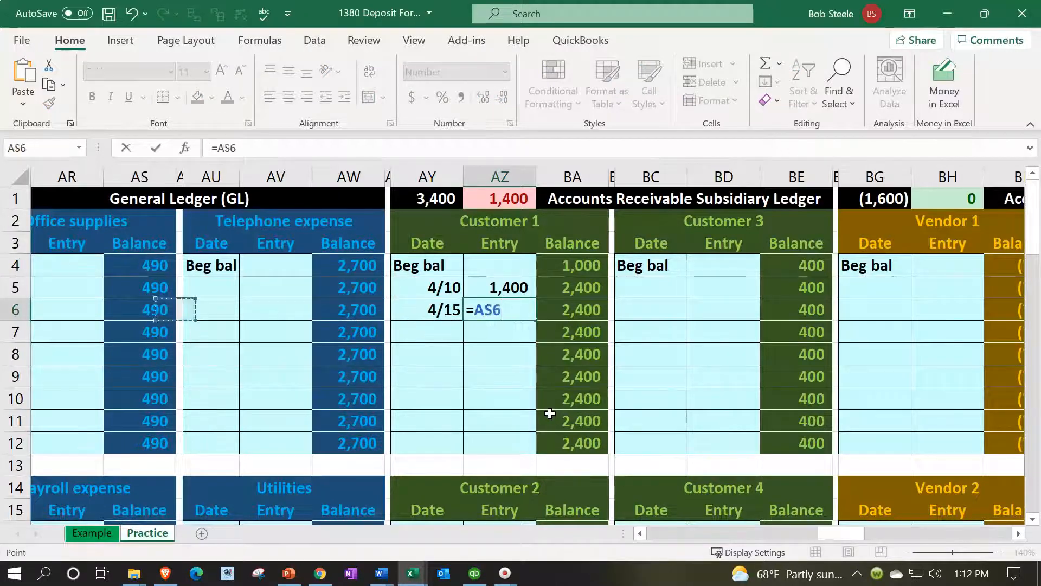
{"action": "key", "text": "Left"}
{"action": "key", "text": "Left"}
{"action": "key", "text": "Left"}
{"action": "key", "text": "Left"}
{"action": "key", "text": "Left"}
{"action": "key", "text": "Left"}
{"action": "key", "text": "Left"}
{"action": "key", "text": "Left"}
{"action": "key", "text": "Left"}
{"action": "key", "text": "Left"}
{"action": "key", "text": "Left"}
{"action": "key", "text": "Left"}
{"action": "key", "text": "Left"}
{"action": "key", "text": "Left"}
{"action": "key", "text": "Left"}
{"action": "key", "text": "Left"}
{"action": "key", "text": "Left"}
{"action": "key", "text": "Left"}
{"action": "key", "text": "Left"}
{"action": "key", "text": "Left"}
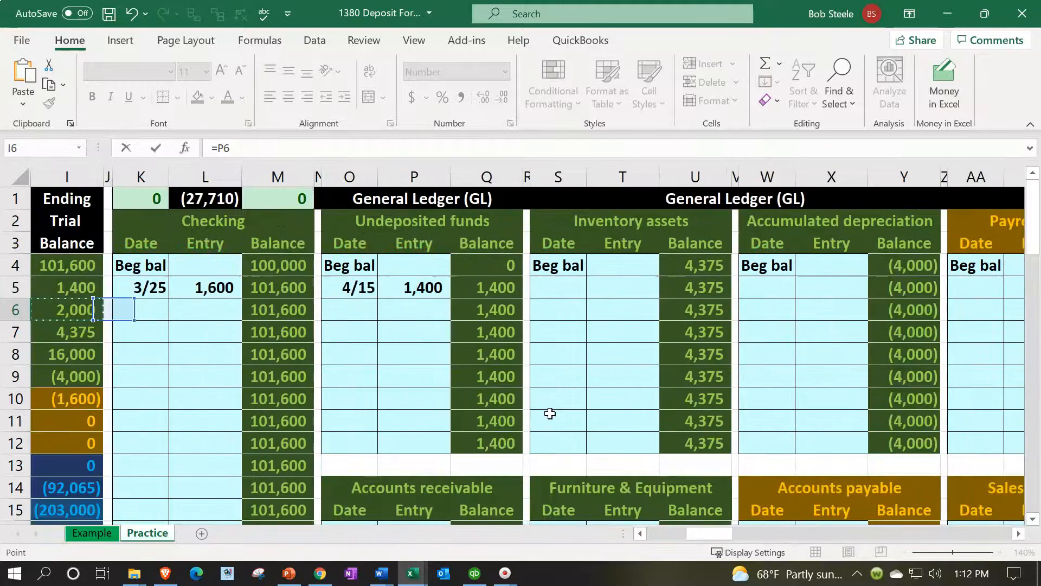
{"action": "key", "text": "Down"}
{"action": "key", "text": "Down"}
{"action": "key", "text": "Down"}
{"action": "key", "text": "Down"}
{"action": "key", "text": "Down"}
{"action": "key", "text": "Down"}
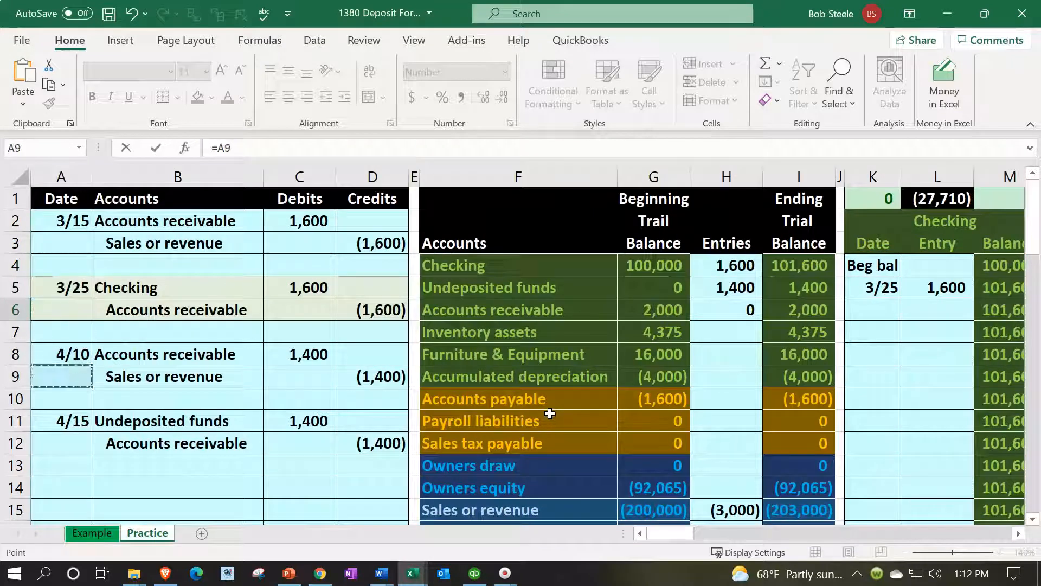
{"action": "key", "text": "Right"}
{"action": "key", "text": "Right"}
{"action": "key", "text": "Right"}
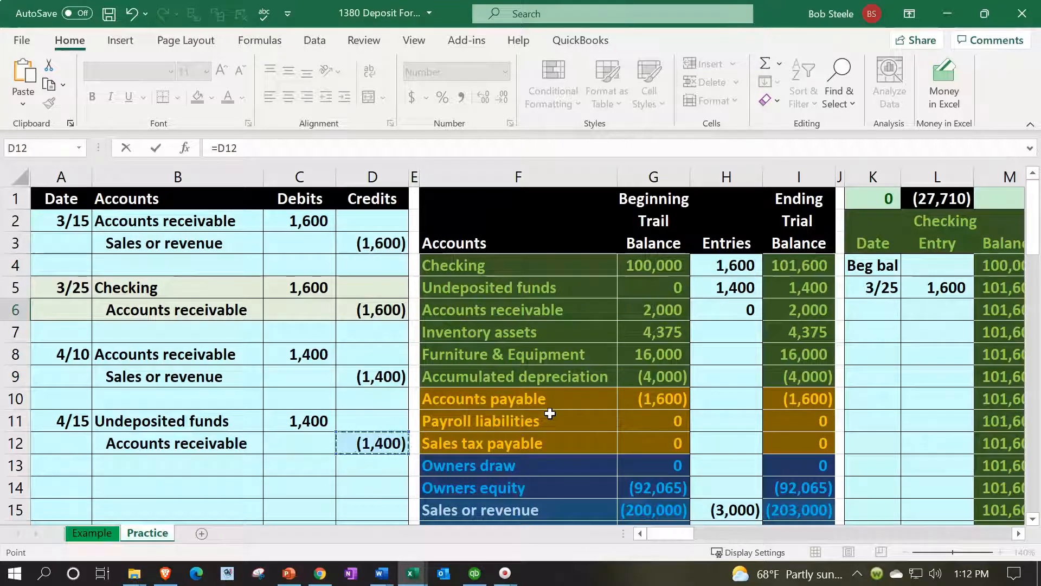
{"action": "key", "text": "Return"}
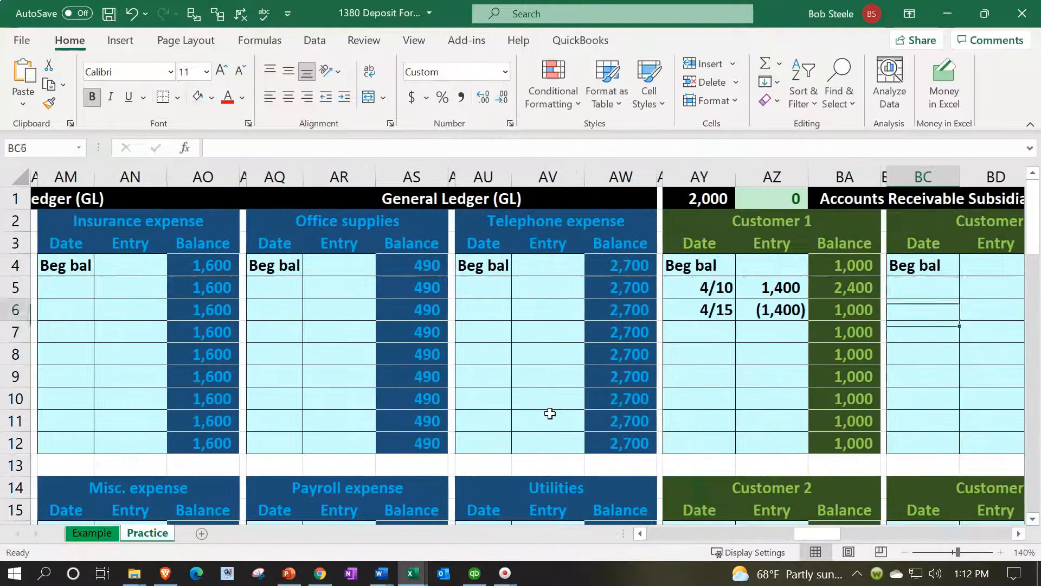
Review the 4/15 payment entry in AZ6 of the Customer 1 subsidiary ledger
{"action": "key", "text": "Up"}
{"action": "key", "text": "Up"}
{"action": "key", "text": "Left"}
{"action": "key", "text": "Left"}
{"action": "key", "text": "Left"}
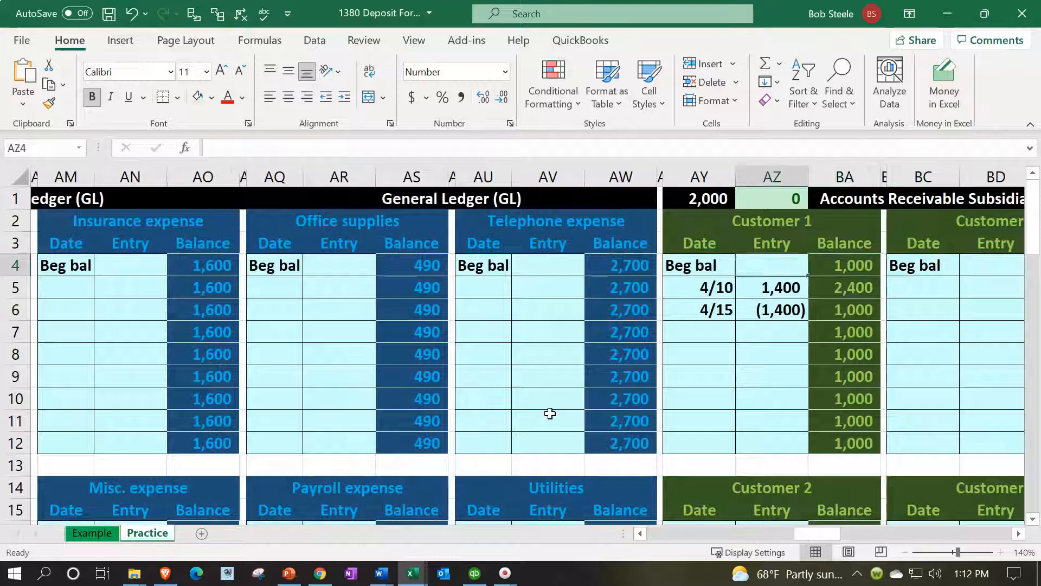
{"action": "key", "text": "Down"}
{"action": "key", "text": "Down"}
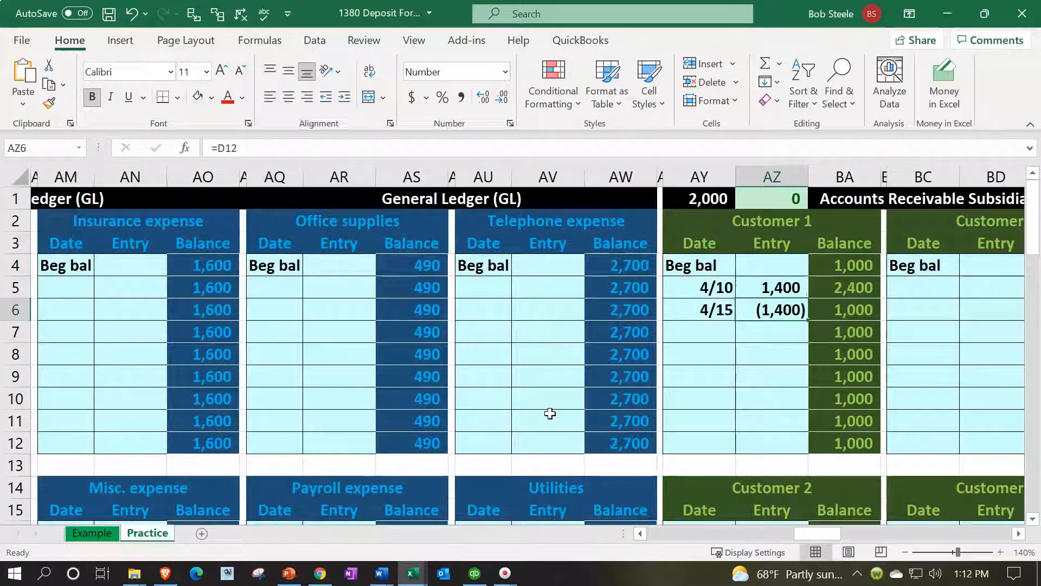
Inspect Customer 1's balance in BA6, the subsidiary ledger total formula in AY1 and its check formula in AZ1
{"action": "key", "text": "Right"}
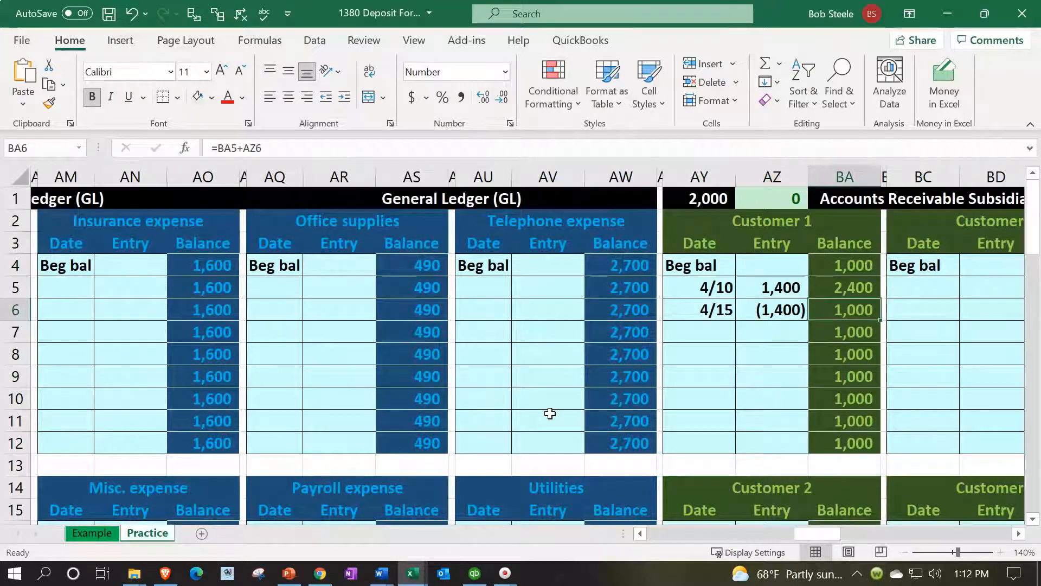
{"action": "double_click", "coordinate": [696, 207]}
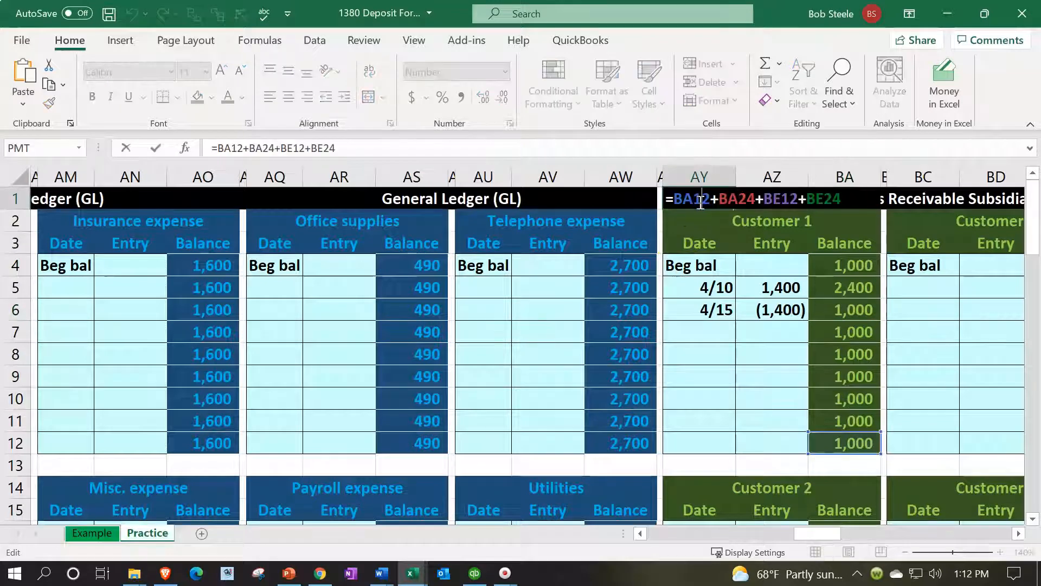
{"action": "key", "text": "Return"}
{"action": "key", "text": "Up"}
{"action": "key", "text": "Right"}
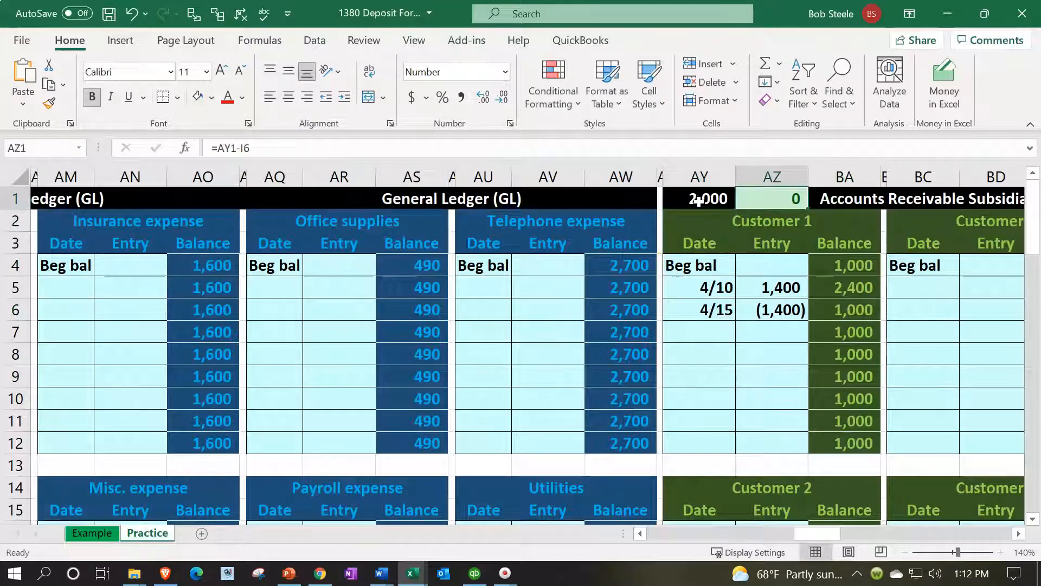
Go back to the trial balance and check the Accounts receivable row against the subsidiary ledger total
{"action": "key", "text": "Left"}
{"action": "key", "text": "Left"}
{"action": "key", "text": "Left"}
{"action": "key", "text": "Left"}
{"action": "key", "text": "Left"}
{"action": "key", "text": "Left"}
{"action": "key", "text": "Left"}
{"action": "key", "text": "Left"}
{"action": "key", "text": "Left"}
{"action": "key", "text": "Left"}
{"action": "key", "text": "Left"}
{"action": "key", "text": "Left"}
{"action": "key", "text": "Left"}
{"action": "key", "text": "Left"}
{"action": "key", "text": "Left"}
{"action": "key", "text": "Left"}
{"action": "key", "text": "Left"}
{"action": "key", "text": "Left"}
{"action": "key", "text": "Left"}
{"action": "key", "text": "Left"}
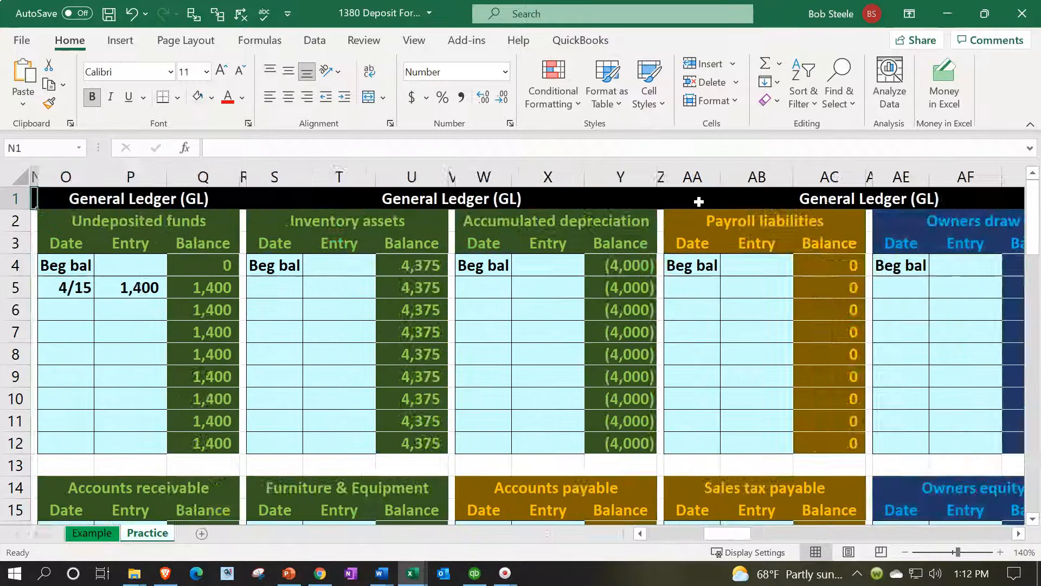
{"action": "key", "text": "Left"}
{"action": "key", "text": "Left"}
{"action": "key", "text": "Left"}
{"action": "key", "text": "Left"}
{"action": "key", "text": "Left"}
{"action": "key", "text": "Left"}
{"action": "key", "text": "Left"}
{"action": "key", "text": "Left"}
{"action": "key", "text": "Left"}
{"action": "key", "text": "Left"}
{"action": "key", "text": "Left"}
{"action": "key", "text": "Left"}
{"action": "key", "text": "Left"}
{"action": "key", "text": "Down"}
{"action": "key", "text": "Down"}
{"action": "key", "text": "Down"}
{"action": "key", "text": "Down"}
{"action": "key", "text": "Down"}
{"action": "key", "text": "Right"}
{"action": "key", "text": "Right"}
{"action": "key", "text": "Right"}
{"action": "key", "text": "Right"}
{"action": "key", "text": "Right"}
{"action": "key", "text": "Right"}
{"action": "key", "text": "Right"}
{"action": "key", "text": "Right"}
{"action": "key", "text": "Left"}
{"action": "key", "text": "Left"}
{"action": "key", "text": "Left"}
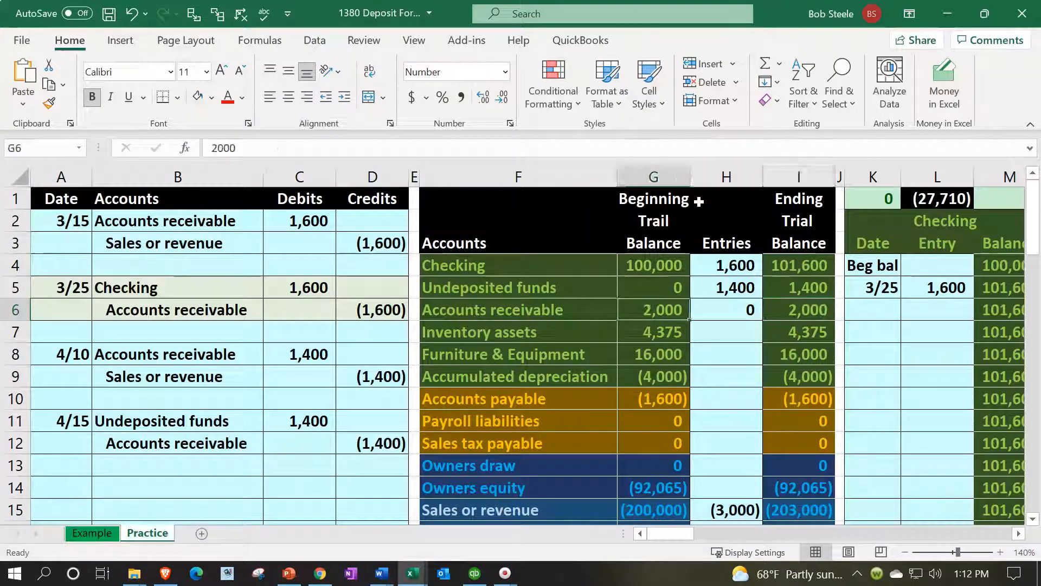
Examine the Undeposited funds ending balance in I5 alongside the 4/15 payment entry in the journal
{"action": "key", "text": "Up"}
{"action": "key", "text": "Right"}
{"action": "key", "text": "Right"}
{"action": "key", "text": "Right"}
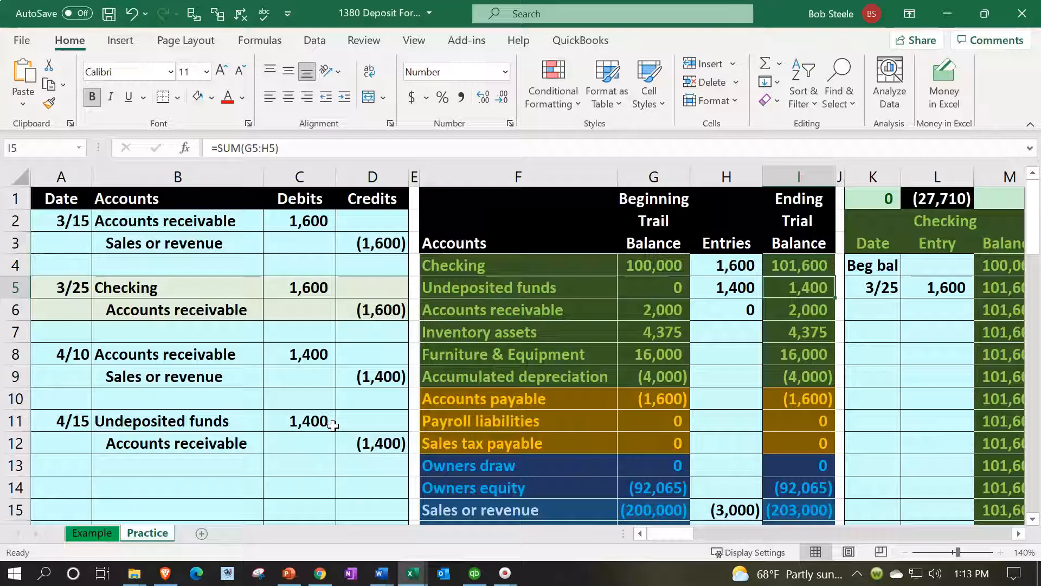
{"action": "scroll", "coordinate": [333, 425], "scroll_direction": "down", "scroll_amount": 1}
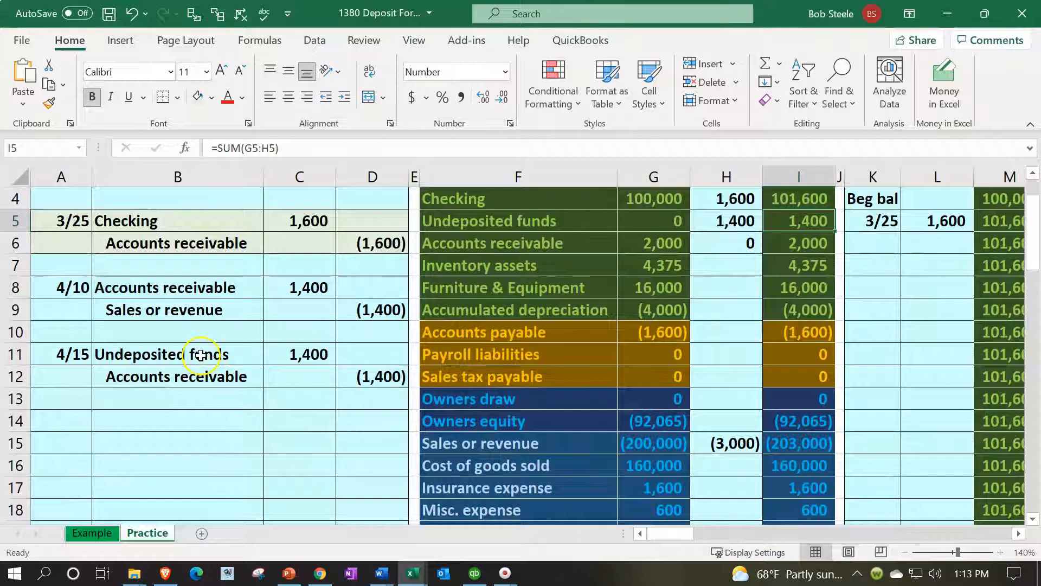
{"action": "left_click", "coordinate": [537, 216]}
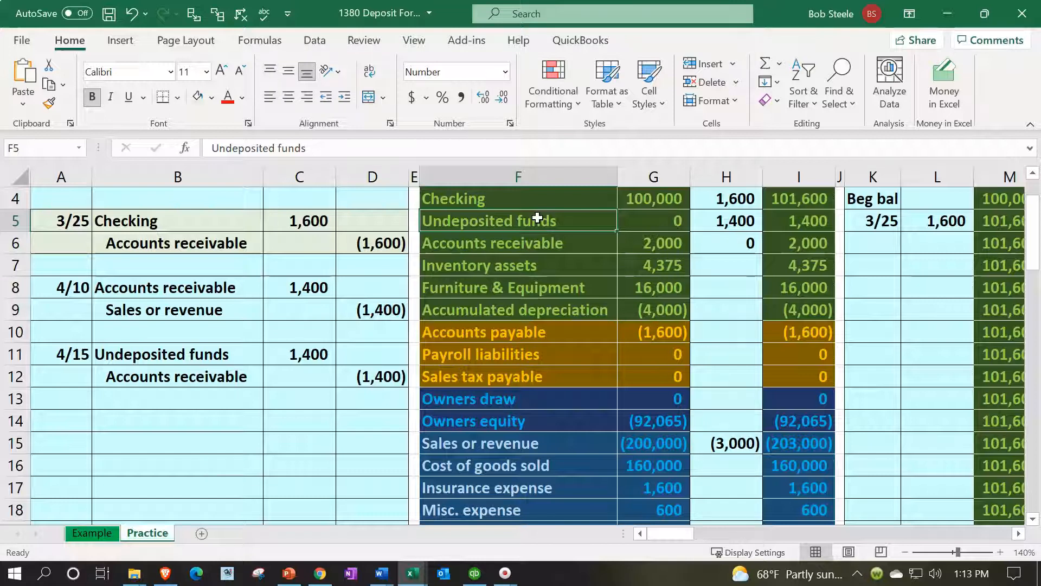
Enter the date 4/20 in A14, leaving a blank row below the previous journal entry
{"action": "left_click", "coordinate": [136, 414]}
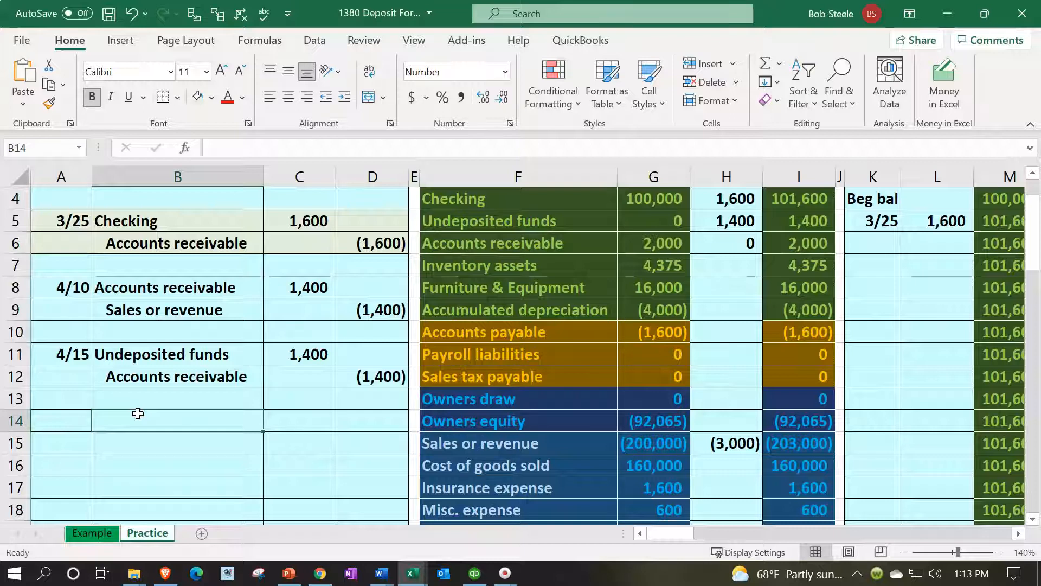
{"action": "key", "text": "Left"}
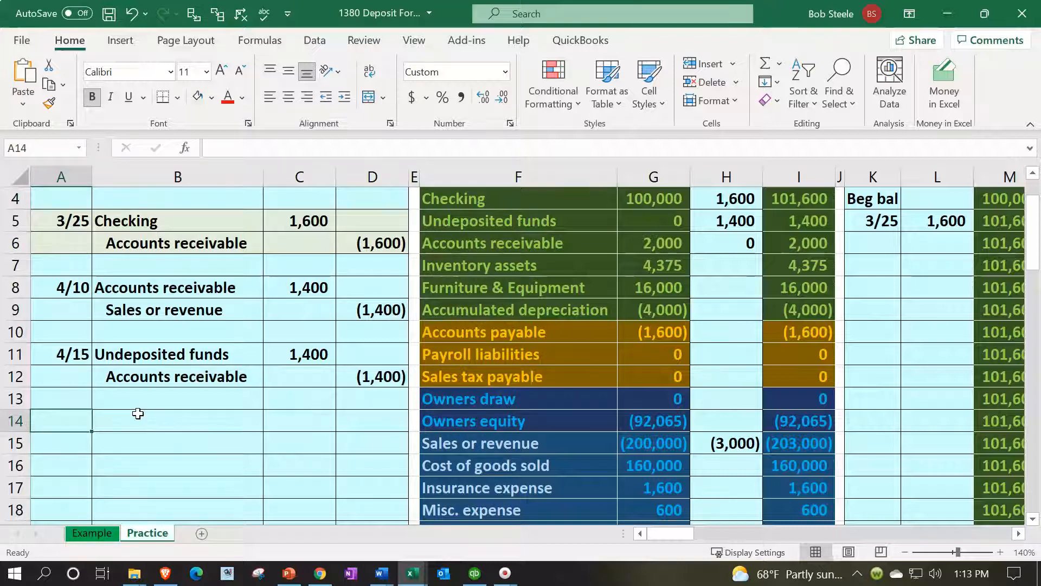
{"action": "type", "text": "4/20"}
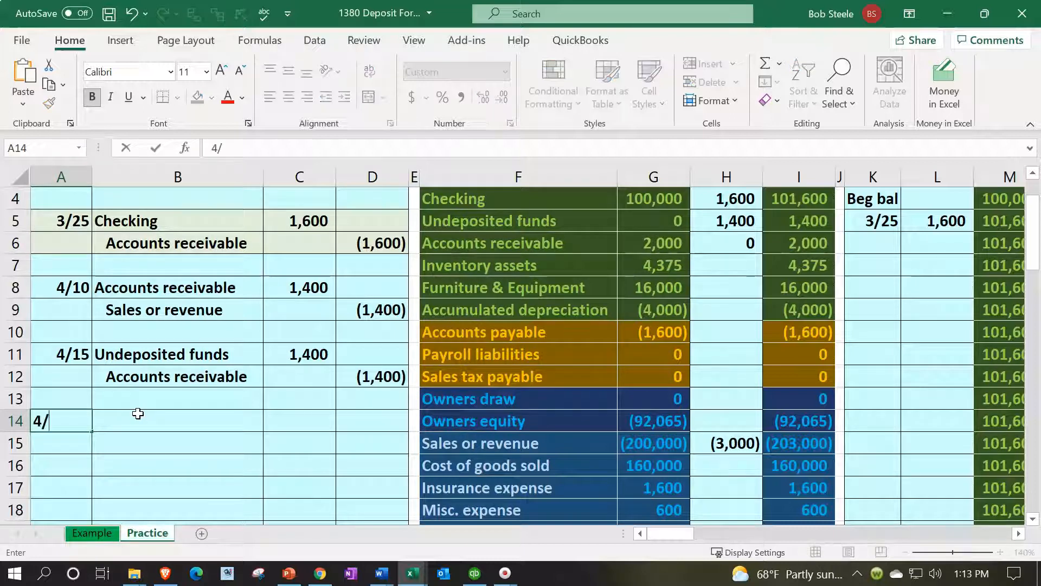
{"action": "key", "text": "Return"}
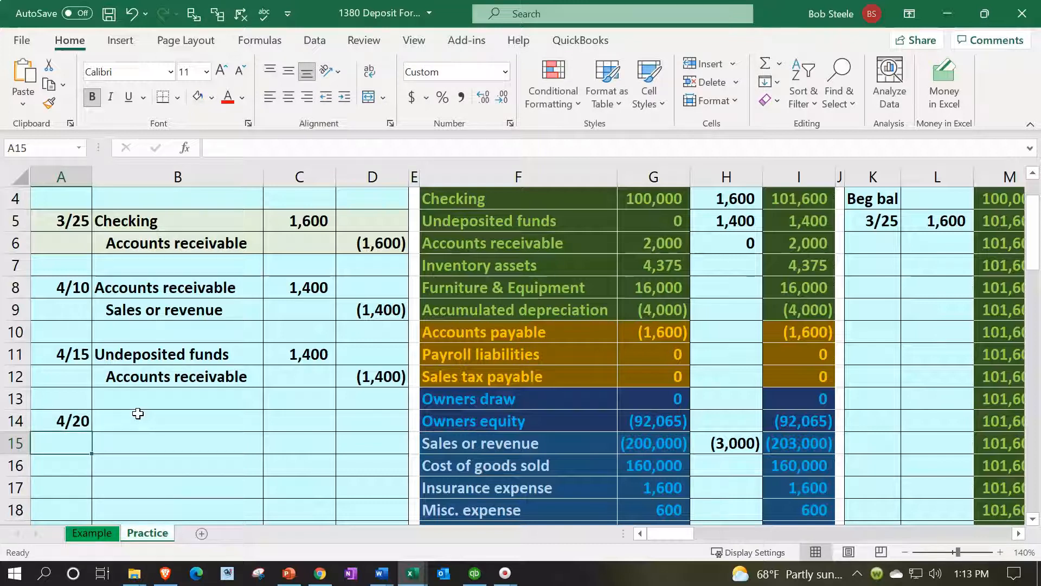
Set the journal entry date in A14 to 4/15
{"action": "left_click", "coordinate": [137, 414]}
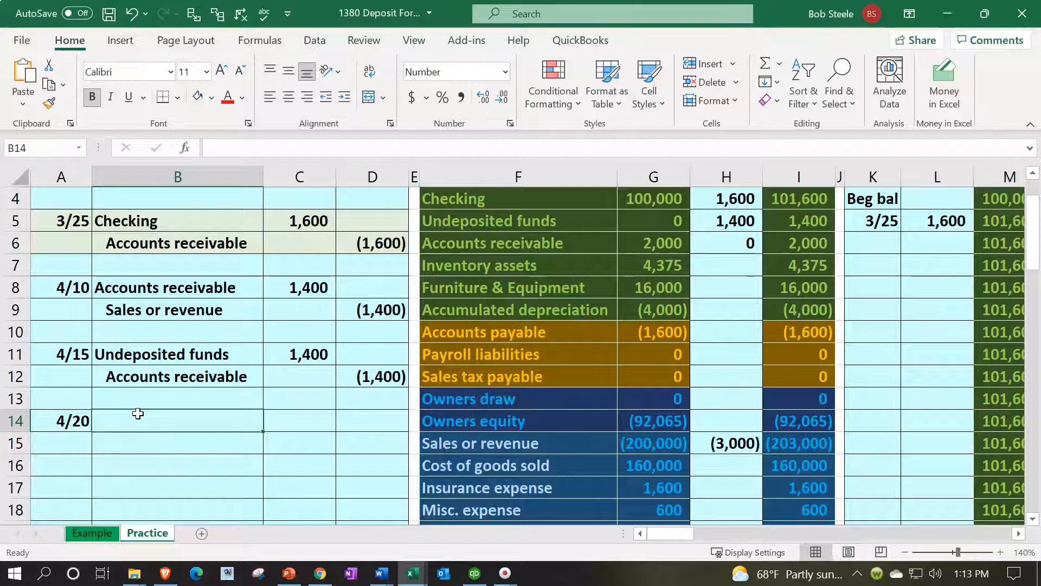
{"action": "key", "text": "Left"}
{"action": "type", "text": "4/15"}
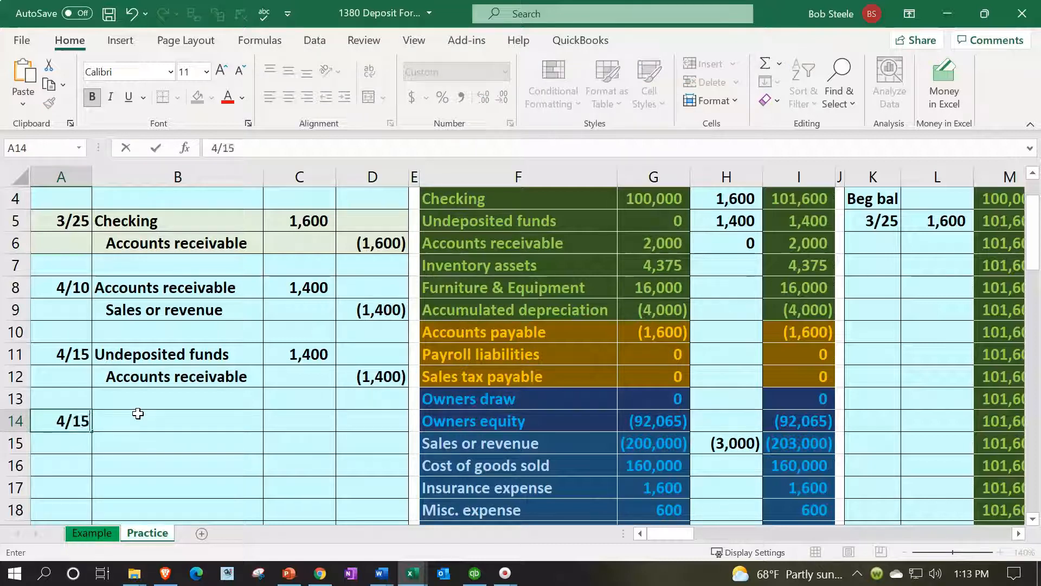
{"action": "key", "text": "Return"}
Link the debit account in B14 to Checking in F4 of the trial balance
{"action": "key", "text": "Up"}
{"action": "key", "text": "Right"}
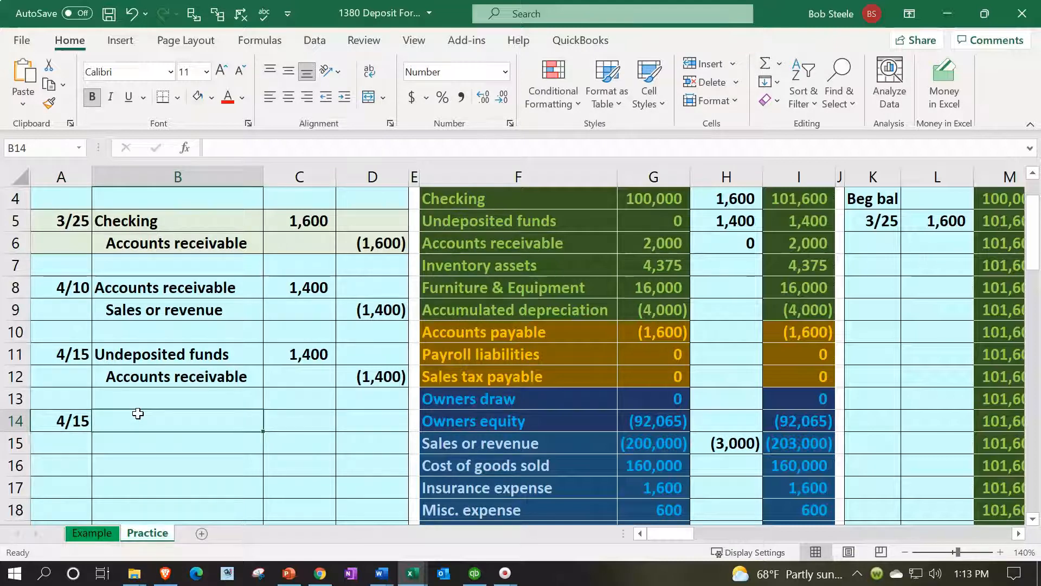
{"action": "type", "text": "="}
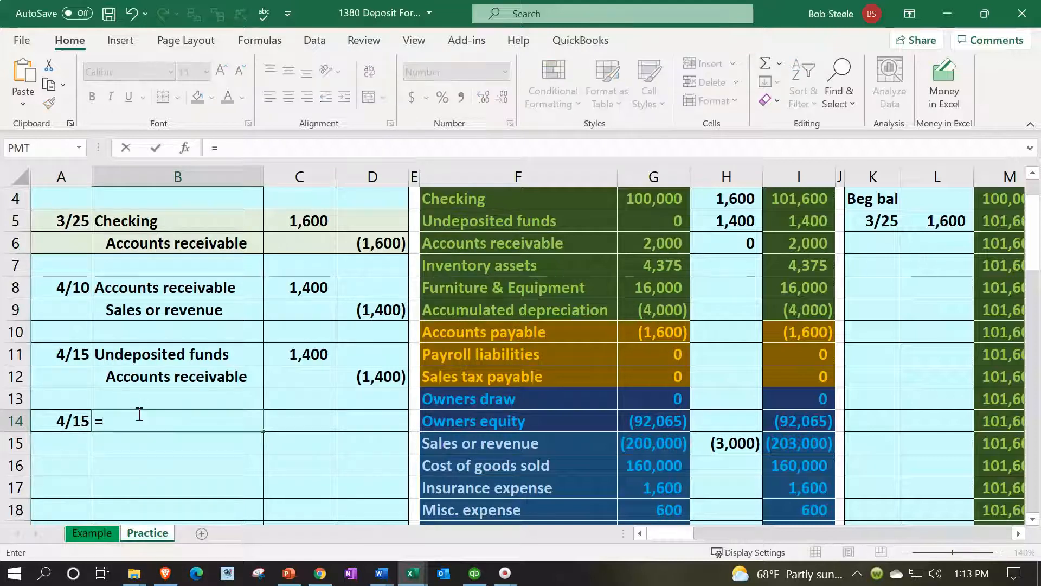
{"action": "key", "text": "Right"}
{"action": "key", "text": "Right"}
{"action": "key", "text": "Right"}
{"action": "key", "text": "Up"}
{"action": "key", "text": "Up"}
{"action": "key", "text": "Up"}
{"action": "key", "text": "Up"}
{"action": "key", "text": "Up"}
{"action": "key", "text": "Up"}
{"action": "key", "text": "Up"}
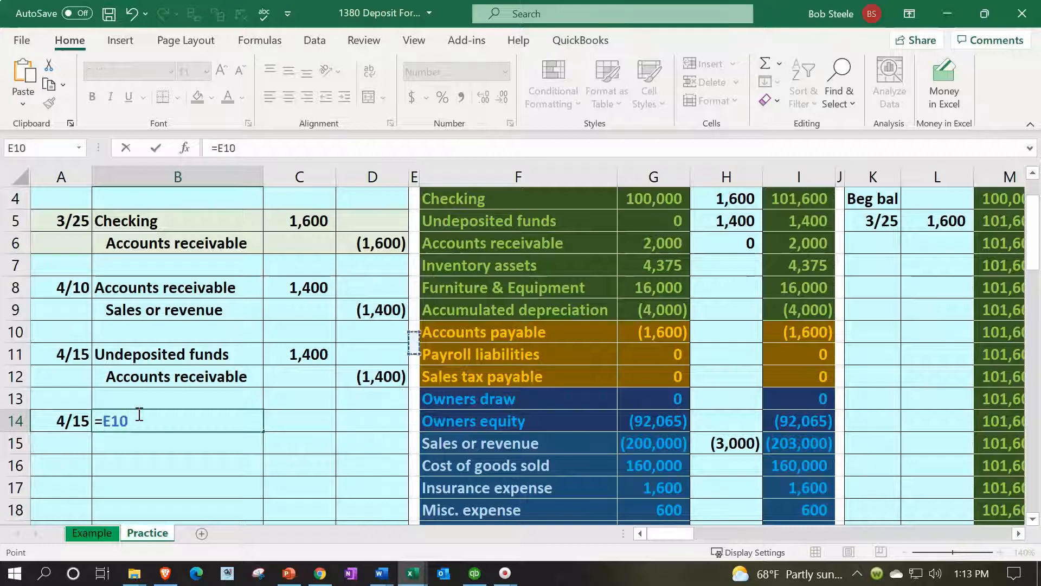
{"action": "key", "text": "Up"}
{"action": "key", "text": "Up"}
{"action": "key", "text": "Up"}
{"action": "key", "text": "Right"}
{"action": "key", "text": "Return"}
Link the credit account in B15 to Undeposited funds in F5 of the trial balance
{"action": "type", "text": "="}
{"action": "key", "text": "Right"}
{"action": "key", "text": "Right"}
{"action": "key", "text": "Right"}
{"action": "key", "text": "Right"}
{"action": "key", "text": "Up"}
{"action": "key", "text": "Up"}
{"action": "key", "text": "Up"}
{"action": "key", "text": "Up"}
{"action": "key", "text": "Up"}
{"action": "key", "text": "Up"}
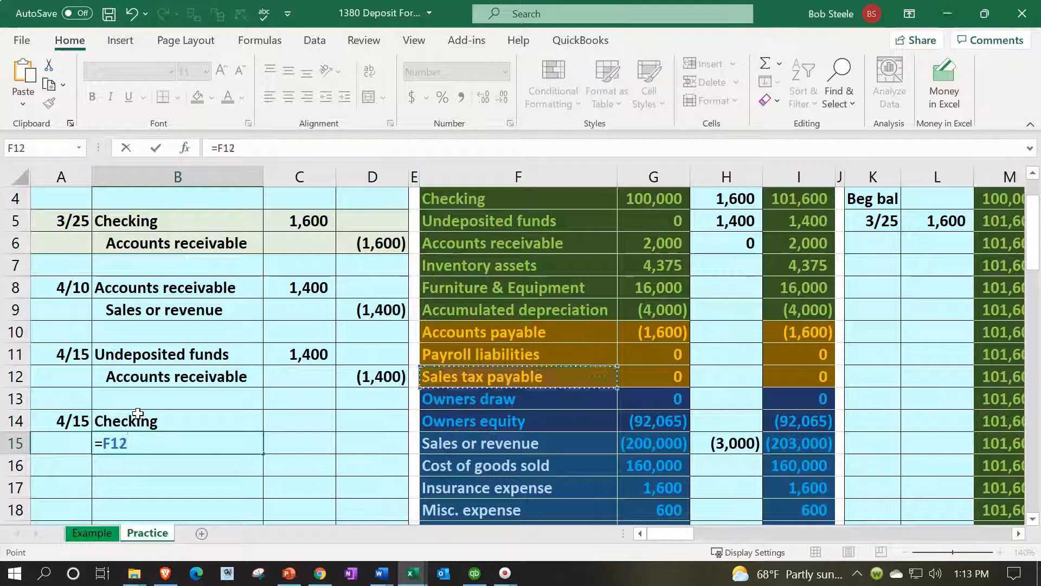
{"action": "key", "text": "Up"}
{"action": "key", "text": "Up"}
{"action": "key", "text": "Up"}
{"action": "key", "text": "Up"}
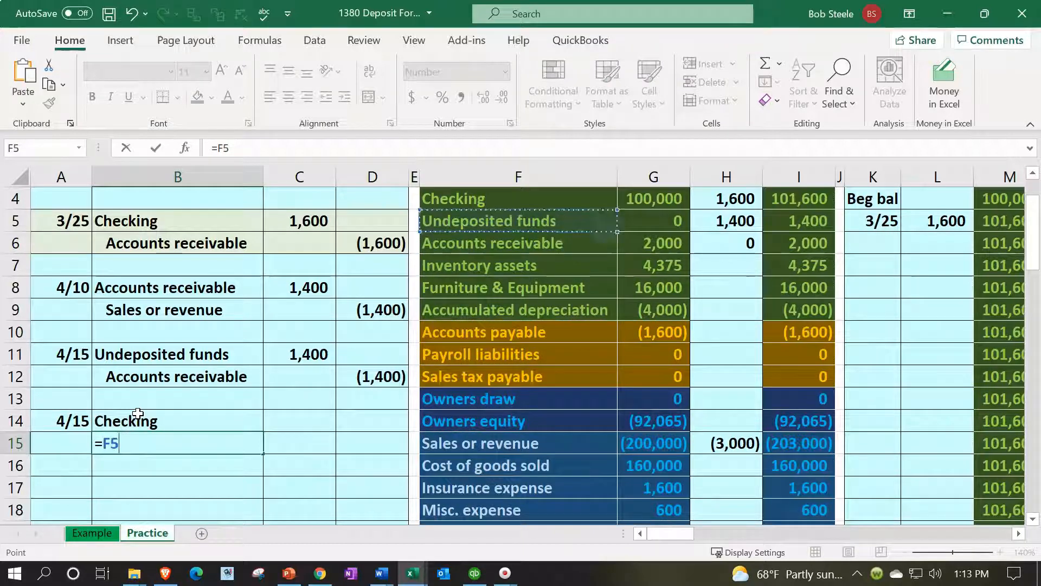
{"action": "key", "text": "Return"}
Review the Customer Payment and deposit form pictures below the worksheet, including their Deposit To and From Account fields
{"action": "scroll", "coordinate": [138, 413], "scroll_direction": "down", "scroll_amount": 7}
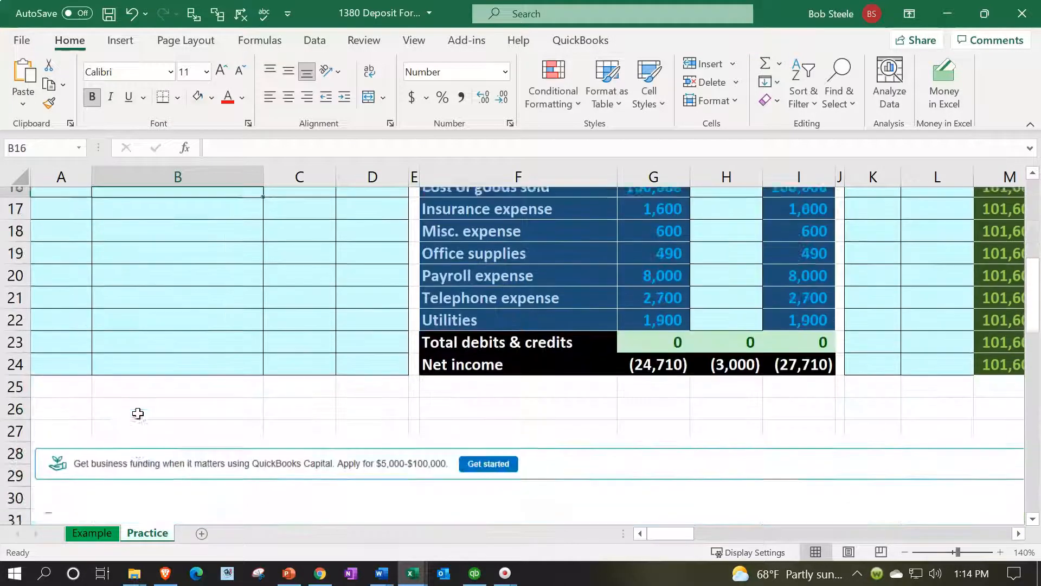
{"action": "scroll", "coordinate": [138, 413], "scroll_direction": "down", "scroll_amount": 1}
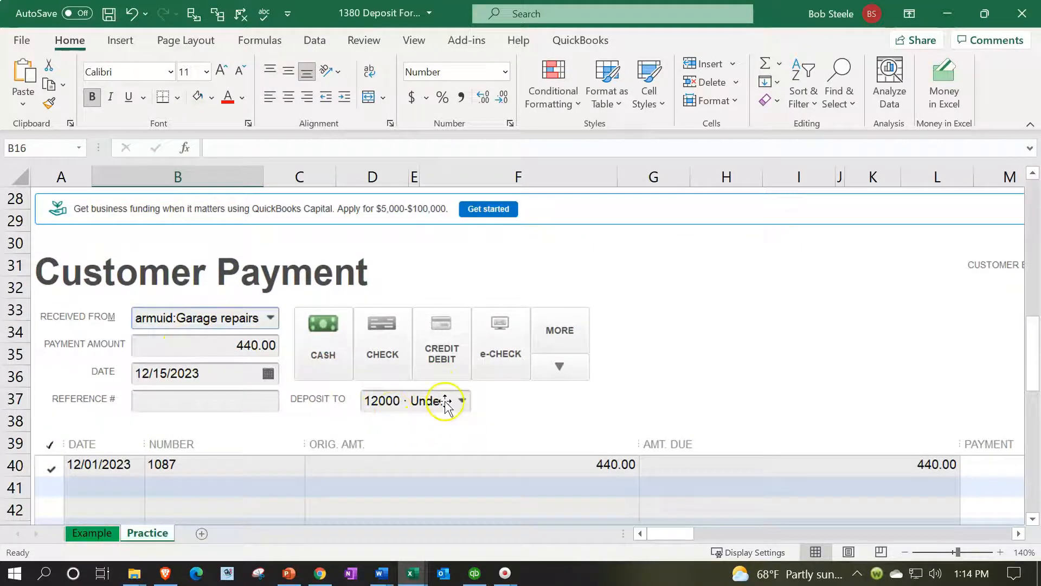
{"action": "mouse_move", "coordinate": [670, 539]}
{"action": "left_mouse_down"}
{"action": "mouse_move", "coordinate": [738, 533]}
{"action": "mouse_move", "coordinate": [660, 537]}
{"action": "left_mouse_up"}
{"action": "scroll", "coordinate": [587, 460], "scroll_direction": "down", "scroll_amount": 5}
{"action": "scroll", "coordinate": [588, 460], "scroll_direction": "up", "scroll_amount": 5}
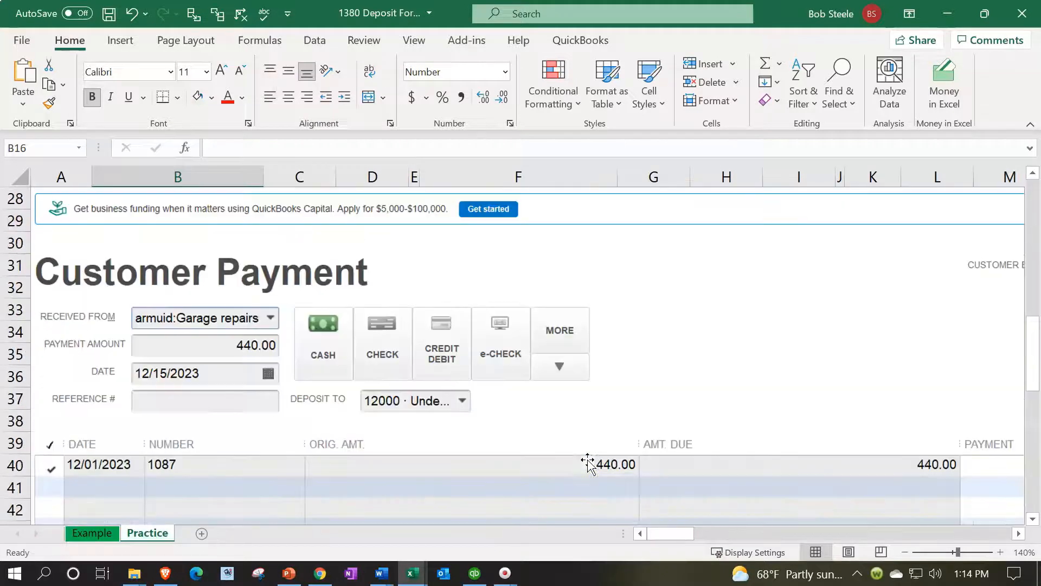
{"action": "left_click_drag", "start_coordinate": [686, 540], "coordinate": [722, 534]}
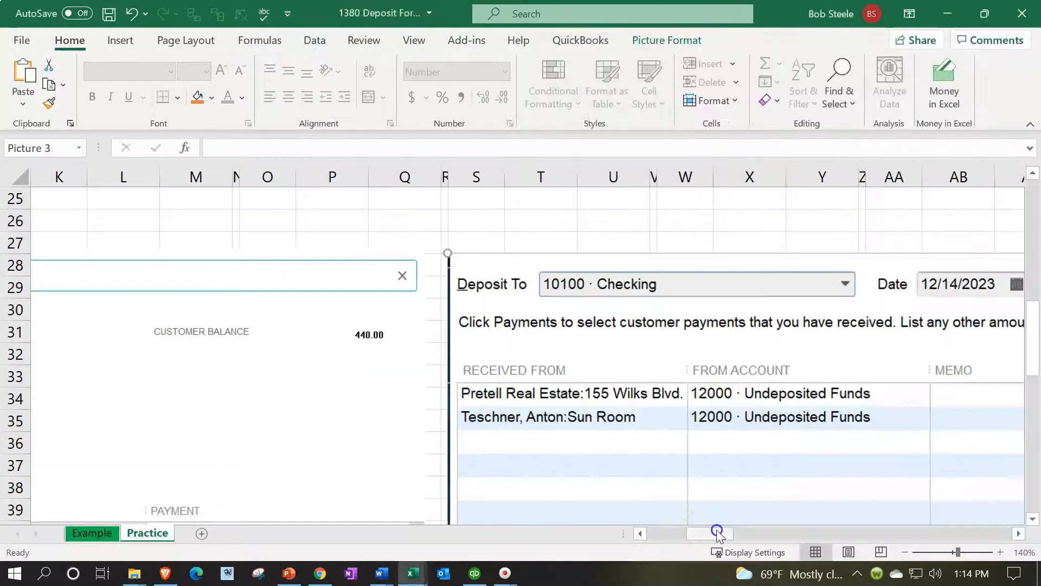
{"action": "left_click_drag", "start_coordinate": [717, 533], "coordinate": [733, 534]}
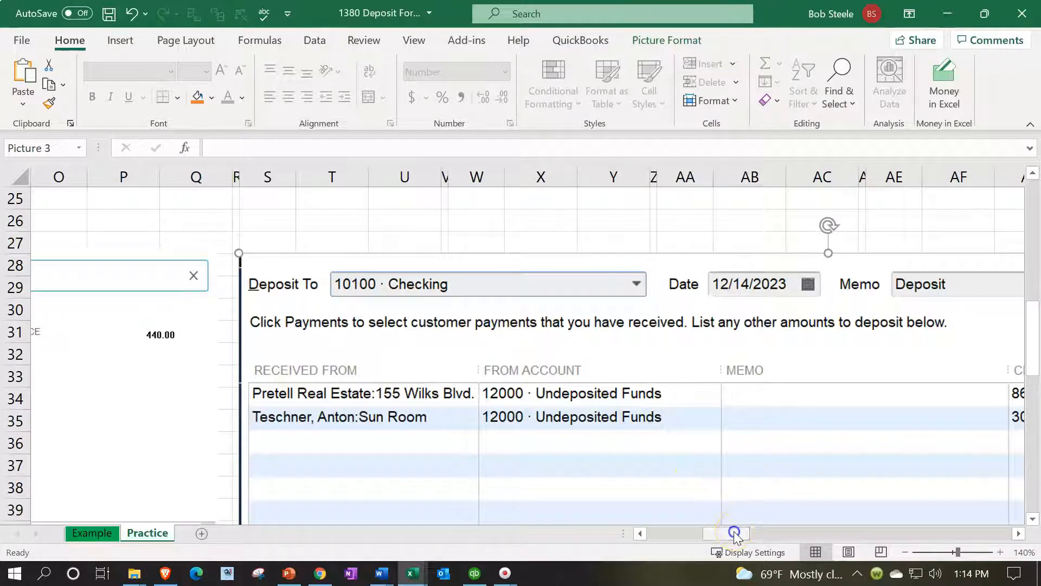
{"action": "left_click_drag", "start_coordinate": [735, 534], "coordinate": [524, 537]}
{"action": "scroll", "coordinate": [341, 432], "scroll_direction": "up", "scroll_amount": 8}
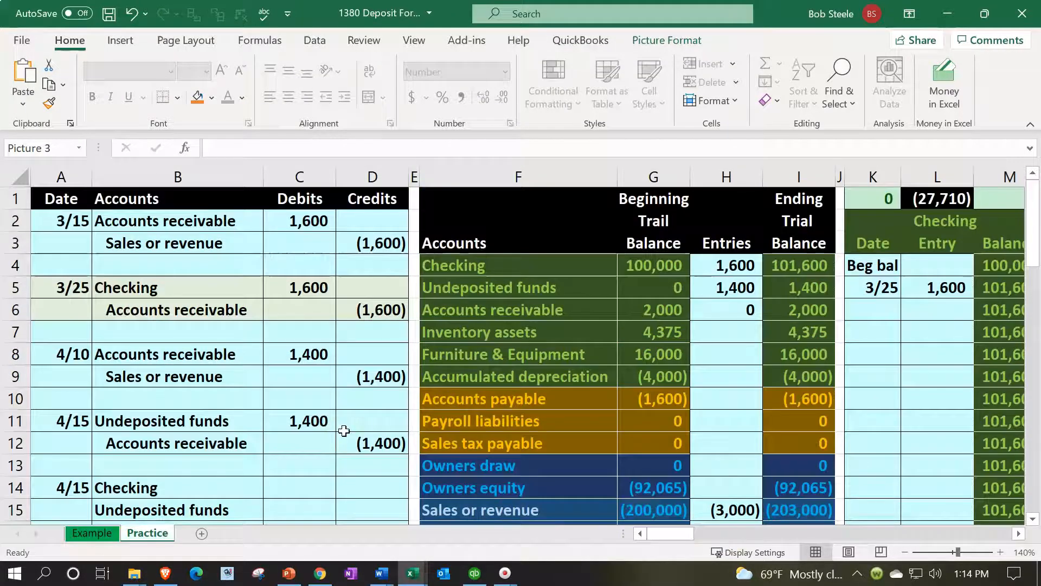
Link the Checking debit in C14 to the 4/15 Undeposited funds debit in C11
{"action": "scroll", "coordinate": [344, 431], "scroll_direction": "down", "scroll_amount": 1}
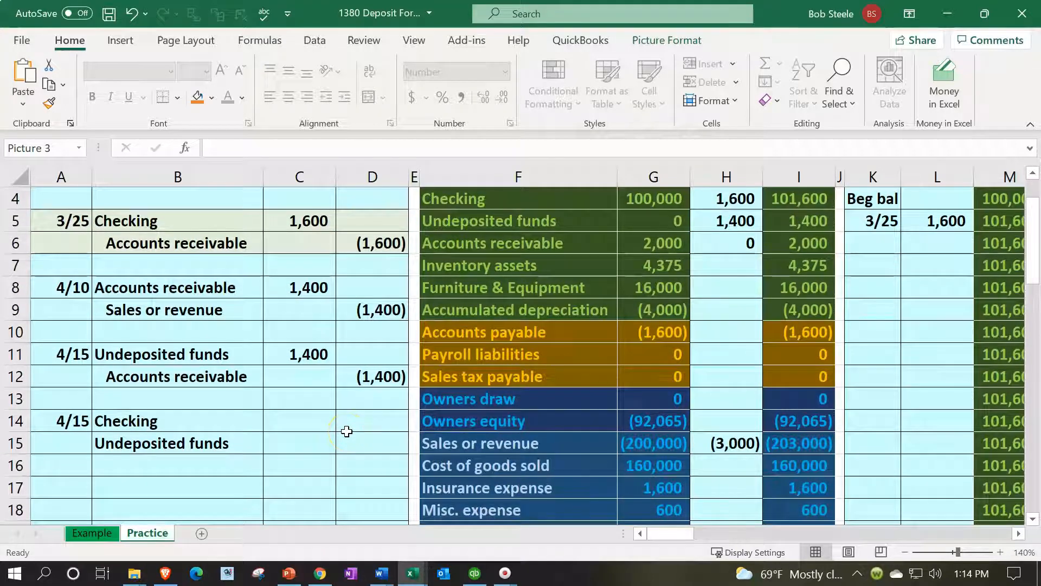
{"action": "left_click", "coordinate": [319, 422]}
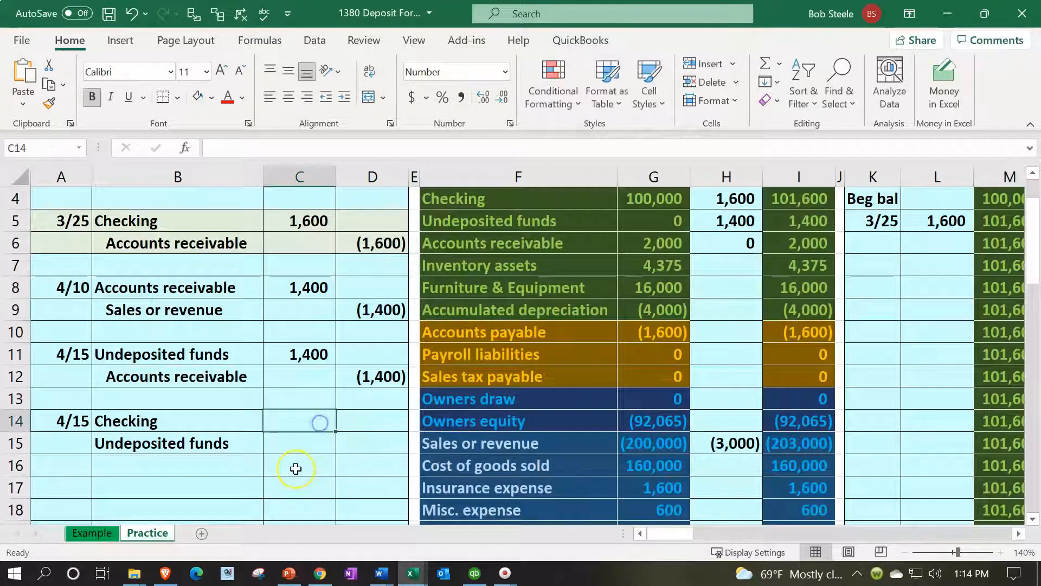
{"action": "type", "text": "="}
{"action": "key", "text": "Up"}
{"action": "key", "text": "Up"}
{"action": "key", "text": "Up"}
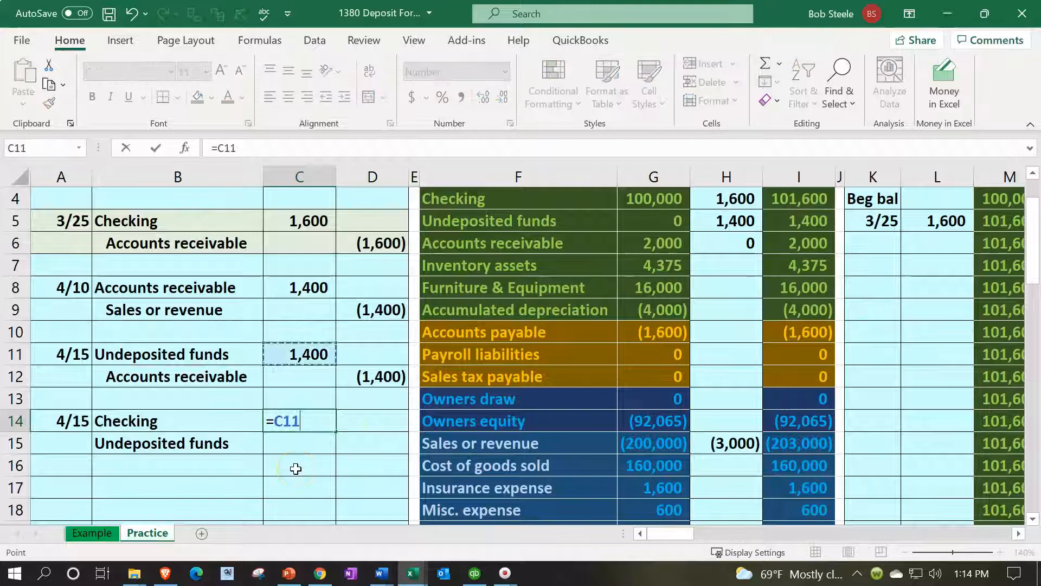
{"action": "key", "text": "Return"}
Enter the Undeposited funds credit in D15 as the negative of the Checking debit, -C14
{"action": "key", "text": "Right"}
{"action": "type", "text": "=-"}
{"action": "key", "text": "Left"}
{"action": "key", "text": "Up"}
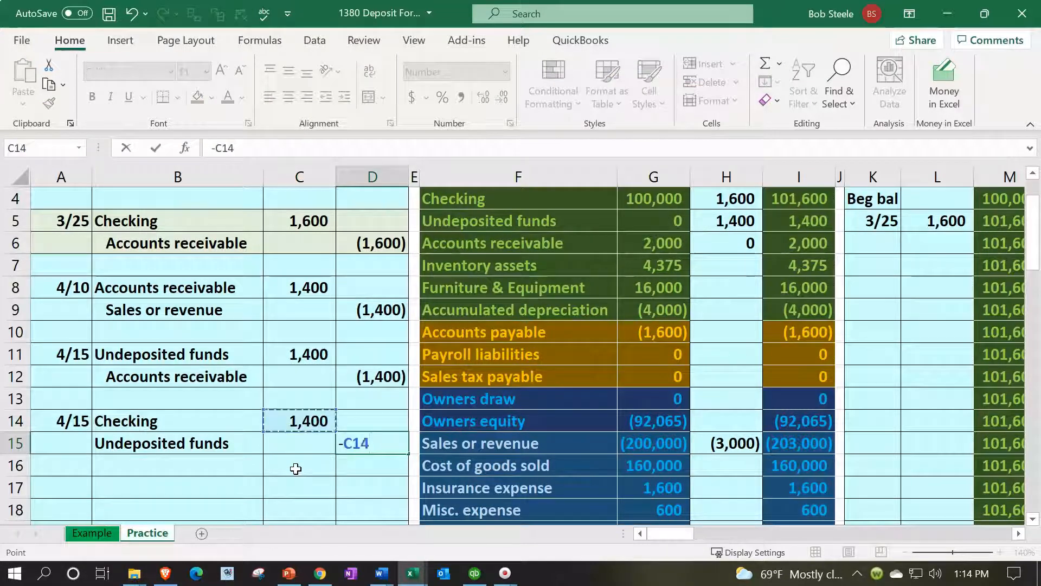
{"action": "key", "text": "Return"}
Examine the Undeposited funds credit line in row 15 and the expense accounts F17:F19 in the trial balance
{"action": "left_click_drag", "start_coordinate": [247, 442], "coordinate": [343, 449]}
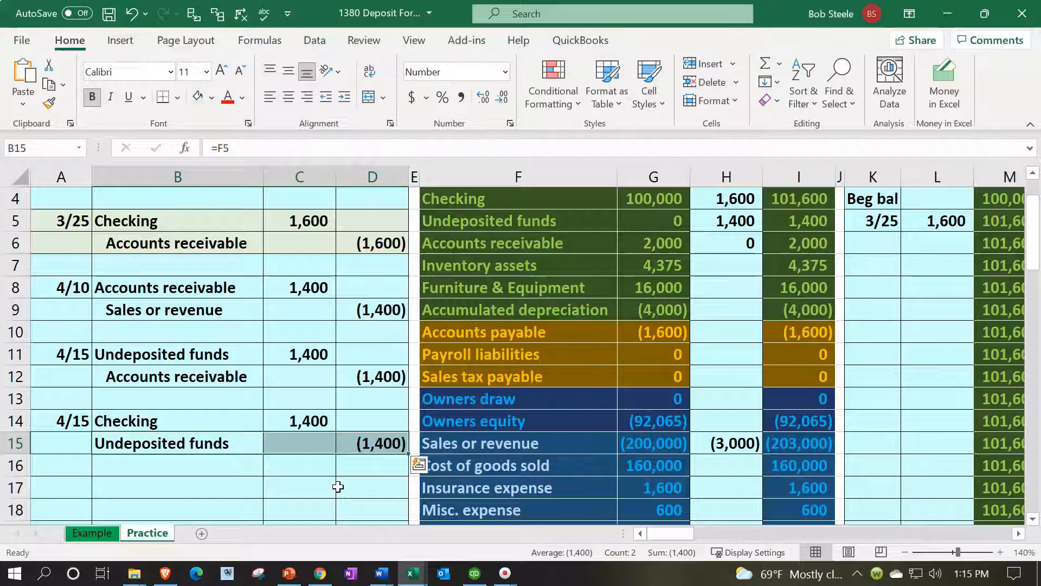
{"action": "scroll", "coordinate": [337, 483], "scroll_direction": "down", "scroll_amount": 1}
{"action": "left_click_drag", "start_coordinate": [507, 421], "coordinate": [513, 476]}
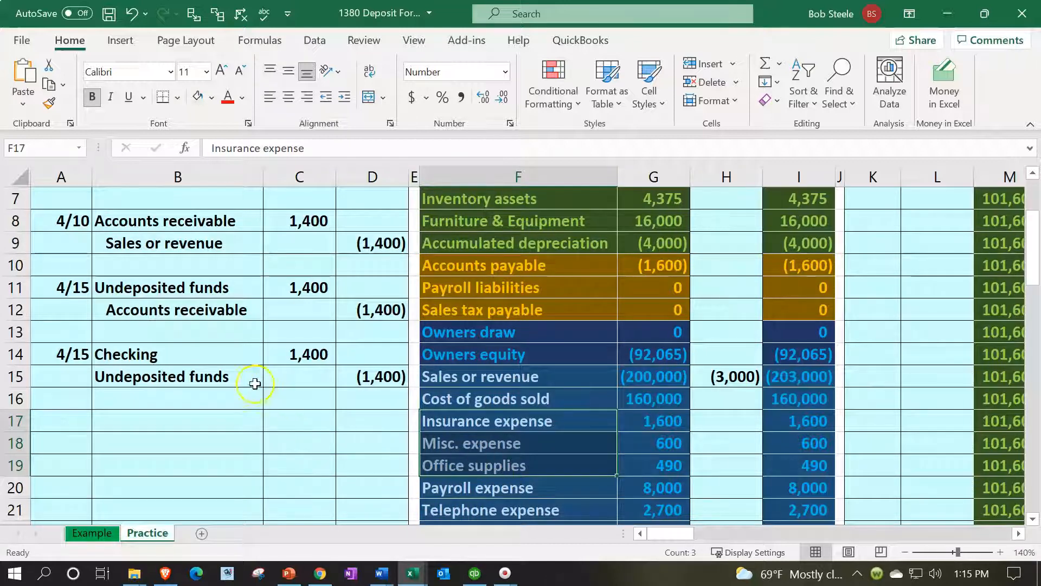
Post the 4/15 Checking debit to the trial balance by extending the H4 formula to =C5+C14
{"action": "left_click_drag", "start_coordinate": [242, 359], "coordinate": [279, 356]}
{"action": "scroll", "coordinate": [293, 374], "scroll_direction": "up", "scroll_amount": 2}
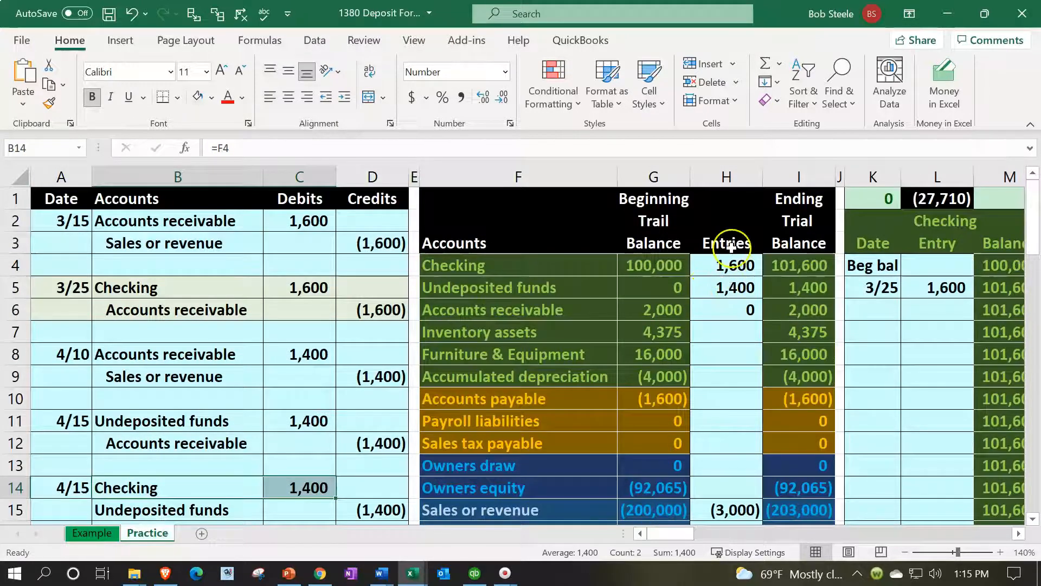
{"action": "left_click", "coordinate": [727, 265]}
{"action": "type", "text": "=C5+"}
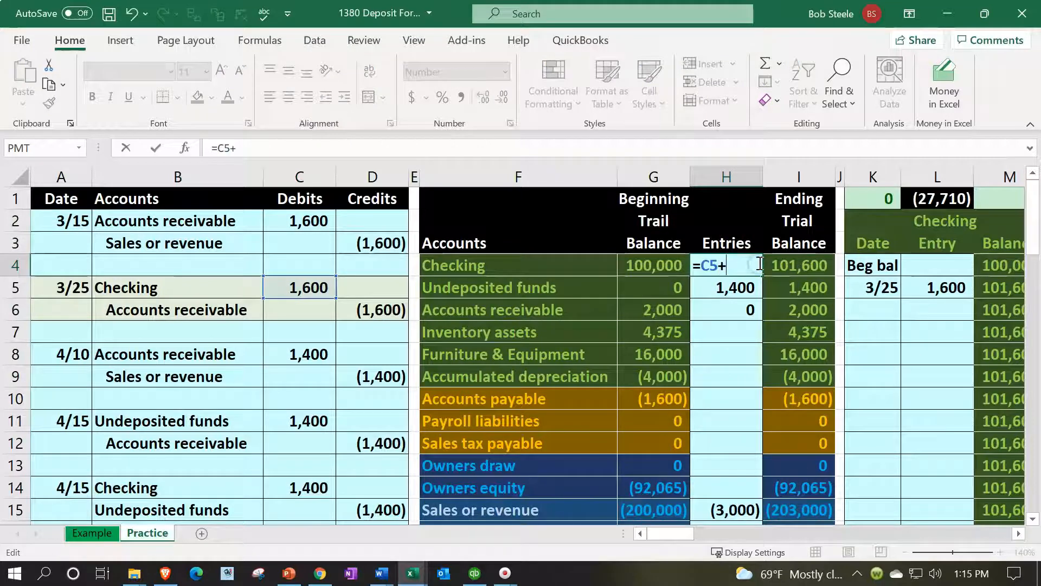
{"action": "scroll", "coordinate": [609, 318], "scroll_direction": "down", "scroll_amount": 1}
{"action": "left_click", "coordinate": [303, 417]}
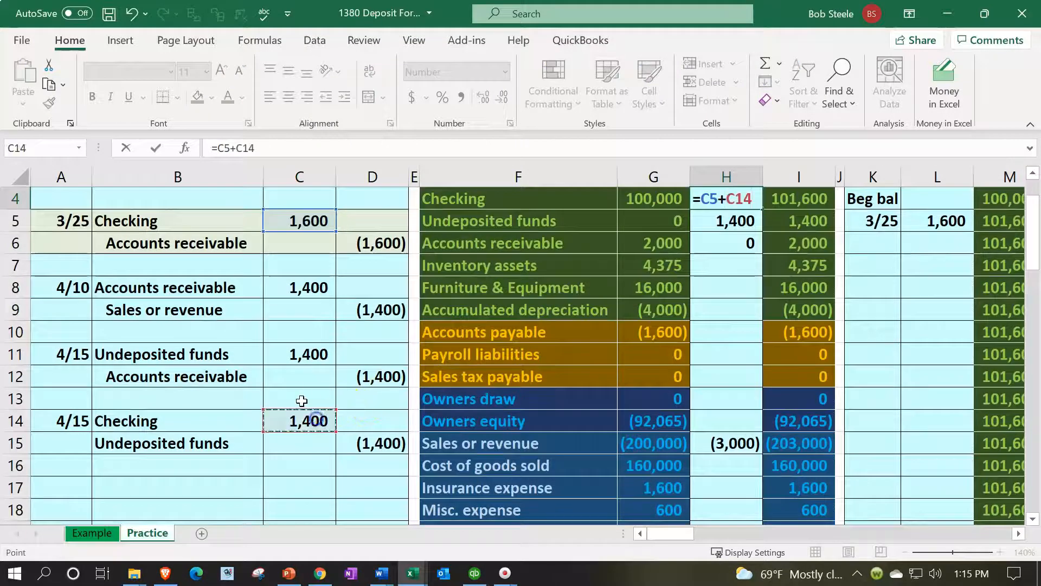
{"action": "key", "text": "Return"}
Post the 4/15 Undeposited funds credit to the trial balance by extending the H5 formula to =C11+D15
{"action": "left_click_drag", "start_coordinate": [230, 441], "coordinate": [347, 437]}
{"action": "scroll", "coordinate": [597, 368], "scroll_direction": "up", "scroll_amount": 1}
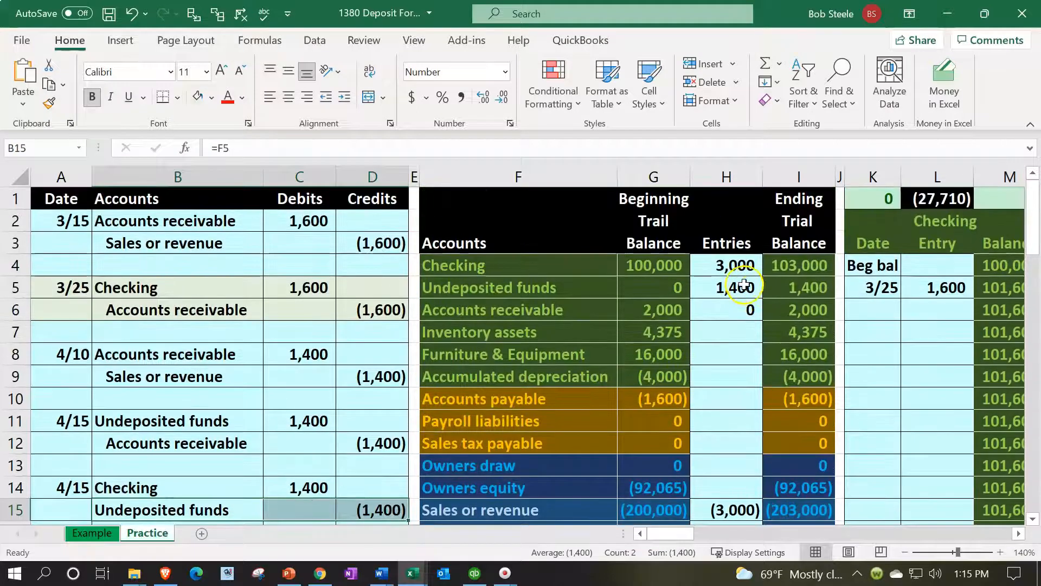
{"action": "double_click", "coordinate": [749, 283]}
{"action": "type", "text": "+"}
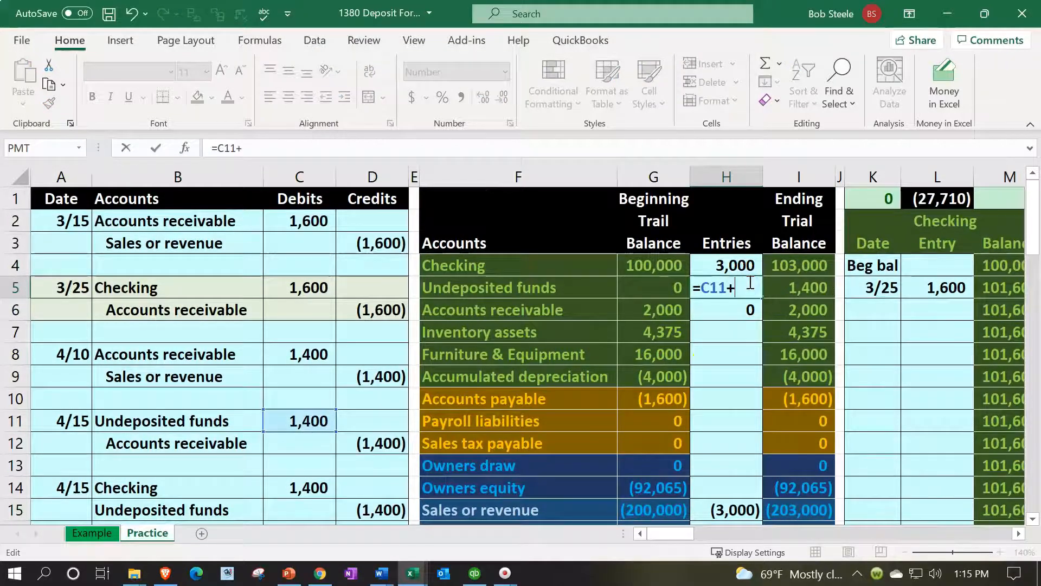
{"action": "scroll", "coordinate": [499, 427], "scroll_direction": "down", "scroll_amount": 1}
{"action": "left_click", "coordinate": [372, 444]}
{"action": "key", "text": "Return"}
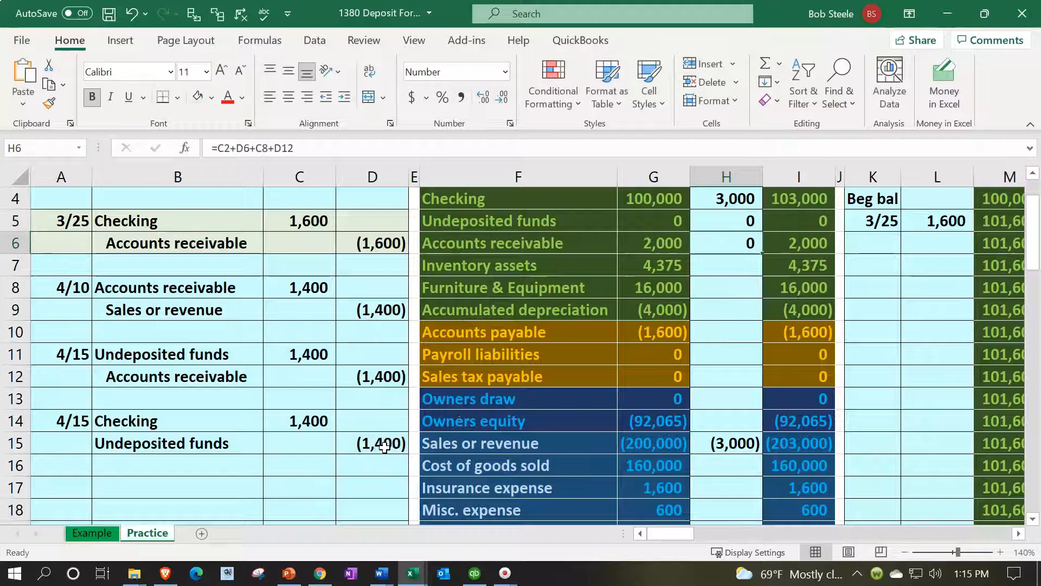
Examine the Undeposited funds ending balance in I5 and the entries formula in H5 against the two 4/15 journal entries
{"action": "scroll", "coordinate": [524, 409], "scroll_direction": "up", "scroll_amount": 1}
{"action": "left_click", "coordinate": [825, 289]}
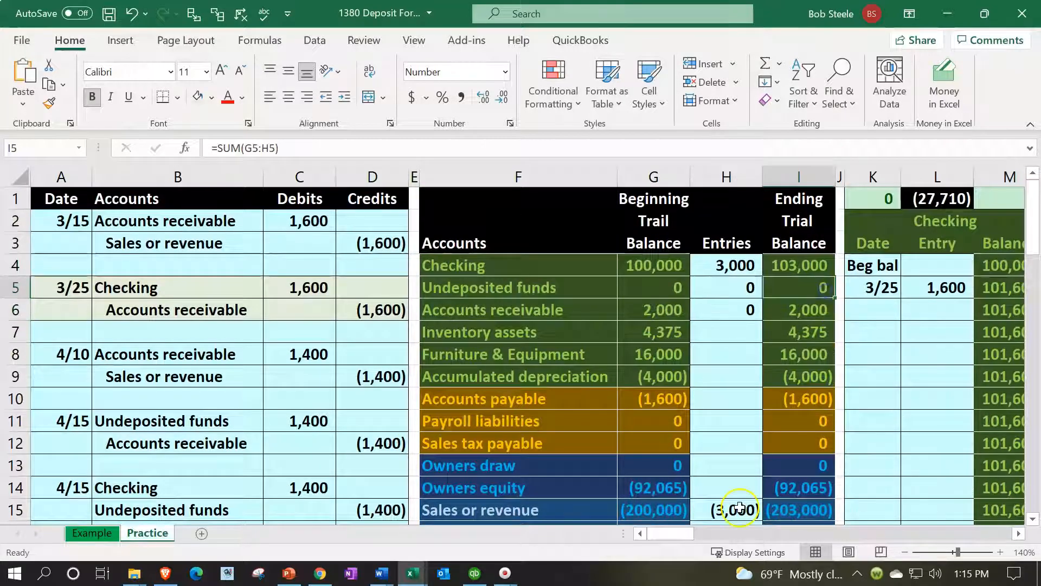
{"action": "scroll", "coordinate": [656, 402], "scroll_direction": "down", "scroll_amount": 1}
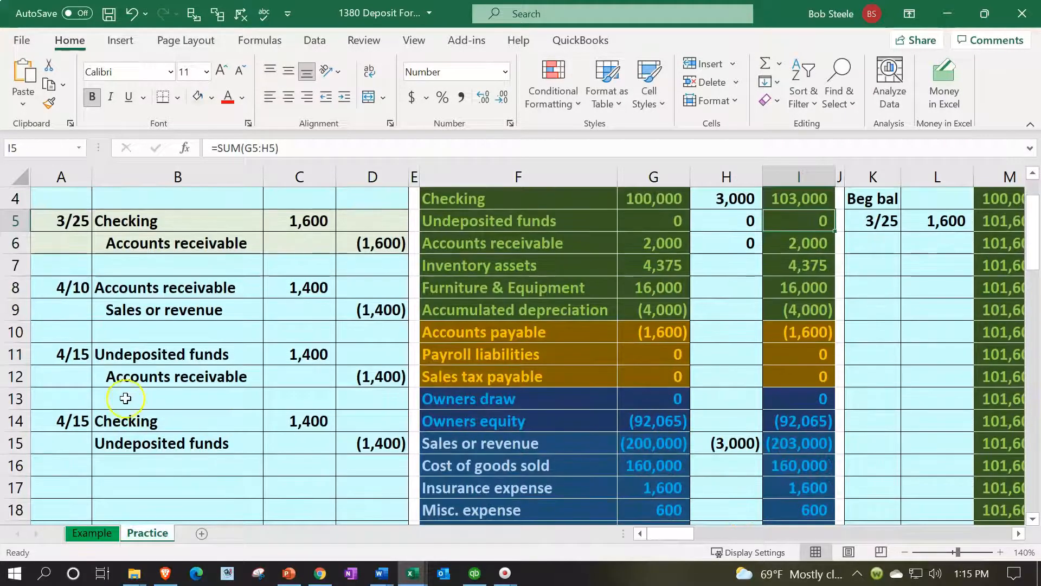
{"action": "left_click_drag", "start_coordinate": [70, 355], "coordinate": [68, 429]}
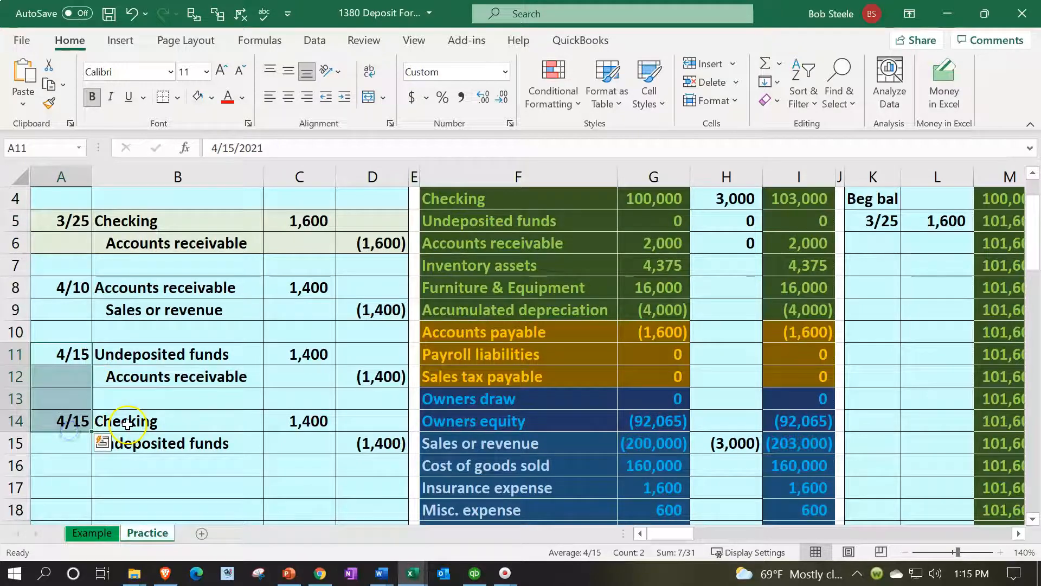
{"action": "left_click", "coordinate": [121, 424]}
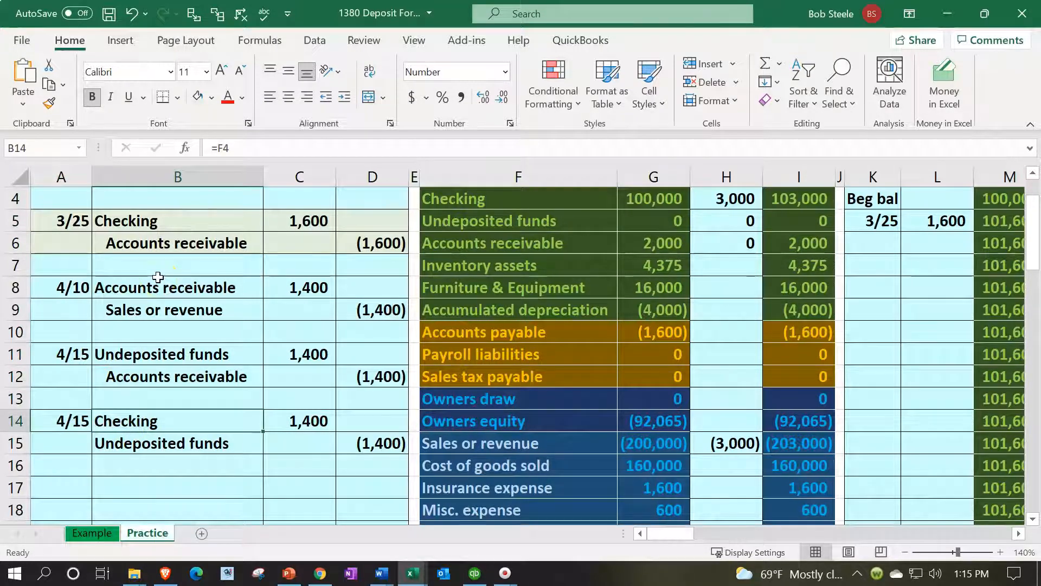
{"action": "key", "text": "Right"}
{"action": "key", "text": "Right"}
{"action": "key", "text": "Right"}
{"action": "key", "text": "Up"}
{"action": "key", "text": "Up"}
{"action": "key", "text": "Up"}
{"action": "key", "text": "Up"}
{"action": "key", "text": "Up"}
{"action": "key", "text": "Up"}
{"action": "key", "text": "Up"}
{"action": "key", "text": "Up"}
{"action": "key", "text": "Up"}
{"action": "key", "text": "Right"}
Enter the date 4/15 in K6 of the Checking ledger
{"action": "key", "text": "Right"}
{"action": "key", "text": "Right"}
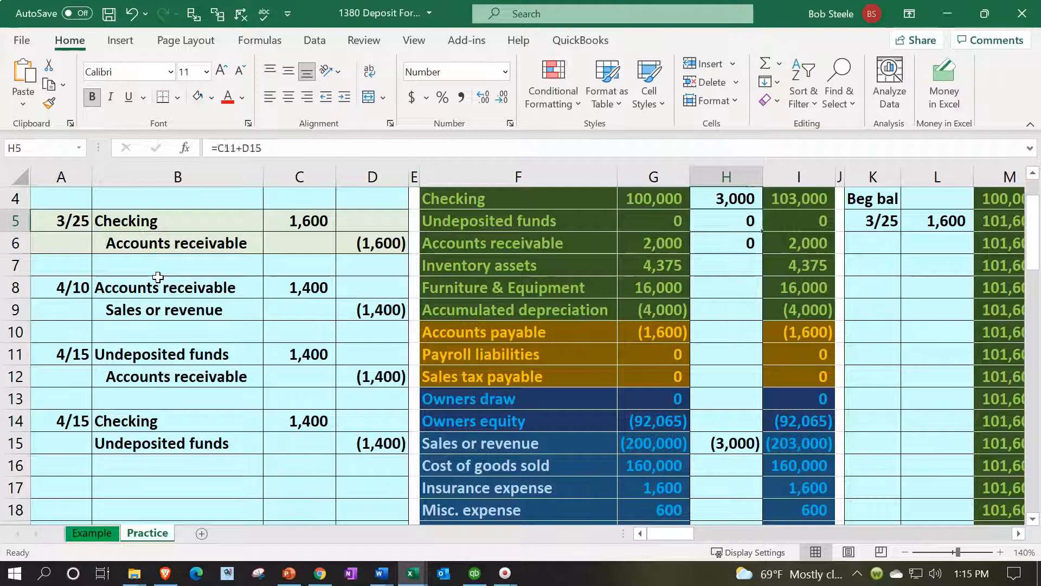
{"action": "key", "text": "Up"}
{"action": "key", "text": "Up"}
{"action": "key", "text": "Up"}
{"action": "key", "text": "Down"}
{"action": "key", "text": "Down"}
{"action": "key", "text": "Down"}
{"action": "key", "text": "Right"}
{"action": "key", "text": "Right"}
{"action": "key", "text": "Right"}
{"action": "key", "text": "Down"}
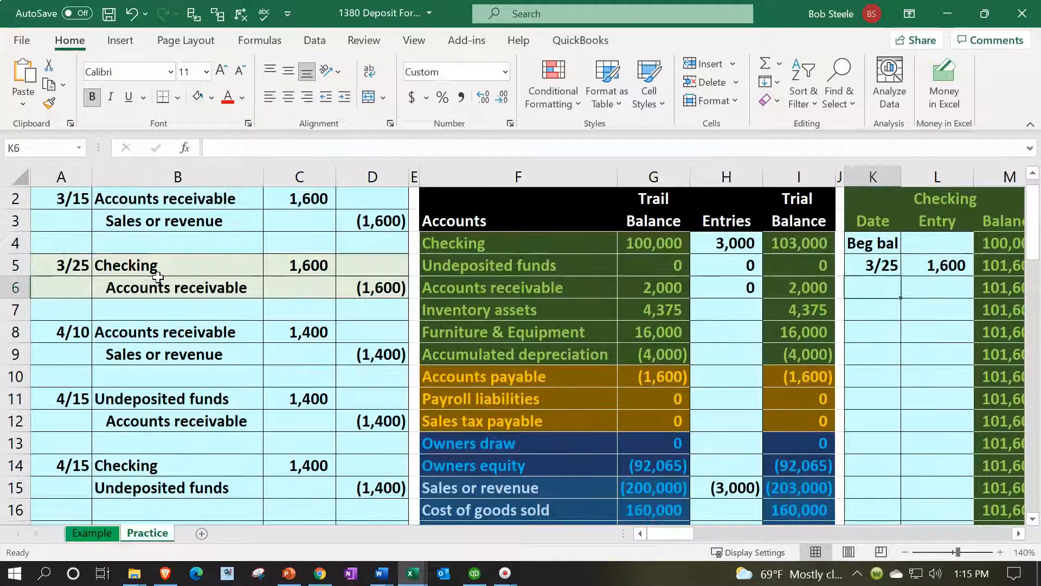
{"action": "type", "text": "4/15"}
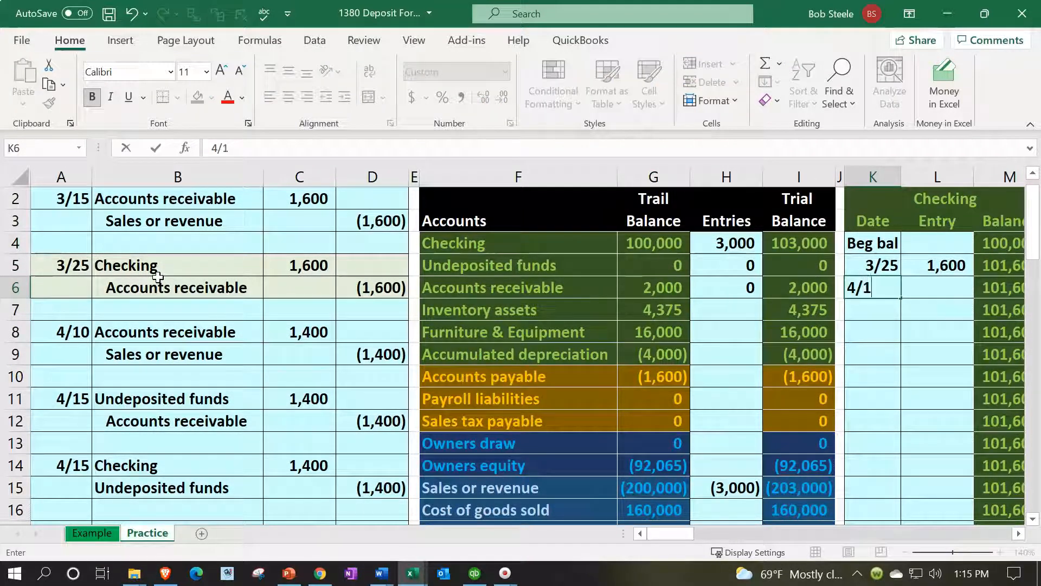
{"action": "key", "text": "Return"}
Link the Checking ledger entry in L6 to the 4/15 Checking debit in C14
{"action": "key", "text": "Up"}
{"action": "key", "text": "Right"}
{"action": "type", "text": "="}
{"action": "key", "text": "Down"}
{"action": "key", "text": "Down"}
{"action": "key", "text": "Down"}
{"action": "key", "text": "Down"}
{"action": "key", "text": "Down"}
{"action": "key", "text": "Down"}
{"action": "key", "text": "Left"}
{"action": "key", "text": "Left"}
{"action": "key", "text": "Left"}
{"action": "key", "text": "Left"}
{"action": "key", "text": "Left"}
{"action": "key", "text": "Left"}
{"action": "key", "text": "Left"}
{"action": "key", "text": "Left"}
{"action": "key", "text": "Left"}
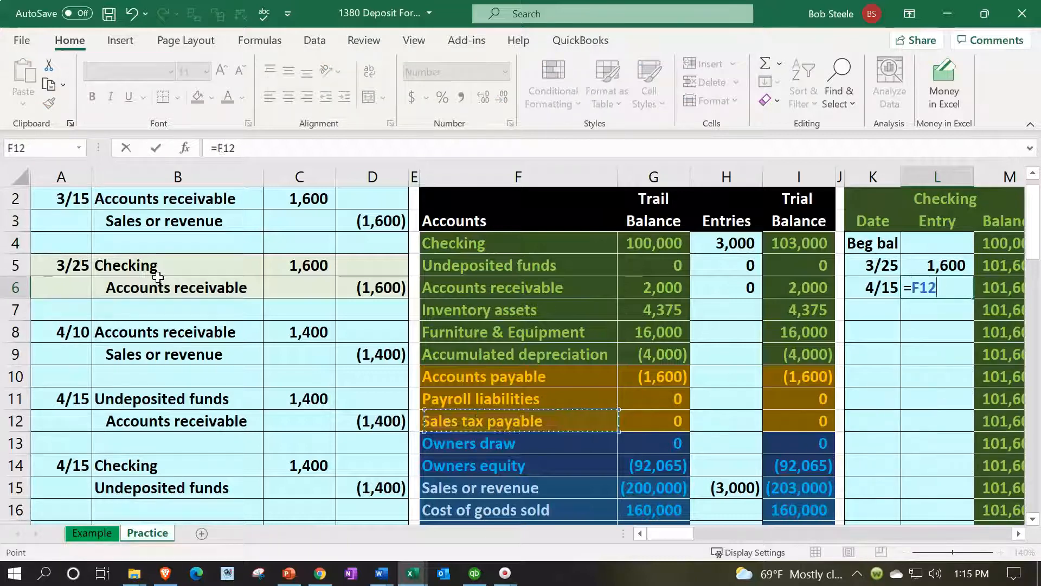
{"action": "key", "text": "Down"}
{"action": "key", "text": "Down"}
{"action": "key", "text": "Return"}
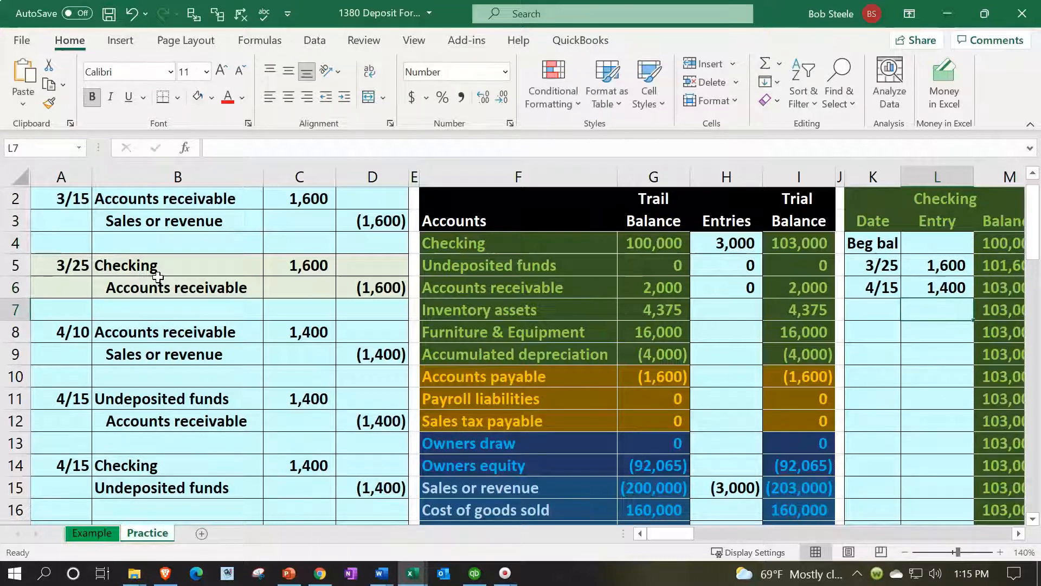
Enter the date 4/15 in O6 of the Undeposited funds ledger
{"action": "key", "text": "Right"}
{"action": "key", "text": "Right"}
{"action": "key", "text": "Right"}
{"action": "key", "text": "Right"}
{"action": "key", "text": "Up"}
{"action": "key", "text": "Left"}
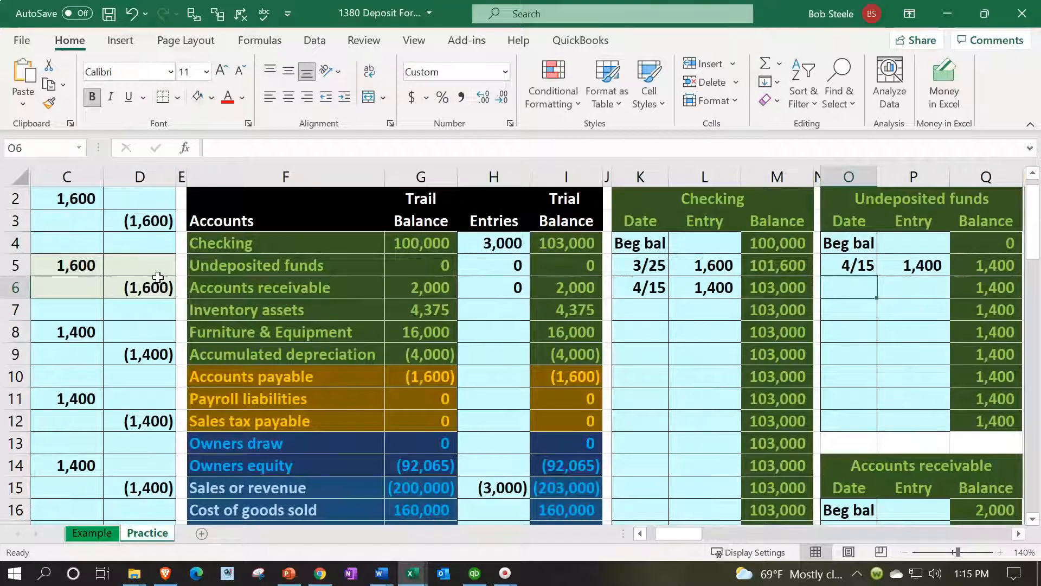
{"action": "type", "text": "4/15"}
{"action": "key", "text": "Return"}
Link the Undeposited funds ledger entry in P6 to the 4/15 Undeposited funds credit in D15
{"action": "key", "text": "Right"}
{"action": "key", "text": "Up"}
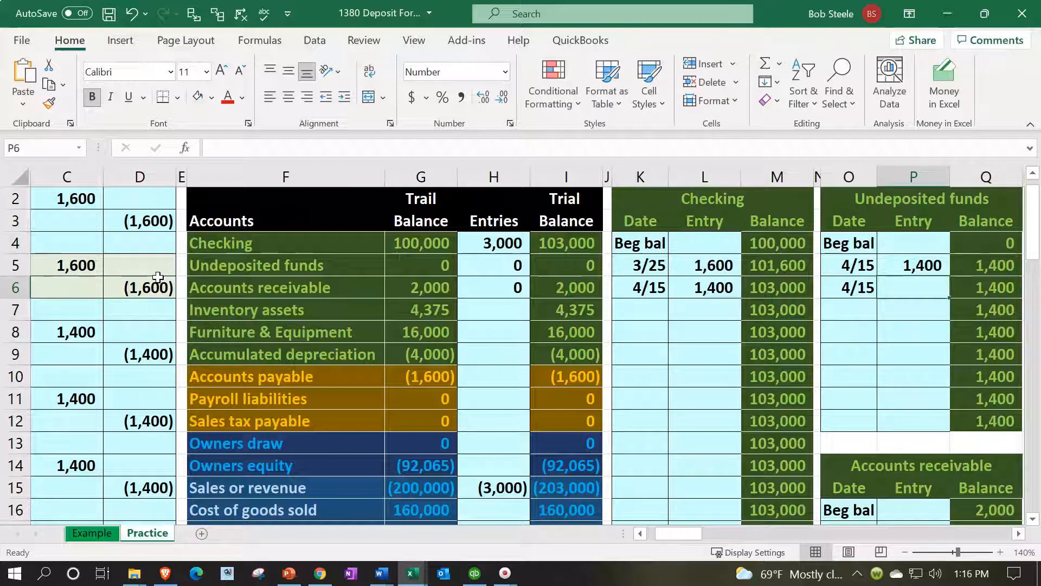
{"action": "type", "text": "="}
{"action": "key", "text": "Left"}
{"action": "key", "text": "Left"}
{"action": "key", "text": "Left"}
{"action": "key", "text": "Left"}
{"action": "key", "text": "Left"}
{"action": "key", "text": "Left"}
{"action": "key", "text": "Left"}
{"action": "key", "text": "Left"}
{"action": "key", "text": "Left"}
{"action": "key", "text": "Left"}
{"action": "key", "text": "Left"}
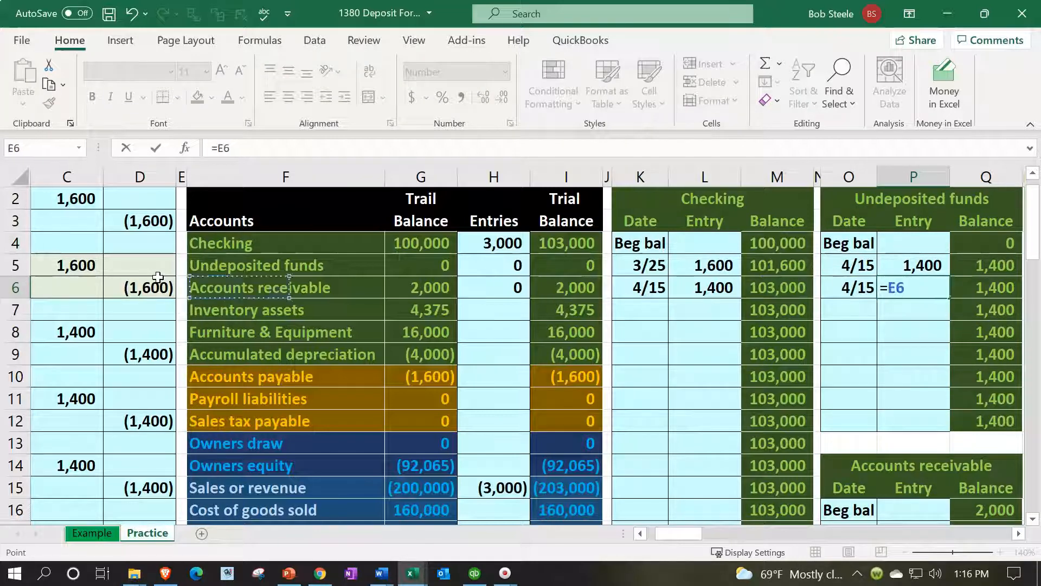
{"action": "key", "text": "Left"}
{"action": "key", "text": "Left"}
{"action": "key", "text": "Left"}
{"action": "key", "text": "Left"}
{"action": "key", "text": "Down"}
{"action": "key", "text": "Down"}
{"action": "key", "text": "Down"}
{"action": "key", "text": "Down"}
{"action": "key", "text": "Down"}
{"action": "key", "text": "Down"}
{"action": "key", "text": "Down"}
{"action": "key", "text": "Down"}
{"action": "key", "text": "Right"}
Examine the Undeposited funds running balance in Q6 and the ending trial balance
{"action": "key", "text": "Right"}
{"action": "key", "text": "Right"}
{"action": "key", "text": "Down"}
{"action": "key", "text": "Return"}
{"action": "key", "text": "Right"}
{"action": "key", "text": "Up"}
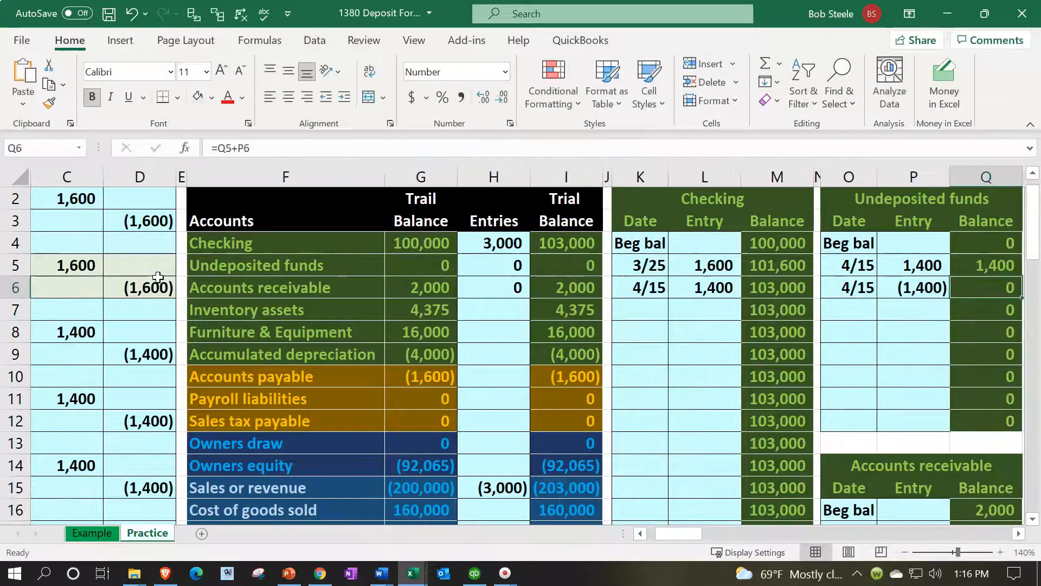
{"action": "scroll", "coordinate": [158, 277], "scroll_direction": "up", "scroll_amount": 1}
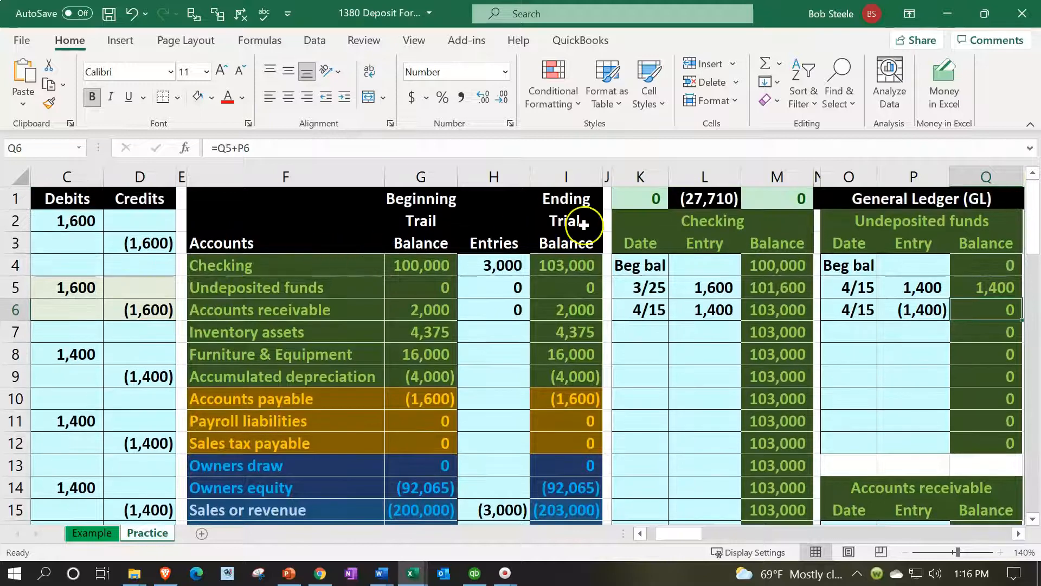
{"action": "left_click", "coordinate": [568, 222]}
{"action": "key", "text": "Left"}
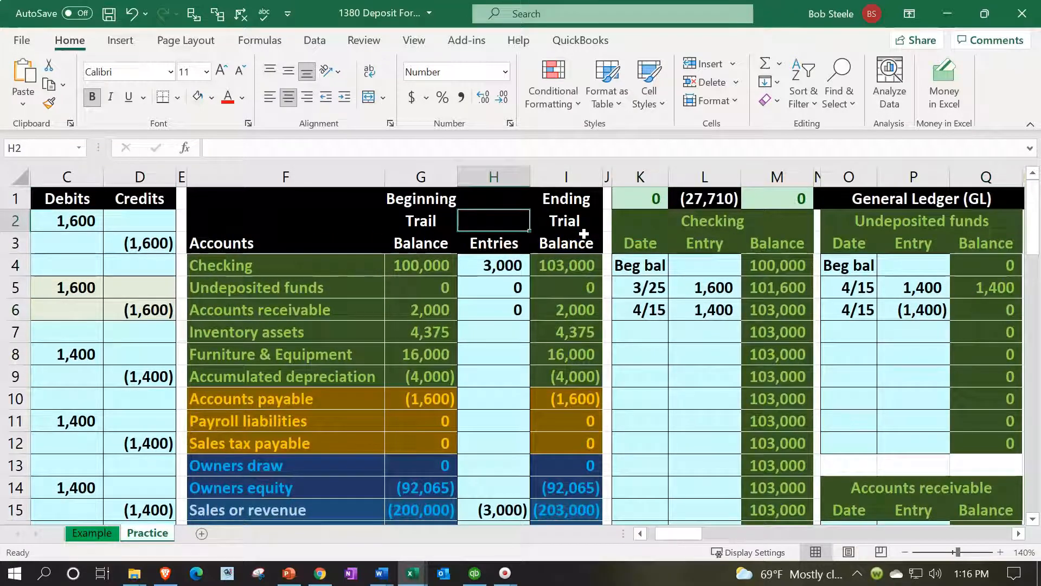
Start a new journal entry by entering the date 5/15 in A17
{"action": "key", "text": "Home"}
{"action": "key", "text": "Down"}
{"action": "key", "text": "Down"}
{"action": "key", "text": "Down"}
{"action": "key", "text": "Down"}
{"action": "key", "text": "Down"}
{"action": "key", "text": "Down"}
{"action": "key", "text": "Down"}
{"action": "key", "text": "Down"}
{"action": "key", "text": "Down"}
{"action": "key", "text": "Down"}
{"action": "key", "text": "Down"}
{"action": "key", "text": "Down"}
{"action": "key", "text": "Down"}
{"action": "key", "text": "Down"}
{"action": "key", "text": "Down"}
{"action": "key", "text": "Down"}
{"action": "key", "text": "Down"}
{"action": "key", "text": "Down"}
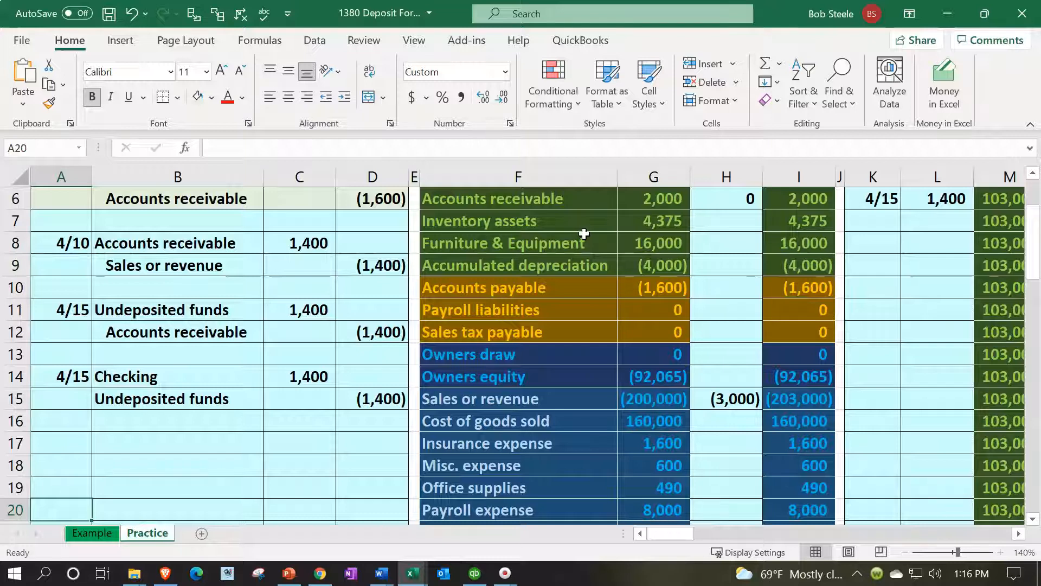
{"action": "key", "text": "Up"}
{"action": "key", "text": "Up"}
{"action": "key", "text": "Up"}
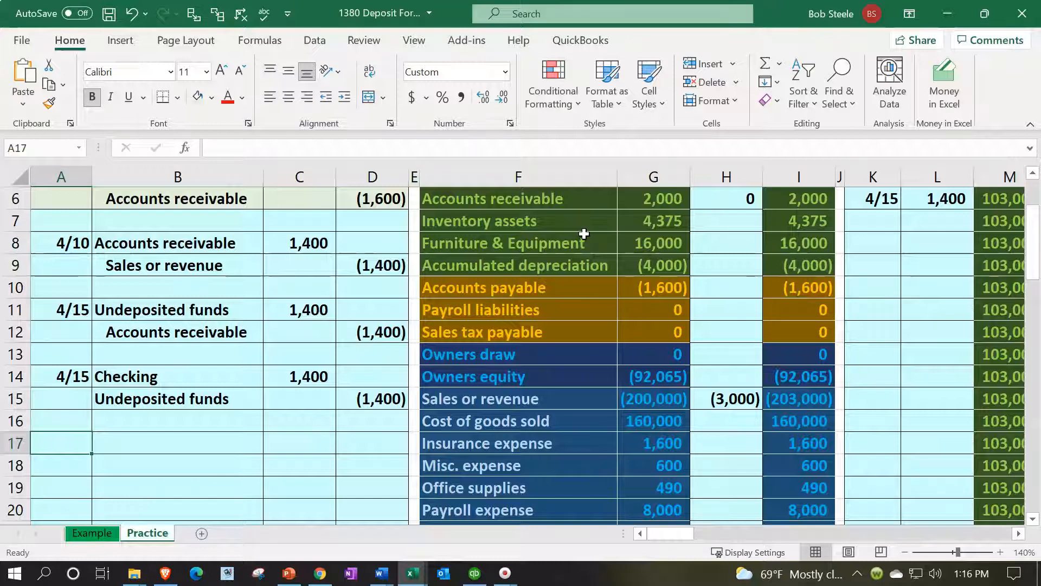
{"action": "type", "text": "5/15"}
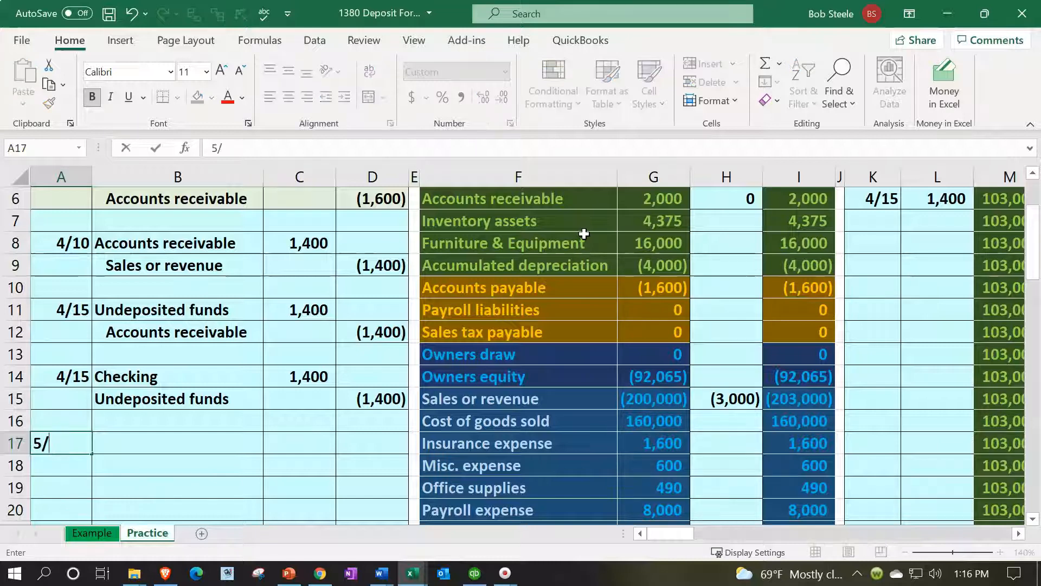
{"action": "key", "text": "Return"}
Link the account name in B17 to Checking in F4 of the trial balance
{"action": "key", "text": "Up"}
{"action": "key", "text": "Right"}
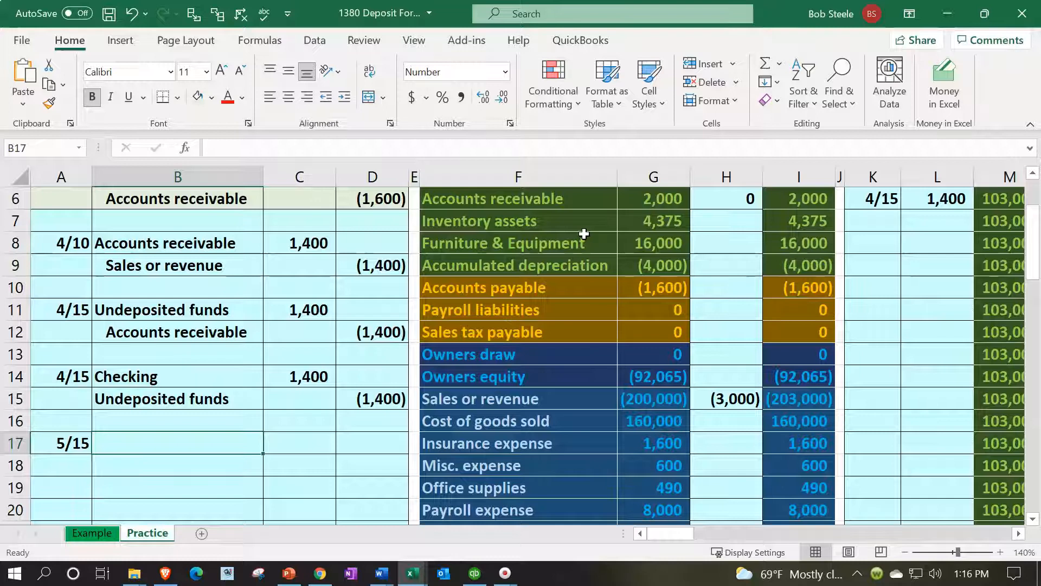
{"action": "type", "text": "="}
{"action": "key", "text": "Right"}
{"action": "key", "text": "Right"}
{"action": "key", "text": "Right"}
{"action": "key", "text": "Up"}
{"action": "key", "text": "Up"}
{"action": "key", "text": "Up"}
{"action": "key", "text": "Up"}
{"action": "key", "text": "Up"}
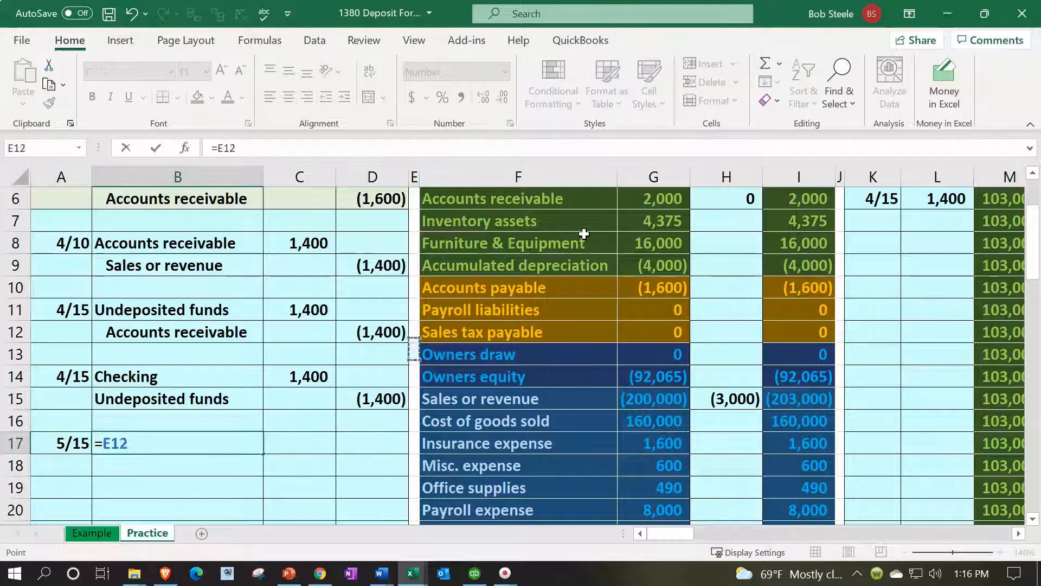
{"action": "key", "text": "Up"}
{"action": "key", "text": "Up"}
{"action": "key", "text": "Up"}
{"action": "key", "text": "Up"}
{"action": "key", "text": "Up"}
{"action": "key", "text": "Up"}
{"action": "key", "text": "Up"}
{"action": "key", "text": "Up"}
{"action": "key", "text": "Up"}
{"action": "key", "text": "Down"}
Link the account name in B18 to Owners equity in F14 of the trial balance
{"action": "key", "text": "Right"}
{"action": "key", "text": "Return"}
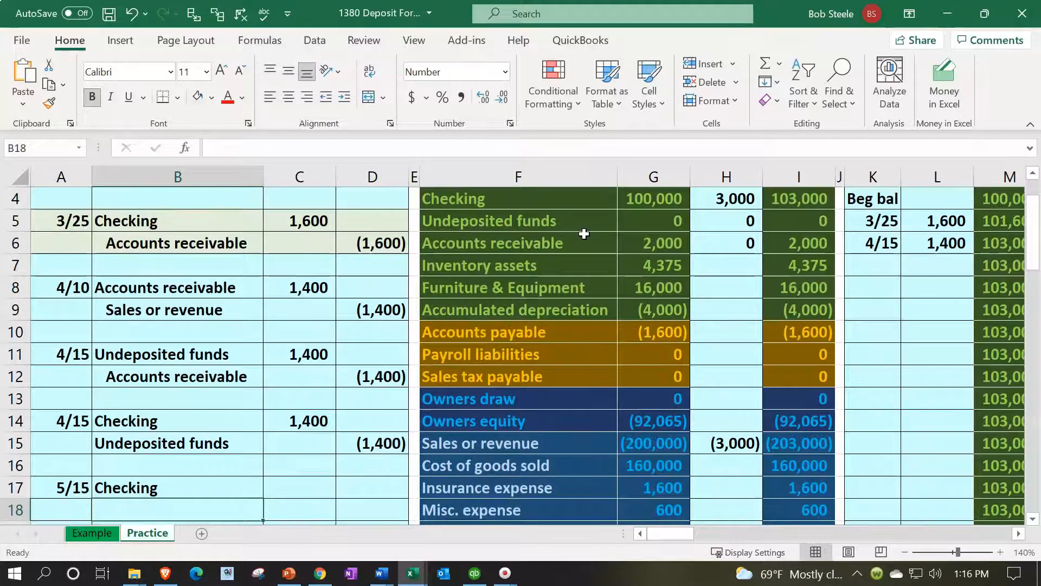
{"action": "type", "text": "="}
{"action": "key", "text": "Right"}
{"action": "key", "text": "Right"}
{"action": "key", "text": "Right"}
{"action": "key", "text": "Right"}
{"action": "key", "text": "Up"}
{"action": "key", "text": "Up"}
{"action": "key", "text": "Up"}
{"action": "key", "text": "Up"}
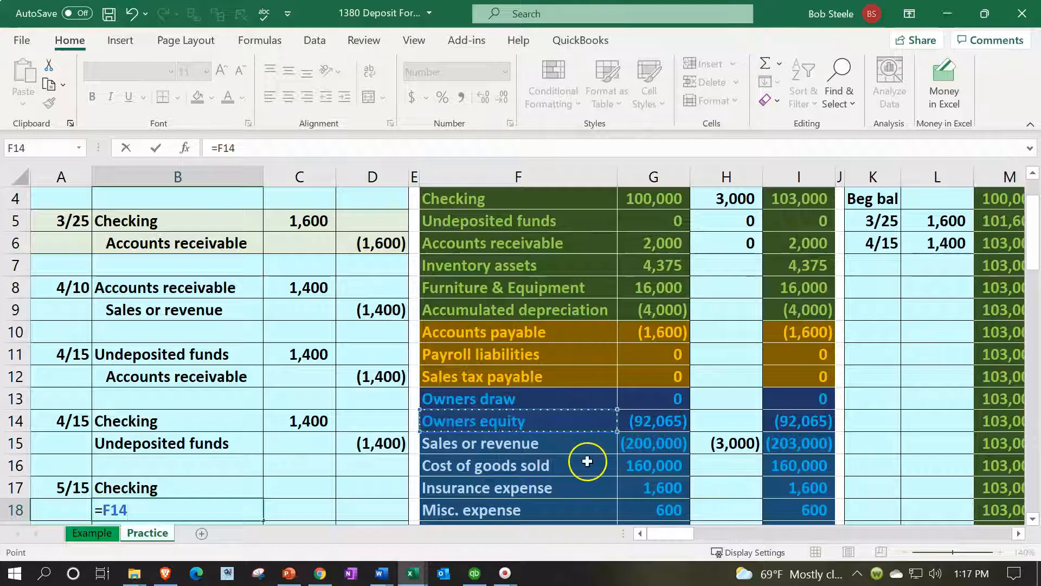
{"action": "scroll", "coordinate": [587, 461], "scroll_direction": "down", "scroll_amount": 1}
{"action": "scroll", "coordinate": [588, 461], "scroll_direction": "down", "scroll_amount": 1}
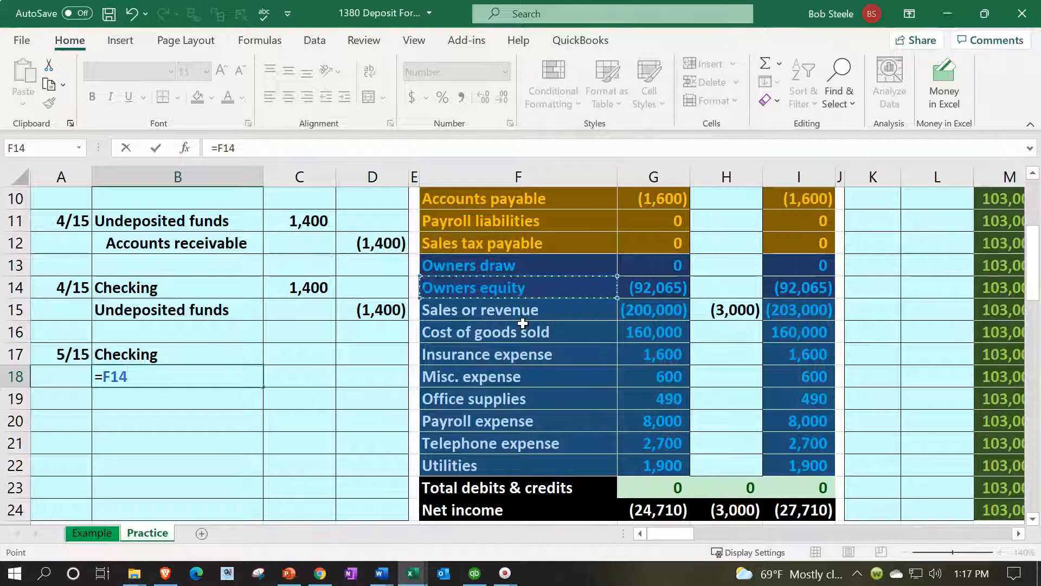
{"action": "key", "text": "Return"}
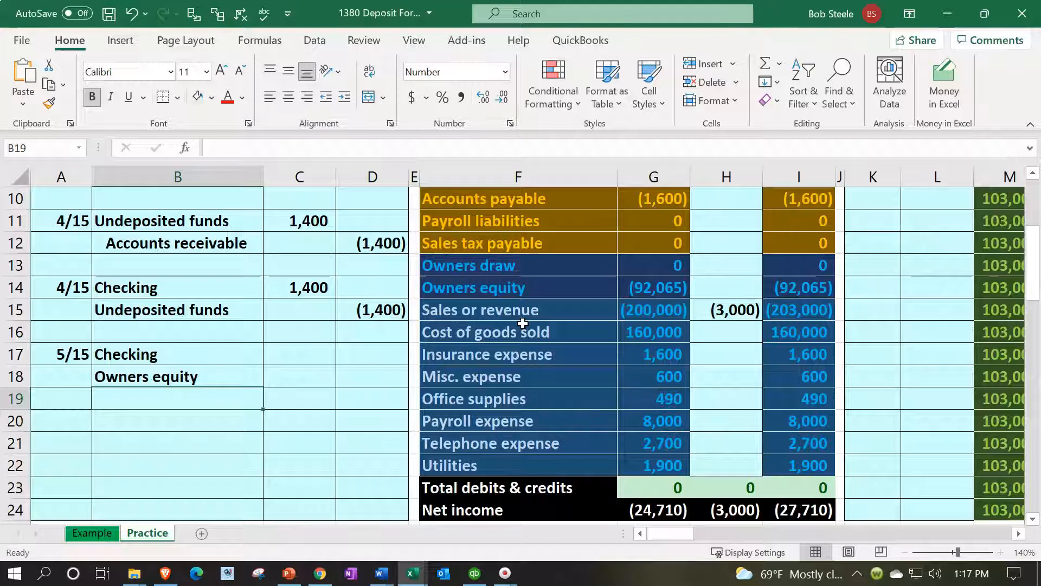
Enter a 10,000 debit for the 5/15 Checking line in C17
{"action": "key", "text": "Right"}
{"action": "key", "text": "Up"}
{"action": "key", "text": "Up"}
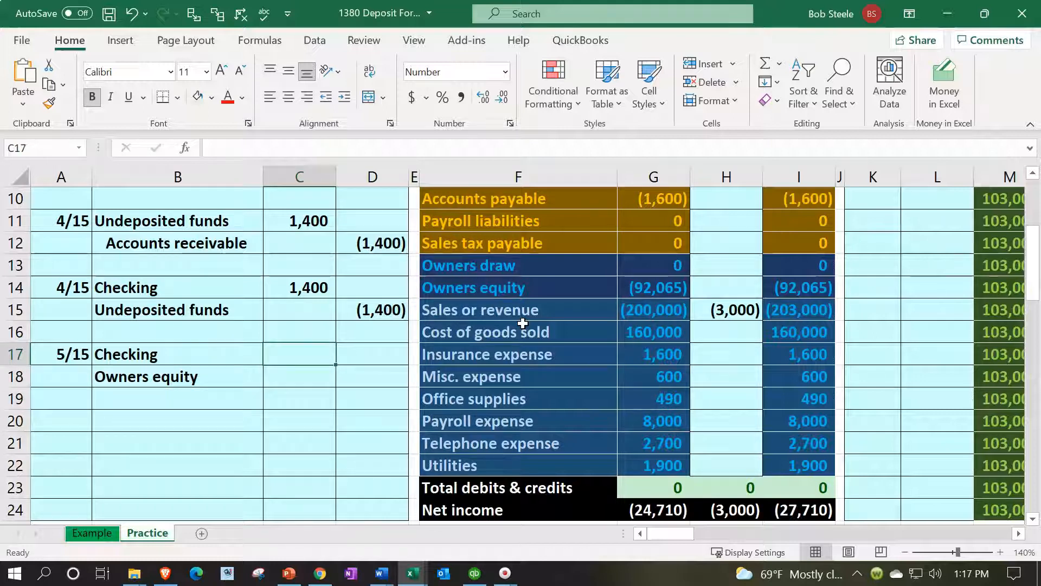
{"action": "type", "text": "10000"}
{"action": "key", "text": "Down"}
Enter the Owners equity credit in D18 as the negative of the Checking debit, -C17
{"action": "key", "text": "Right"}
{"action": "type", "text": "-"}
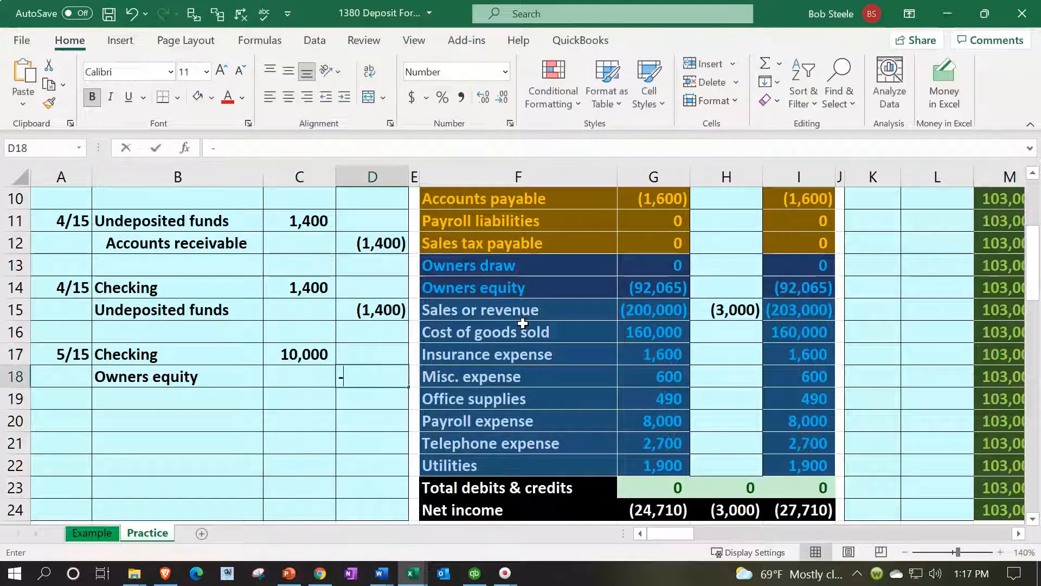
{"action": "key", "text": "Left"}
{"action": "key", "text": "Up"}
{"action": "key", "text": "Return"}
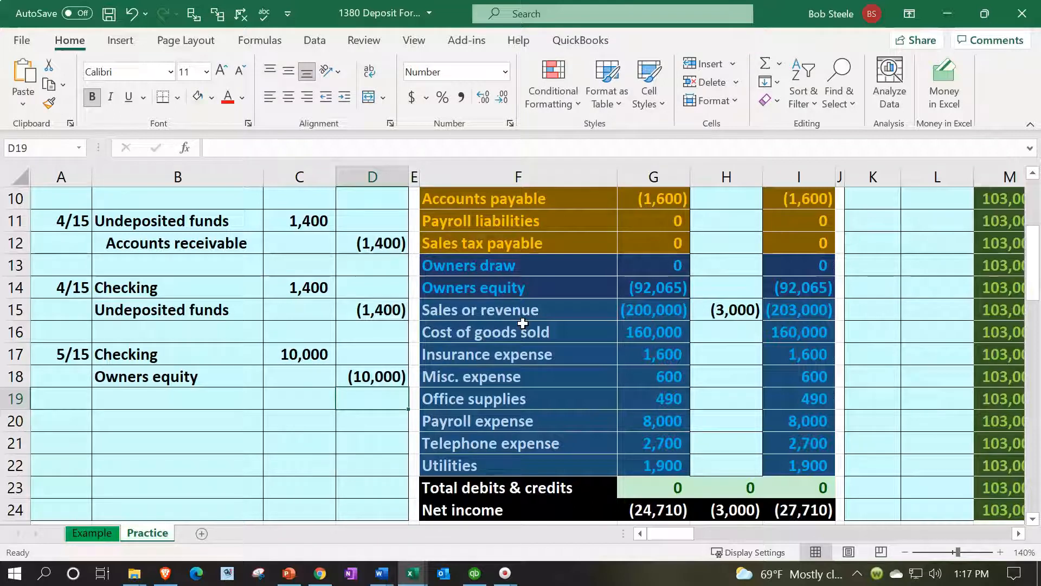
Add the 5/15 Checking debit in C17 to the Checking entries formula in H4 of the trial balance
{"action": "key", "text": "Right"}
{"action": "key", "text": "Right"}
{"action": "key", "text": "Right"}
{"action": "key", "text": "Up"}
{"action": "key", "text": "Up"}
{"action": "key", "text": "Up"}
{"action": "key", "text": "Up"}
{"action": "key", "text": "Up"}
{"action": "key", "text": "Up"}
{"action": "key", "text": "Up"}
{"action": "key", "text": "Up"}
{"action": "key", "text": "Up"}
{"action": "key", "text": "Up"}
{"action": "key", "text": "Up"}
{"action": "key", "text": "Up"}
{"action": "key", "text": "Up"}
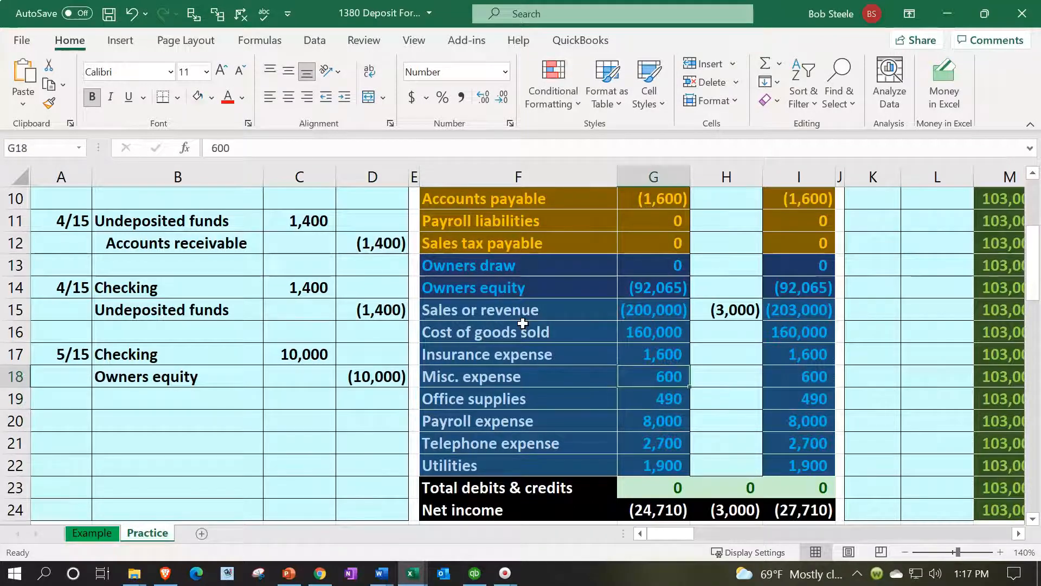
{"action": "key", "text": "Right"}
{"action": "key", "text": "Right"}
{"action": "key", "text": "Left"}
{"action": "scroll", "coordinate": [523, 324], "scroll_direction": "up", "scroll_amount": 2}
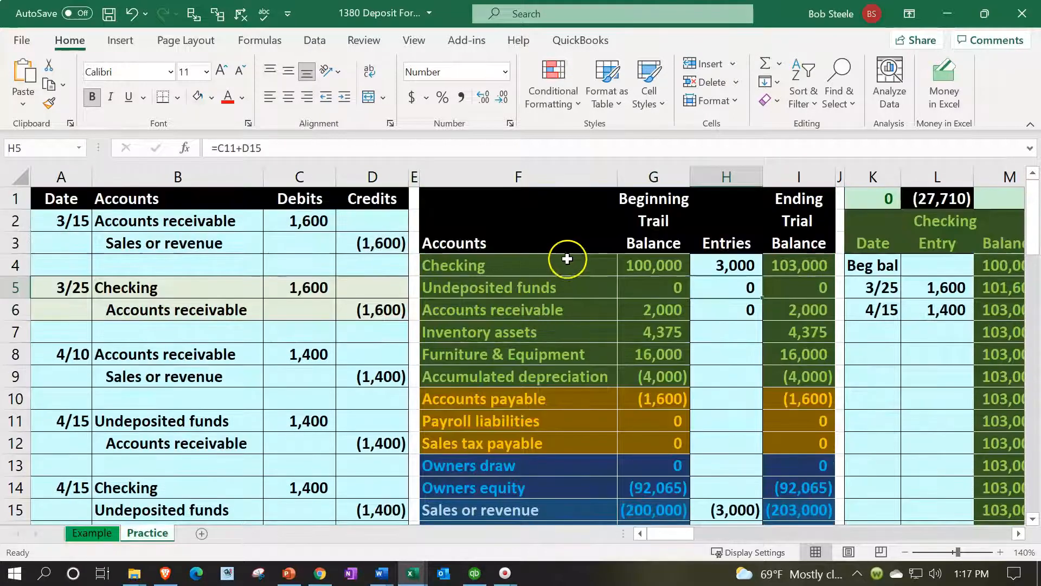
{"action": "left_click", "coordinate": [706, 263]}
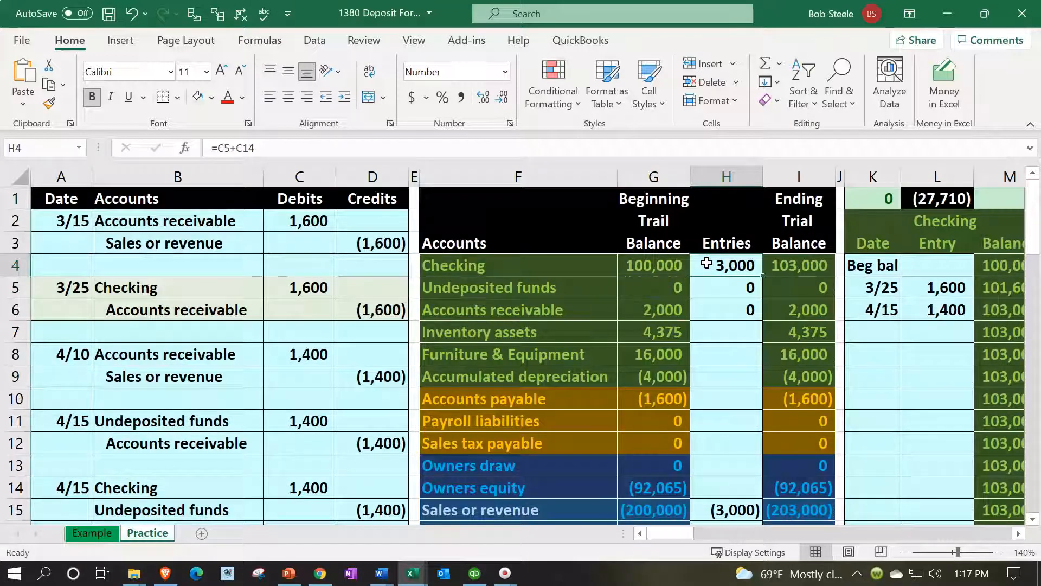
{"action": "double_click", "coordinate": [716, 265]}
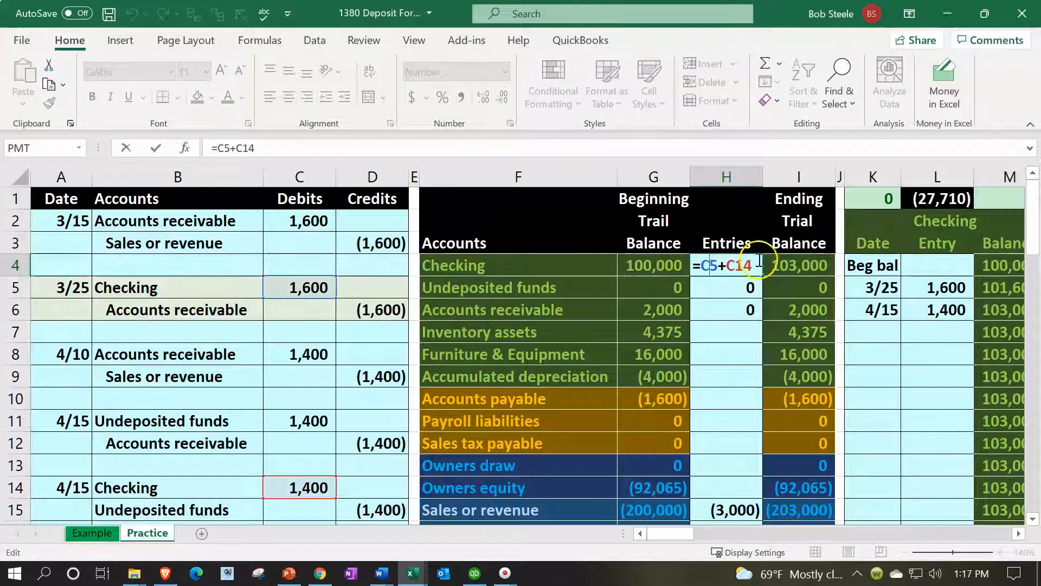
{"action": "type", "text": "+"}
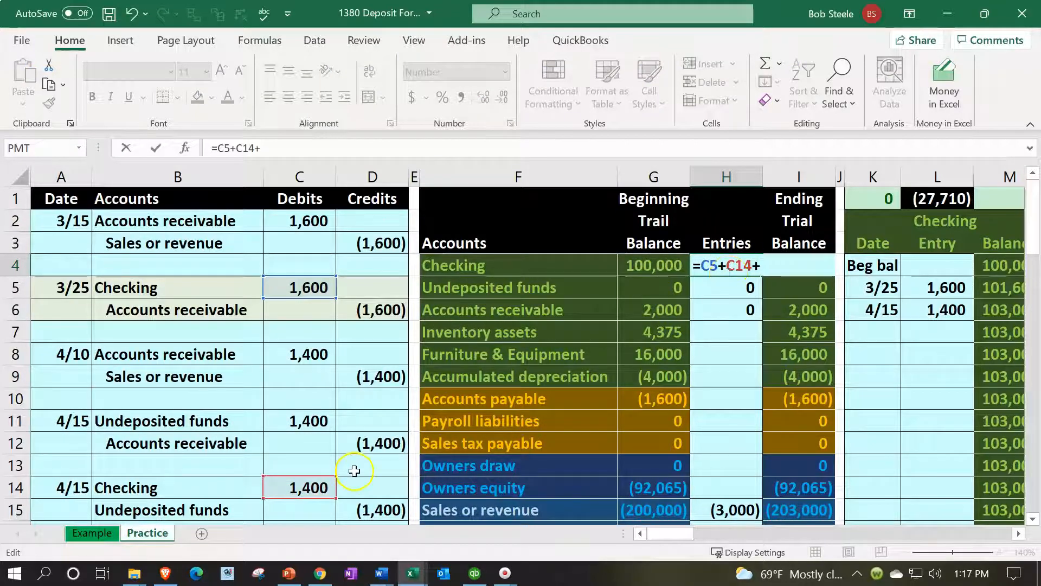
{"action": "scroll", "coordinate": [325, 465], "scroll_direction": "down", "scroll_amount": 2}
{"action": "left_click", "coordinate": [299, 432]}
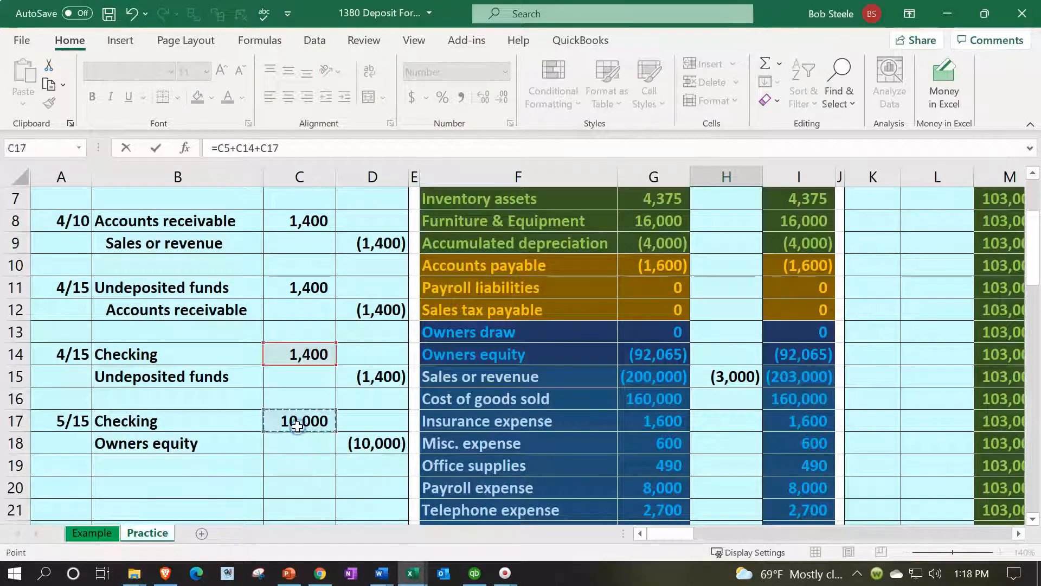
{"action": "key", "text": "Return"}
{"action": "scroll", "coordinate": [297, 424], "scroll_direction": "up", "scroll_amount": 1}
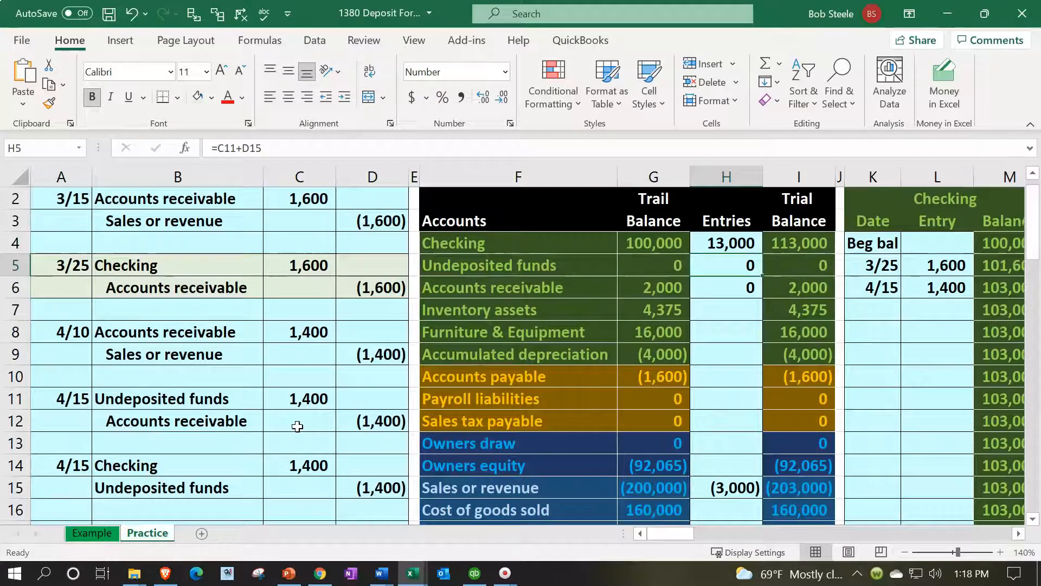
Post the 5/15 Owners equity credit to the trial balance by linking H14 to D18
{"action": "scroll", "coordinate": [298, 424], "scroll_direction": "down", "scroll_amount": 2}
{"action": "left_click_drag", "start_coordinate": [226, 428], "coordinate": [400, 421]}
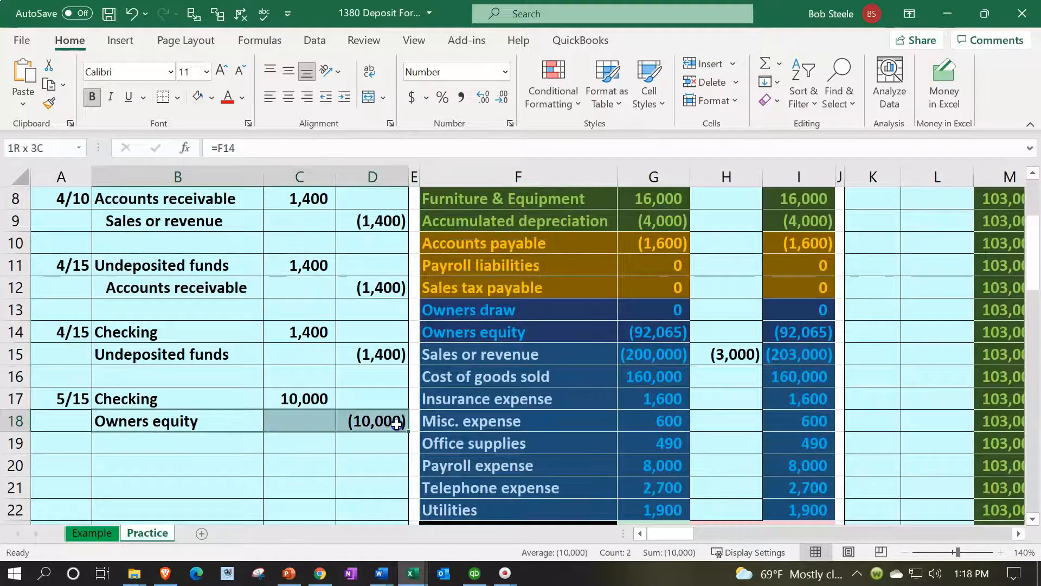
{"action": "left_click", "coordinate": [746, 337]}
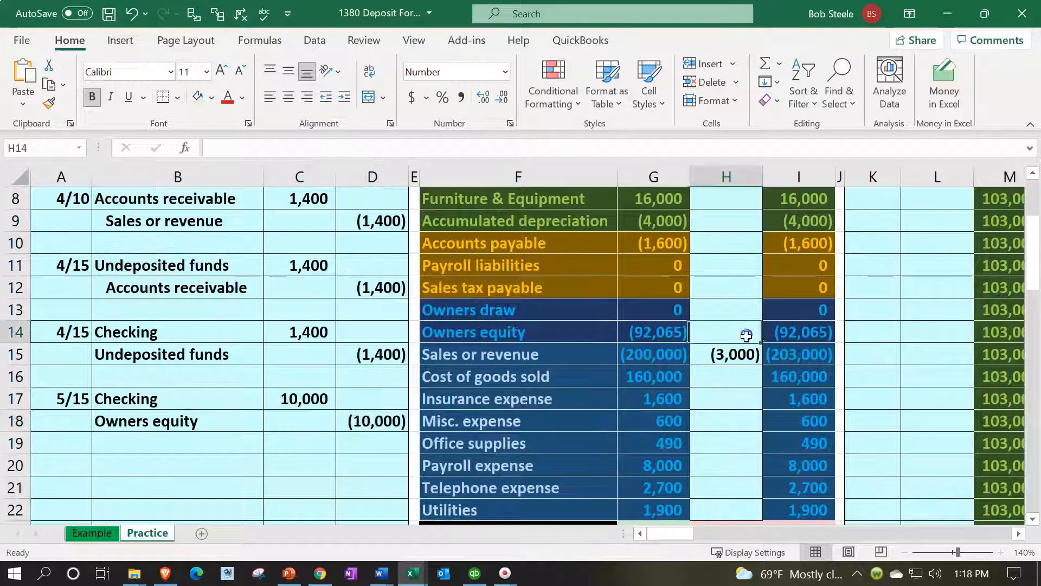
{"action": "type", "text": "="}
{"action": "key", "text": "Left"}
{"action": "key", "text": "Left"}
{"action": "key", "text": "Left"}
{"action": "key", "text": "Left"}
{"action": "key", "text": "Left"}
{"action": "key", "text": "Down"}
{"action": "key", "text": "Down"}
{"action": "key", "text": "Down"}
{"action": "key", "text": "Down"}
{"action": "key", "text": "Right"}
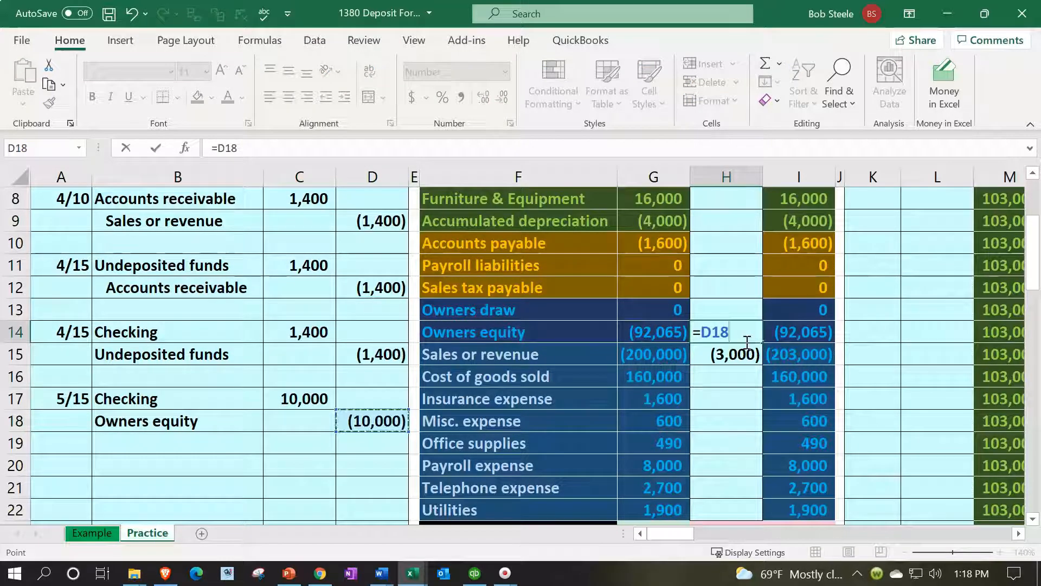
{"action": "key", "text": "Return"}
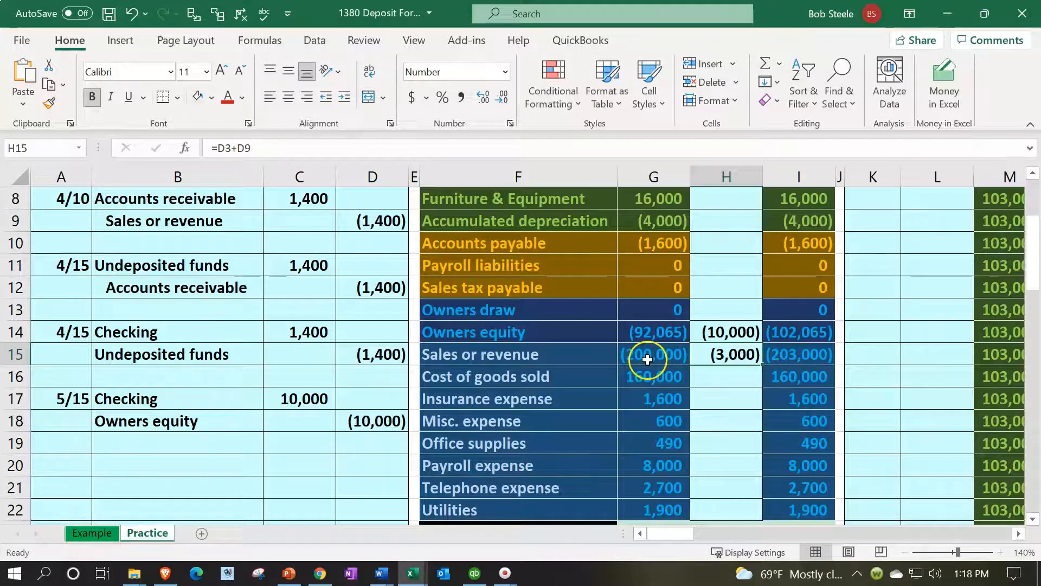
Examine the sample customer payment and deposit forms below the worksheet, including the deposit's Undeposited Funds lines
{"action": "scroll", "coordinate": [646, 356], "scroll_direction": "down", "scroll_amount": 1}
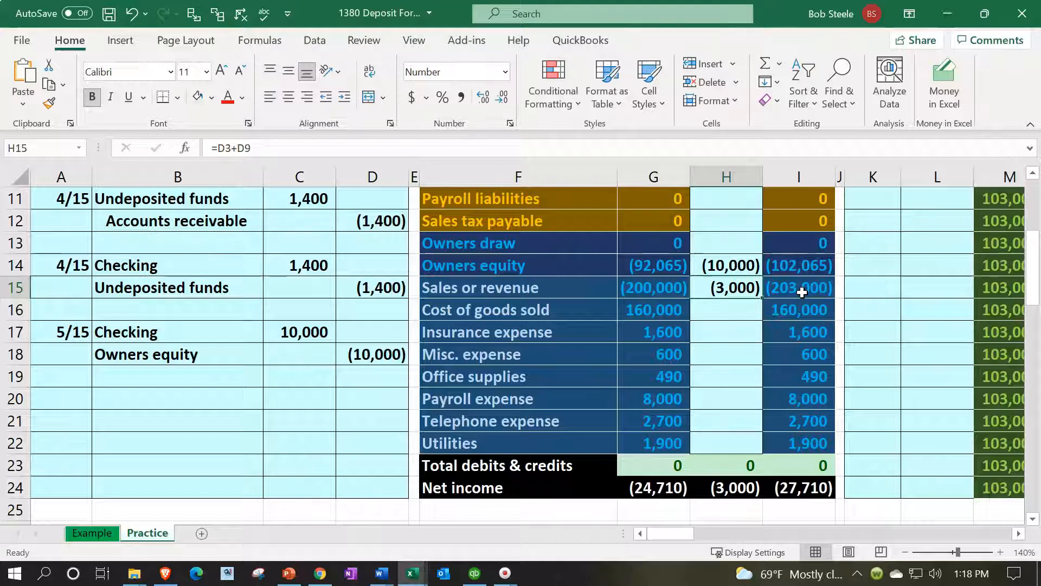
{"action": "scroll", "coordinate": [802, 292], "scroll_direction": "down", "scroll_amount": 6}
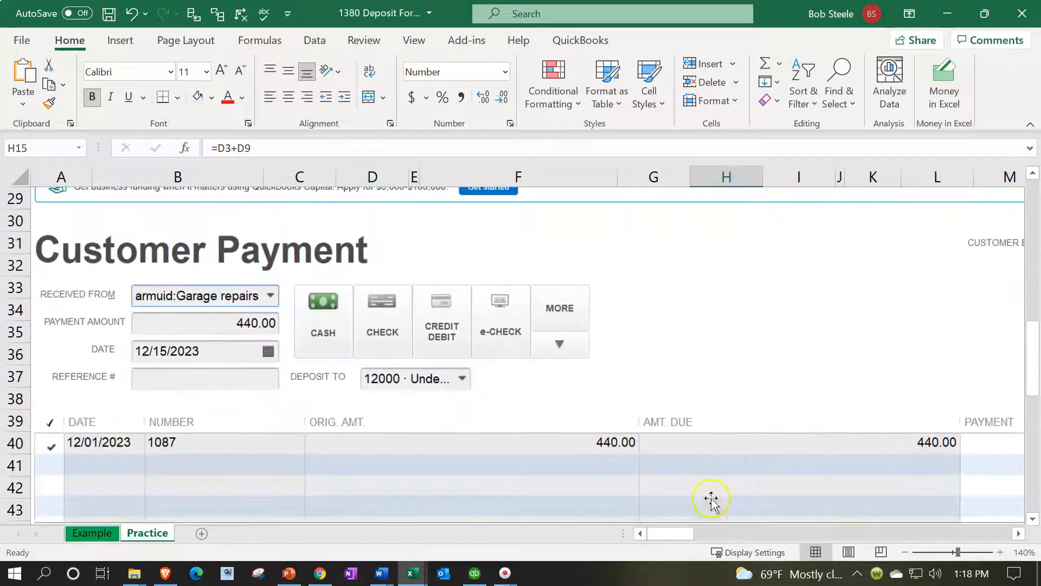
{"action": "left_click_drag", "start_coordinate": [663, 538], "coordinate": [722, 537]}
{"action": "scroll", "coordinate": [729, 490], "scroll_direction": "up", "scroll_amount": 1}
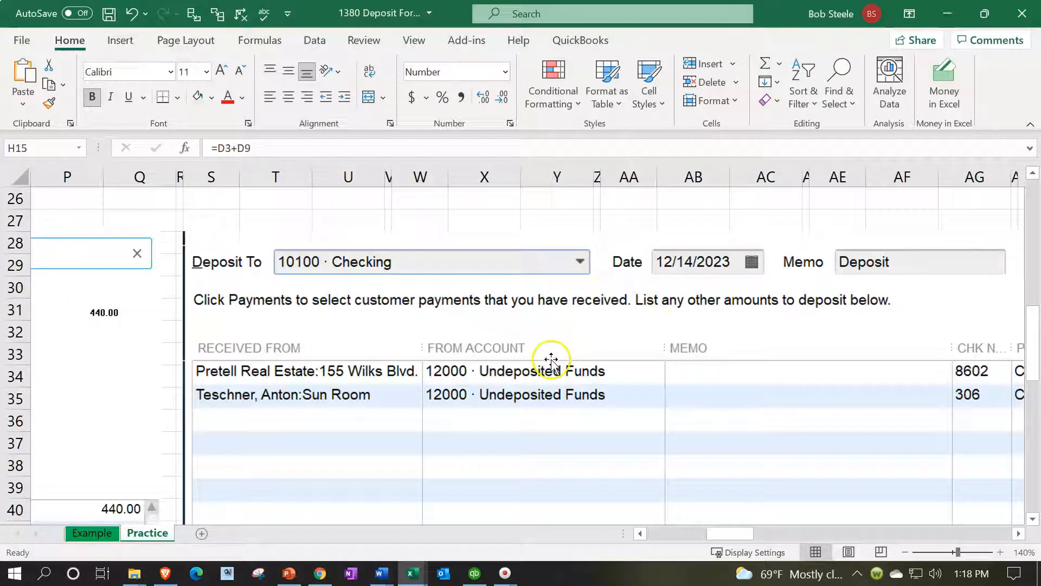
{"action": "left_click", "coordinate": [463, 397]}
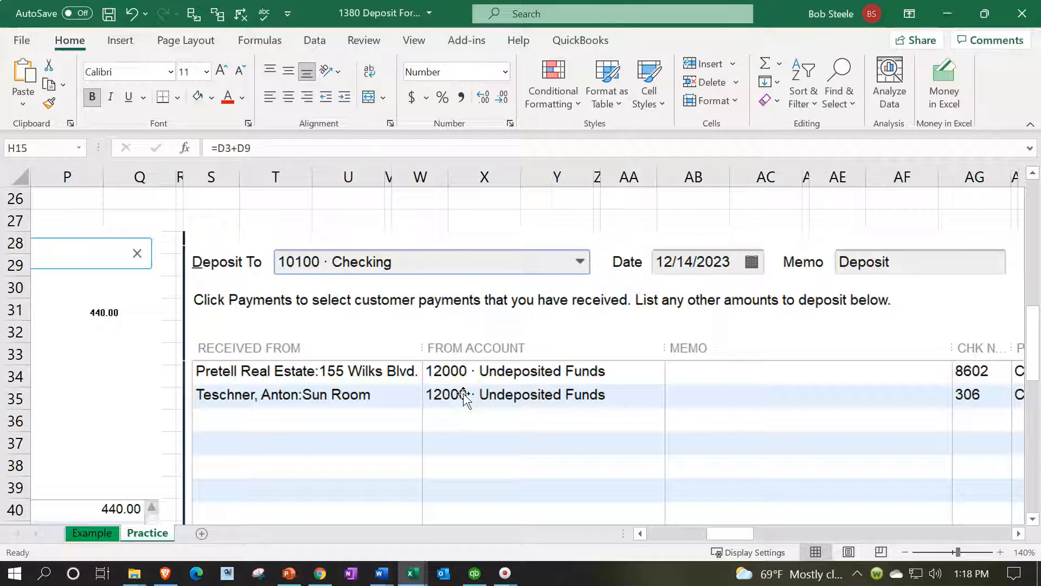
{"action": "left_click", "coordinate": [499, 374]}
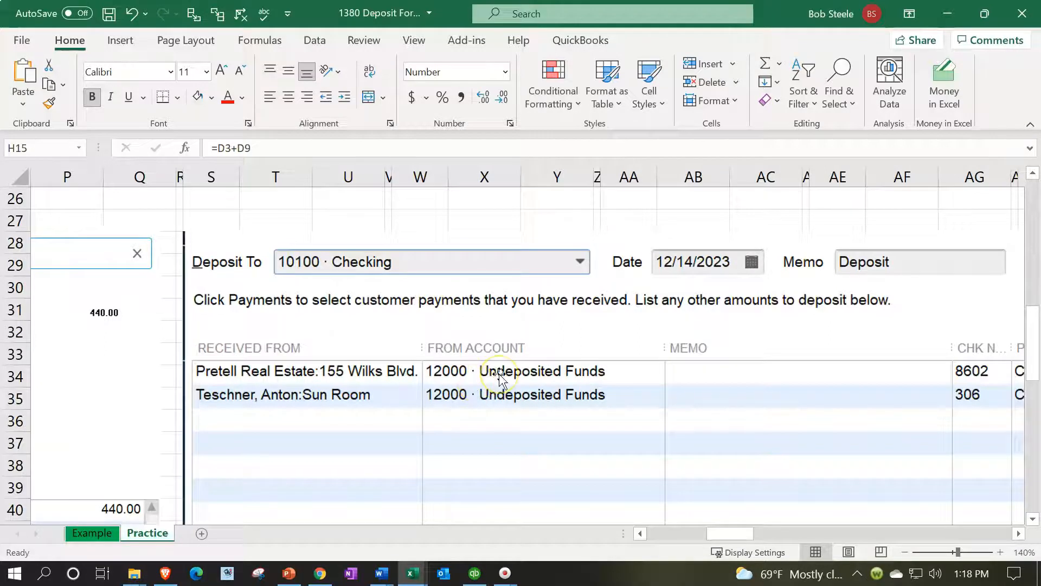
Examine the sample check register below the forms, including its deposit amounts and the Savings transfer
{"action": "left_click_drag", "start_coordinate": [727, 536], "coordinate": [671, 537]}
{"action": "left_click", "coordinate": [695, 537]}
{"action": "scroll", "coordinate": [465, 449], "scroll_direction": "down", "scroll_amount": 1}
{"action": "scroll", "coordinate": [465, 449], "scroll_direction": "down", "scroll_amount": 6}
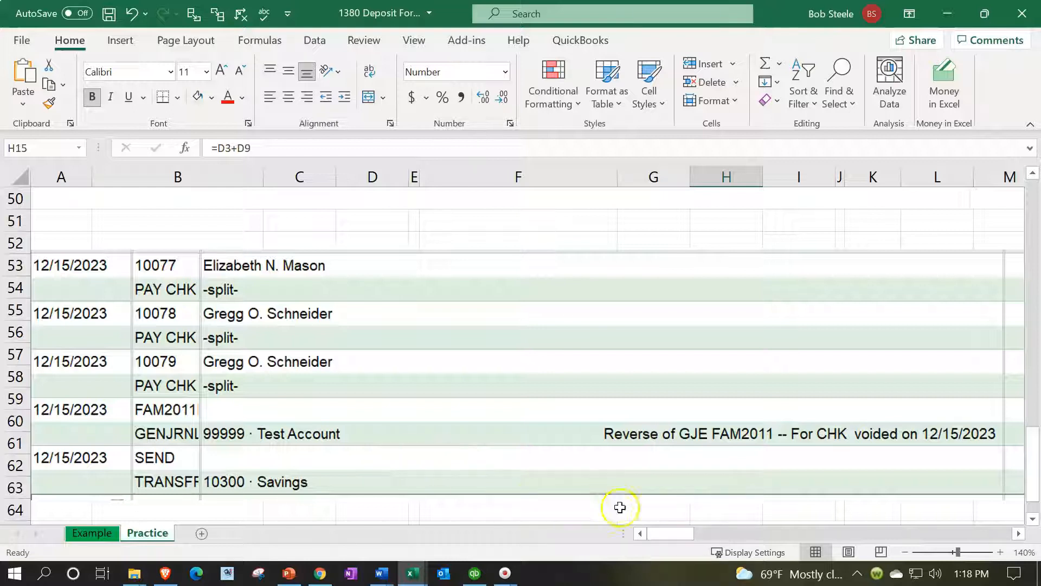
{"action": "left_click_drag", "start_coordinate": [681, 535], "coordinate": [701, 535]}
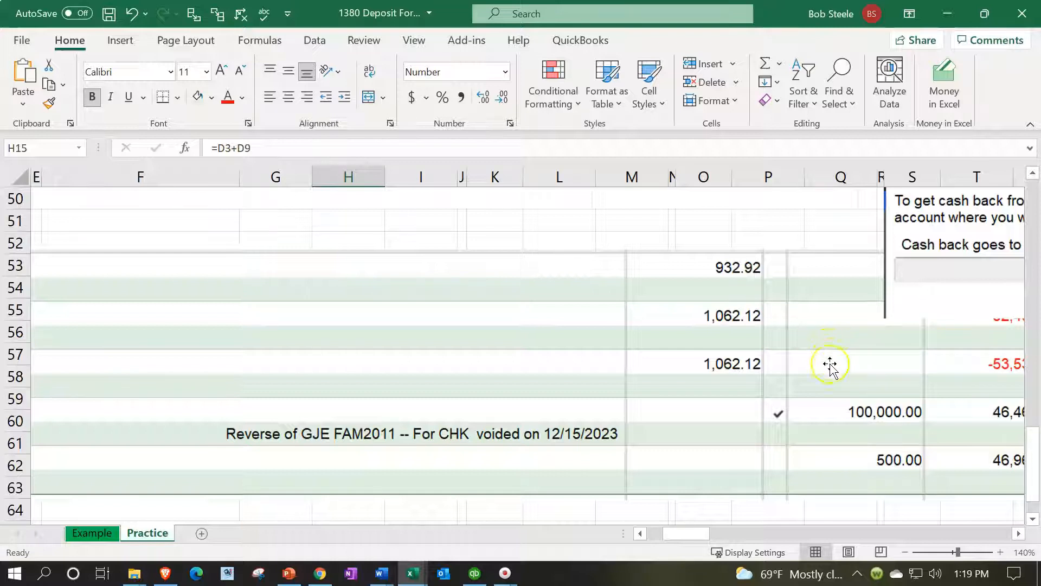
{"action": "left_click_drag", "start_coordinate": [705, 535], "coordinate": [673, 534]}
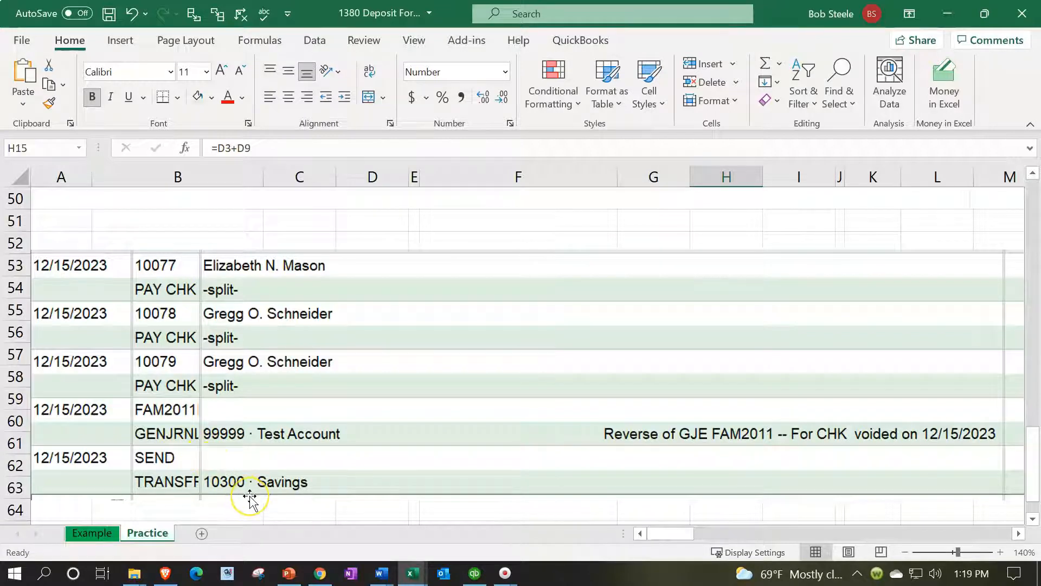
{"action": "scroll", "coordinate": [250, 497], "scroll_direction": "up", "scroll_amount": 4}
{"action": "scroll", "coordinate": [249, 496], "scroll_direction": "up", "scroll_amount": 9}
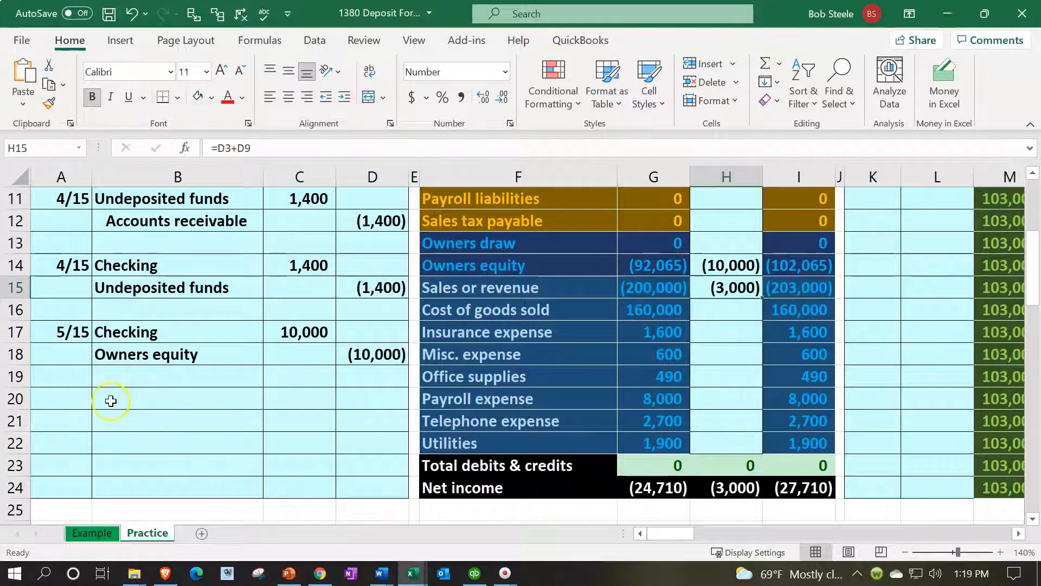
Enter the date 6/20 in A20 for a new journal entry
{"action": "left_click", "coordinate": [90, 400]}
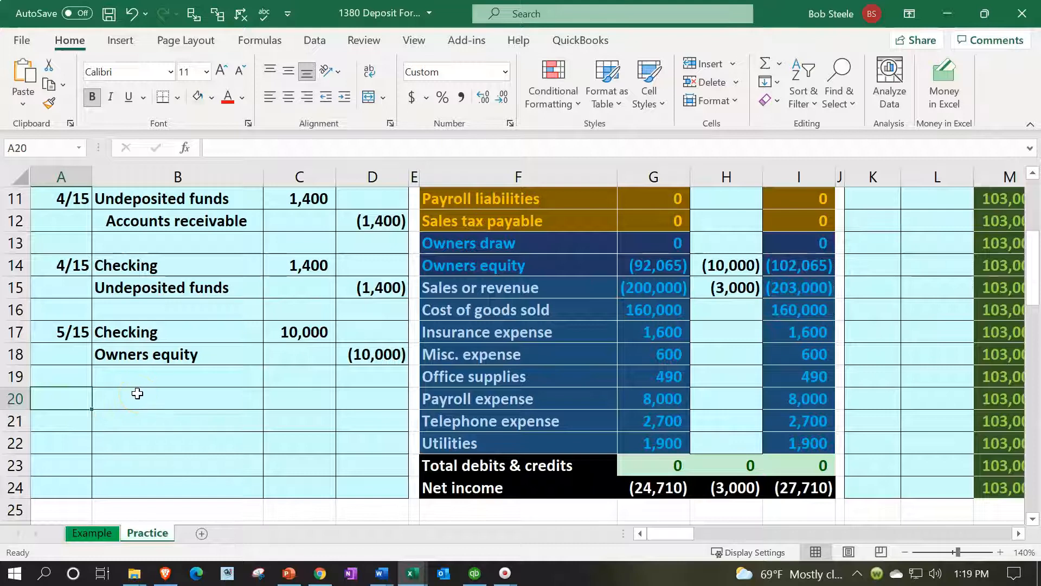
{"action": "type", "text": "6/20"}
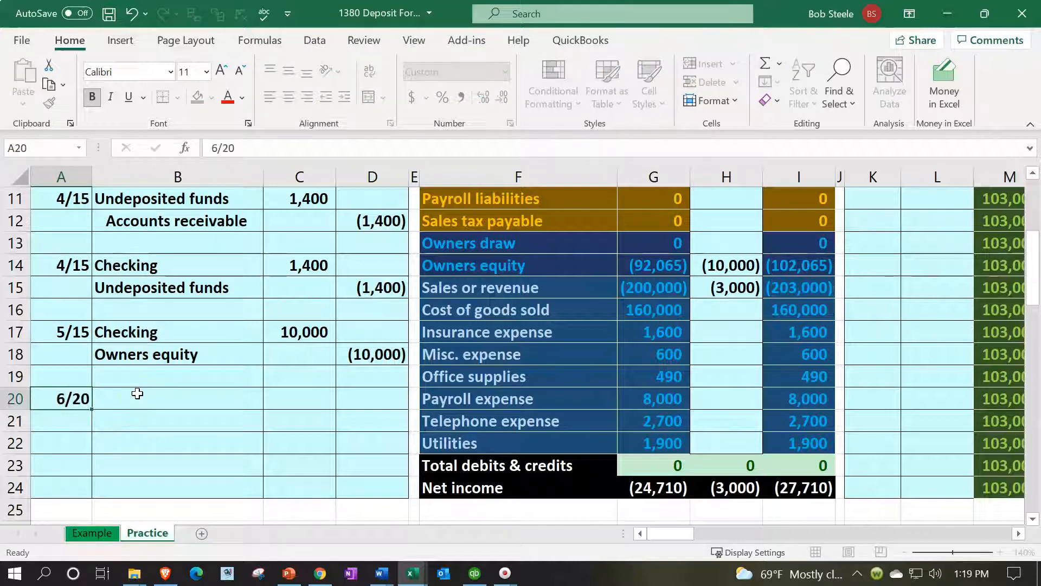
{"action": "key", "text": "Return"}
Link the account name in B20 to Checking in F4 of the trial balance
{"action": "left_click", "coordinate": [137, 393]}
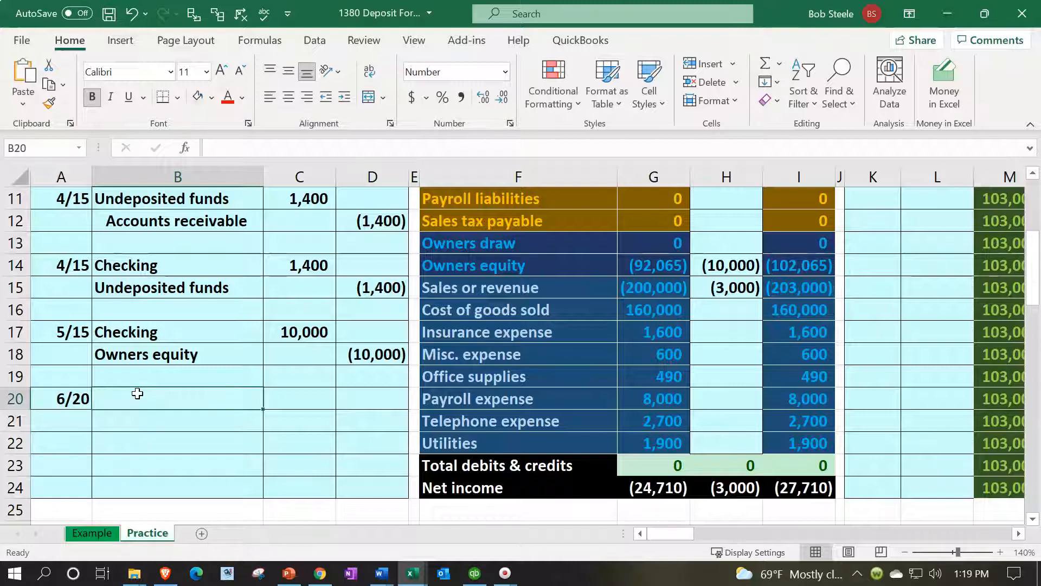
{"action": "type", "text": "="}
{"action": "key", "text": "Right"}
{"action": "key", "text": "Right"}
{"action": "key", "text": "Right"}
{"action": "key", "text": "Up"}
{"action": "key", "text": "Up"}
{"action": "key", "text": "Up"}
{"action": "key", "text": "Up"}
{"action": "key", "text": "Up"}
{"action": "key", "text": "Up"}
{"action": "key", "text": "Up"}
{"action": "key", "text": "Up"}
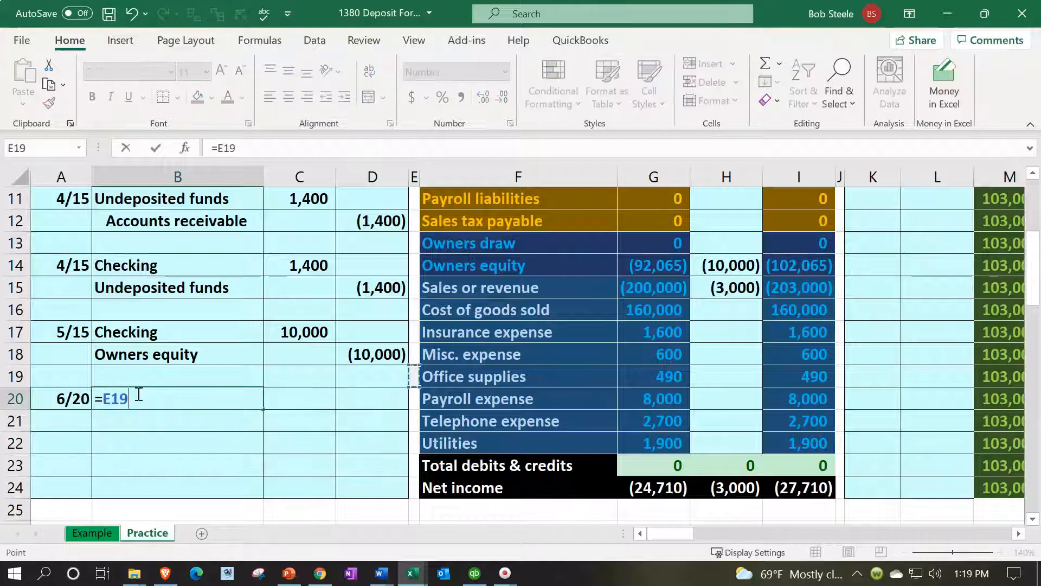
{"action": "key", "text": "Up"}
{"action": "key", "text": "Up"}
{"action": "key", "text": "Up"}
{"action": "key", "text": "Up"}
{"action": "key", "text": "Up"}
{"action": "key", "text": "Up"}
{"action": "key", "text": "Up"}
{"action": "key", "text": "Up"}
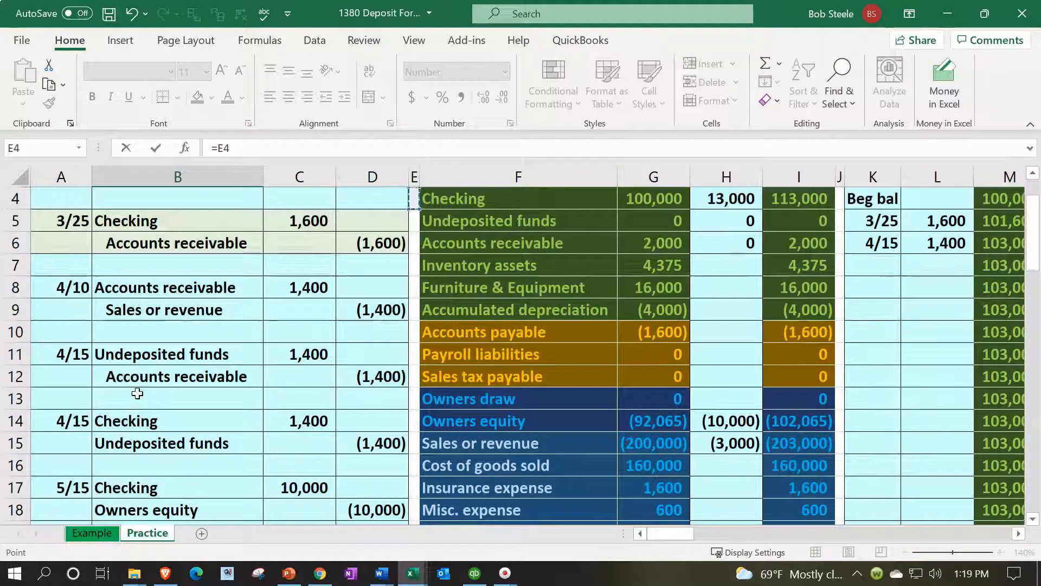
{"action": "key", "text": "Right"}
{"action": "key", "text": "Return"}
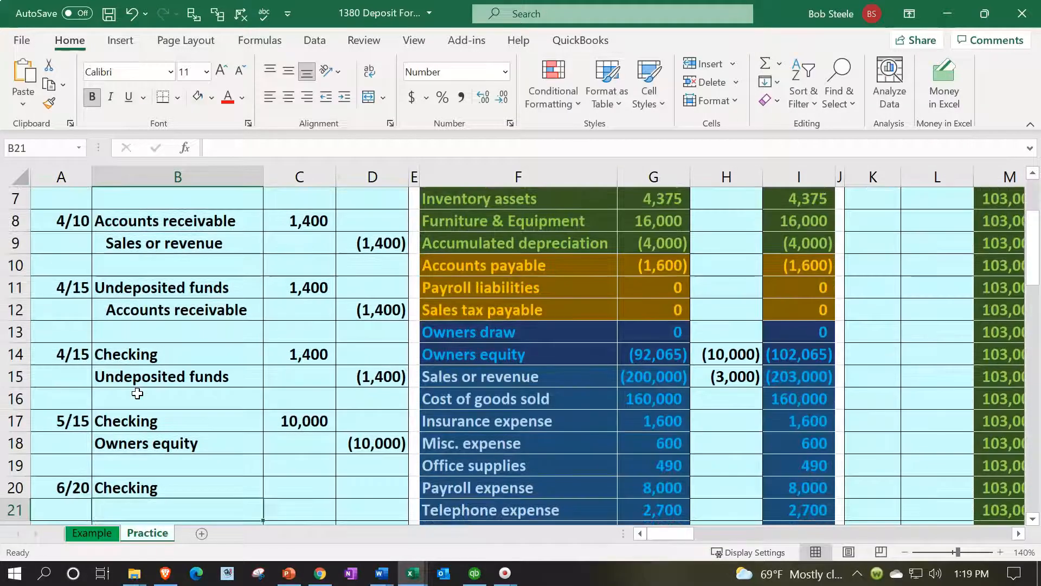
Enter a 20,000 debit for the 6/20 Checking line in C20
{"action": "key", "text": "Up"}
{"action": "key", "text": "Right"}
{"action": "type", "text": "20"}
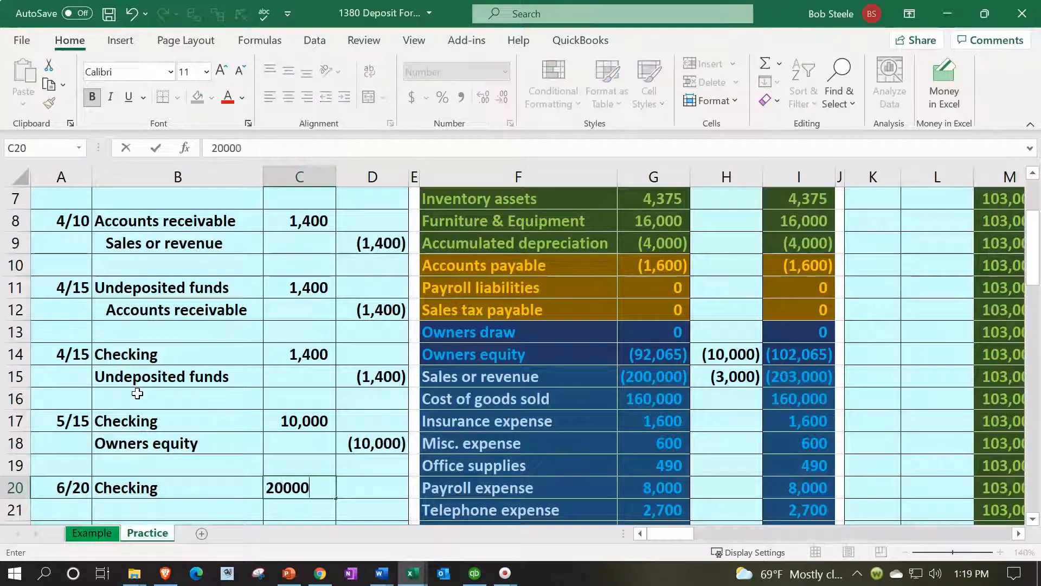
{"action": "key", "text": "Return"}
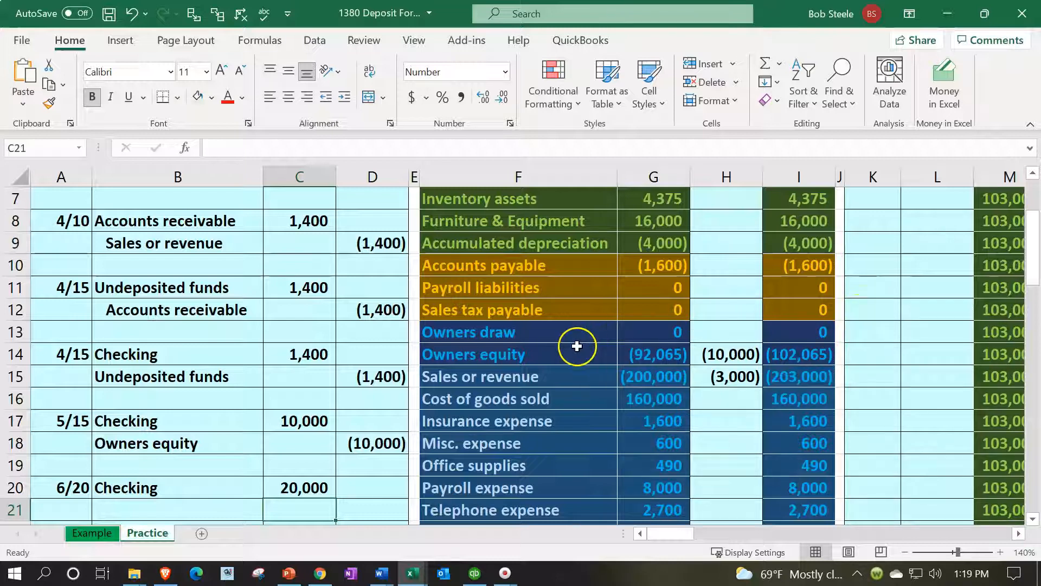
Insert blank cells across F13:I13 above Owners draw in the trial balance, shifting the existing cells down
{"action": "left_click_drag", "start_coordinate": [470, 328], "coordinate": [769, 332]}
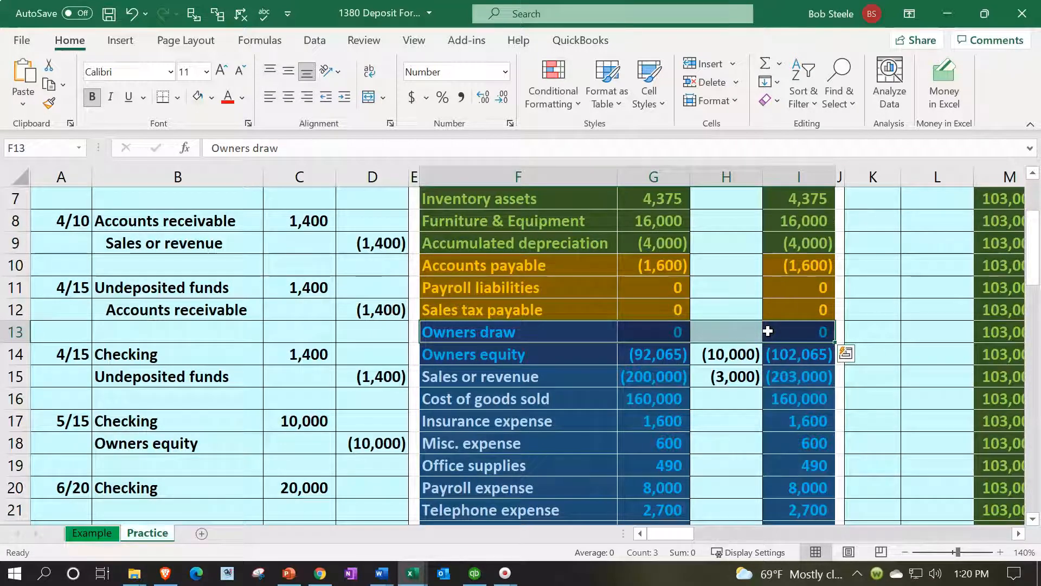
{"action": "right_click", "coordinate": [520, 332]}
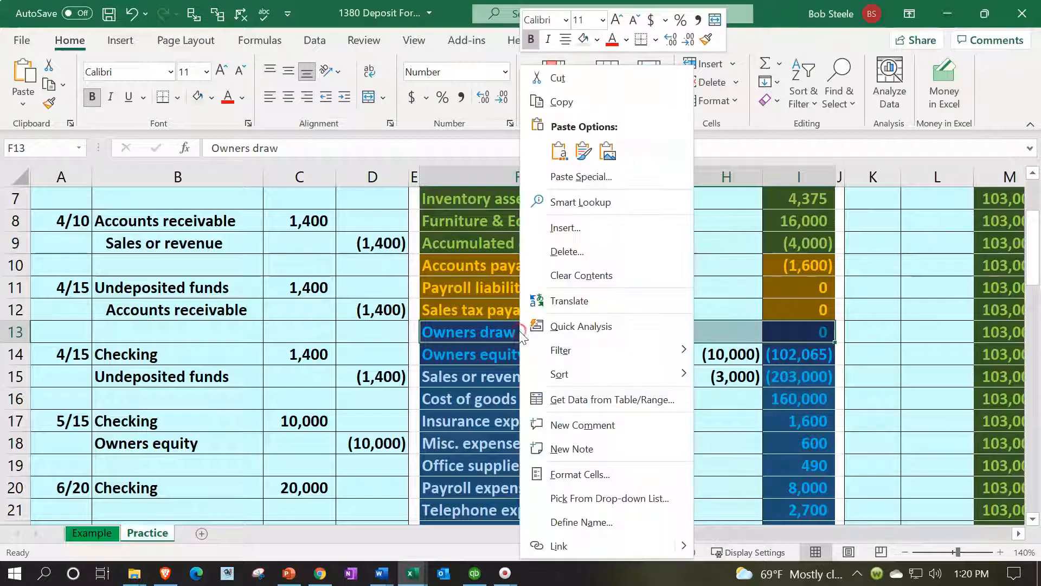
{"action": "left_click", "coordinate": [565, 228]}
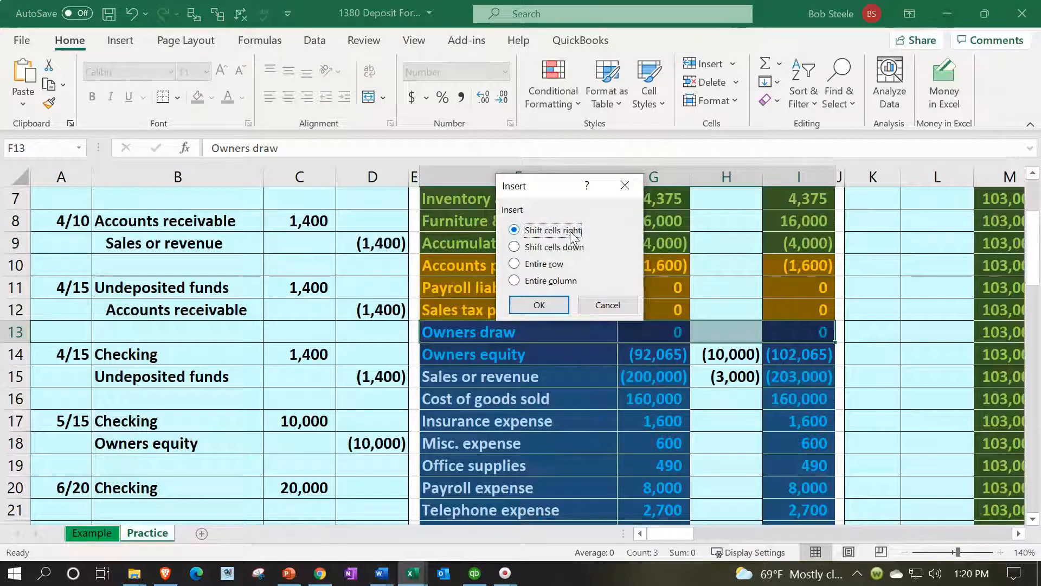
{"action": "left_click", "coordinate": [554, 248]}
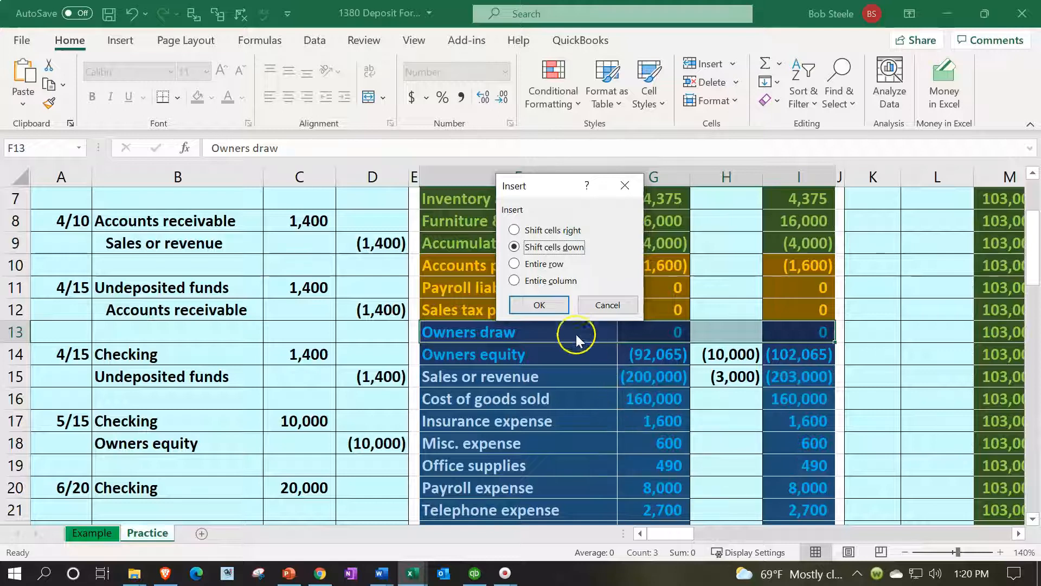
{"action": "left_click", "coordinate": [556, 305]}
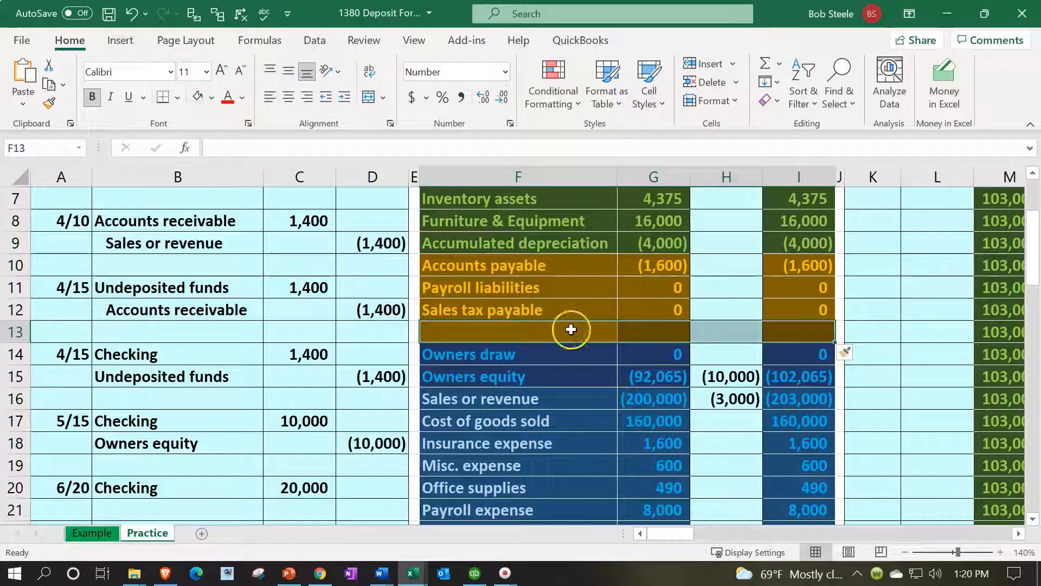
Name the new trial balance account in F13 Loans payable and give it a beginning balance of 0
{"action": "left_click", "coordinate": [482, 338]}
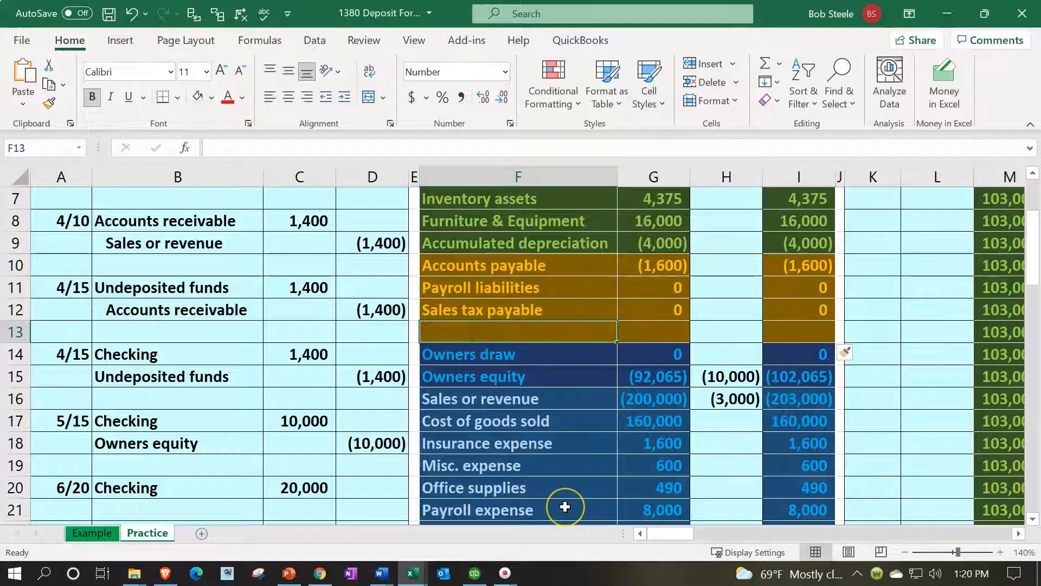
{"action": "type", "text": "Loans payable"}
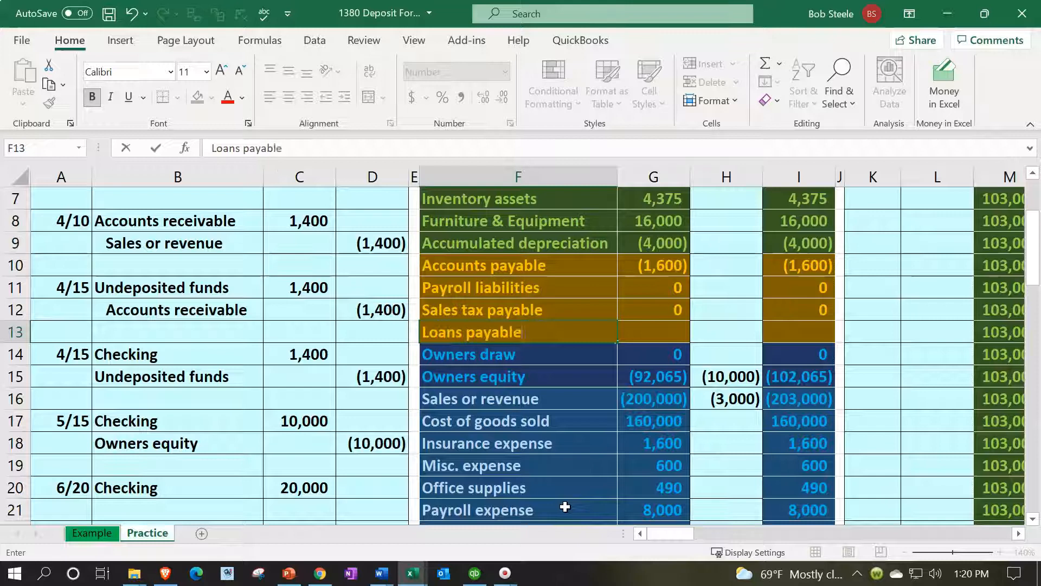
{"action": "key", "text": "Right"}
{"action": "type", "text": "0"}
{"action": "key", "text": "Return"}
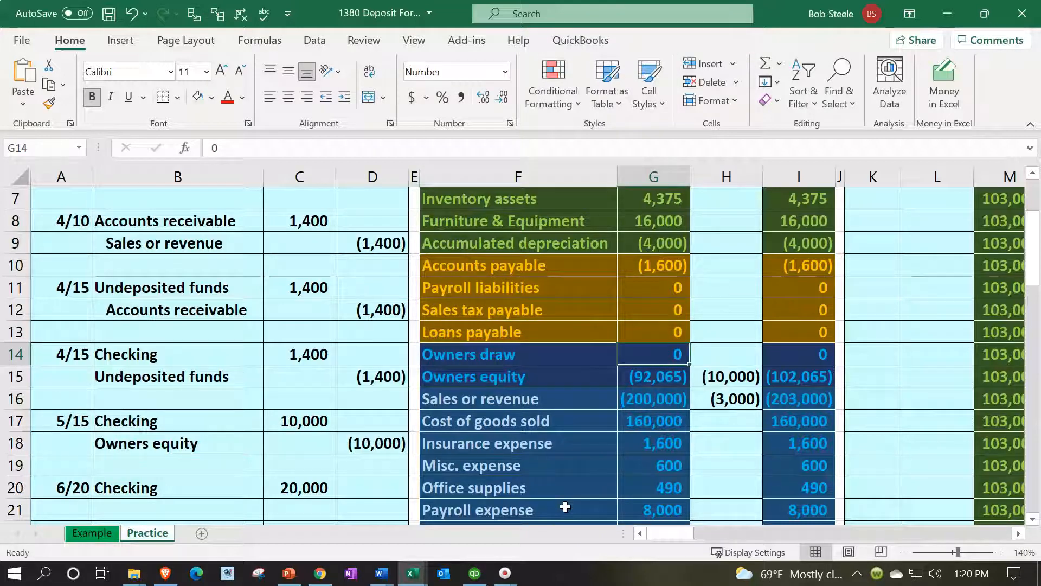
Check the ending balance formula for the Loans payable account in I13 of the trial balance
{"action": "key", "text": "Right"}
{"action": "key", "text": "Right"}
{"action": "double_click", "coordinate": [802, 333]}
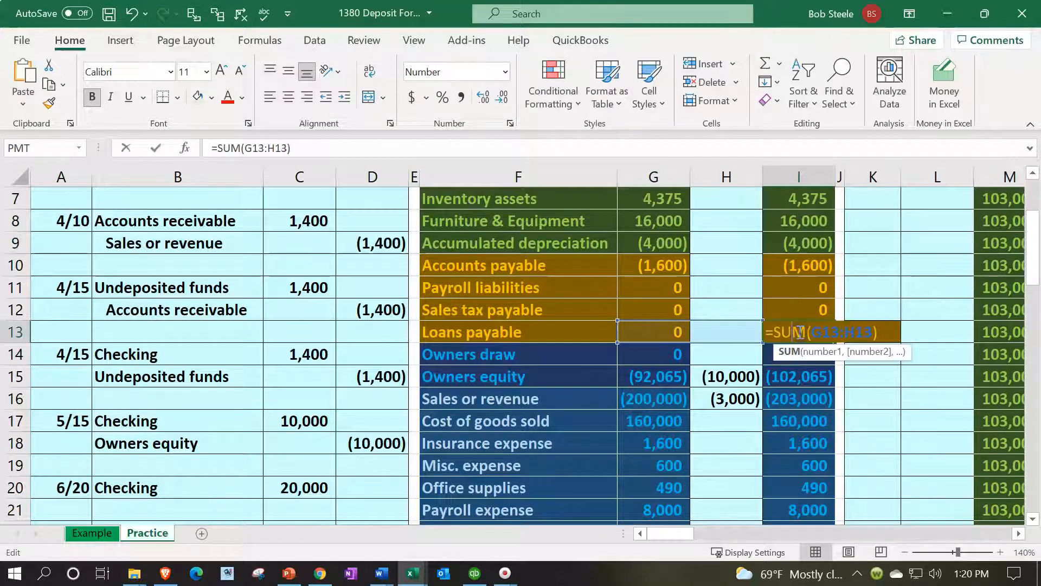
{"action": "key", "text": "Return"}
Link the account name in B21 to Loans payable in F13 of the trial balance
{"action": "key", "text": "Left"}
{"action": "key", "text": "Left"}
{"action": "key", "text": "Left"}
{"action": "key", "text": "Left"}
{"action": "key", "text": "Left"}
{"action": "key", "text": "Left"}
{"action": "key", "text": "Left"}
{"action": "key", "text": "Left"}
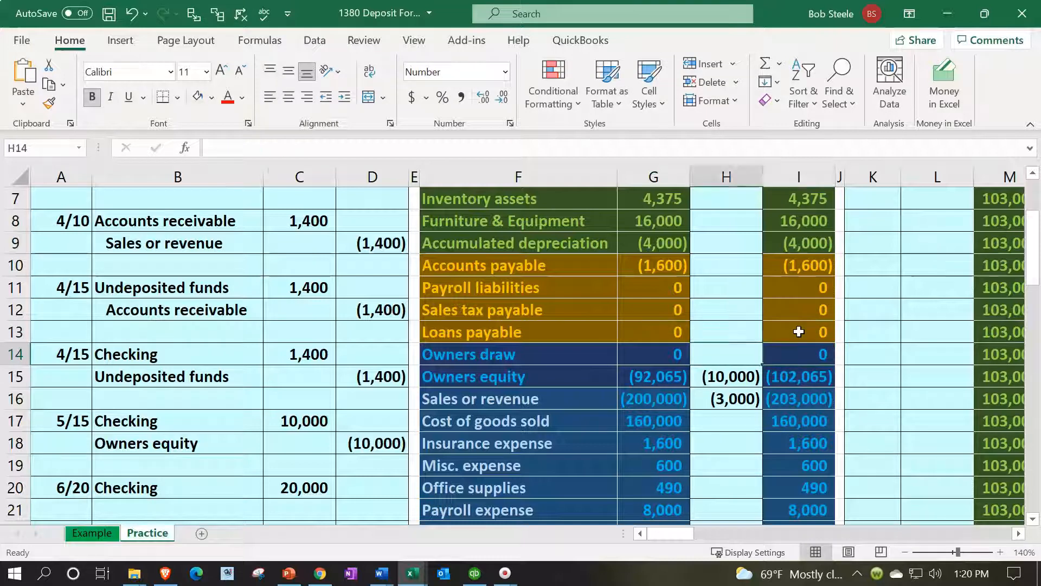
{"action": "key", "text": "Down"}
{"action": "key", "text": "Down"}
{"action": "key", "text": "Down"}
{"action": "key", "text": "Down"}
{"action": "key", "text": "Down"}
{"action": "key", "text": "Down"}
{"action": "key", "text": "Down"}
{"action": "key", "text": "Right"}
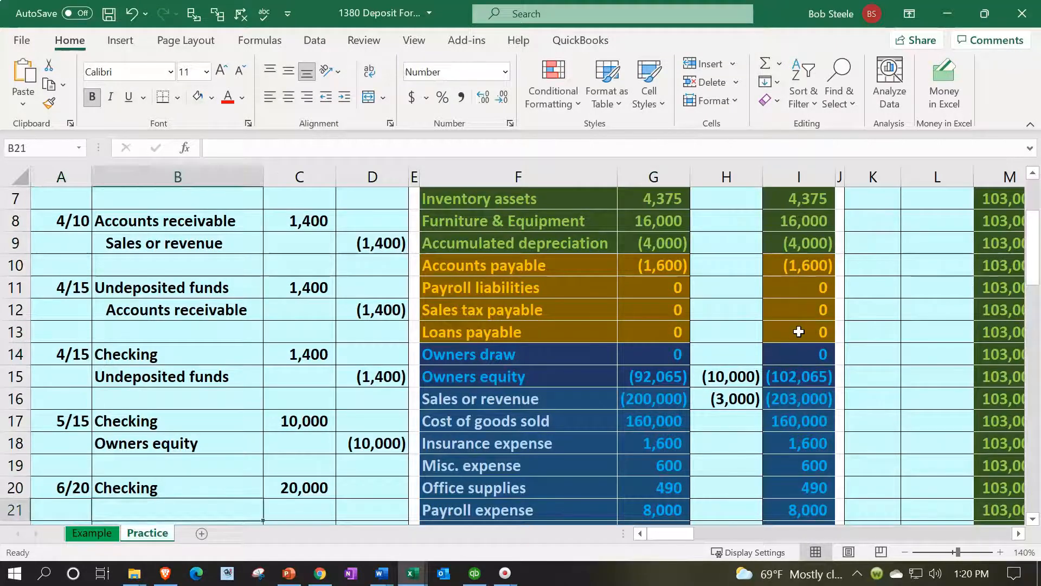
{"action": "type", "text": "="}
{"action": "key", "text": "Right"}
{"action": "key", "text": "Right"}
{"action": "key", "text": "Right"}
{"action": "key", "text": "Up"}
{"action": "key", "text": "Up"}
{"action": "key", "text": "Up"}
{"action": "key", "text": "Up"}
{"action": "key", "text": "Up"}
{"action": "key", "text": "Up"}
{"action": "key", "text": "Up"}
{"action": "key", "text": "Up"}
{"action": "key", "text": "Up"}
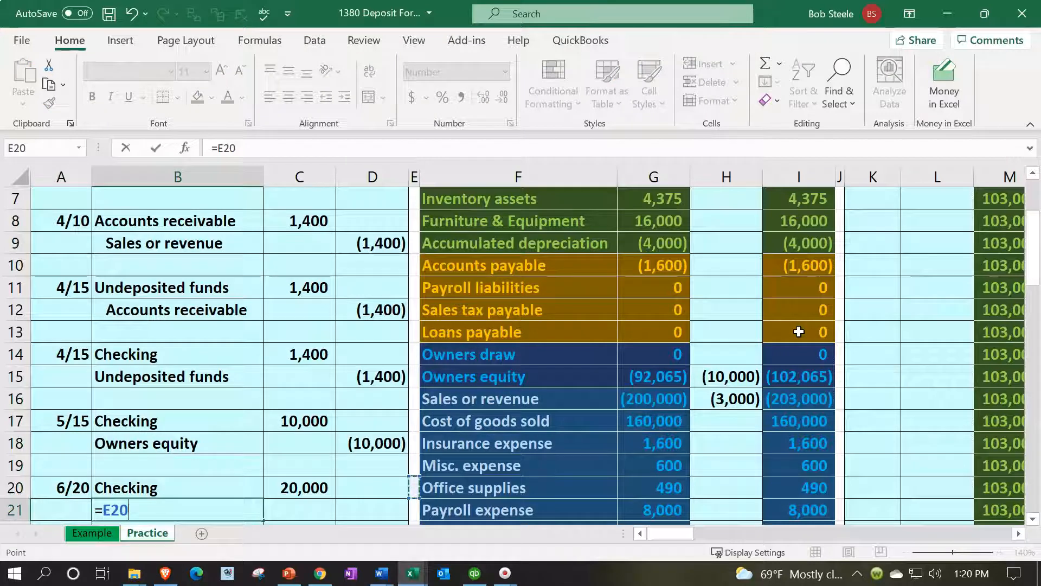
{"action": "key", "text": "Right"}
{"action": "key", "text": "Down"}
{"action": "key", "text": "Return"}
Enter the Loans payable credit in D21 as the negative of the debit in C20
{"action": "key", "text": "Right"}
{"action": "key", "text": "Right"}
{"action": "key", "text": "Up"}
{"action": "type", "text": "=-"}
{"action": "key", "text": "Up"}
{"action": "key", "text": "Left"}
{"action": "key", "text": "Return"}
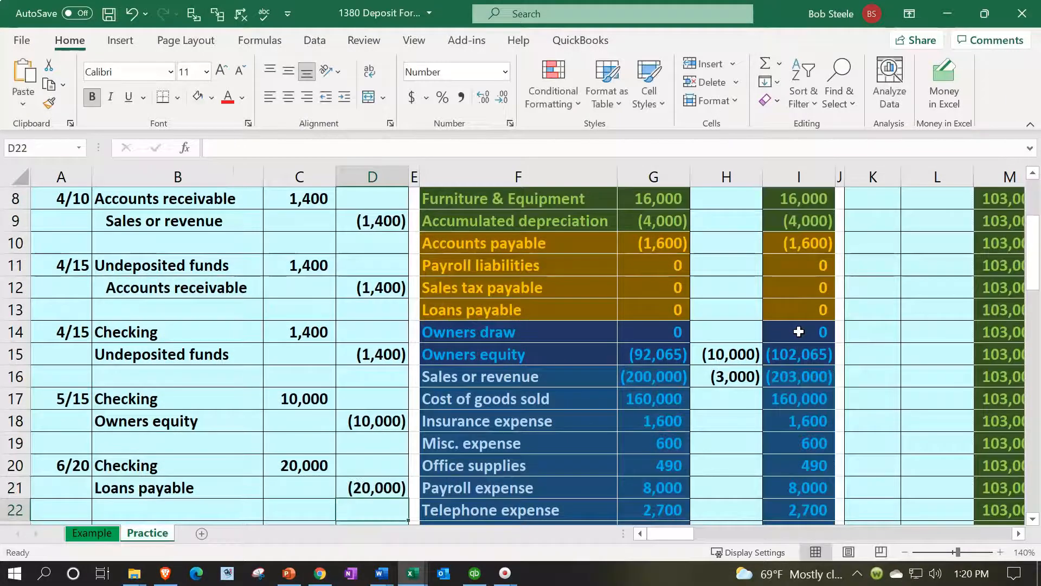
Add the 6/20 debit in C20 to the Checking entries formula in H4 of the trial balance
{"action": "left_click_drag", "start_coordinate": [241, 465], "coordinate": [271, 465]}
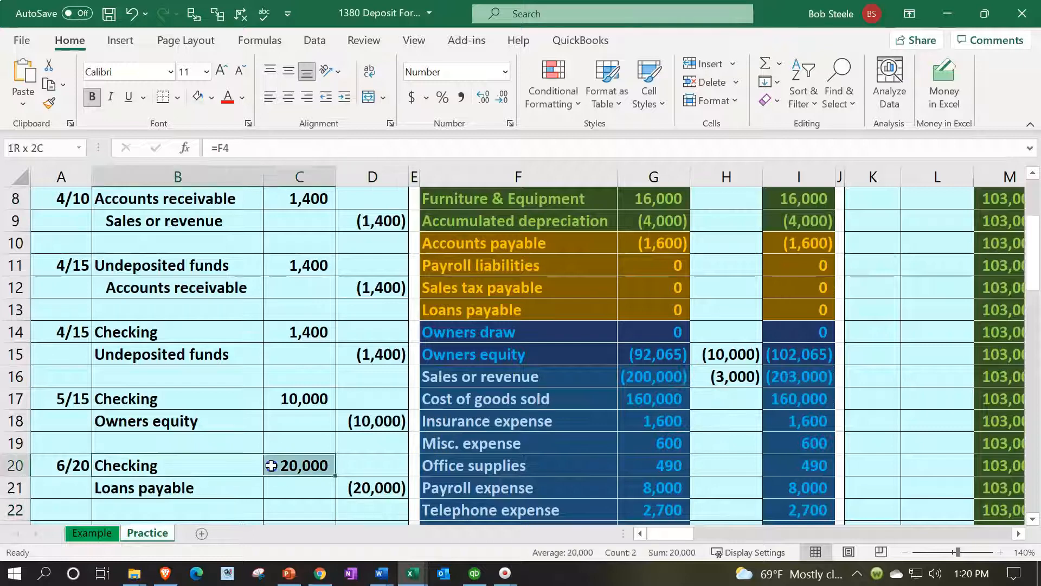
{"action": "scroll", "coordinate": [684, 439], "scroll_direction": "up", "scroll_amount": 2}
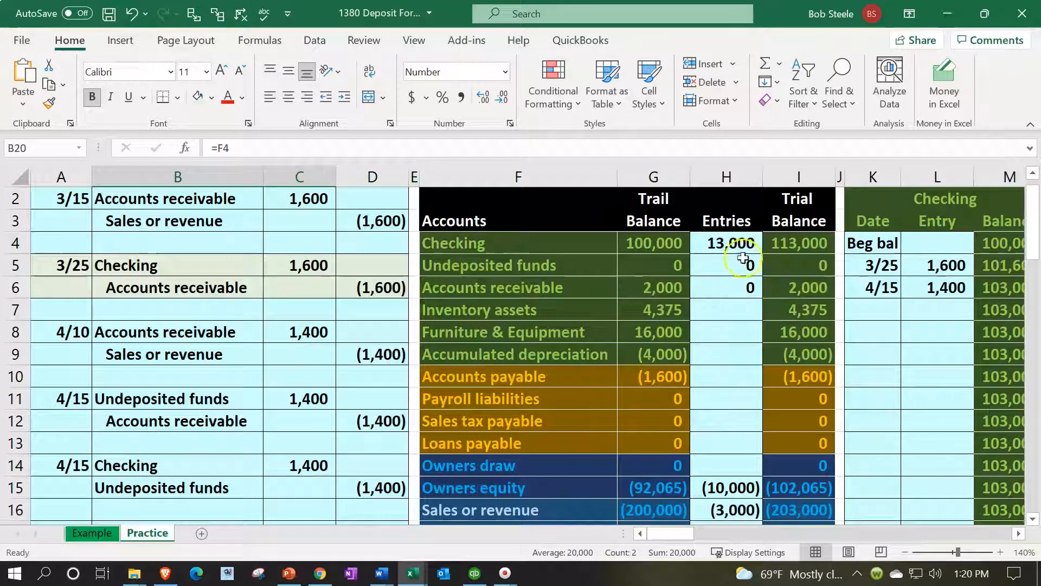
{"action": "double_click", "coordinate": [739, 242]}
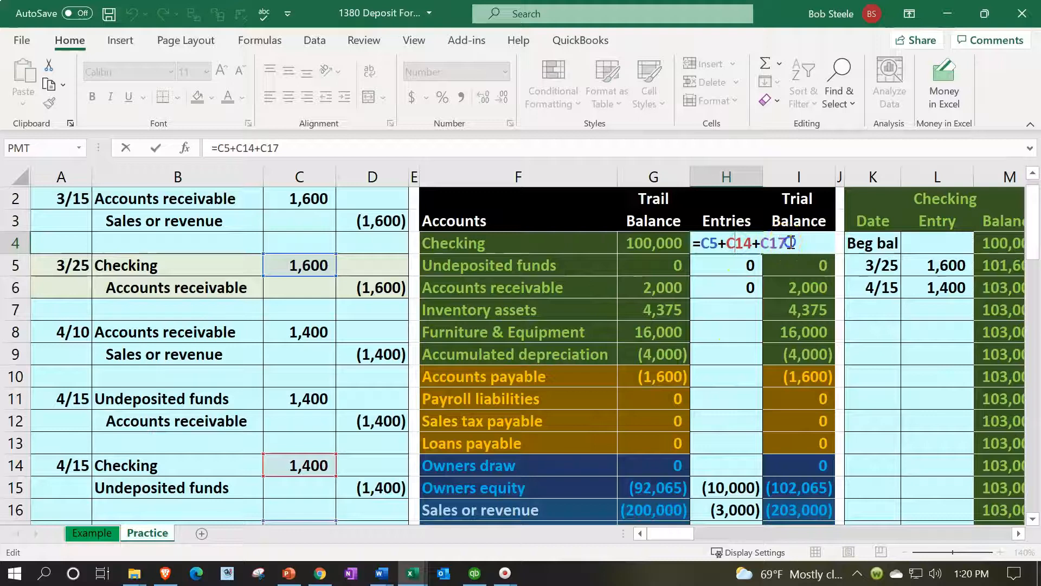
{"action": "type", "text": "+"}
{"action": "scroll", "coordinate": [658, 334], "scroll_direction": "down", "scroll_amount": 2}
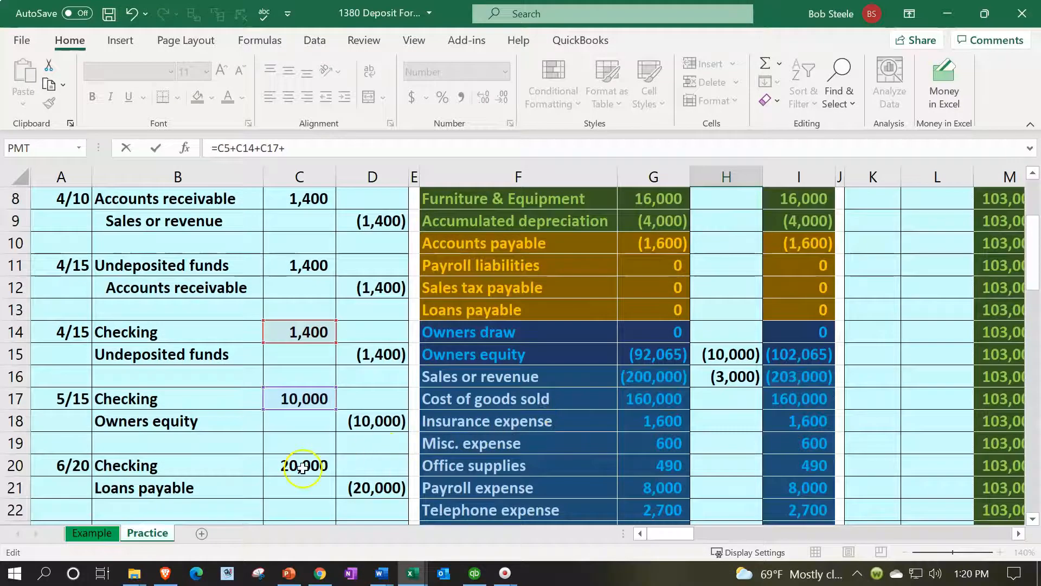
{"action": "left_click", "coordinate": [302, 468]}
{"action": "key", "text": "Return"}
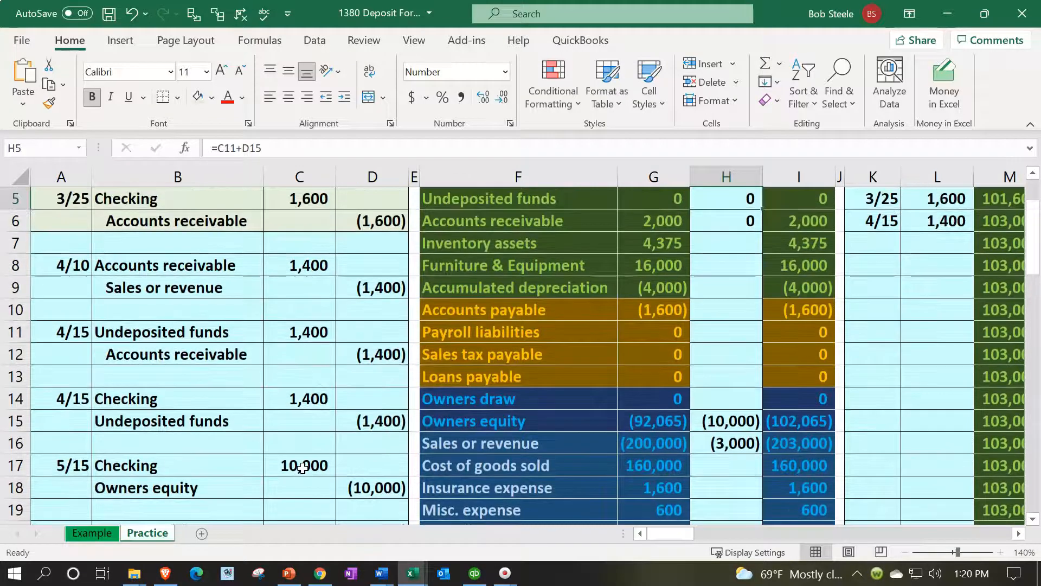
Post the 6/20 loan credit by linking the Loans payable entry in H13 to D21, and review the trial balance totals
{"action": "left_click", "coordinate": [716, 376]}
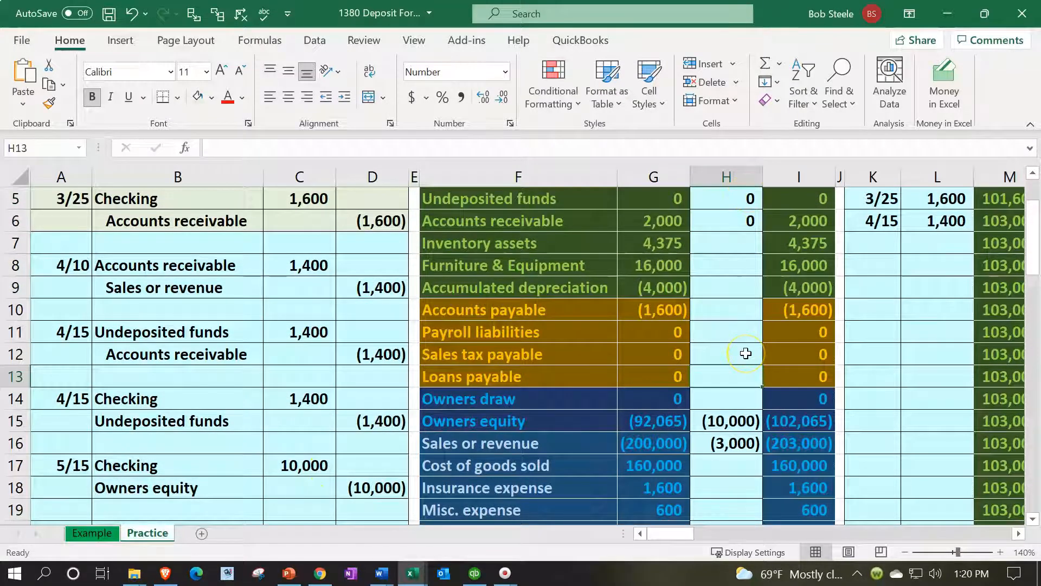
{"action": "type", "text": "="}
{"action": "key", "text": "Down"}
{"action": "key", "text": "Down"}
{"action": "key", "text": "Down"}
{"action": "key", "text": "Down"}
{"action": "key", "text": "Down"}
{"action": "key", "text": "Down"}
{"action": "key", "text": "Down"}
{"action": "key", "text": "Down"}
{"action": "key", "text": "Down"}
{"action": "key", "text": "Down"}
{"action": "key", "text": "Down"}
{"action": "key", "text": "Left"}
{"action": "key", "text": "Left"}
{"action": "key", "text": "Left"}
{"action": "key", "text": "Up"}
{"action": "key", "text": "Up"}
{"action": "key", "text": "Up"}
{"action": "key", "text": "Return"}
{"action": "scroll", "coordinate": [746, 353], "scroll_direction": "down", "scroll_amount": 1}
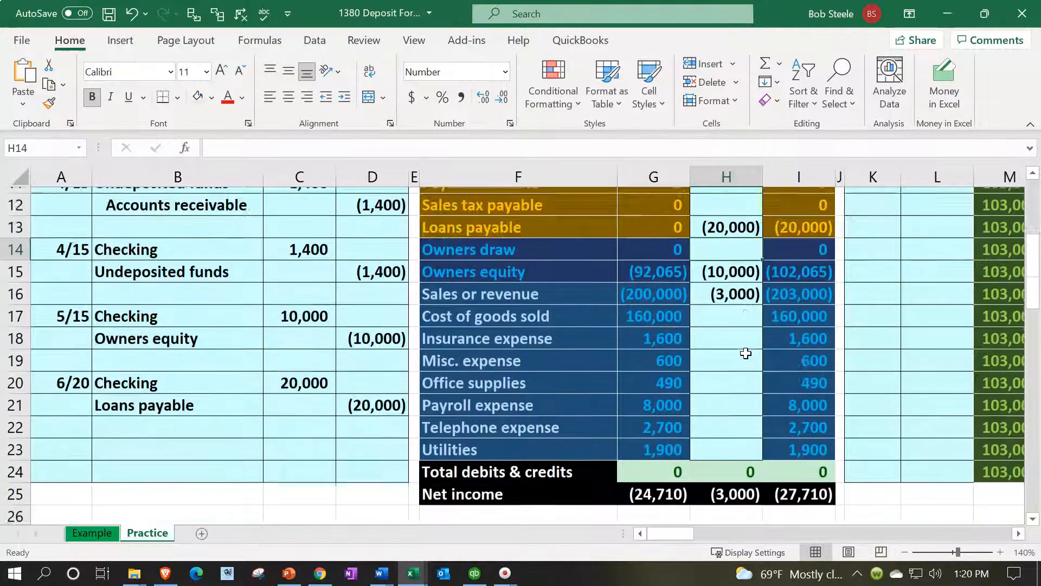
{"action": "scroll", "coordinate": [746, 353], "scroll_direction": "down", "scroll_amount": 1}
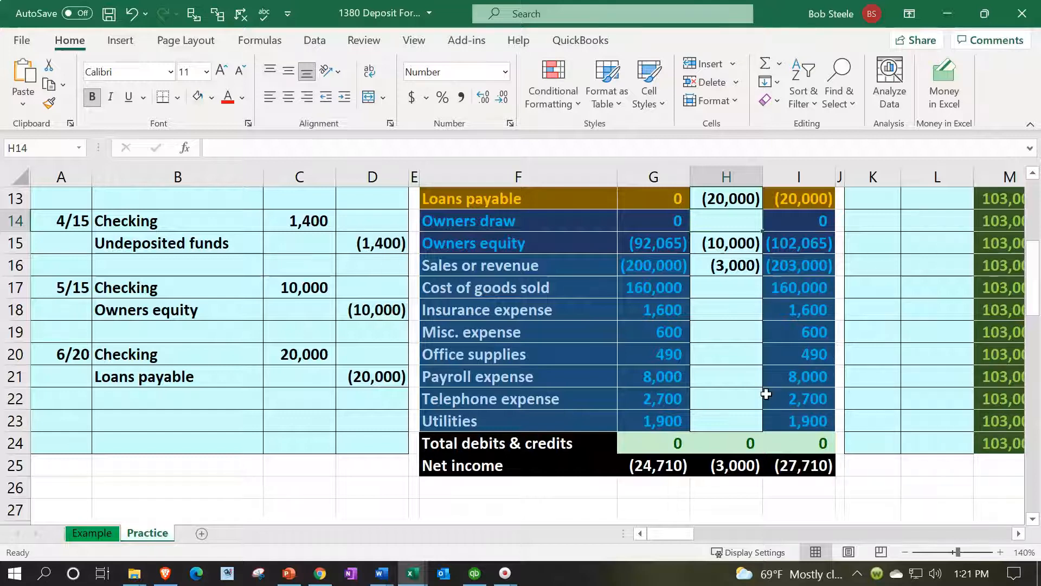
{"action": "scroll", "coordinate": [750, 398], "scroll_direction": "up", "scroll_amount": 3}
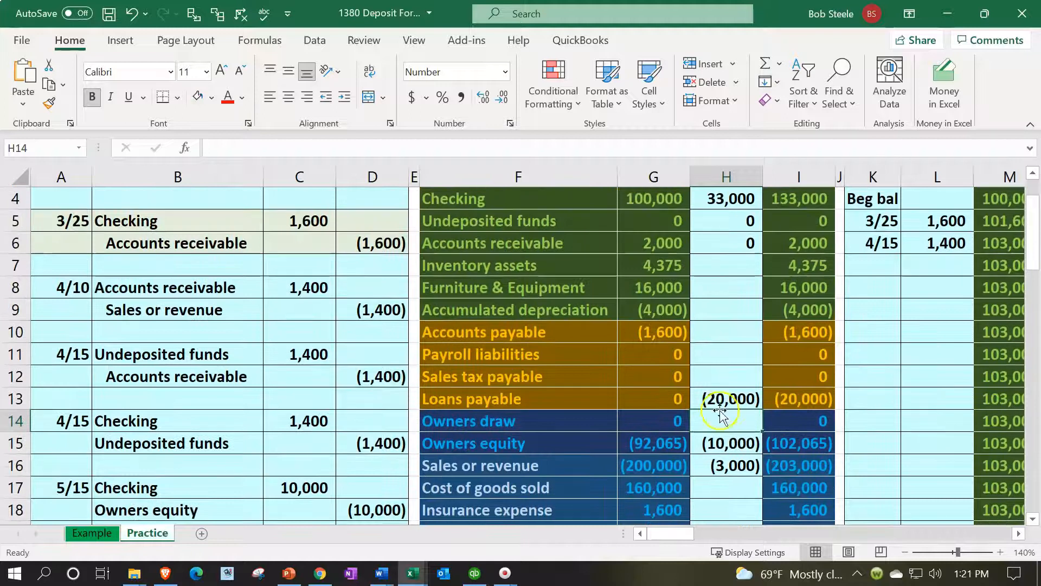
{"action": "left_click_drag", "start_coordinate": [77, 420], "coordinate": [355, 442]}
{"action": "right_click", "coordinate": [355, 443]}
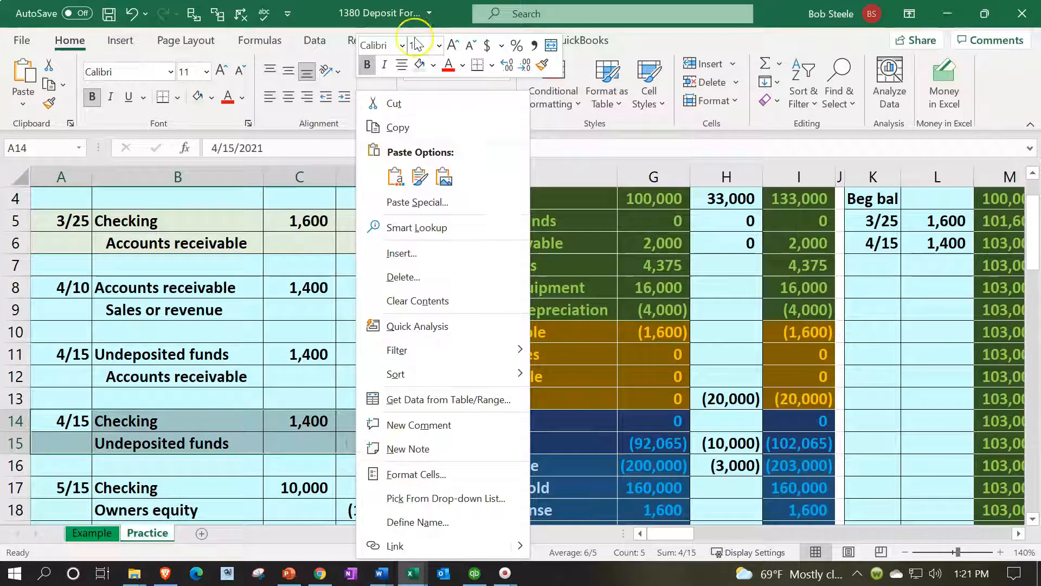
{"action": "left_click", "coordinate": [433, 65]}
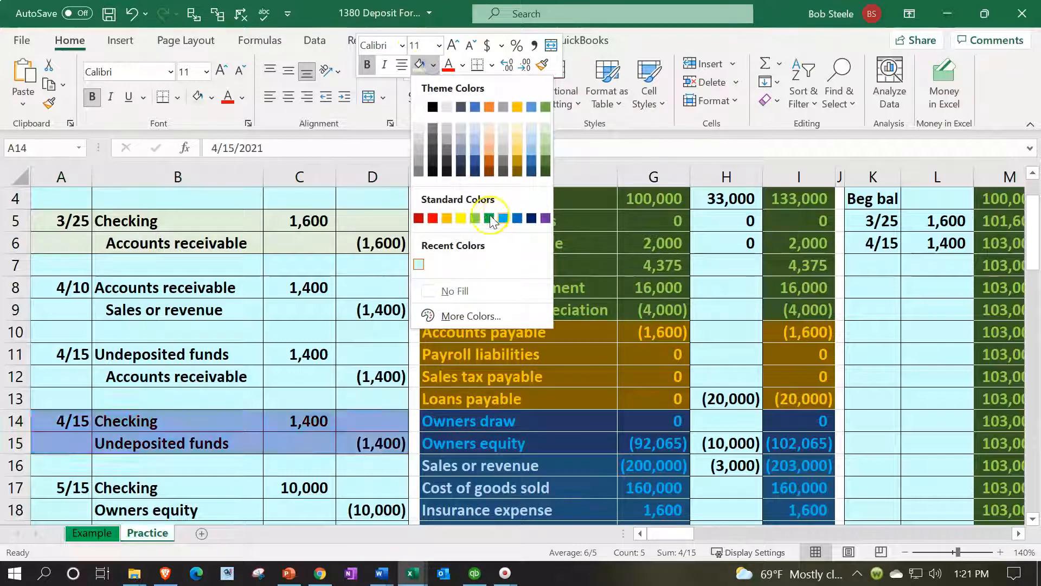
{"action": "left_click", "coordinate": [475, 218]}
{"action": "left_click_drag", "start_coordinate": [81, 420], "coordinate": [140, 422]}
{"action": "left_click", "coordinate": [858, 259]}
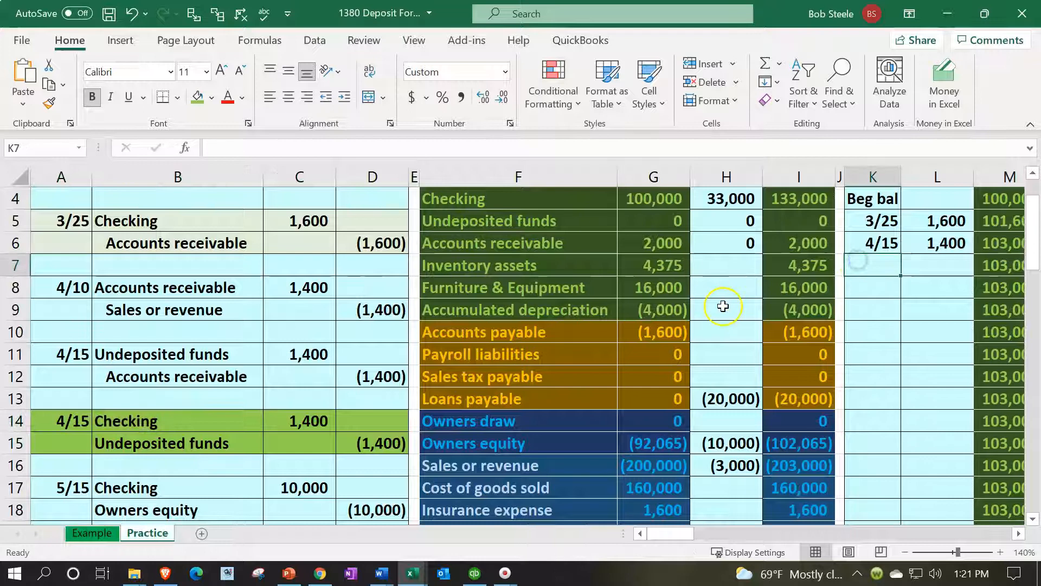
{"action": "type", "text": "4/15"}
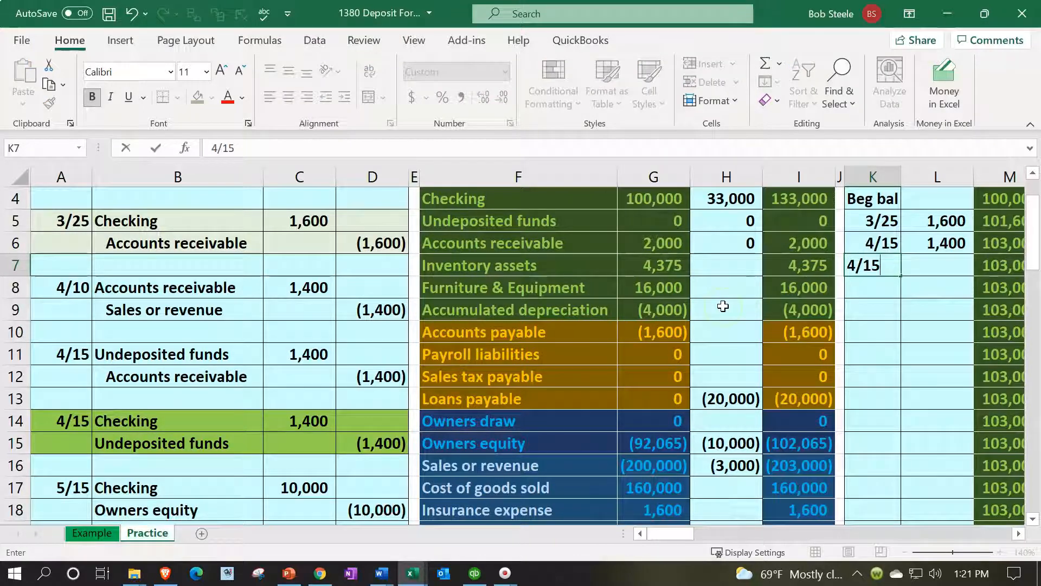
{"action": "key", "text": "Return"}
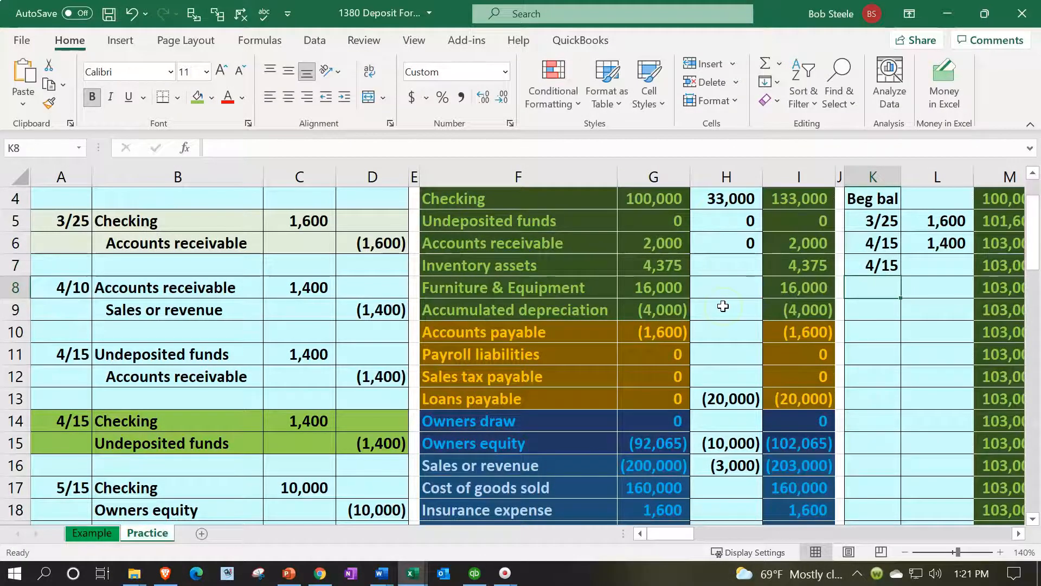
{"action": "key", "text": "Left"}
{"action": "key", "text": "Left"}
{"action": "key", "text": "Left"}
{"action": "key", "text": "Left"}
{"action": "key", "text": "Left"}
{"action": "key", "text": "Left"}
{"action": "key", "text": "Left"}
{"action": "key", "text": "Left"}
{"action": "key", "text": "Left"}
{"action": "key", "text": "Left"}
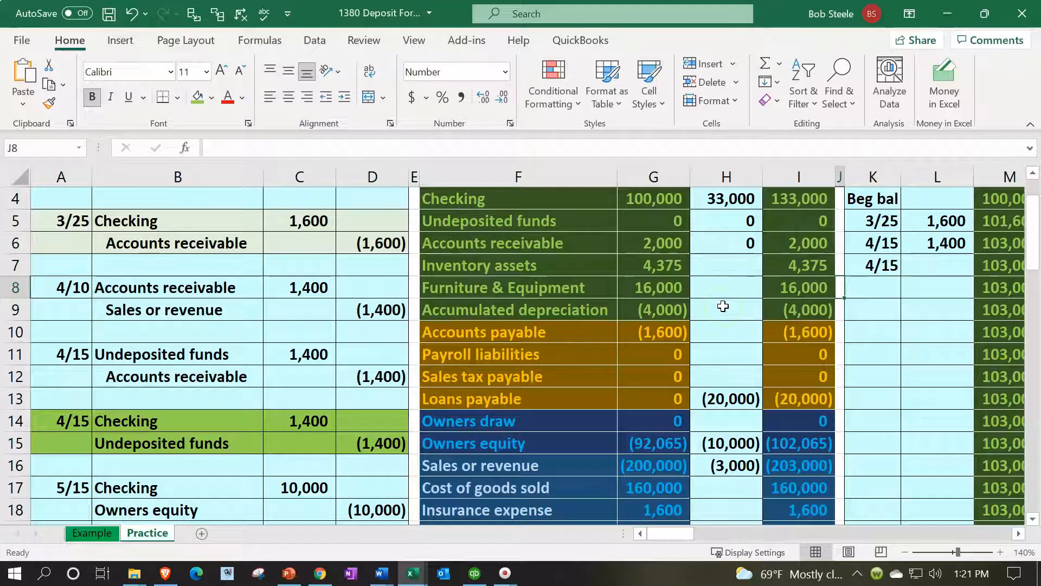
{"action": "key", "text": "Down"}
{"action": "key", "text": "Down"}
{"action": "key", "text": "Down"}
{"action": "key", "text": "Down"}
{"action": "key", "text": "Down"}
{"action": "key", "text": "Down"}
{"action": "key", "text": "Down"}
{"action": "key", "text": "Down"}
{"action": "key", "text": "Down"}
{"action": "key", "text": "Down"}
{"action": "key", "text": "Down"}
{"action": "key", "text": "Down"}
{"action": "key", "text": "Down"}
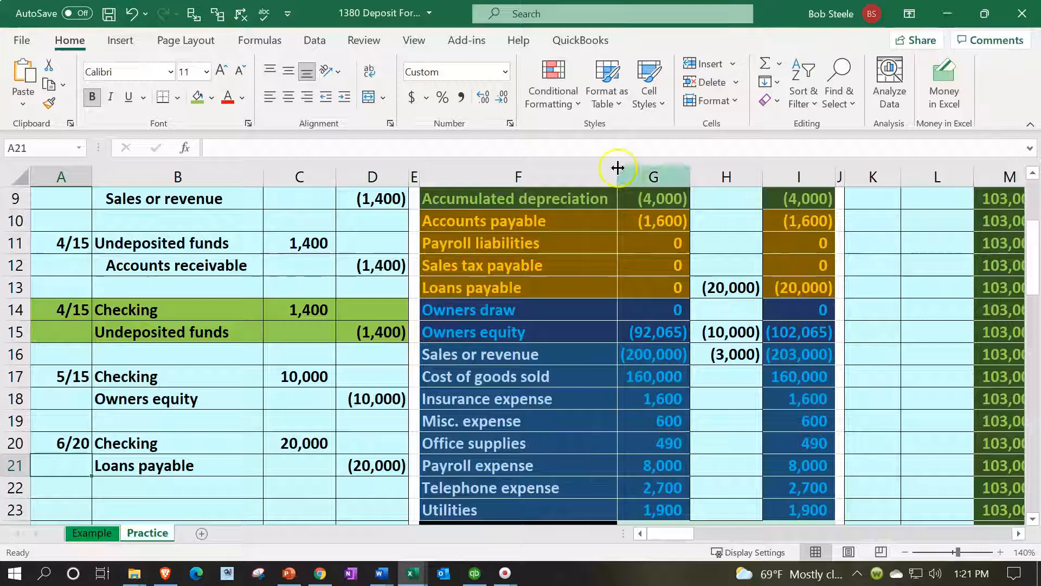
{"action": "left_click", "coordinate": [137, 17]}
{"action": "left_click", "coordinate": [137, 17]}
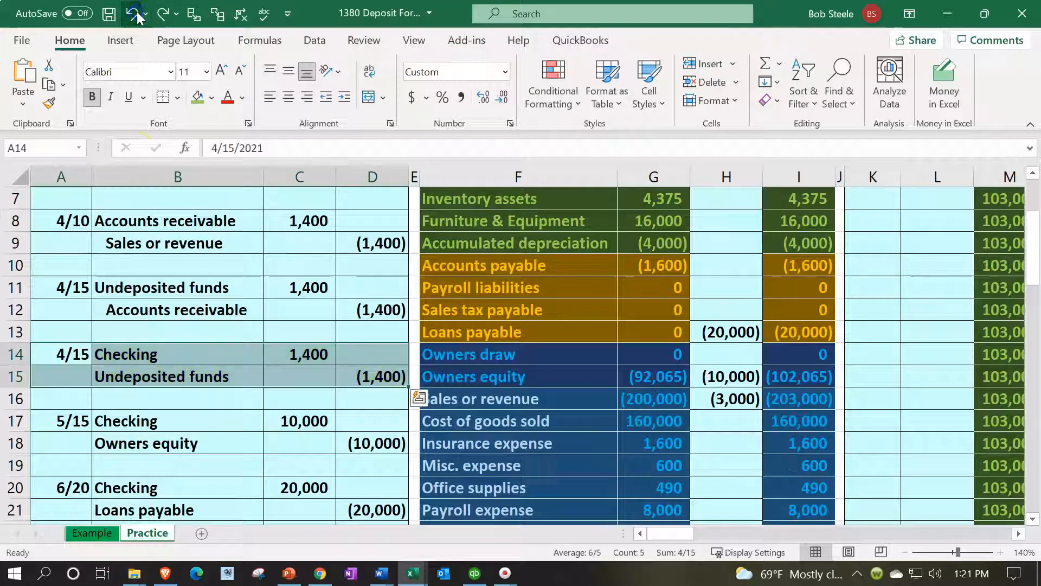
Fill the 5/15 owner investment entry in A17:D18 with light green
{"action": "left_click_drag", "start_coordinate": [81, 420], "coordinate": [359, 440]}
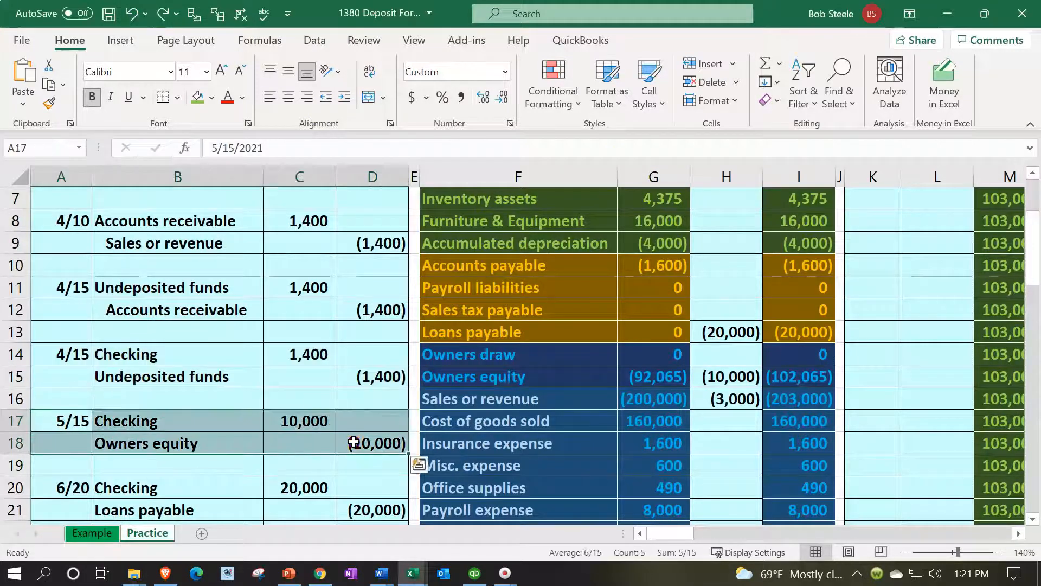
{"action": "right_click", "coordinate": [359, 440]}
{"action": "left_click", "coordinate": [416, 66]}
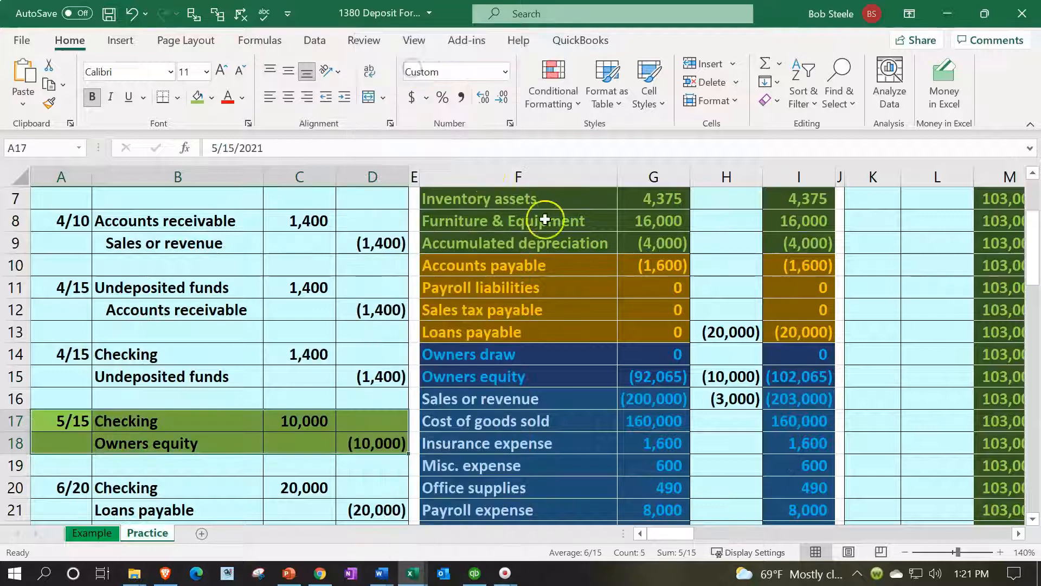
Enter the date 5/15 in K7 of the Checking ledger
{"action": "scroll", "coordinate": [648, 353], "scroll_direction": "up", "scroll_amount": 2}
{"action": "left_click", "coordinate": [869, 331]}
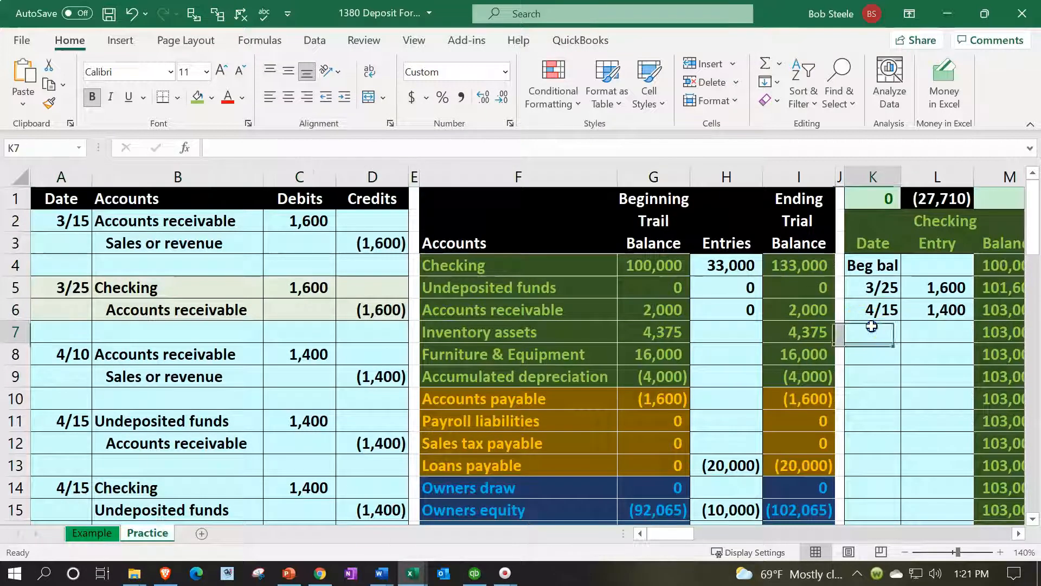
{"action": "type", "text": "5/15"}
{"action": "key", "text": "Tab"}
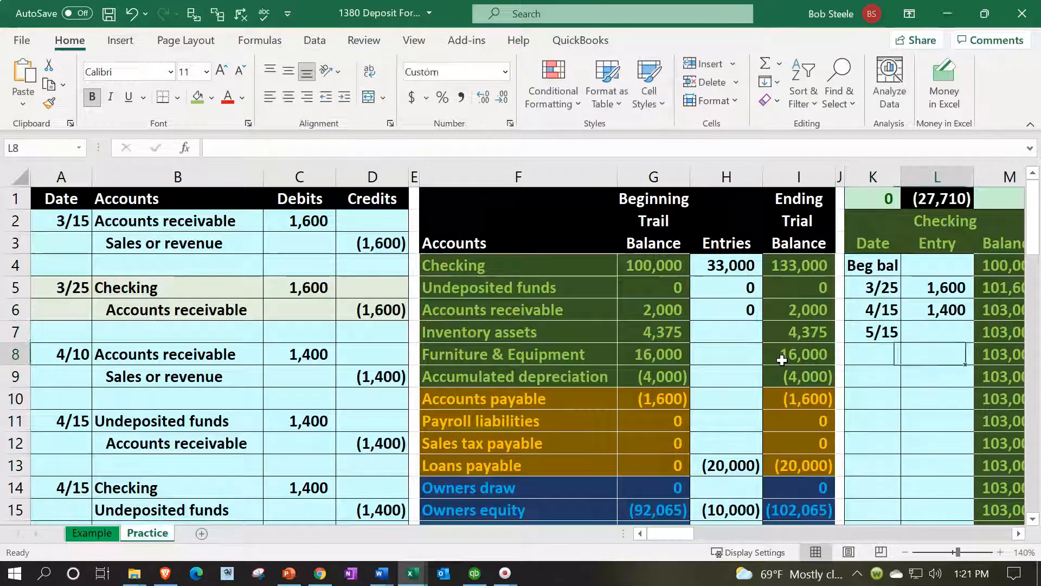
Link the Checking ledger entry in L7 to the 5/15 Checking debit in C17
{"action": "type", "text": "="}
{"action": "key", "text": "Left"}
{"action": "key", "text": "Home"}
{"action": "key", "text": "Down"}
{"action": "key", "text": "Down"}
{"action": "key", "text": "Down"}
{"action": "key", "text": "Down"}
{"action": "key", "text": "Down"}
{"action": "key", "text": "Down"}
{"action": "key", "text": "Down"}
{"action": "key", "text": "Down"}
{"action": "key", "text": "Down"}
{"action": "key", "text": "Down"}
{"action": "key", "text": "Right"}
{"action": "key", "text": "Right"}
{"action": "key", "text": "Down"}
{"action": "key", "text": "Down"}
{"action": "key", "text": "Down"}
{"action": "key", "text": "Up"}
{"action": "key", "text": "Up"}
{"action": "key", "text": "Right"}
{"action": "key", "text": "Up"}
{"action": "key", "text": "Left"}
{"action": "key", "text": "Return"}
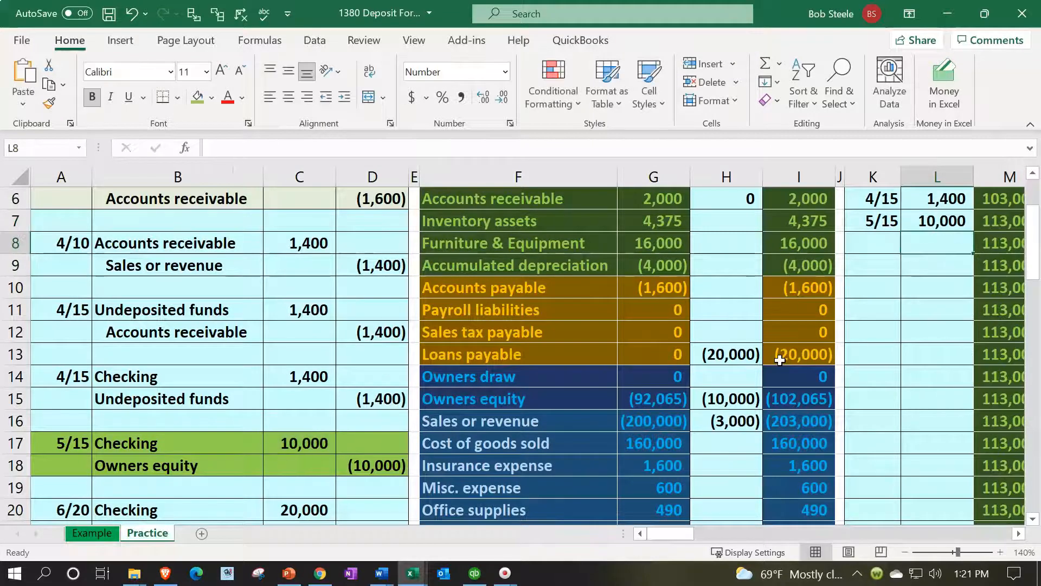
Enter the date 5/15 in AE17 of the Owners equity ledger
{"action": "scroll", "coordinate": [780, 360], "scroll_direction": "down", "scroll_amount": 1}
{"action": "left_click_drag", "start_coordinate": [591, 332], "coordinate": [797, 332]}
{"action": "key", "text": "Right"}
{"action": "key", "text": "Right"}
{"action": "key", "text": "Right"}
{"action": "key", "text": "Right"}
{"action": "key", "text": "Right"}
{"action": "key", "text": "Right"}
{"action": "key", "text": "Right"}
{"action": "key", "text": "Right"}
{"action": "key", "text": "Right"}
{"action": "key", "text": "Right"}
{"action": "key", "text": "Right"}
{"action": "key", "text": "Right"}
{"action": "key", "text": "Right"}
{"action": "key", "text": "Right"}
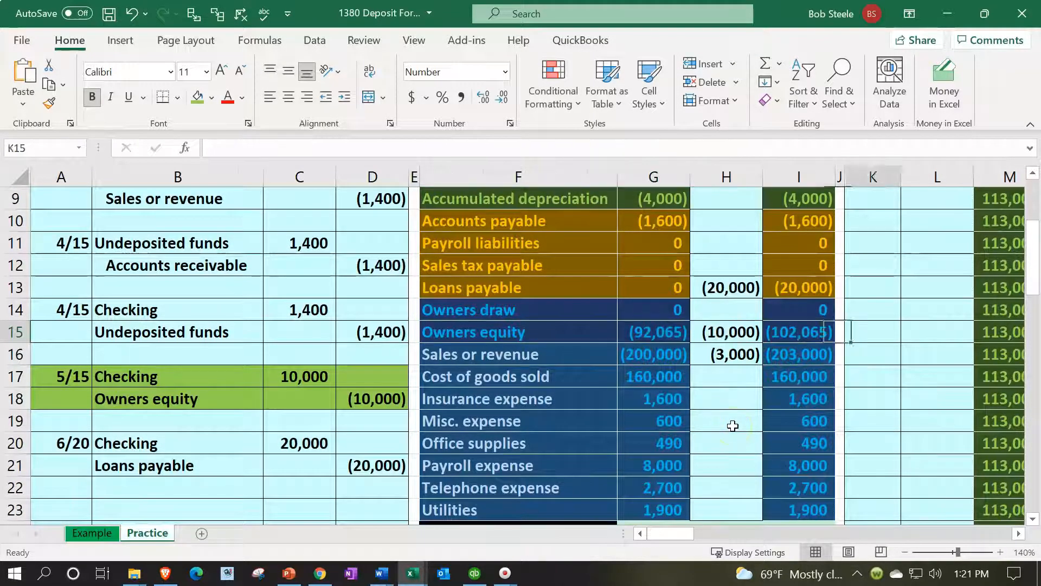
{"action": "key", "text": "Right"}
{"action": "key", "text": "Right"}
{"action": "key", "text": "Right"}
{"action": "key", "text": "Right"}
{"action": "key", "text": "Right"}
{"action": "key", "text": "Right"}
{"action": "key", "text": "Right"}
{"action": "key", "text": "Right"}
{"action": "key", "text": "Right"}
{"action": "key", "text": "Right"}
{"action": "key", "text": "Right"}
{"action": "key", "text": "Right"}
{"action": "key", "text": "Right"}
{"action": "key", "text": "Right"}
{"action": "key", "text": "Right"}
{"action": "key", "text": "Right"}
{"action": "key", "text": "Right"}
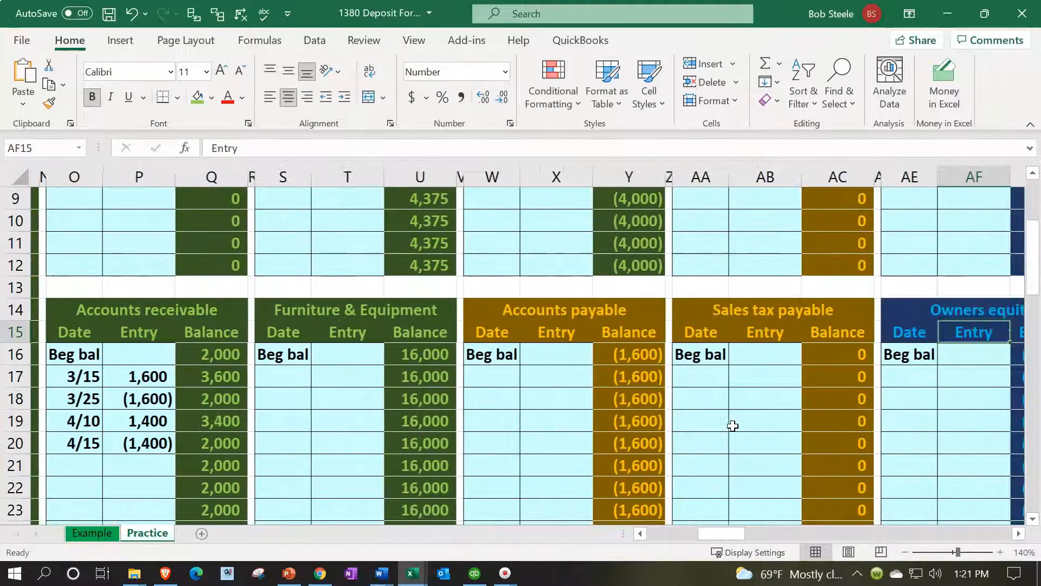
{"action": "key", "text": "Left"}
{"action": "key", "text": "Left"}
{"action": "key", "text": "Left"}
{"action": "key", "text": "Left"}
{"action": "key", "text": "Left"}
{"action": "key", "text": "Left"}
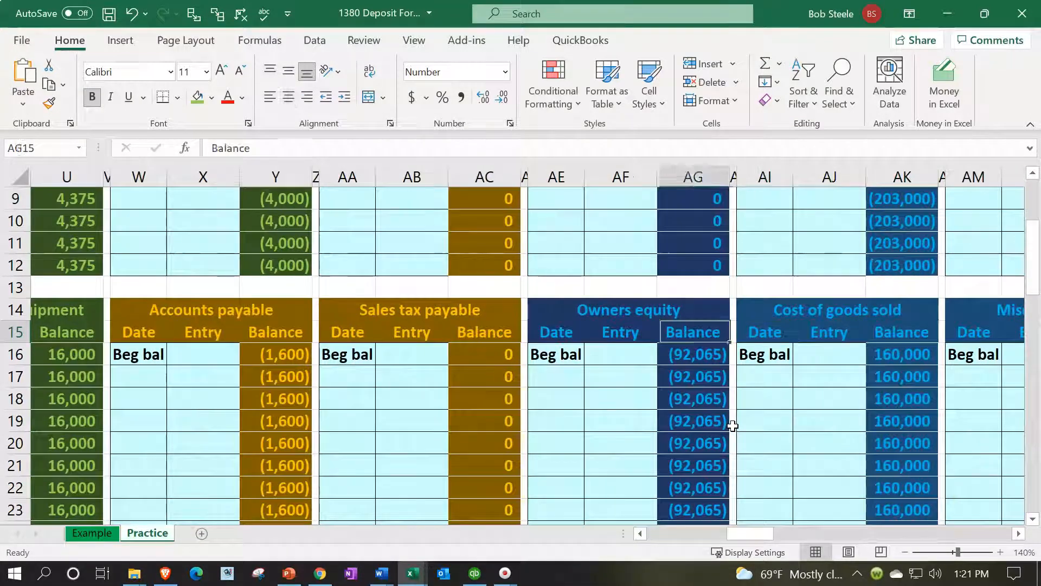
{"action": "key", "text": "Down"}
{"action": "key", "text": "Down"}
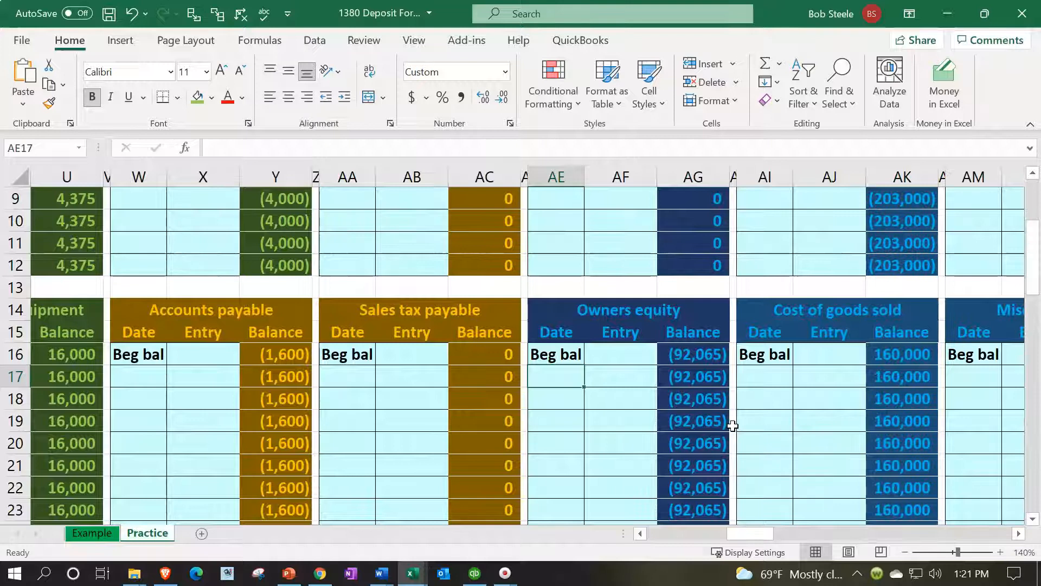
{"action": "type", "text": "5/15"}
{"action": "key", "text": "Tab"}
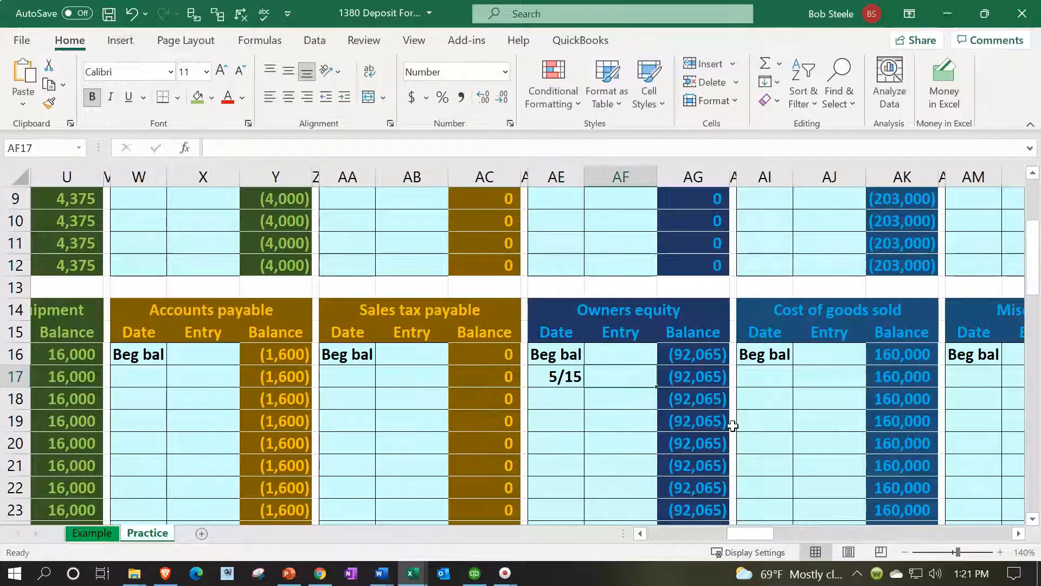
Link the Owners equity ledger entry in AF17 to the 5/15 credit in D18
{"action": "type", "text": "="}
{"action": "key", "text": "Left"}
{"action": "key", "text": "Left"}
{"action": "key", "text": "Left"}
{"action": "key", "text": "Left"}
{"action": "key", "text": "Left"}
{"action": "key", "text": "Left"}
{"action": "key", "text": "Left"}
{"action": "key", "text": "Left"}
{"action": "key", "text": "Left"}
{"action": "key", "text": "Left"}
{"action": "key", "text": "Left"}
{"action": "key", "text": "Left"}
{"action": "key", "text": "Left"}
{"action": "key", "text": "Left"}
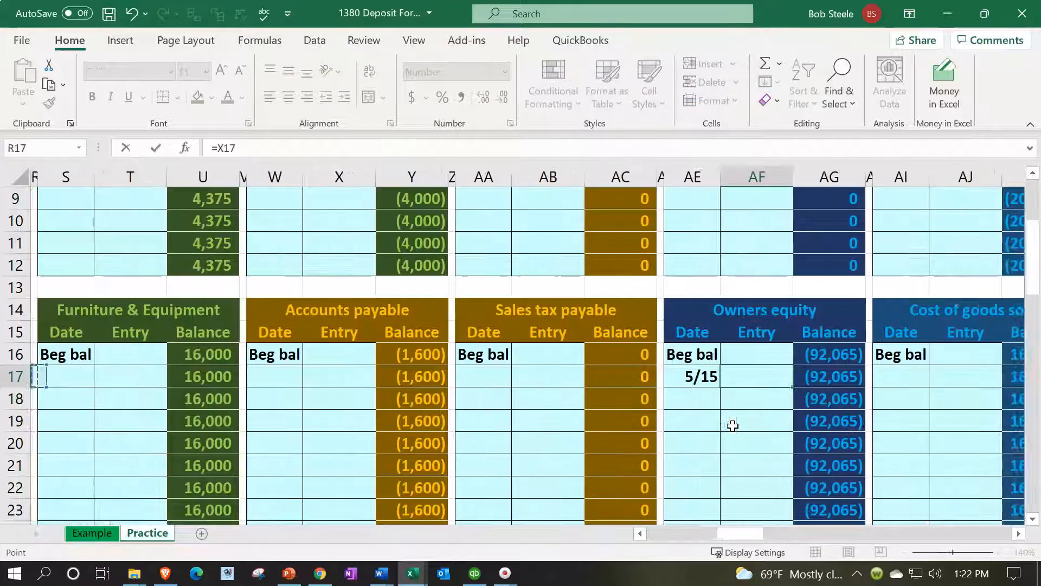
{"action": "key", "text": "Left"}
{"action": "key", "text": "Left"}
{"action": "key", "text": "Left"}
{"action": "key", "text": "Left"}
{"action": "key", "text": "Left"}
{"action": "key", "text": "Left"}
{"action": "key", "text": "Left"}
{"action": "key", "text": "Left"}
{"action": "key", "text": "Left"}
{"action": "key", "text": "Left"}
{"action": "key", "text": "Left"}
{"action": "key", "text": "Left"}
{"action": "key", "text": "Left"}
{"action": "key", "text": "Left"}
{"action": "key", "text": "Left"}
{"action": "key", "text": "Left"}
{"action": "key", "text": "Left"}
{"action": "key", "text": "Right"}
{"action": "key", "text": "Right"}
{"action": "key", "text": "Right"}
{"action": "key", "text": "Down"}
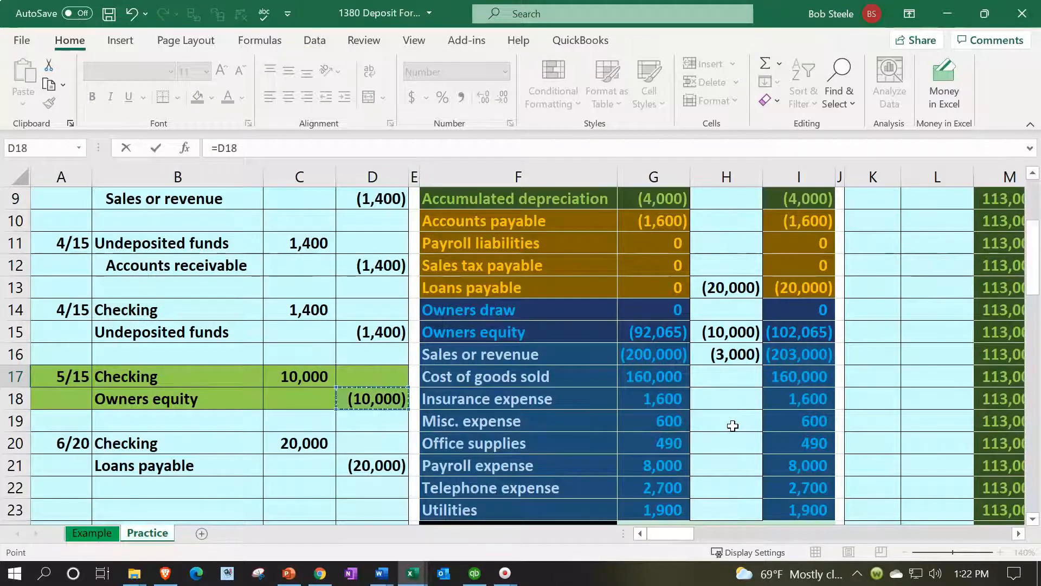
{"action": "key", "text": "Tab"}
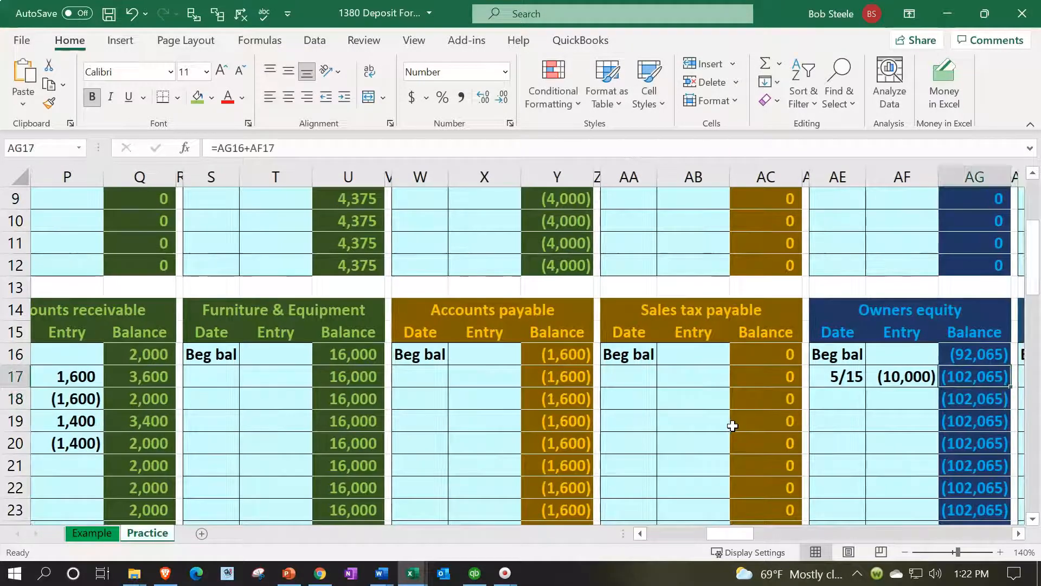
Restore the light blue fill on the 5/15 owner investment entry in B17:D18
{"action": "key", "text": "Left"}
{"action": "key", "text": "Left"}
{"action": "key", "text": "Left"}
{"action": "key", "text": "Left"}
{"action": "key", "text": "Left"}
{"action": "key", "text": "Left"}
{"action": "key", "text": "Left"}
{"action": "key", "text": "Left"}
{"action": "key", "text": "Left"}
{"action": "key", "text": "Left"}
{"action": "key", "text": "Left"}
{"action": "key", "text": "Left"}
{"action": "key", "text": "Left"}
{"action": "key", "text": "Left"}
{"action": "key", "text": "Left"}
{"action": "key", "text": "Left"}
{"action": "key", "text": "Left"}
{"action": "key", "text": "Left"}
{"action": "key", "text": "Left"}
{"action": "key", "text": "Left"}
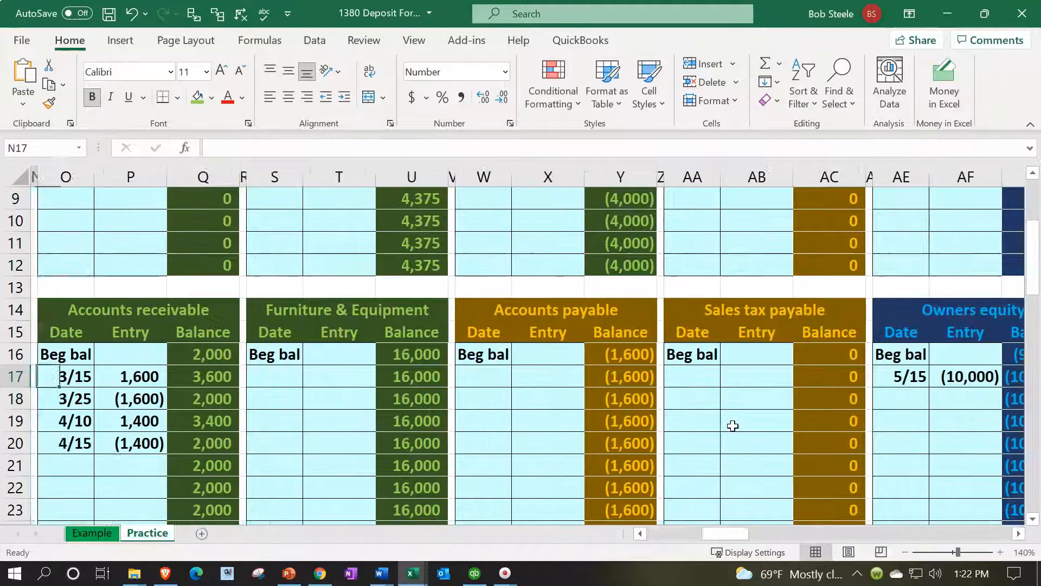
{"action": "scroll", "coordinate": [732, 423], "scroll_direction": "up", "scroll_amount": 3}
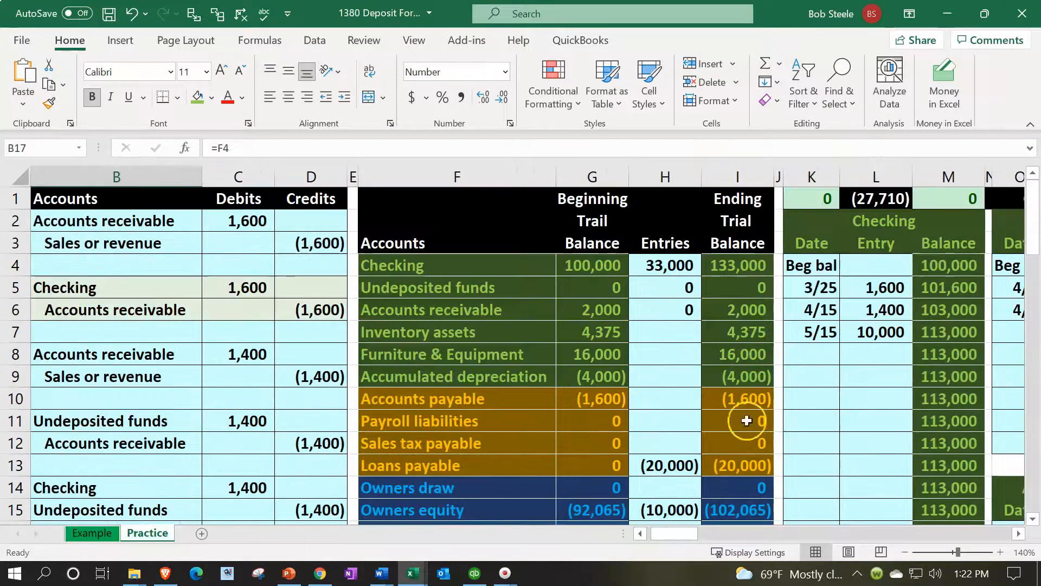
{"action": "left_click", "coordinate": [819, 199]}
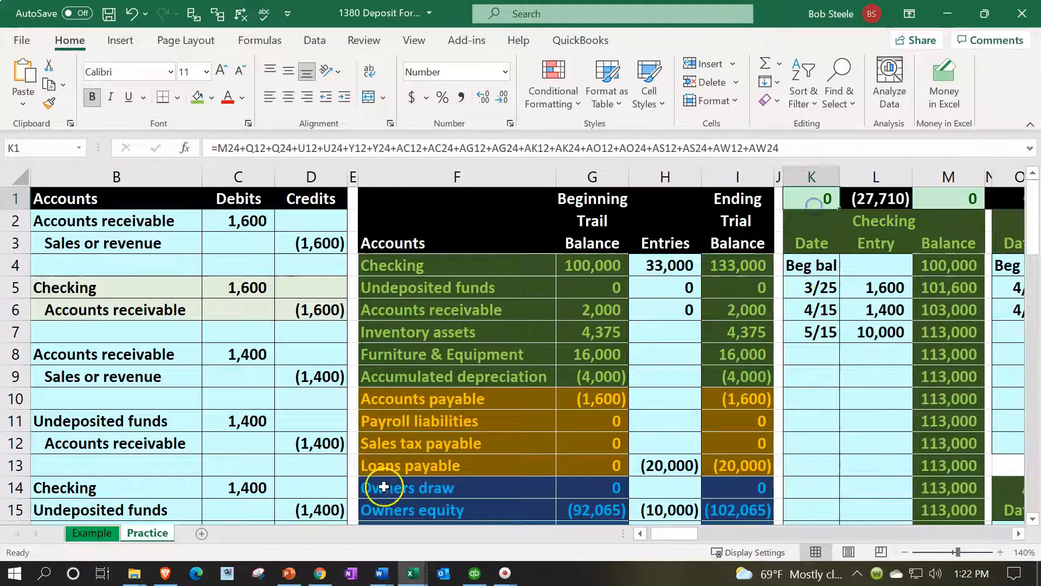
{"action": "scroll", "coordinate": [325, 466], "scroll_direction": "down", "scroll_amount": 2}
{"action": "scroll", "coordinate": [313, 461], "scroll_direction": "down", "scroll_amount": 2}
{"action": "left_click_drag", "start_coordinate": [72, 355], "coordinate": [285, 371]}
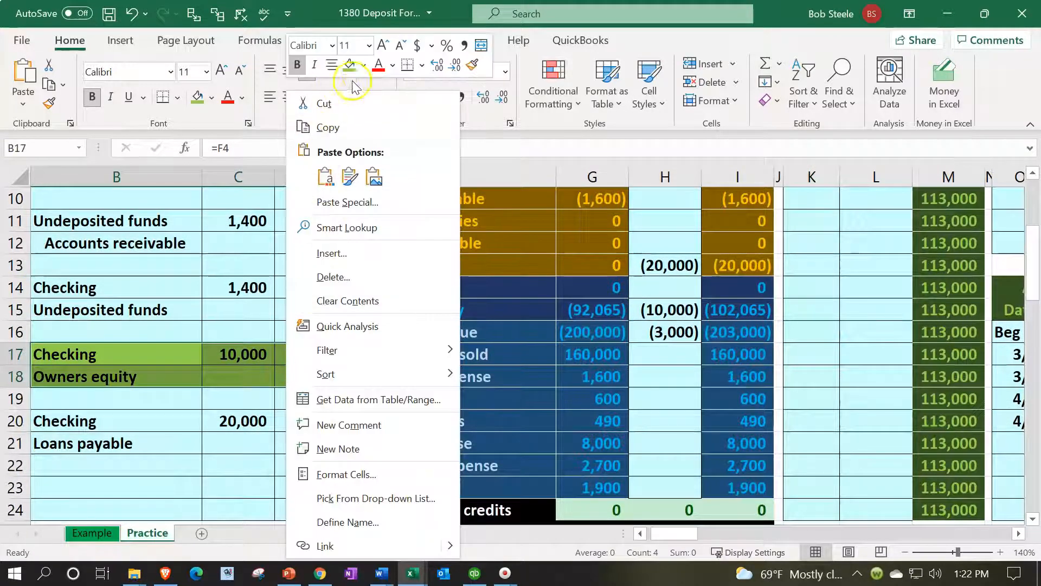
{"action": "left_click", "coordinate": [363, 65]}
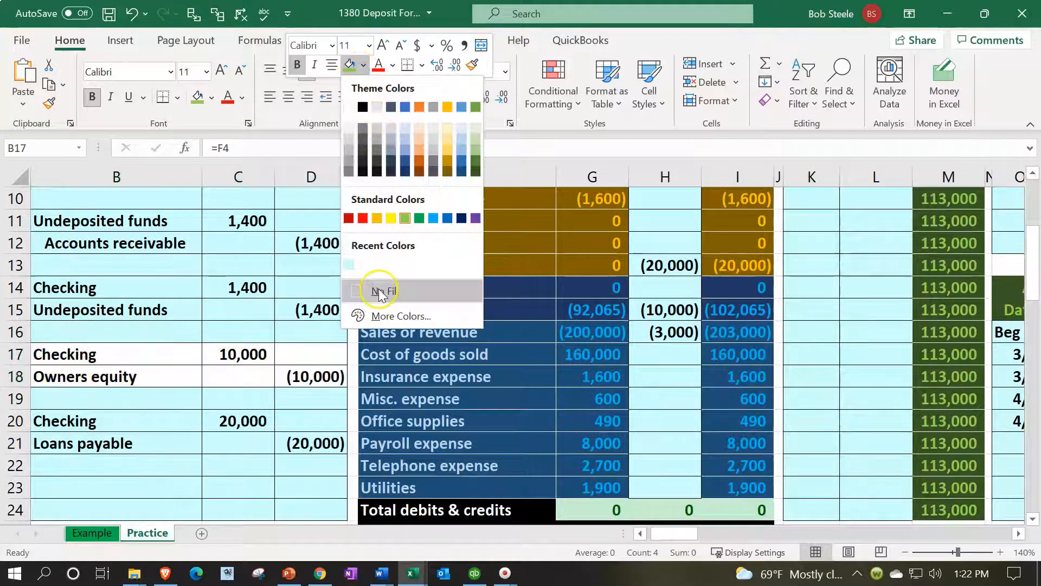
{"action": "left_click", "coordinate": [350, 266]}
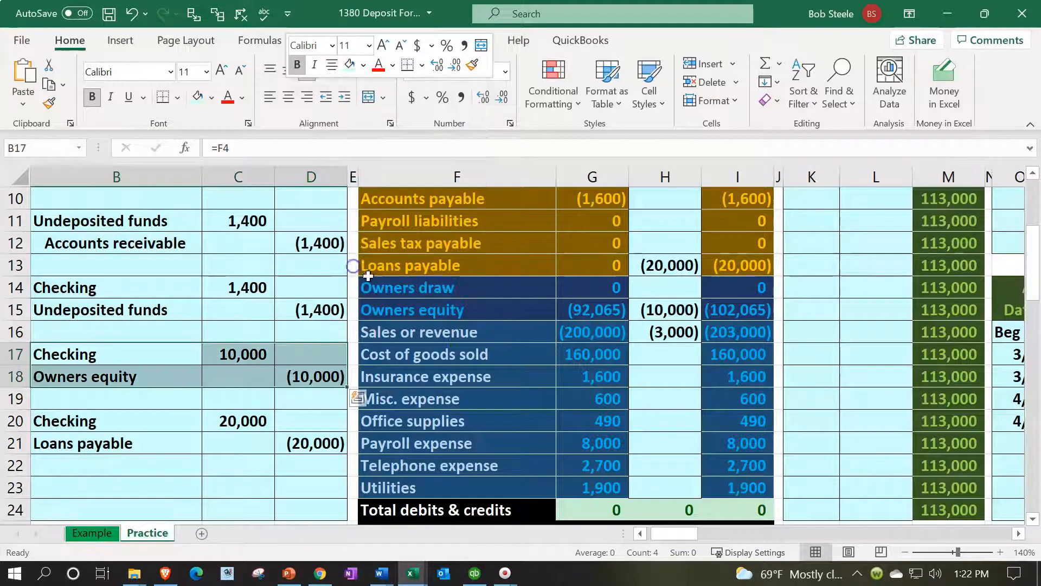
Enter the date 6/20 in K8 of the Checking ledger
{"action": "left_click_drag", "start_coordinate": [135, 421], "coordinate": [273, 442]}
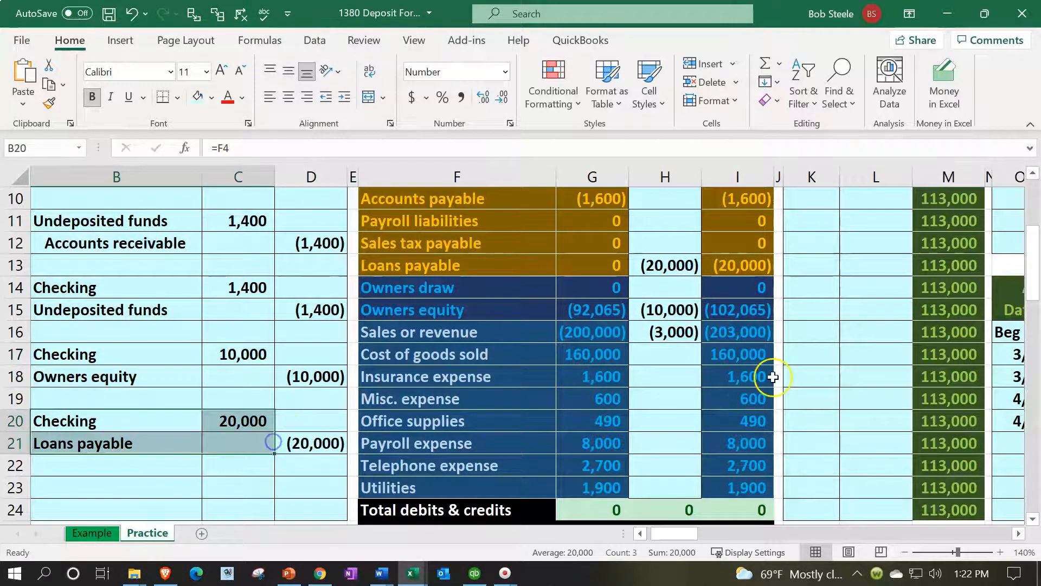
{"action": "scroll", "coordinate": [767, 372], "scroll_direction": "up", "scroll_amount": 3}
{"action": "left_click", "coordinate": [820, 353]}
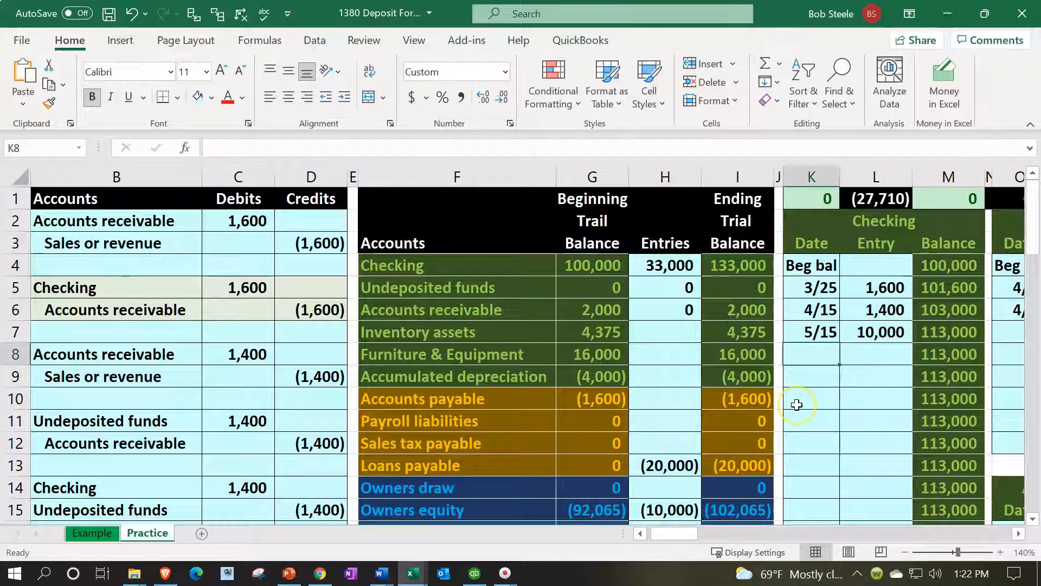
{"action": "type", "text": "6/20"}
{"action": "key", "text": "Tab"}
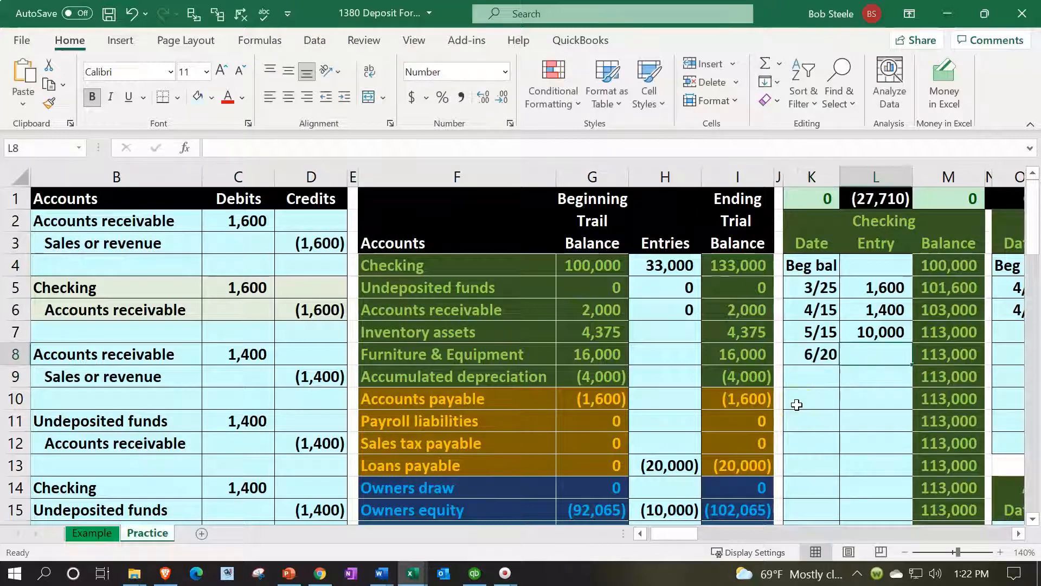
Link the Checking ledger entry in L8 to the 6/20 Checking debit in C20
{"action": "type", "text": "="}
{"action": "key", "text": "Left"}
{"action": "key", "text": "Left"}
{"action": "key", "text": "Left"}
{"action": "key", "text": "Left"}
{"action": "key", "text": "Left"}
{"action": "key", "text": "Left"}
{"action": "key", "text": "Left"}
{"action": "key", "text": "Left"}
{"action": "key", "text": "Left"}
{"action": "key", "text": "Left"}
{"action": "key", "text": "Left"}
{"action": "key", "text": "Down"}
{"action": "key", "text": "Down"}
{"action": "key", "text": "Down"}
{"action": "key", "text": "Down"}
{"action": "key", "text": "Down"}
{"action": "key", "text": "Down"}
{"action": "key", "text": "Down"}
{"action": "key", "text": "Down"}
{"action": "key", "text": "Down"}
{"action": "key", "text": "Down"}
{"action": "key", "text": "Down"}
{"action": "key", "text": "Down"}
{"action": "key", "text": "Down"}
{"action": "key", "text": "Down"}
{"action": "key", "text": "Right"}
{"action": "key", "text": "Right"}
{"action": "key", "text": "Right"}
{"action": "key", "text": "Up"}
{"action": "key", "text": "Up"}
{"action": "key", "text": "Left"}
{"action": "key", "text": "Return"}
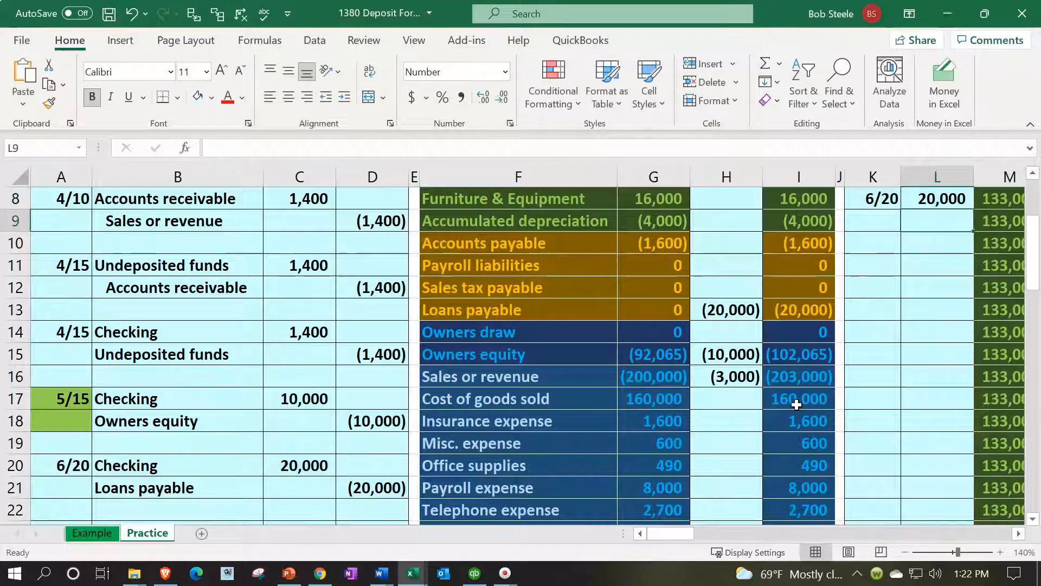
Look through the general ledger accounts between Accounts payable and Owners equity for a Loans payable ledger
{"action": "left_click", "coordinate": [614, 305]}
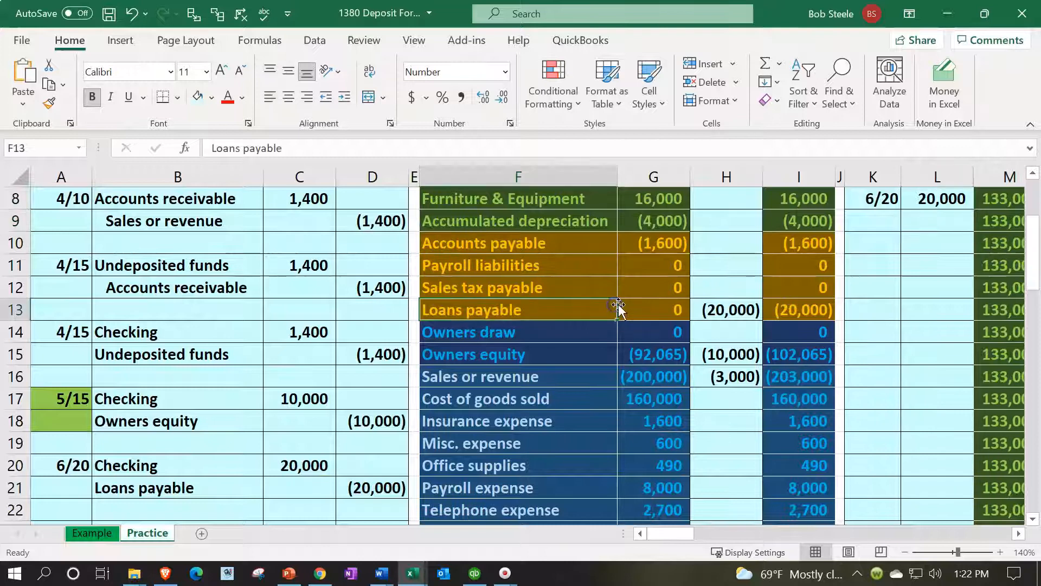
{"action": "key", "text": "Right"}
{"action": "key", "text": "Right"}
{"action": "key", "text": "Right"}
{"action": "key", "text": "Right"}
{"action": "key", "text": "Right"}
{"action": "key", "text": "Right"}
{"action": "key", "text": "Right"}
{"action": "key", "text": "Right"}
{"action": "key", "text": "Right"}
{"action": "key", "text": "Right"}
{"action": "key", "text": "Right"}
{"action": "key", "text": "Right"}
{"action": "key", "text": "Right"}
{"action": "key", "text": "Right"}
{"action": "key", "text": "Right"}
{"action": "key", "text": "Right"}
{"action": "key", "text": "Right"}
{"action": "key", "text": "Right"}
{"action": "key", "text": "Right"}
{"action": "key", "text": "Right"}
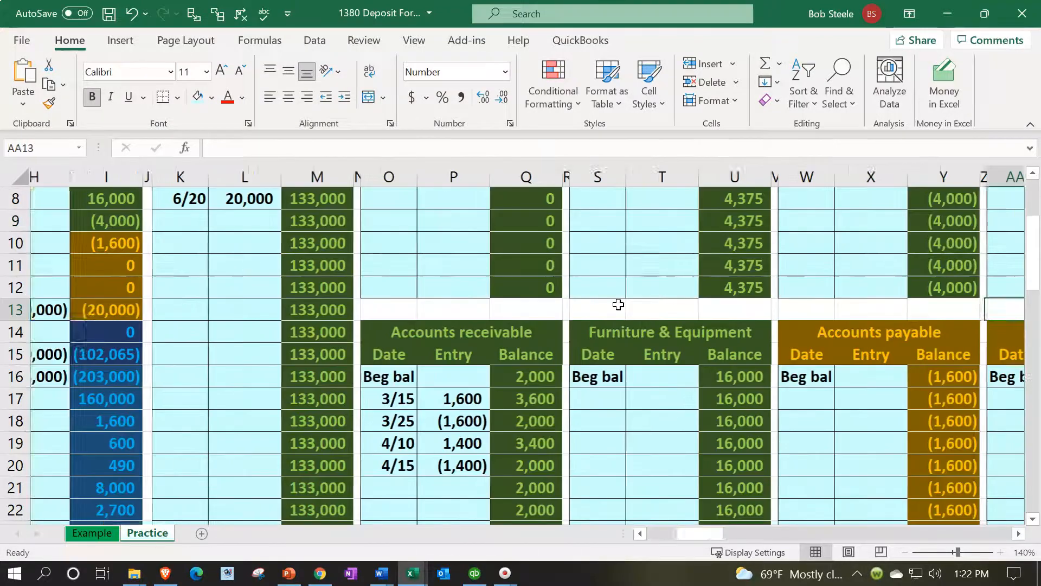
{"action": "key", "text": "Right"}
{"action": "key", "text": "Right"}
{"action": "key", "text": "Right"}
{"action": "key", "text": "Right"}
{"action": "key", "text": "Right"}
{"action": "key", "text": "Right"}
{"action": "key", "text": "Right"}
{"action": "key", "text": "Right"}
{"action": "key", "text": "Right"}
{"action": "key", "text": "Right"}
{"action": "key", "text": "Right"}
{"action": "key", "text": "Right"}
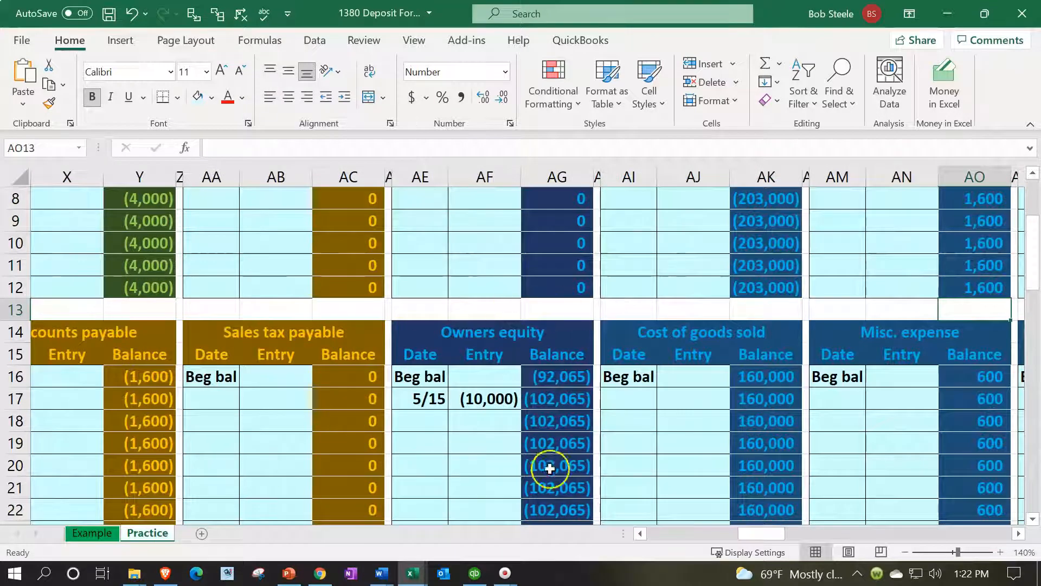
{"action": "scroll", "coordinate": [330, 427], "scroll_direction": "up", "scroll_amount": 3}
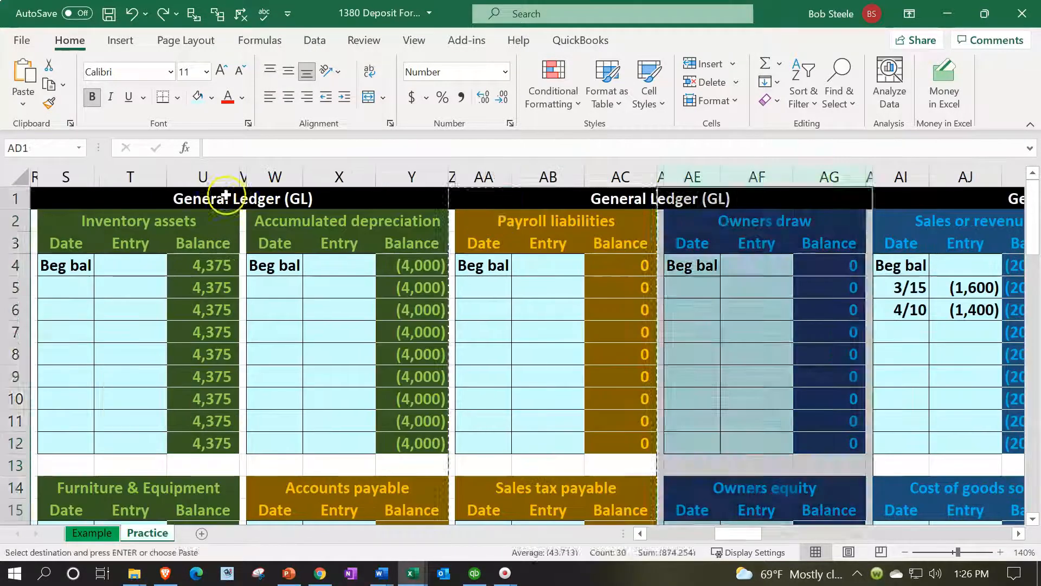
{"action": "double_click", "coordinate": [492, 217]}
{"action": "key", "text": "Return"}
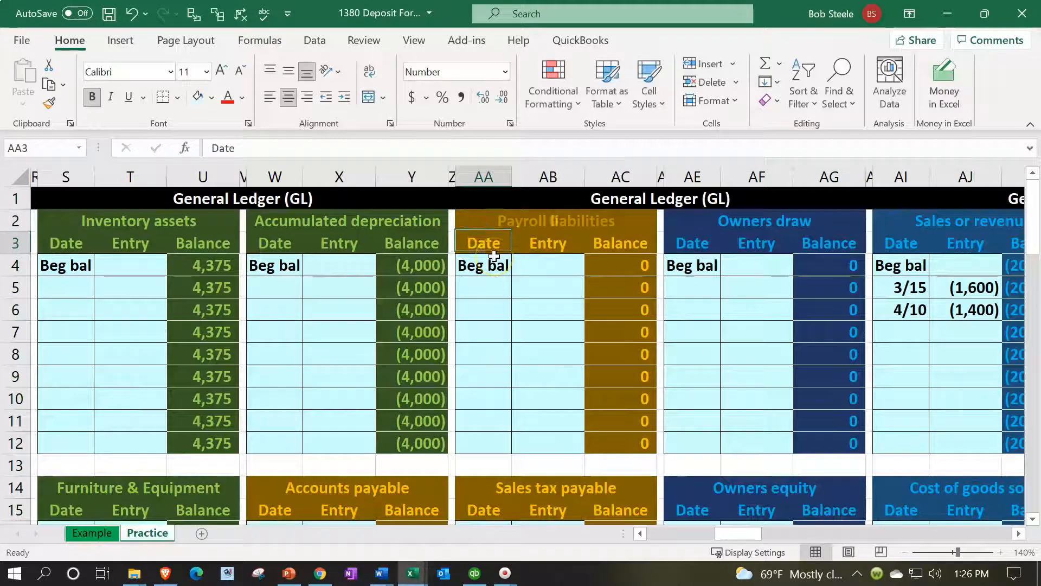
{"action": "left_click", "coordinate": [492, 199]}
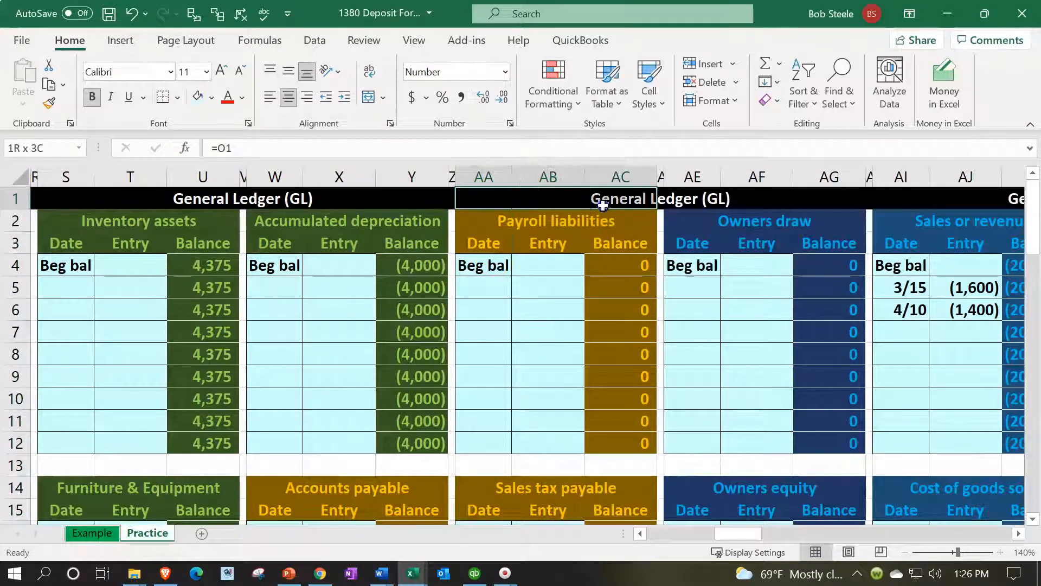
Insert five columns at AD:AH before the Owners draw ledger and clear their formatting
{"action": "mouse_move", "coordinate": [454, 168]}
{"action": "left_mouse_down"}
{"action": "mouse_move", "coordinate": [596, 181]}
{"action": "mouse_move", "coordinate": [658, 170]}
{"action": "mouse_move", "coordinate": [662, 181]}
{"action": "mouse_move", "coordinate": [870, 177]}
{"action": "left_mouse_up"}
{"action": "left_click", "coordinate": [629, 243]}
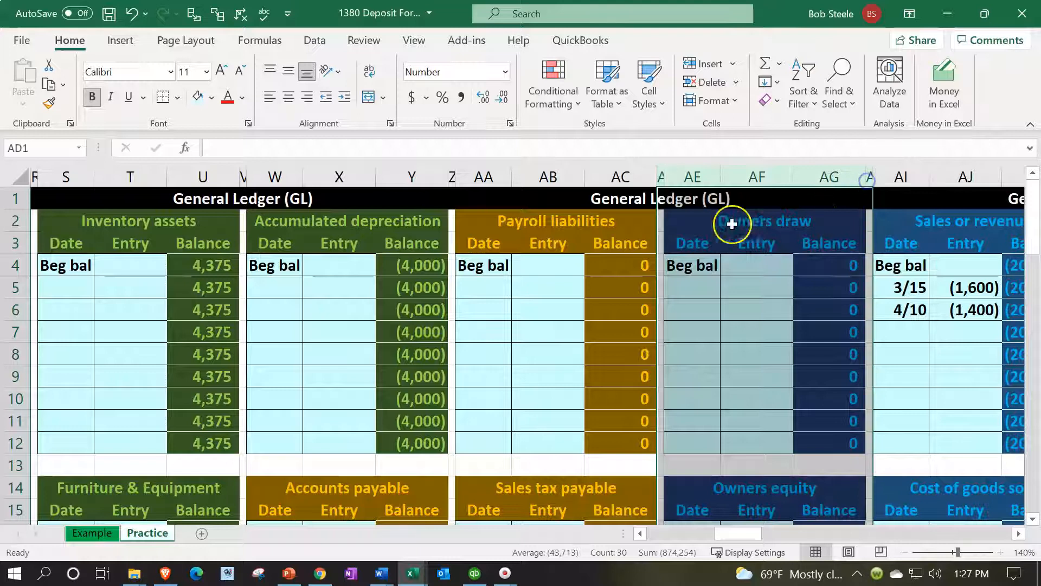
{"action": "right_click", "coordinate": [693, 227]}
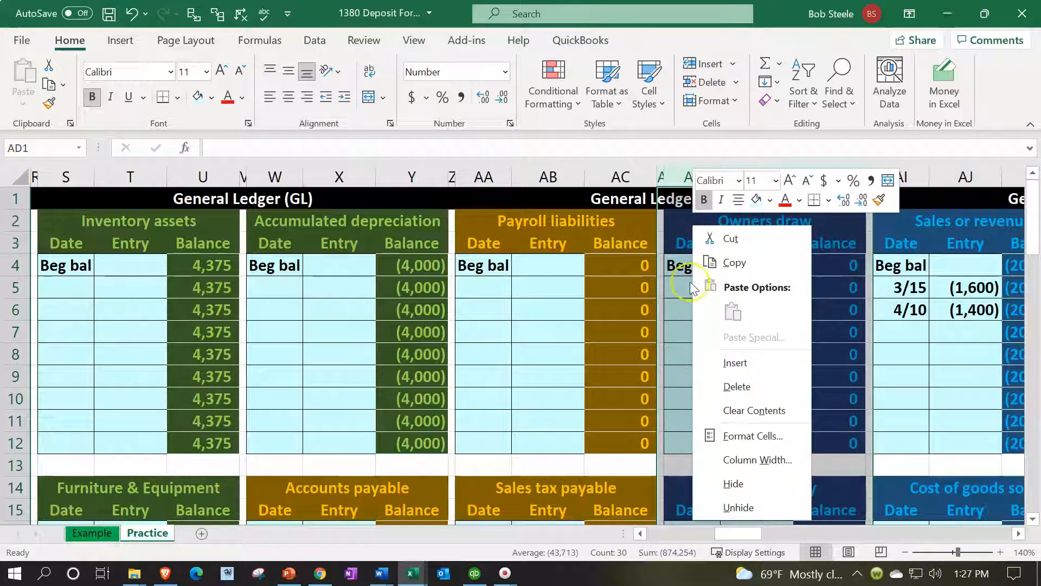
{"action": "left_click", "coordinate": [725, 362]}
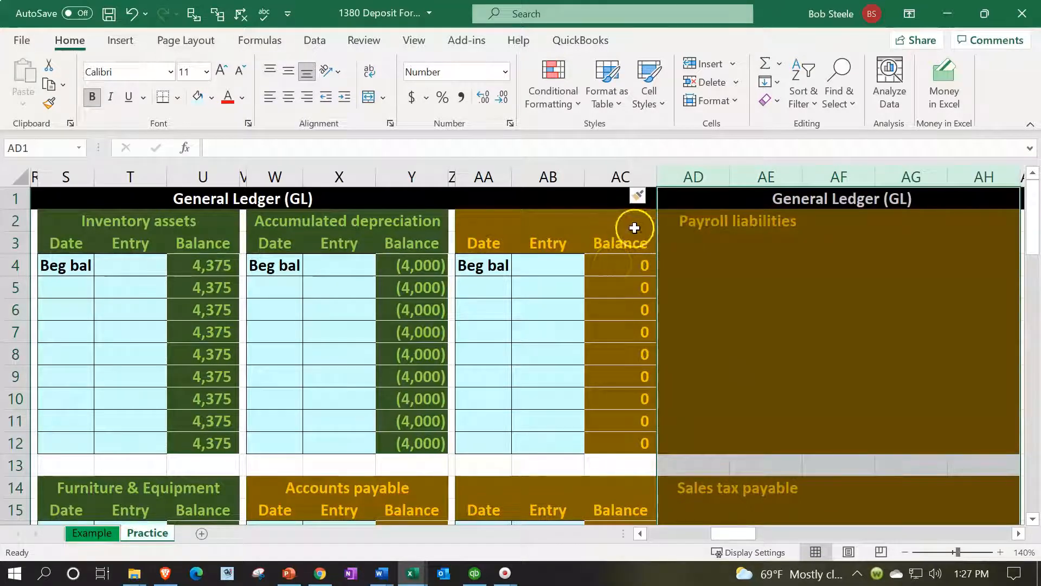
{"action": "left_click", "coordinate": [651, 198]}
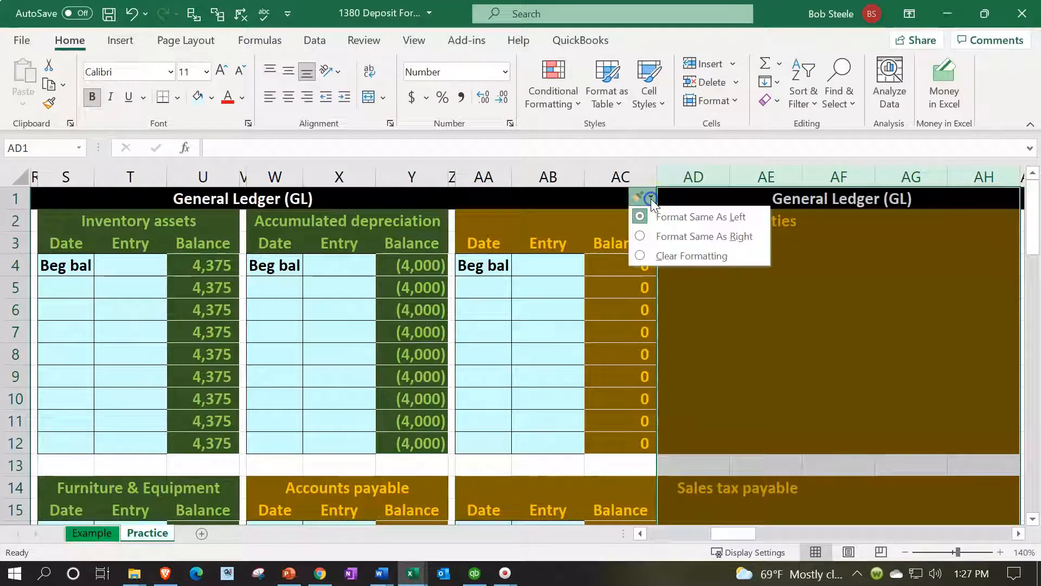
{"action": "left_click", "coordinate": [662, 255]}
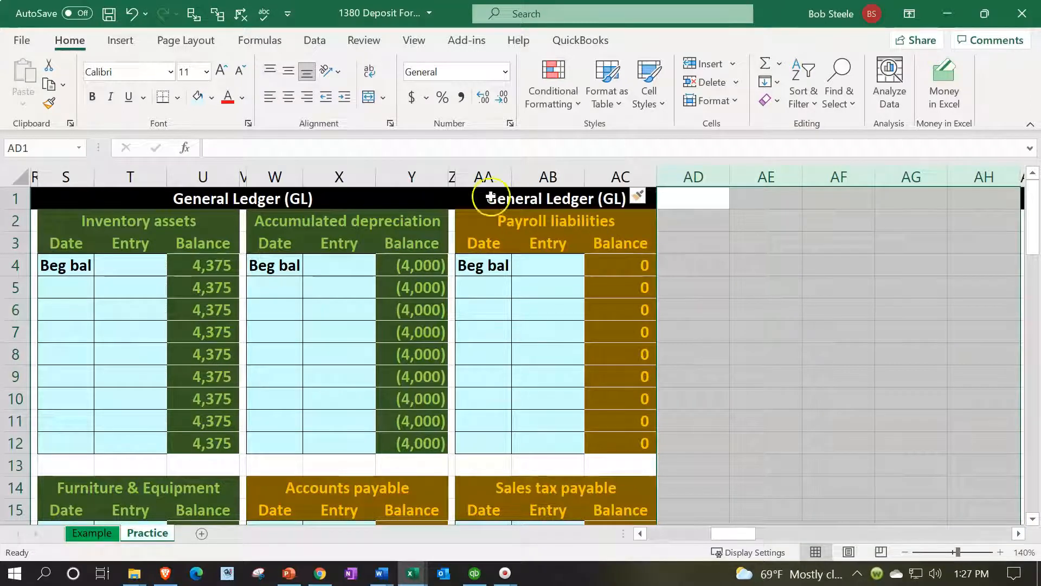
Copy the Payroll liabilities and Sales tax payable ledger columns Z:AC into the blank columns starting at AD1
{"action": "left_click_drag", "start_coordinate": [451, 172], "coordinate": [590, 181]}
{"action": "key", "text": "ctrl+c"}
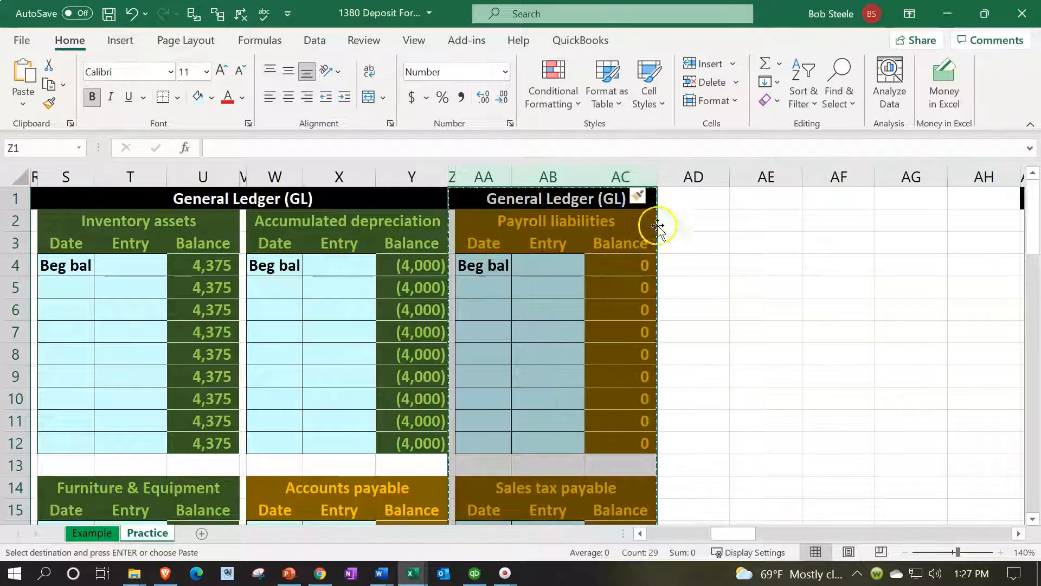
{"action": "left_click", "coordinate": [681, 197]}
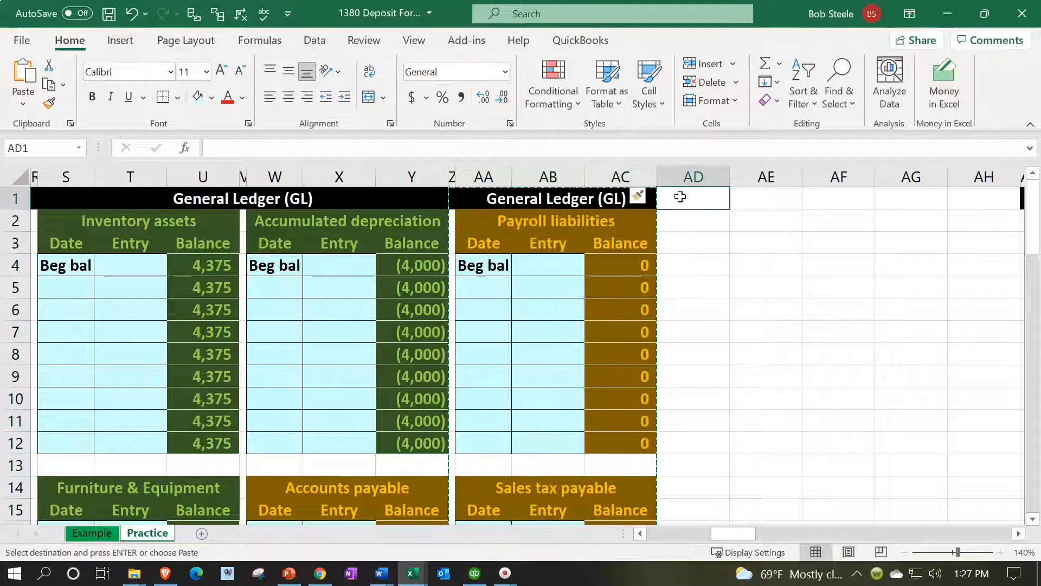
{"action": "key", "text": "ctrl+v"}
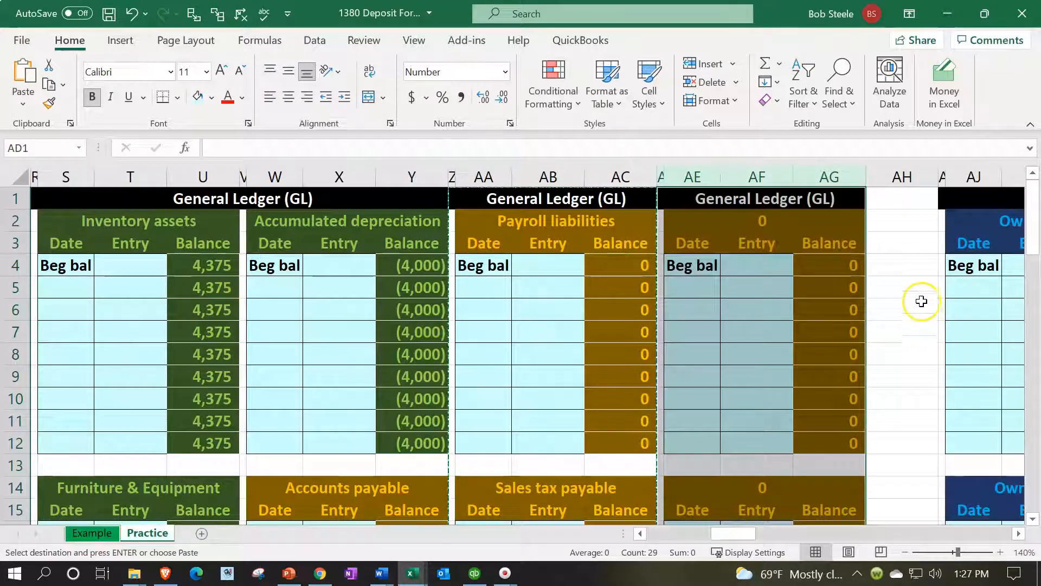
Delete the leftover blank column AH before the Owners draw ledger
{"action": "left_click", "coordinate": [903, 177]}
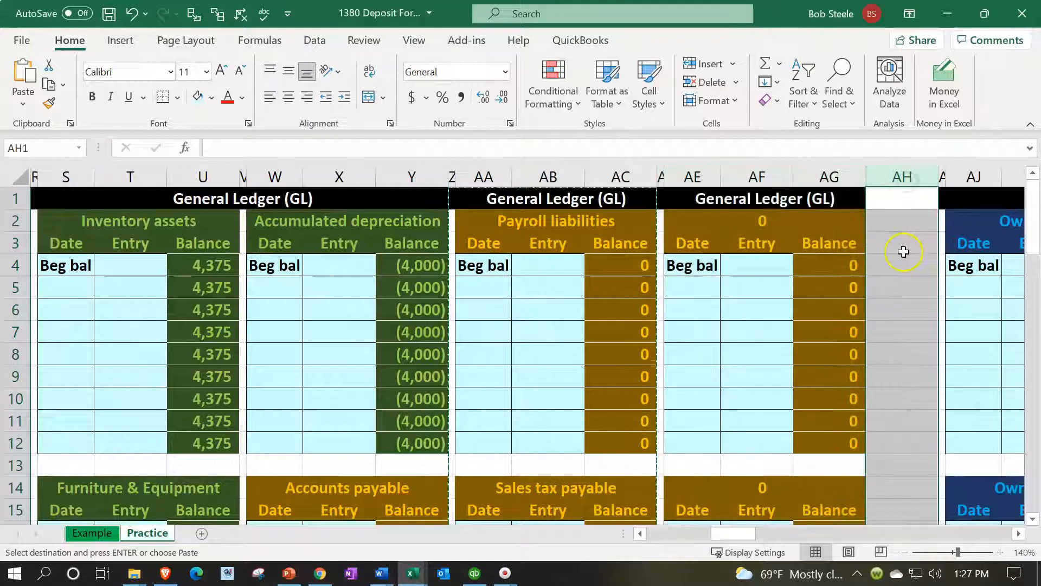
{"action": "right_click", "coordinate": [904, 251]}
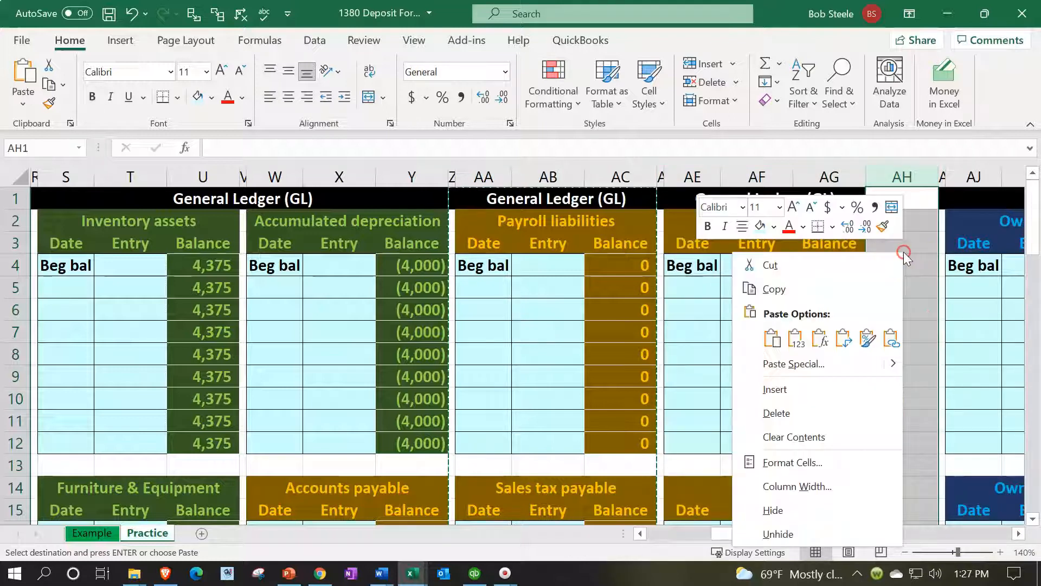
{"action": "left_click", "coordinate": [779, 409]}
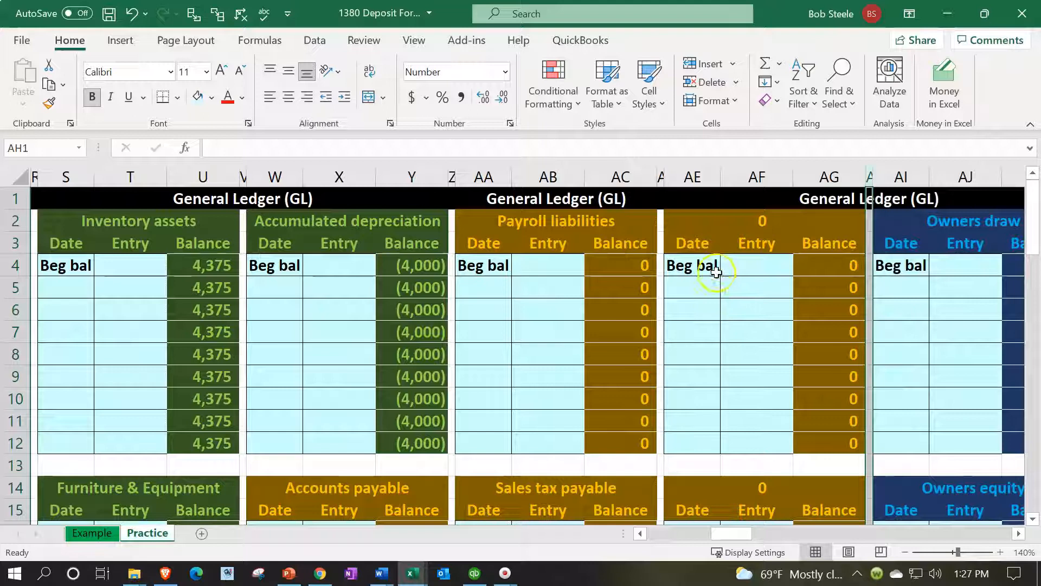
Link the new ledger's heading in AE2 to the Loans payable account name in F13
{"action": "left_click", "coordinate": [685, 215]}
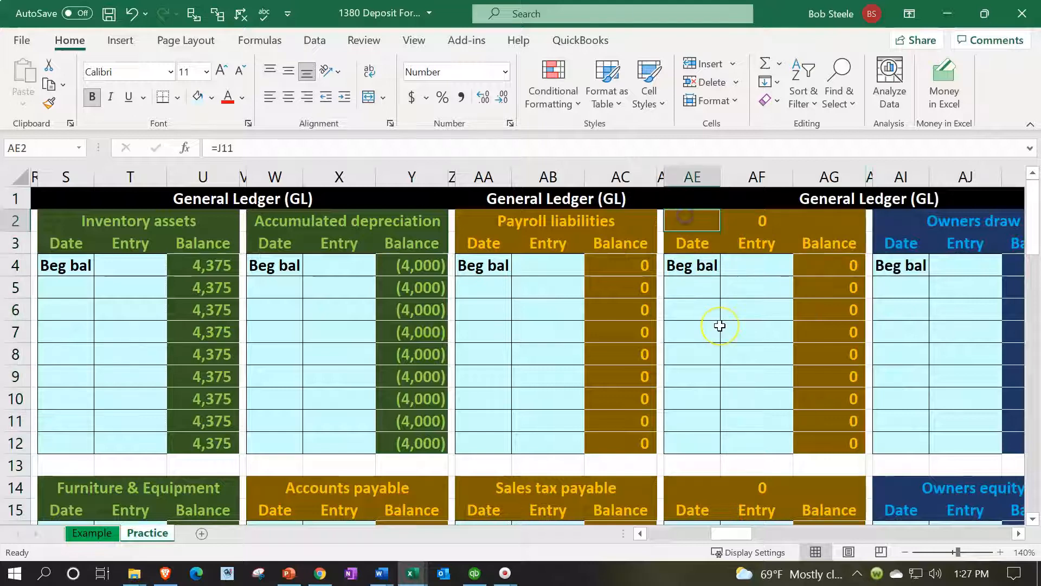
{"action": "type", "text": "="}
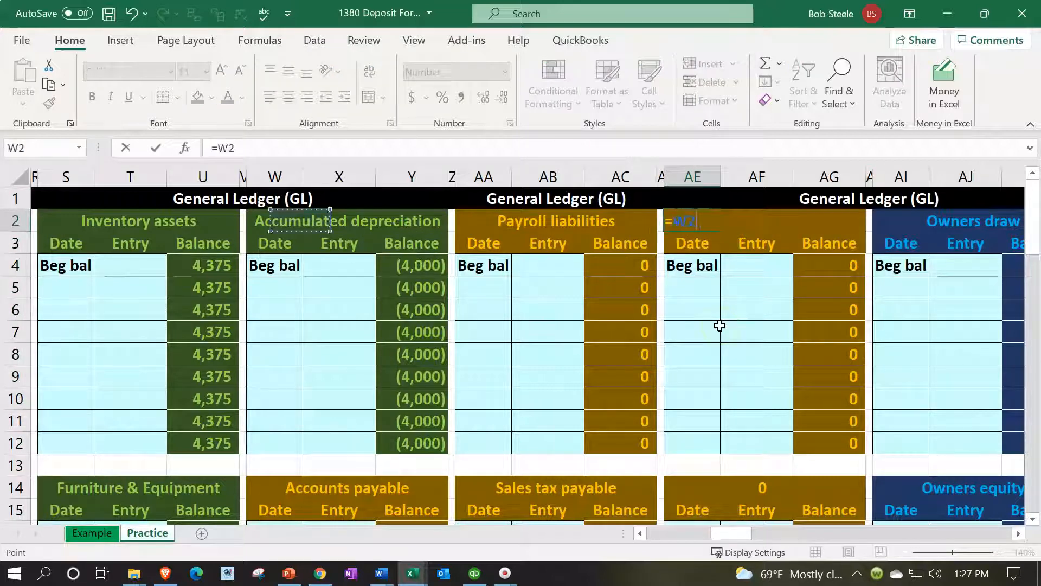
{"action": "key", "text": "Left"}
{"action": "key", "text": "Left"}
{"action": "key", "text": "Left"}
{"action": "key", "text": "Left"}
{"action": "key", "text": "Left"}
{"action": "key", "text": "Left"}
{"action": "key", "text": "Left"}
{"action": "key", "text": "Left"}
{"action": "key", "text": "Left"}
{"action": "key", "text": "Left"}
{"action": "key", "text": "Left"}
{"action": "key", "text": "Left"}
{"action": "key", "text": "Left"}
{"action": "key", "text": "Left"}
{"action": "key", "text": "Left"}
{"action": "key", "text": "Left"}
{"action": "key", "text": "Left"}
{"action": "key", "text": "Down"}
{"action": "key", "text": "Down"}
{"action": "key", "text": "Down"}
{"action": "key", "text": "Down"}
{"action": "key", "text": "Down"}
{"action": "key", "text": "Down"}
{"action": "key", "text": "Down"}
{"action": "key", "text": "Down"}
{"action": "key", "text": "Down"}
{"action": "key", "text": "Down"}
{"action": "key", "text": "Down"}
{"action": "key", "text": "Return"}
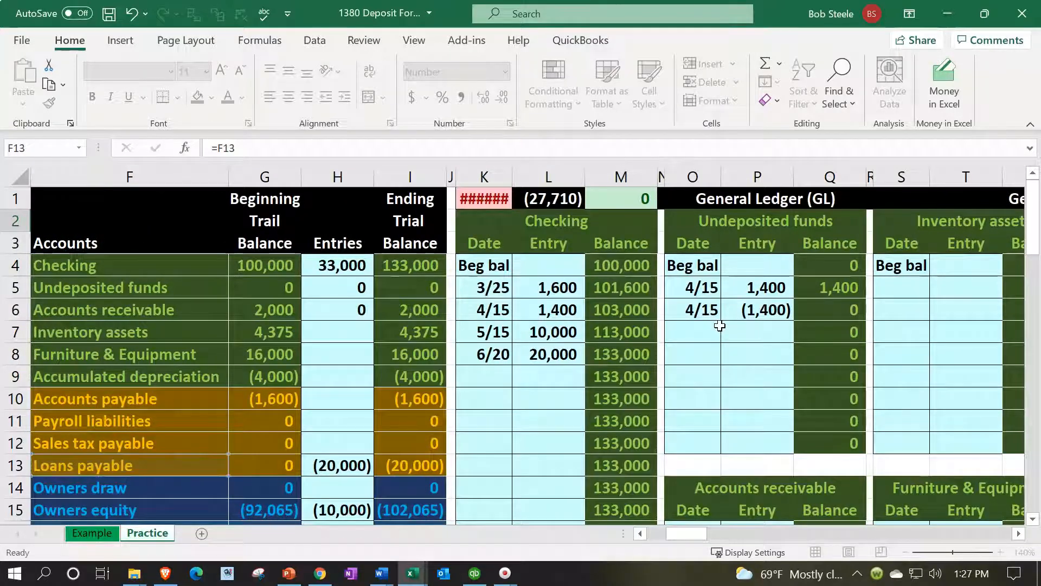
Enter the date 6/20 in AE5 of the Loans payable ledger
{"action": "key", "text": "Right"}
{"action": "key", "text": "Right"}
{"action": "key", "text": "Right"}
{"action": "key", "text": "Right"}
{"action": "key", "text": "Down"}
{"action": "key", "text": "Down"}
{"action": "key", "text": "Left"}
{"action": "key", "text": "Left"}
{"action": "key", "text": "Left"}
{"action": "key", "text": "Left"}
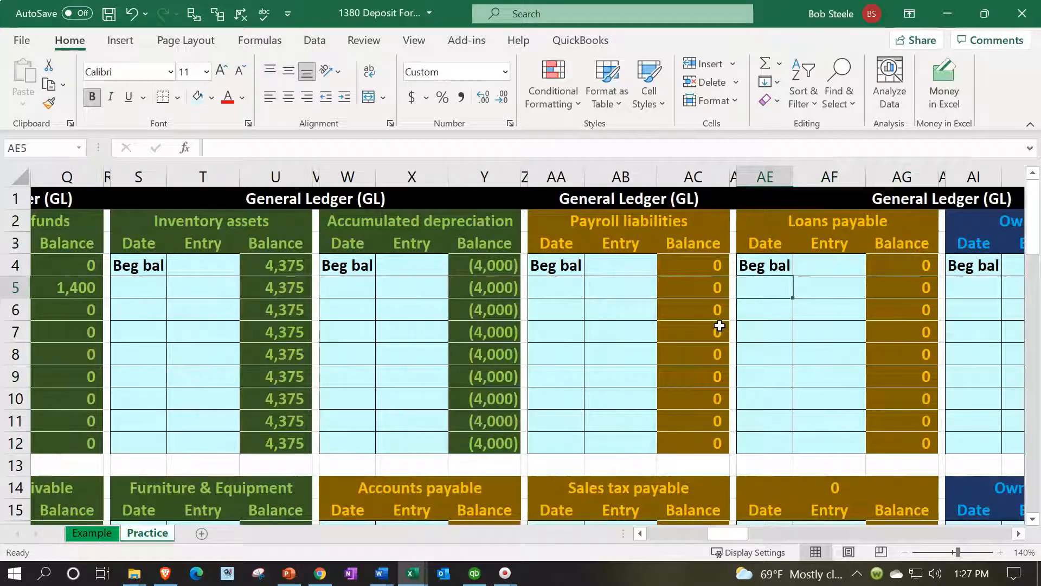
{"action": "type", "text": "6/20"}
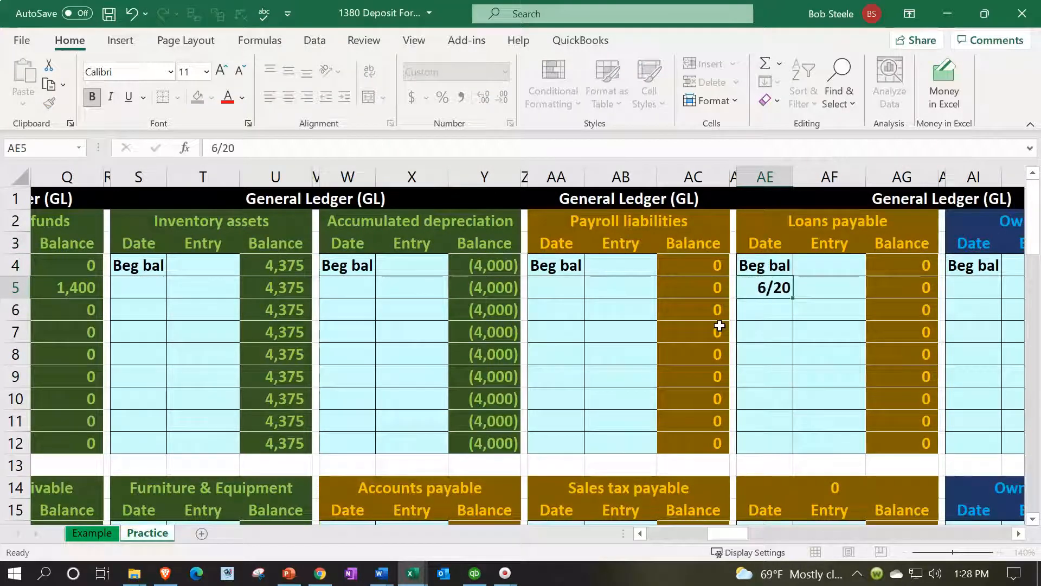
{"action": "key", "text": "Tab"}
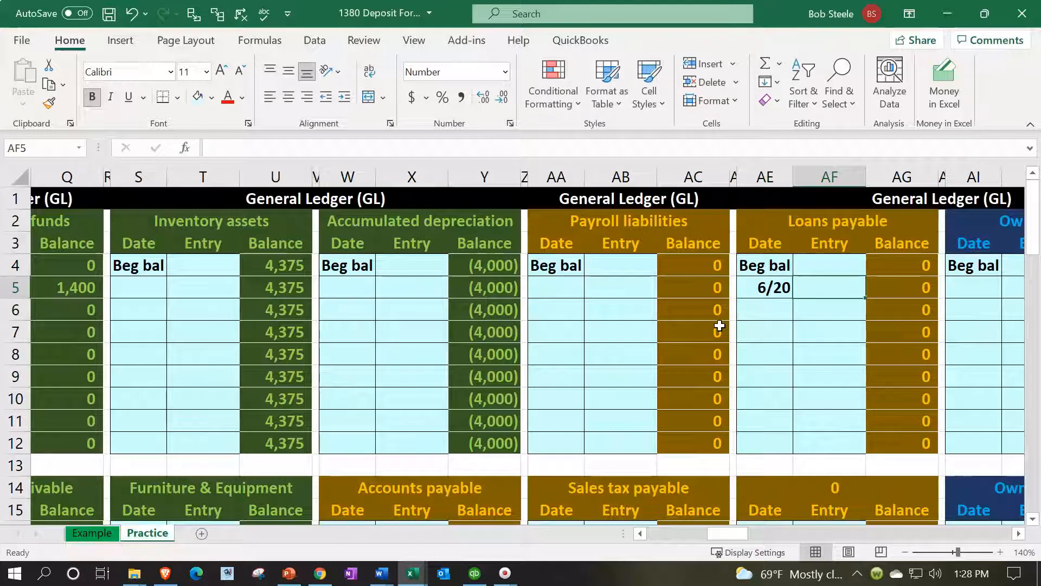
Link the 6/20 entry in AF5 of the Loans payable ledger to the journal's Loans payable credit in D21
{"action": "type", "text": "="}
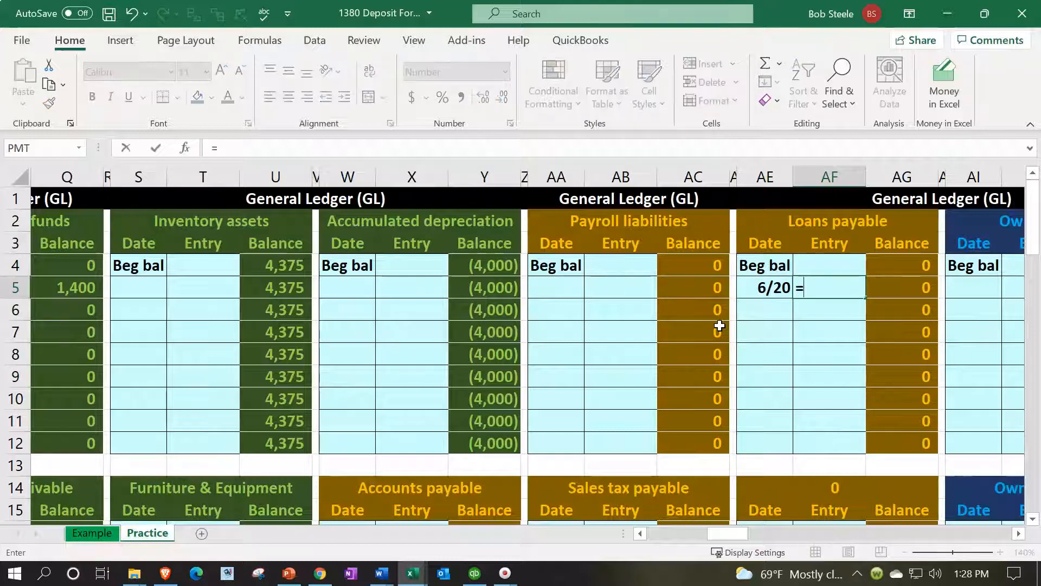
{"action": "key", "text": "Left"}
{"action": "key", "text": "Left"}
{"action": "key", "text": "Left"}
{"action": "key", "text": "Left"}
{"action": "key", "text": "Left"}
{"action": "key", "text": "Left"}
{"action": "key", "text": "Left"}
{"action": "key", "text": "Left"}
{"action": "key", "text": "Left"}
{"action": "key", "text": "Left"}
{"action": "key", "text": "Left"}
{"action": "key", "text": "Left"}
{"action": "key", "text": "Left"}
{"action": "key", "text": "Left"}
{"action": "key", "text": "Left"}
{"action": "key", "text": "Left"}
{"action": "key", "text": "Left"}
{"action": "key", "text": "Left"}
{"action": "key", "text": "Left"}
{"action": "key", "text": "Left"}
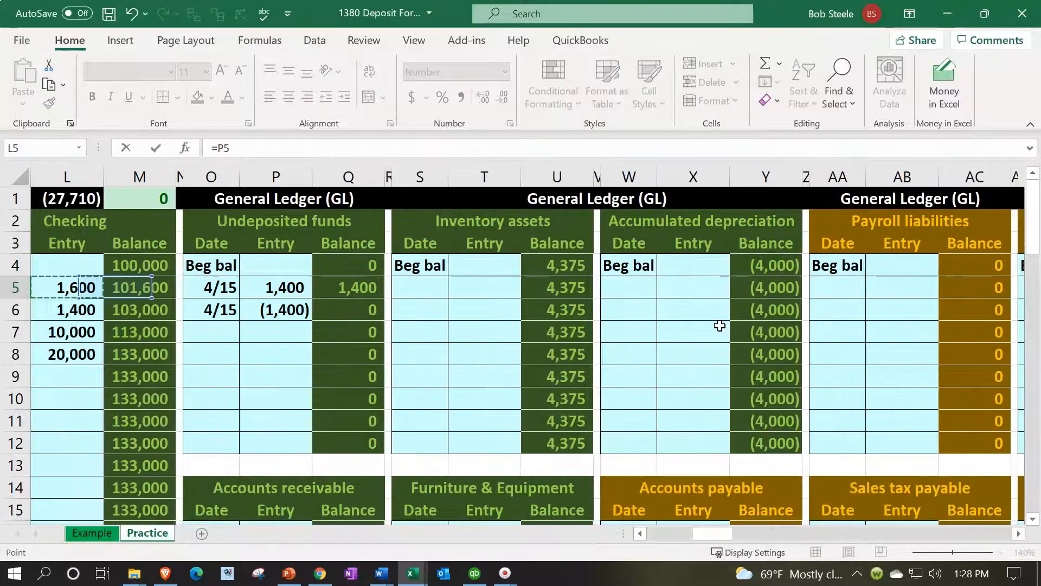
{"action": "key", "text": "Down"}
{"action": "key", "text": "Down"}
{"action": "key", "text": "Down"}
{"action": "key", "text": "Down"}
{"action": "key", "text": "Down"}
{"action": "key", "text": "Down"}
{"action": "key", "text": "Down"}
{"action": "key", "text": "Down"}
{"action": "key", "text": "Down"}
{"action": "key", "text": "Down"}
{"action": "key", "text": "Down"}
{"action": "key", "text": "Down"}
{"action": "key", "text": "Down"}
{"action": "key", "text": "Down"}
{"action": "key", "text": "Down"}
{"action": "key", "text": "Down"}
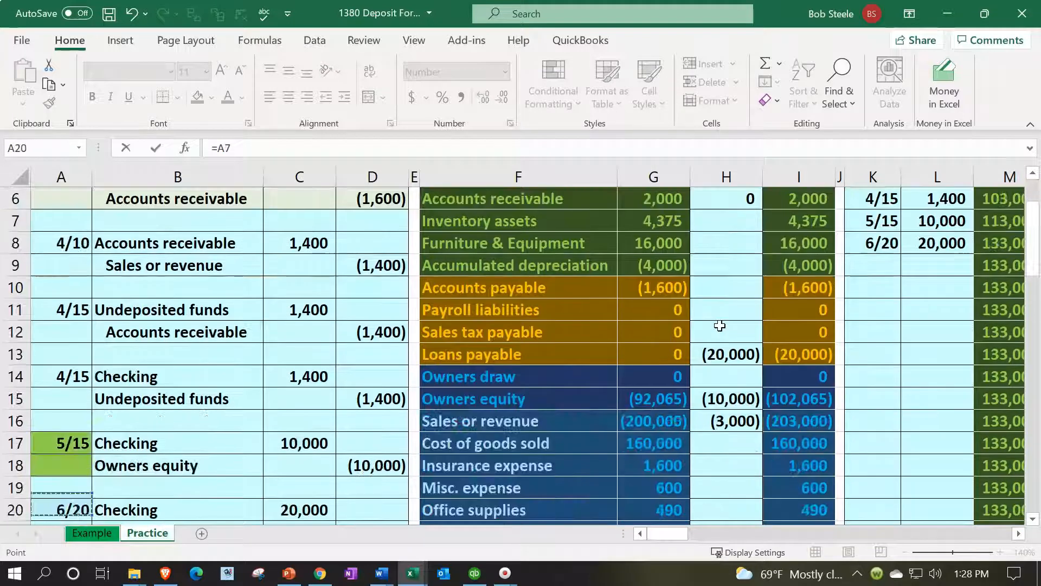
{"action": "key", "text": "Right"}
{"action": "key", "text": "Right"}
{"action": "key", "text": "Right"}
{"action": "key", "text": "Down"}
{"action": "key", "text": "Up"}
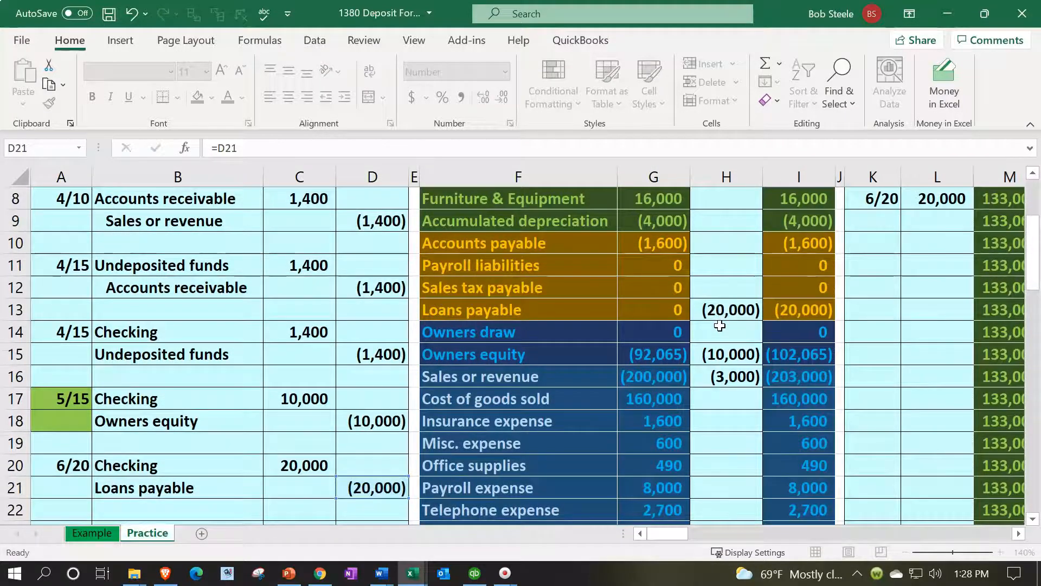
{"action": "key", "text": "Return"}
Examine which ledger ending balances are summed by the check formula in K1 above the Checking ledger
{"action": "key", "text": "Up"}
{"action": "key", "text": "Up"}
{"action": "key", "text": "Up"}
{"action": "key", "text": "Up"}
{"action": "key", "text": "Up"}
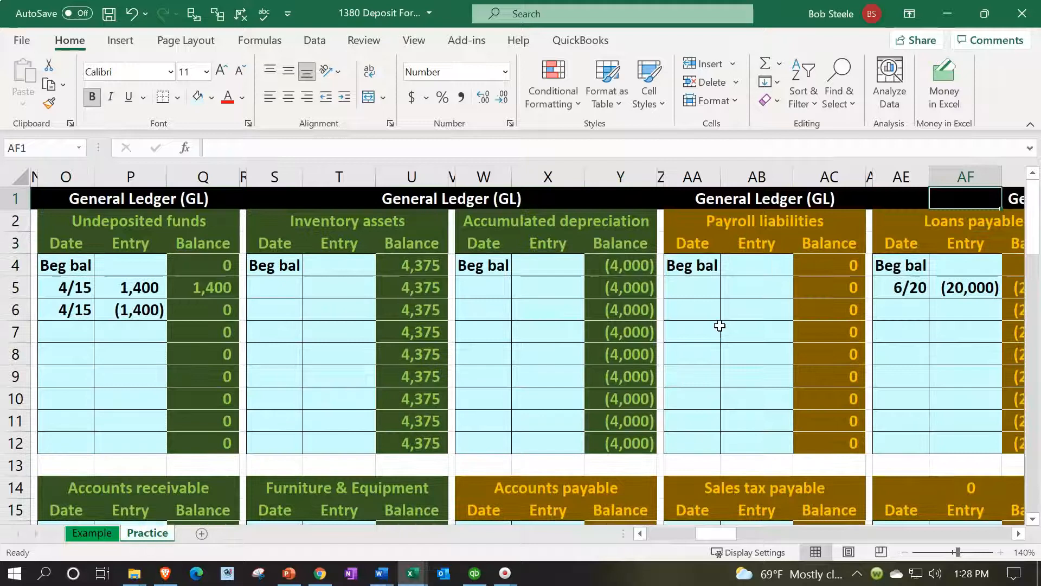
{"action": "key", "text": "Left"}
{"action": "key", "text": "Left"}
{"action": "key", "text": "Left"}
{"action": "key", "text": "Left"}
{"action": "key", "text": "Left"}
{"action": "key", "text": "Left"}
{"action": "key", "text": "Left"}
{"action": "key", "text": "Left"}
{"action": "key", "text": "Left"}
{"action": "key", "text": "Left"}
{"action": "key", "text": "Left"}
{"action": "key", "text": "Left"}
{"action": "key", "text": "Left"}
{"action": "key", "text": "Left"}
{"action": "key", "text": "Left"}
{"action": "key", "text": "Left"}
{"action": "key", "text": "Left"}
{"action": "key", "text": "Left"}
{"action": "key", "text": "Left"}
{"action": "key", "text": "Left"}
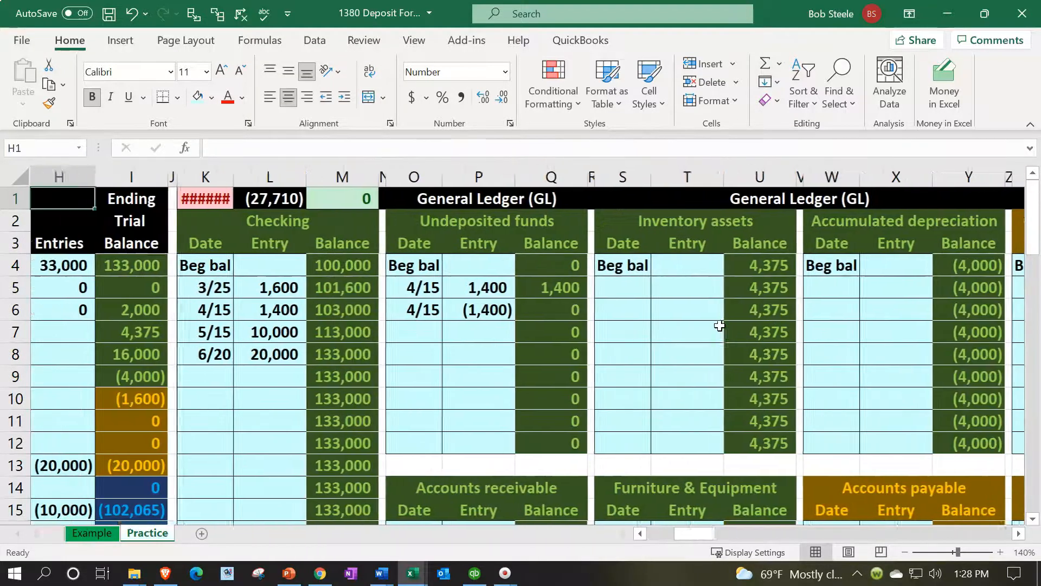
{"action": "key", "text": "Left"}
{"action": "key", "text": "Left"}
{"action": "left_click", "coordinate": [489, 198]}
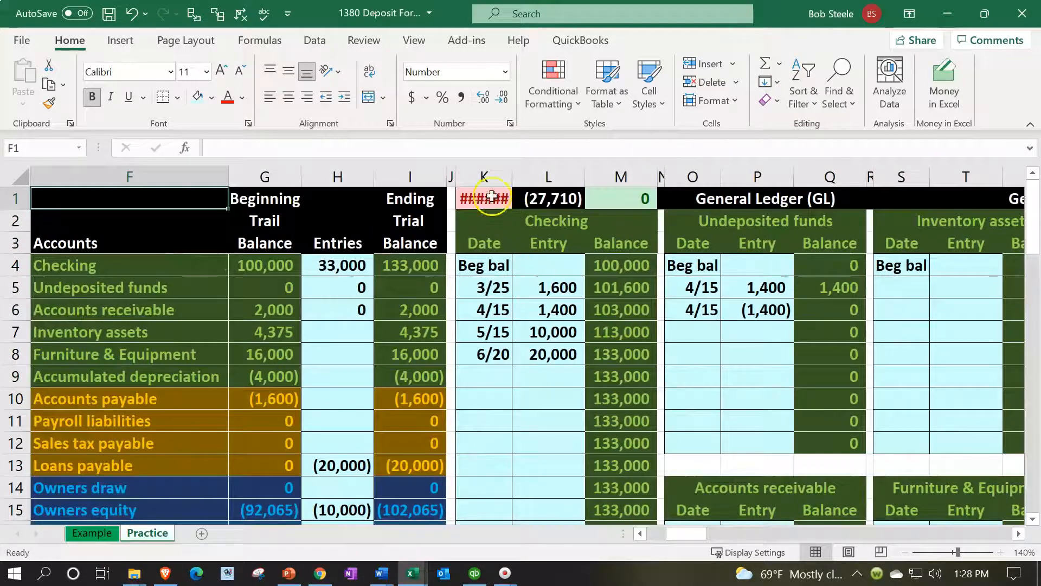
{"action": "double_click", "coordinate": [490, 198]}
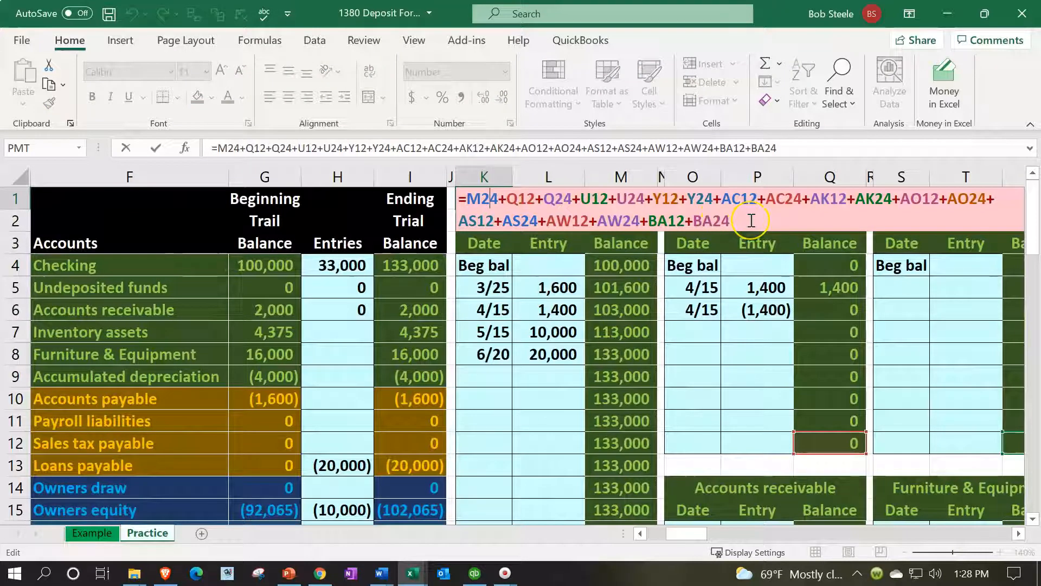
{"action": "key", "text": "Escape"}
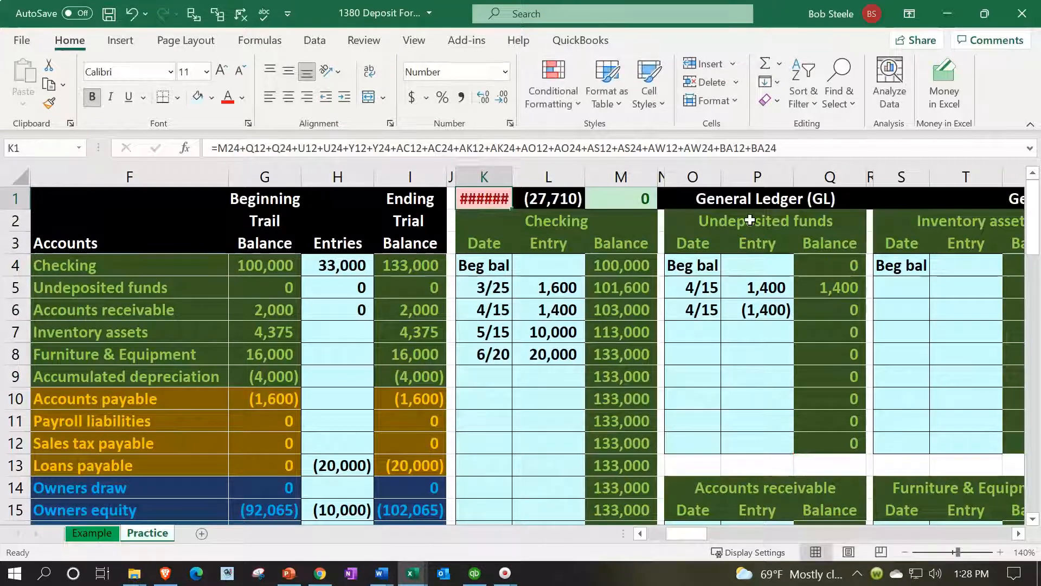
Extend the ledger check formula in K1 by adding the Loans payable ledger's ending balance in AG12
{"action": "left_click", "coordinate": [496, 199]}
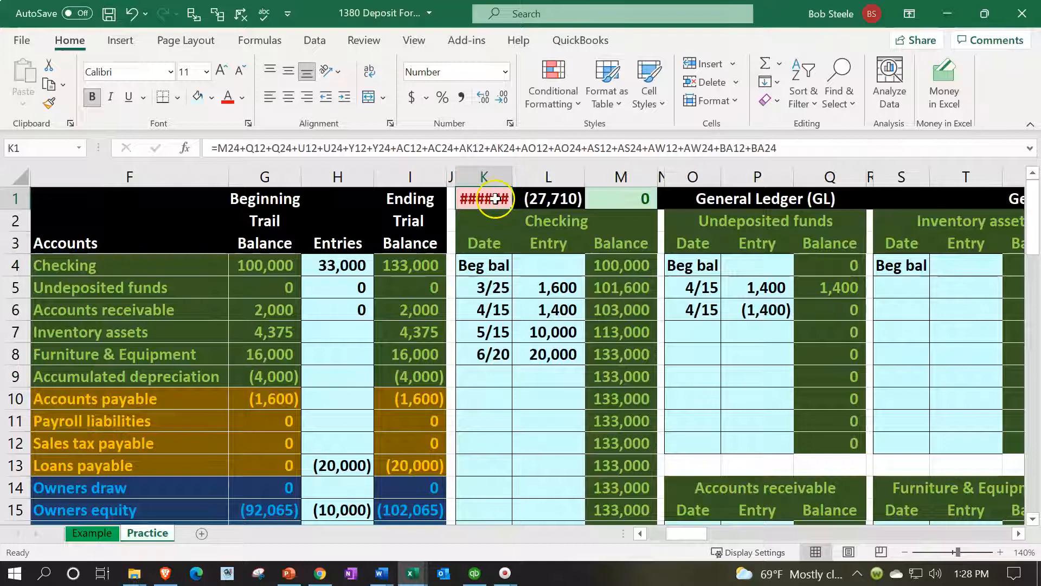
{"action": "double_click", "coordinate": [496, 199]}
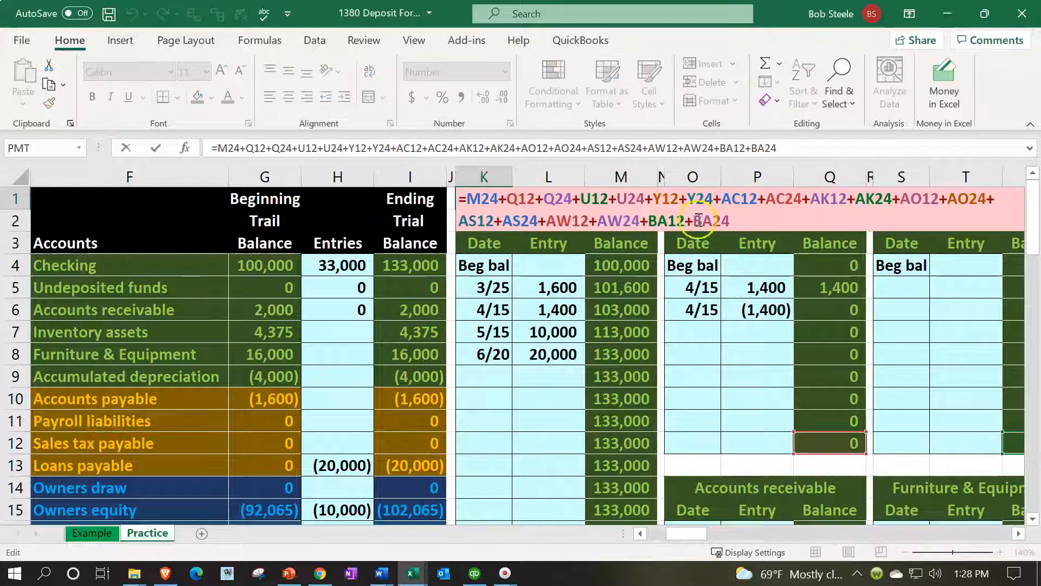
{"action": "type", "text": "+"}
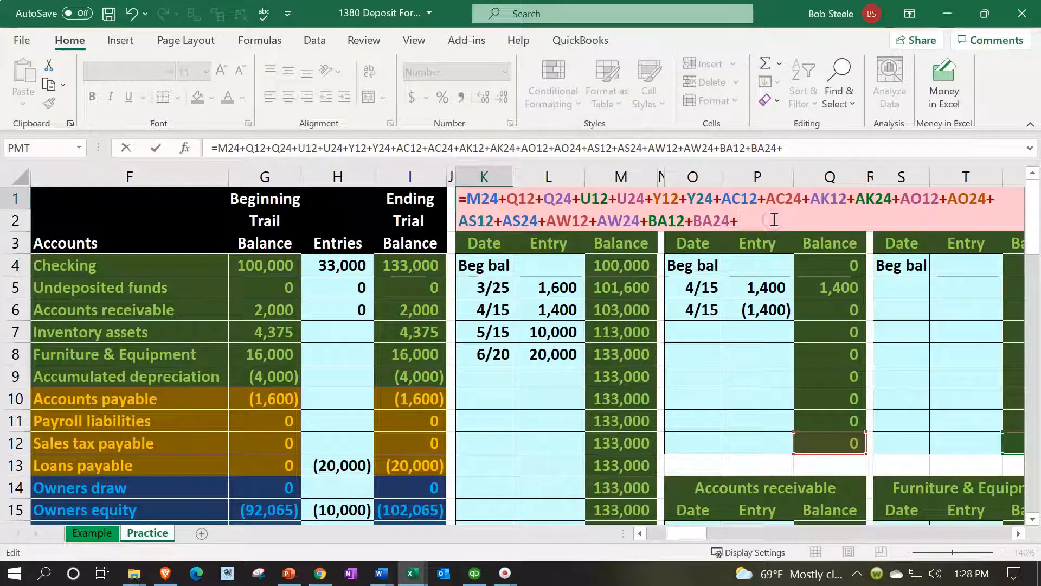
{"action": "key", "text": "Right"}
{"action": "key", "text": "Right"}
{"action": "key", "text": "Right"}
{"action": "key", "text": "Right"}
{"action": "key", "text": "Right"}
{"action": "key", "text": "Right"}
{"action": "key", "text": "Right"}
{"action": "key", "text": "Right"}
{"action": "key", "text": "Right"}
{"action": "key", "text": "Right"}
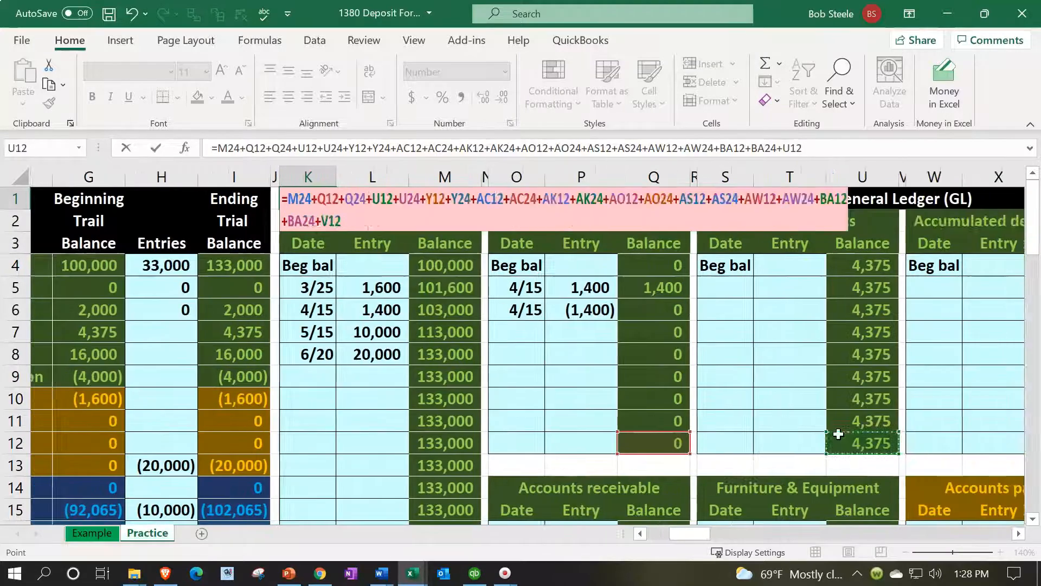
{"action": "key", "text": "Right"}
{"action": "key", "text": "Right"}
{"action": "key", "text": "Right"}
{"action": "key", "text": "Right"}
{"action": "key", "text": "Right"}
{"action": "key", "text": "Right"}
{"action": "key", "text": "Right"}
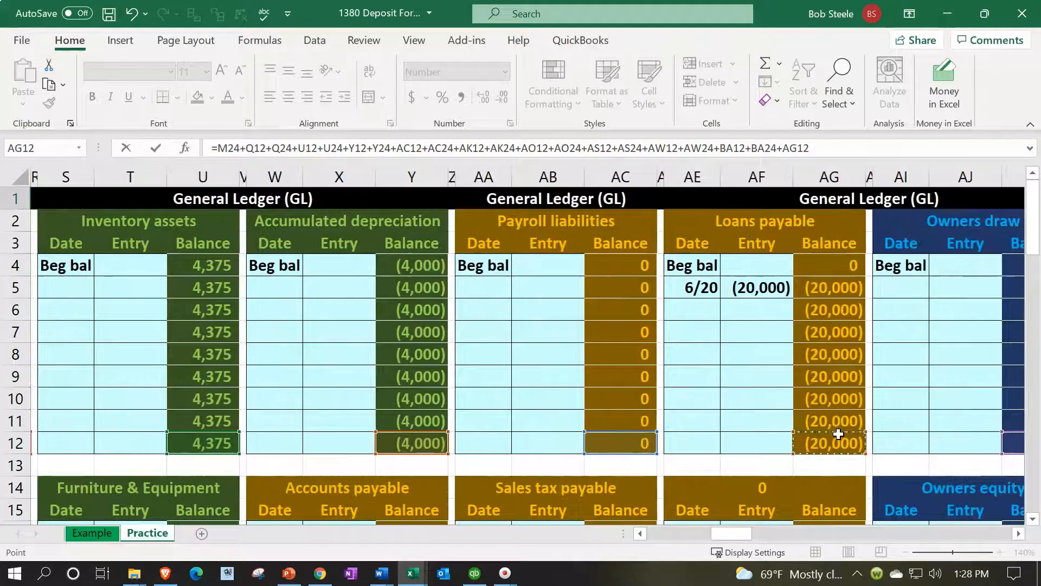
{"action": "left_click", "coordinate": [839, 139]}
{"action": "scroll", "coordinate": [844, 302], "scroll_direction": "down", "scroll_amount": 4}
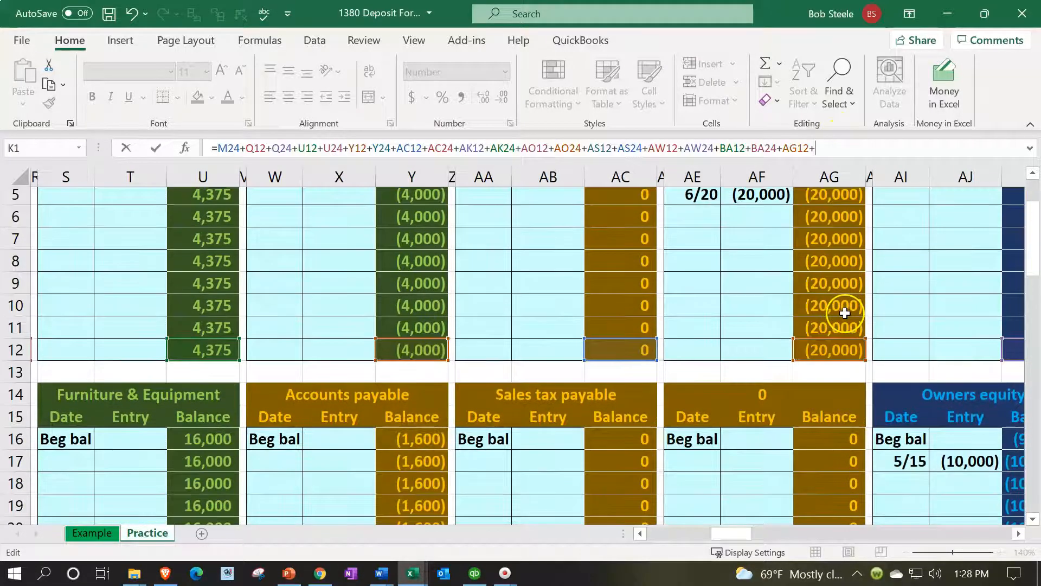
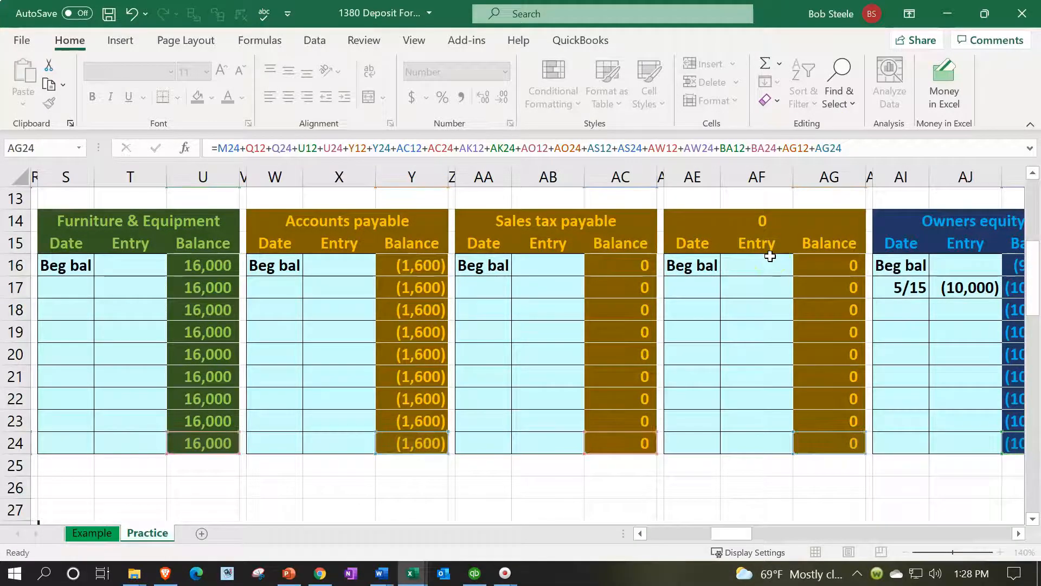
Commit the extended ledger check formula in K1 and inspect the check cell above the Checking ledger
{"action": "key", "text": "Return"}
{"action": "key", "text": "ctrl+Home"}
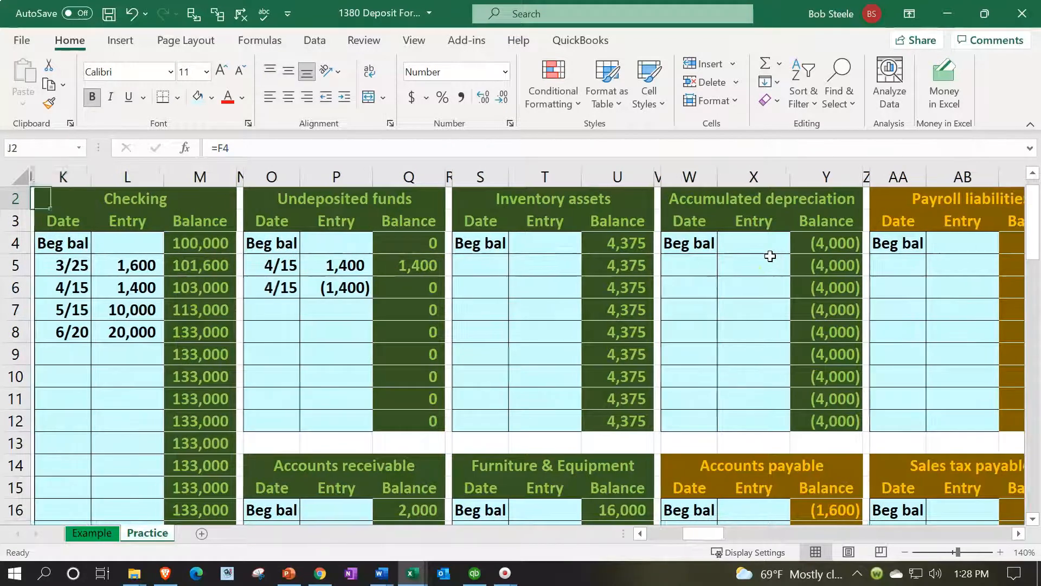
{"action": "key", "text": "Right"}
{"action": "key", "text": "Right"}
{"action": "key", "text": "Right"}
{"action": "key", "text": "Right"}
{"action": "key", "text": "Right"}
{"action": "key", "text": "Right"}
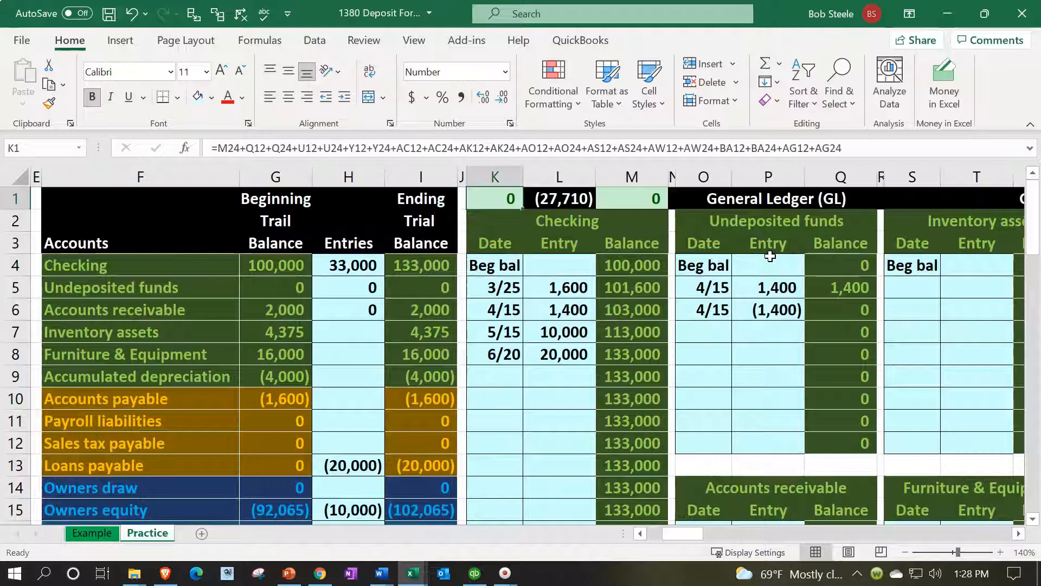
{"action": "key", "text": "Left"}
{"action": "key", "text": "Left"}
{"action": "key", "text": "Left"}
{"action": "key", "text": "Left"}
{"action": "key", "text": "Left"}
{"action": "key", "text": "Left"}
{"action": "key", "text": "Left"}
{"action": "key", "text": "Left"}
{"action": "key", "text": "Left"}
{"action": "key", "text": "Left"}
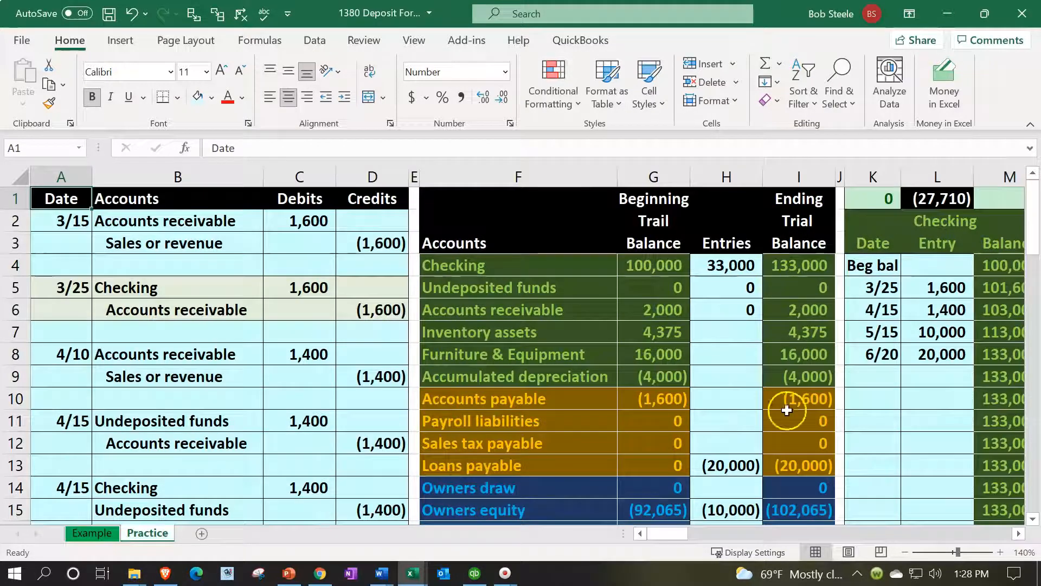
Review the Loans payable and Owners equity rows of the trial balance alongside the 5/15 and 6/20 journal entries
{"action": "scroll", "coordinate": [723, 425], "scroll_direction": "down", "scroll_amount": 2}
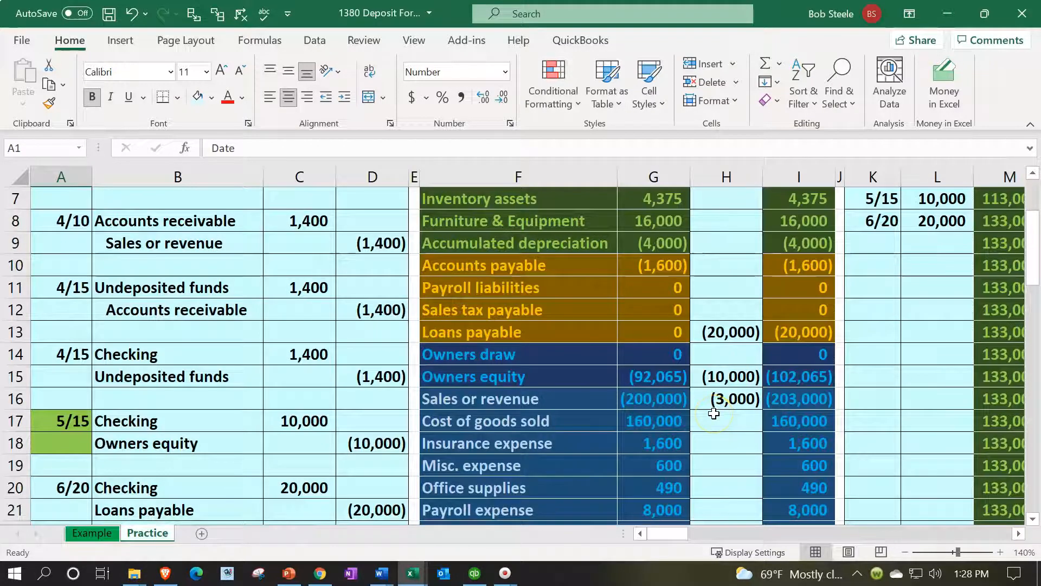
{"action": "scroll", "coordinate": [714, 413], "scroll_direction": "down", "scroll_amount": 1}
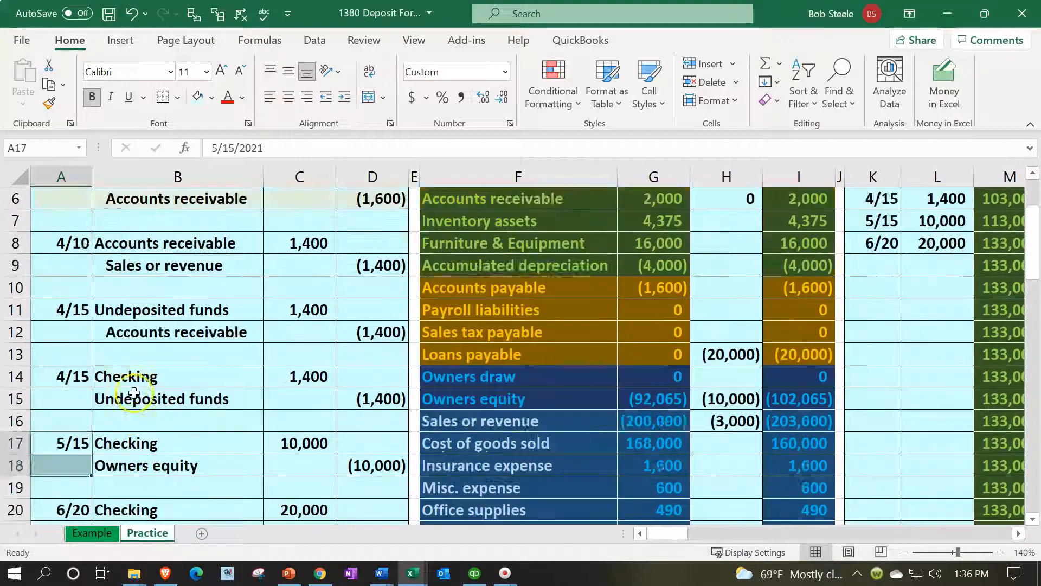
{"action": "scroll", "coordinate": [402, 377], "scroll_direction": "up", "scroll_amount": 2}
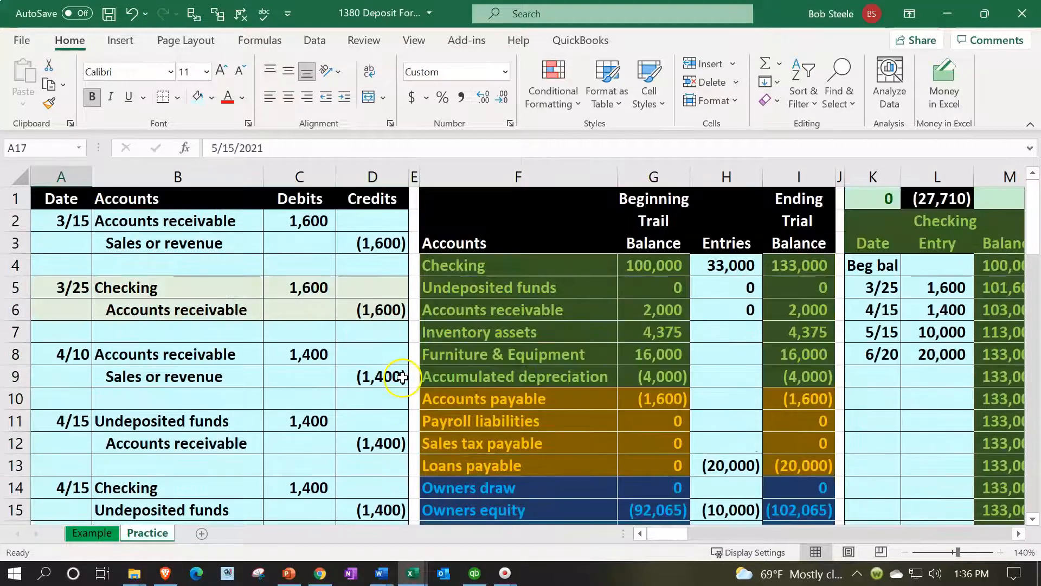
{"action": "scroll", "coordinate": [402, 374], "scroll_direction": "down", "scroll_amount": 2}
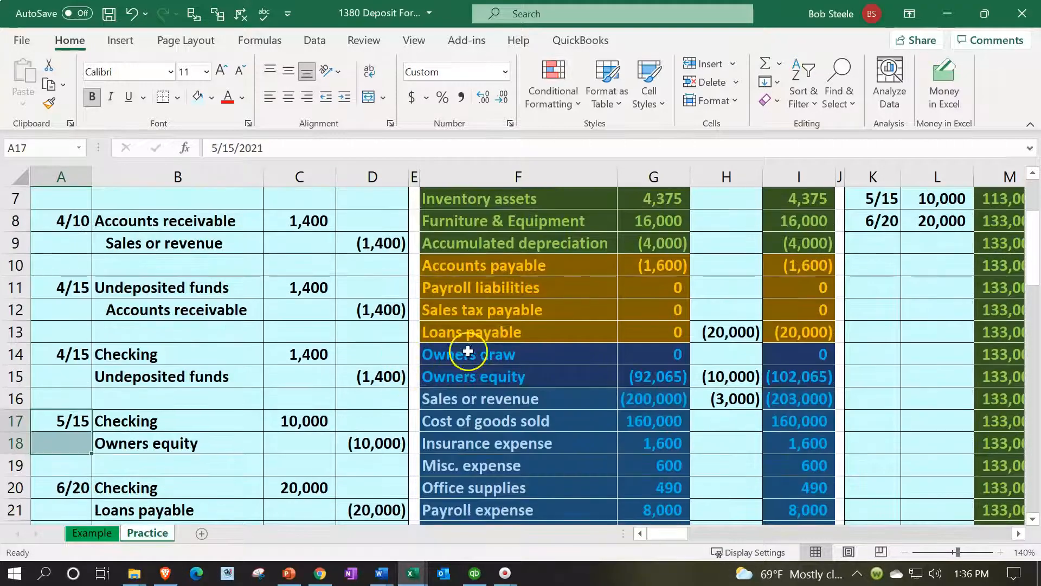
{"action": "left_click_drag", "start_coordinate": [481, 334], "coordinate": [799, 327]}
{"action": "left_click_drag", "start_coordinate": [566, 386], "coordinate": [704, 371]}
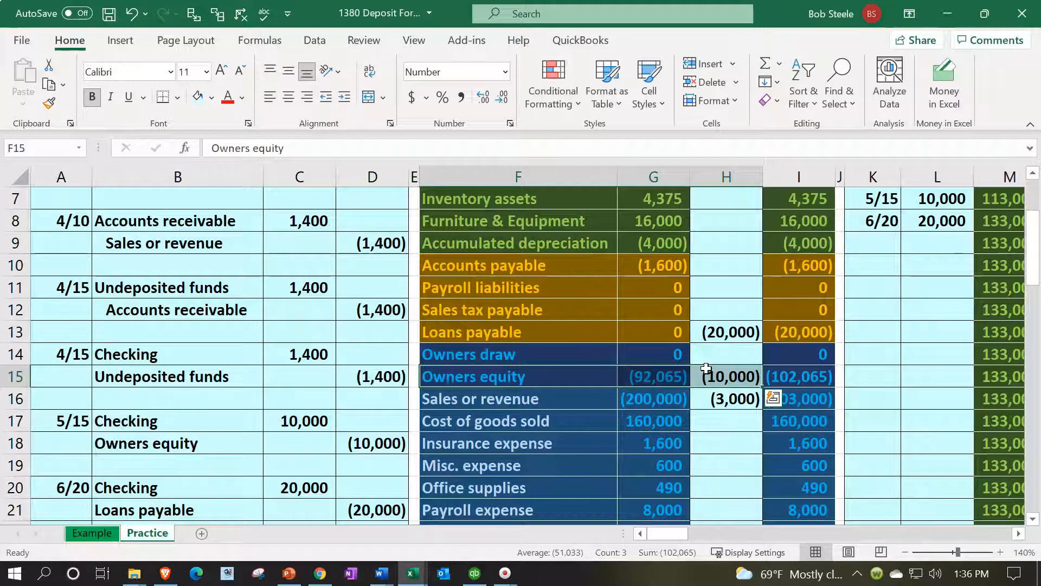
{"action": "scroll", "coordinate": [706, 369], "scroll_direction": "up", "scroll_amount": 2}
{"action": "left_click", "coordinate": [871, 315]}
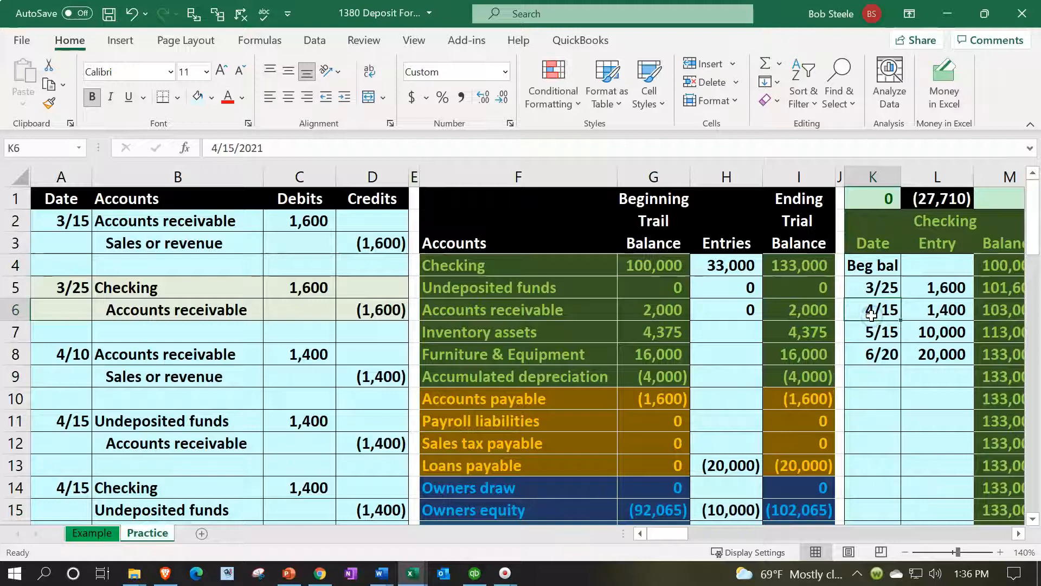
Hide columns J through CB to bring the balance sheet next to the trial balance
{"action": "key", "text": "Right"}
{"action": "key", "text": "Right"}
{"action": "key", "text": "Right"}
{"action": "key", "text": "Right"}
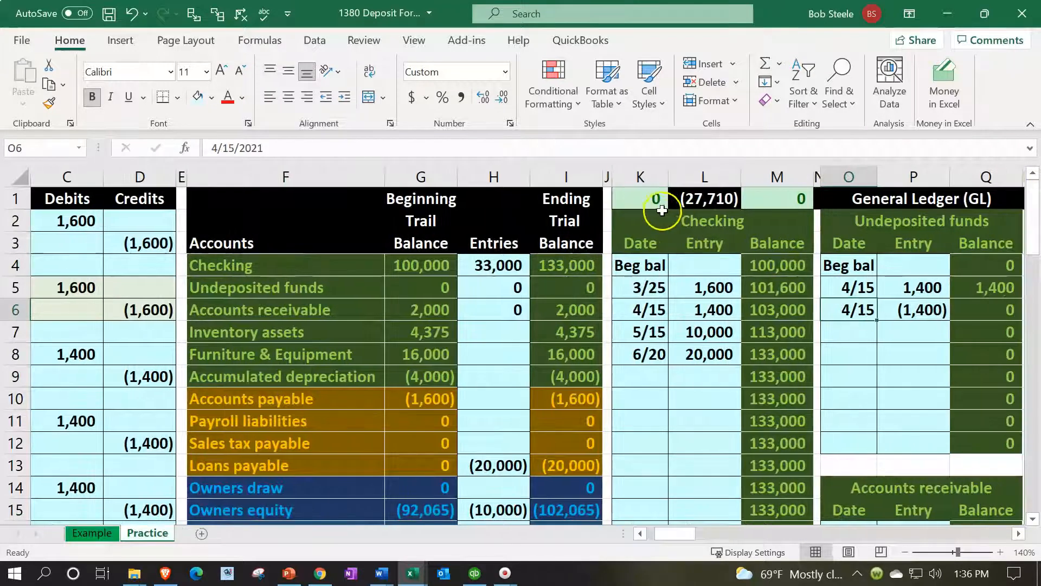
{"action": "left_click", "coordinate": [609, 172]}
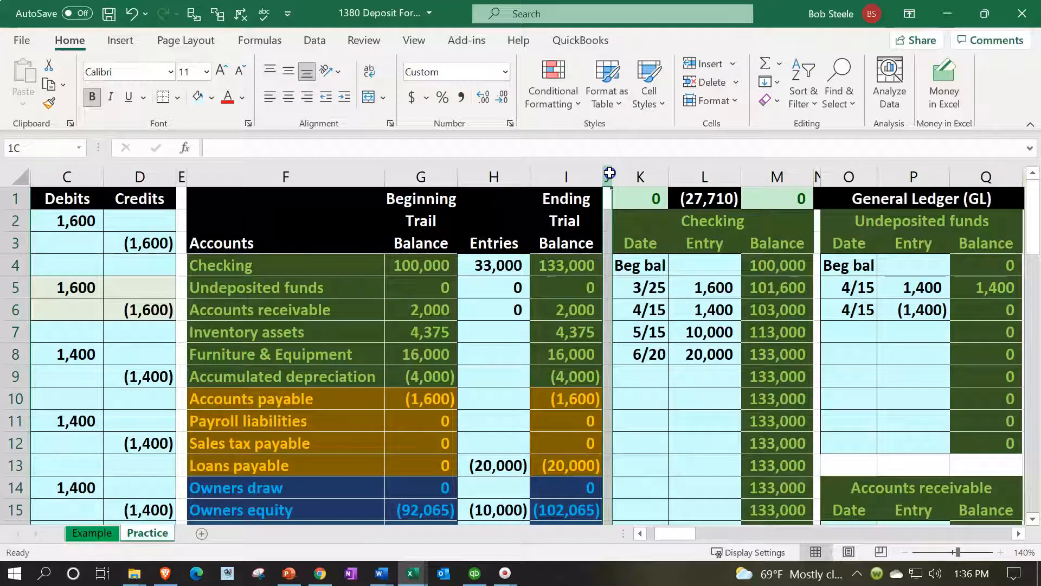
{"action": "left_click_drag", "start_coordinate": [613, 173], "coordinate": [299, 212]}
{"action": "right_click", "coordinate": [268, 269]}
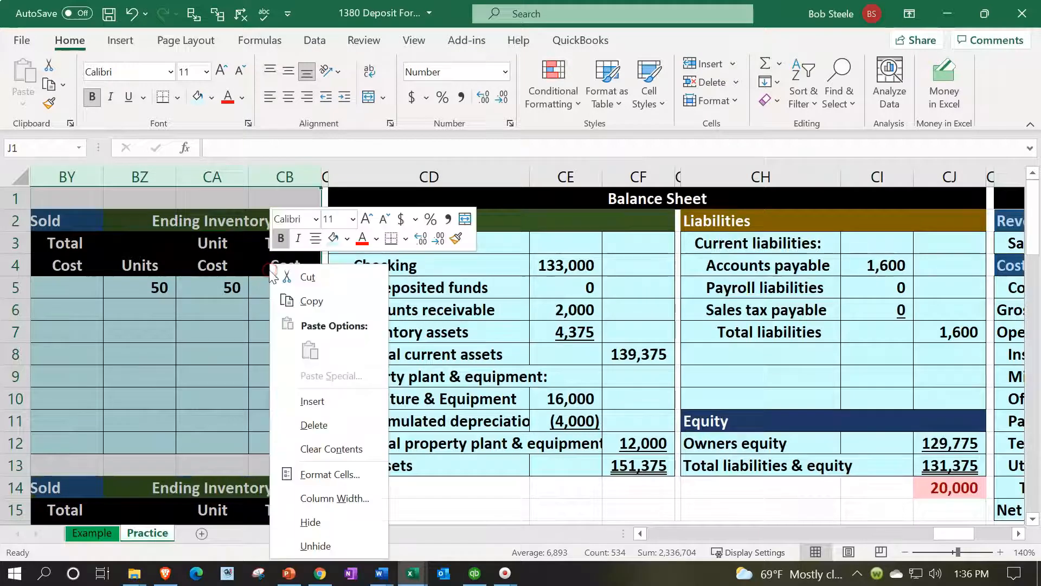
{"action": "left_click", "coordinate": [327, 522]}
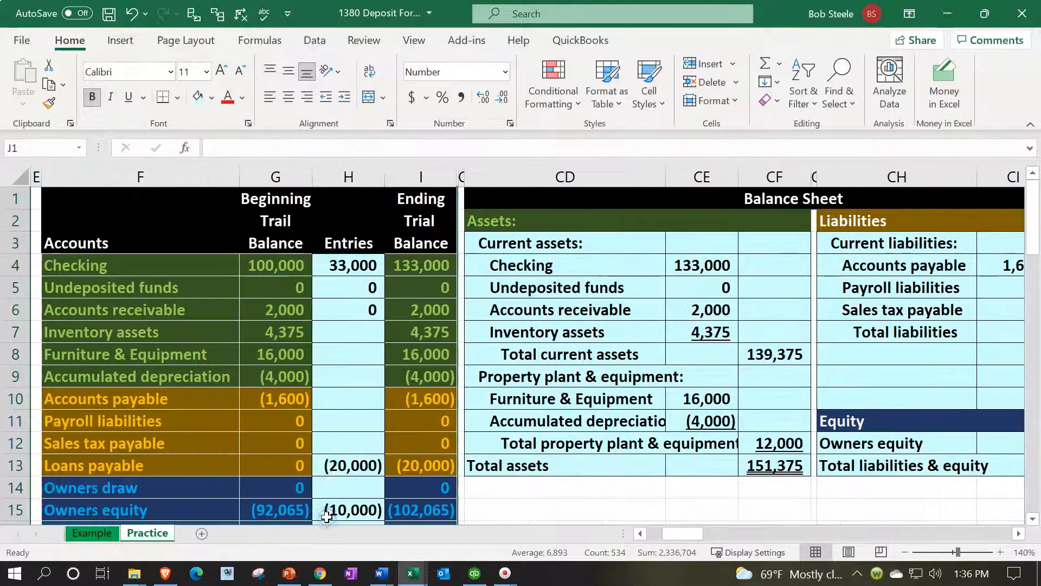
{"action": "left_click", "coordinate": [373, 403]}
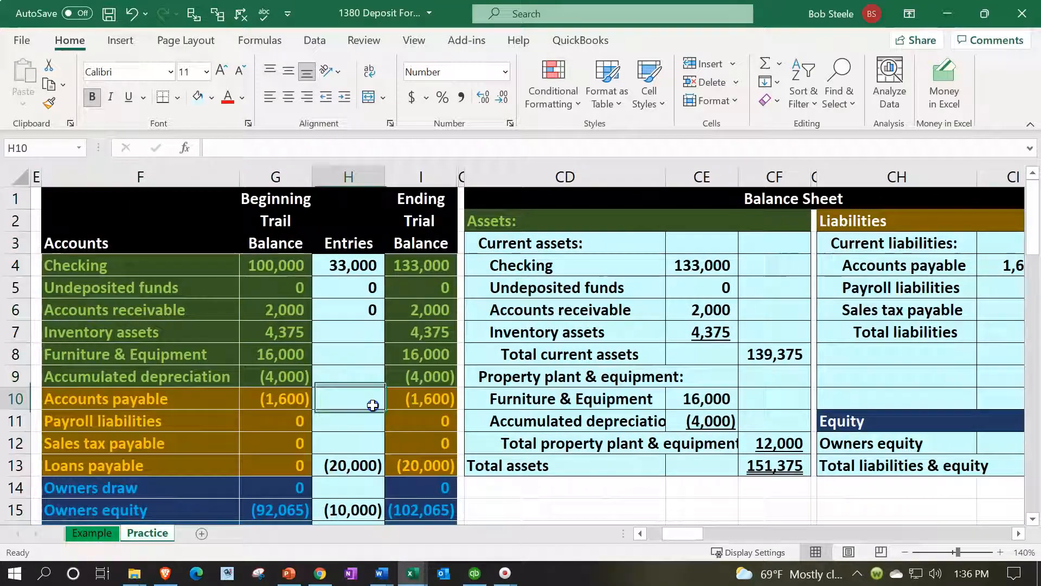
Examine the balance sheet difference in CJ14 and compare it with the Loans payable row of the trial balance
{"action": "left_click", "coordinate": [732, 441]}
{"action": "key", "text": "Right"}
{"action": "key", "text": "Right"}
{"action": "key", "text": "Right"}
{"action": "key", "text": "Right"}
{"action": "key", "text": "Right"}
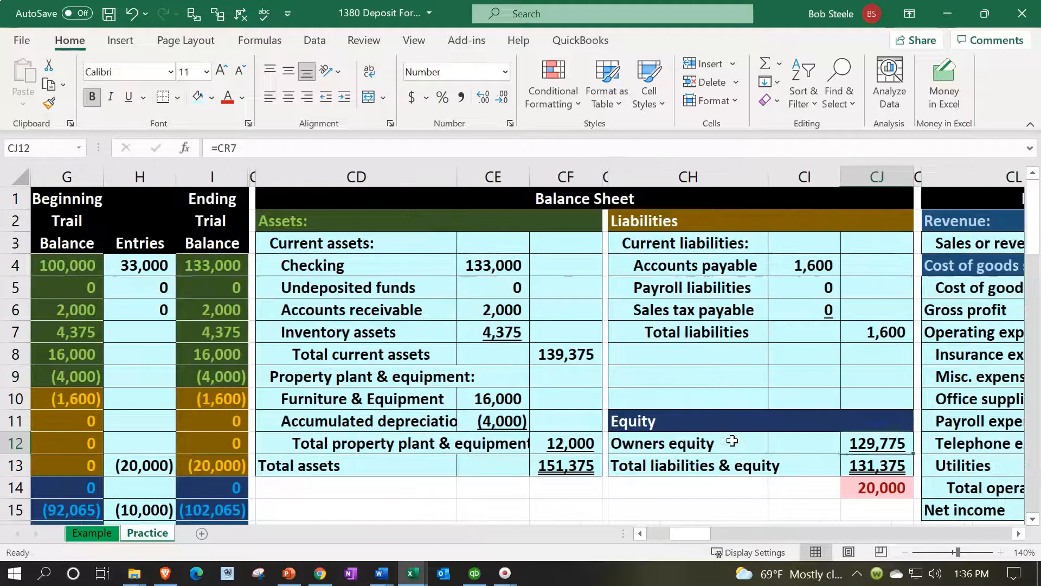
{"action": "key", "text": "Down"}
{"action": "key", "text": "Down"}
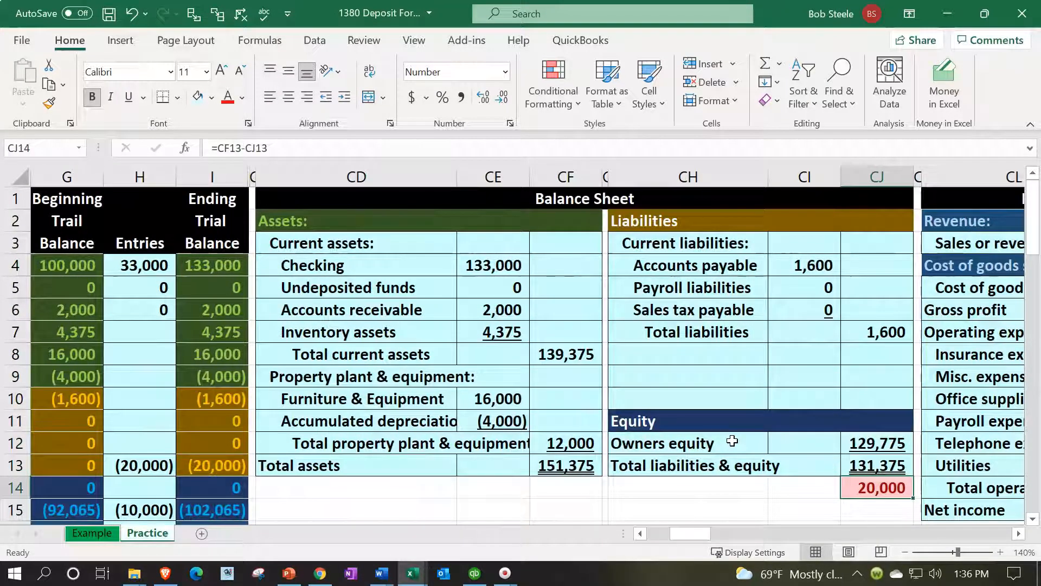
{"action": "key", "text": "Left"}
{"action": "key", "text": "Left"}
{"action": "key", "text": "Left"}
{"action": "key", "text": "Left"}
{"action": "key", "text": "Left"}
{"action": "key", "text": "Left"}
{"action": "key", "text": "Left"}
{"action": "key", "text": "Left"}
{"action": "key", "text": "Left"}
{"action": "key", "text": "Left"}
{"action": "key", "text": "Left"}
{"action": "key", "text": "Left"}
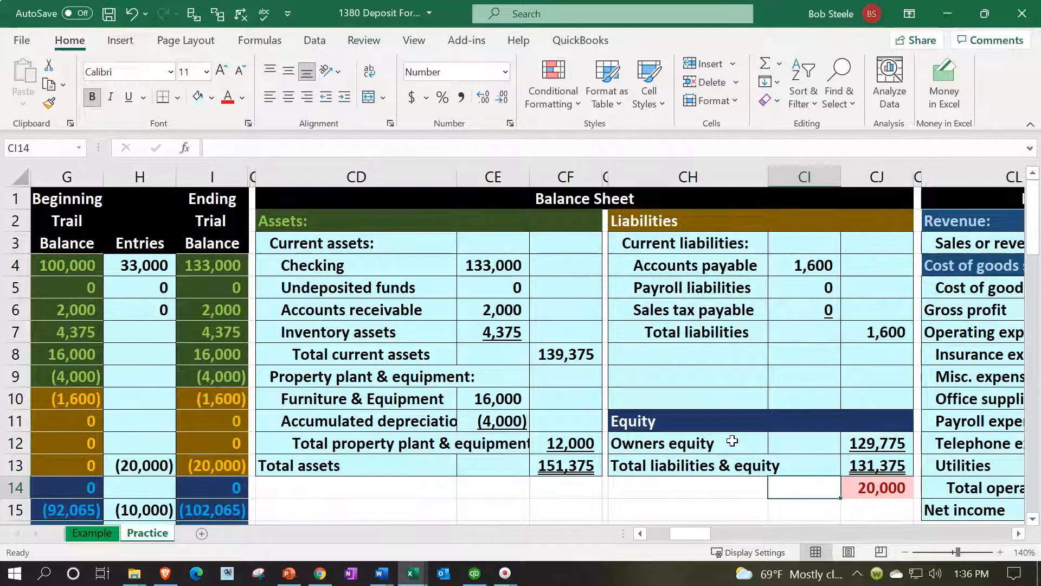
{"action": "key", "text": "Right"}
{"action": "key", "text": "Up"}
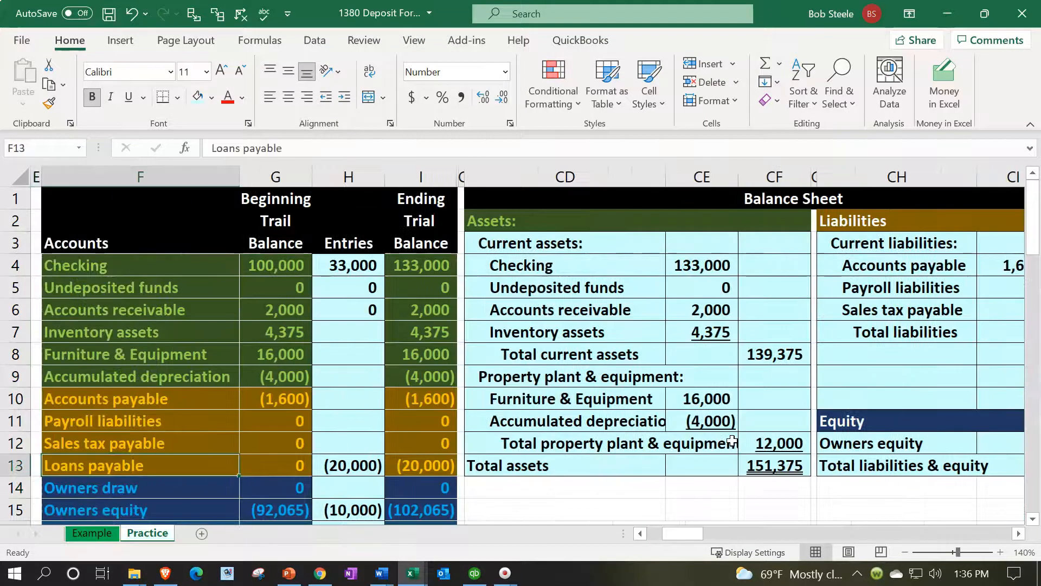
{"action": "key", "text": "Right"}
{"action": "key", "text": "Right"}
{"action": "key", "text": "Right"}
{"action": "key", "text": "Right"}
{"action": "key", "text": "Right"}
{"action": "key", "text": "Right"}
{"action": "key", "text": "Right"}
{"action": "key", "text": "Right"}
{"action": "key", "text": "Right"}
{"action": "key", "text": "Right"}
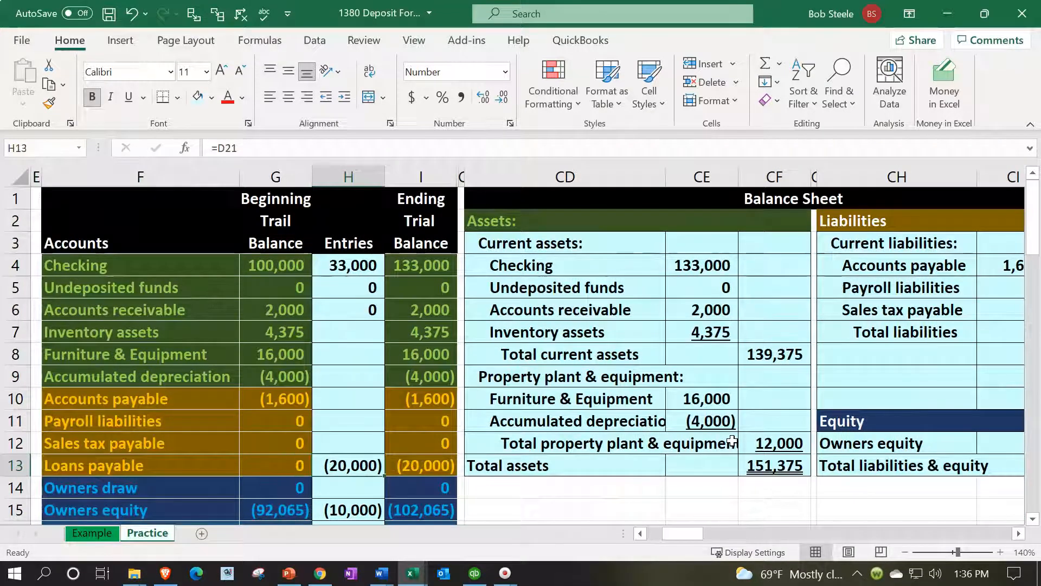
Rename the liabilities subtotal label in CH7 of the balance sheet to "Total current liabilities"
{"action": "key", "text": "Right"}
{"action": "key", "text": "Up"}
{"action": "key", "text": "Up"}
{"action": "key", "text": "Up"}
{"action": "key", "text": "Up"}
{"action": "key", "text": "Up"}
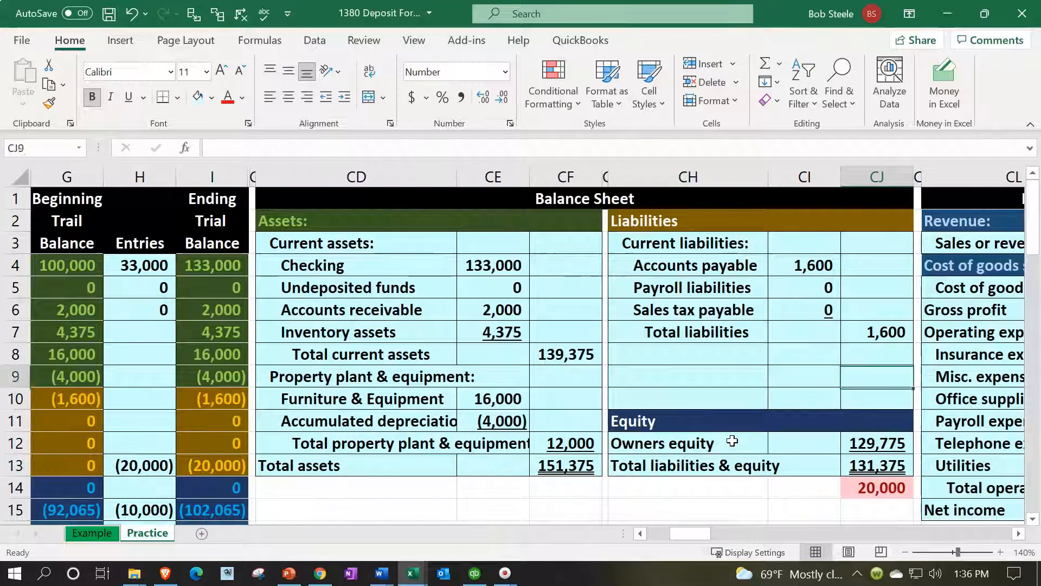
{"action": "key", "text": "Left"}
{"action": "key", "text": "Left"}
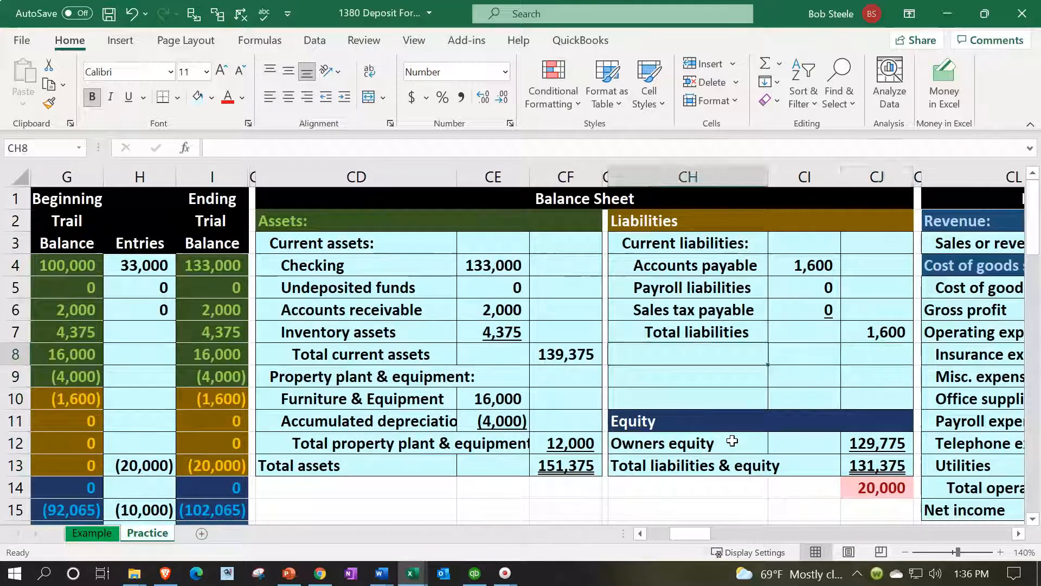
{"action": "key", "text": "Up"}
{"action": "type", "text": "Total cu"}
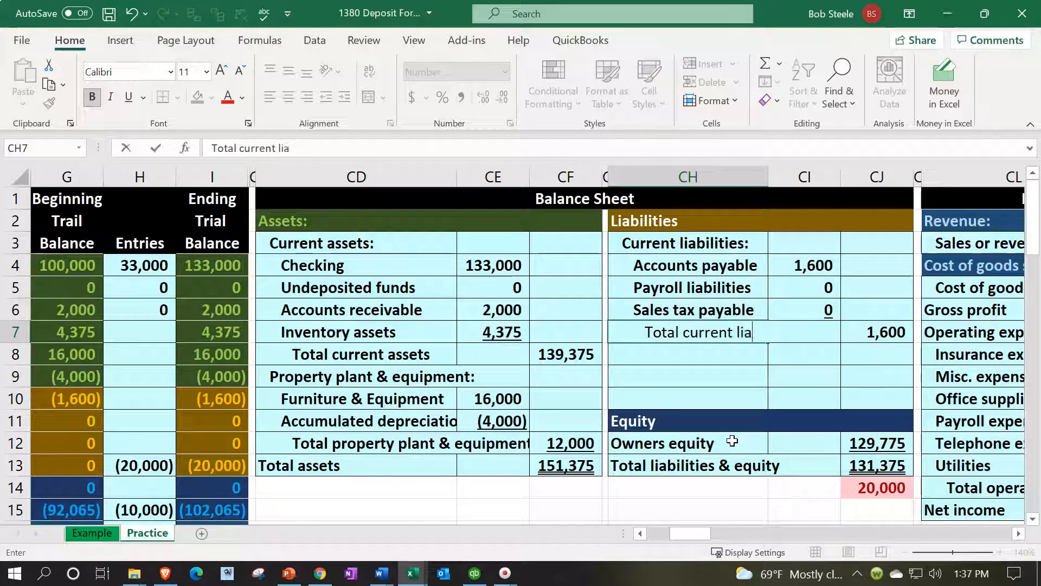
{"action": "type", "text": "rrent liabilities"}
{"action": "key", "text": "Return"}
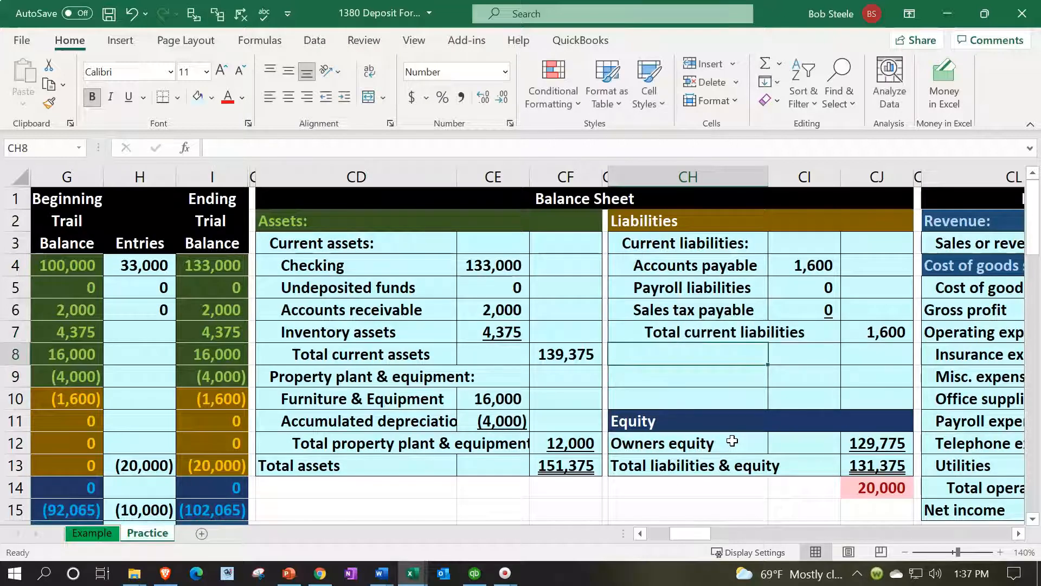
Enter the subheading "Long term liabilities:" in CH8, below the current liabilities subtotal
{"action": "type", "text": "Long term liabilities:"}
{"action": "key", "text": "Return"}
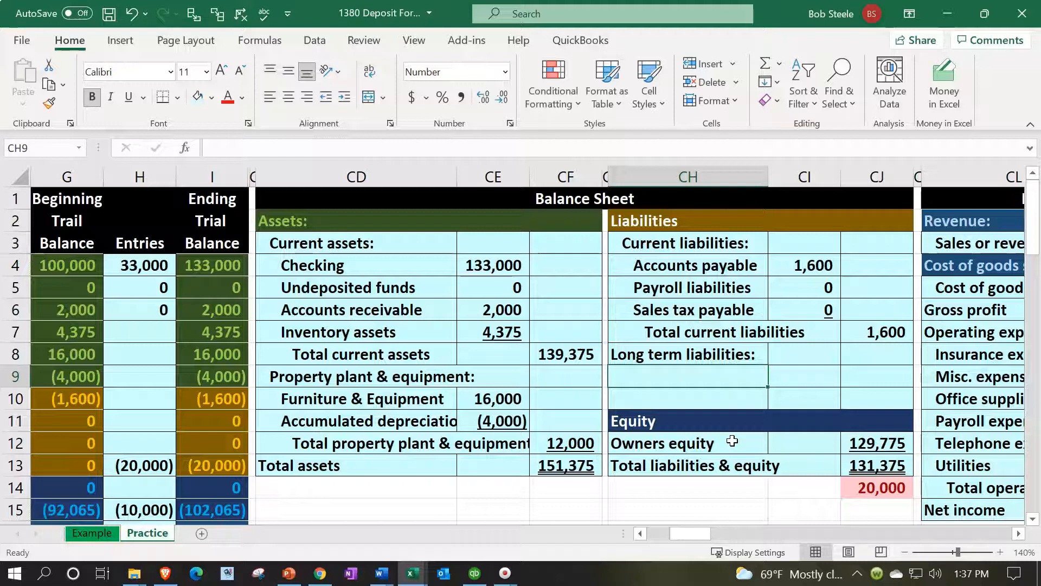
Link CH9 under the long-term liabilities subheading to the Loans payable account name in F13 of the trial balance
{"action": "type", "text": "="}
{"action": "key", "text": "Left"}
{"action": "key", "text": "Left"}
{"action": "key", "text": "Left"}
{"action": "key", "text": "Left"}
{"action": "key", "text": "Left"}
{"action": "key", "text": "Left"}
{"action": "key", "text": "Left"}
{"action": "key", "text": "Left"}
{"action": "key", "text": "Left"}
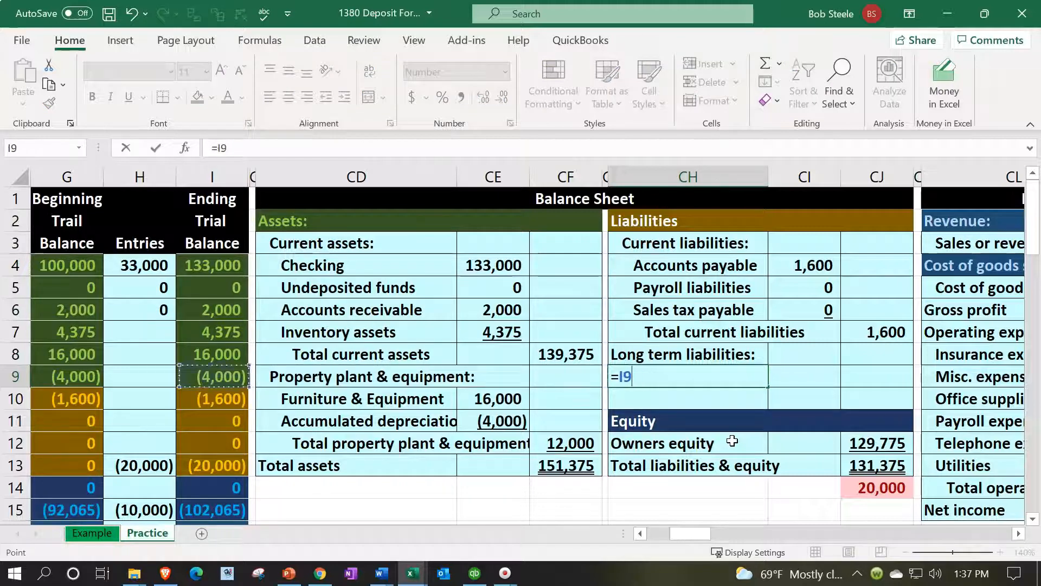
{"action": "key", "text": "Down"}
{"action": "key", "text": "Down"}
{"action": "key", "text": "Down"}
{"action": "key", "text": "Down"}
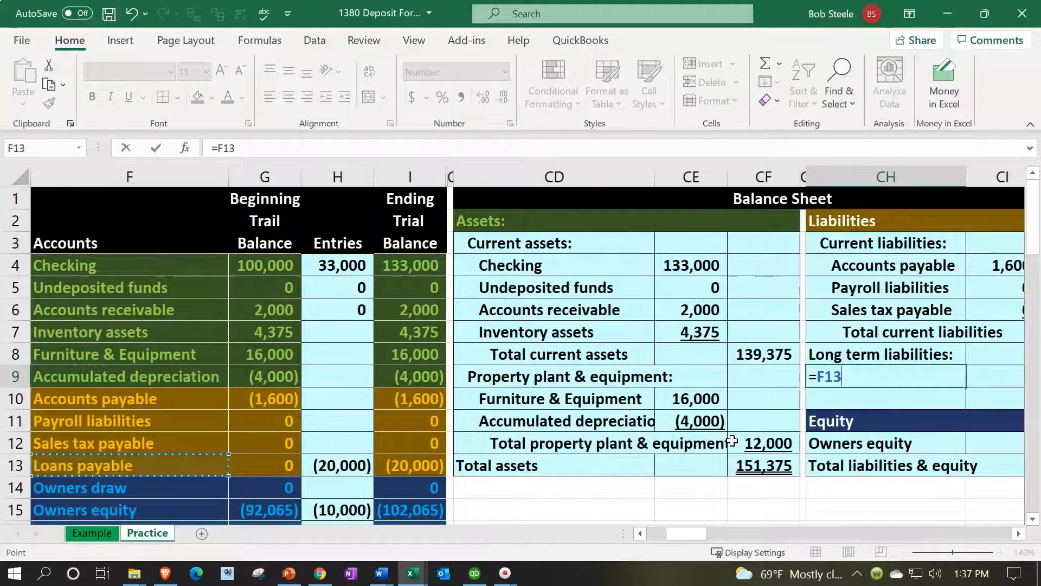
{"action": "key", "text": "Return"}
Enter the Loans payable amount in CJ9 as the negative of its ending trial balance in I13
{"action": "key", "text": "Right"}
{"action": "key", "text": "Right"}
{"action": "key", "text": "Up"}
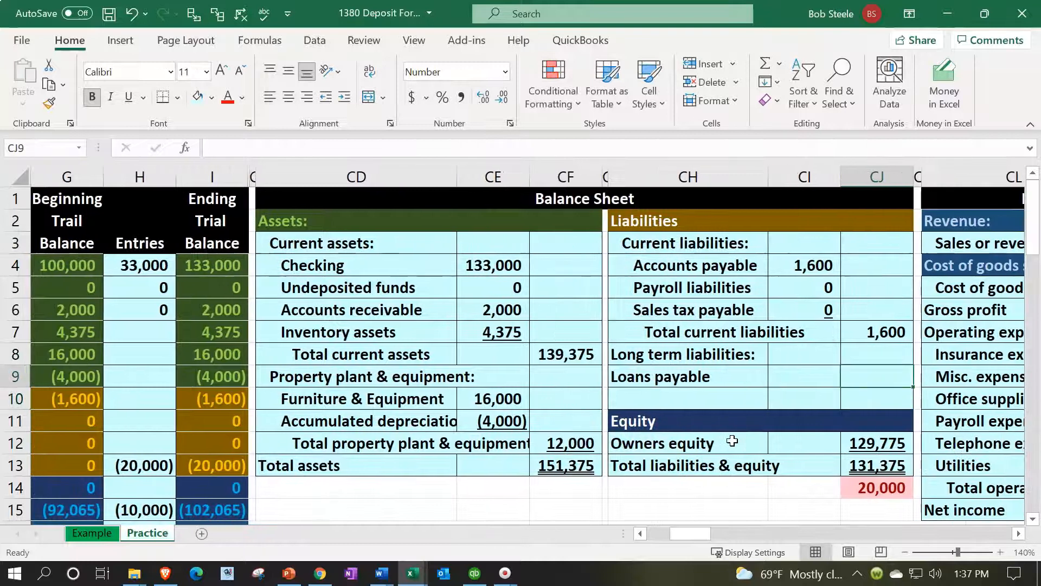
{"action": "type", "text": "-"}
{"action": "key", "text": "Left"}
{"action": "key", "text": "Left"}
{"action": "key", "text": "Left"}
{"action": "key", "text": "Left"}
{"action": "key", "text": "Left"}
{"action": "key", "text": "Left"}
{"action": "key", "text": "Left"}
{"action": "key", "text": "Left"}
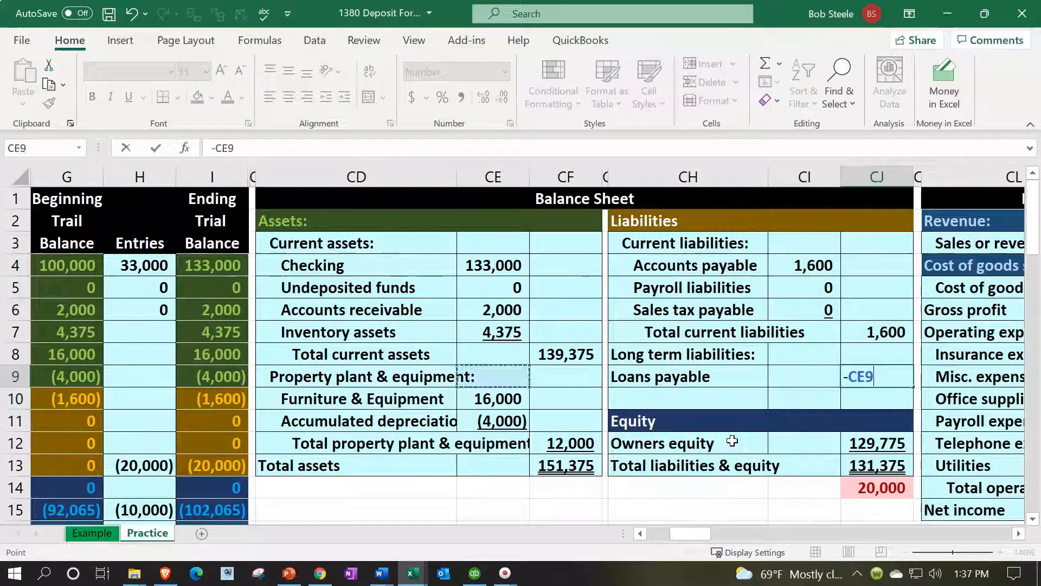
{"action": "key", "text": "Down"}
{"action": "key", "text": "Down"}
{"action": "key", "text": "Down"}
{"action": "key", "text": "Down"}
{"action": "key", "text": "Return"}
{"action": "key", "text": "Up"}
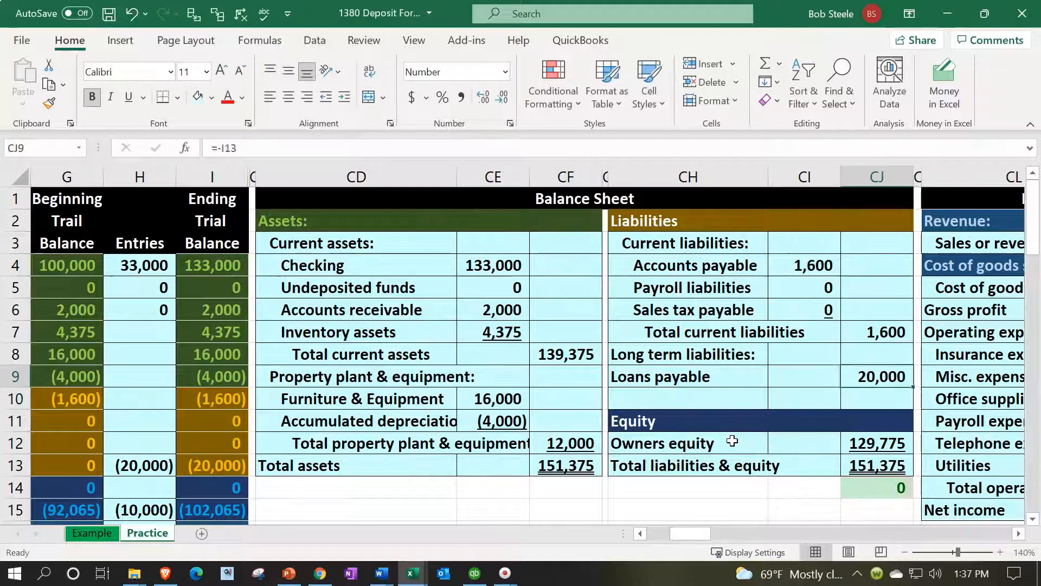
Indent the Loans payable label in CH9 by two levels and the Long term liabilities subheading in CH8 by one
{"action": "key", "text": "Left"}
{"action": "key", "text": "Left"}
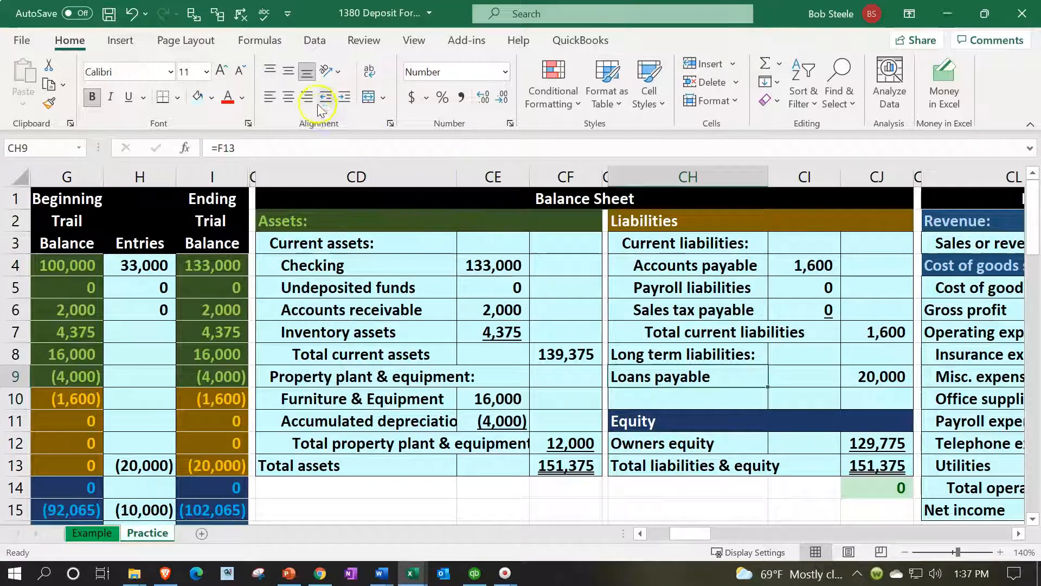
{"action": "left_click", "coordinate": [340, 98]}
{"action": "left_click_drag", "start_coordinate": [657, 358], "coordinate": [659, 369]}
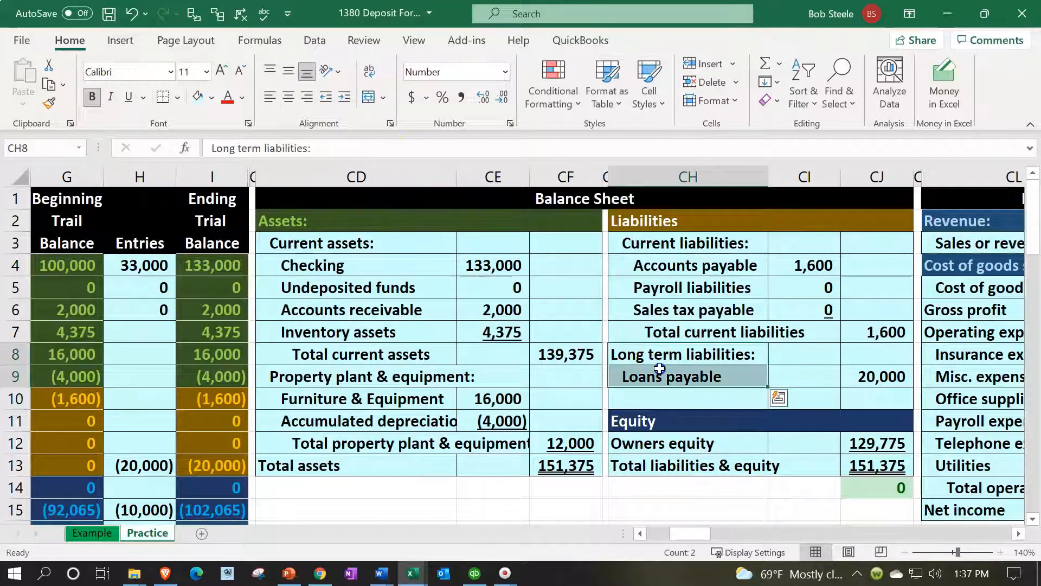
{"action": "left_click", "coordinate": [345, 97]}
Enter the label "Total liabililiites" in CH10, below Loans payable on the balance sheet
{"action": "left_click", "coordinate": [620, 398]}
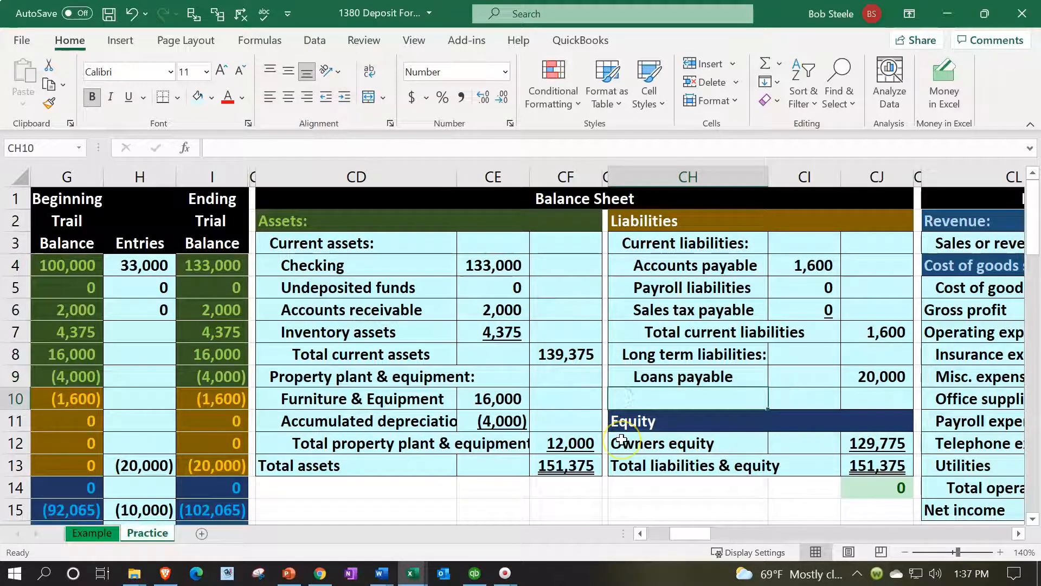
{"action": "type", "text": "Total liabilitites"}
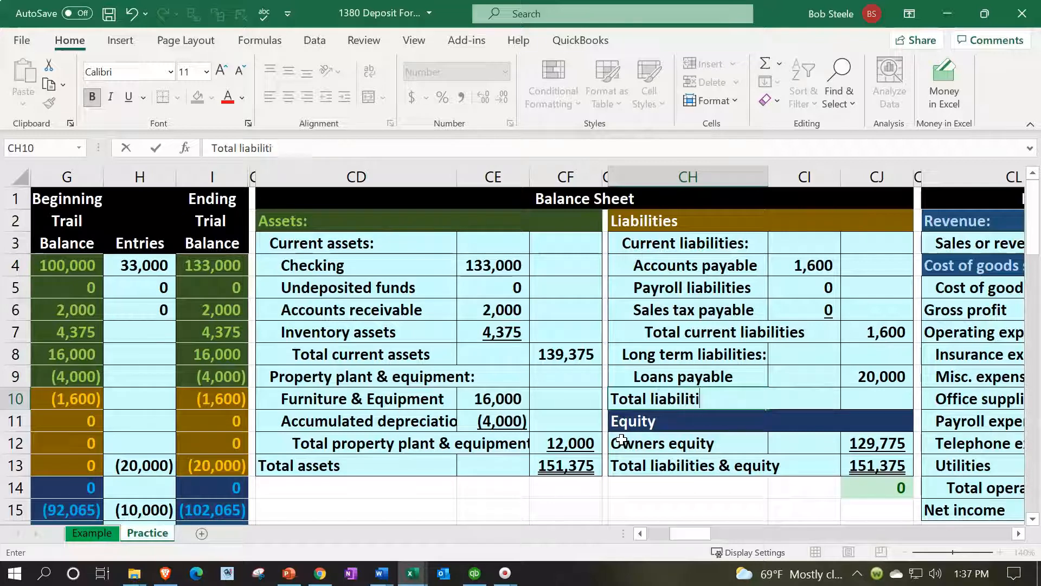
{"action": "type", "text": "ilii"}
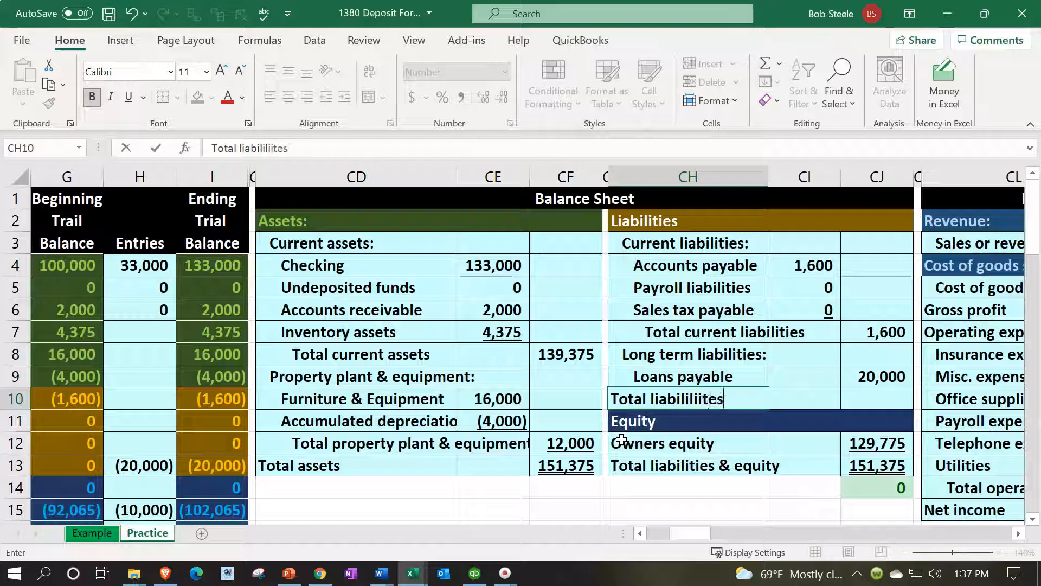
{"action": "type", "text": "tes"}
Total the current and long-term liabilities in CJ10 with a SUM of CJ7 through CJ9
{"action": "key", "text": "Tab"}
{"action": "key", "text": "Tab"}
{"action": "type", "text": "=sum("}
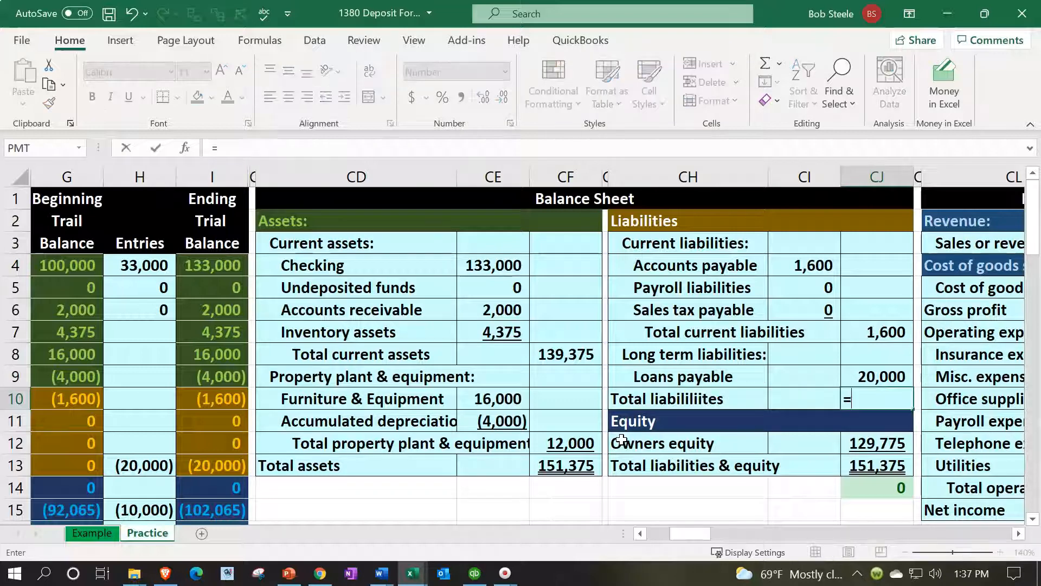
{"action": "key", "text": "Up"}
{"action": "key", "text": "shift+Up"}
{"action": "key", "text": "shift+Up"}
{"action": "key", "text": "Return"}
{"action": "key", "text": "Up"}
{"action": "key", "text": "Up"}
{"action": "key", "text": "Right"}
{"action": "key", "text": "Right"}
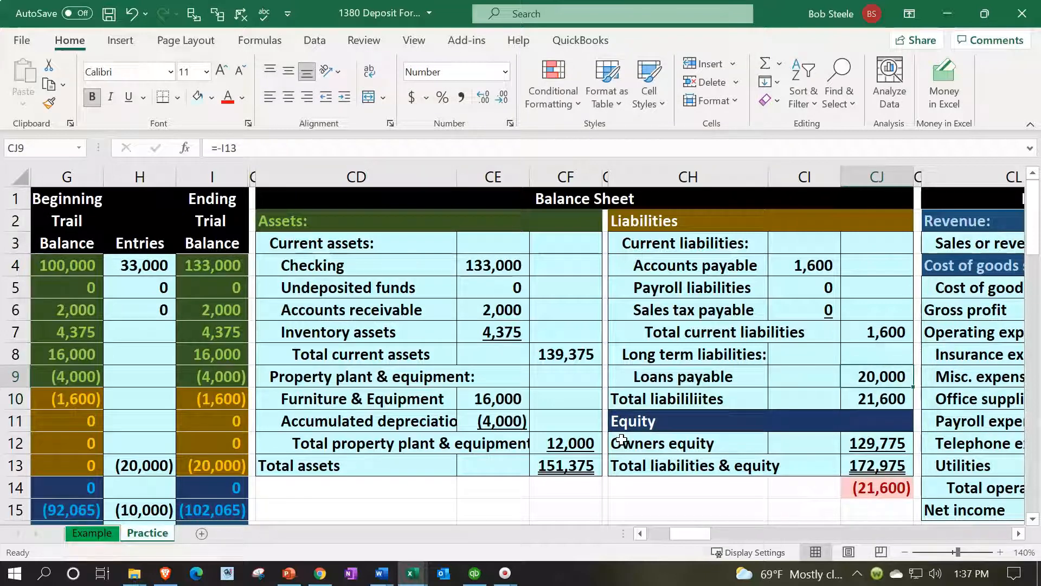
Underline the Loans payable amount in CJ9 and total liabilities and equity in CJ13 with a SUM of CJ10 through CJ12
{"action": "left_click", "coordinate": [127, 98]}
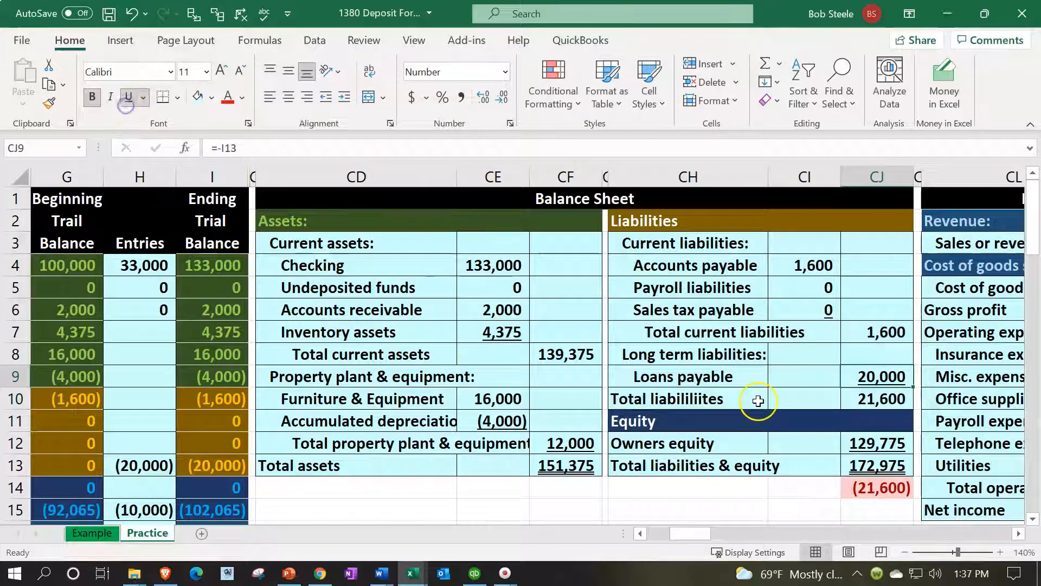
{"action": "left_click", "coordinate": [874, 449]}
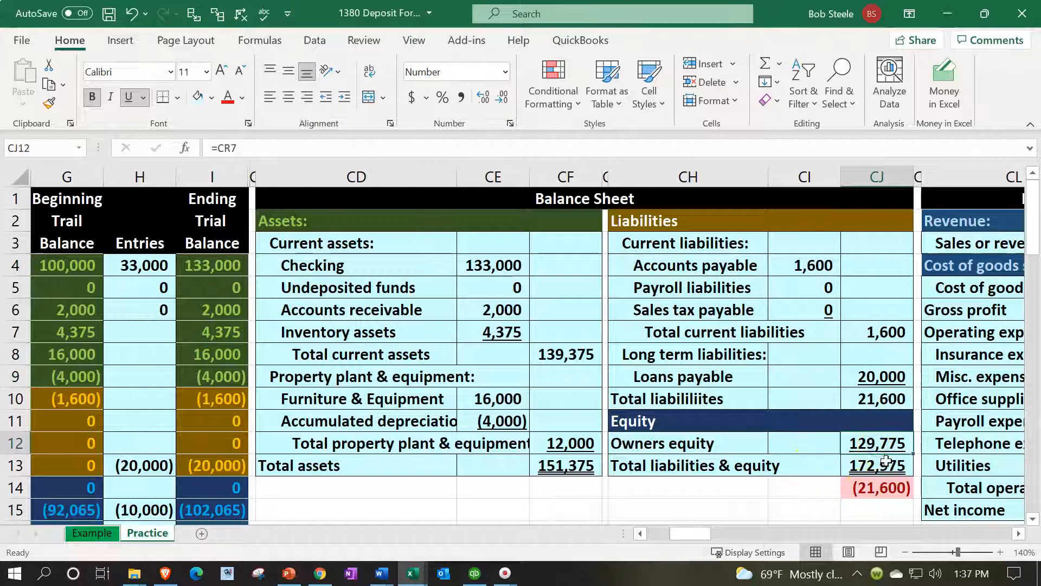
{"action": "left_click", "coordinate": [889, 469]}
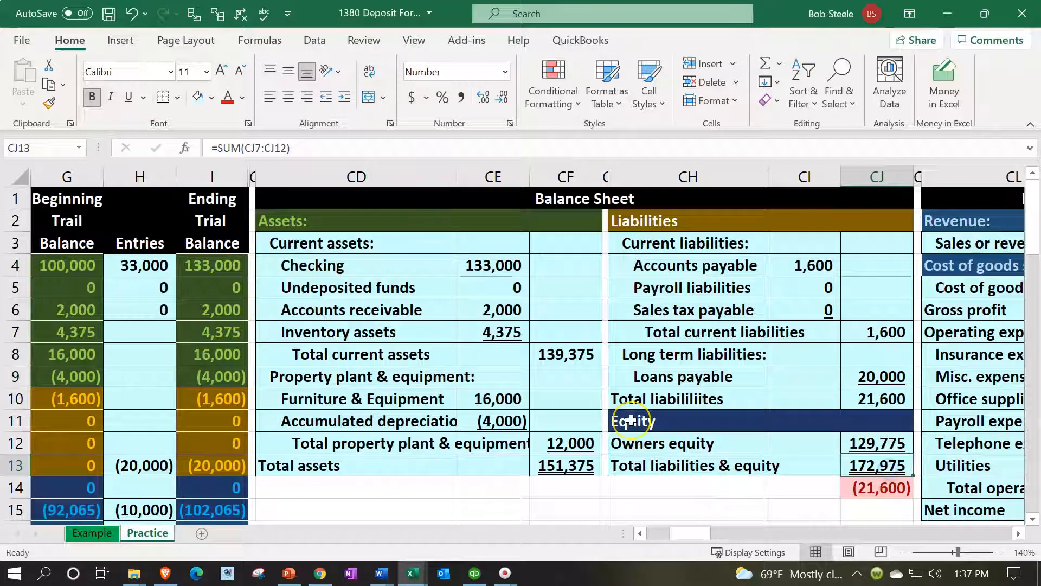
{"action": "type", "text": "=sum("}
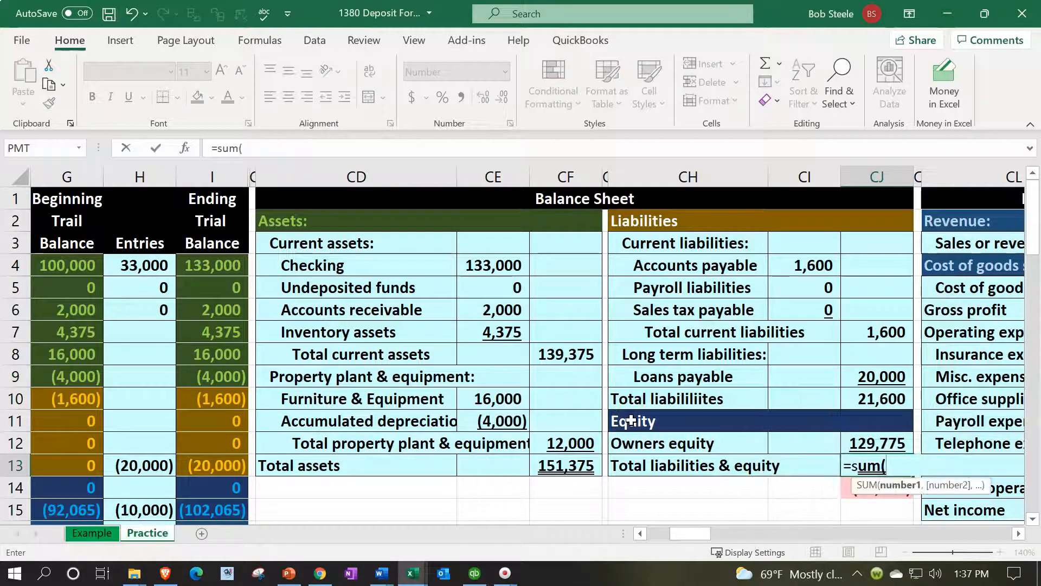
{"action": "key", "text": "Up"}
{"action": "key", "text": "shift+Up"}
{"action": "key", "text": "shift+Up"}
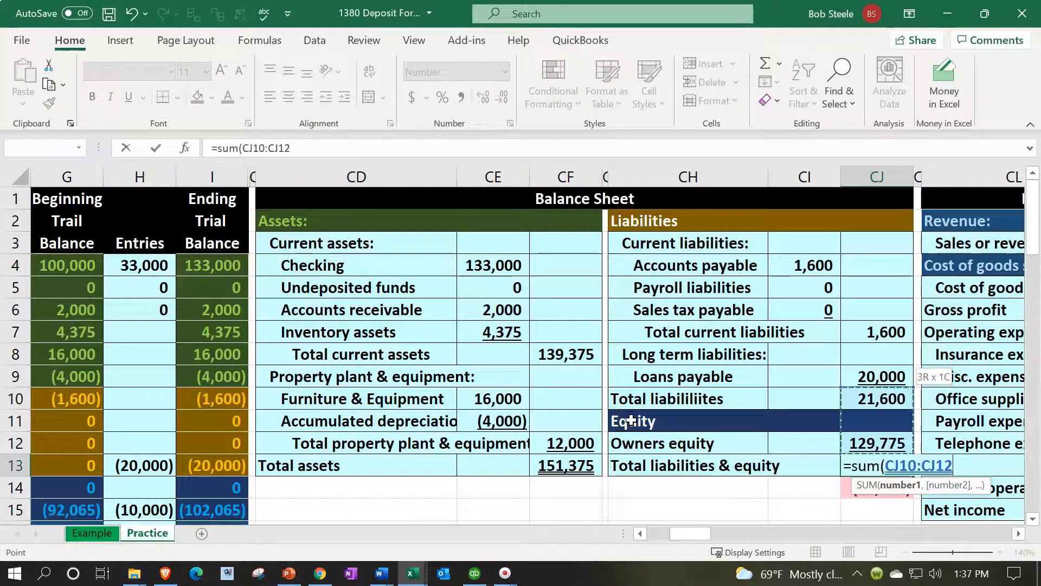
{"action": "key", "text": "Return"}
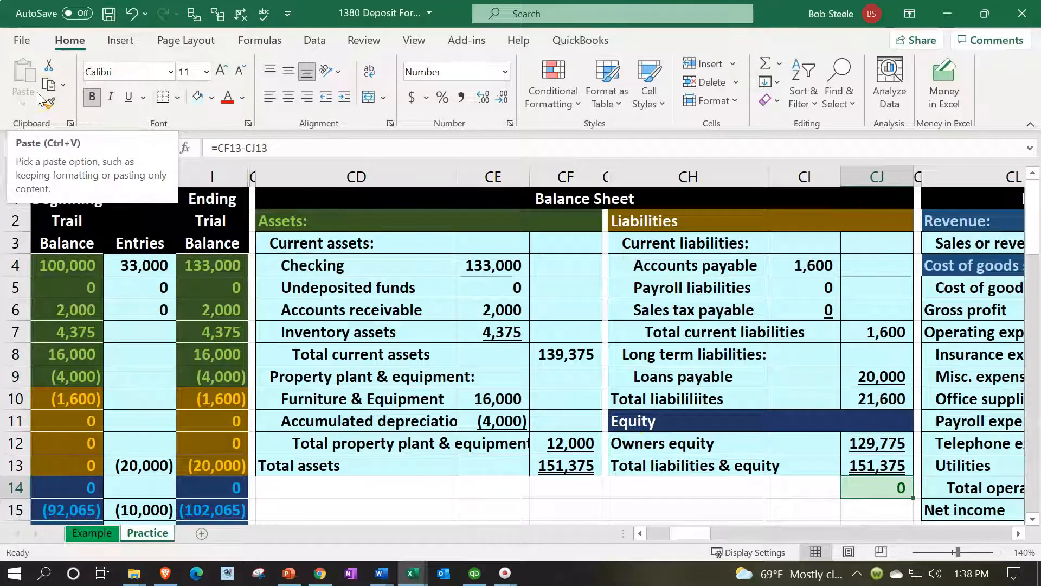
Examine the income statement and Statement of Equity, including the Beginning equity formula in CR2
{"action": "key", "text": "Right"}
{"action": "key", "text": "Right"}
{"action": "key", "text": "Right"}
{"action": "key", "text": "Right"}
{"action": "key", "text": "Right"}
{"action": "key", "text": "Right"}
{"action": "key", "text": "Right"}
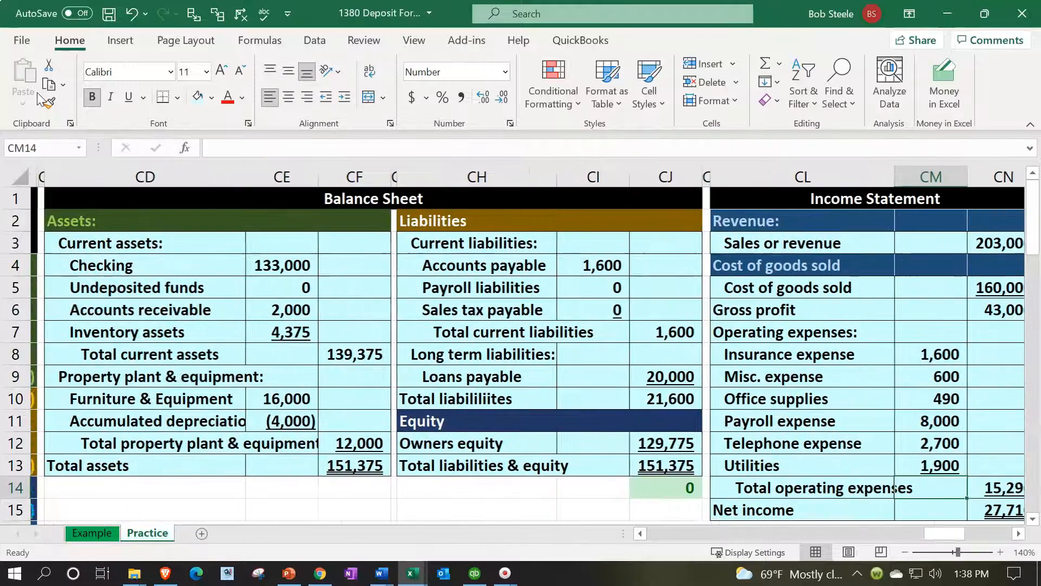
{"action": "key", "text": "Right"}
{"action": "key", "text": "Right"}
{"action": "key", "text": "Up"}
{"action": "key", "text": "Up"}
{"action": "key", "text": "Up"}
{"action": "key", "text": "Up"}
{"action": "key", "text": "Up"}
{"action": "key", "text": "Up"}
{"action": "key", "text": "Up"}
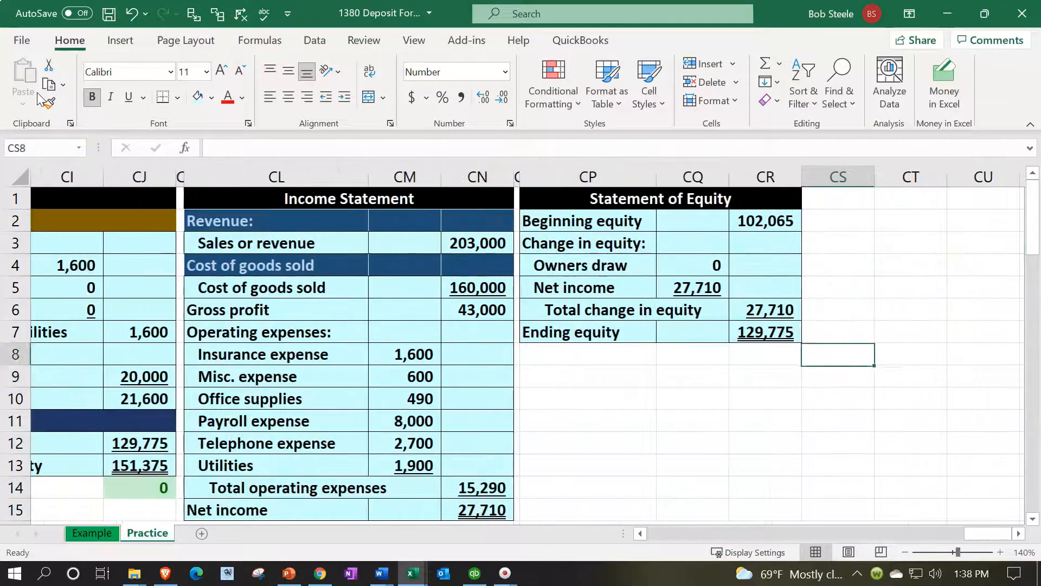
{"action": "key", "text": "Up"}
{"action": "key", "text": "Up"}
{"action": "key", "text": "Up"}
{"action": "key", "text": "Up"}
{"action": "key", "text": "Up"}
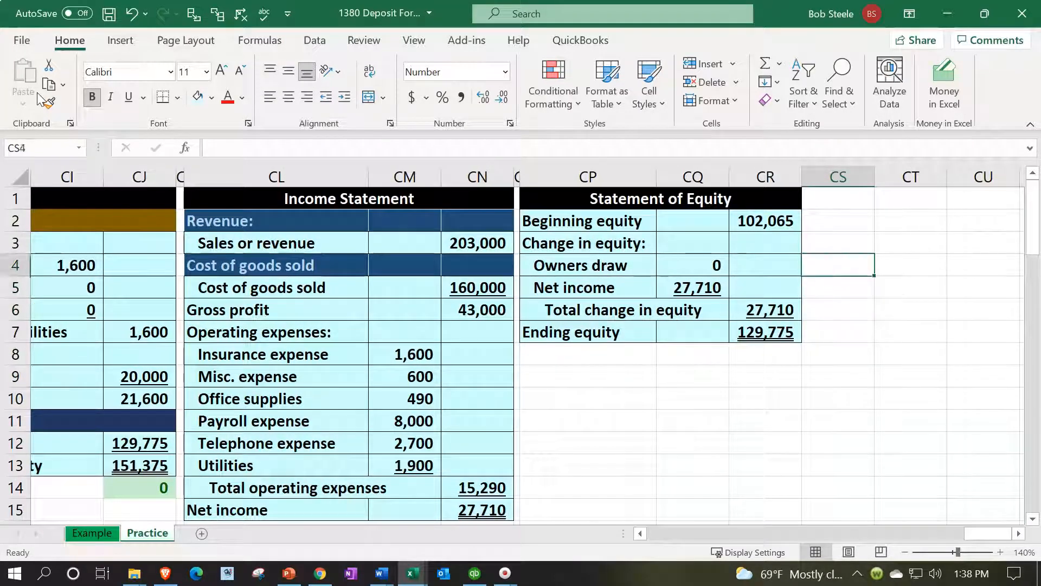
{"action": "key", "text": "Left"}
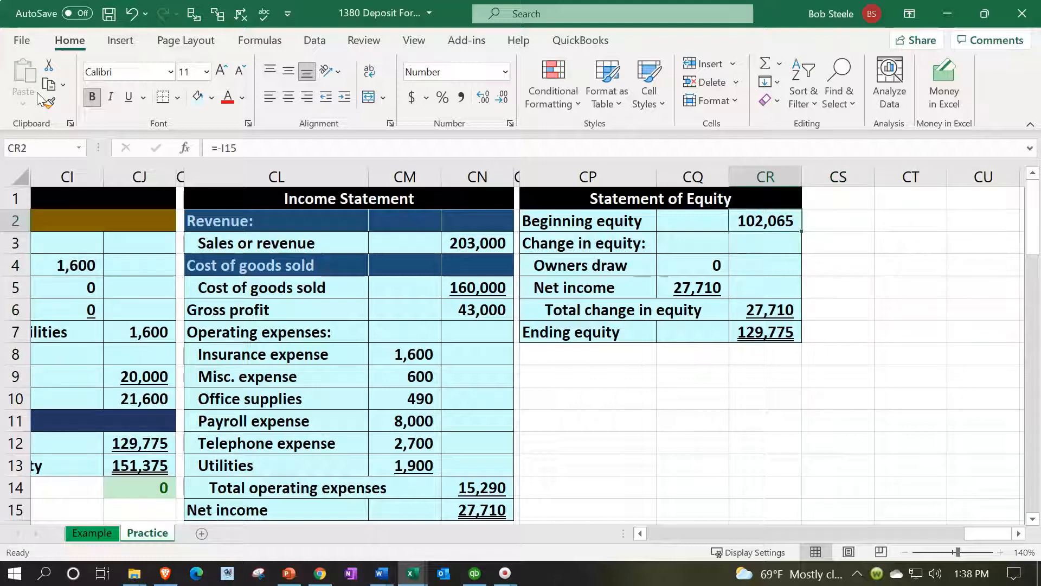
Examine the beginning balance, entry and ending balance of Owners equity in row 15 of the trial balance
{"action": "key", "text": "Left"}
{"action": "key", "text": "Left"}
{"action": "key", "text": "Left"}
{"action": "key", "text": "Left"}
{"action": "key", "text": "Left"}
{"action": "key", "text": "Left"}
{"action": "key", "text": "Left"}
{"action": "key", "text": "Left"}
{"action": "key", "text": "Left"}
{"action": "key", "text": "Left"}
{"action": "key", "text": "Left"}
{"action": "key", "text": "Left"}
{"action": "key", "text": "Left"}
{"action": "key", "text": "Left"}
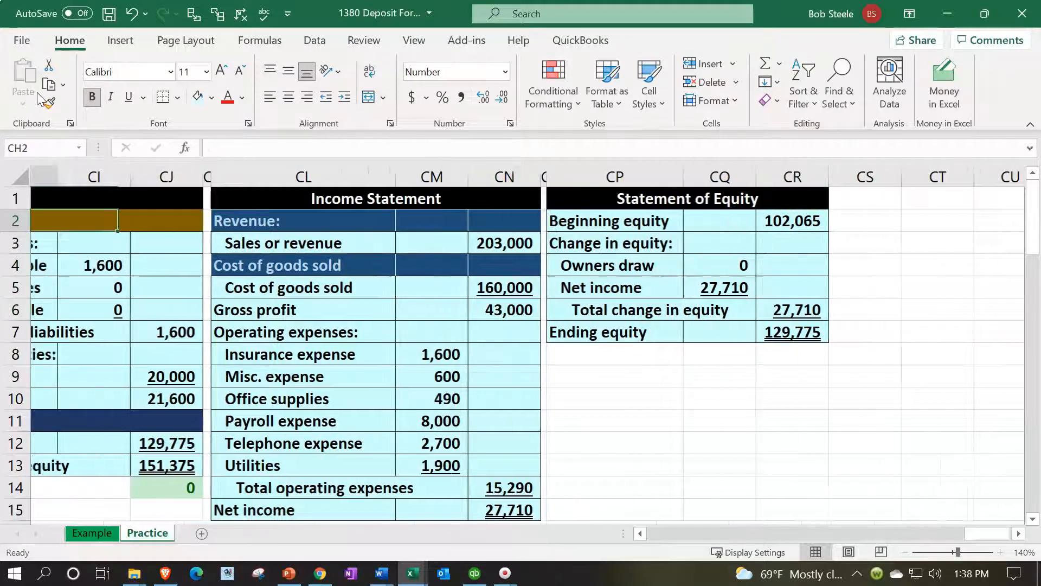
{"action": "key", "text": "Left"}
{"action": "key", "text": "Left"}
{"action": "key", "text": "Left"}
{"action": "key", "text": "Left"}
{"action": "key", "text": "Left"}
{"action": "key", "text": "Left"}
{"action": "key", "text": "Left"}
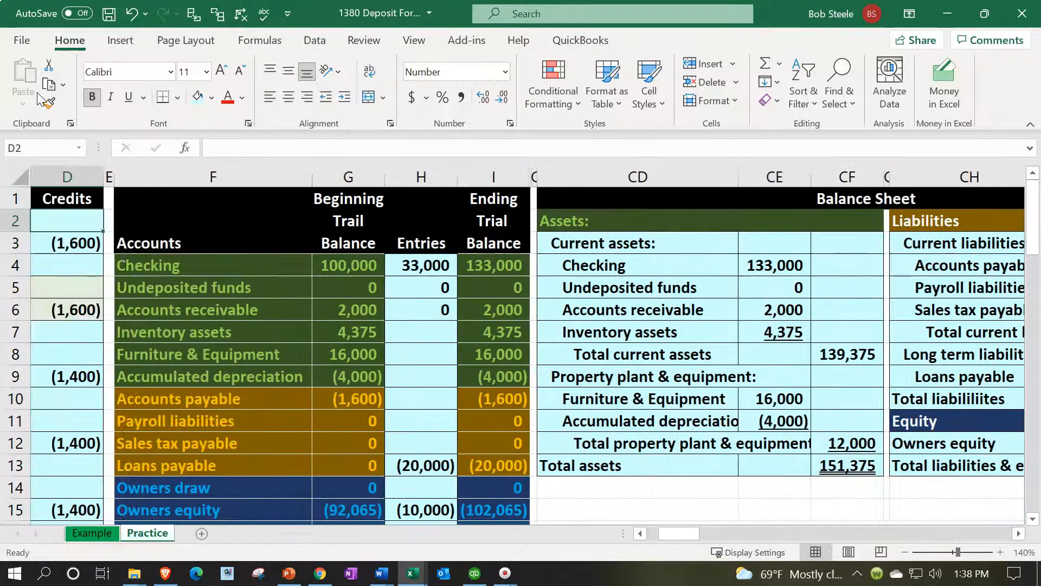
{"action": "scroll", "coordinate": [39, 98], "scroll_direction": "down", "scroll_amount": 1}
{"action": "scroll", "coordinate": [388, 357], "scroll_direction": "down", "scroll_amount": 1}
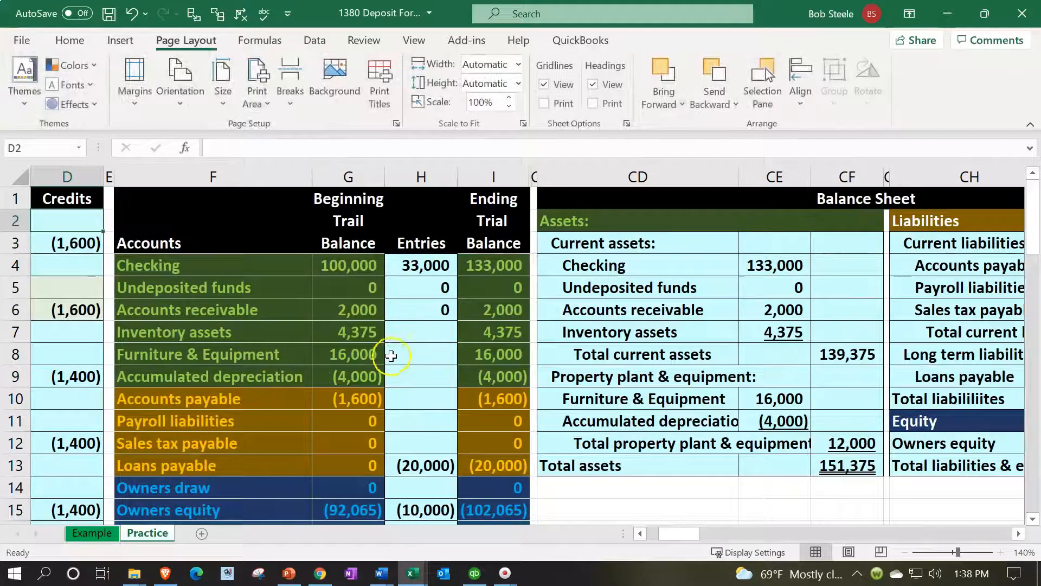
{"action": "scroll", "coordinate": [391, 354], "scroll_direction": "down", "scroll_amount": 2}
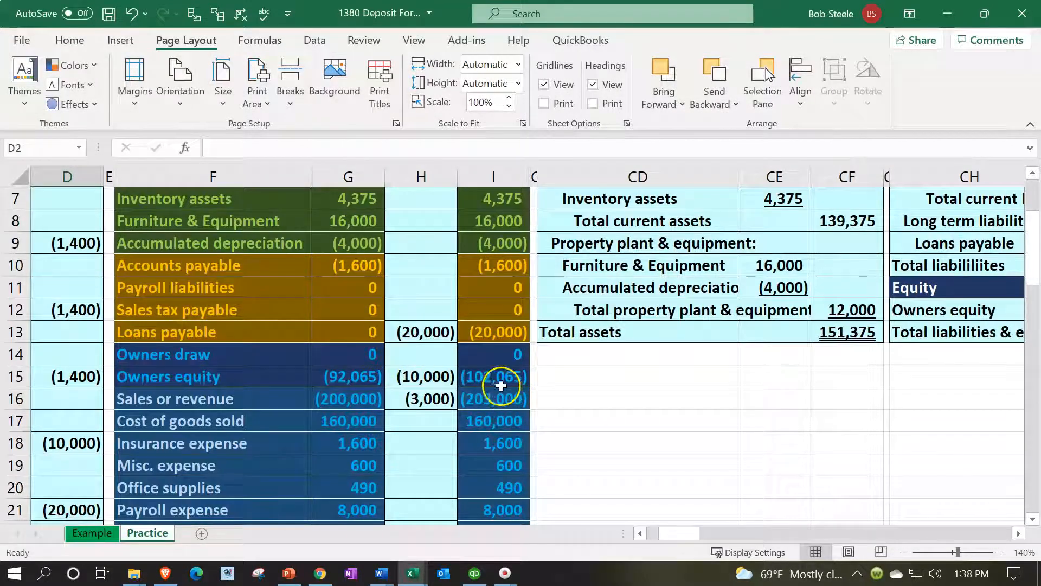
{"action": "left_click", "coordinate": [361, 379]}
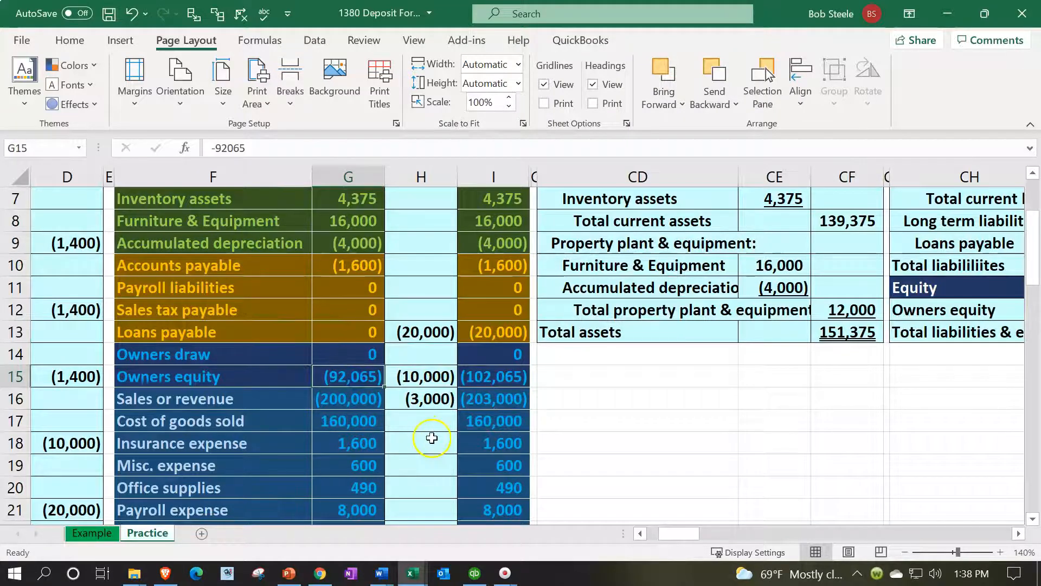
{"action": "left_click", "coordinate": [473, 377]}
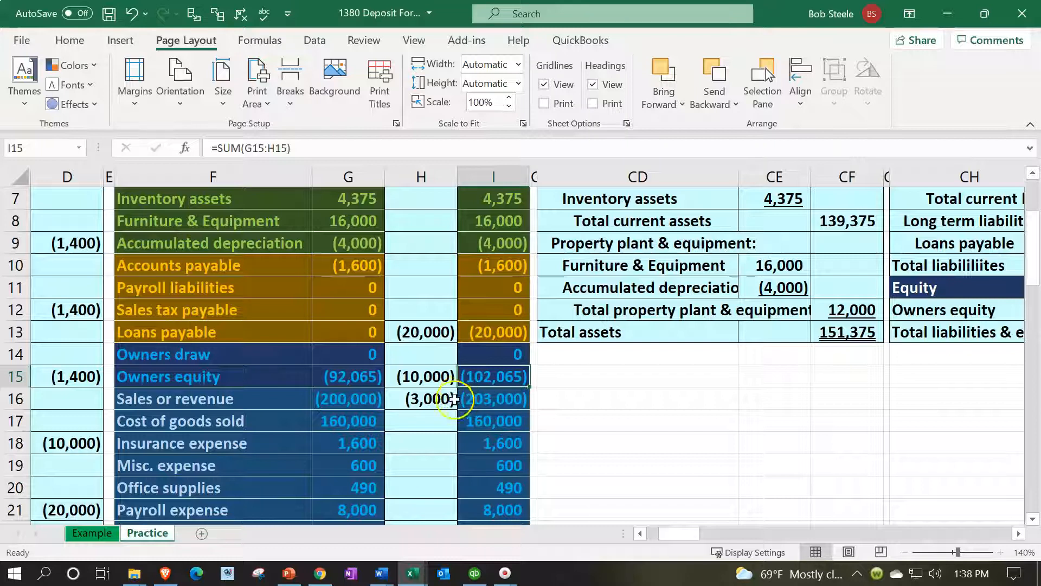
{"action": "left_click", "coordinate": [436, 380]}
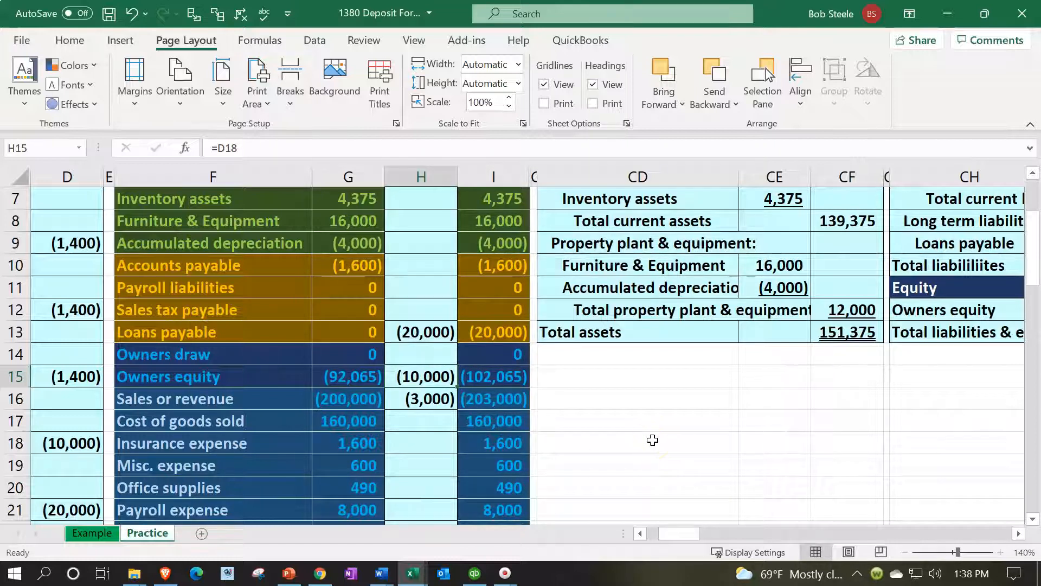
Set Beginning equity in CR2 to the negative of the Owners equity beginning trial balance in G15
{"action": "scroll", "coordinate": [652, 439], "scroll_direction": "up", "scroll_amount": 2}
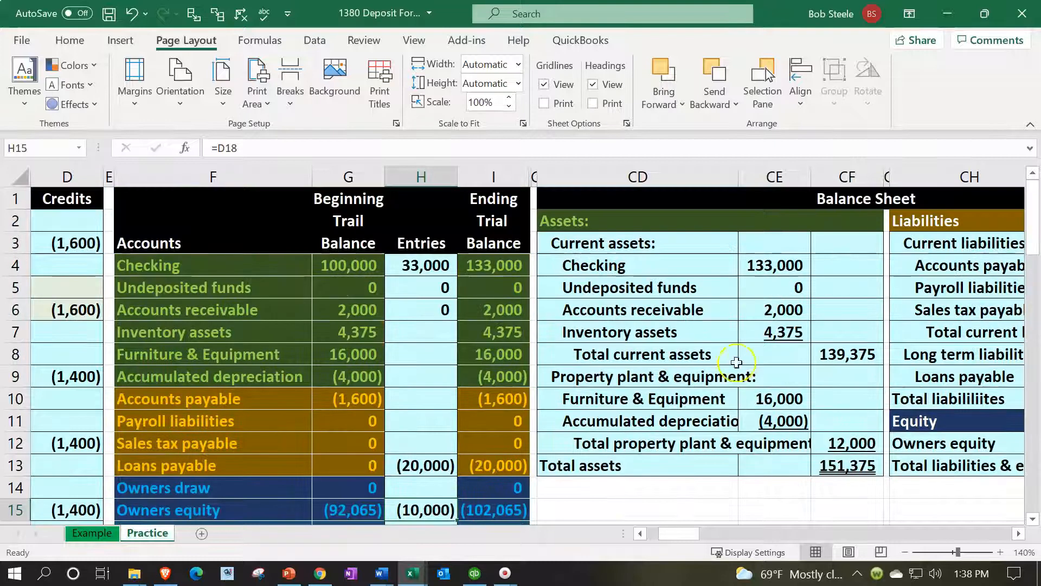
{"action": "left_click", "coordinate": [838, 253]}
{"action": "key", "text": "Right"}
{"action": "key", "text": "Right"}
{"action": "key", "text": "Right"}
{"action": "key", "text": "Right"}
{"action": "key", "text": "Right"}
{"action": "key", "text": "Right"}
{"action": "key", "text": "Right"}
{"action": "key", "text": "Right"}
{"action": "key", "text": "Right"}
{"action": "key", "text": "Right"}
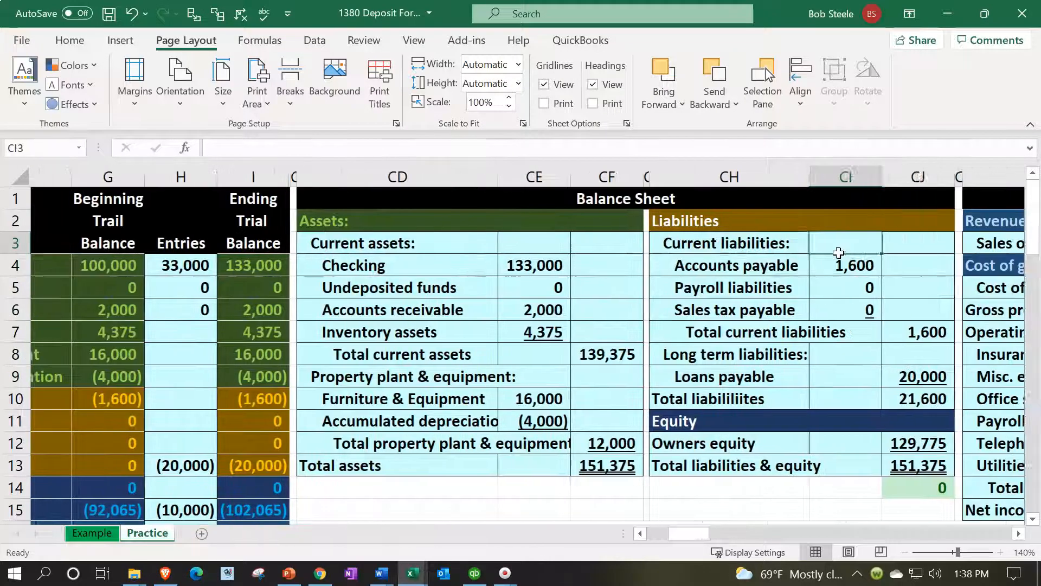
{"action": "key", "text": "Right"}
{"action": "key", "text": "Right"}
{"action": "key", "text": "Up"}
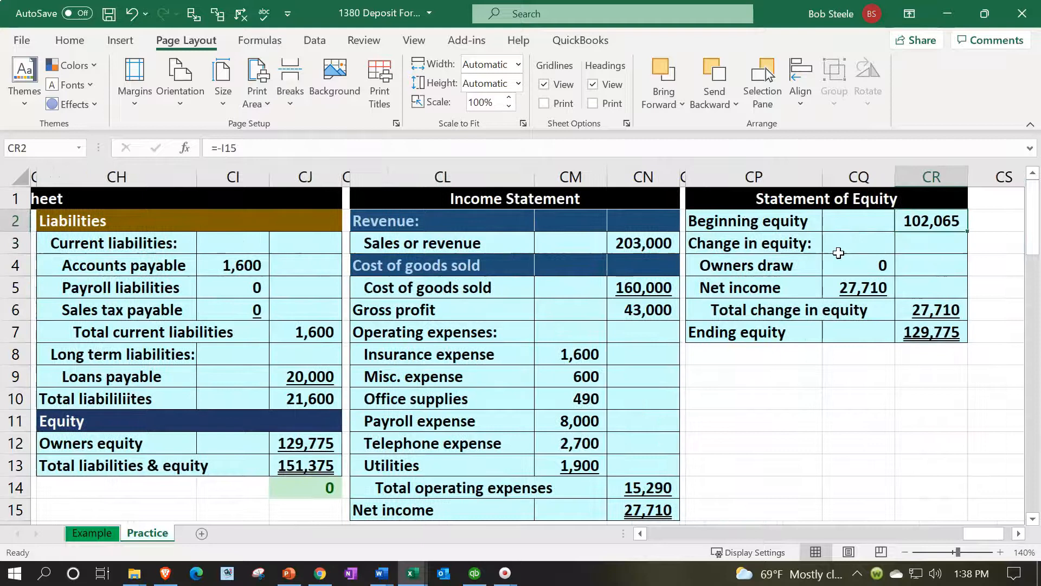
{"action": "type", "text": "-"}
{"action": "key", "text": "Left"}
{"action": "key", "text": "Left"}
{"action": "key", "text": "Left"}
{"action": "key", "text": "Left"}
{"action": "key", "text": "Left"}
{"action": "key", "text": "Left"}
{"action": "key", "text": "Left"}
{"action": "key", "text": "Left"}
{"action": "key", "text": "Left"}
{"action": "key", "text": "Left"}
{"action": "key", "text": "Left"}
{"action": "key", "text": "Left"}
{"action": "key", "text": "Left"}
{"action": "key", "text": "Left"}
{"action": "key", "text": "Left"}
{"action": "key", "text": "Left"}
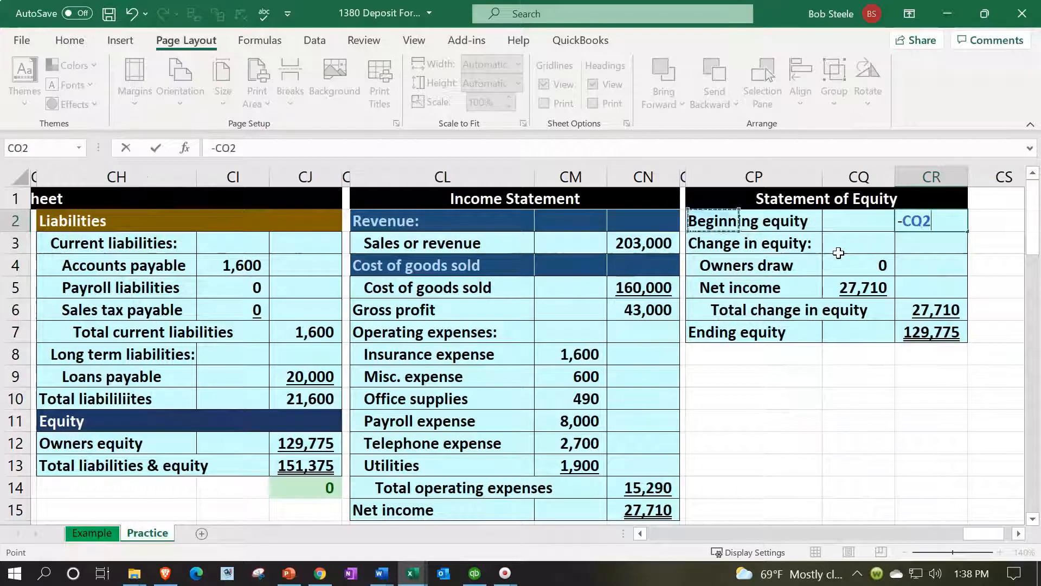
{"action": "key", "text": "Down"}
{"action": "key", "text": "Down"}
{"action": "key", "text": "Down"}
{"action": "key", "text": "Down"}
{"action": "key", "text": "Down"}
{"action": "key", "text": "Left"}
{"action": "key", "text": "Left"}
{"action": "key", "text": "Left"}
{"action": "key", "text": "Down"}
{"action": "key", "text": "Down"}
{"action": "key", "text": "Down"}
{"action": "key", "text": "Down"}
{"action": "key", "text": "Down"}
{"action": "key", "text": "Down"}
{"action": "key", "text": "Down"}
{"action": "key", "text": "Down"}
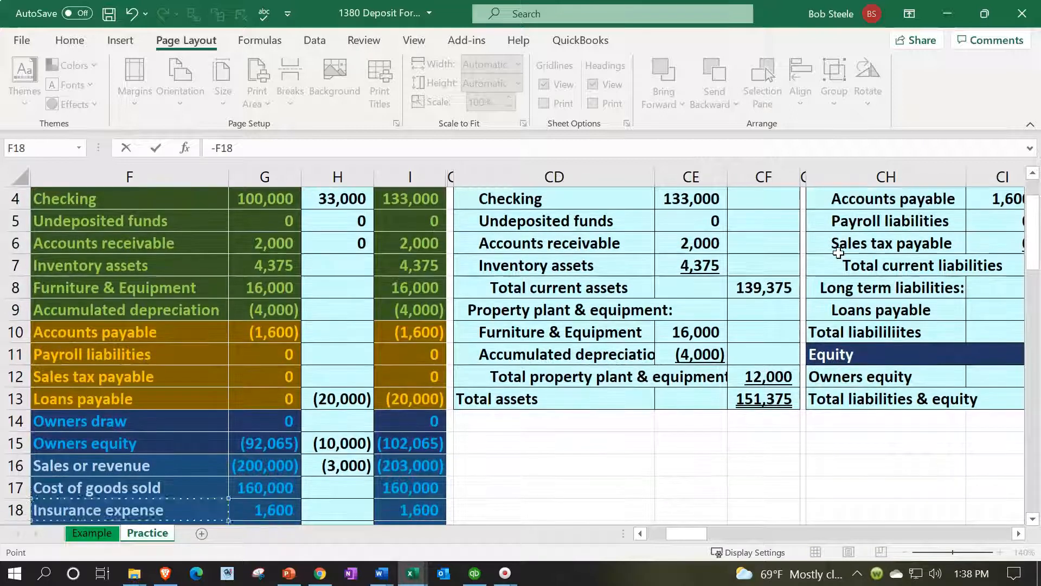
{"action": "key", "text": "Up"}
{"action": "key", "text": "Down"}
{"action": "key", "text": "Right"}
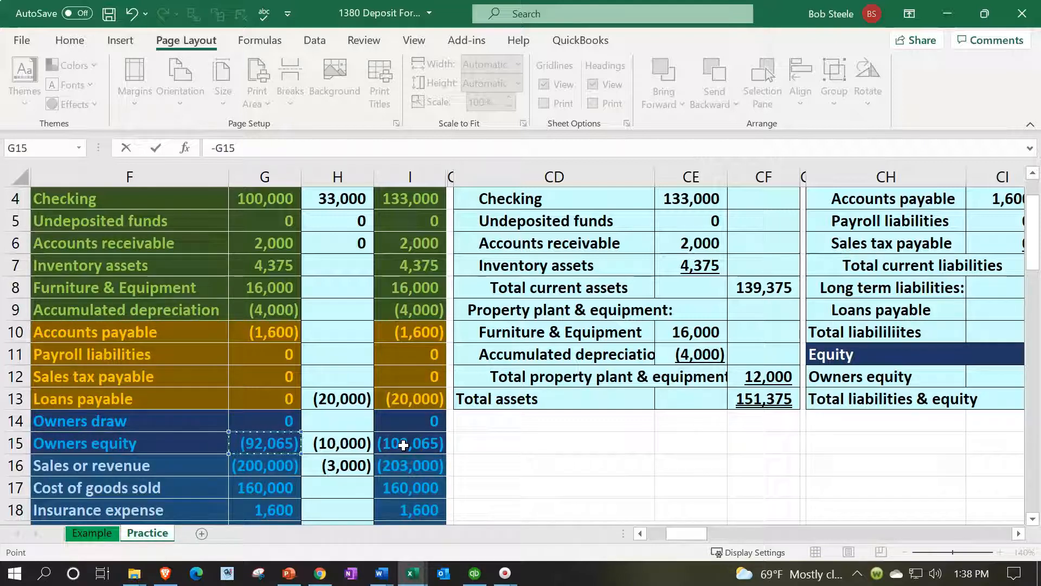
{"action": "key", "text": "Return"}
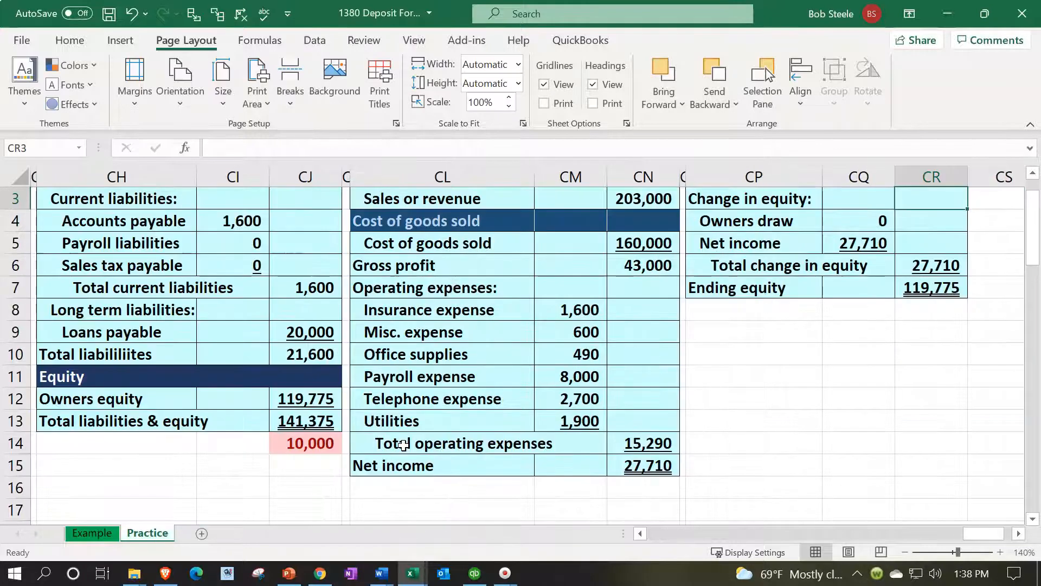
Replace the Owners draw label in CP4 of the Statement of Equity with "Owner investment"
{"action": "key", "text": "Up"}
{"action": "key", "text": "Up"}
{"action": "key", "text": "Down"}
{"action": "key", "text": "Down"}
{"action": "key", "text": "Down"}
{"action": "key", "text": "Left"}
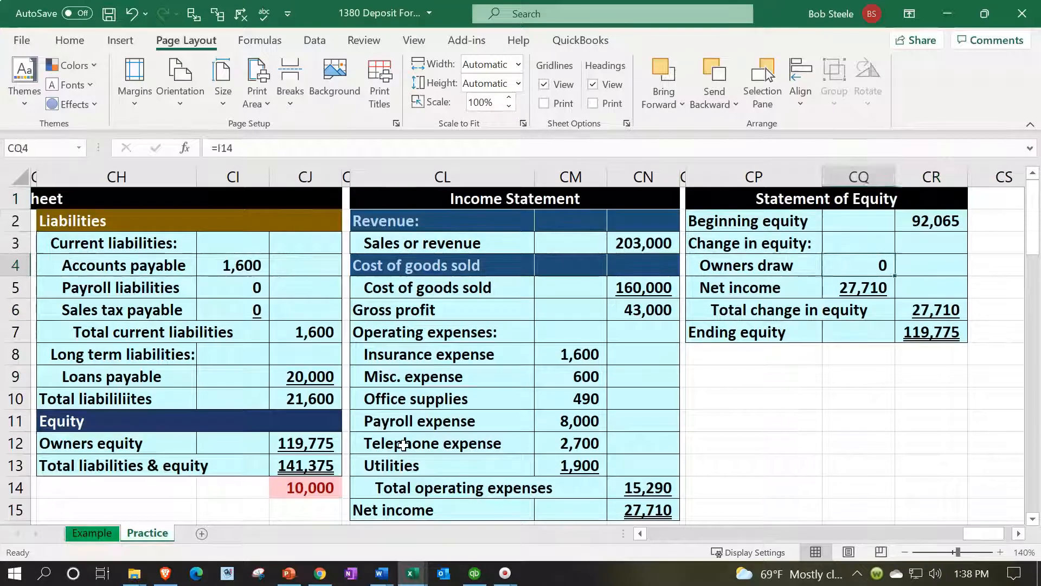
{"action": "key", "text": "Left"}
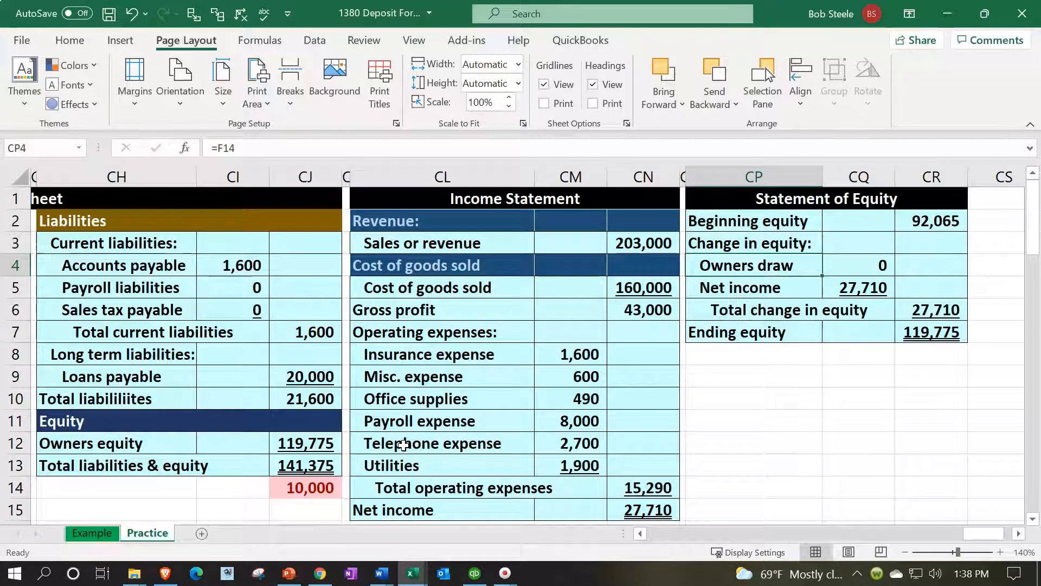
{"action": "type", "text": "Owner"}
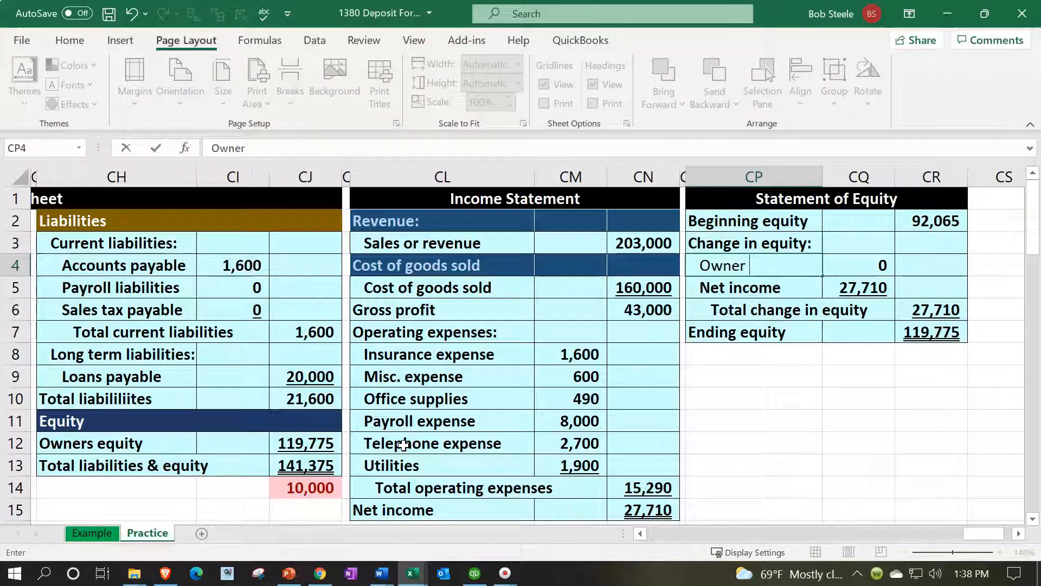
{"action": "type", "text": " investment"}
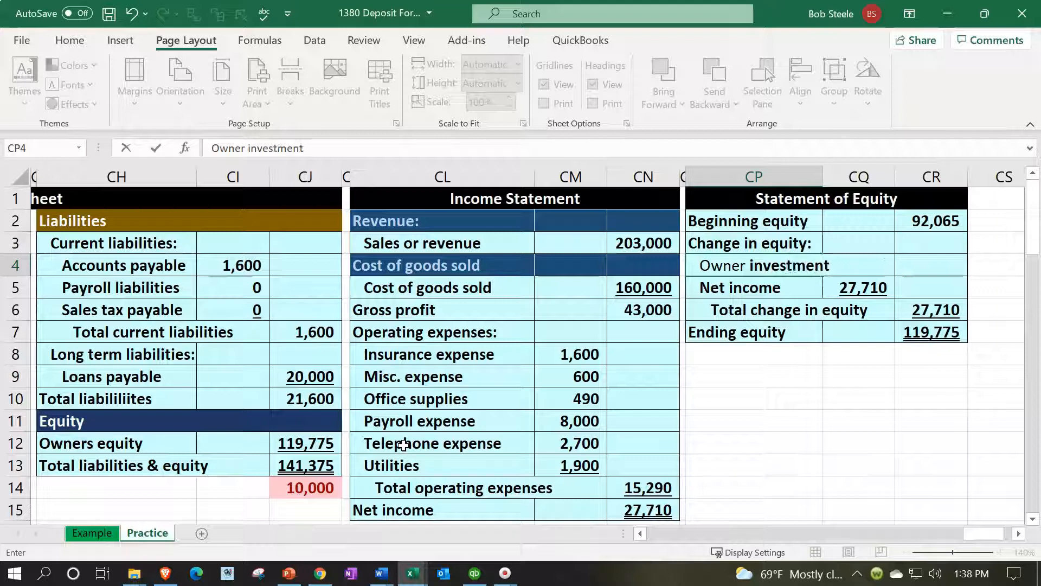
{"action": "key", "text": "Right"}
{"action": "key", "text": "Right"}
Link the Owner investment amount in CQ4 to the Owners equity entry in H15 of the trial balance
{"action": "key", "text": "Left"}
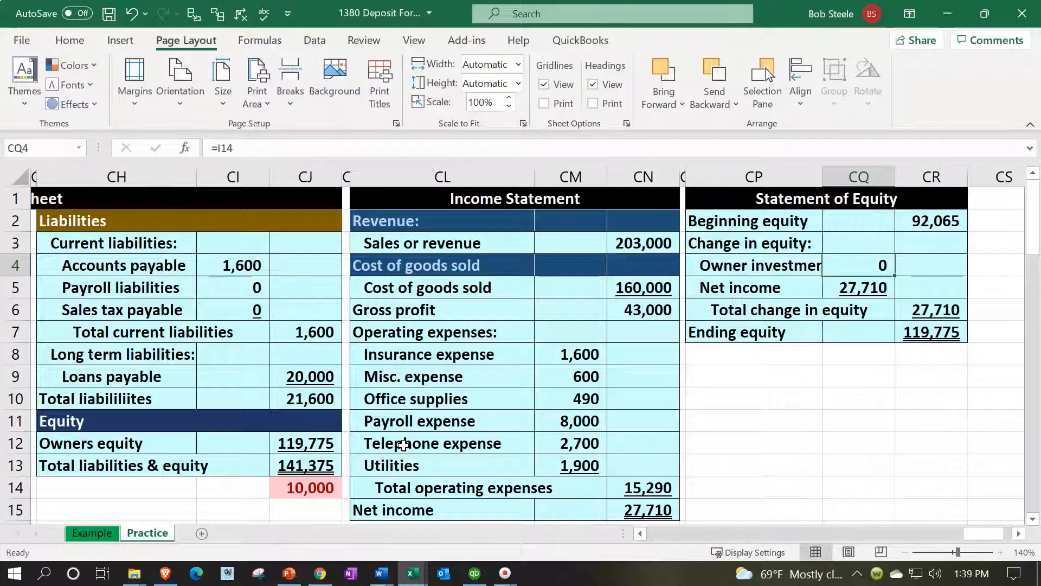
{"action": "type", "text": "="}
{"action": "key", "text": "Down"}
{"action": "key", "text": "Down"}
{"action": "key", "text": "Down"}
{"action": "key", "text": "Down"}
{"action": "key", "text": "Down"}
{"action": "key", "text": "Down"}
{"action": "key", "text": "Down"}
{"action": "key", "text": "Down"}
{"action": "key", "text": "Down"}
{"action": "key", "text": "Down"}
{"action": "key", "text": "Left"}
{"action": "key", "text": "Left"}
{"action": "key", "text": "Left"}
{"action": "key", "text": "Left"}
{"action": "key", "text": "Left"}
{"action": "key", "text": "Left"}
{"action": "key", "text": "Left"}
{"action": "key", "text": "Left"}
{"action": "key", "text": "Left"}
{"action": "key", "text": "Left"}
{"action": "key", "text": "Left"}
{"action": "key", "text": "Left"}
{"action": "key", "text": "Left"}
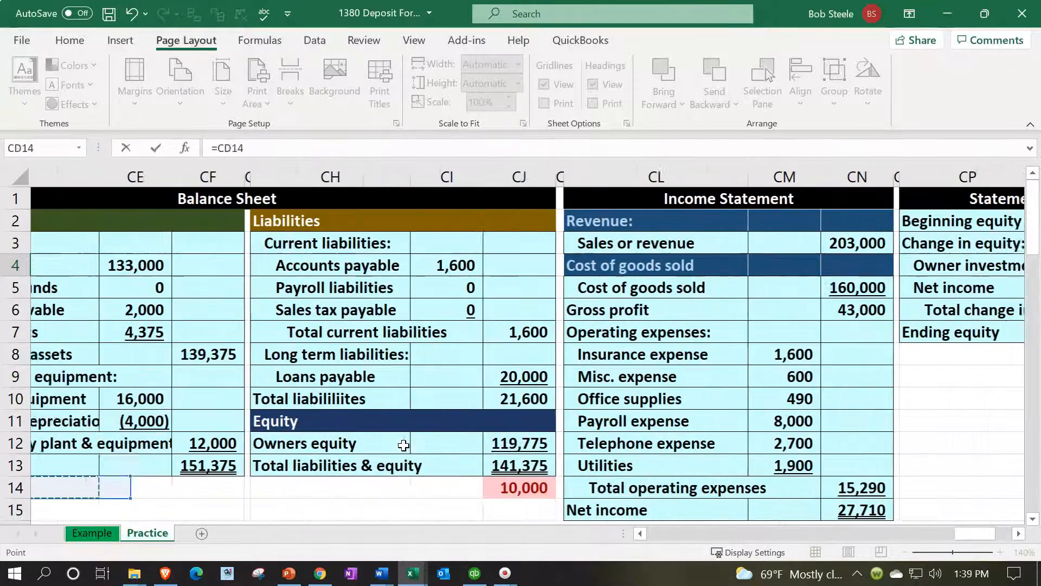
{"action": "key", "text": "Left"}
{"action": "key", "text": "Left"}
{"action": "key", "text": "Left"}
{"action": "key", "text": "Left"}
{"action": "key", "text": "Left"}
{"action": "key", "text": "Down"}
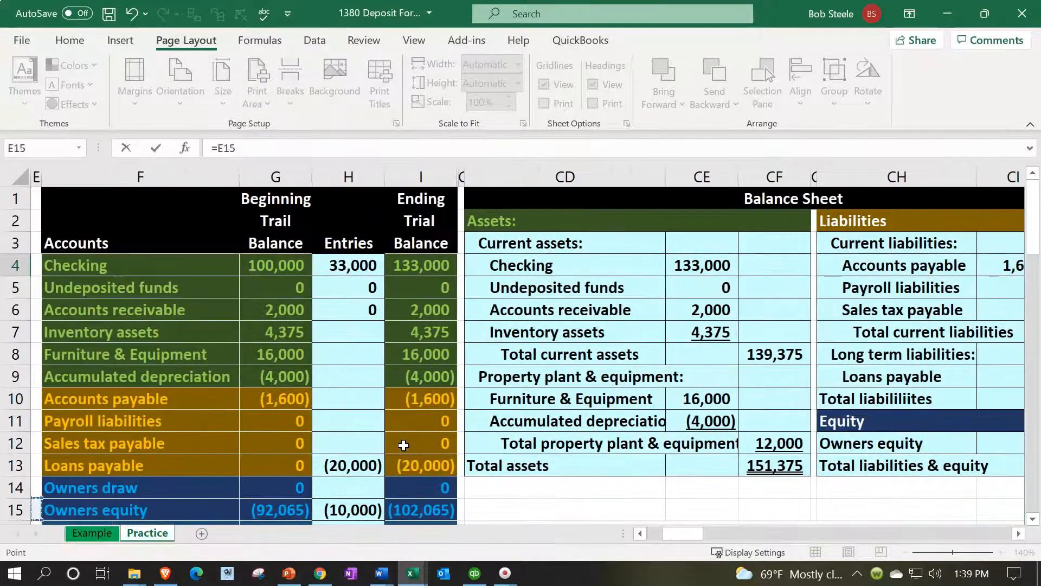
{"action": "key", "text": "Down"}
{"action": "key", "text": "Down"}
{"action": "key", "text": "Right"}
{"action": "key", "text": "Right"}
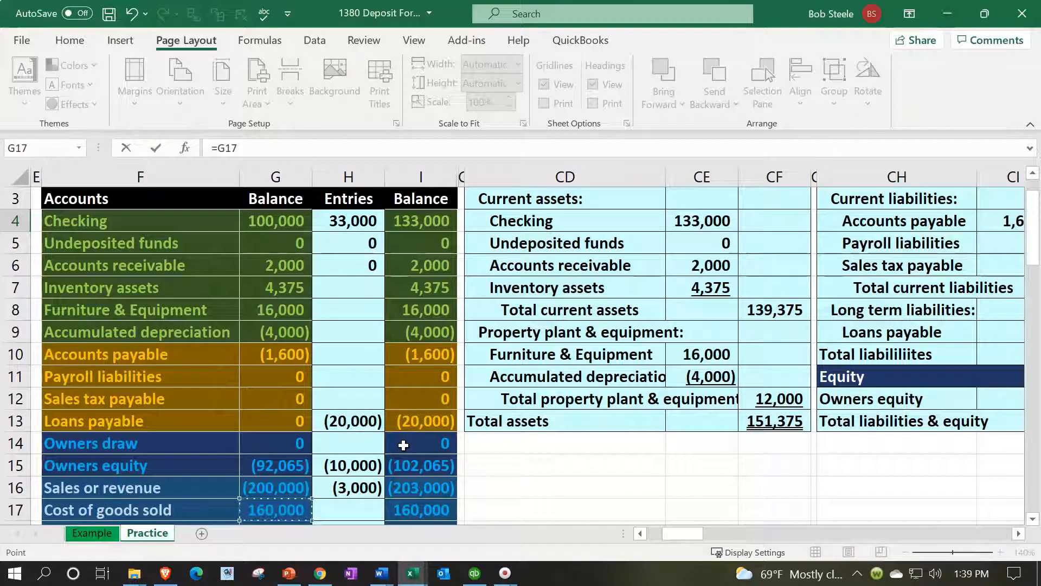
{"action": "key", "text": "Down"}
{"action": "key", "text": "Down"}
{"action": "key", "text": "Right"}
{"action": "key", "text": "Up"}
{"action": "key", "text": "Up"}
{"action": "key", "text": "Up"}
{"action": "key", "text": "Up"}
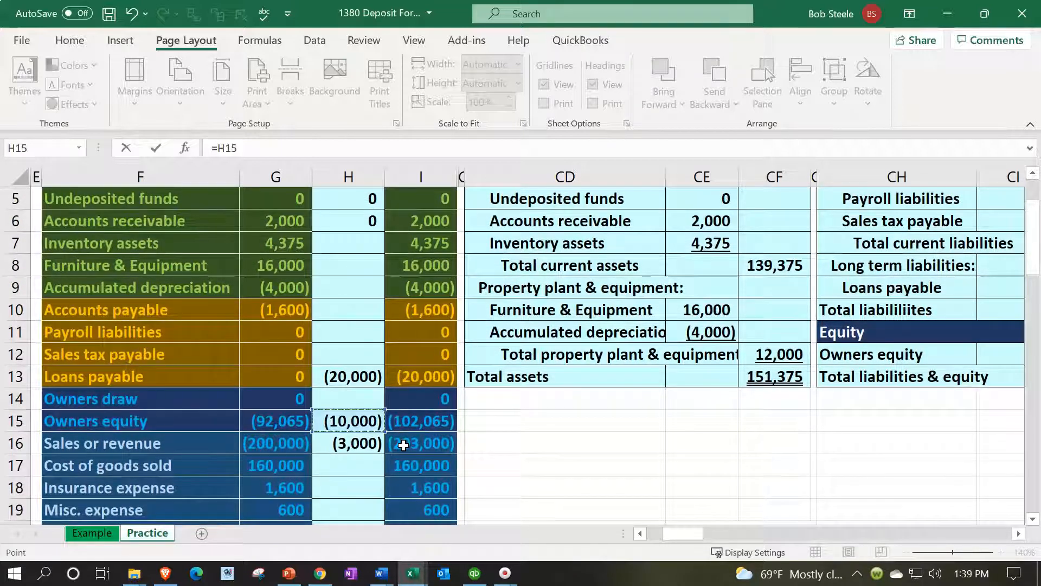
{"action": "key", "text": "Escape"}
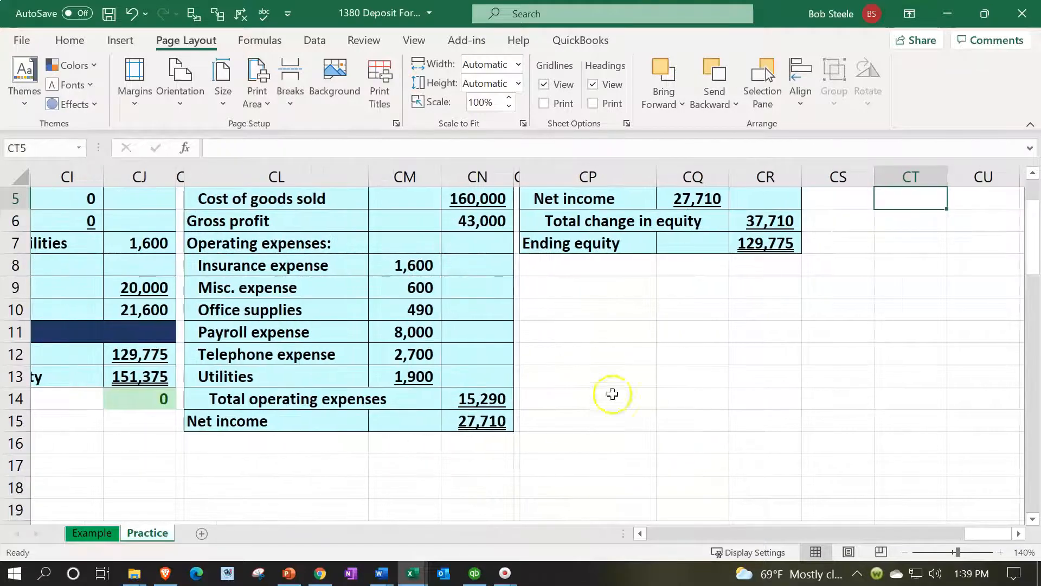
Make the Owner investment formula in CQ4 the negative of H15 and autofit column CP to its labels
{"action": "scroll", "coordinate": [593, 393], "scroll_direction": "up", "scroll_amount": 1}
{"action": "left_click", "coordinate": [663, 247]}
{"action": "double_click", "coordinate": [662, 247]}
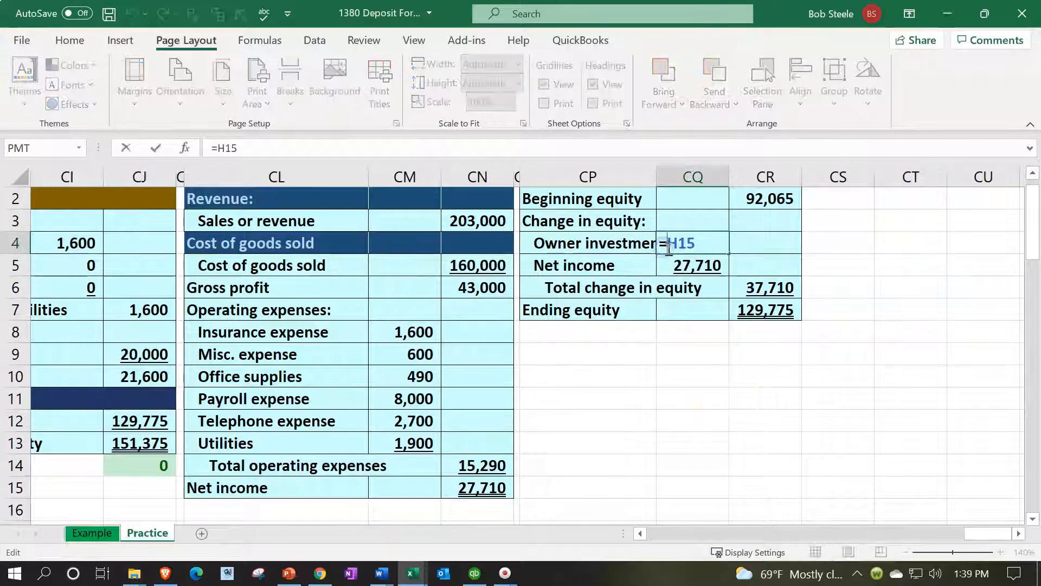
{"action": "type", "text": "-"}
{"action": "key", "text": "Return"}
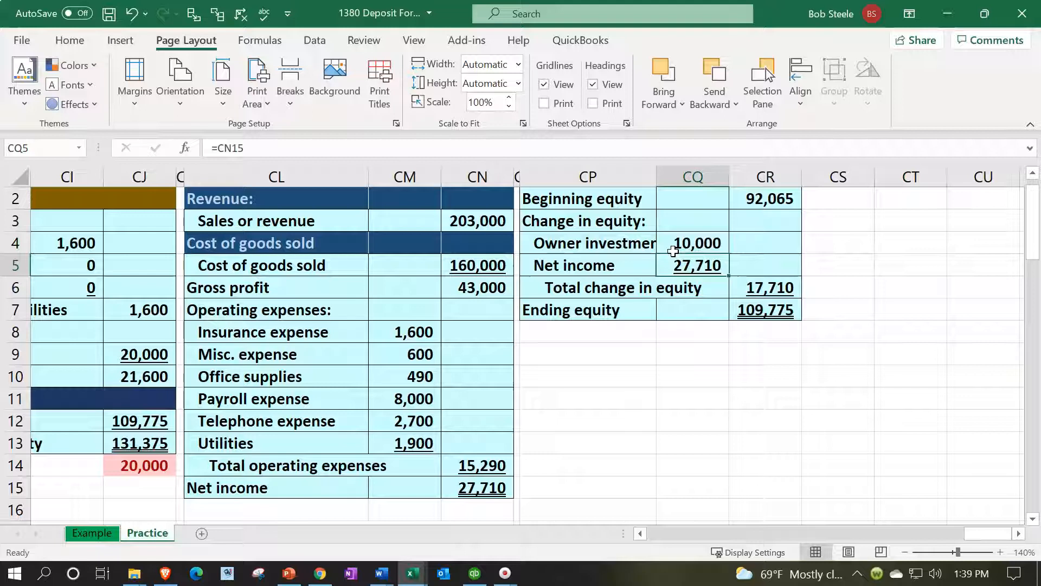
{"action": "double_click", "coordinate": [657, 176]}
{"action": "left_click", "coordinate": [742, 271]}
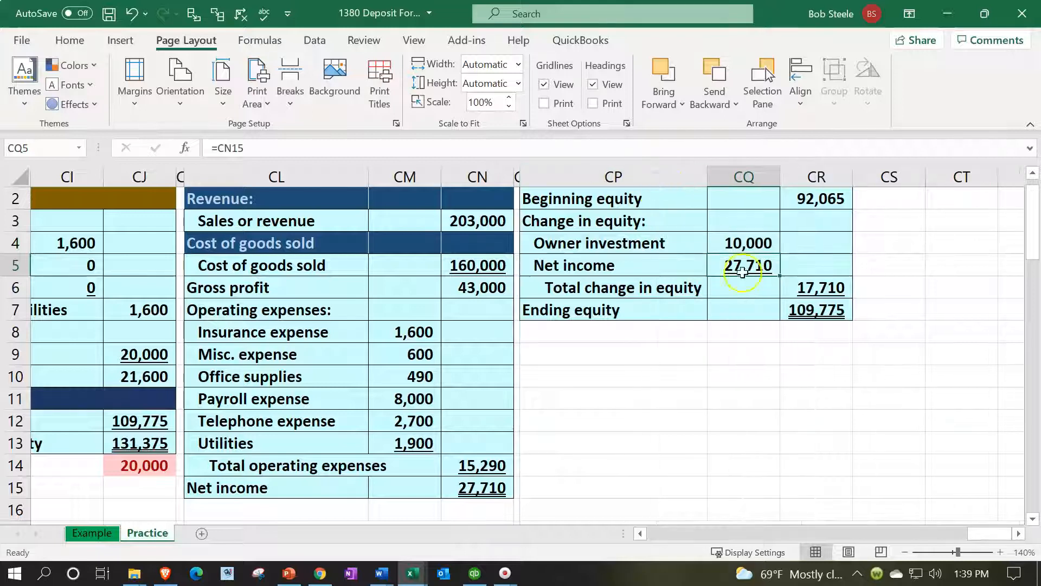
Set Total change in equity in CR6 to the sum of Owner investment and Net income, =CQ4+CQ5
{"action": "left_click", "coordinate": [811, 287]}
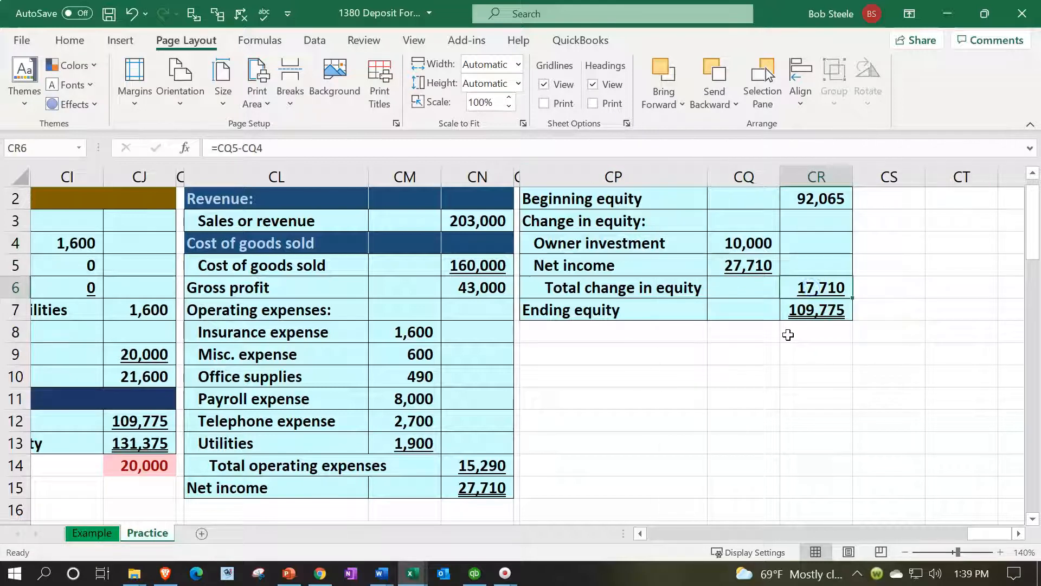
{"action": "type", "text": "="}
{"action": "key", "text": "Up"}
{"action": "key", "text": "Up"}
{"action": "key", "text": "Left"}
{"action": "type", "text": "+"}
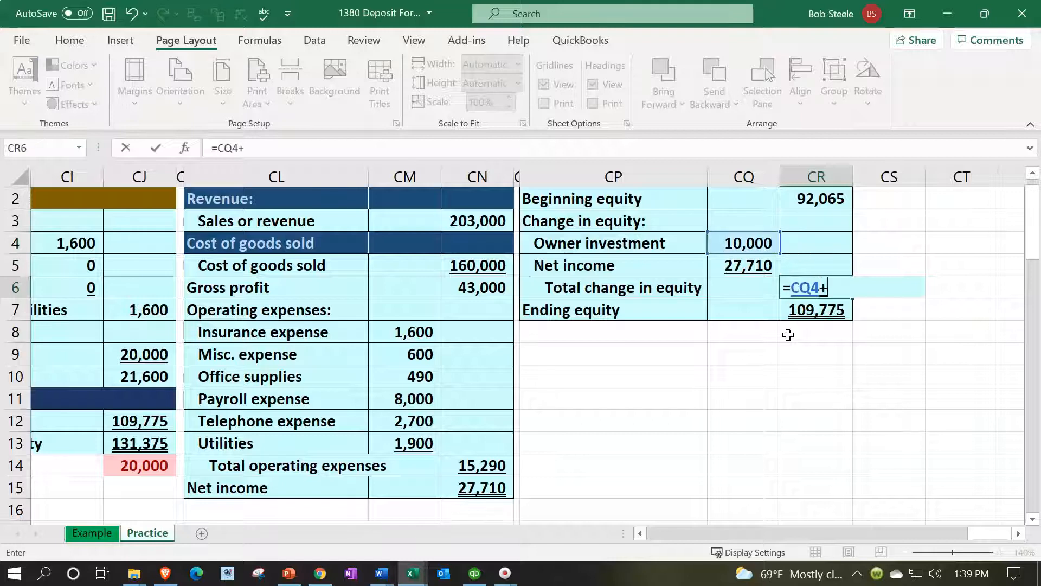
{"action": "key", "text": "Left"}
{"action": "key", "text": "Up"}
{"action": "key", "text": "Return"}
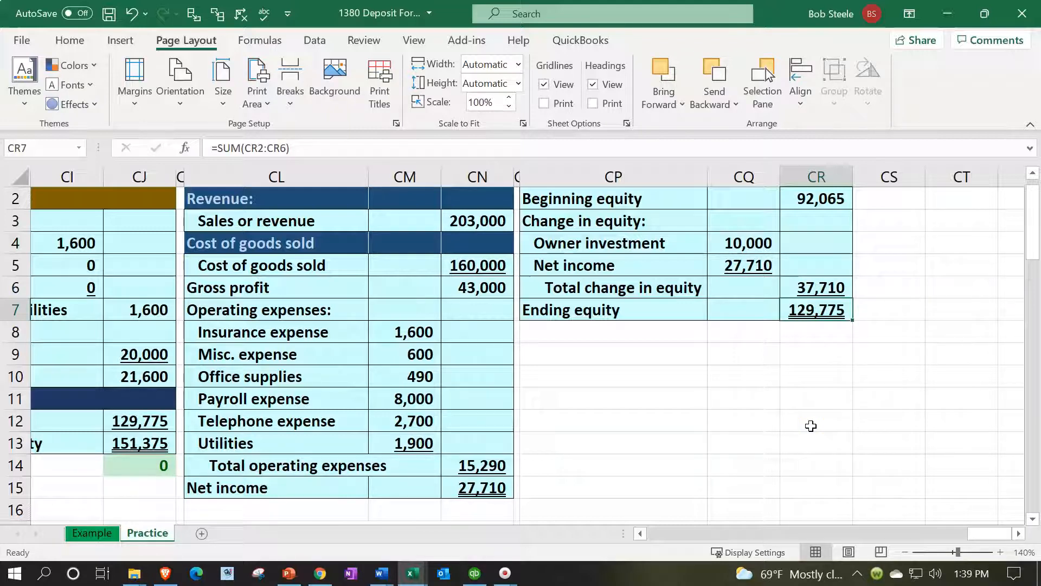
Examine the Owners equity link in CJ12, total liabilities and equity, and the balance check in CJ14 of the balance sheet
{"action": "key", "text": "Left"}
{"action": "key", "text": "Left"}
{"action": "key", "text": "Left"}
{"action": "key", "text": "Left"}
{"action": "key", "text": "Left"}
{"action": "key", "text": "Left"}
{"action": "key", "text": "Left"}
{"action": "key", "text": "Left"}
{"action": "key", "text": "Left"}
{"action": "key", "text": "Left"}
{"action": "key", "text": "Left"}
{"action": "key", "text": "Left"}
{"action": "key", "text": "Left"}
{"action": "key", "text": "Left"}
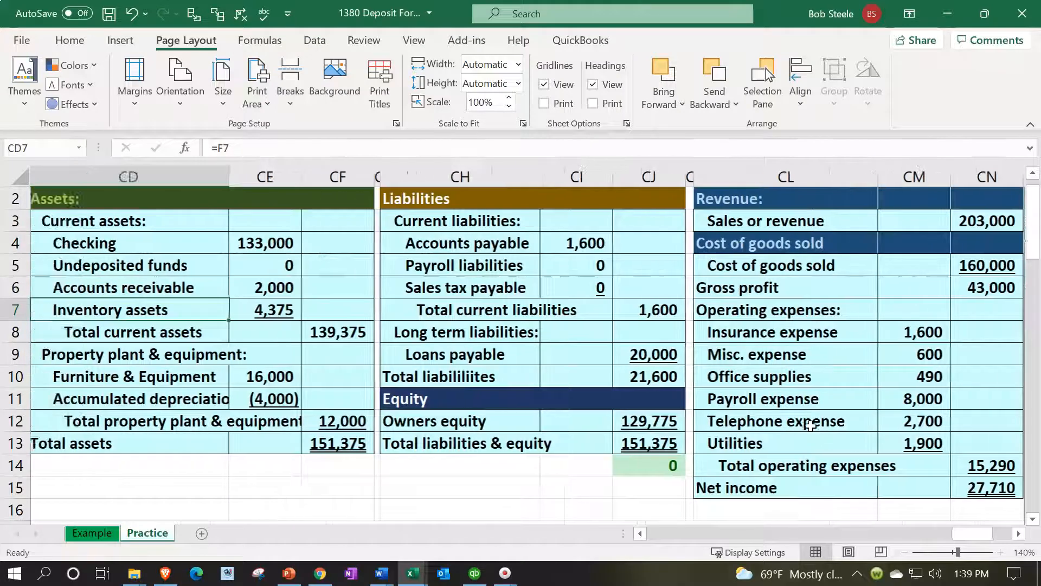
{"action": "key", "text": "Down"}
{"action": "key", "text": "Down"}
{"action": "key", "text": "Down"}
{"action": "key", "text": "Down"}
{"action": "key", "text": "Down"}
{"action": "key", "text": "Right"}
{"action": "key", "text": "Right"}
{"action": "key", "text": "Right"}
{"action": "key", "text": "Right"}
{"action": "key", "text": "Right"}
{"action": "key", "text": "Right"}
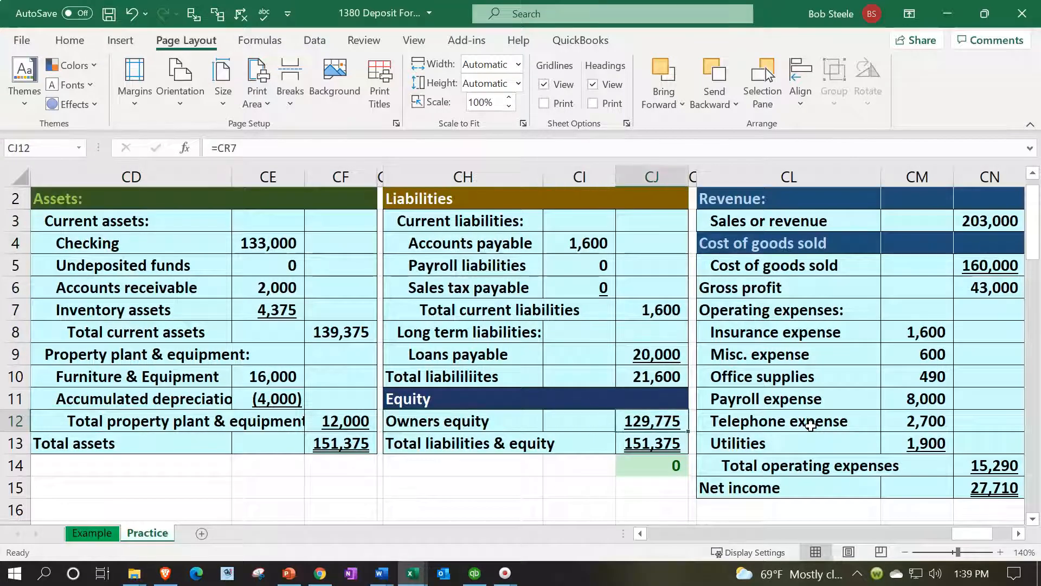
{"action": "key", "text": "Down"}
{"action": "key", "text": "Down"}
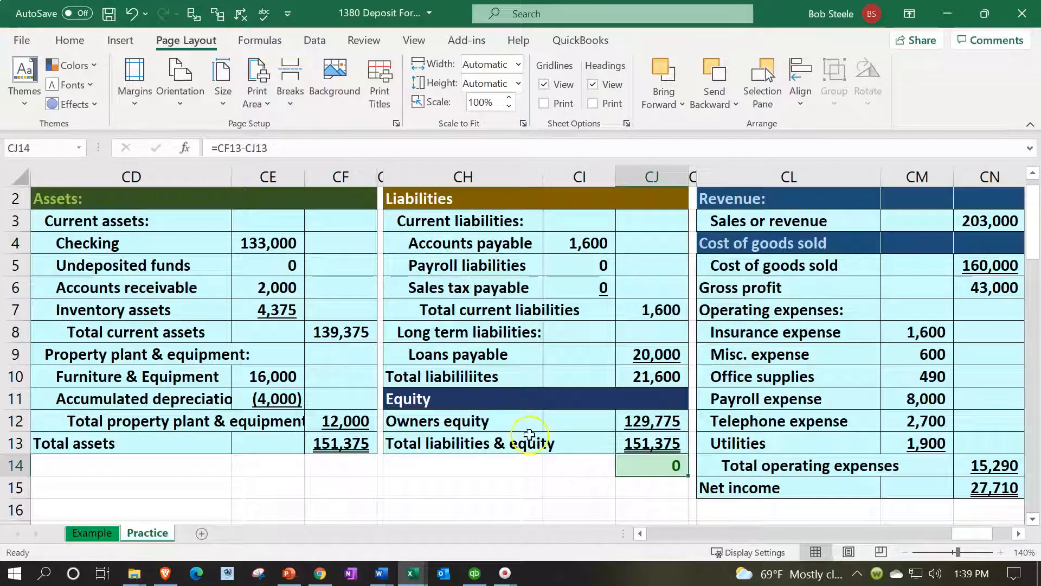
Trace the balance sheet's Checking amount in CE4 back to its source in the Checking row of the trial balance
{"action": "scroll", "coordinate": [239, 275], "scroll_direction": "up", "scroll_amount": 1}
{"action": "left_click", "coordinate": [237, 256]}
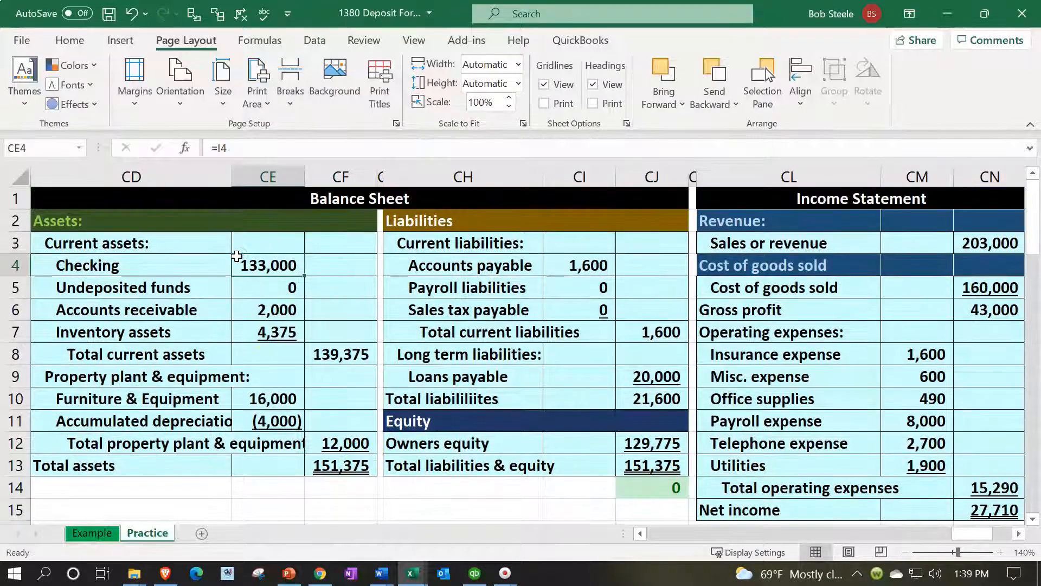
{"action": "key", "text": "ctrl+bracketleft"}
{"action": "key", "text": "Left"}
{"action": "key", "text": "Left"}
{"action": "key", "text": "Left"}
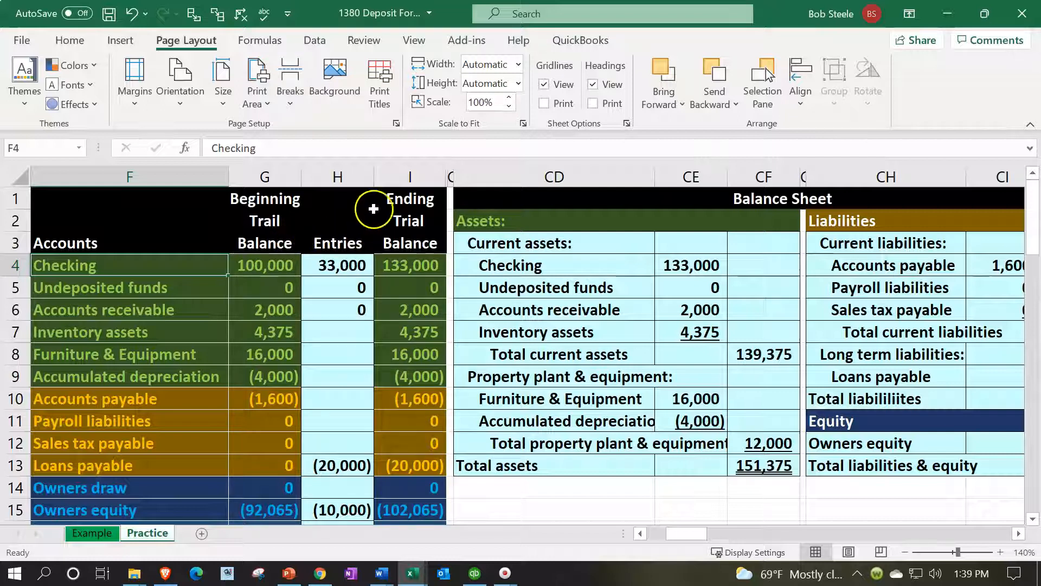
Unhide the general ledger columns between I and CD, check the 6/20 entry in the Checking ledger, and return to column A
{"action": "left_click", "coordinate": [408, 177]}
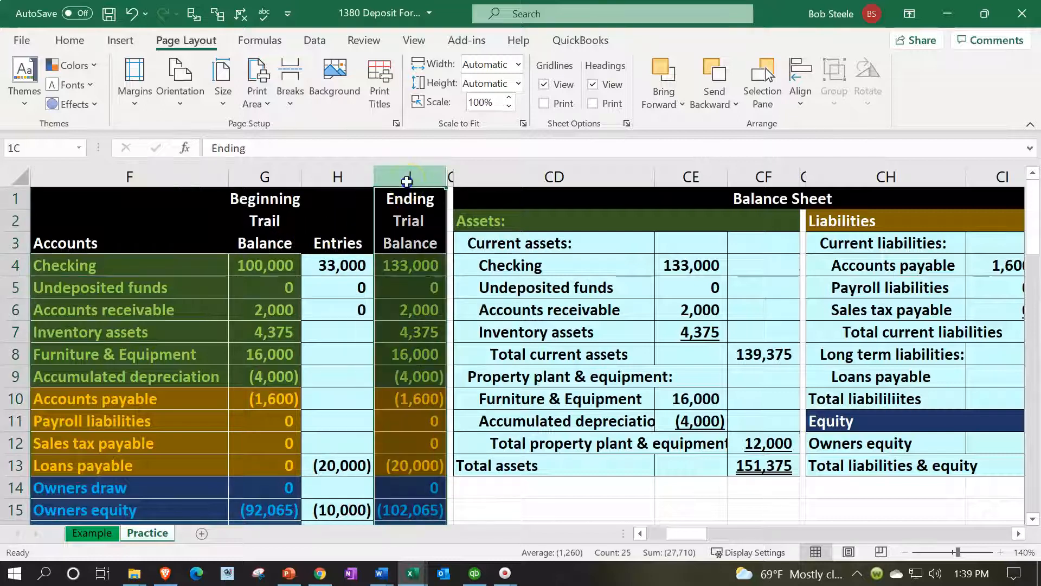
{"action": "left_click_drag", "start_coordinate": [407, 180], "coordinate": [478, 180]}
{"action": "right_click", "coordinate": [491, 263]}
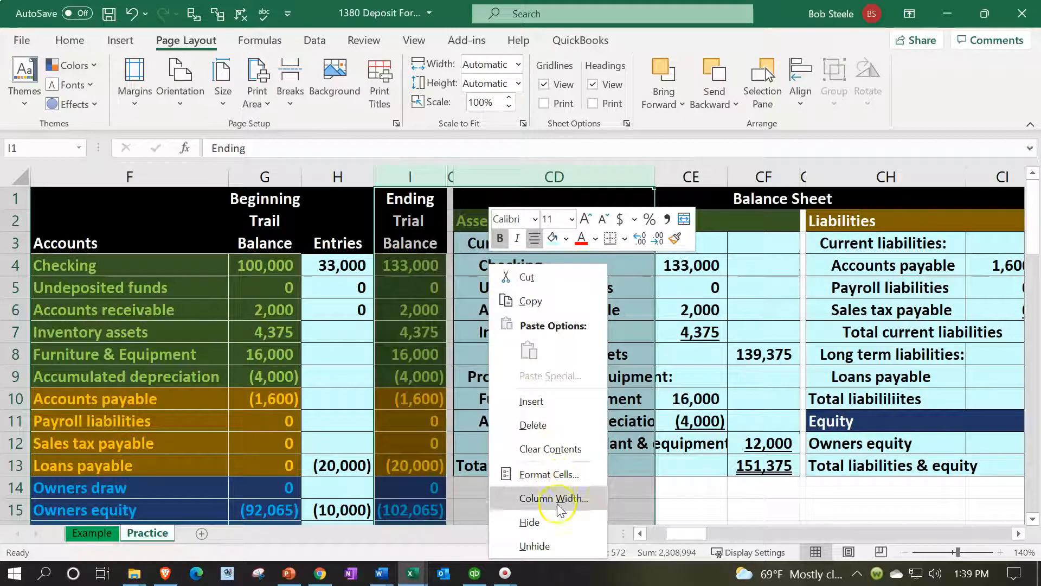
{"action": "left_click", "coordinate": [559, 546]}
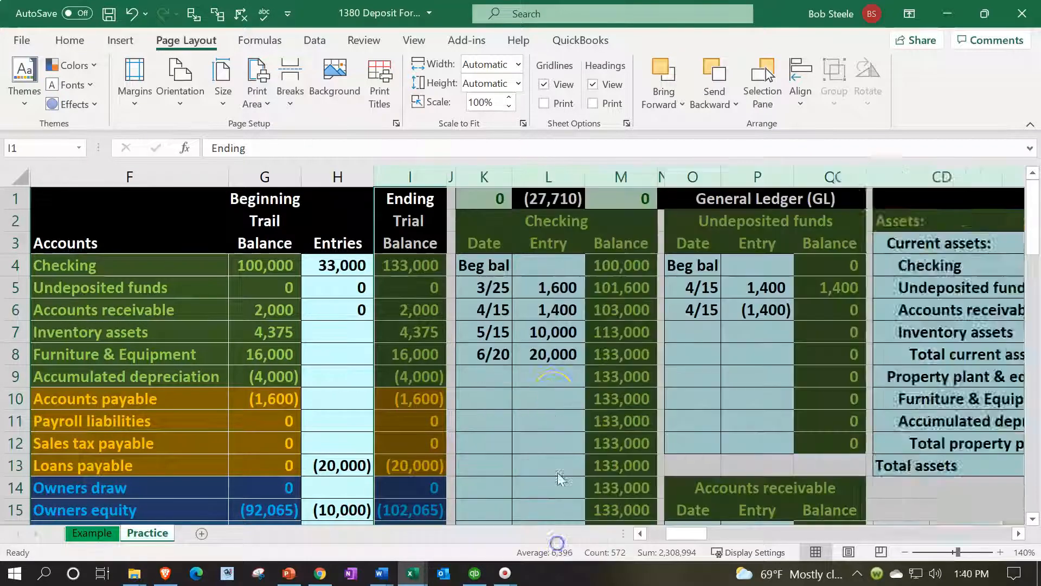
{"action": "left_click", "coordinate": [545, 347]}
{"action": "key", "text": "Left"}
{"action": "key", "text": "Left"}
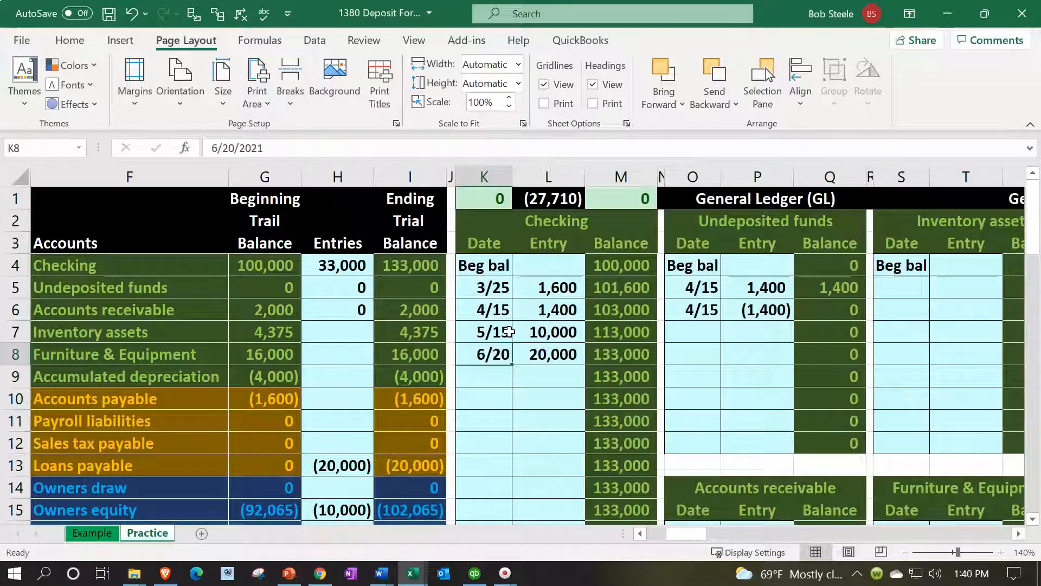
{"action": "key", "text": "Home"}
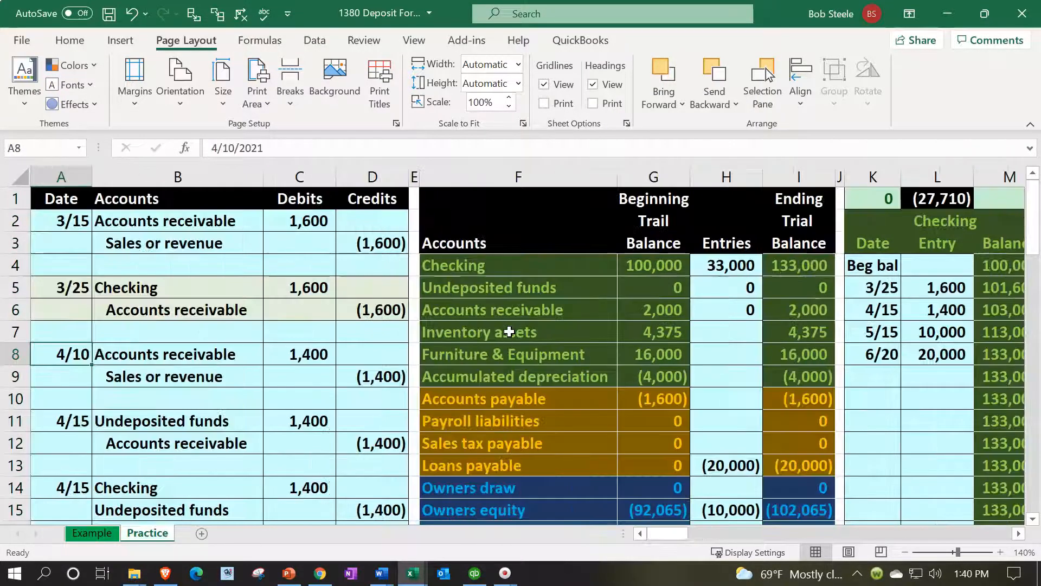